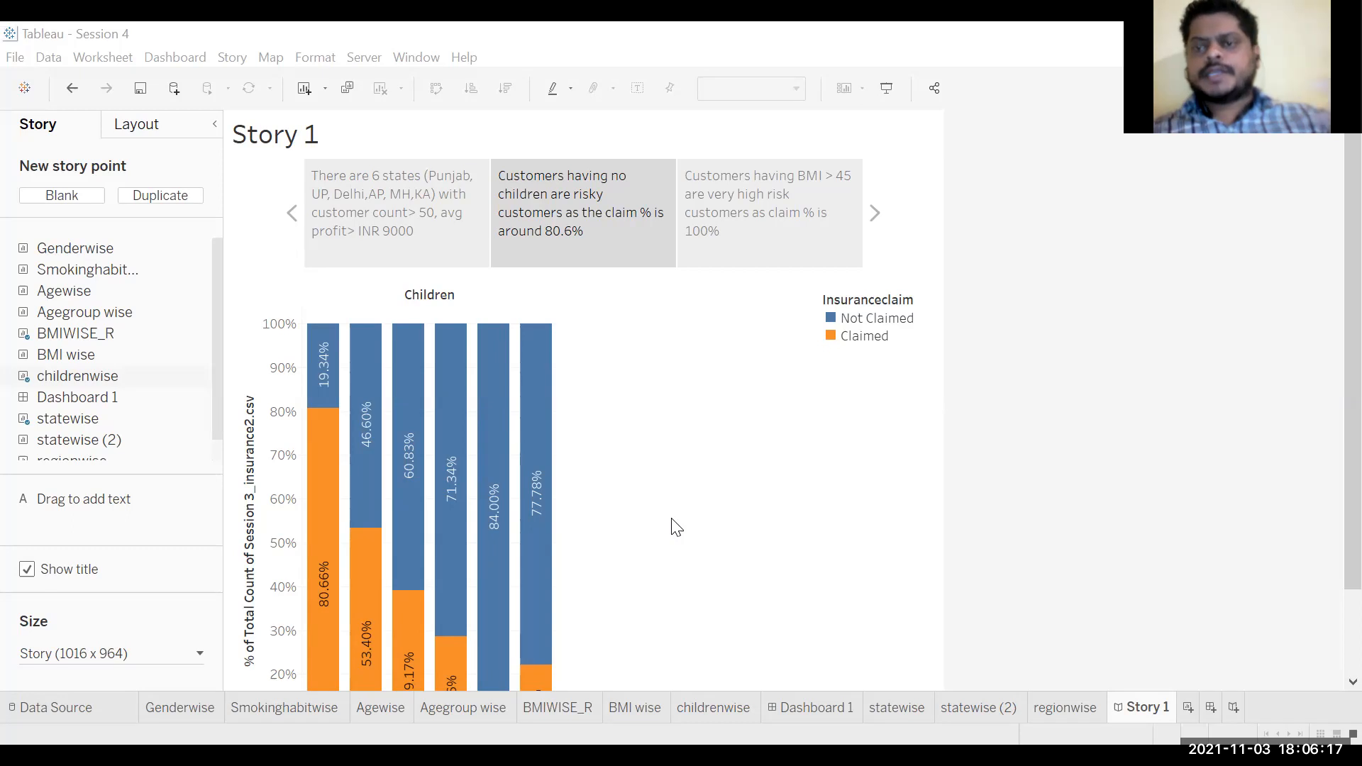
Create a new worksheet and plot Age on Columns against Bmi on Rows.
mouse_move(421, 210)
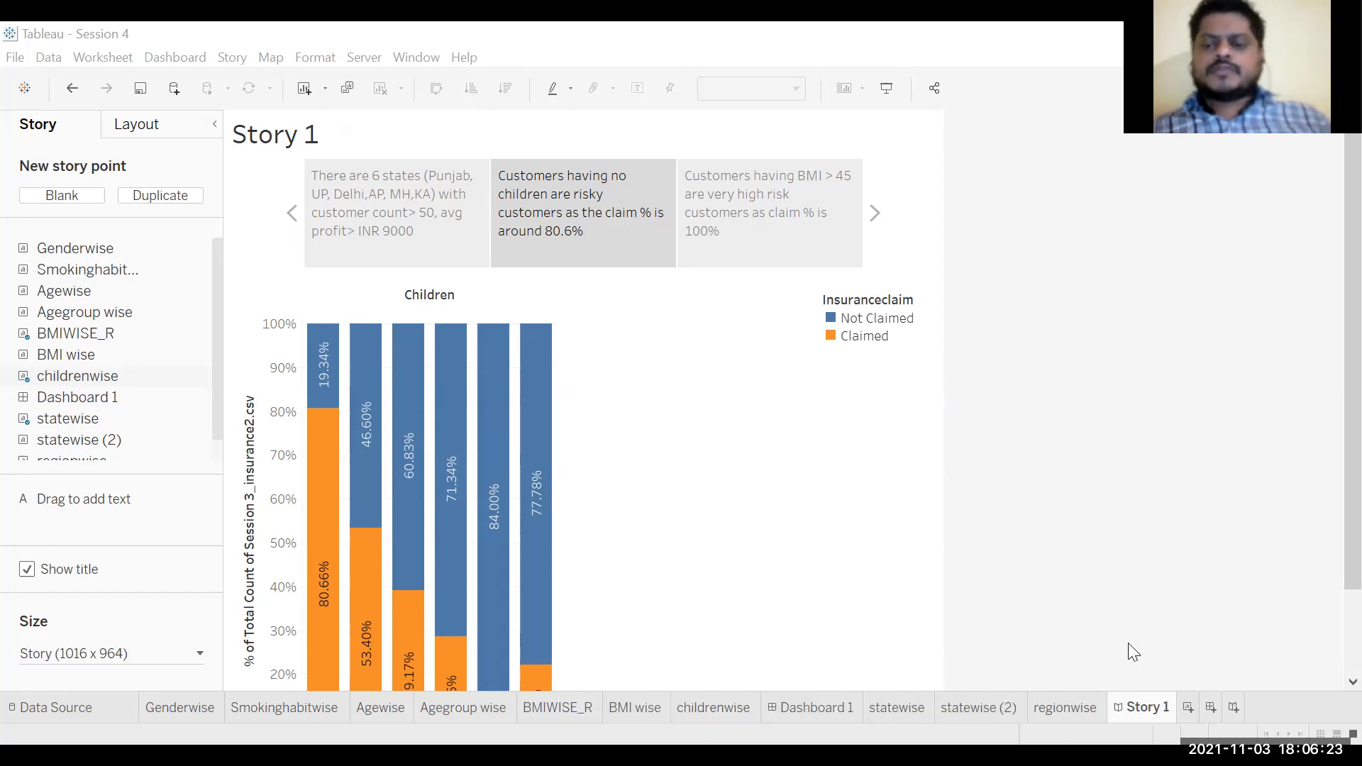
left_click(1186, 707)
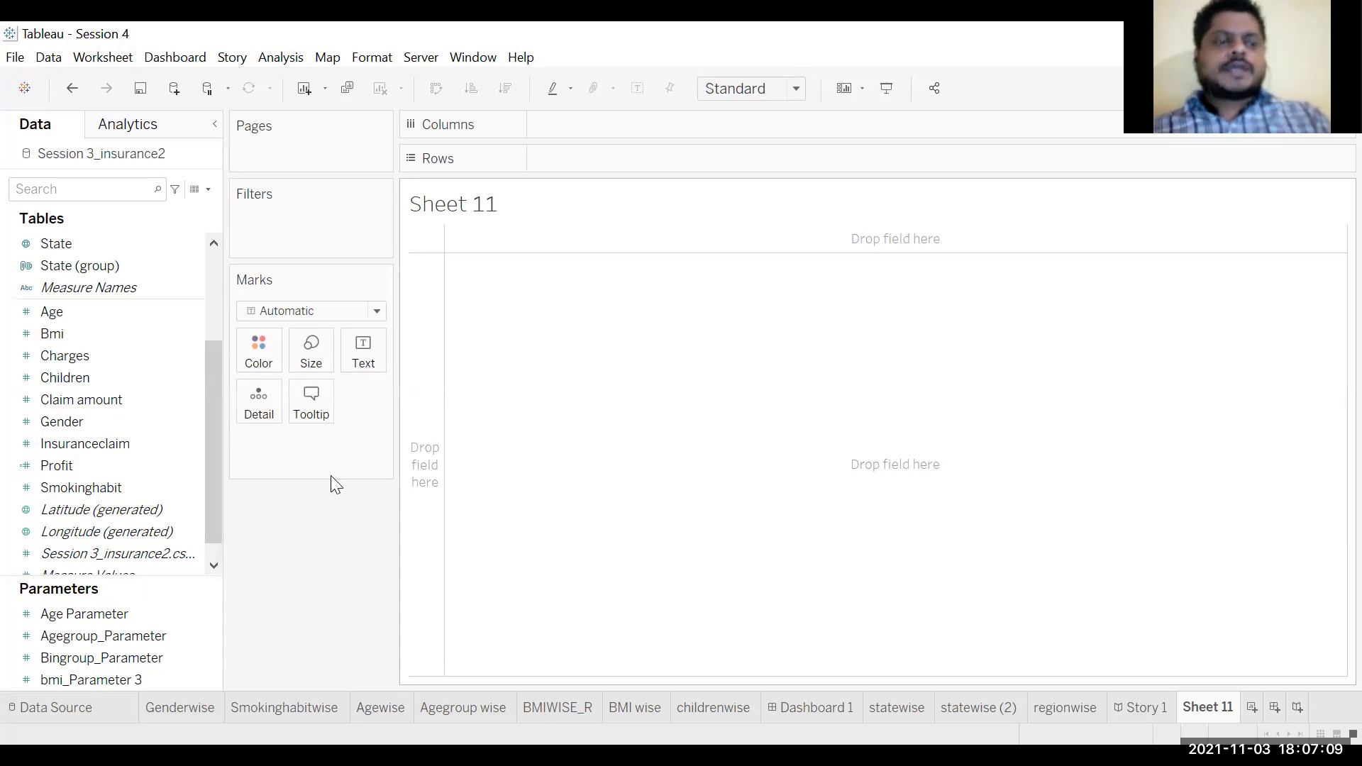
left_click(51, 314)
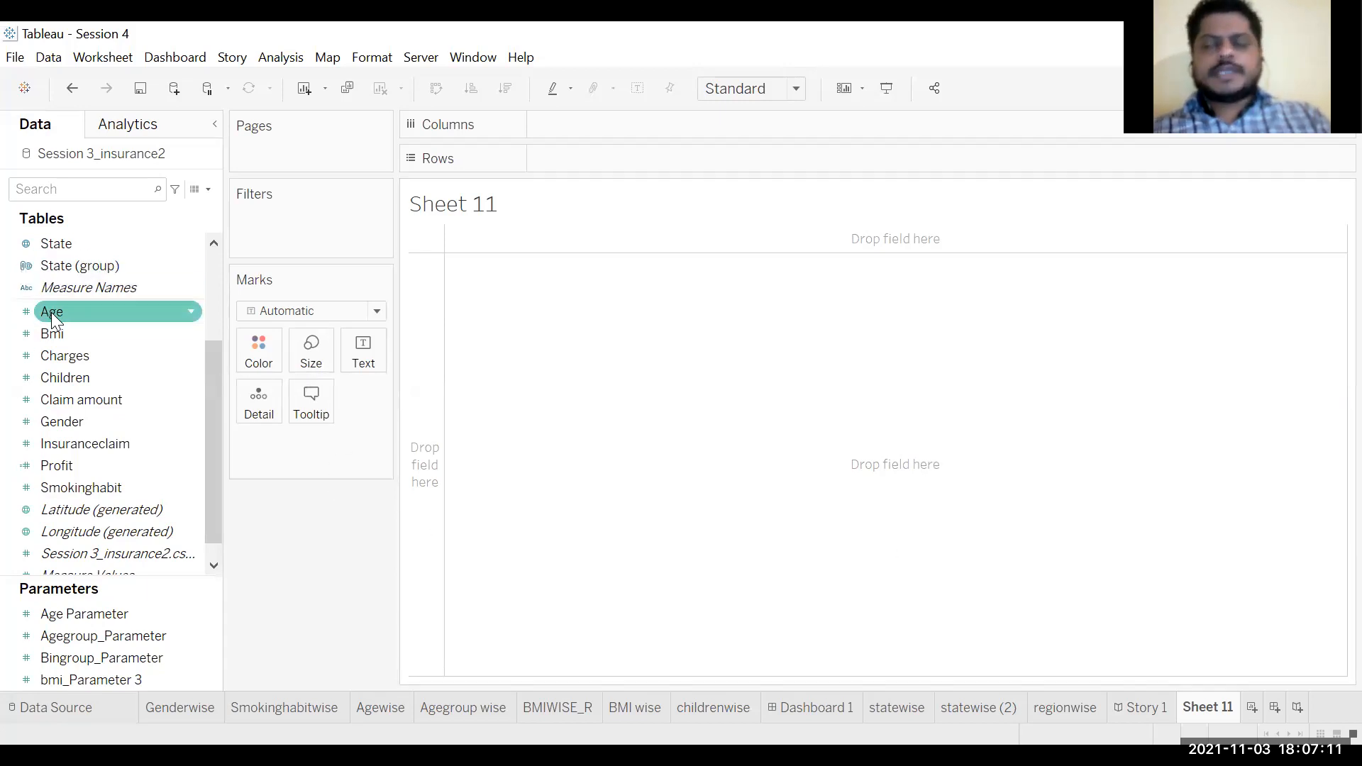
left_click(53, 314)
left_click_drag(55, 315, 608, 155)
left_click_drag(633, 107, 633, 120)
left_click(66, 331)
left_click_drag(66, 330, 736, 343)
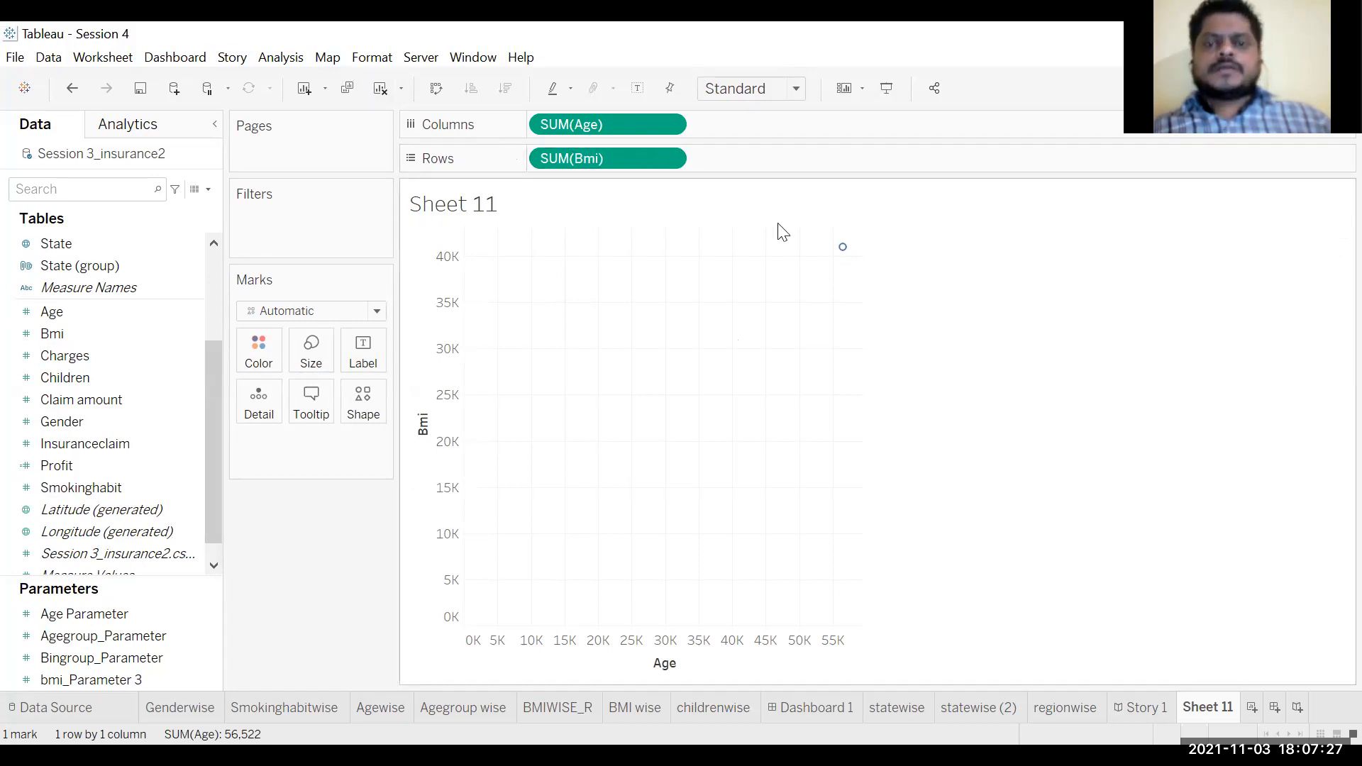
Turn off Aggregate Measures so the Age and Bmi chart plots each record as its own mark.
left_click(273, 58)
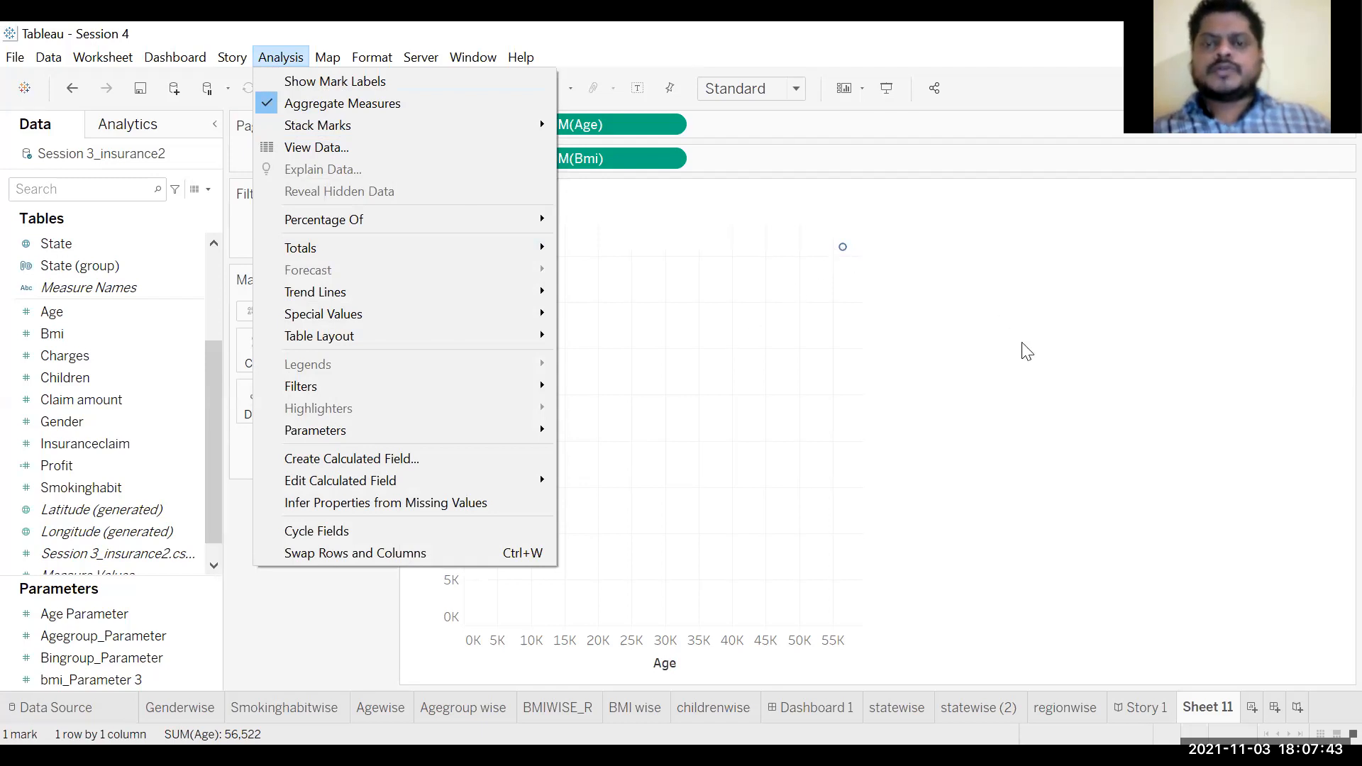
left_click(844, 250)
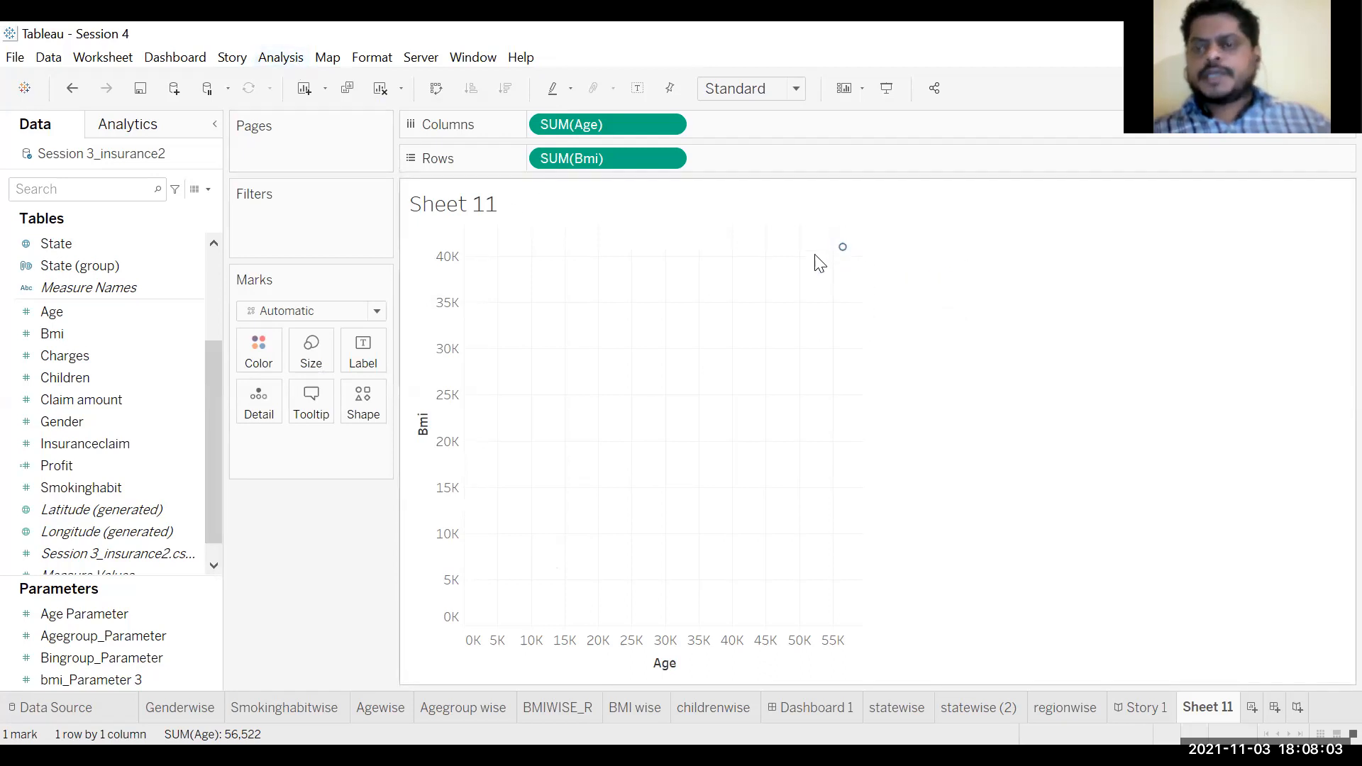
mouse_move(844, 254)
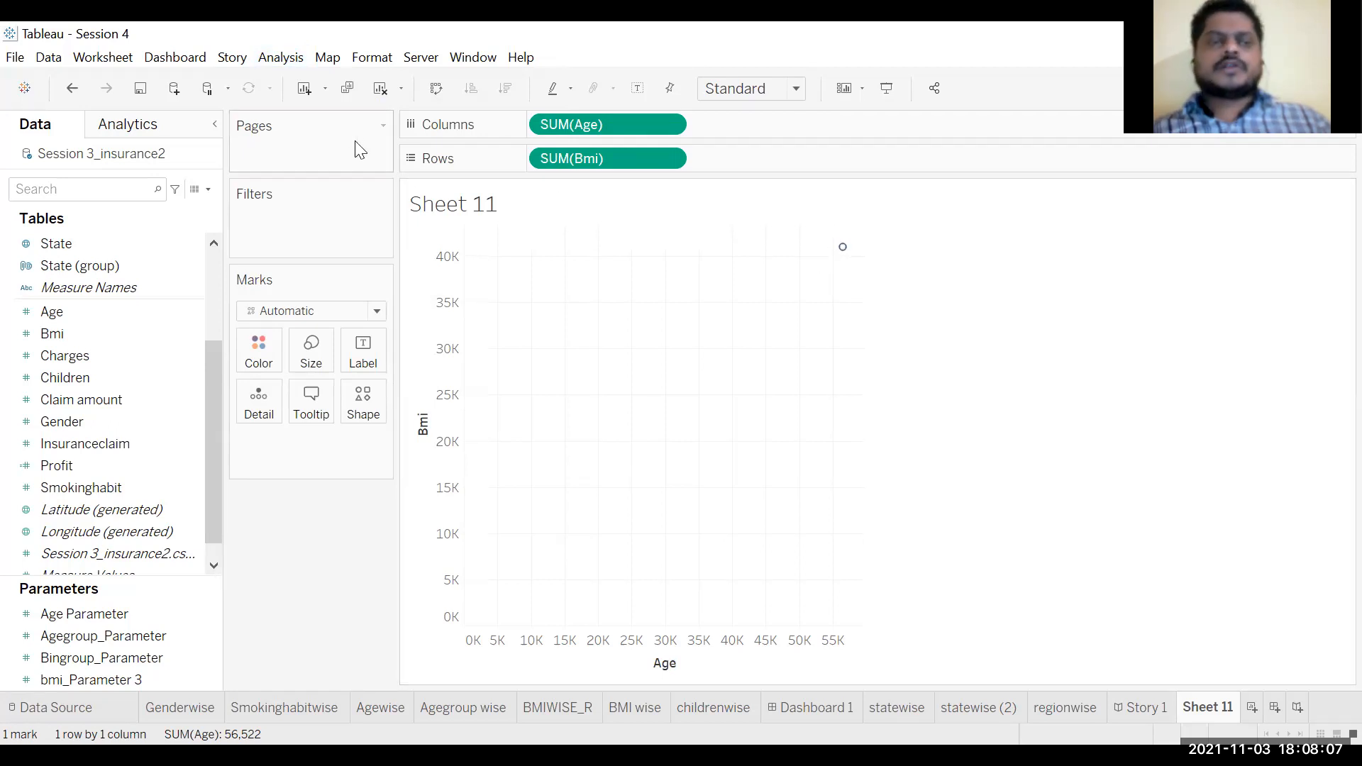
left_click(271, 61)
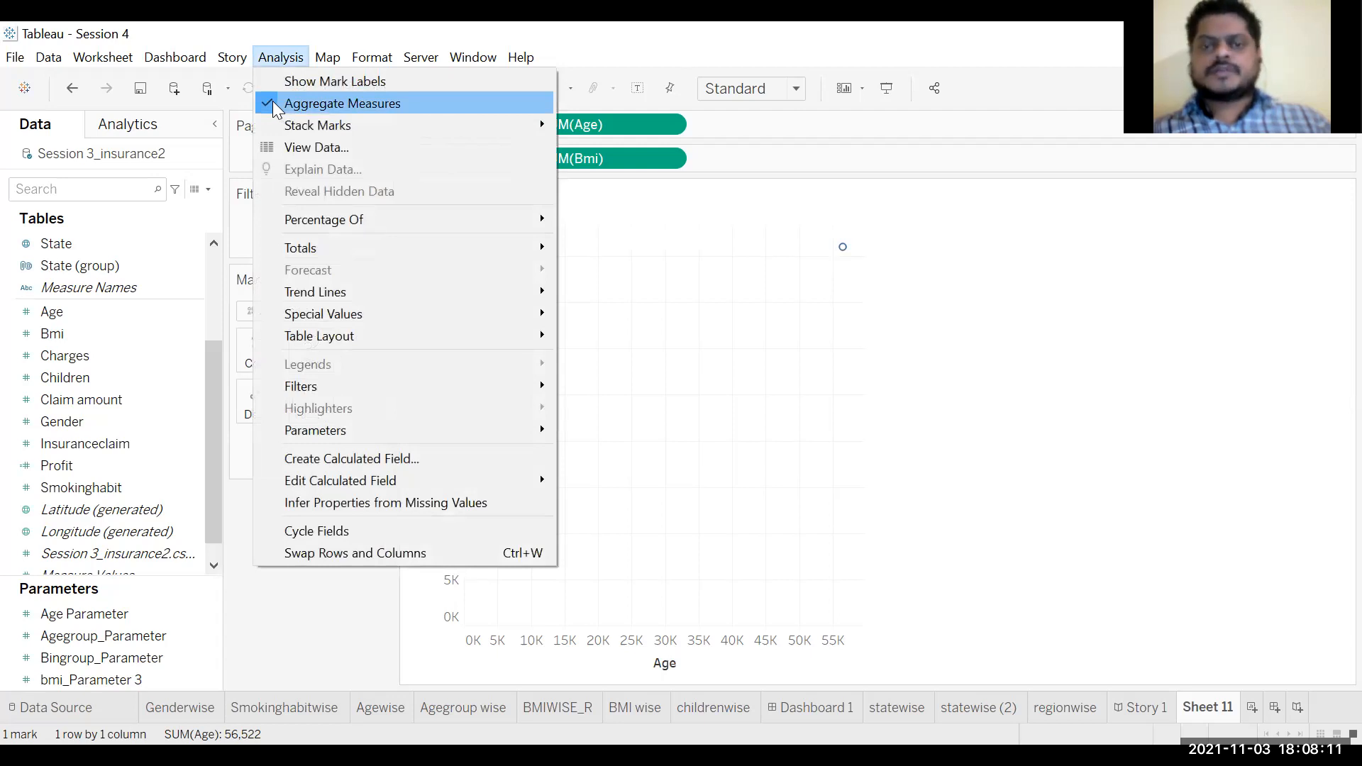
left_click(276, 105)
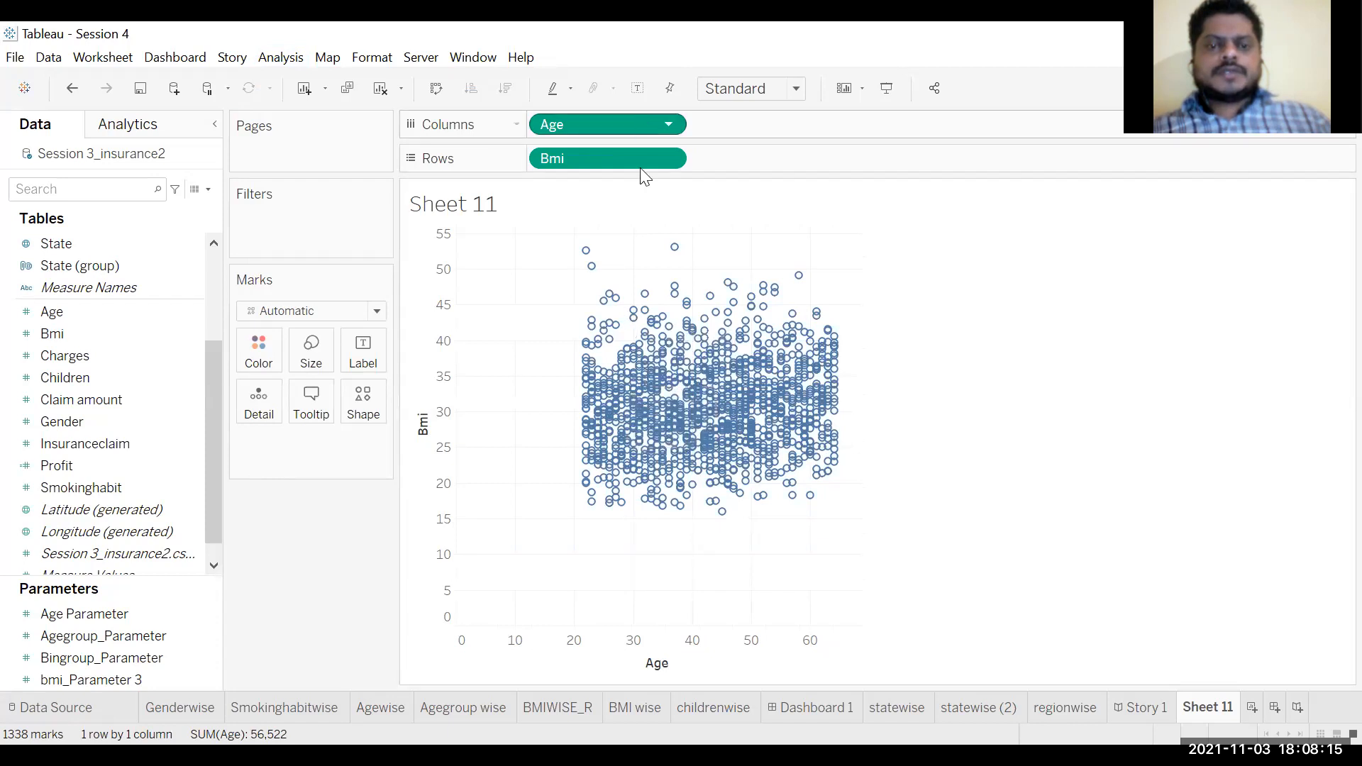
left_click(669, 126)
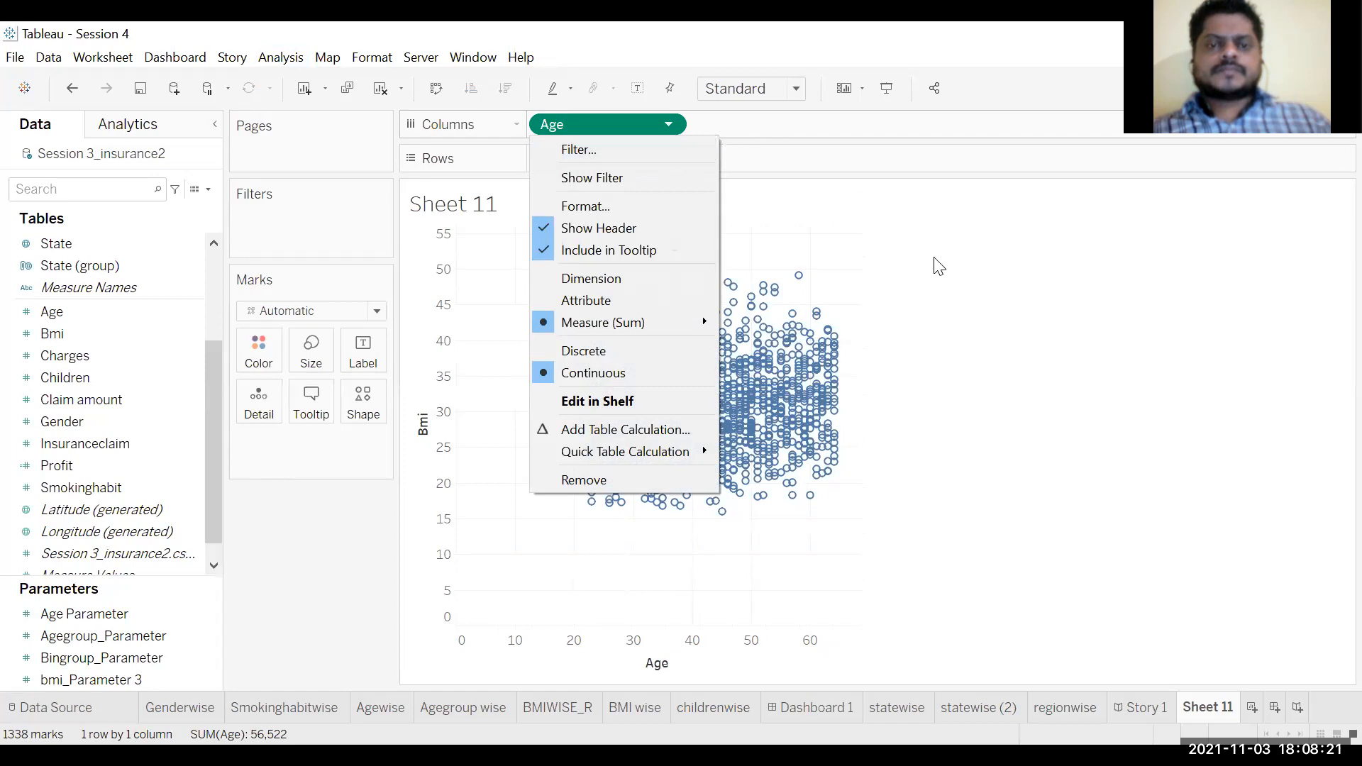
left_click(674, 158)
left_click(671, 159)
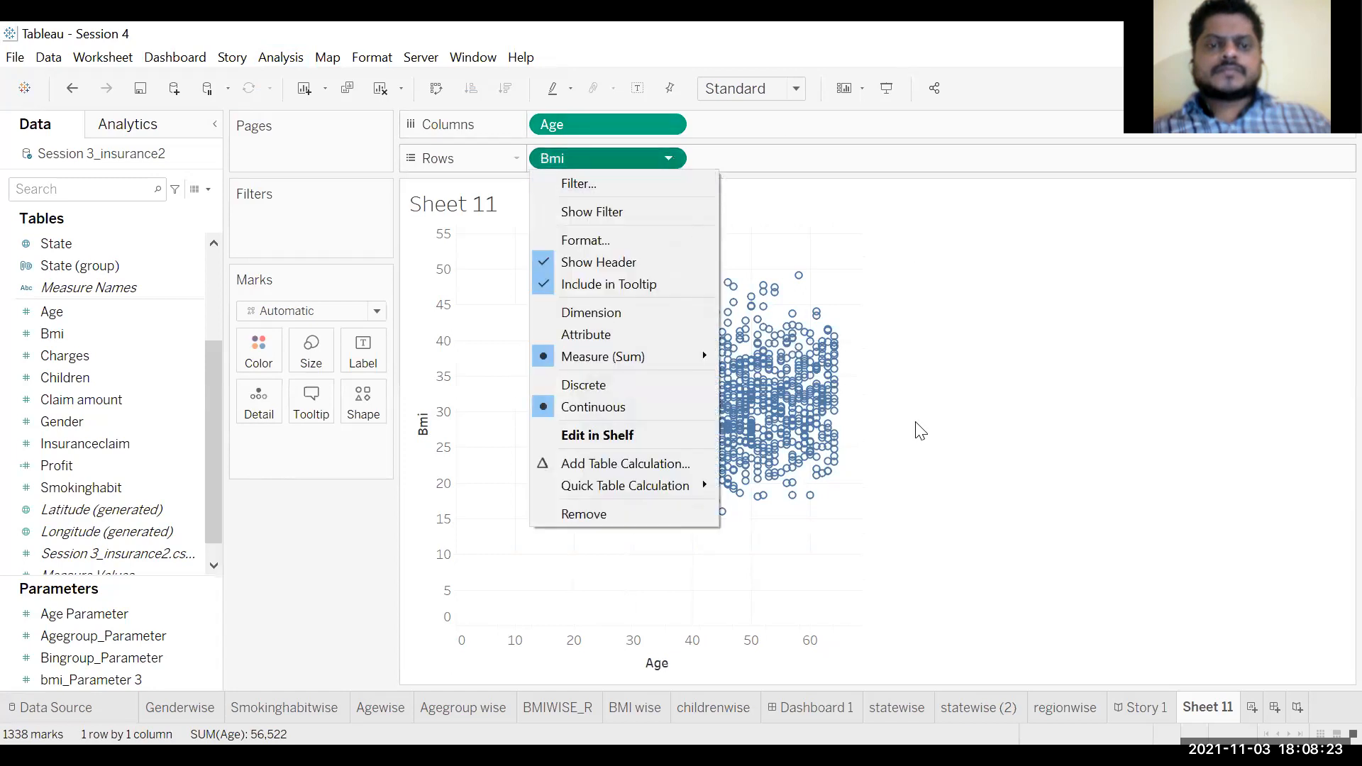
left_click(1064, 471)
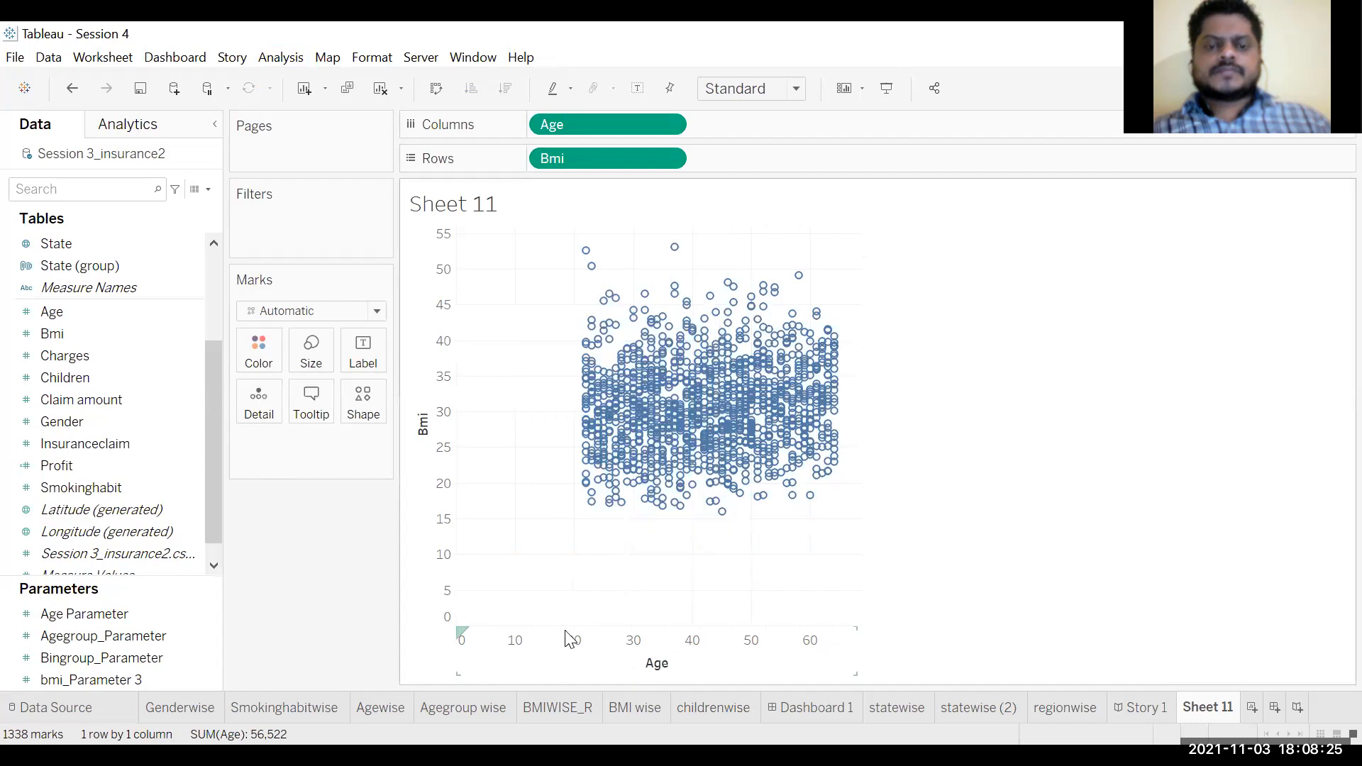
Fix the Age axis range to start at 20 and end at 70.
left_click(596, 650)
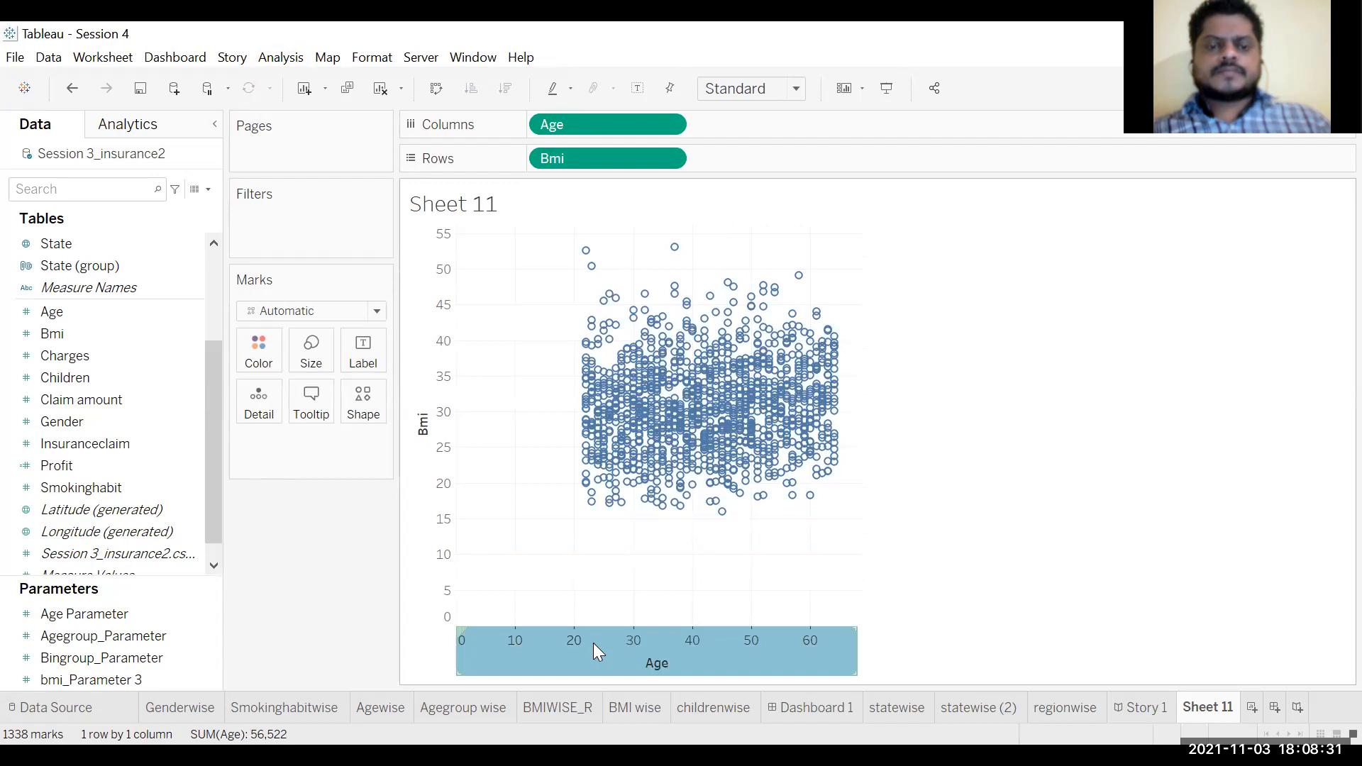
double_click(593, 643)
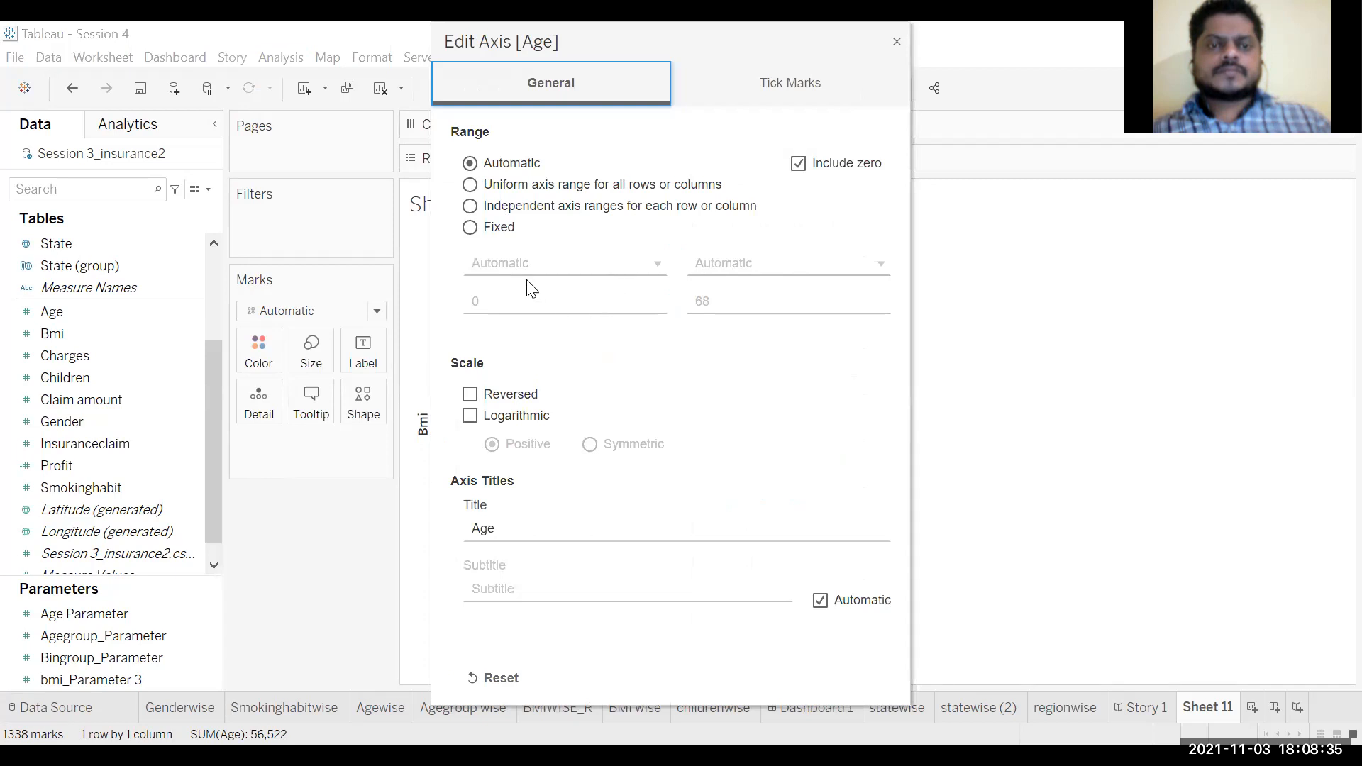
left_click(470, 227)
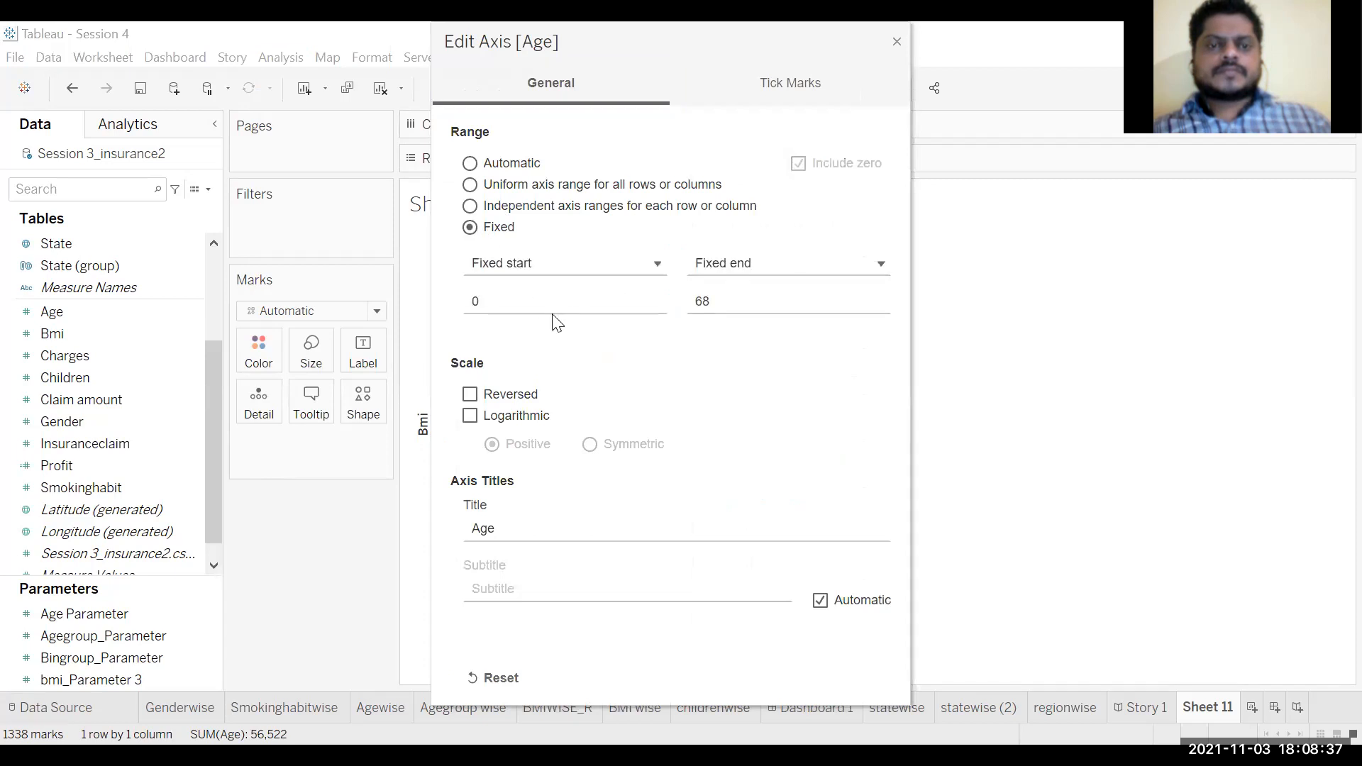
left_click(554, 302)
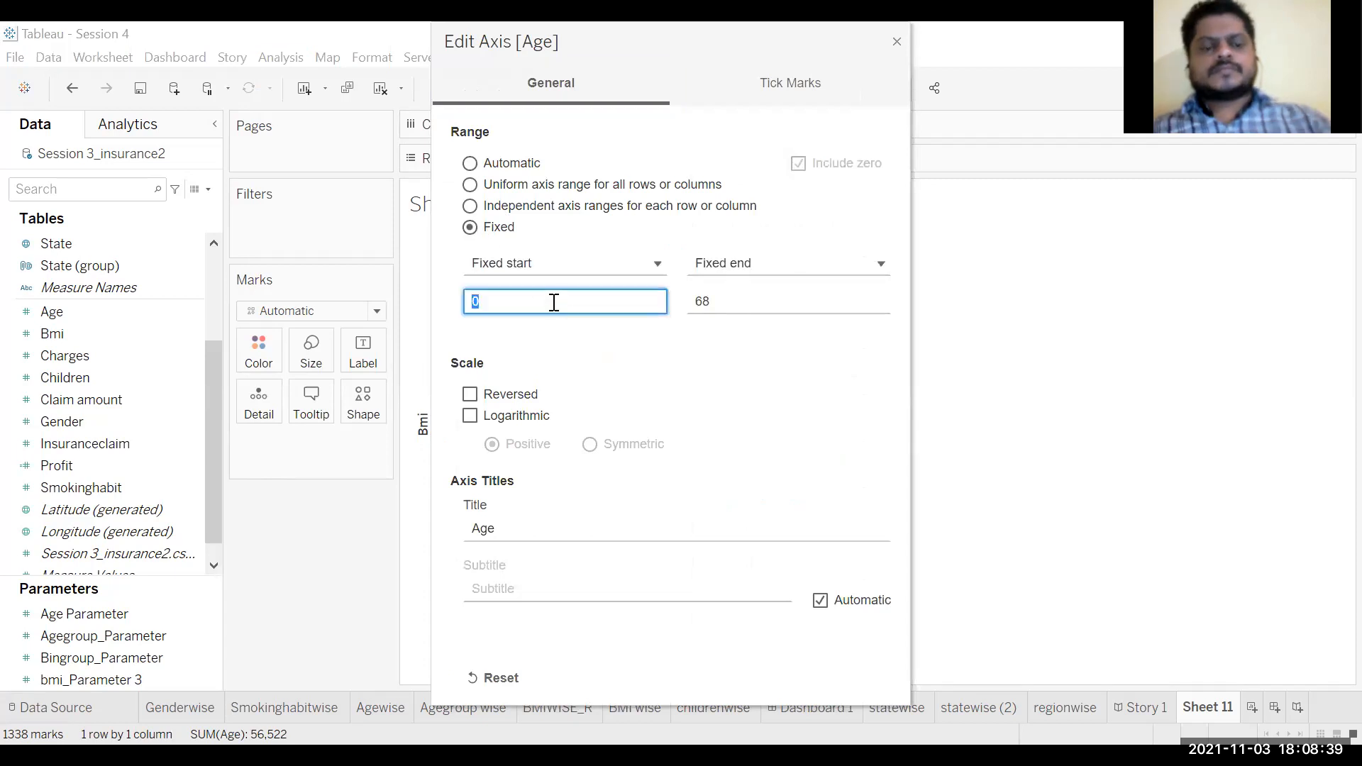
type("20")
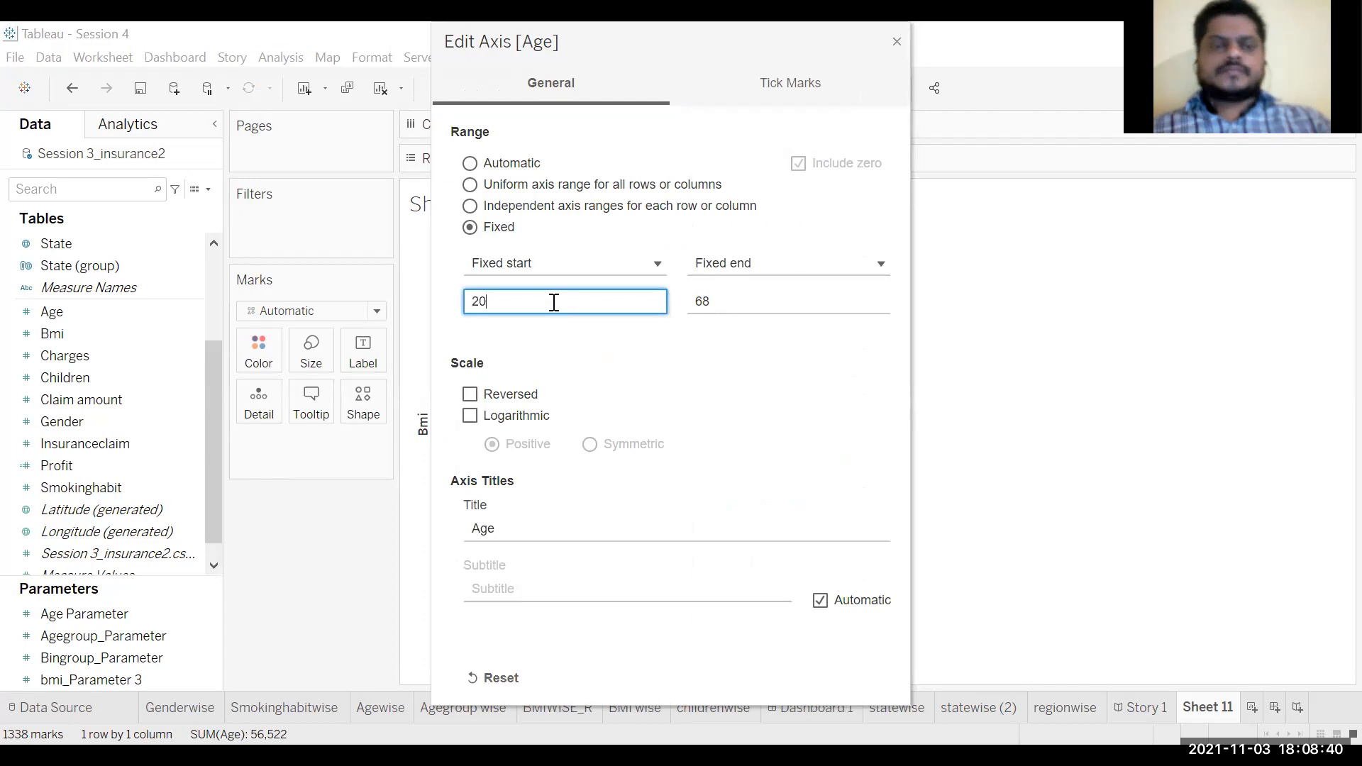
left_click(737, 306)
type("70")
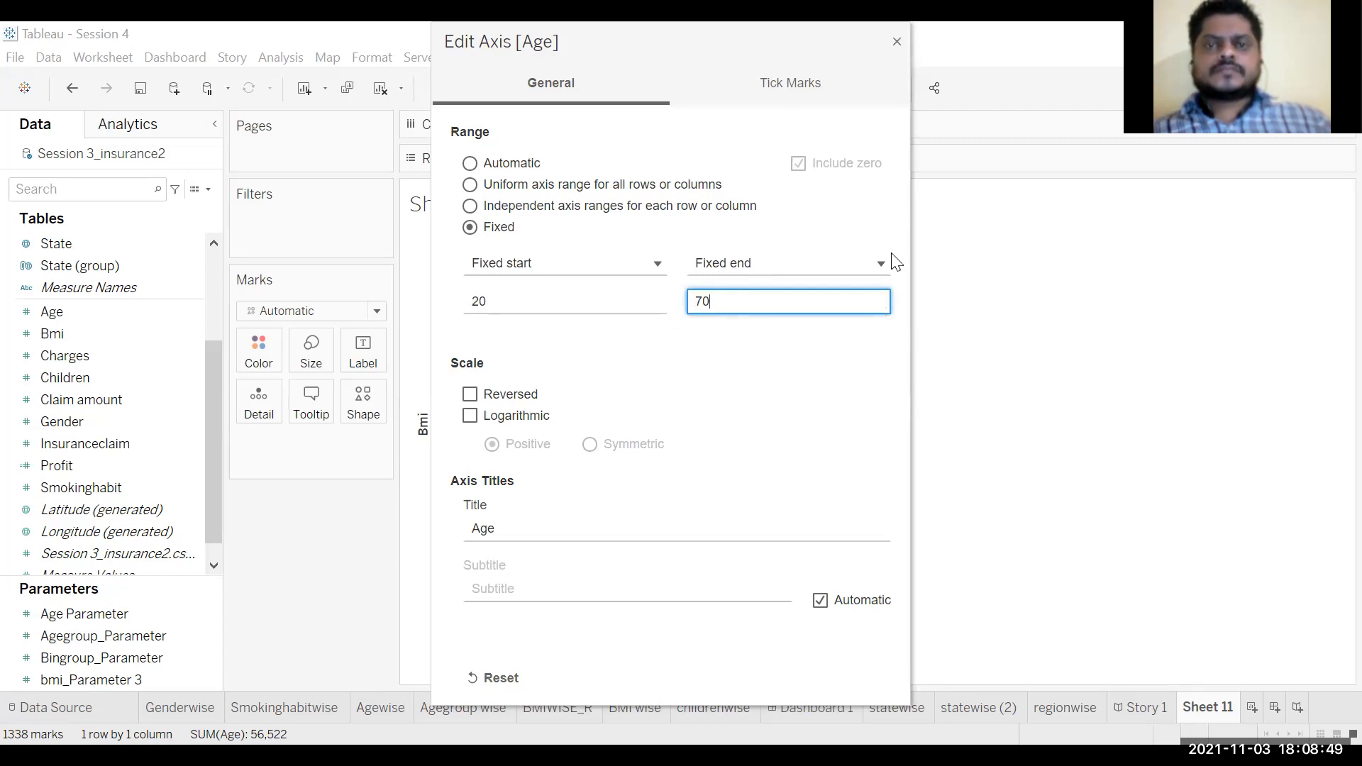
key("Return")
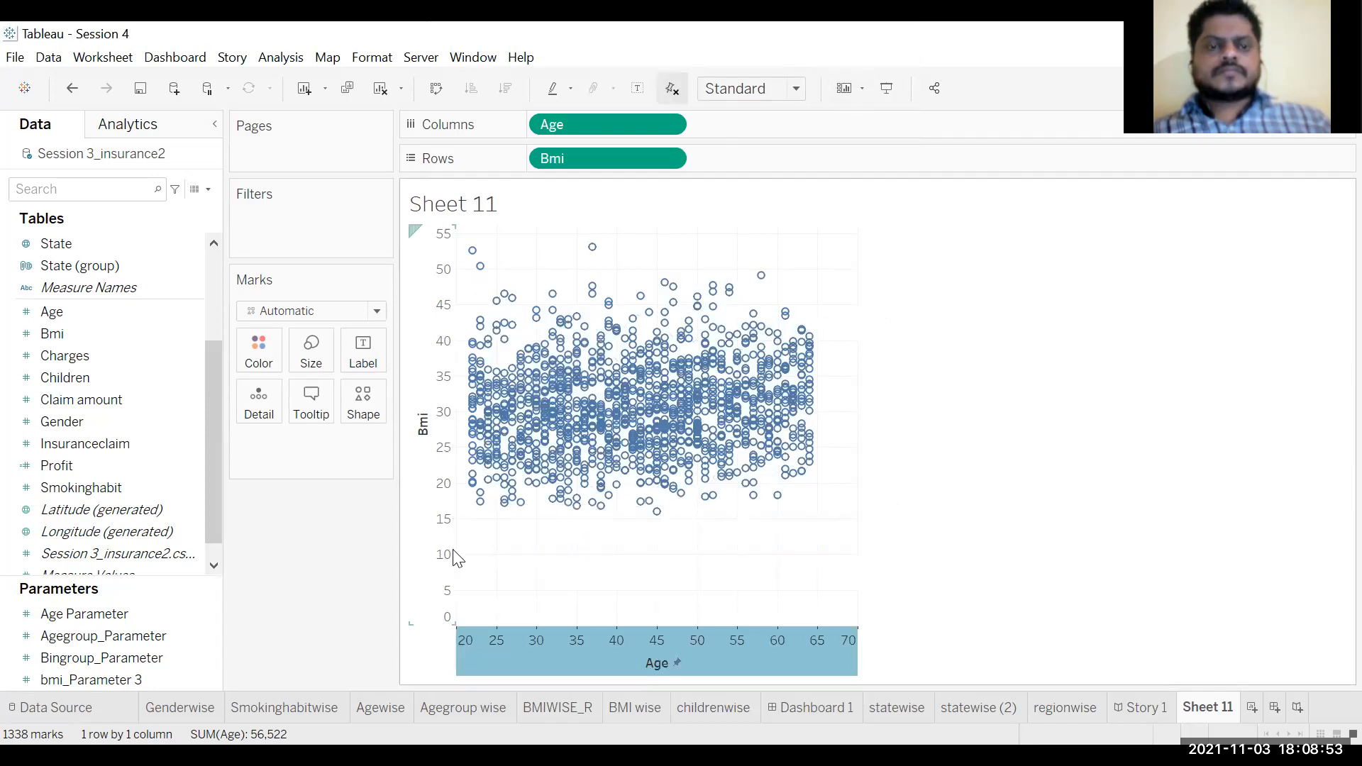
Fix the Bmi axis range from 15 to 60 and fit the chart to Entire View.
left_click(447, 508)
right_click(447, 508)
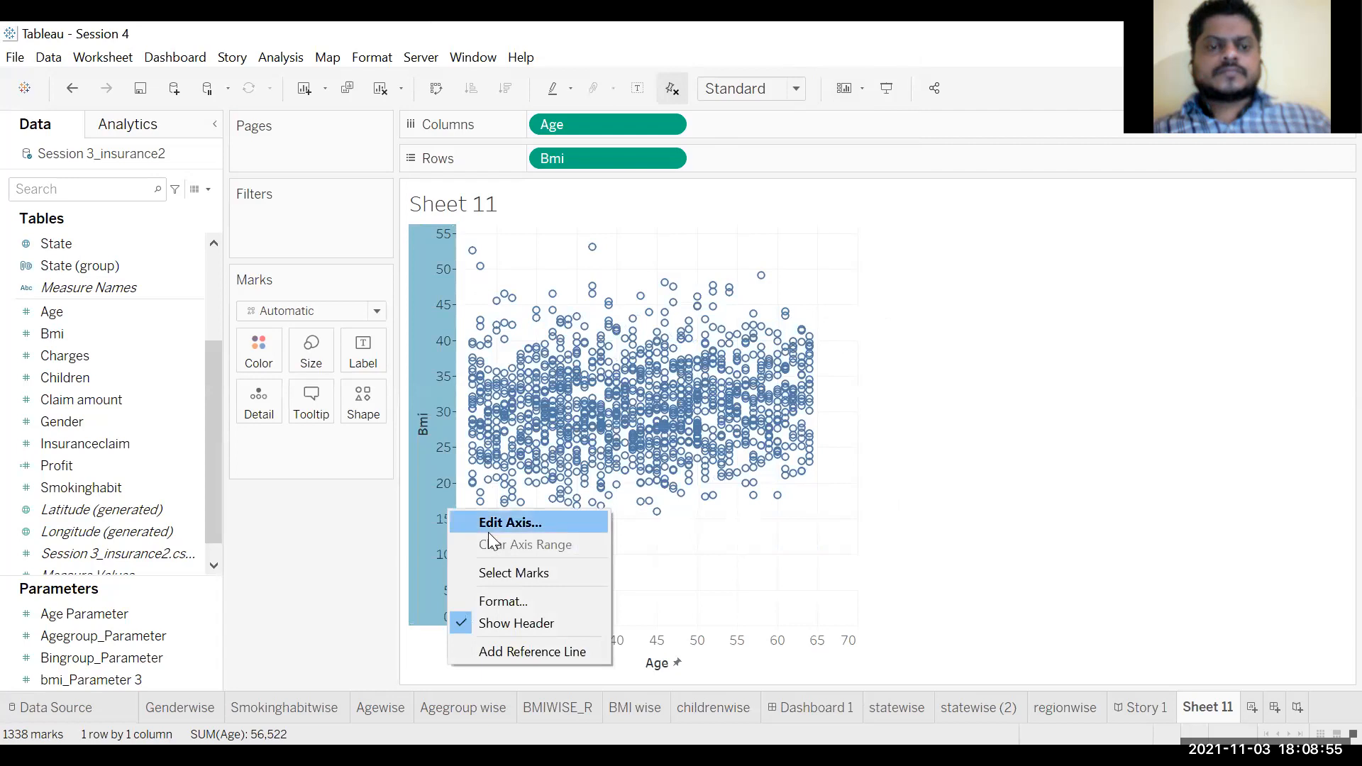
left_click(509, 523)
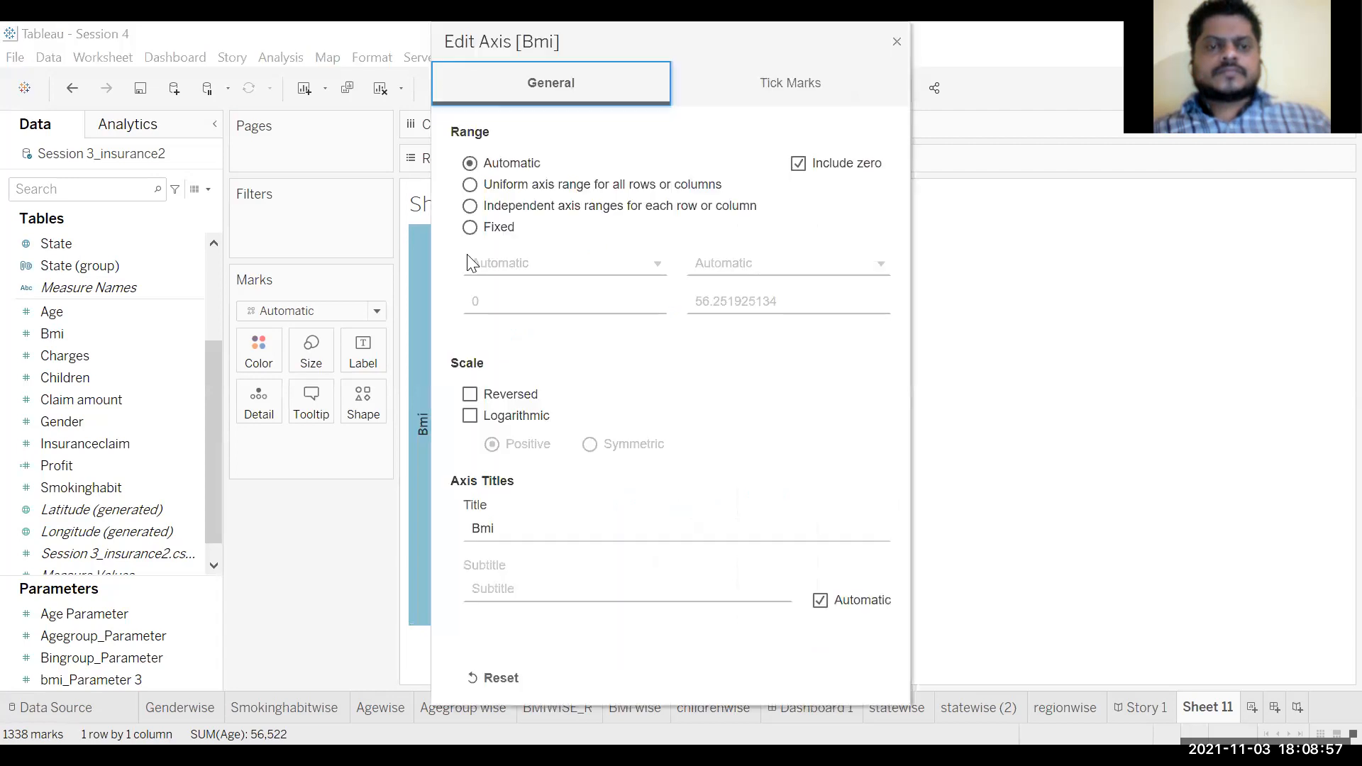
left_click(494, 232)
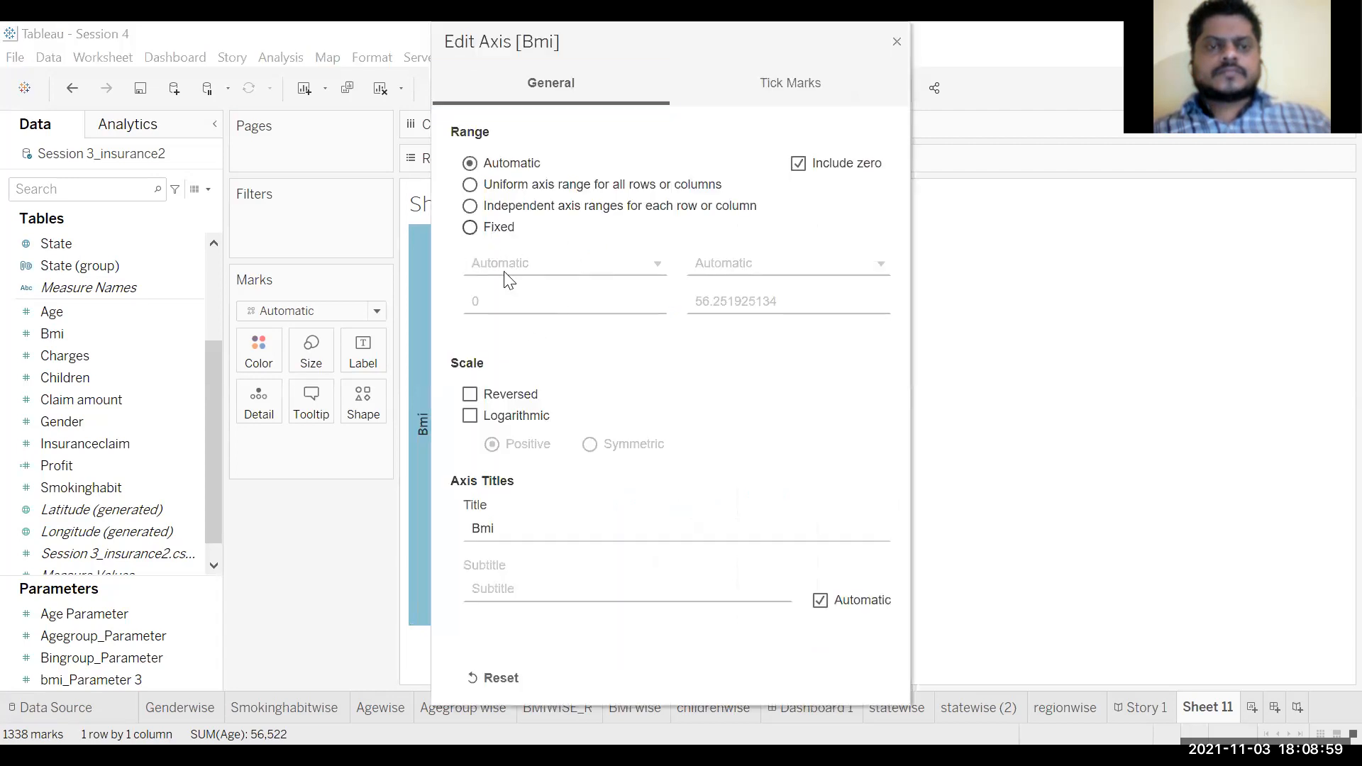
left_click(508, 301)
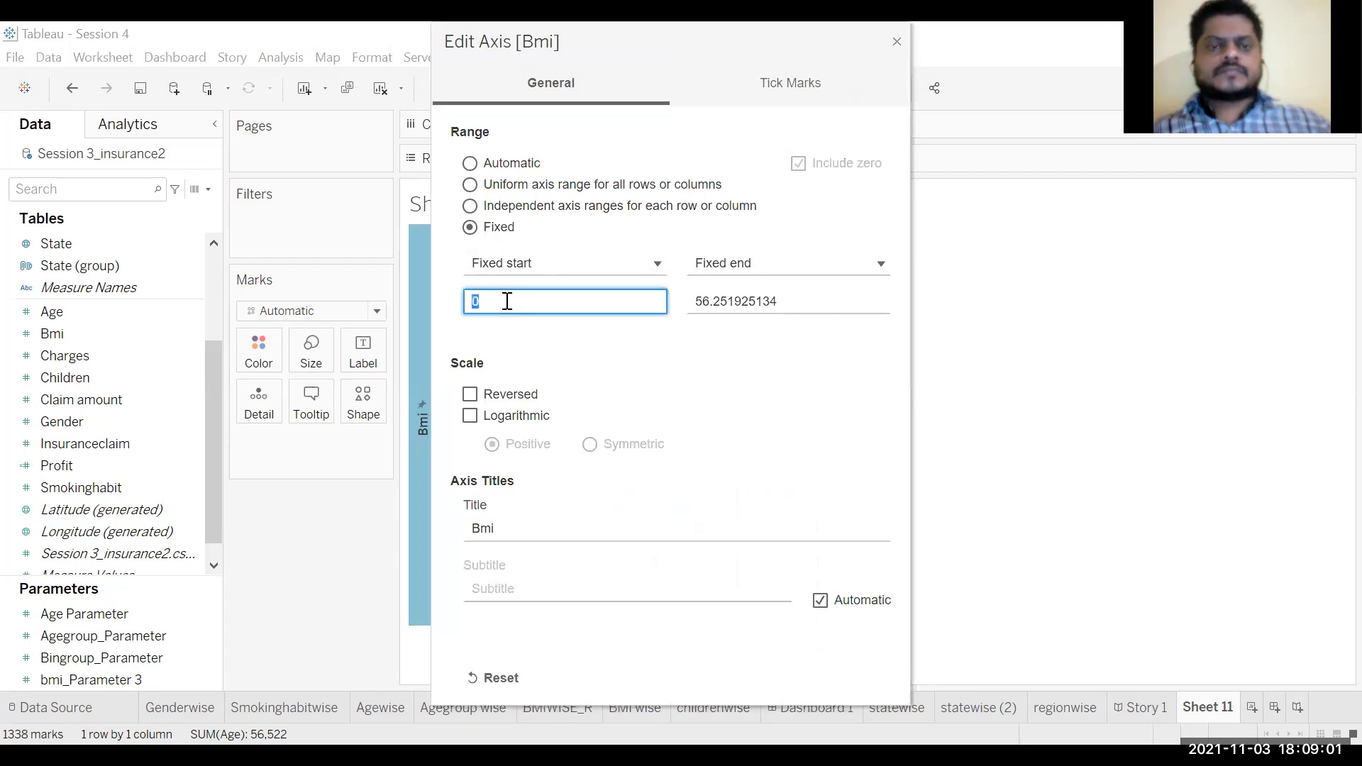
type("15")
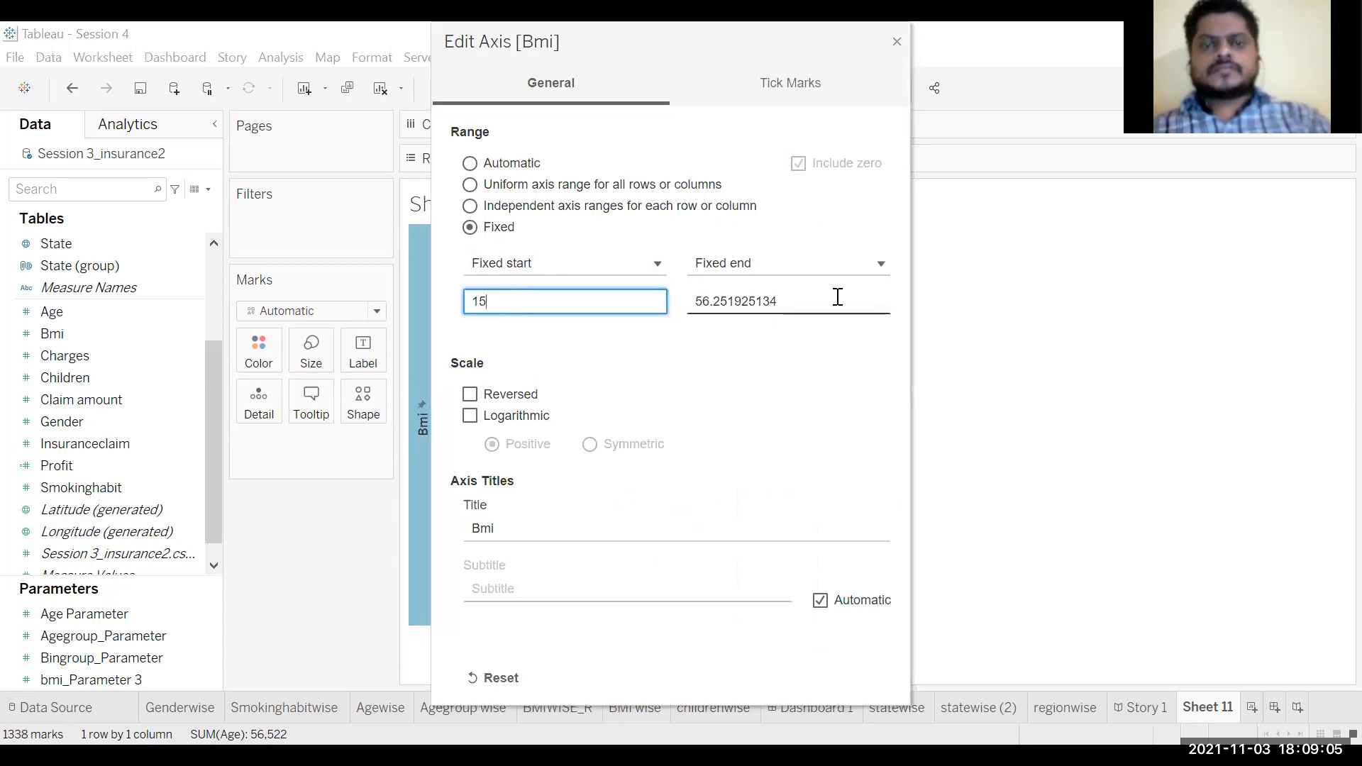
left_click(837, 298)
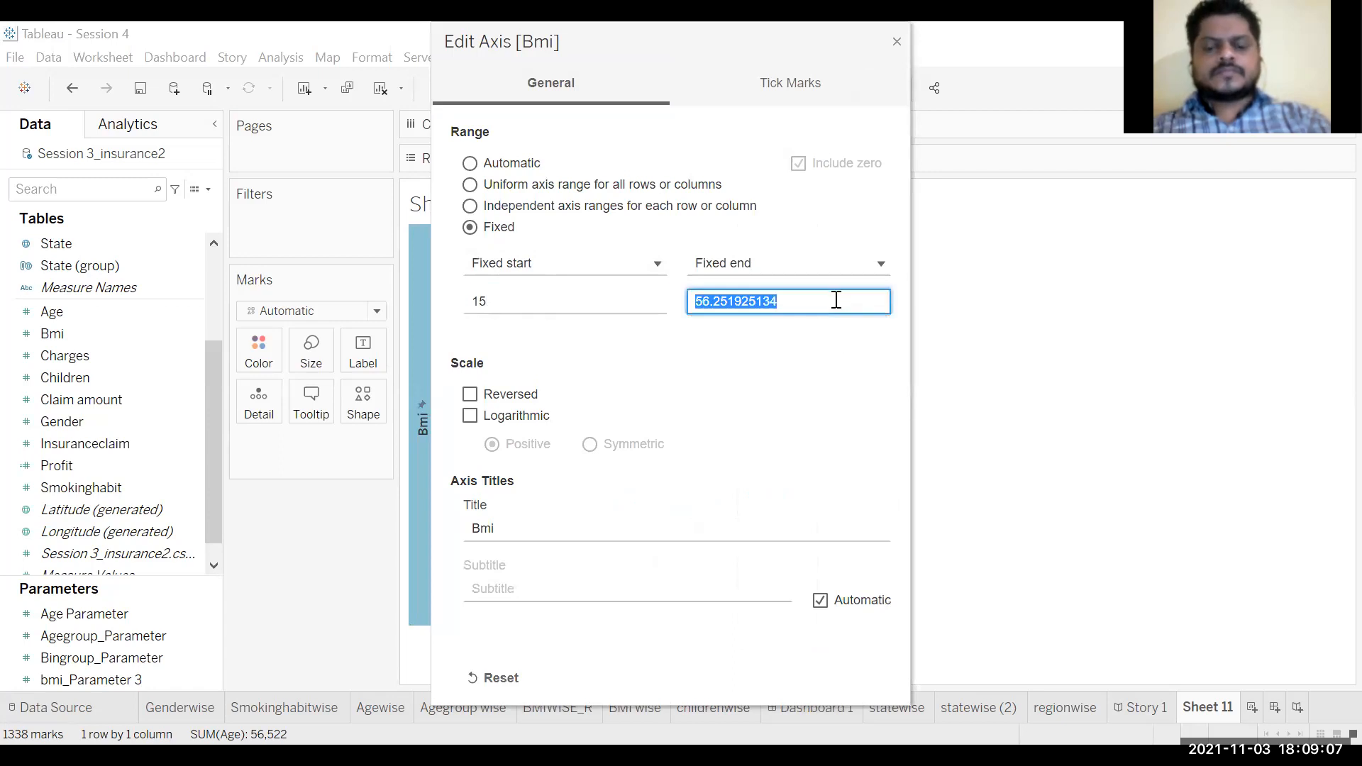
type("60")
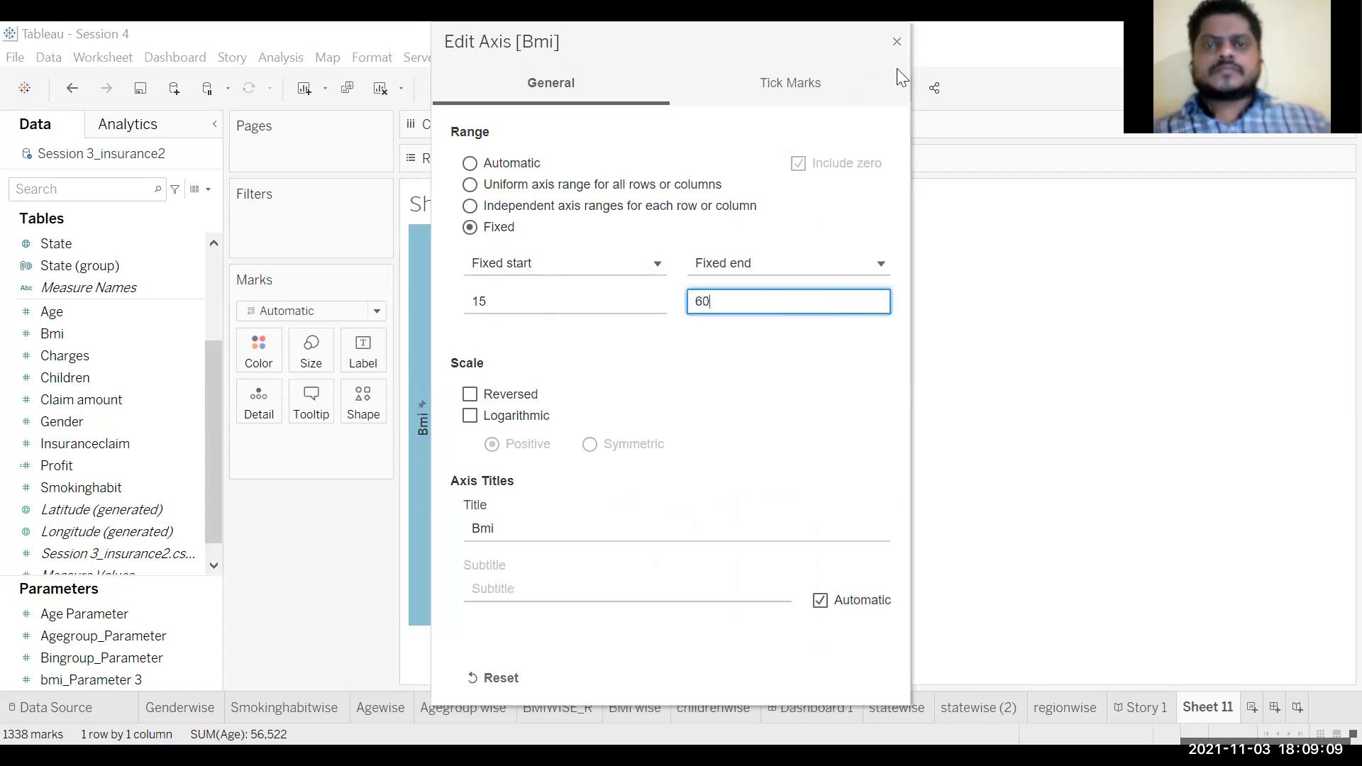
left_click(964, 319)
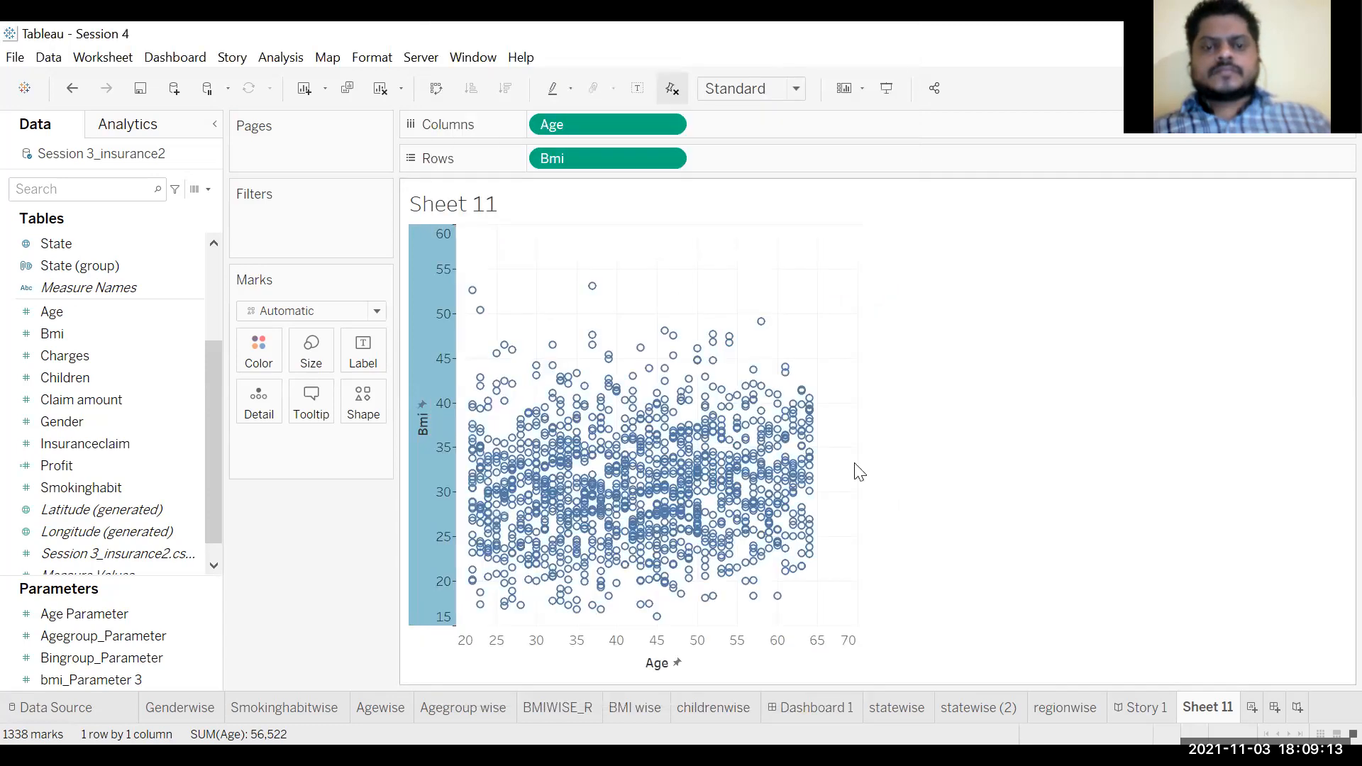
left_click(796, 90)
left_click(769, 159)
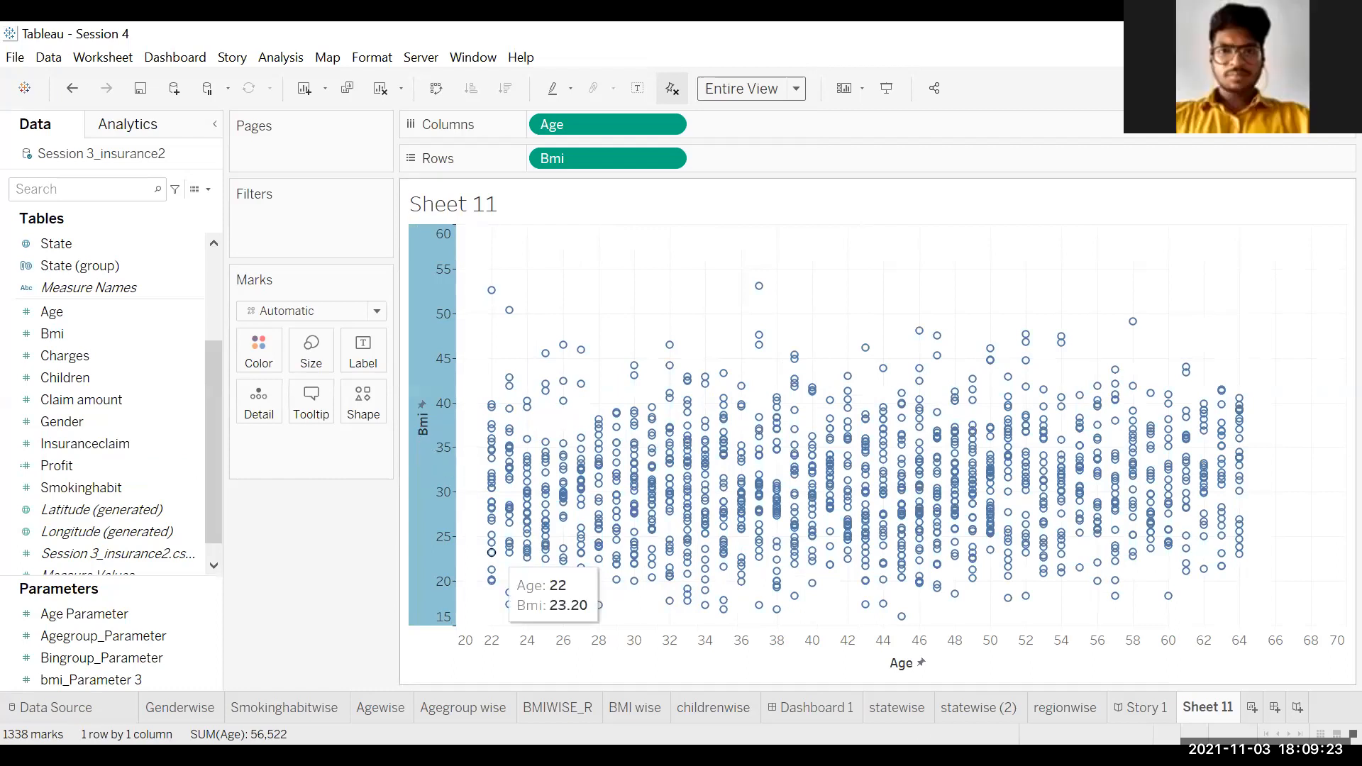
Color the scatter plot marks by the Insuranceclaim field.
left_click(51, 465)
left_click(70, 448)
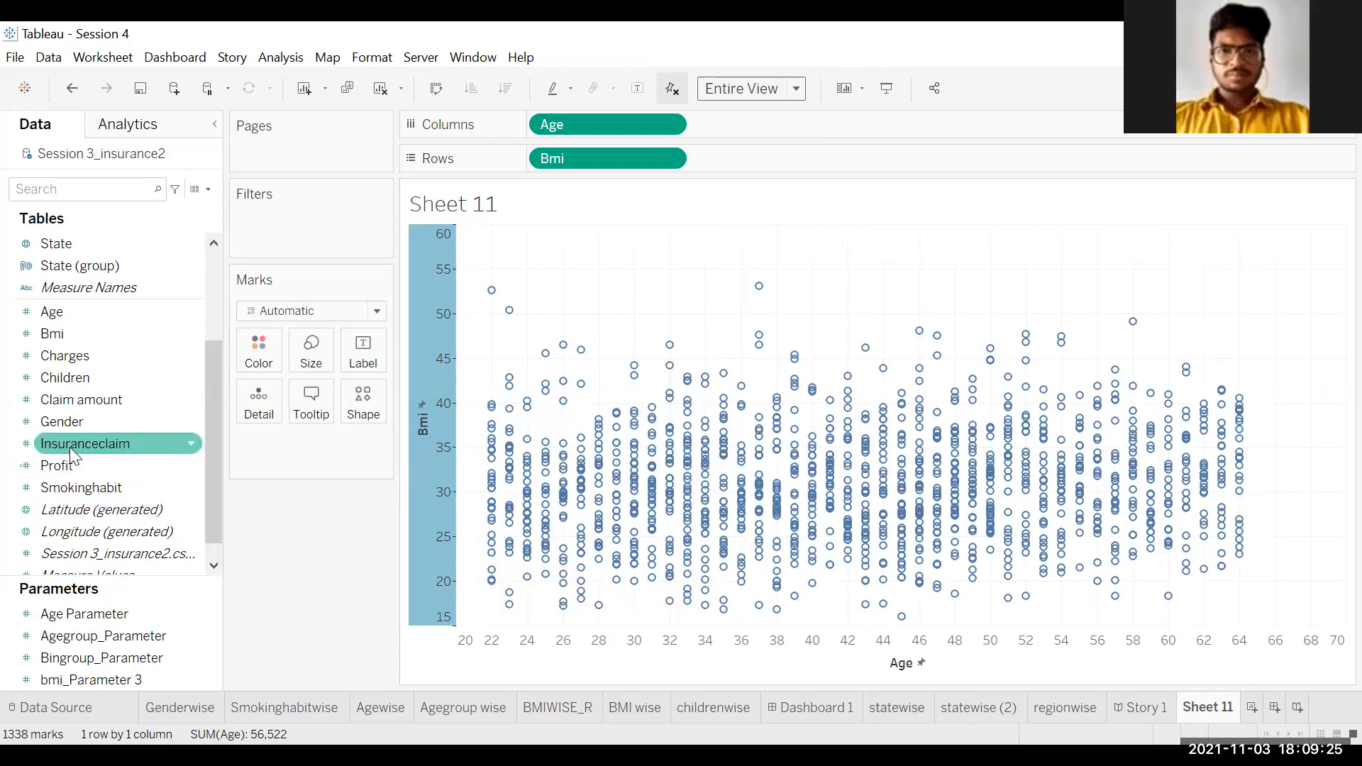
left_click(71, 446)
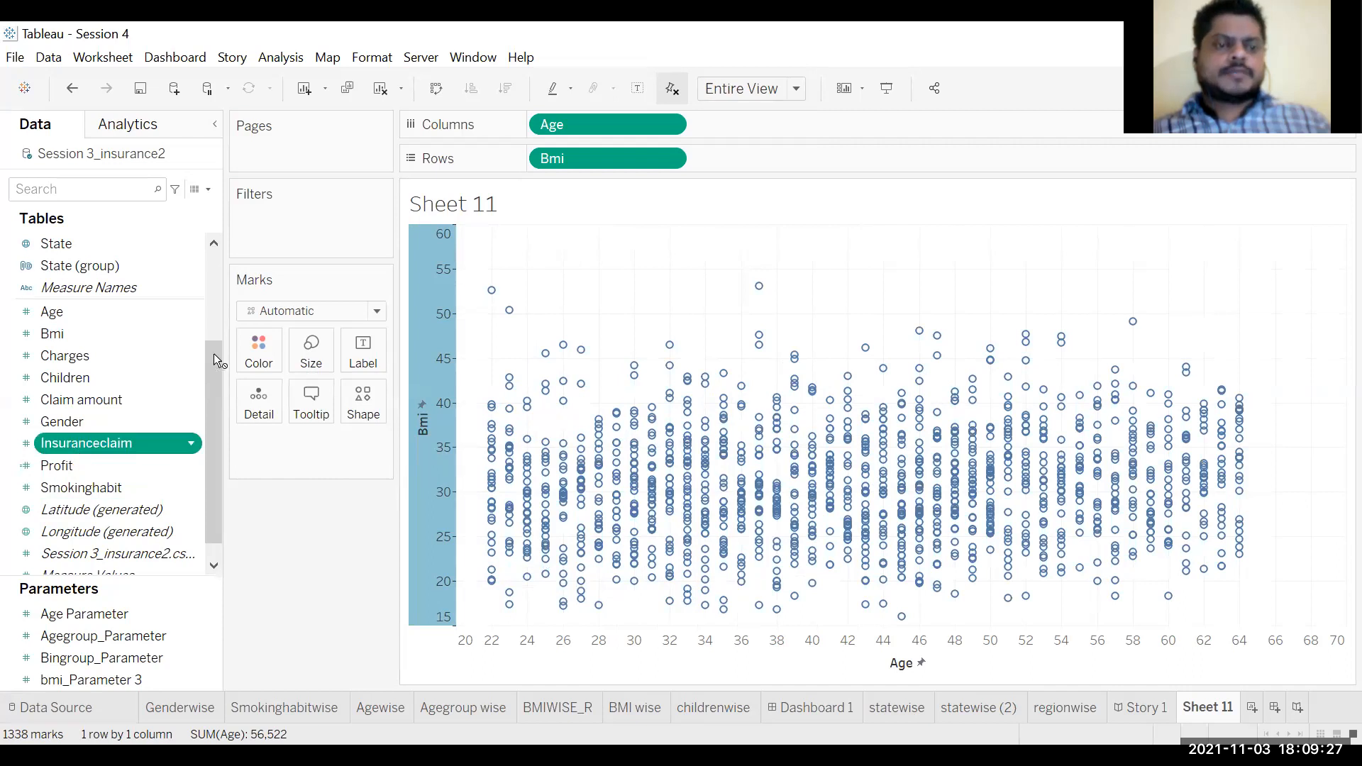
left_click_drag(224, 353, 255, 351)
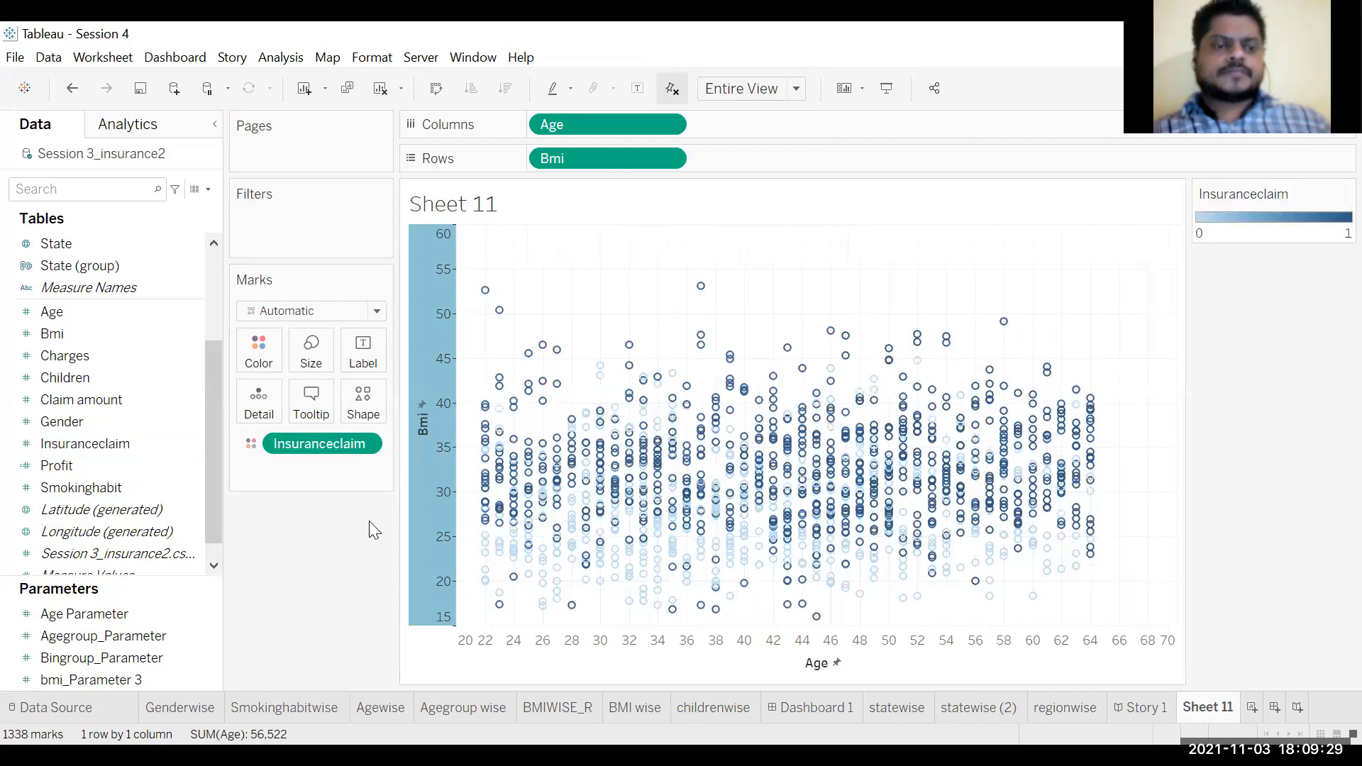
Convert the Insuranceclaim color field to a discrete dimension so the marks split into Not Claimed and Claimed.
left_click(372, 442)
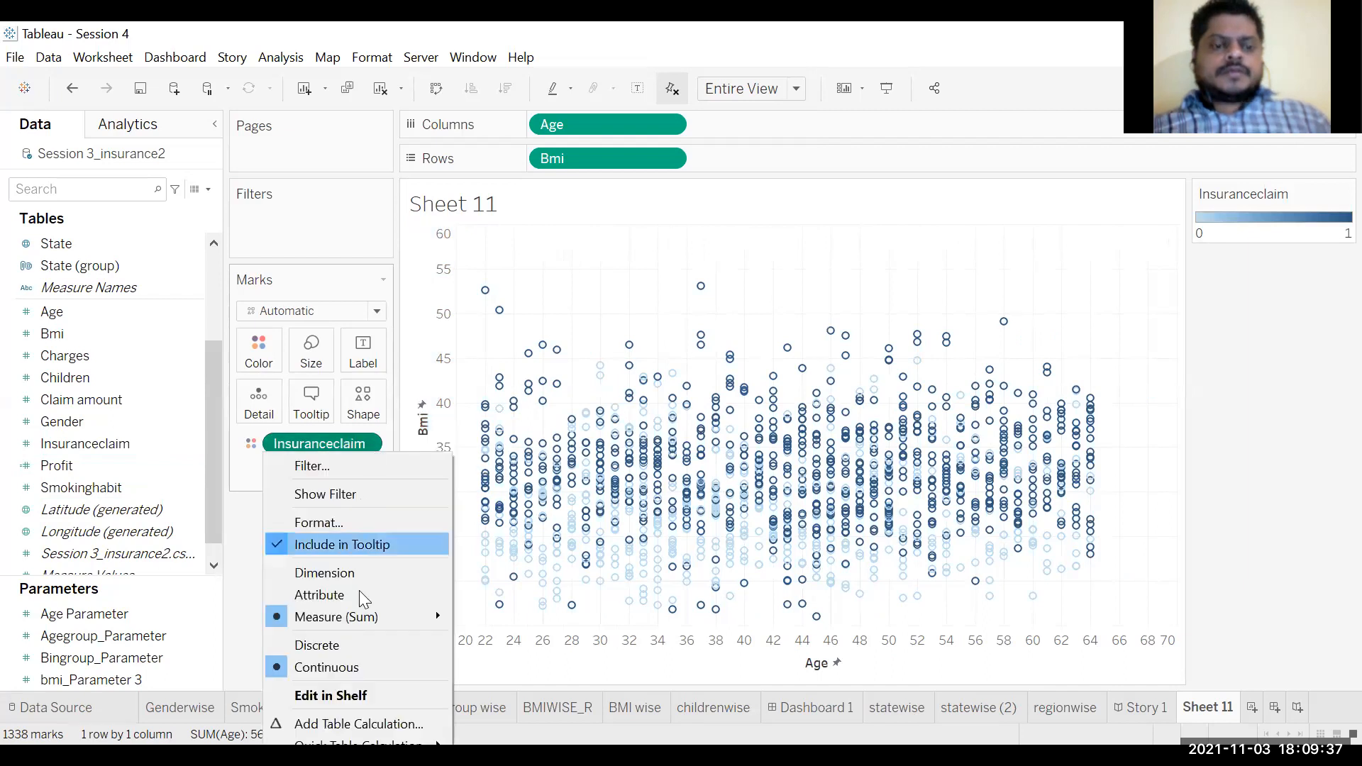
left_click(341, 646)
left_click(364, 444)
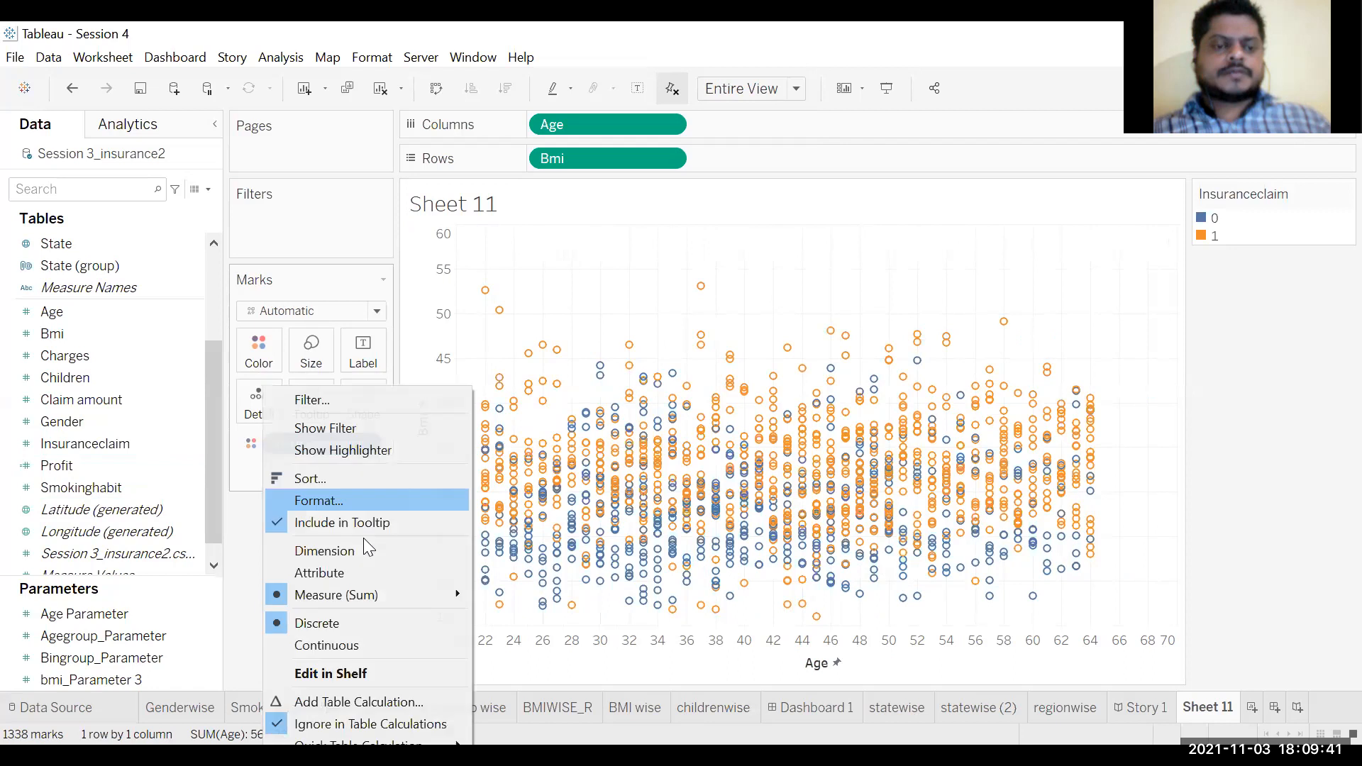
left_click(328, 556)
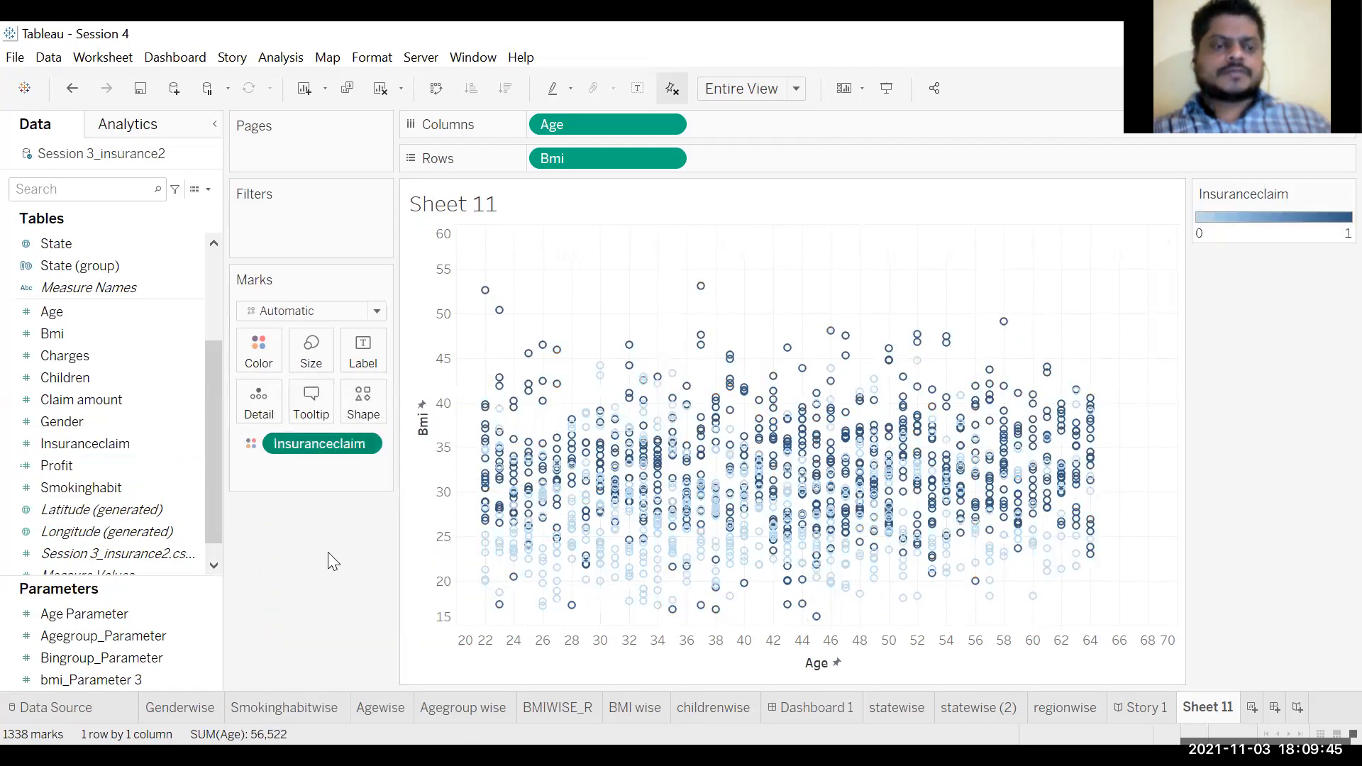
left_click(365, 444)
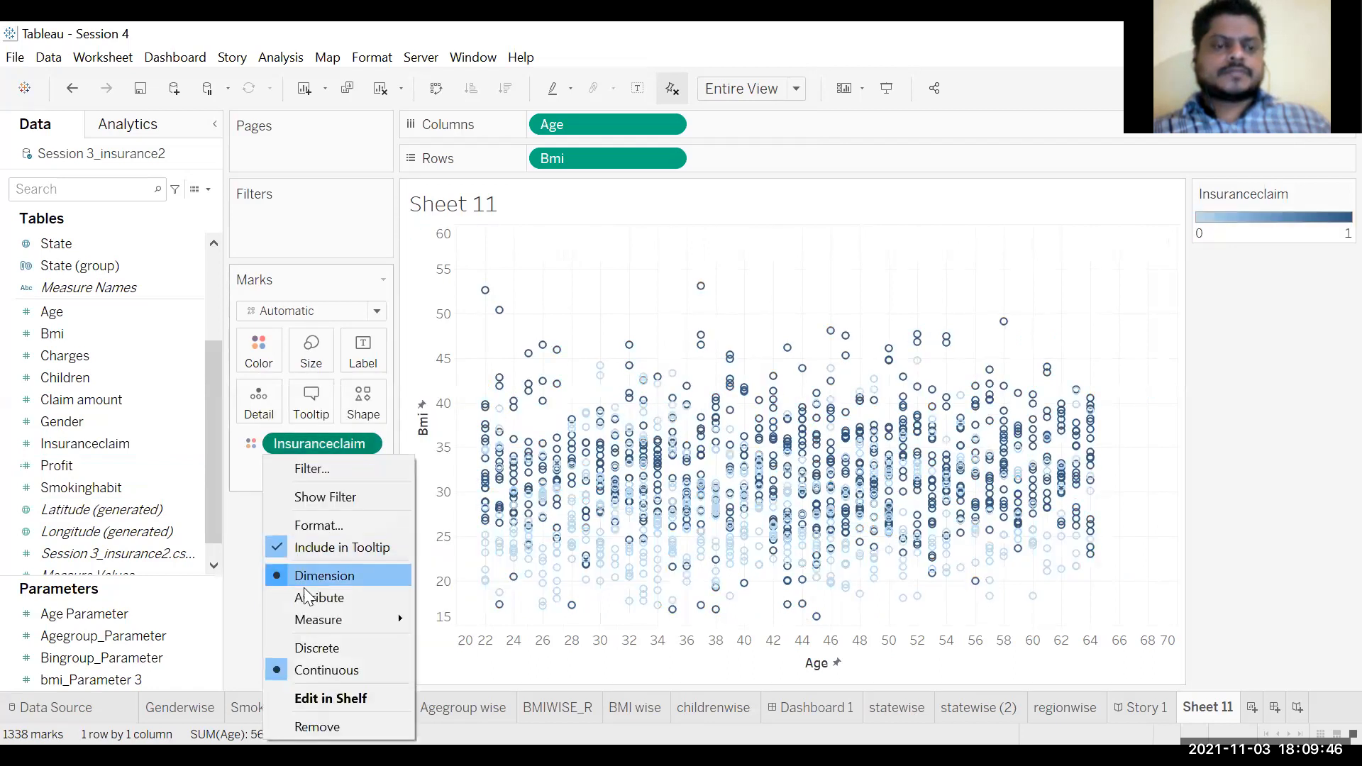
left_click(300, 643)
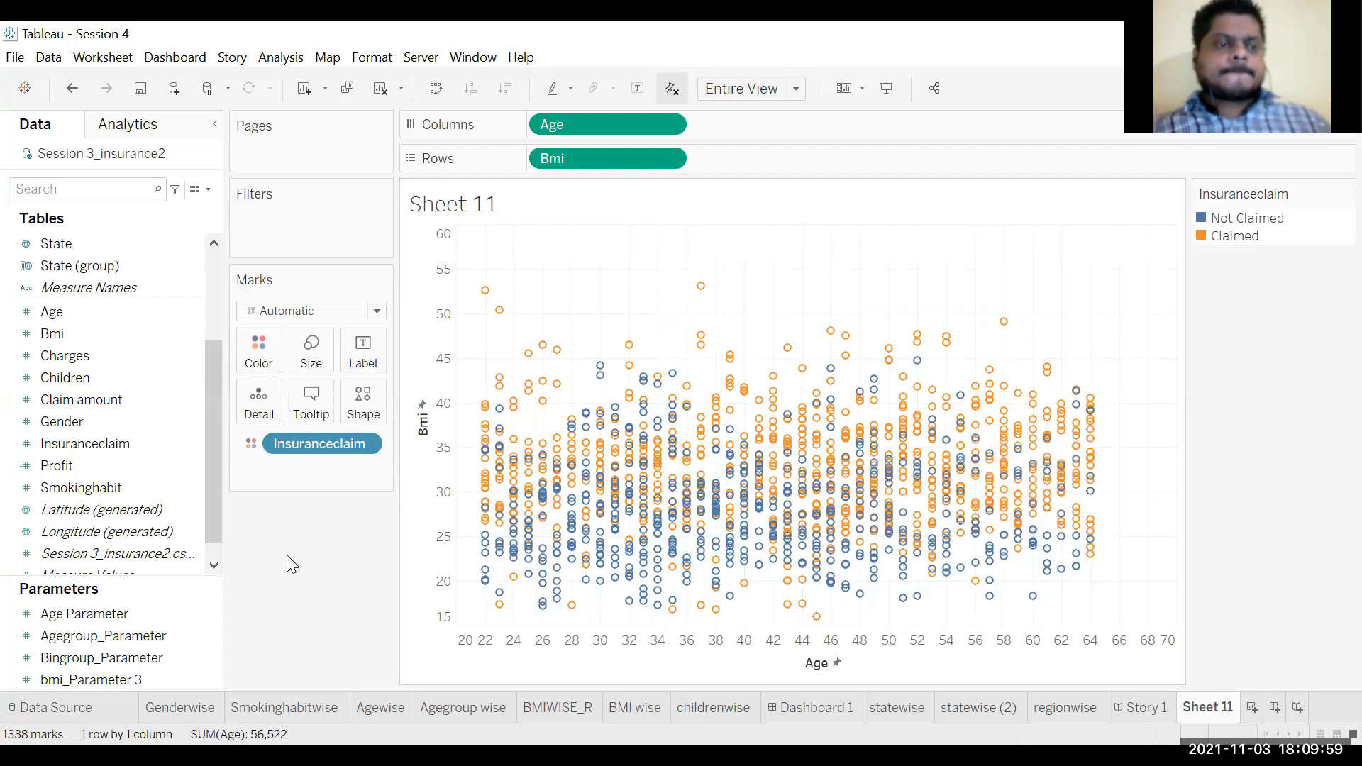
left_click(160, 491)
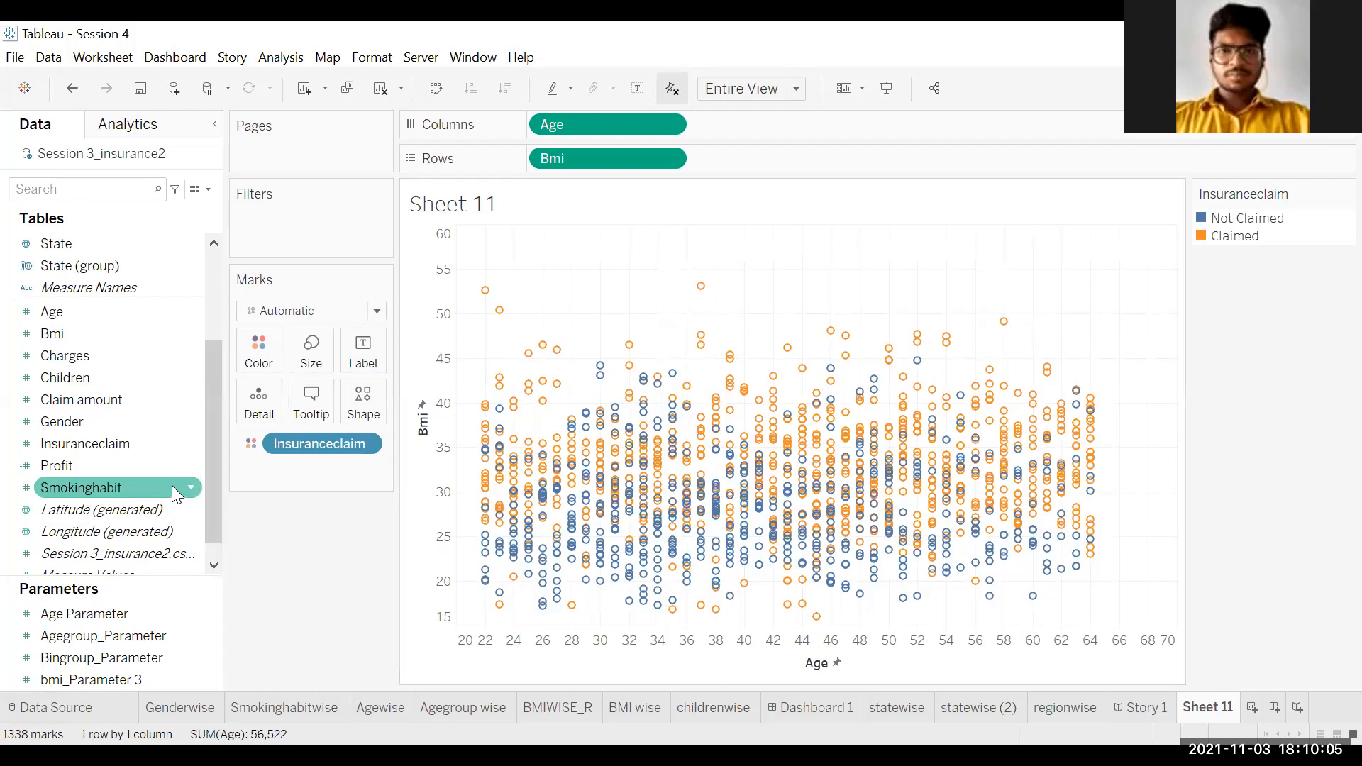
left_click(443, 489)
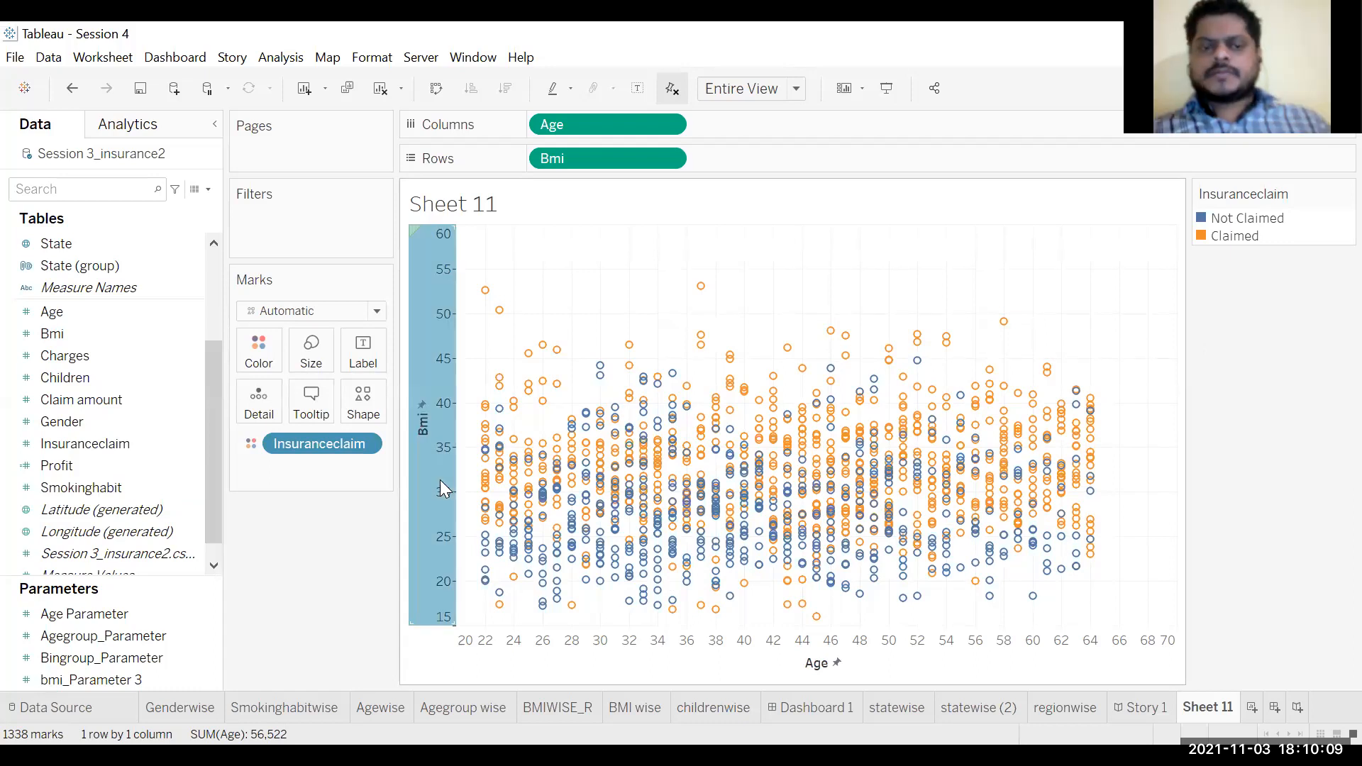
right_click(440, 483)
key("Escape")
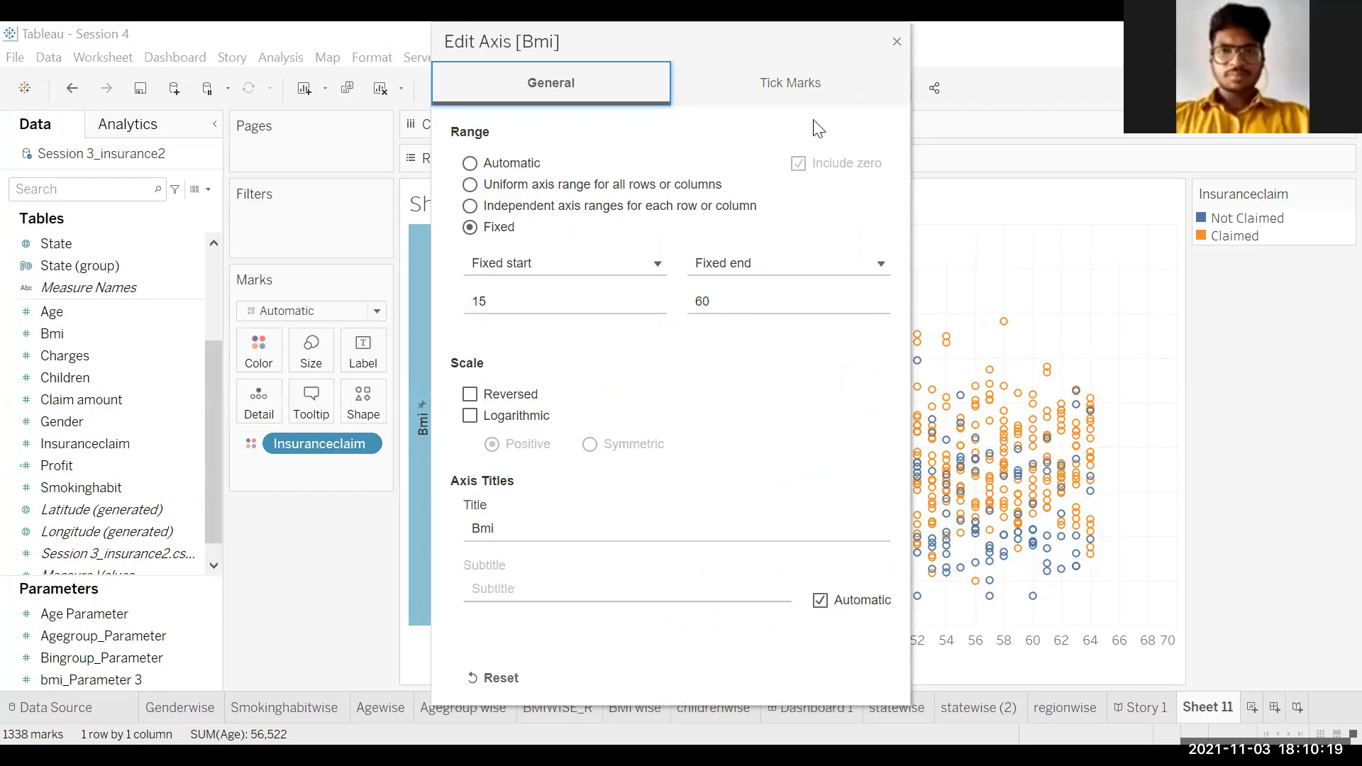
left_click(897, 41)
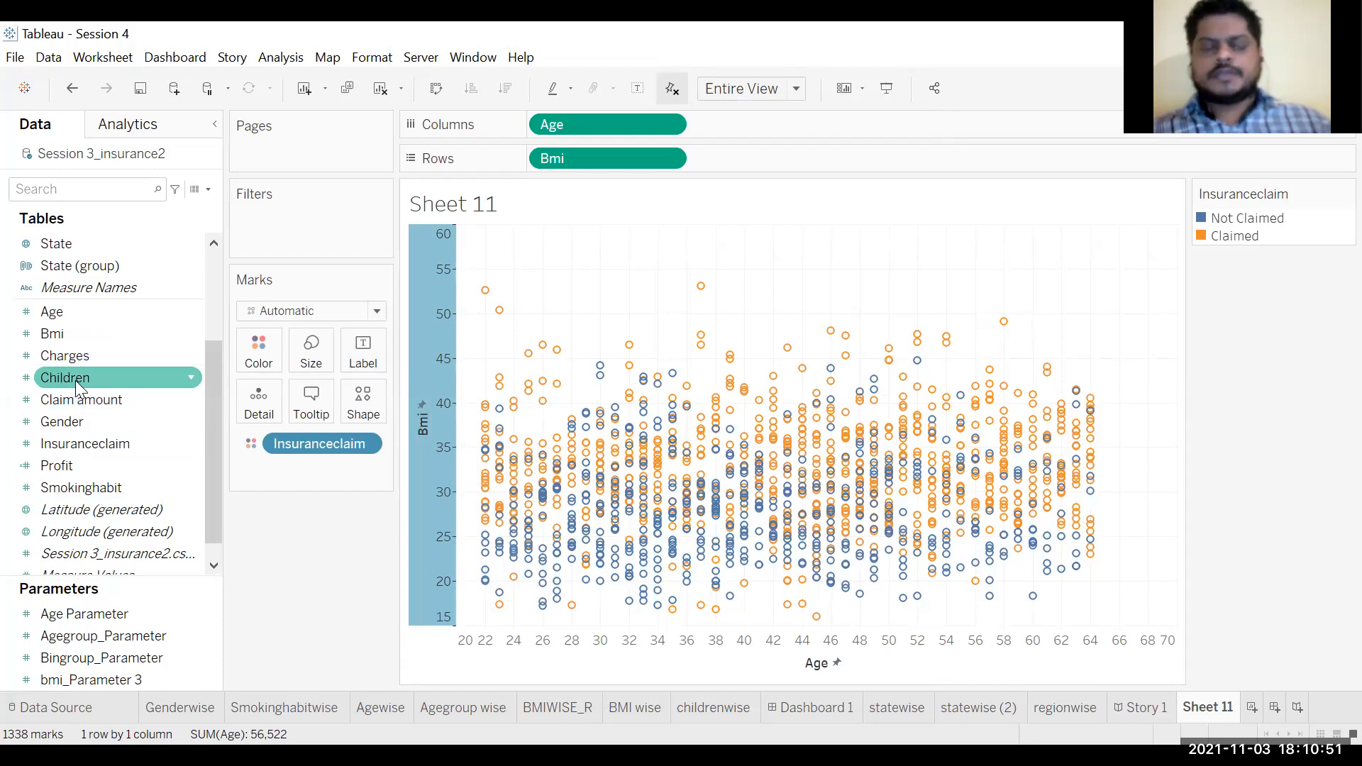
Add Children as a filter on the scatter plot with the range of values from 0 to 5.
mouse_move(75, 378)
left_mouse_down()
mouse_move(303, 183)
mouse_move(301, 200)
mouse_move(85, 363)
left_mouse_up()
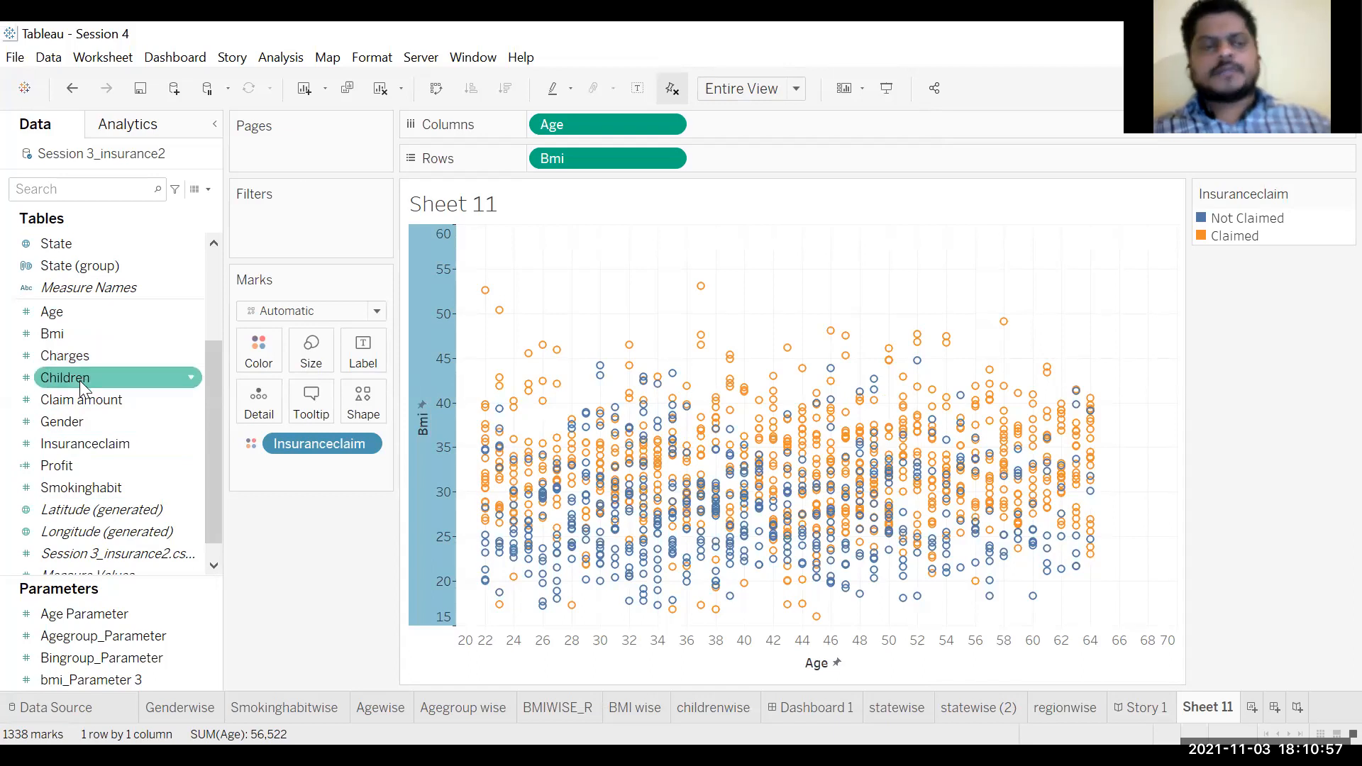
left_click(75, 359)
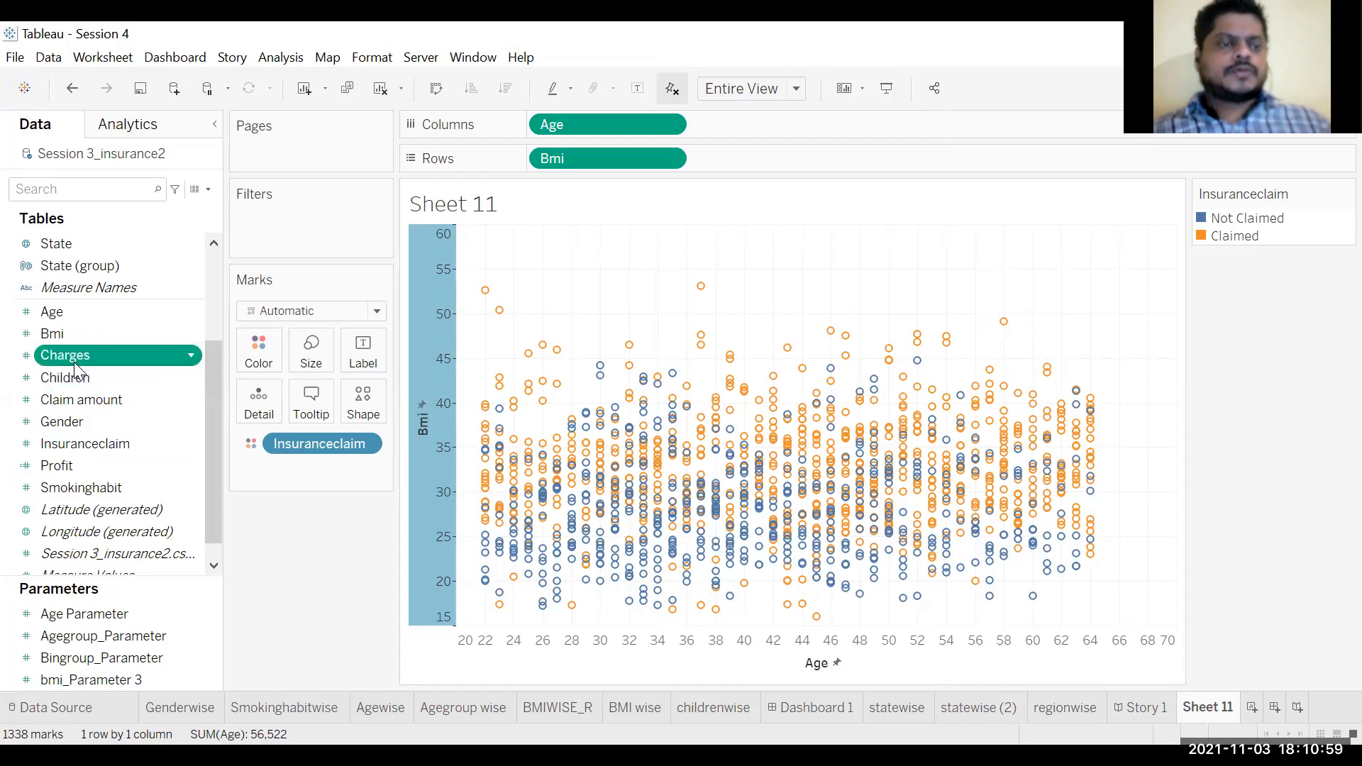
left_click(68, 376)
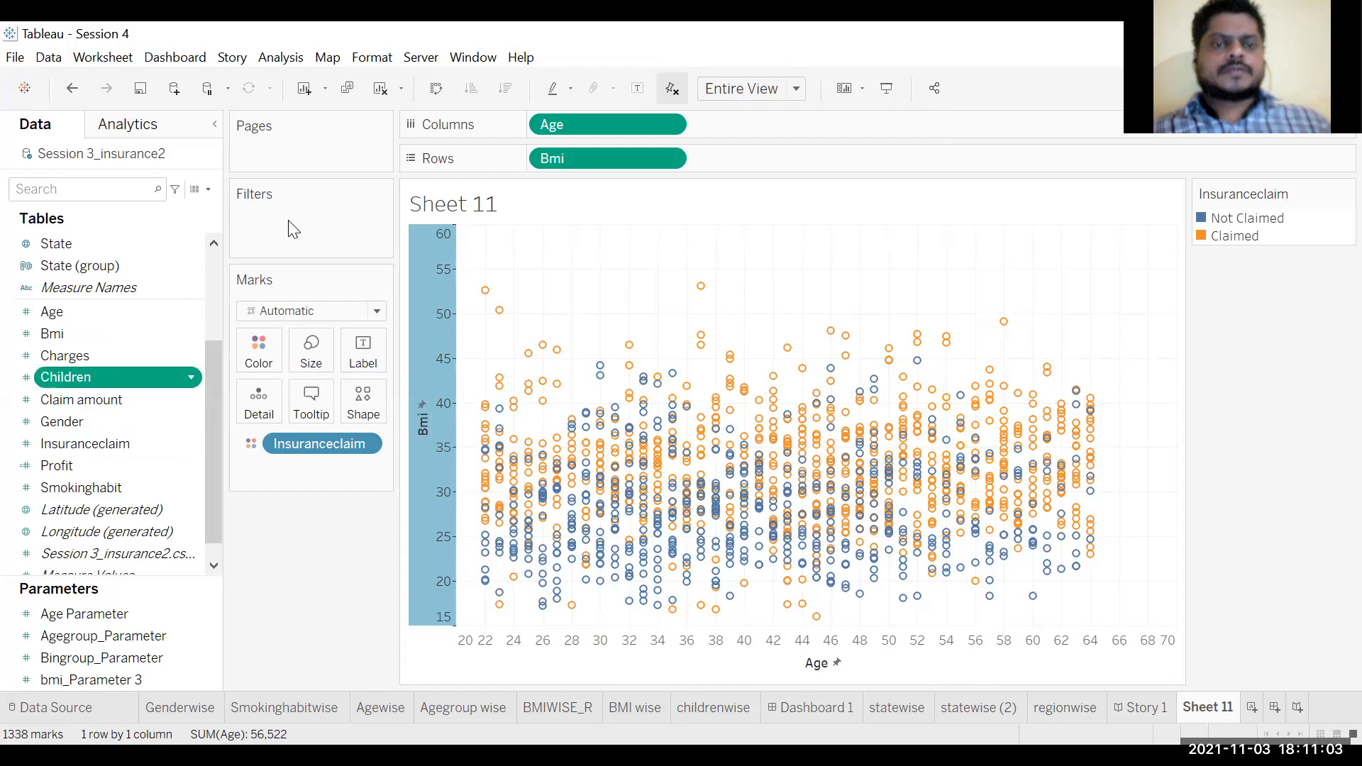
left_click_drag(68, 377, 293, 229)
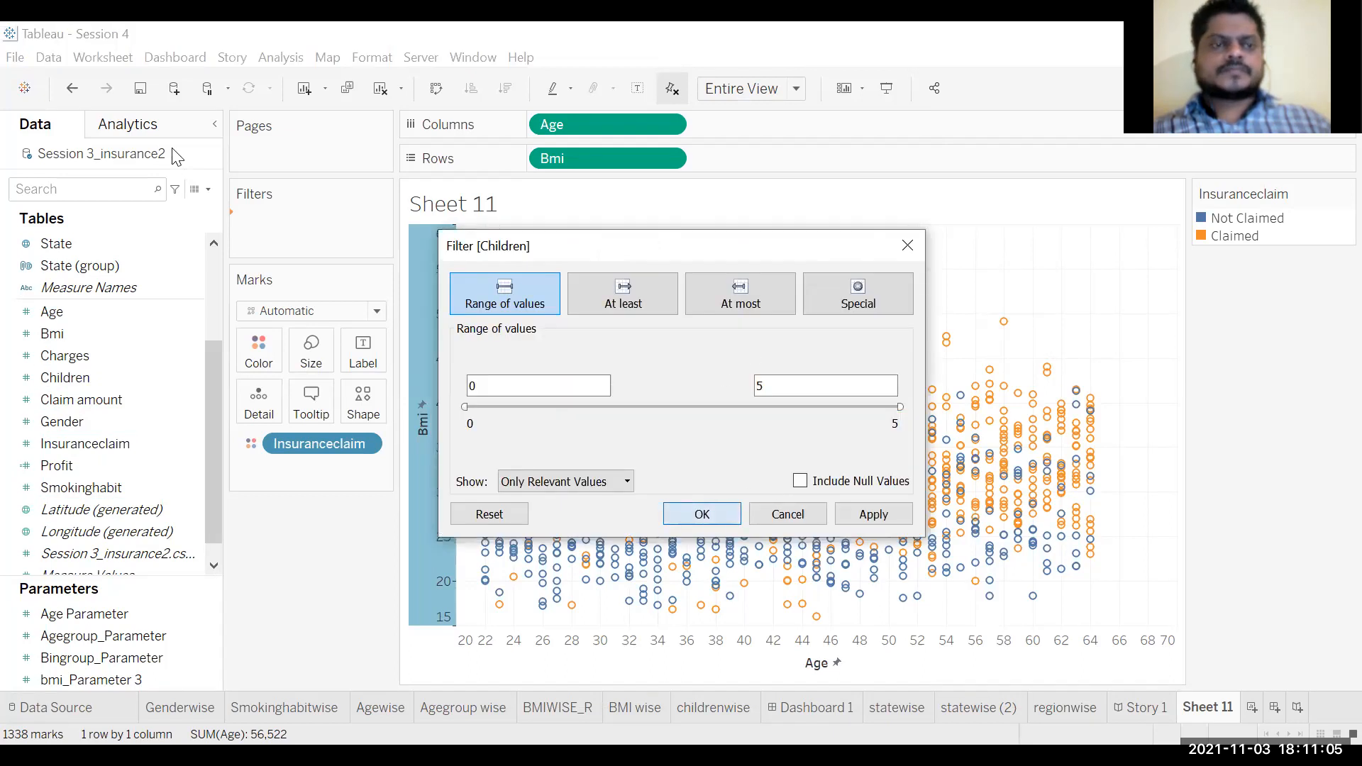
left_click(699, 513)
left_click(370, 224)
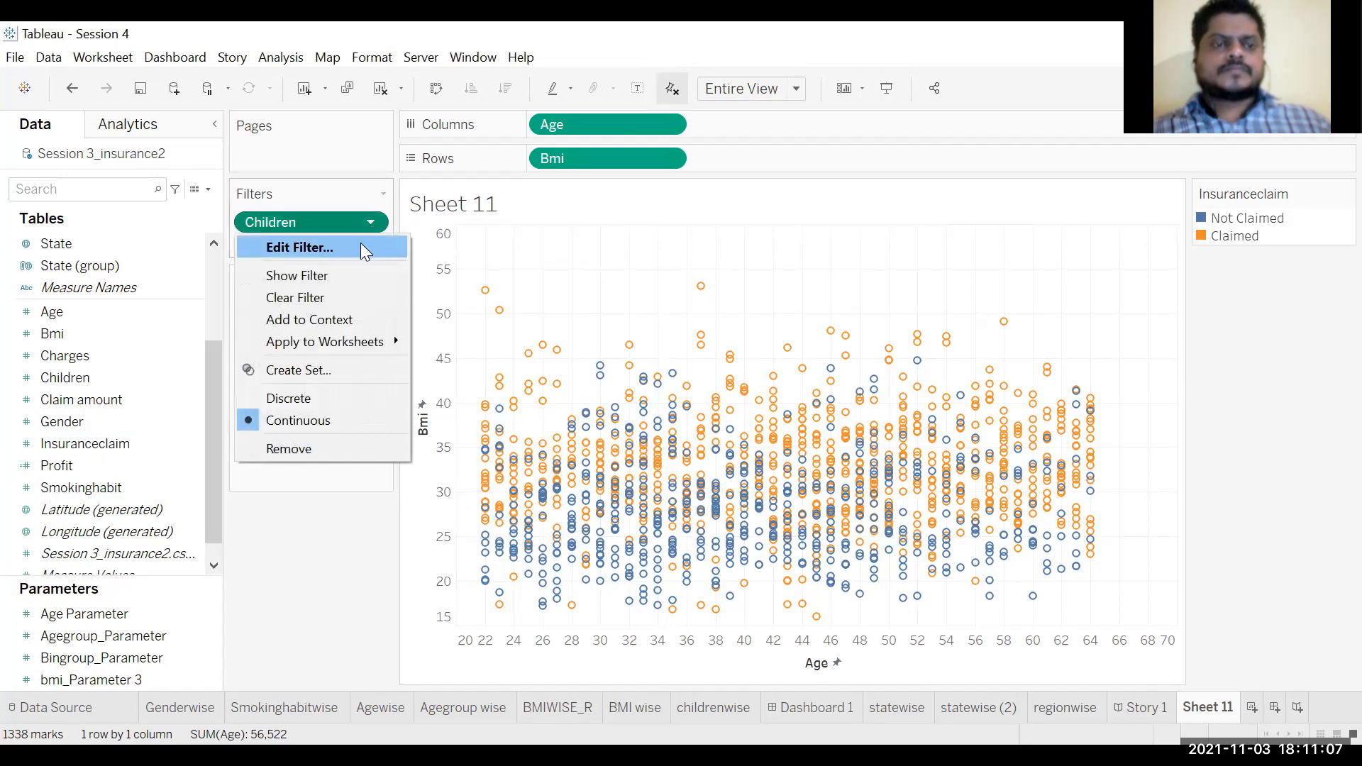
key("Return")
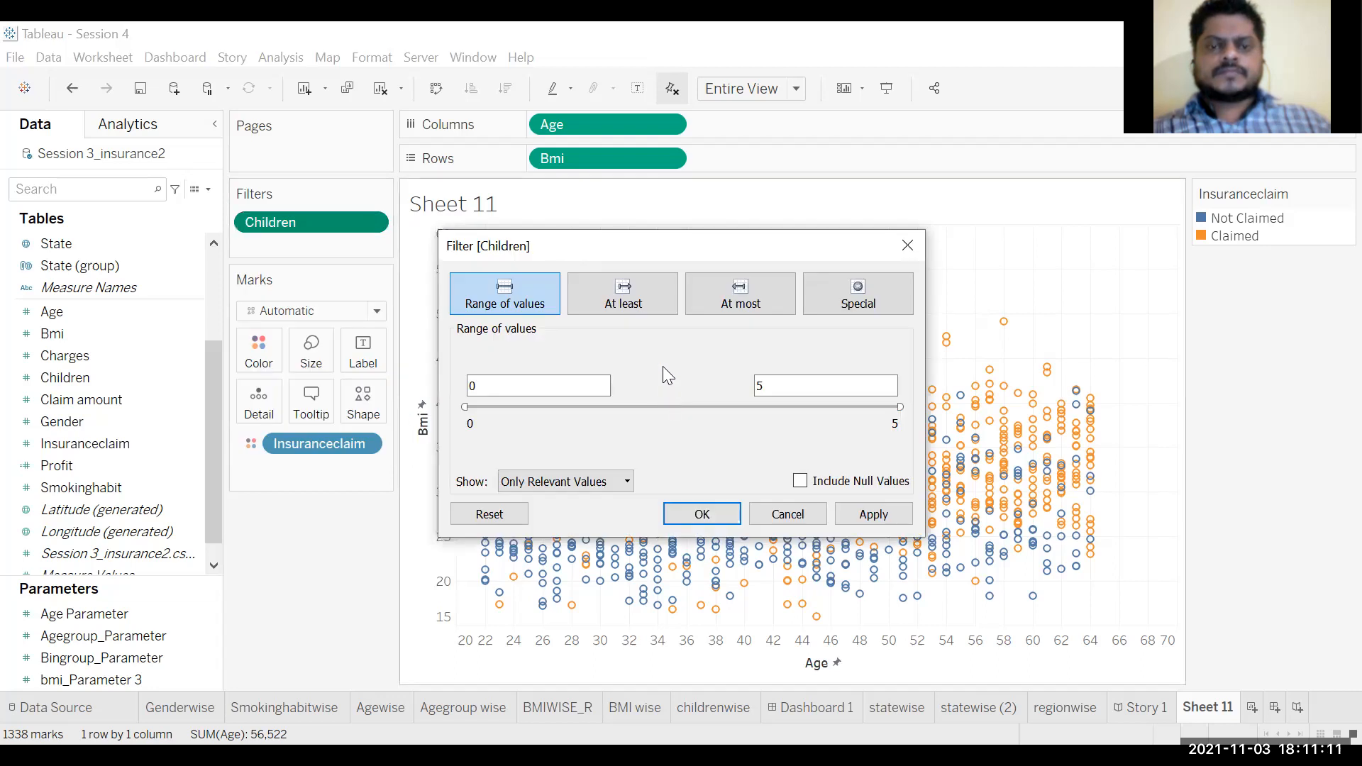
left_click(715, 525)
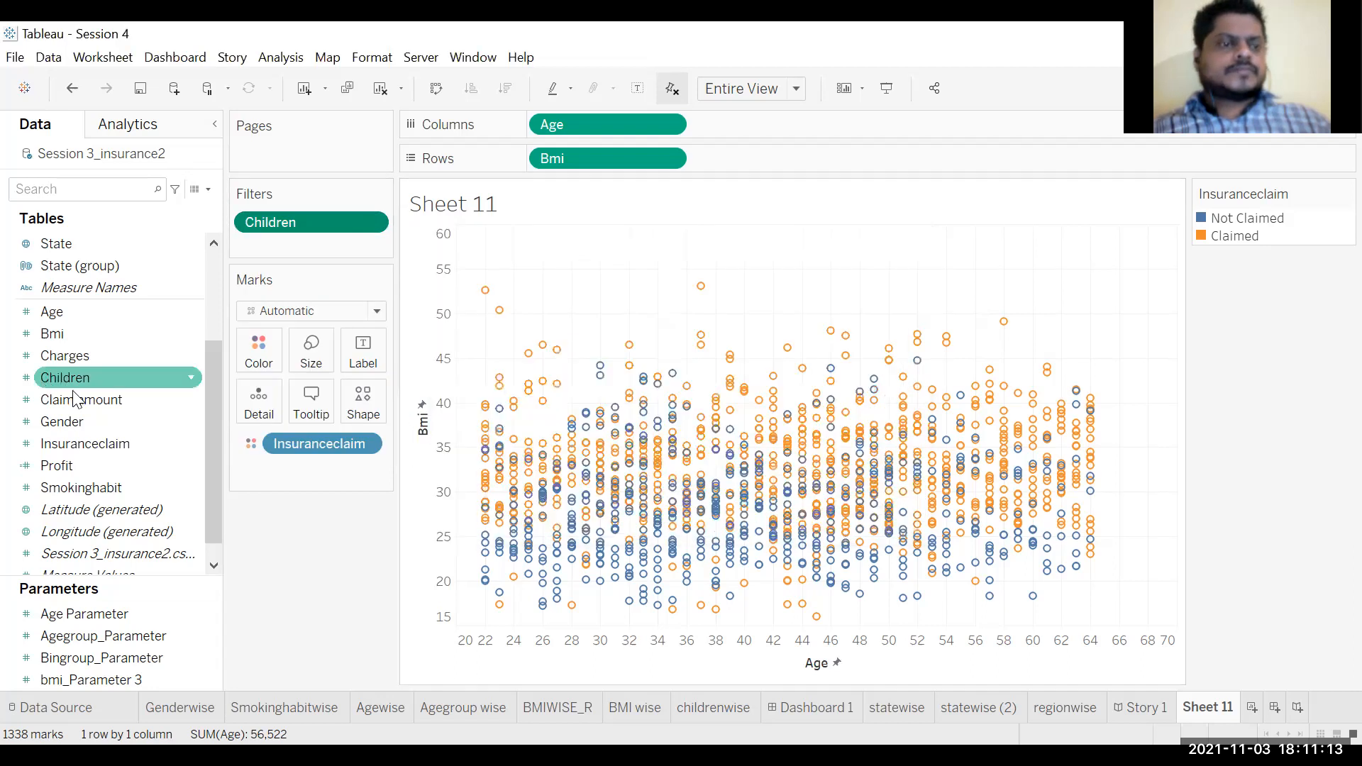
Add Gender as a filter on the scatter plot, keeping the full range from Female to Male.
left_click(82, 422)
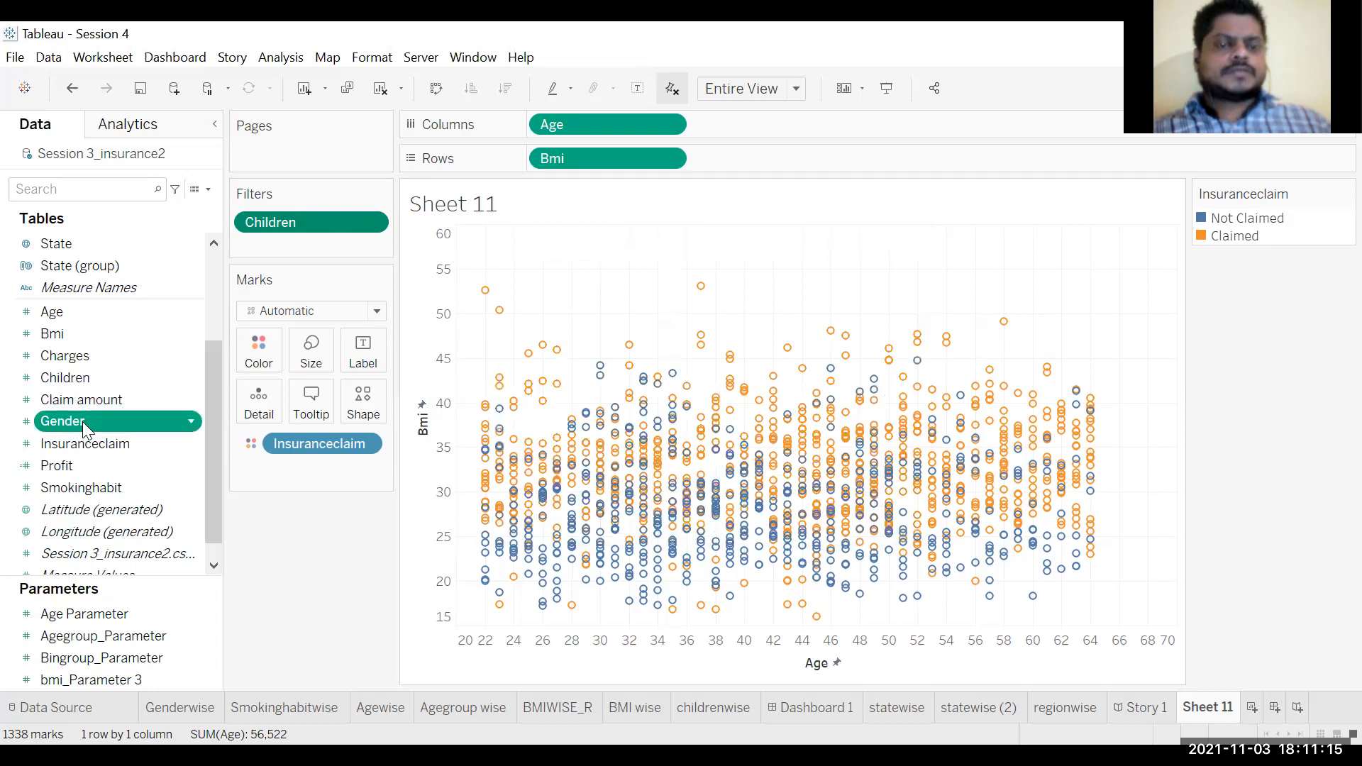
left_click(82, 421)
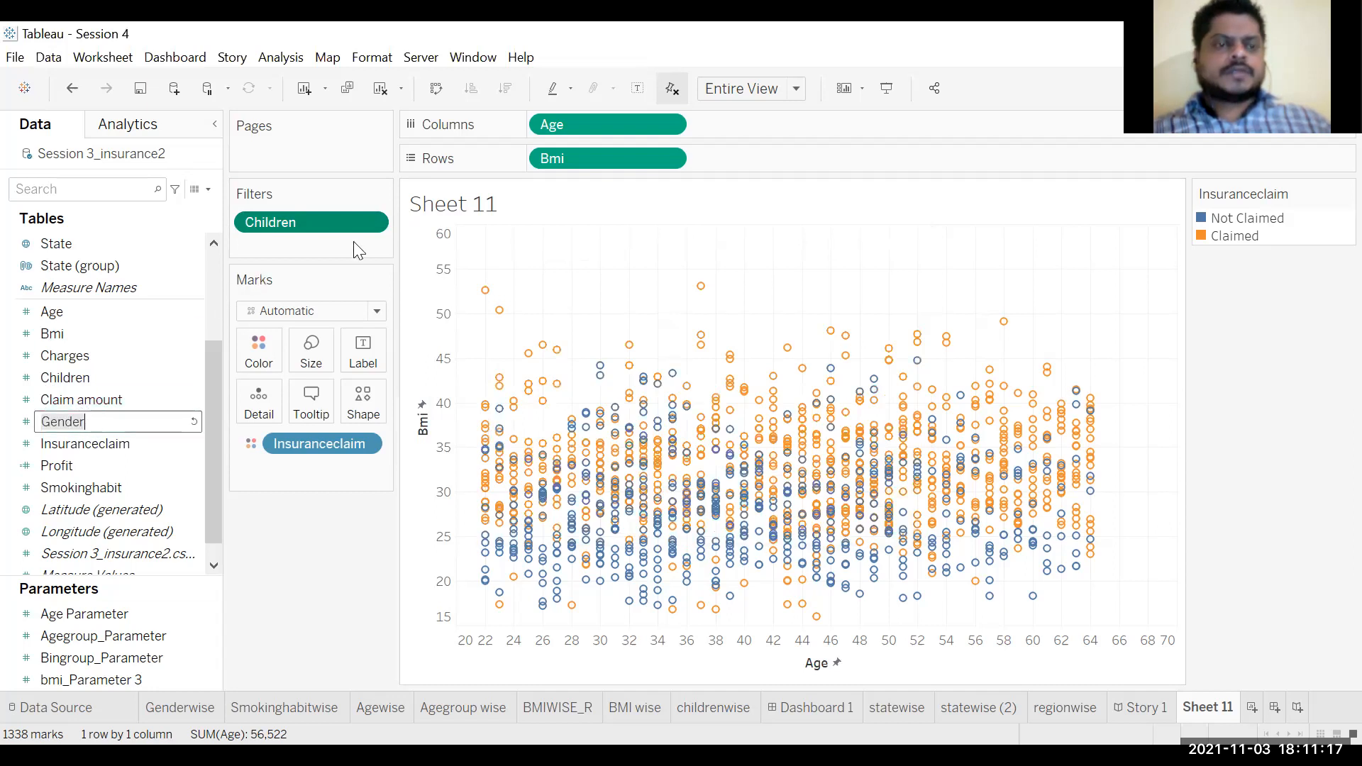
key("Return")
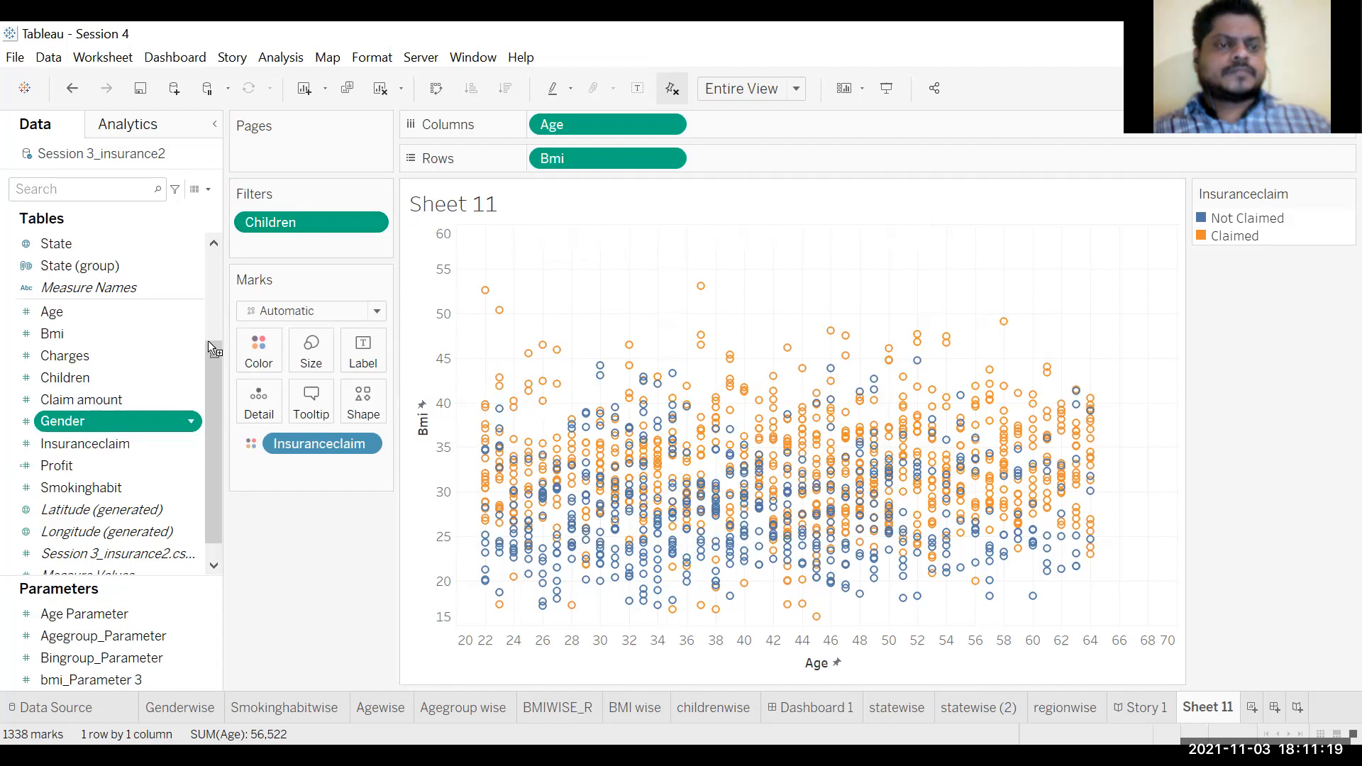
left_click_drag(309, 244, 310, 245)
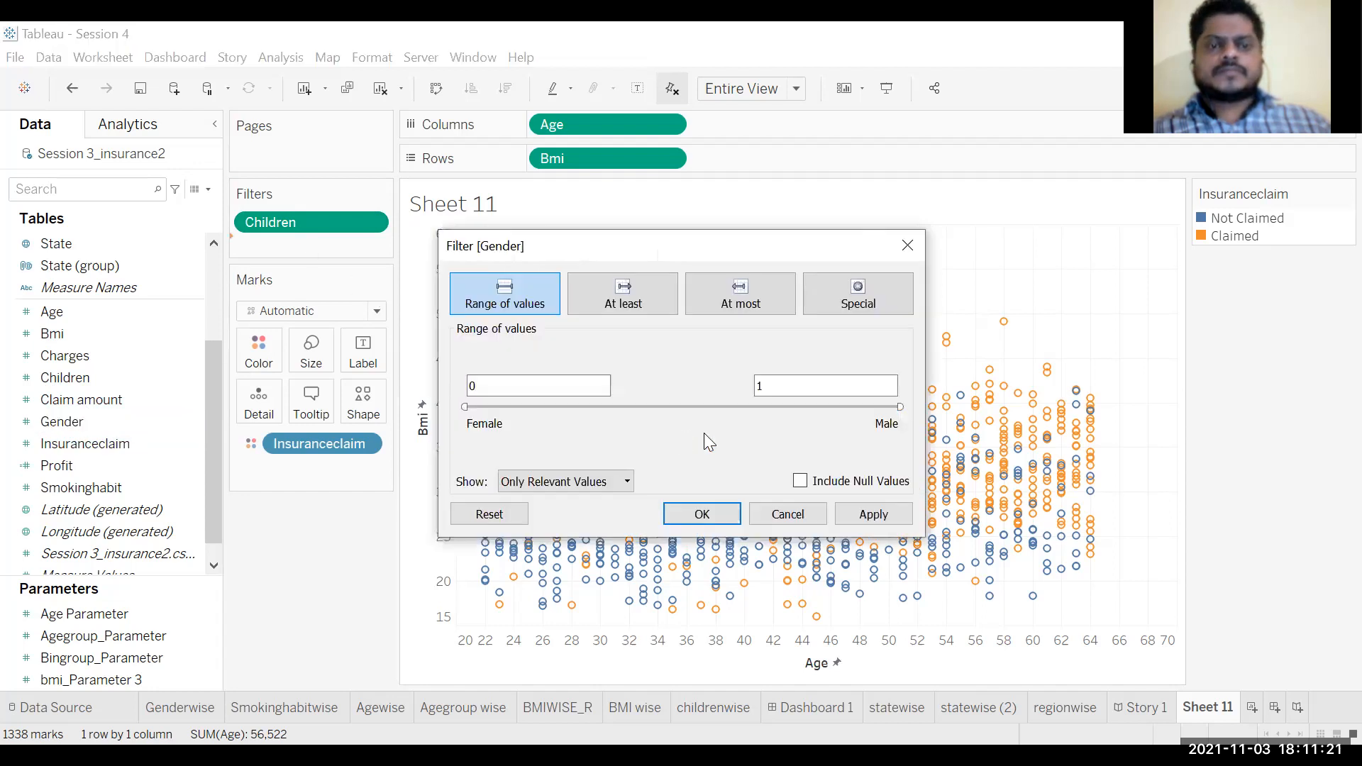
left_click(703, 514)
Convert the Gender filter to discrete with both Female and Male selected.
left_click(370, 246)
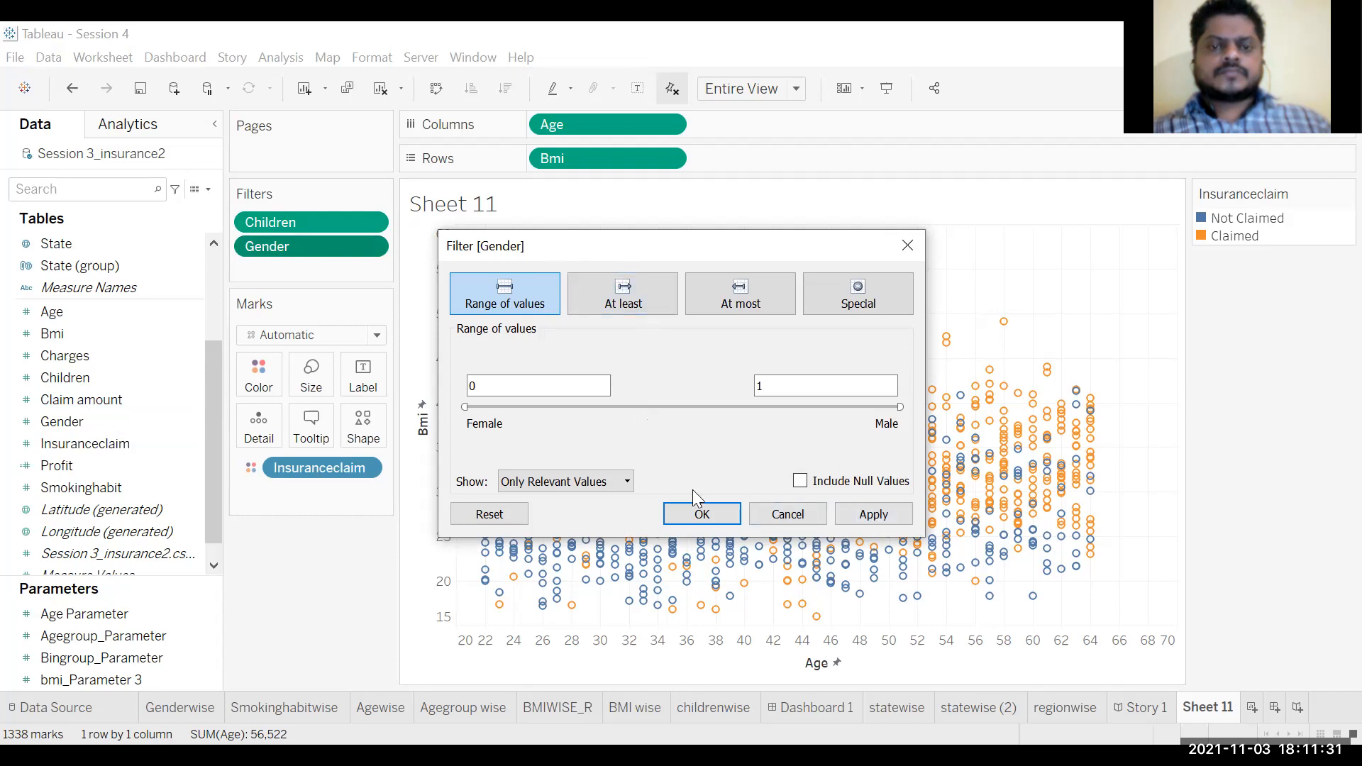
left_click(695, 510)
left_click(376, 248)
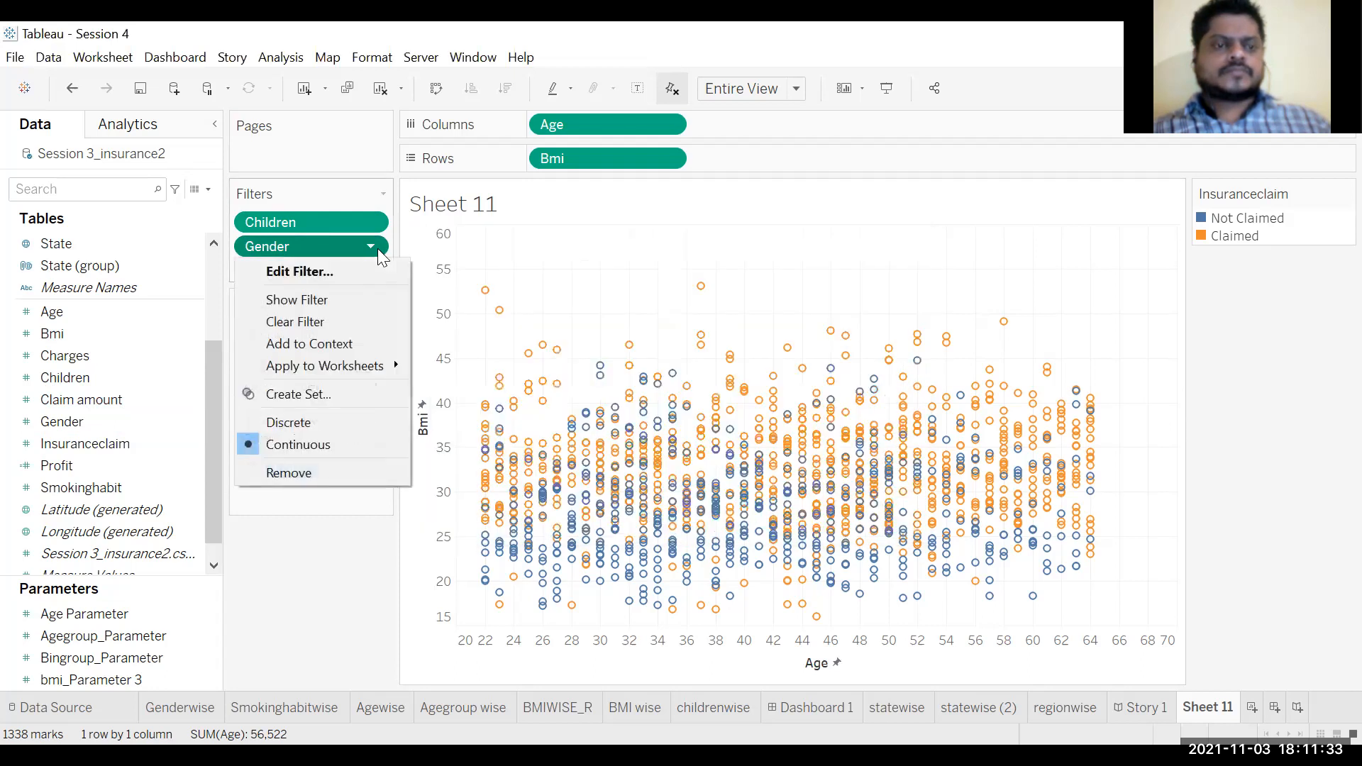
left_click(342, 225)
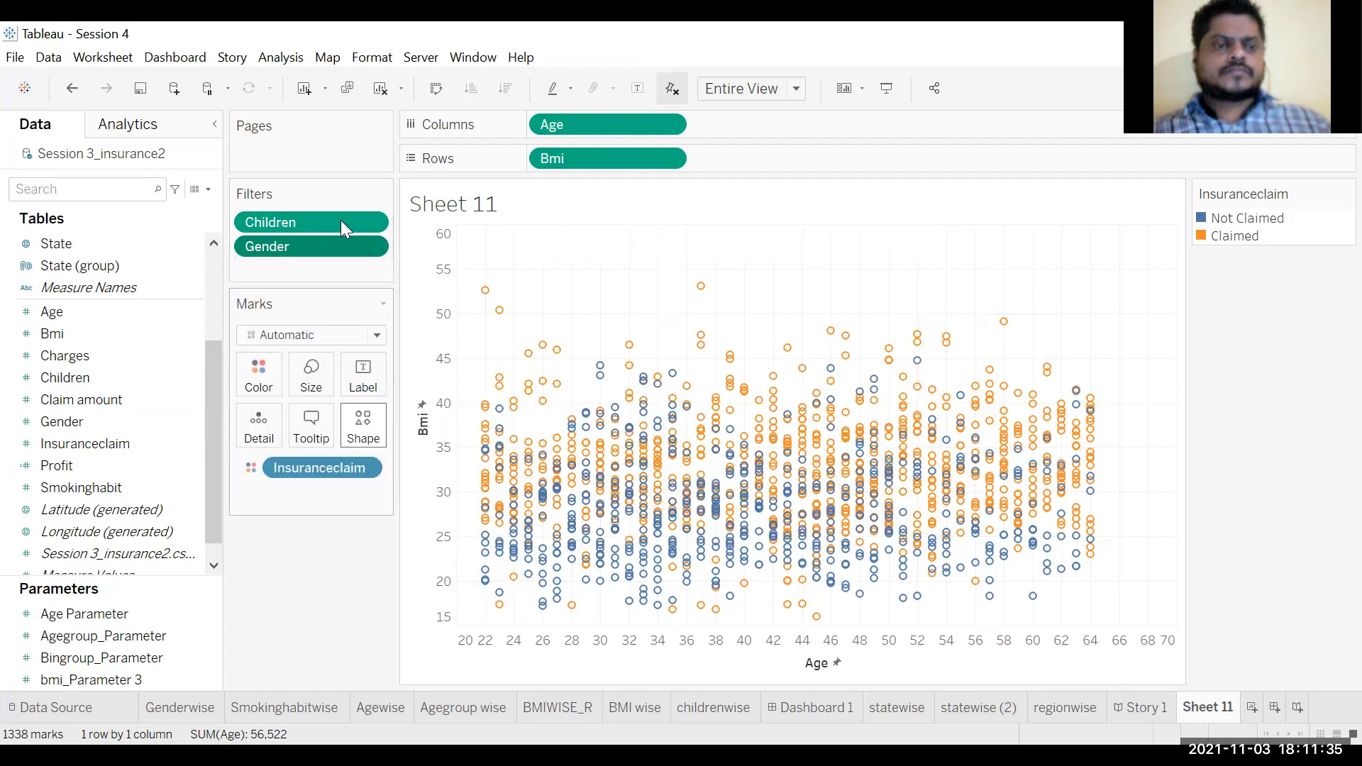
double_click(350, 242)
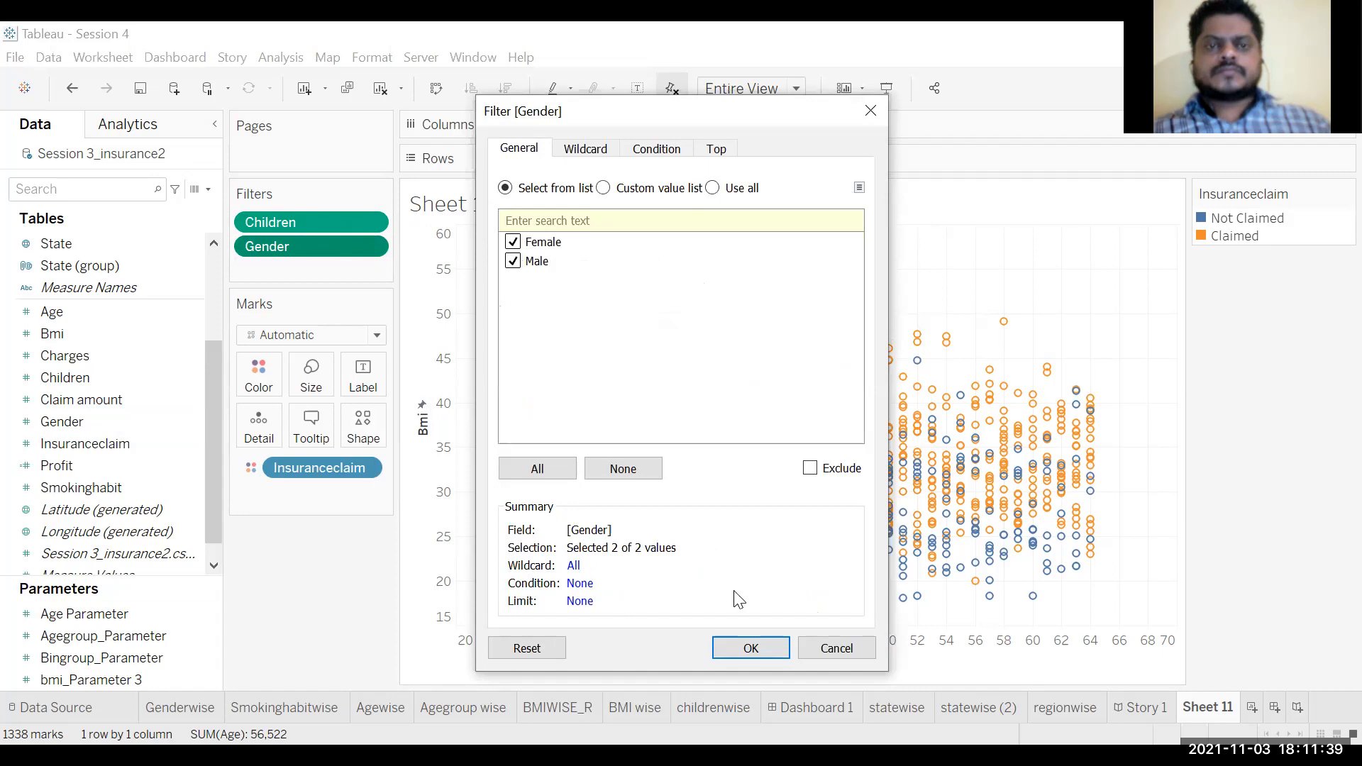
left_click(751, 648)
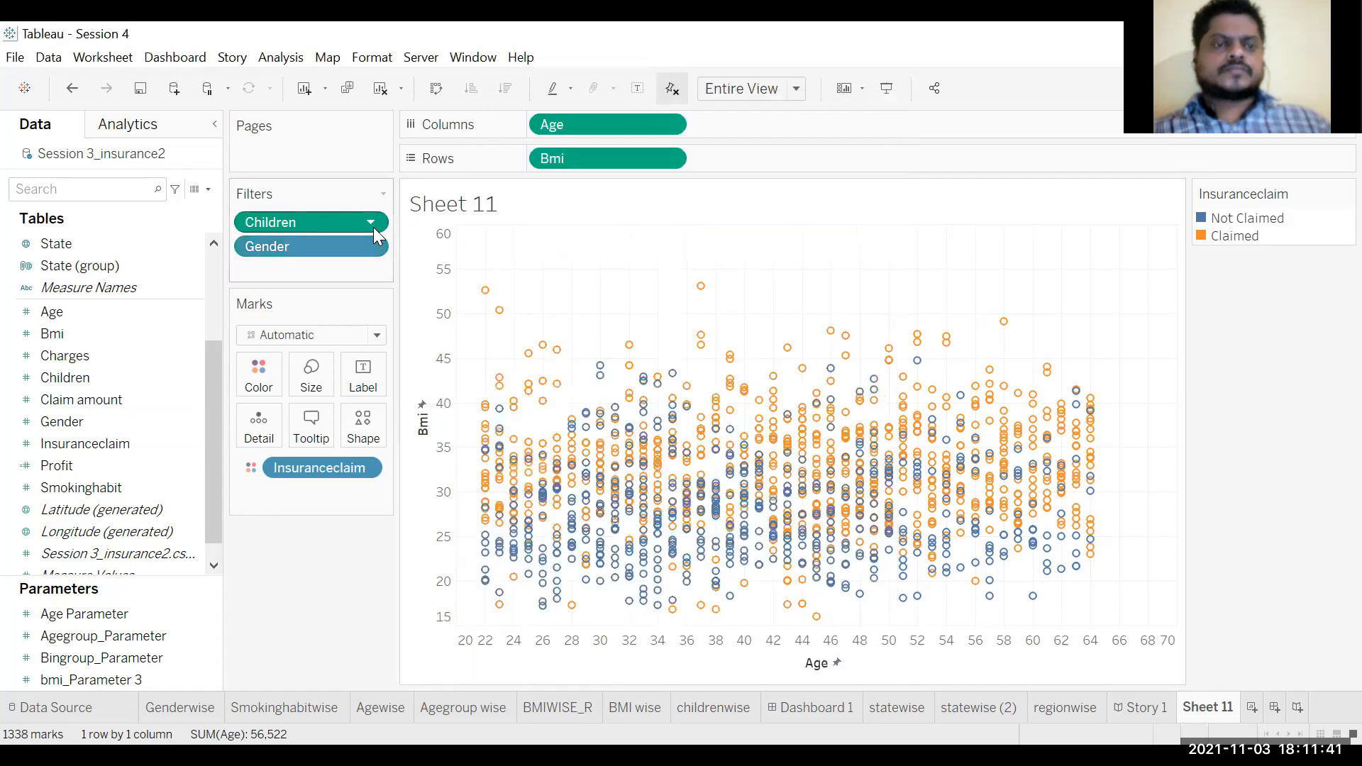
Convert the Children filter to discrete with every value from 0 to 5 selected.
left_click(373, 227)
left_click(347, 247)
left_click(514, 261)
left_click(513, 281)
left_click(513, 299)
left_click(514, 318)
left_click(514, 337)
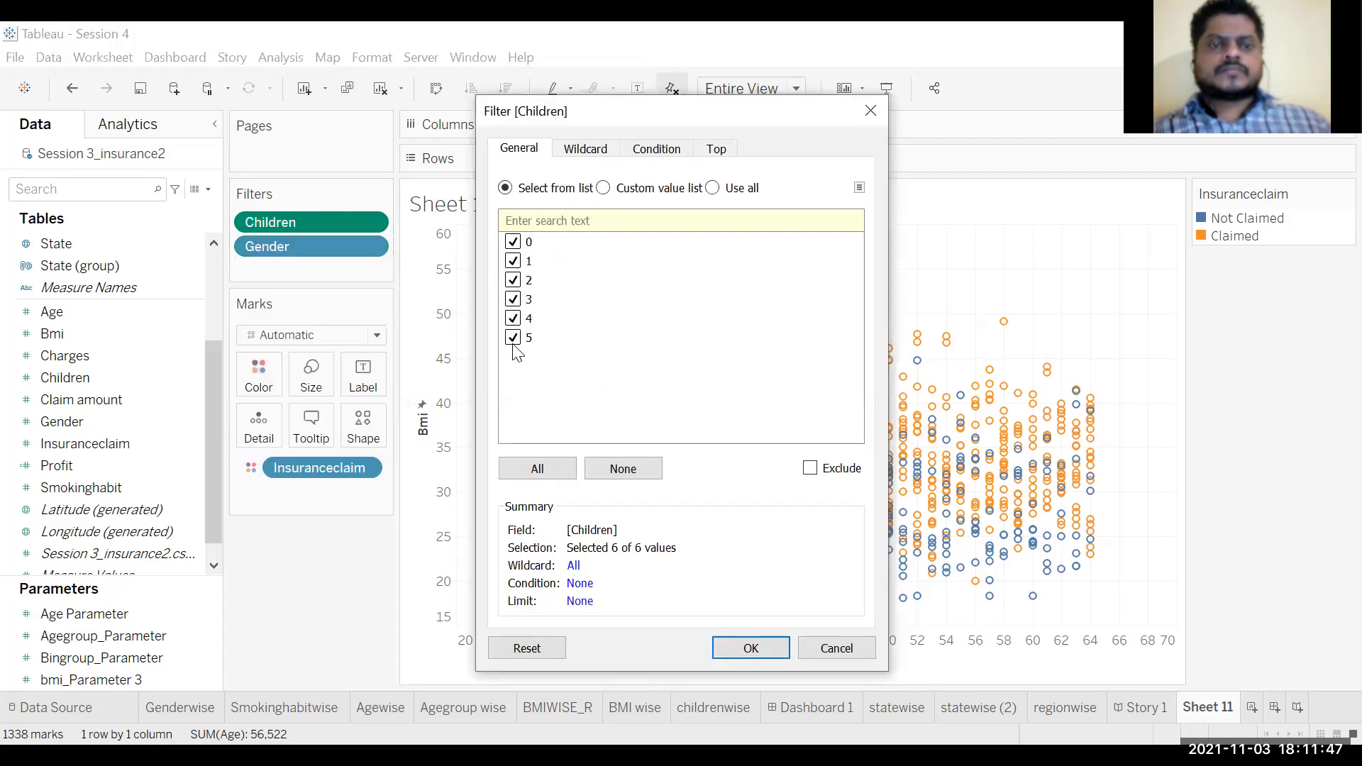
left_click(751, 648)
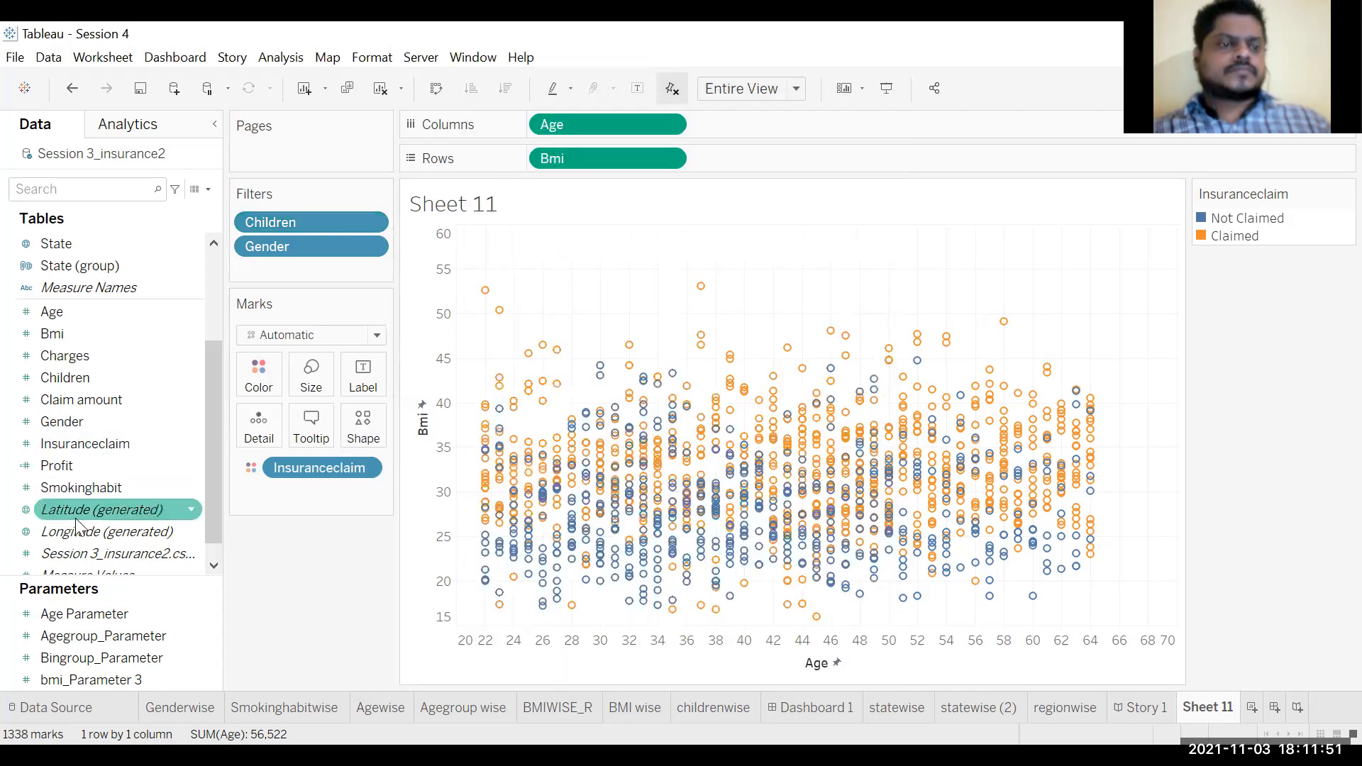
Add Smokinghabit as a discrete filter with both Non-smoker and Smoker selected.
left_click_drag(77, 489, 145, 417)
left_click_drag(266, 272, 350, 288)
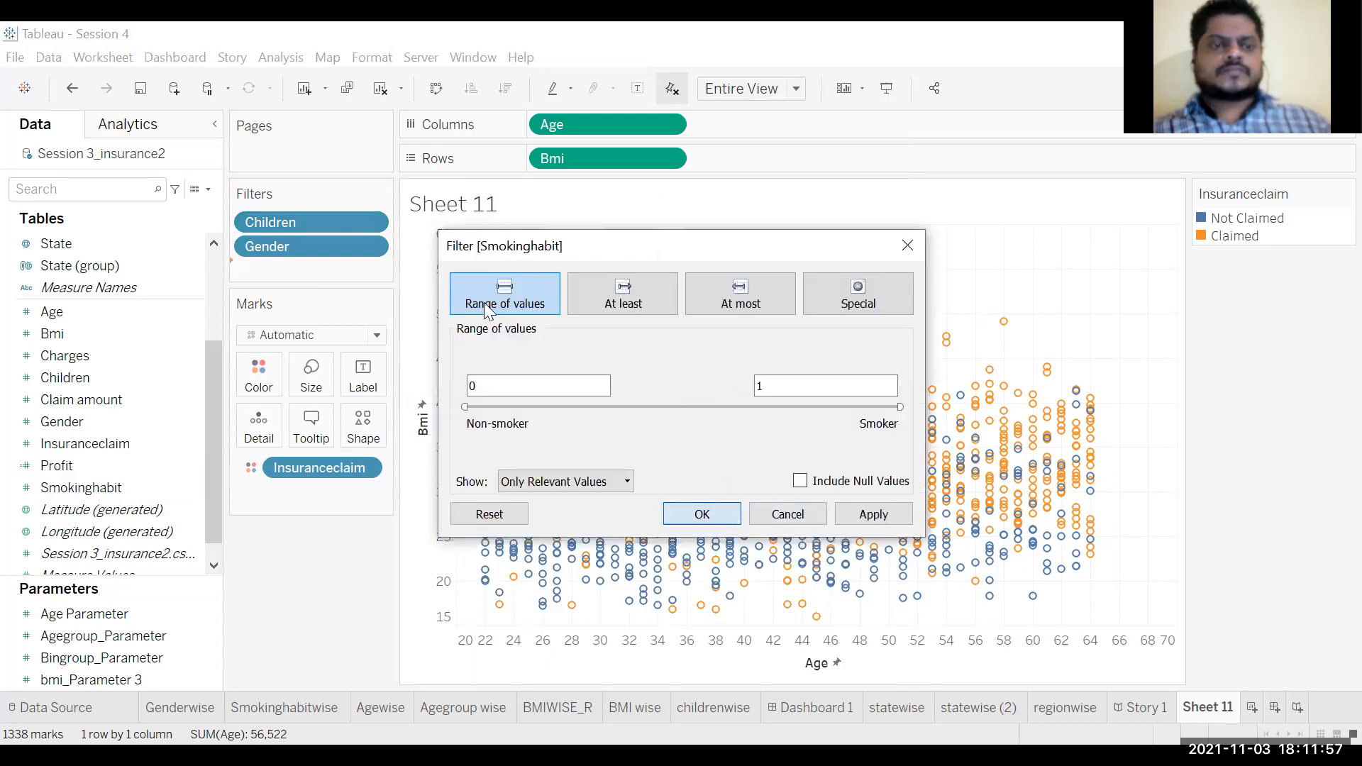
left_click(735, 523)
left_click(370, 271)
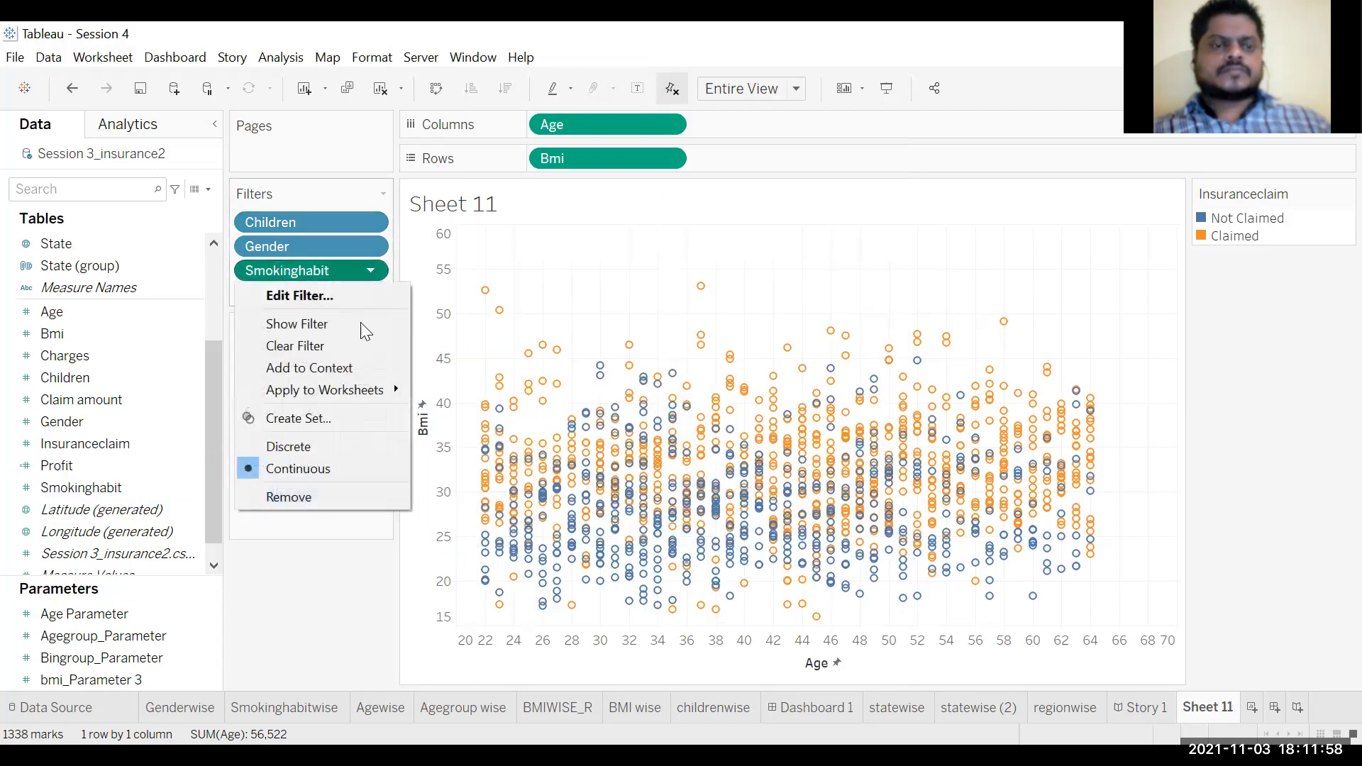
left_click(288, 447)
left_click(513, 261)
left_click(513, 242)
left_click(738, 646)
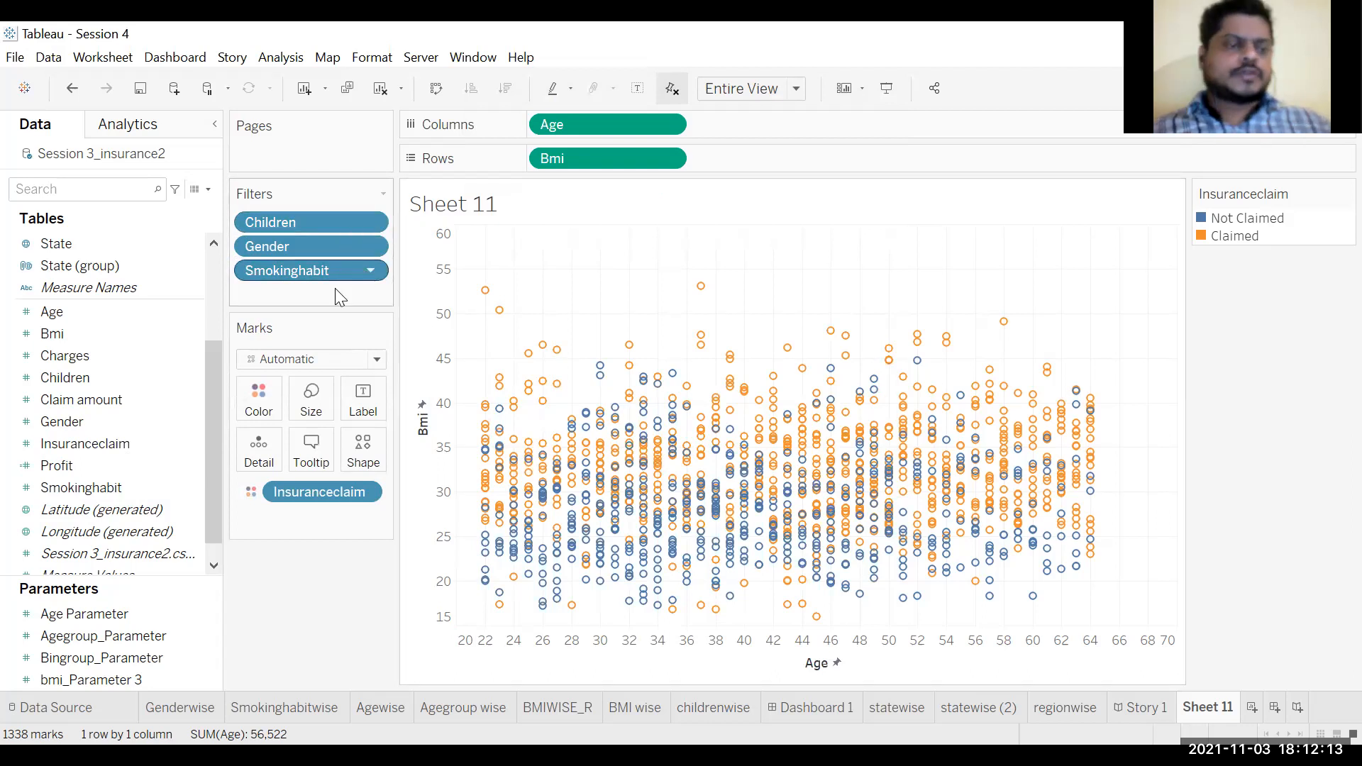
Show the interactive filter controls for Children, Gender and Smokinghabit beside the scatter plot.
right_click(348, 220)
left_click(397, 262)
right_click(348, 244)
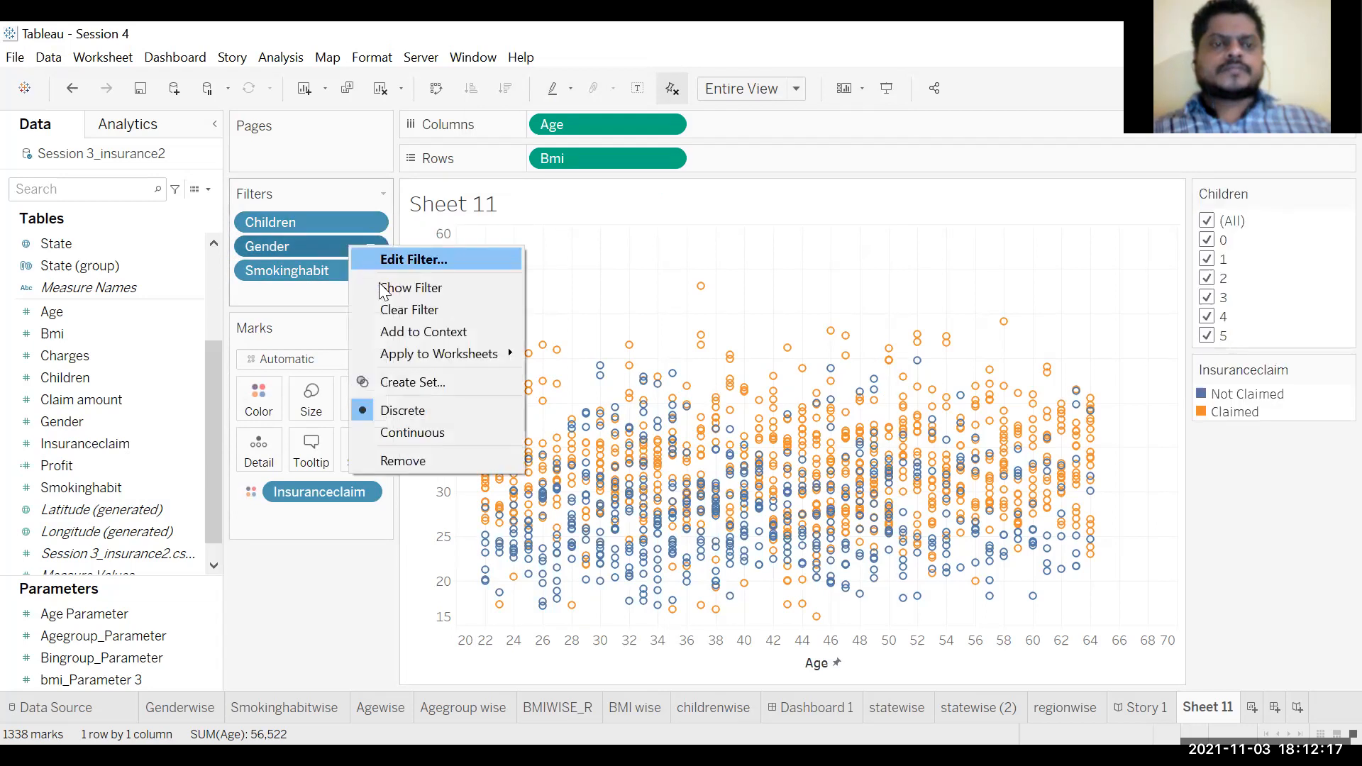
left_click(381, 286)
right_click(353, 271)
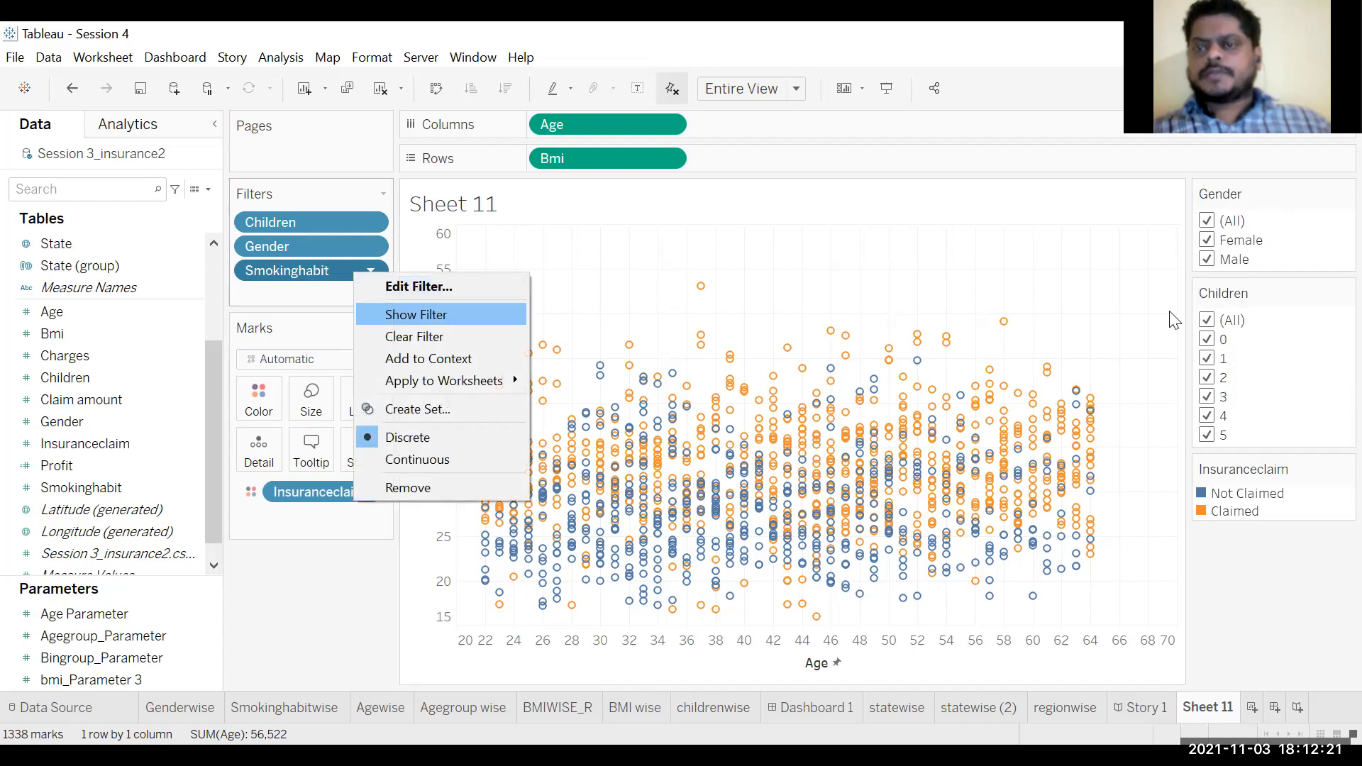
key("Return")
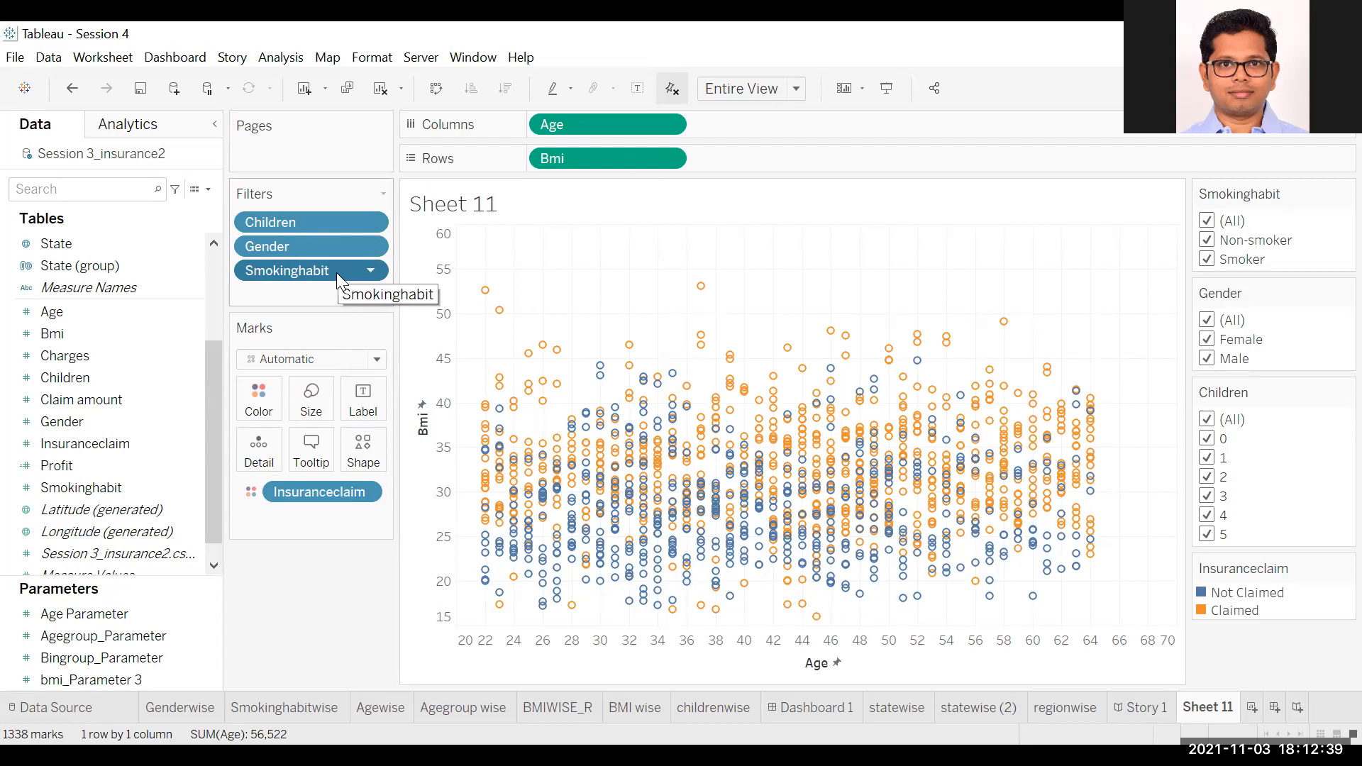
Highlight the Not Claimed marks through the Insuranceclaim color legend.
right_click(343, 494)
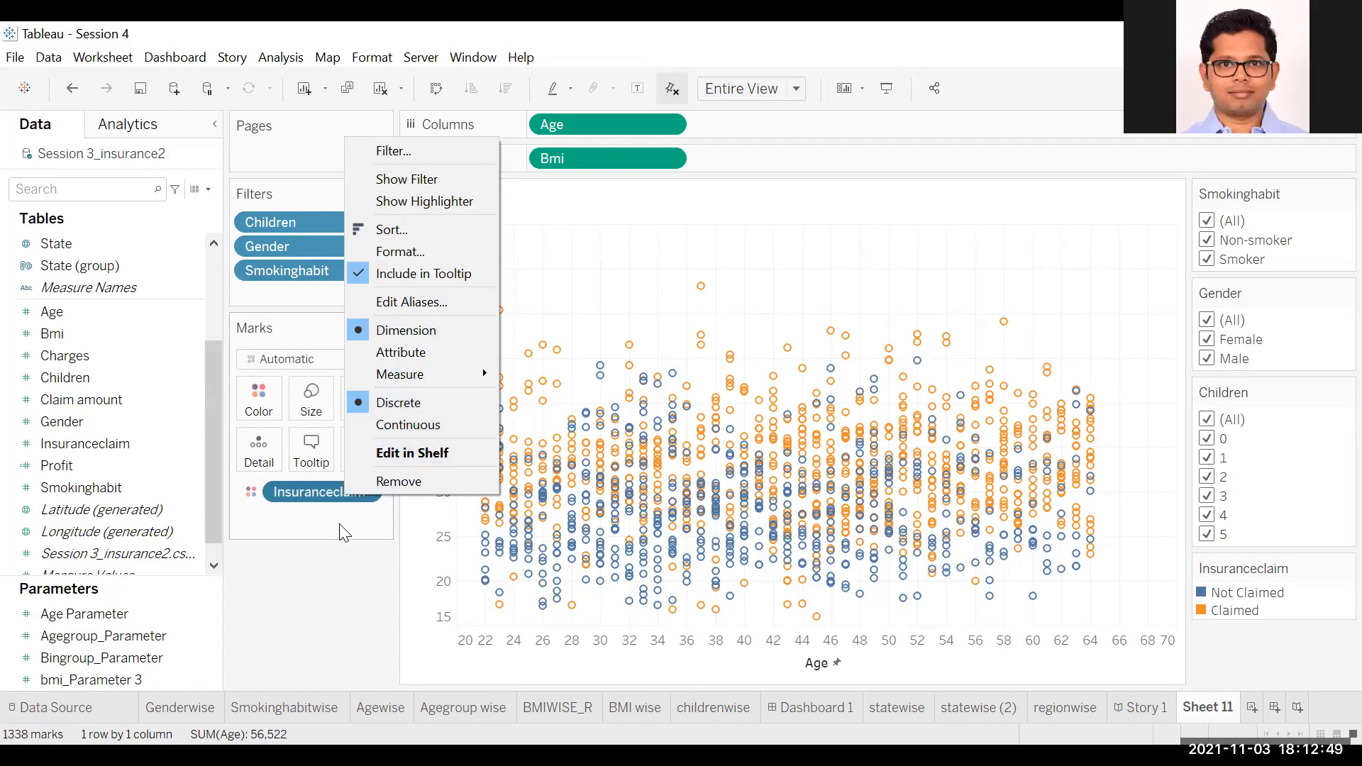
left_click(313, 601)
left_click(1241, 591)
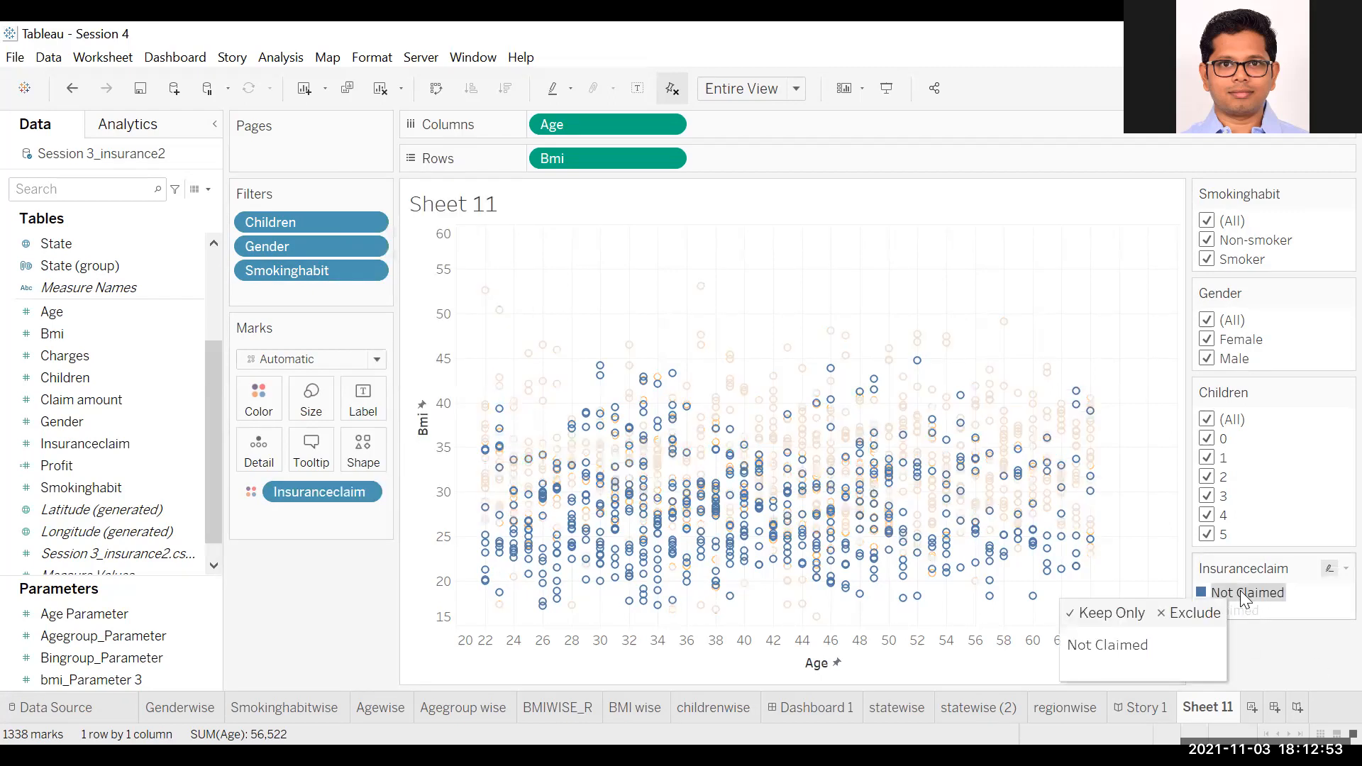
View the alias settings and legend options of the Not Claimed item, leave them unedited, and clear the highlight.
right_click(1241, 591)
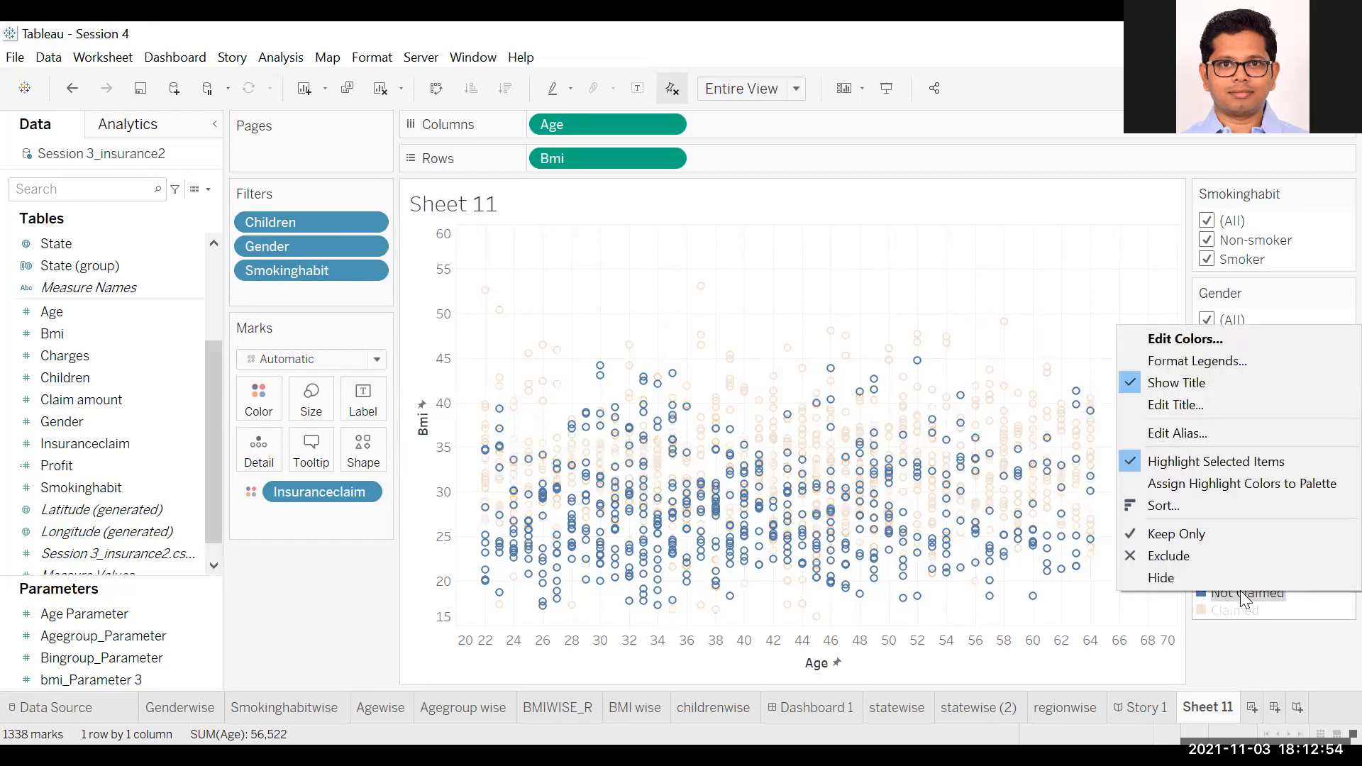
left_click(1157, 435)
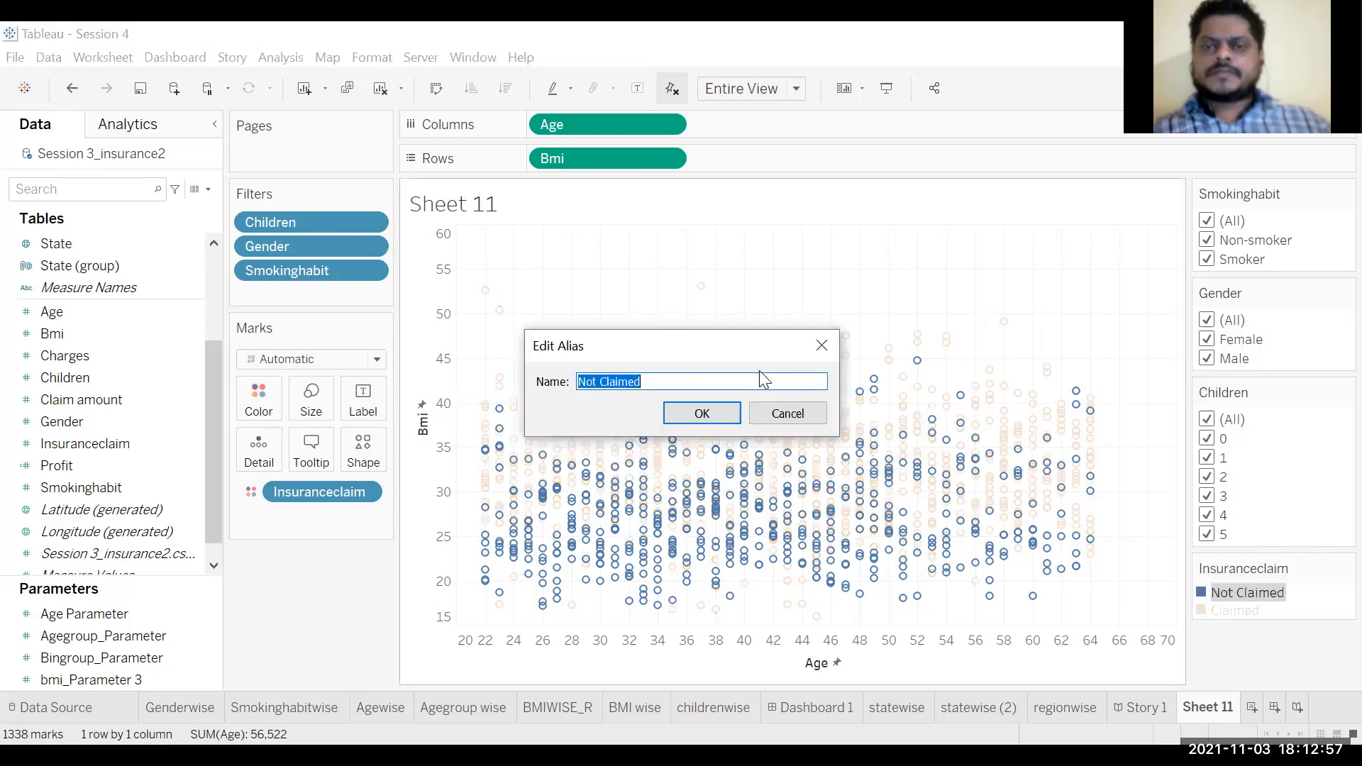
left_click(821, 348)
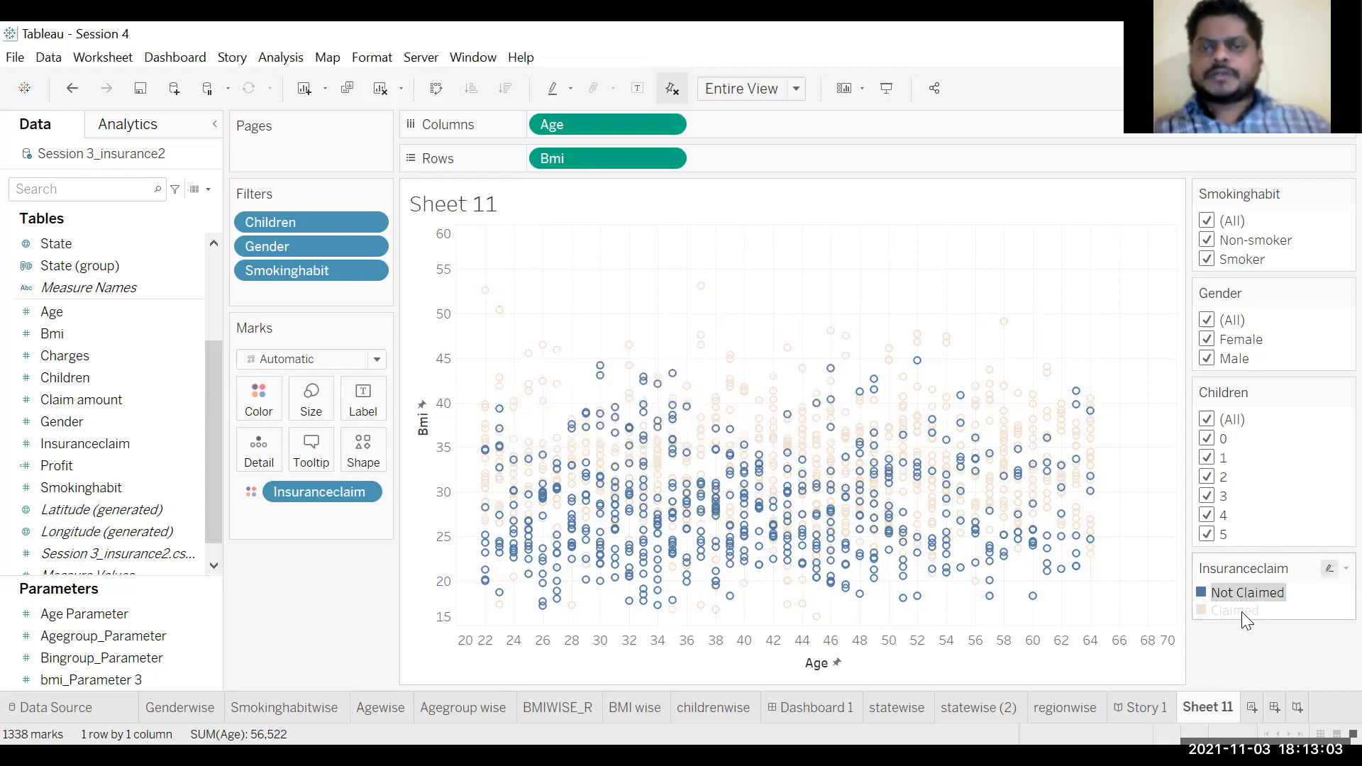
right_click(1225, 598)
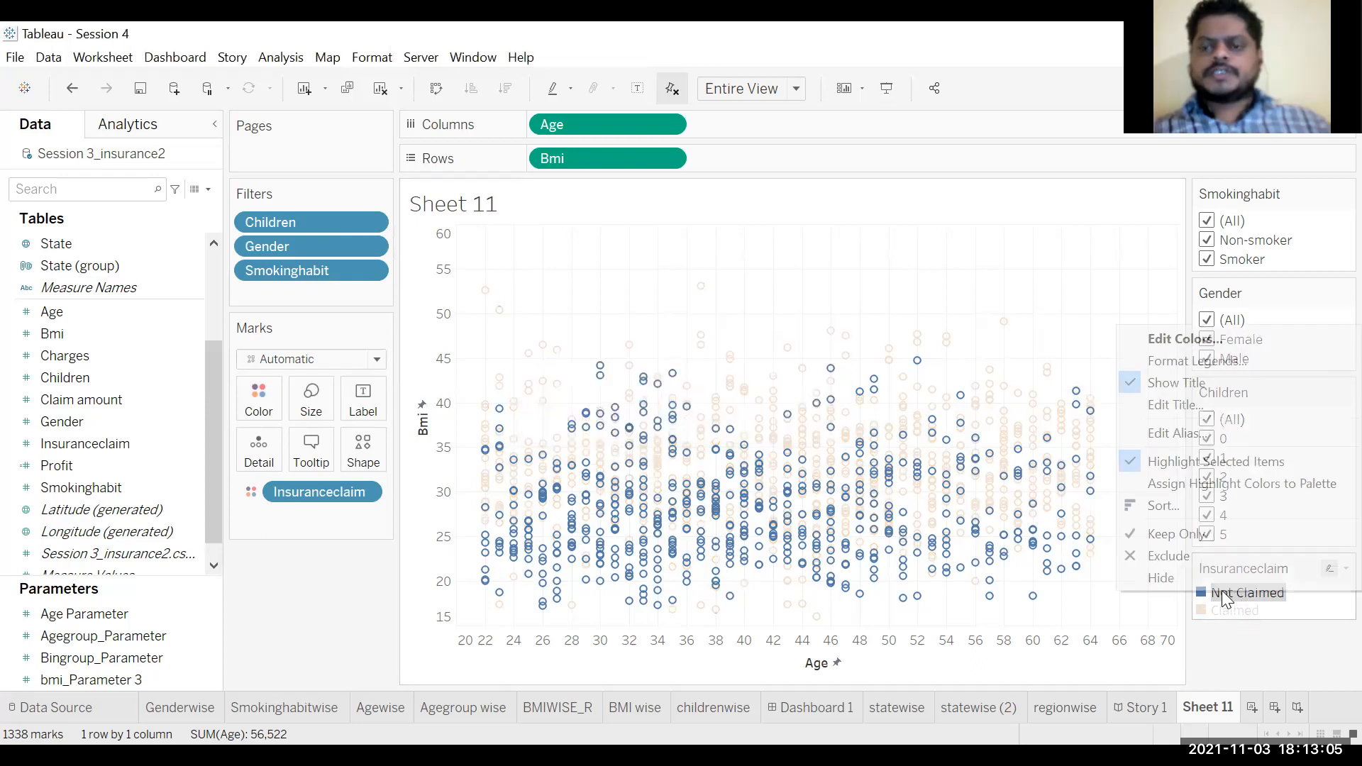
left_click(1182, 434)
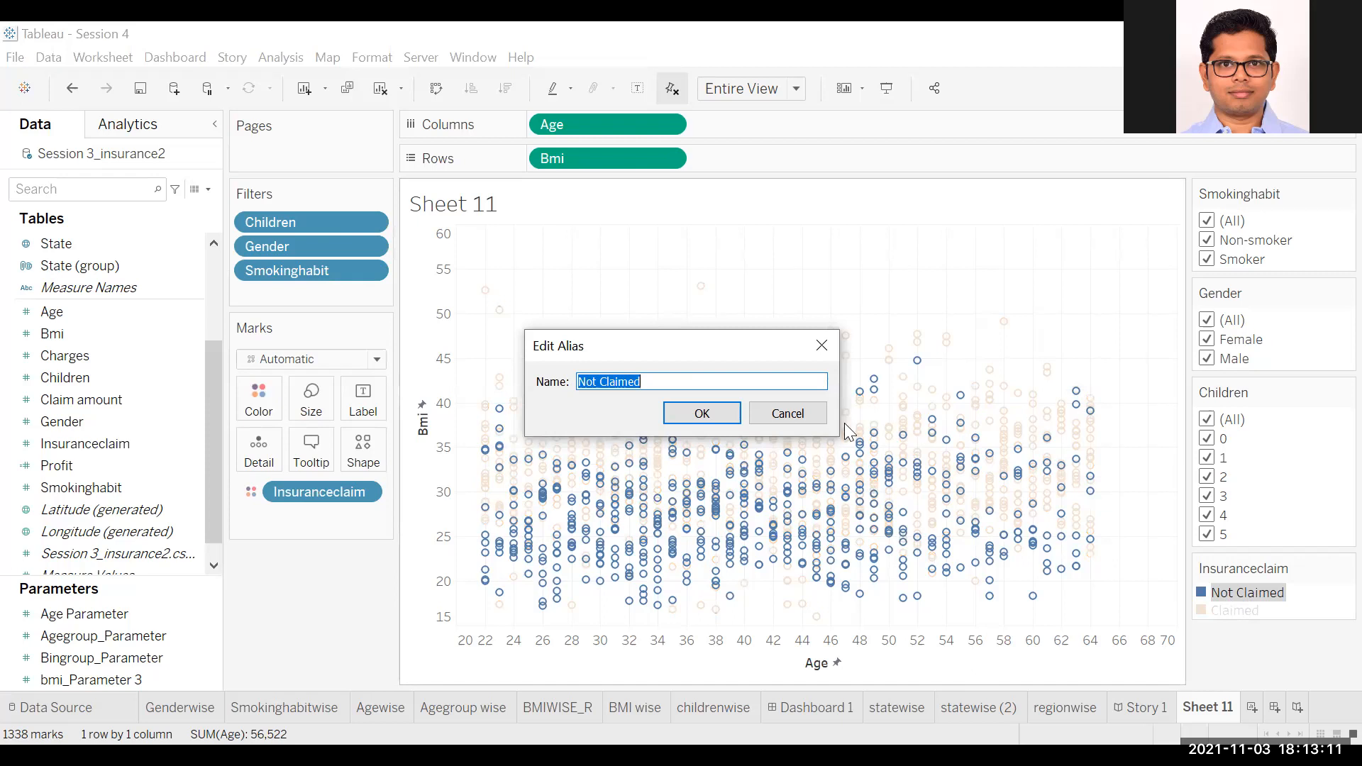
left_click(813, 415)
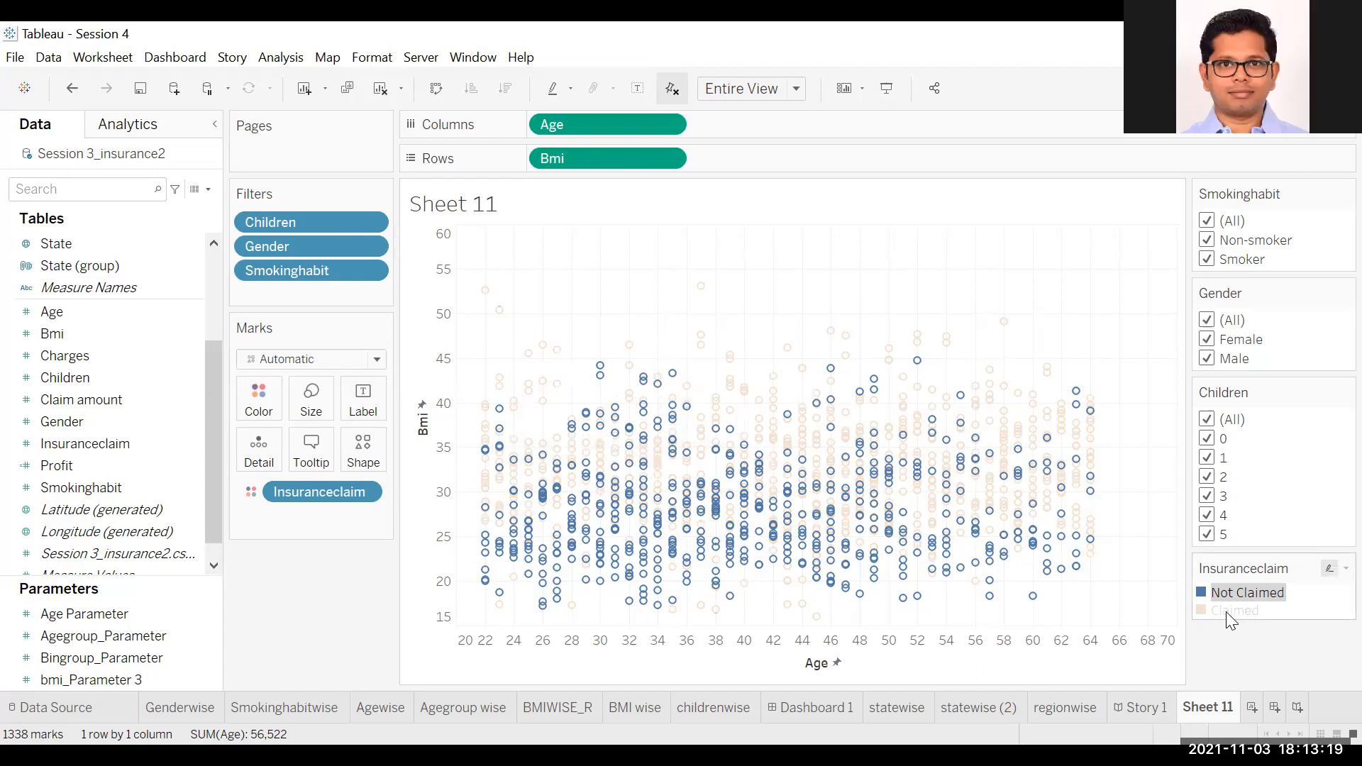
right_click(1229, 593)
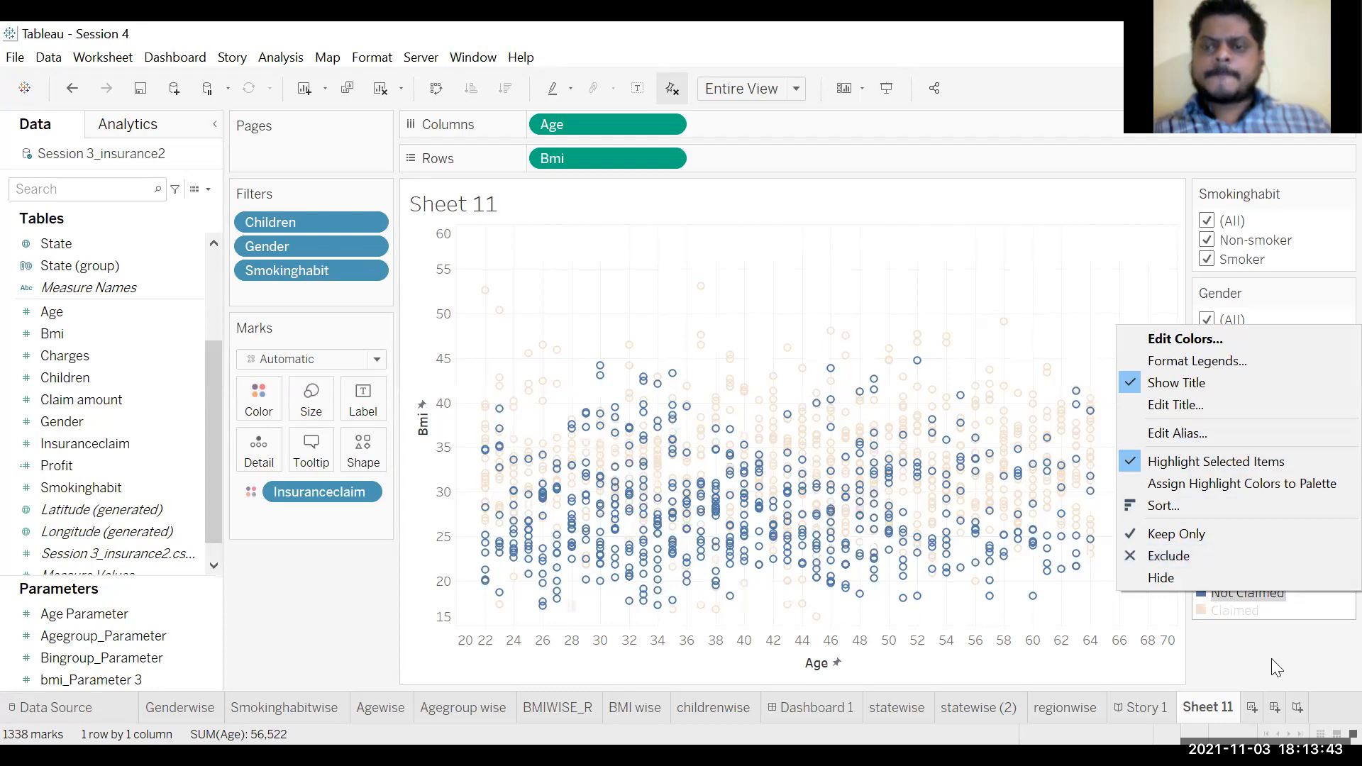
left_click(1261, 230)
Switch the Smokinghabit filter control to a single-value dropdown.
left_click(1345, 194)
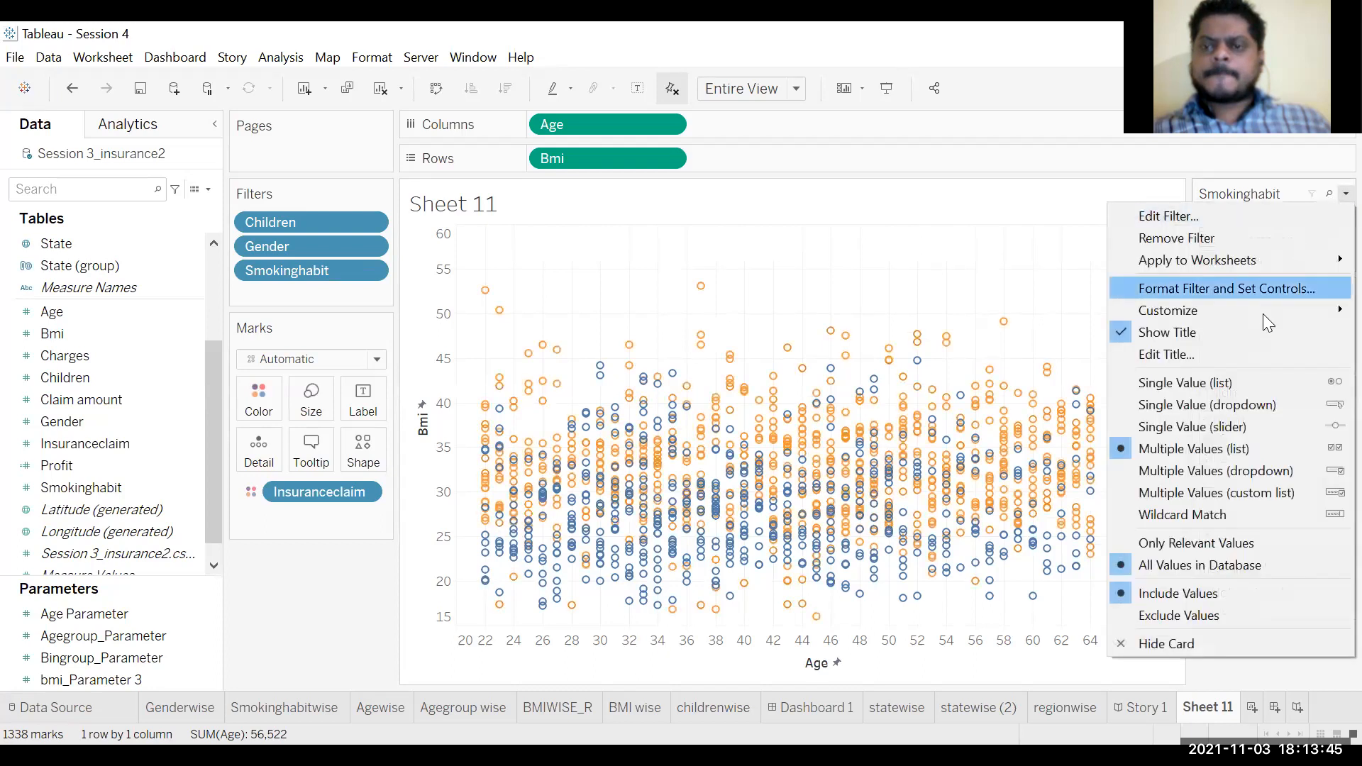
left_click(1251, 385)
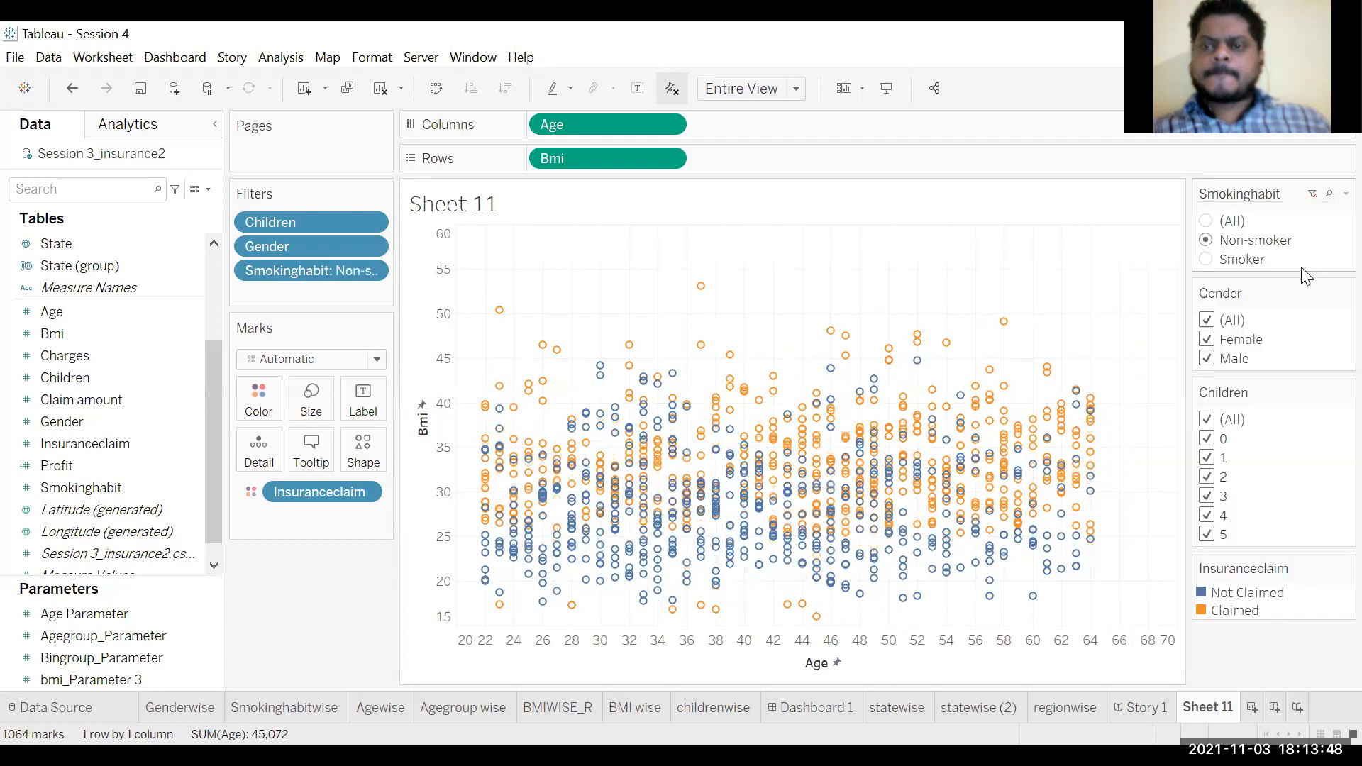
left_click(1345, 194)
left_click(1255, 404)
Switch the Gender and Children filter controls to single-value dropdowns.
left_click(1346, 257)
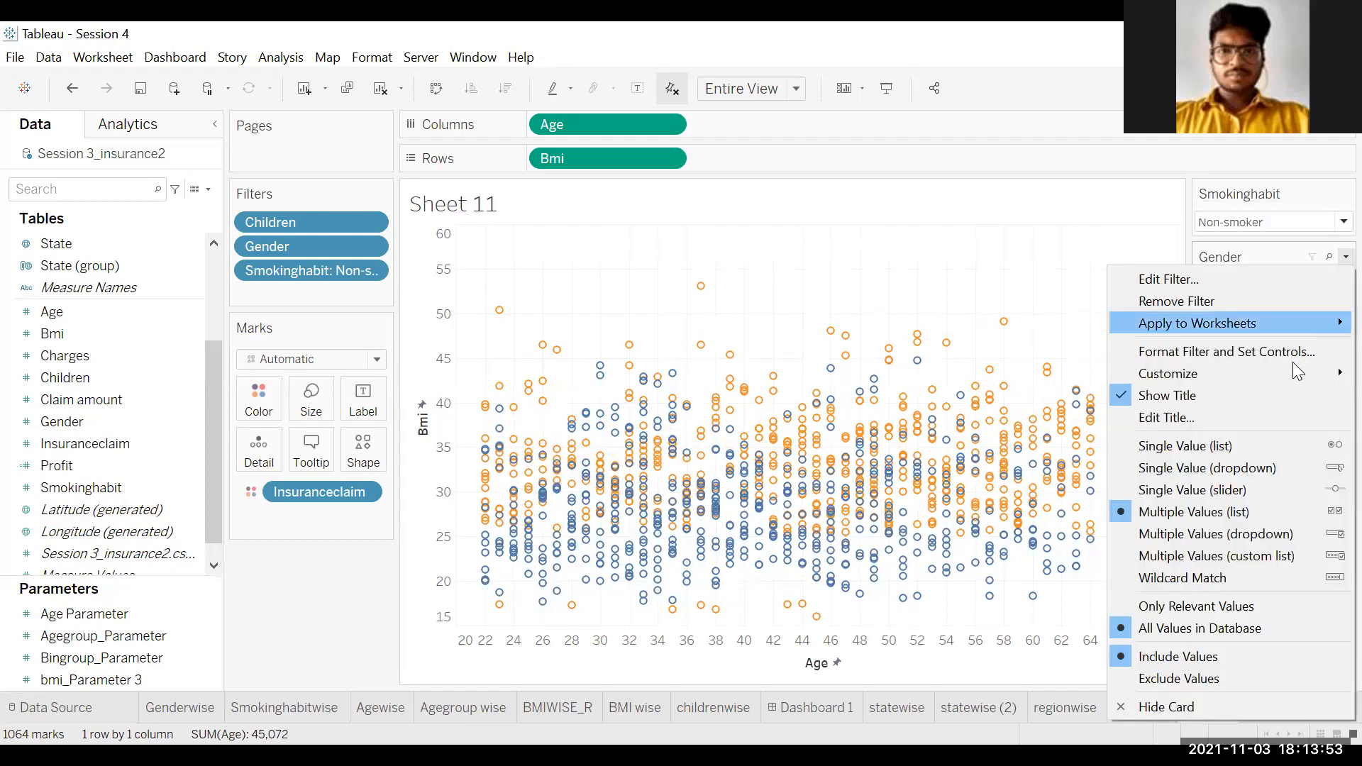
left_click(1250, 468)
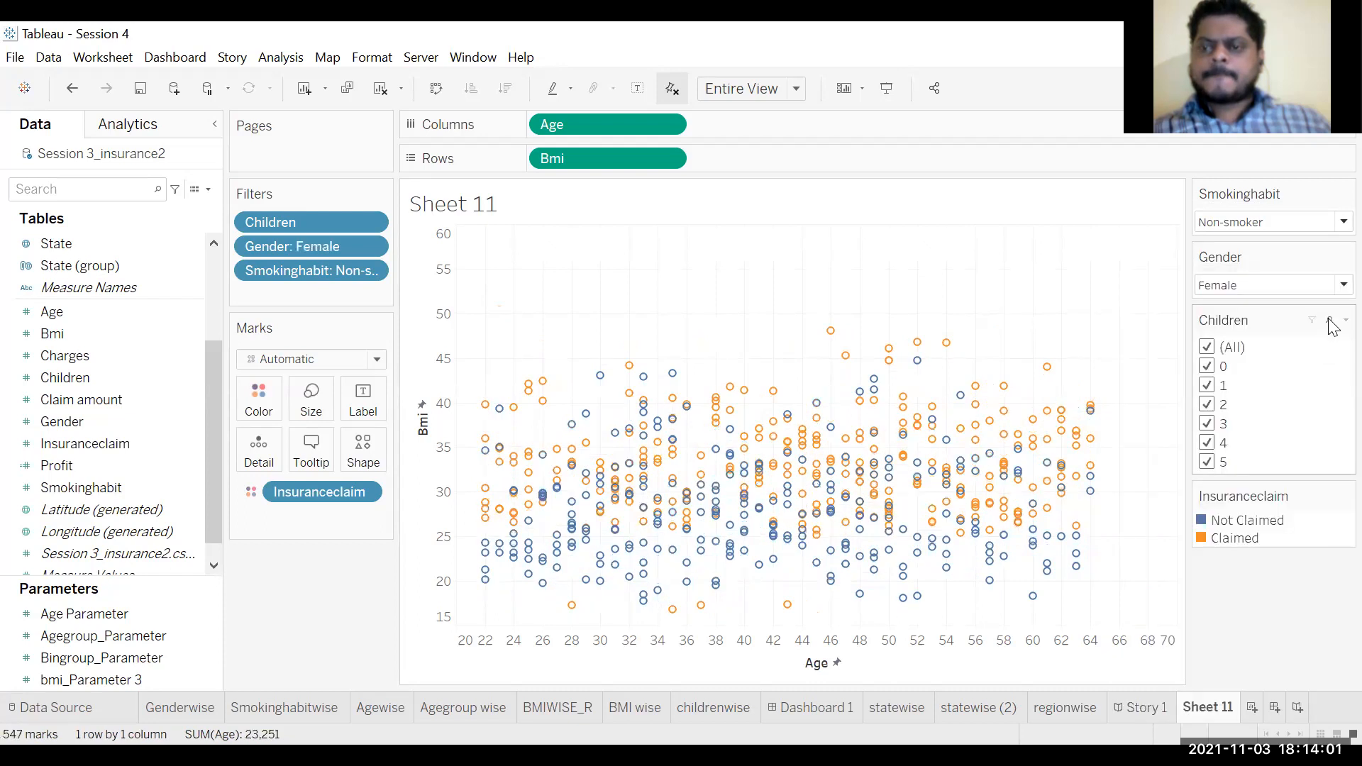
left_click(1346, 321)
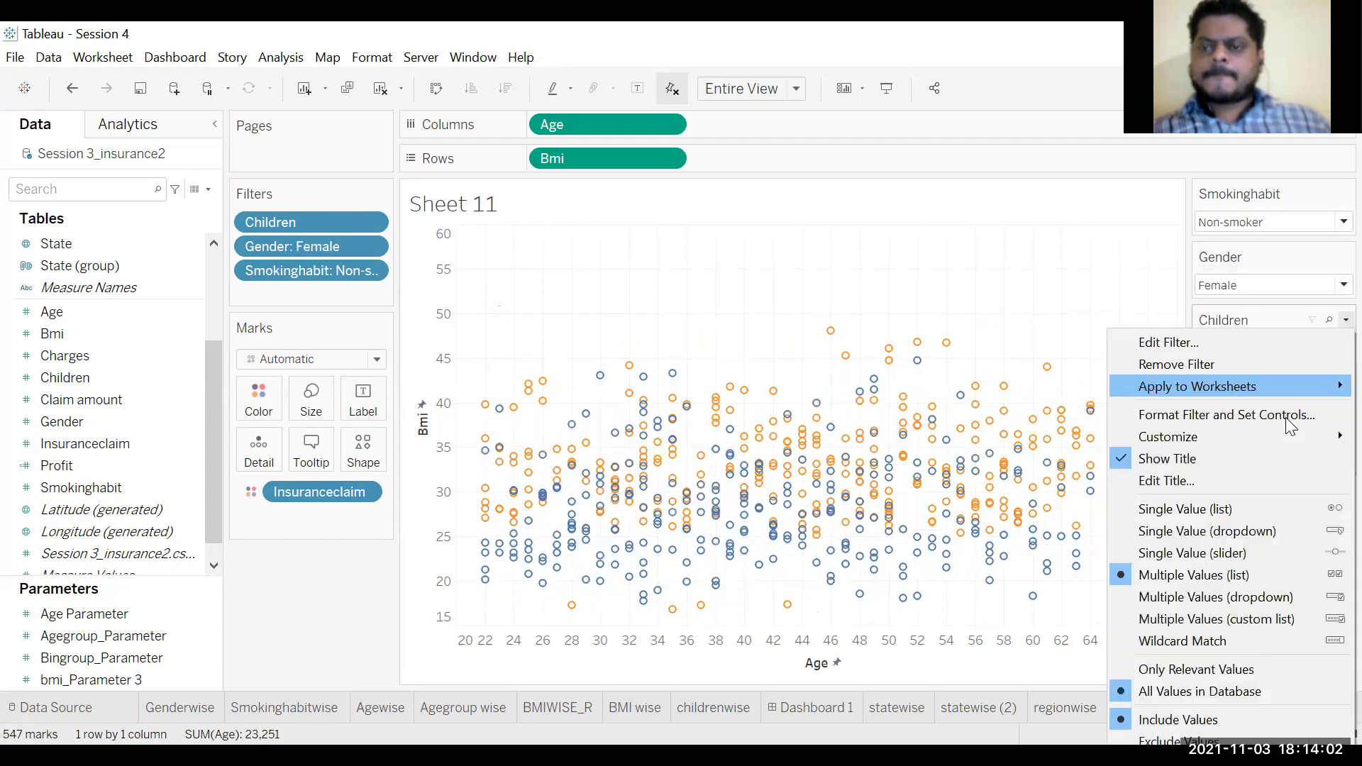
left_click(1241, 528)
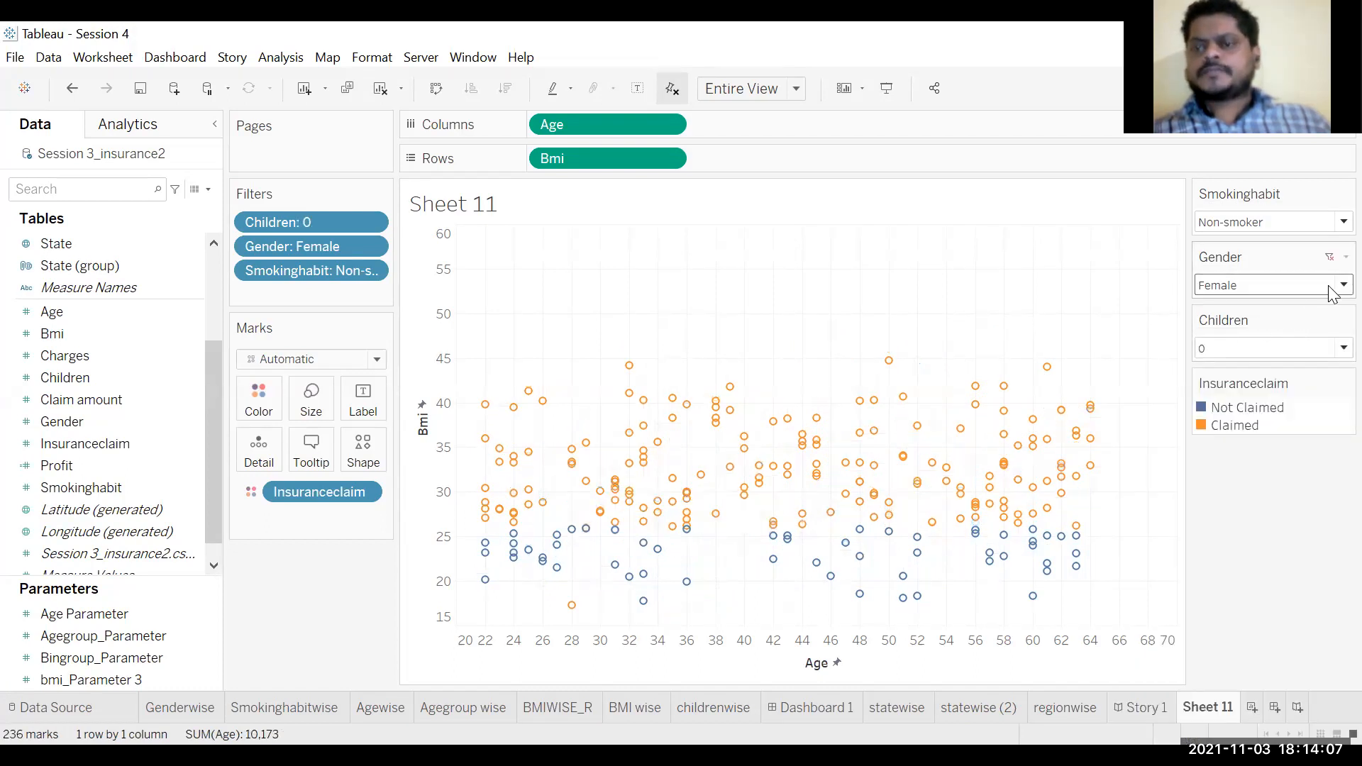
Set the Gender and Smokinghabit filters to (All).
left_click(1280, 289)
left_click(1222, 306)
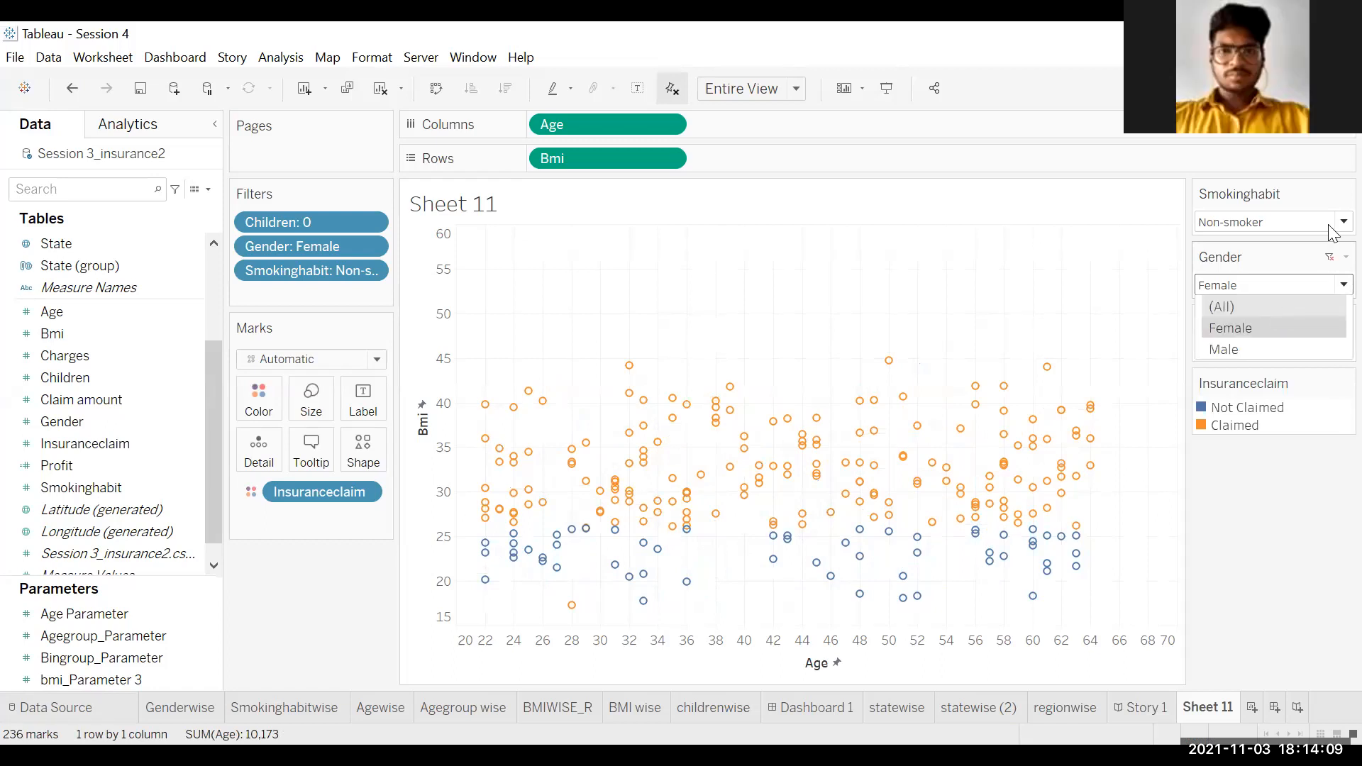
left_click(1334, 224)
key("Return")
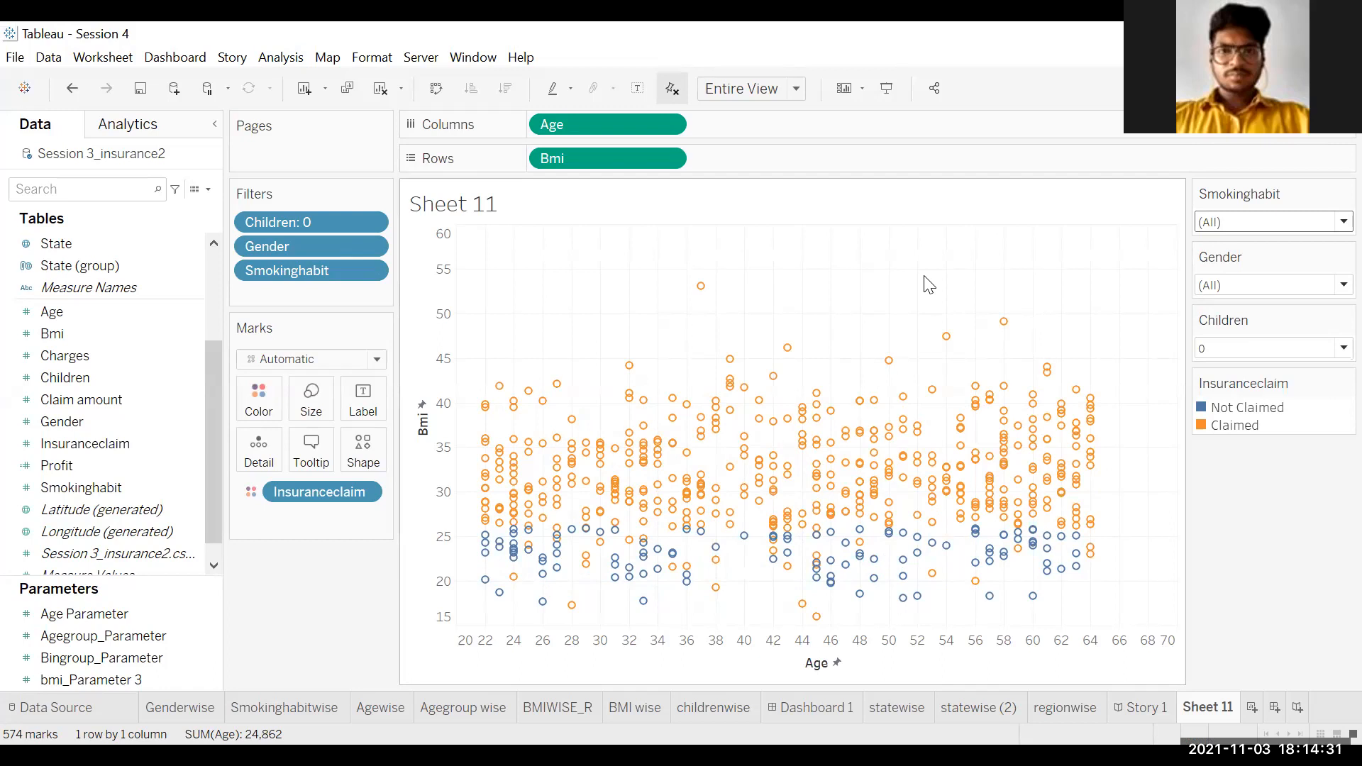
Examine the range and scale settings of the Bmi axis, then close them.
right_click(442, 454)
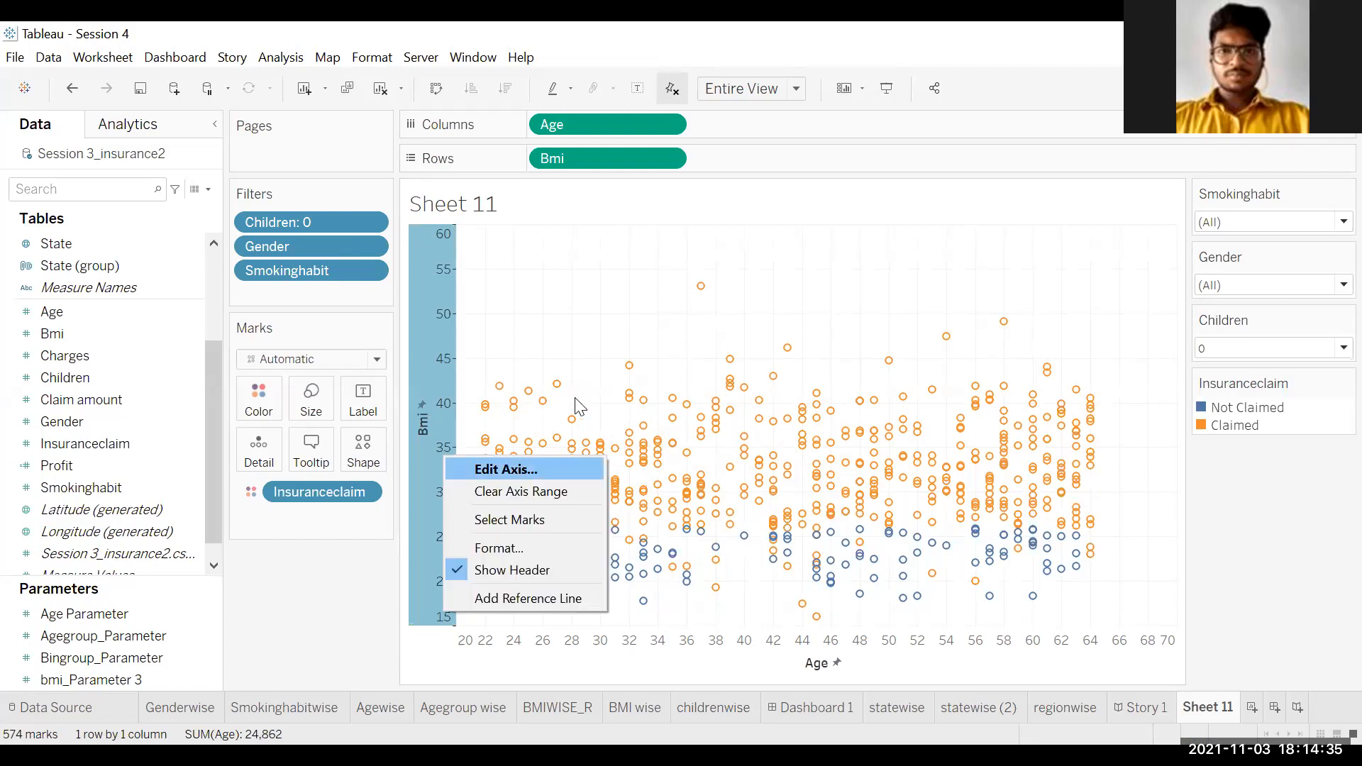
left_click(462, 466)
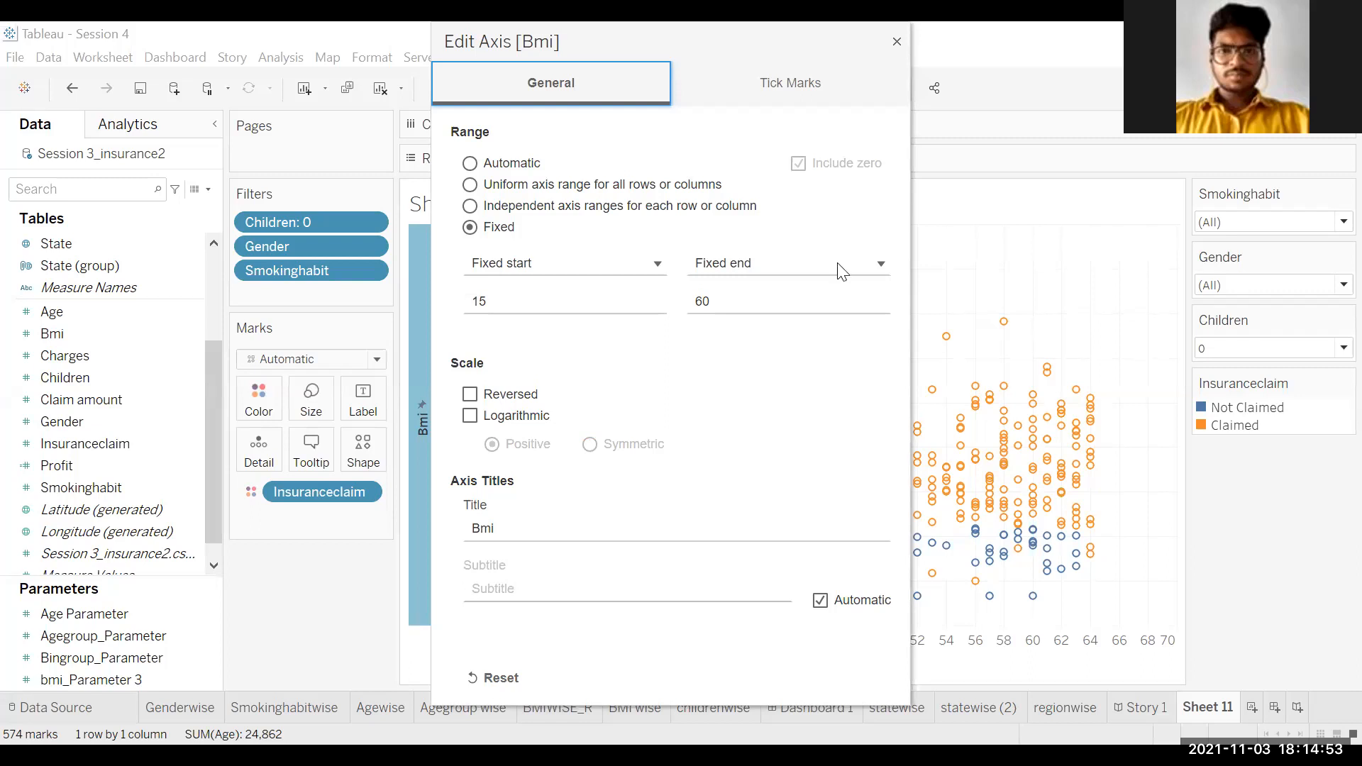
left_click(426, 485)
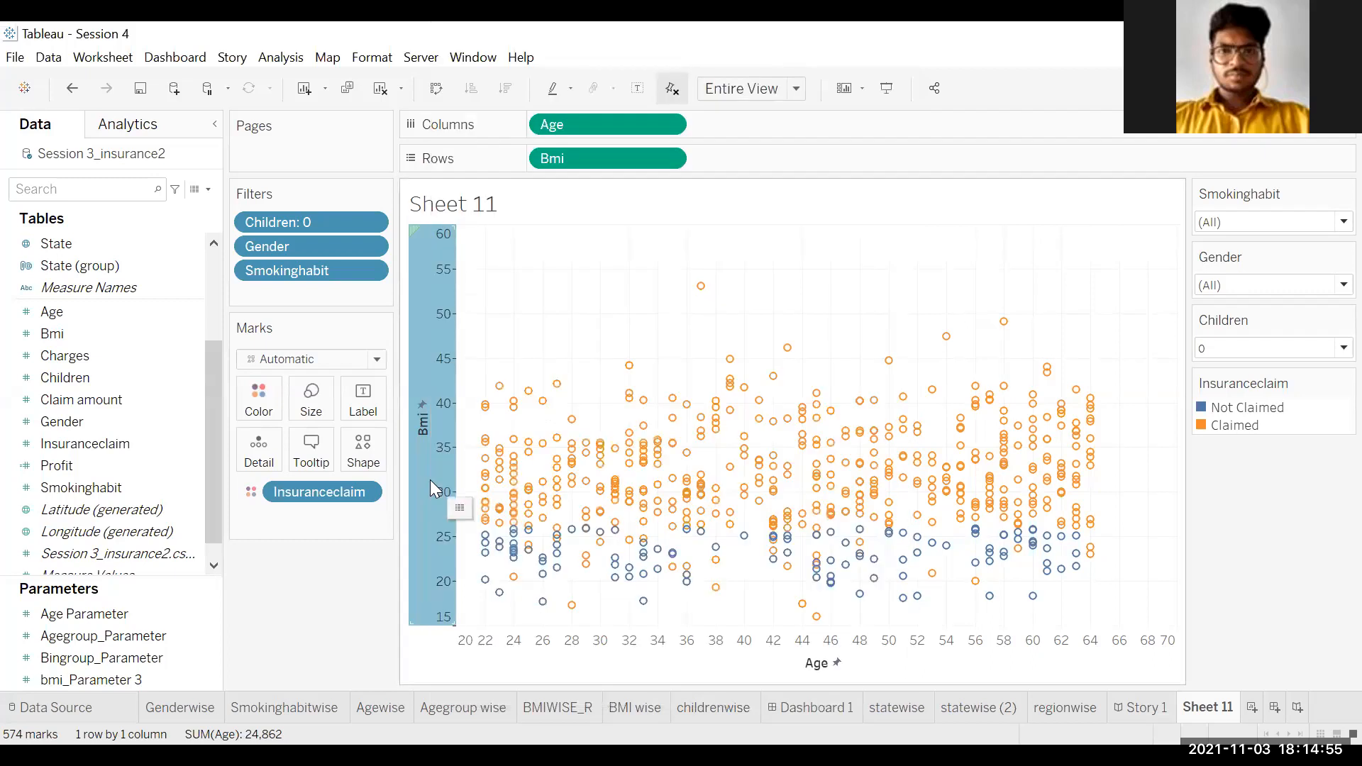
mouse_move(557, 505)
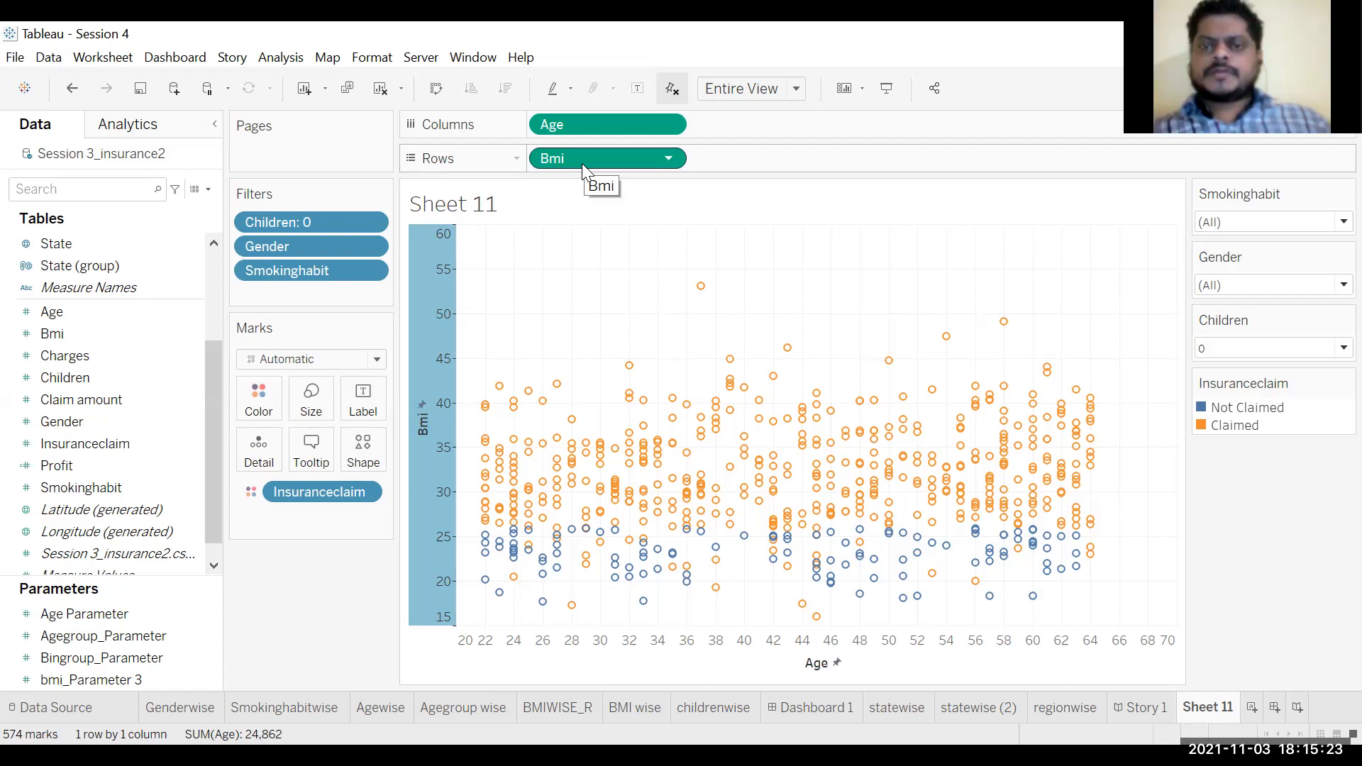
Reset the Children filter to (All) and check its discrete setting.
left_click(359, 220)
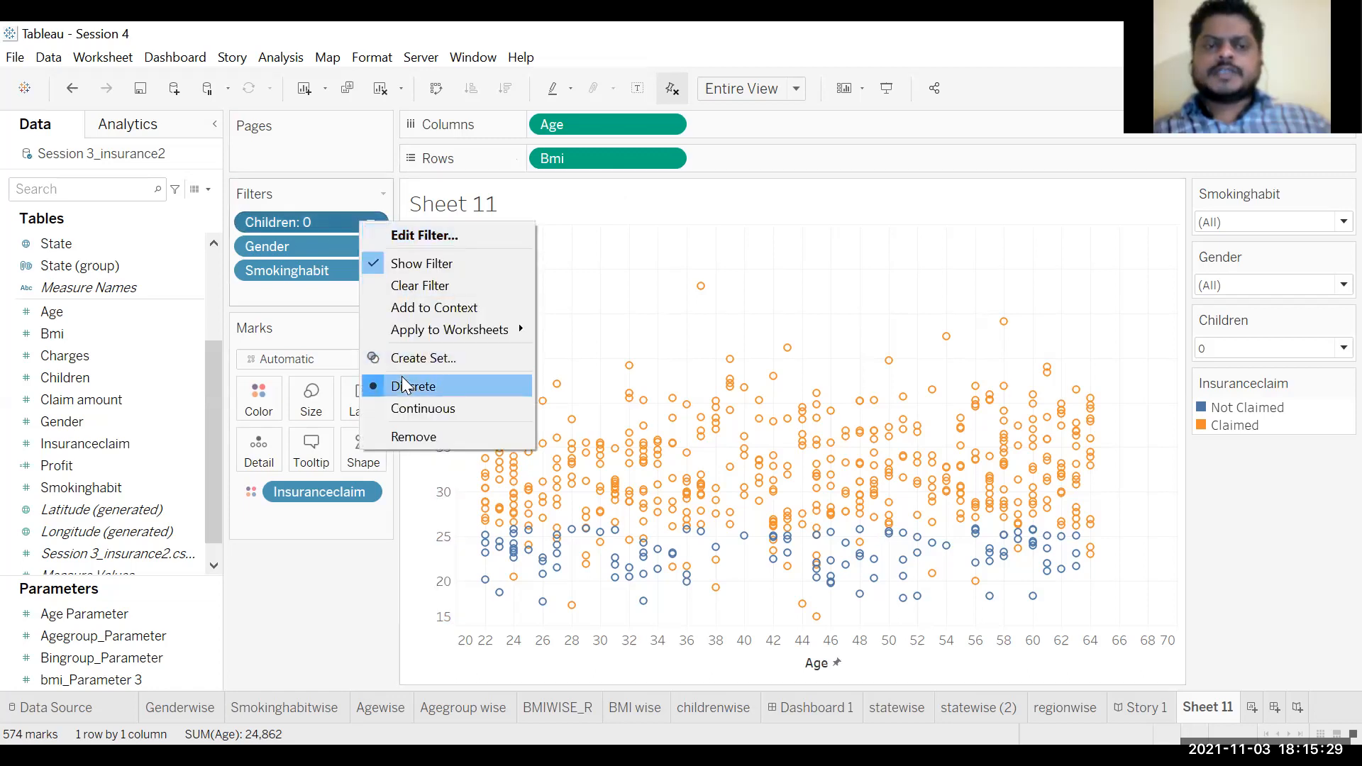
left_click(1331, 349)
left_click(1284, 395)
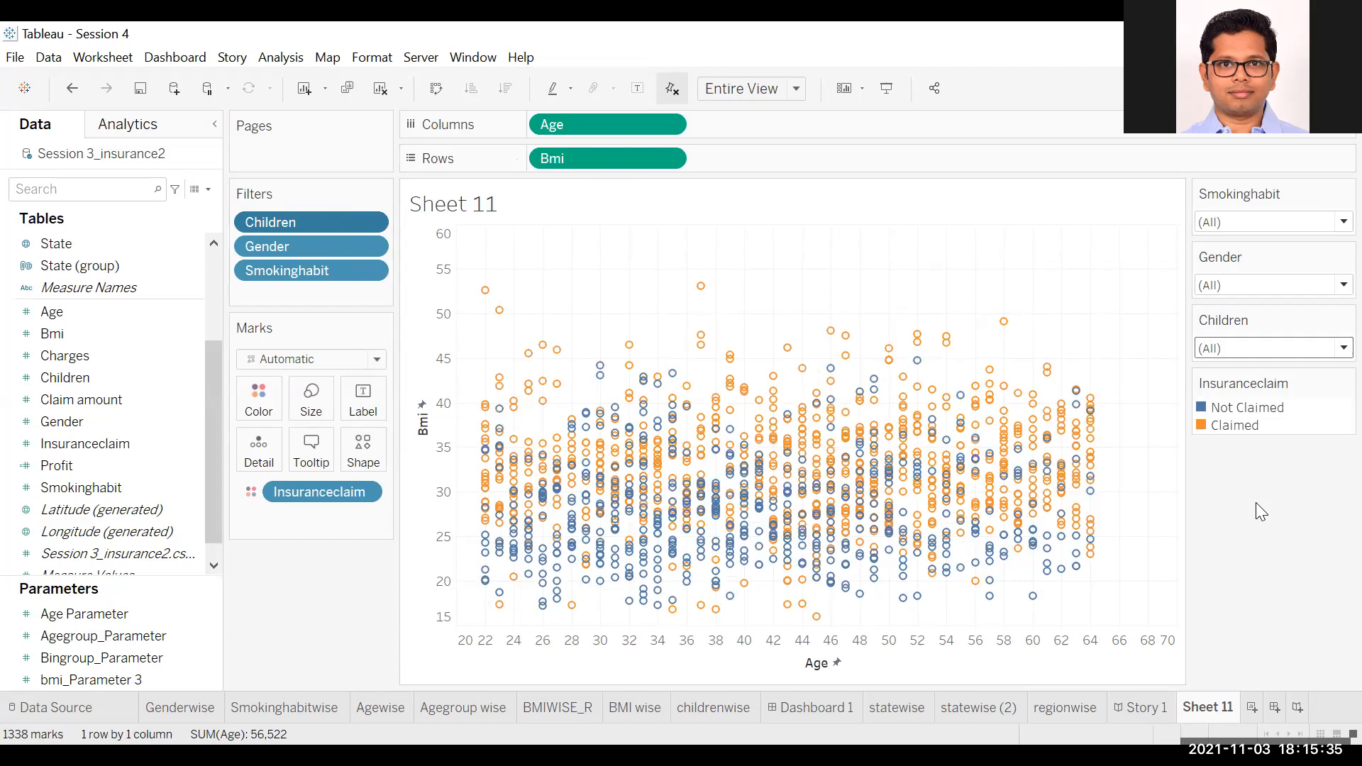
right_click(330, 216)
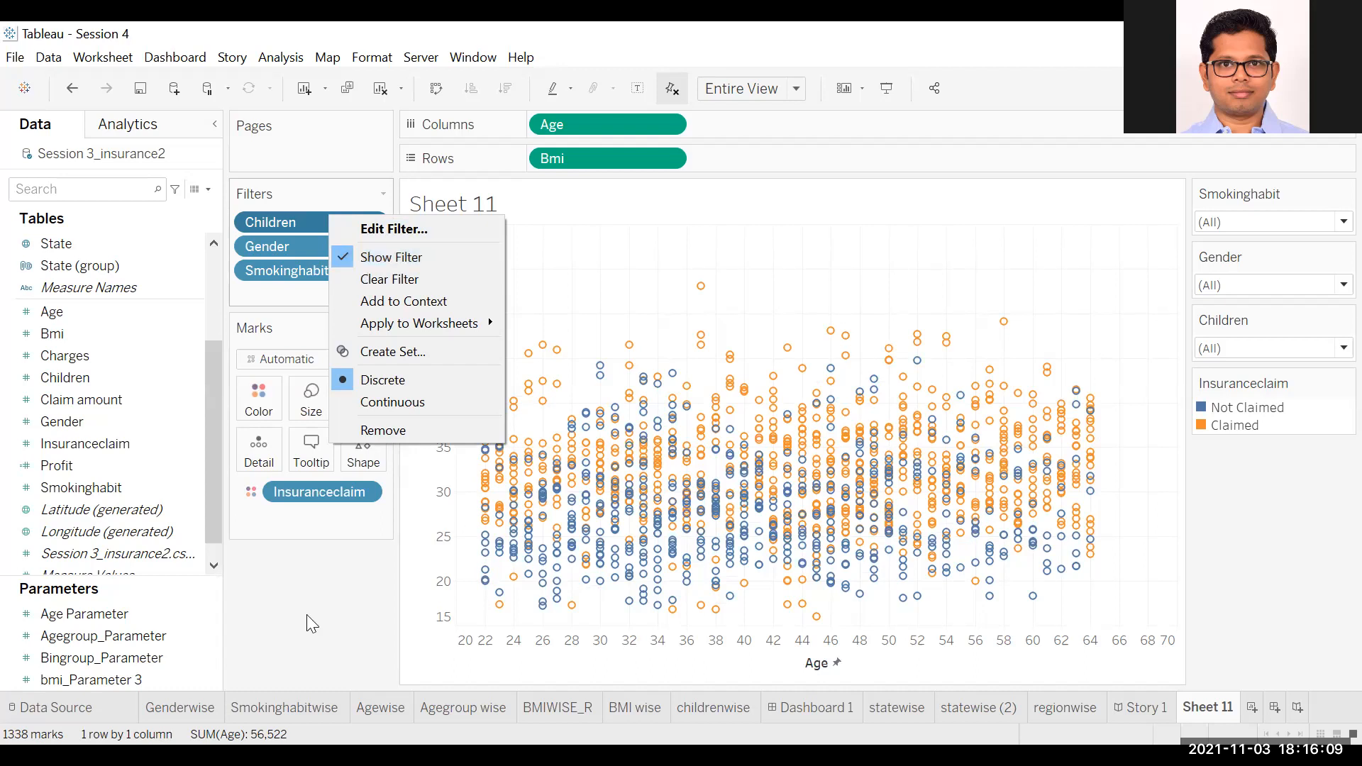
left_click(513, 406)
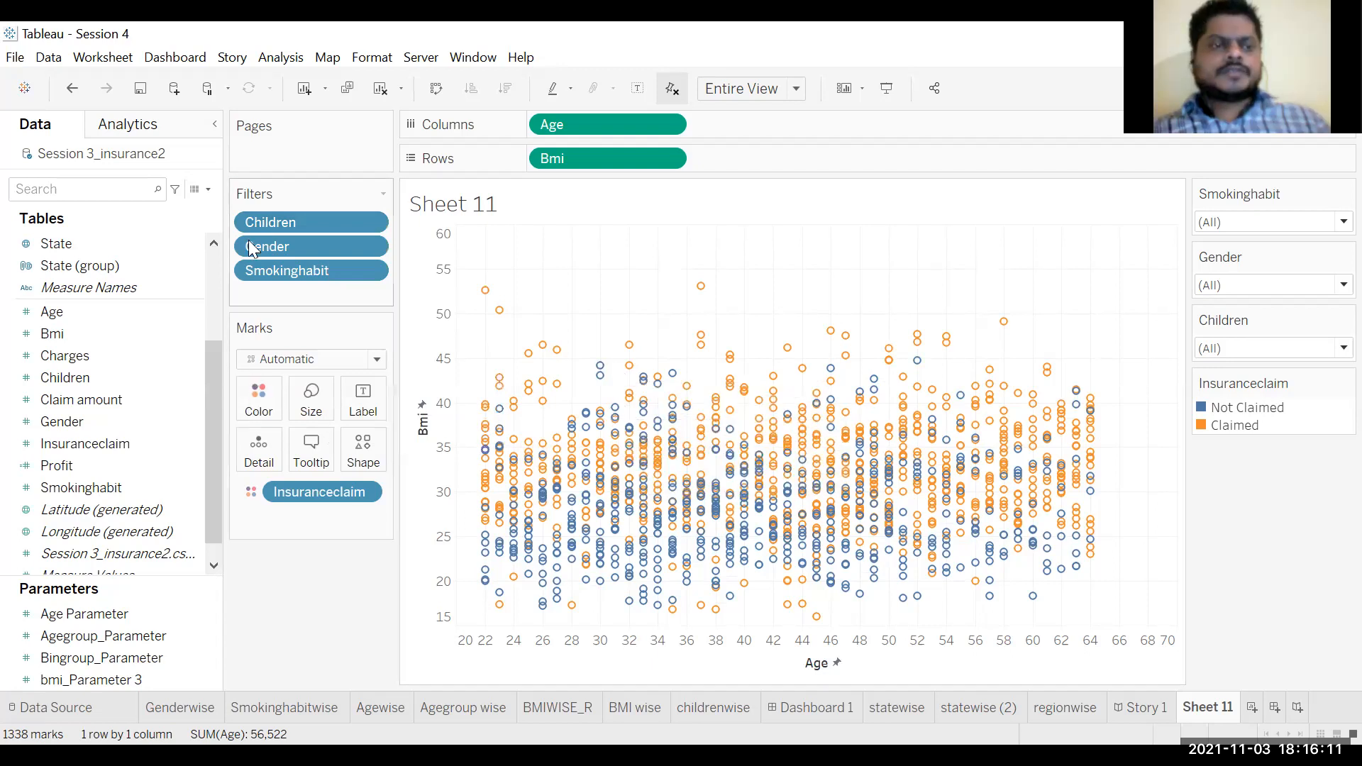
Add a reference line at the median of Age across the entire table of the scatter plot.
left_click(132, 124)
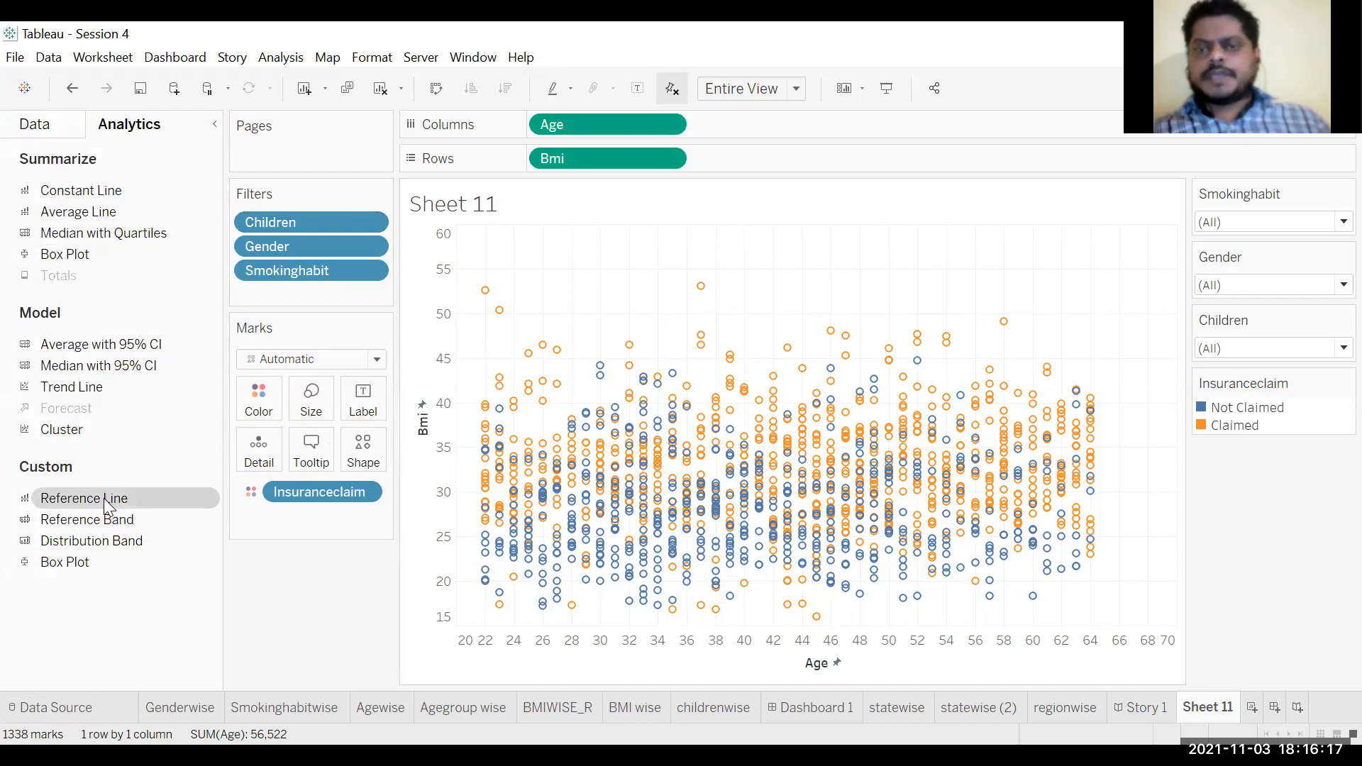
left_click_drag(106, 506, 580, 304)
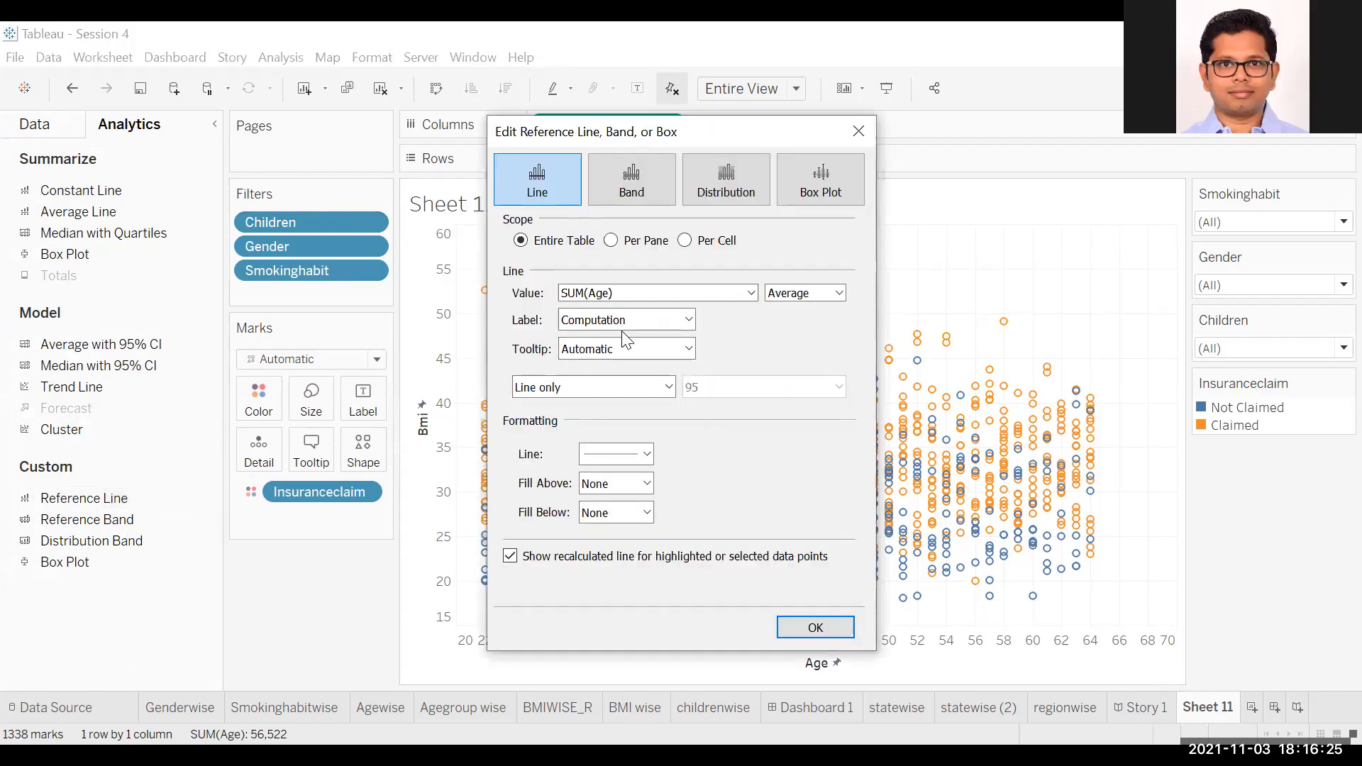
left_click(751, 292)
left_click(839, 293)
left_click(839, 292)
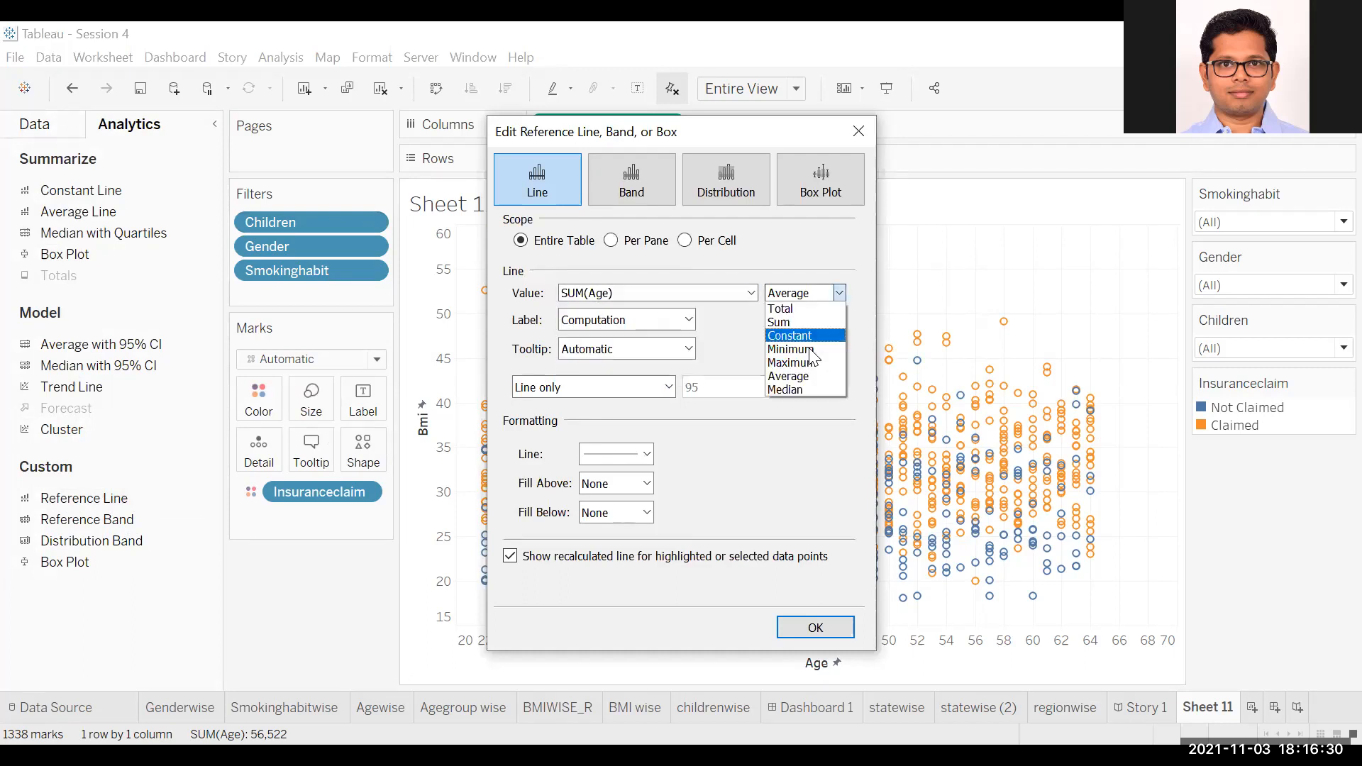
left_click(808, 389)
left_click(816, 628)
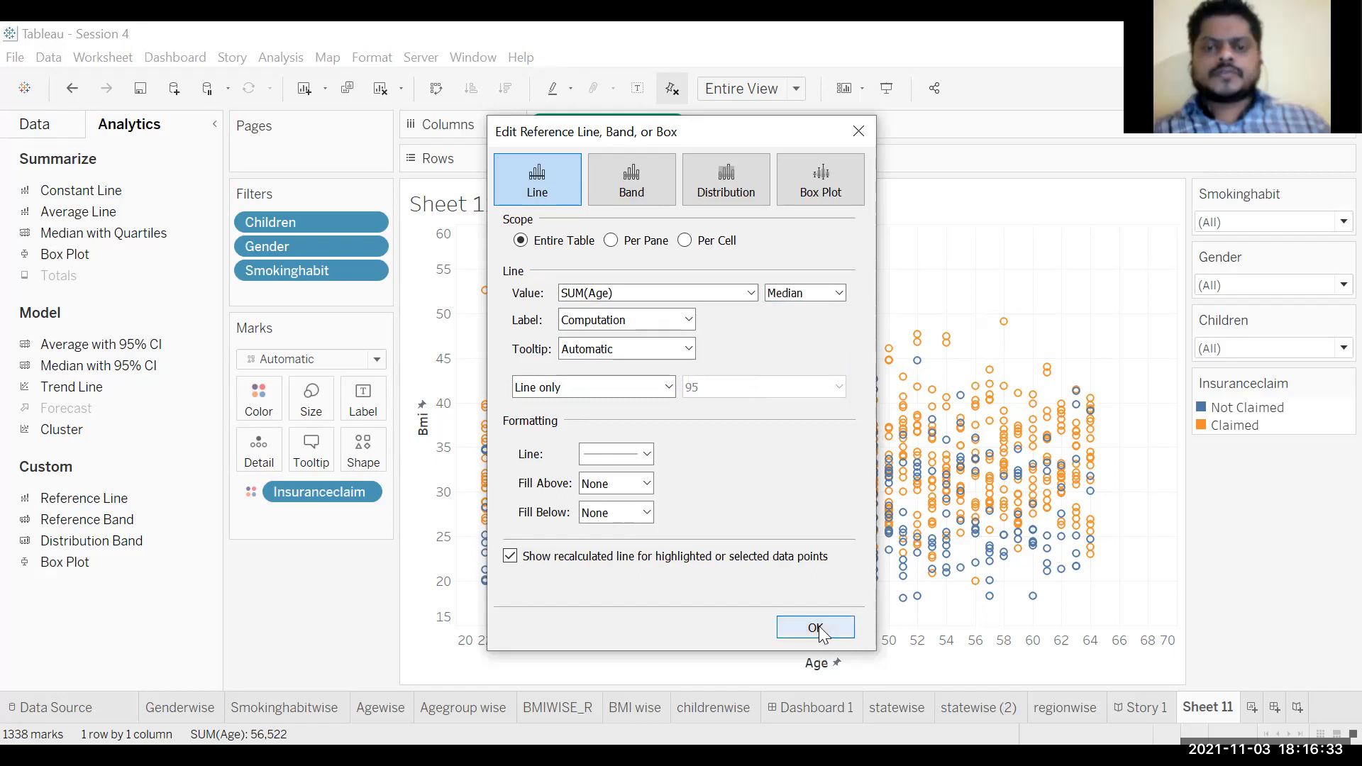
Add a reference line at the median of Bmi across the entire table.
left_click_drag(84, 498, 571, 342)
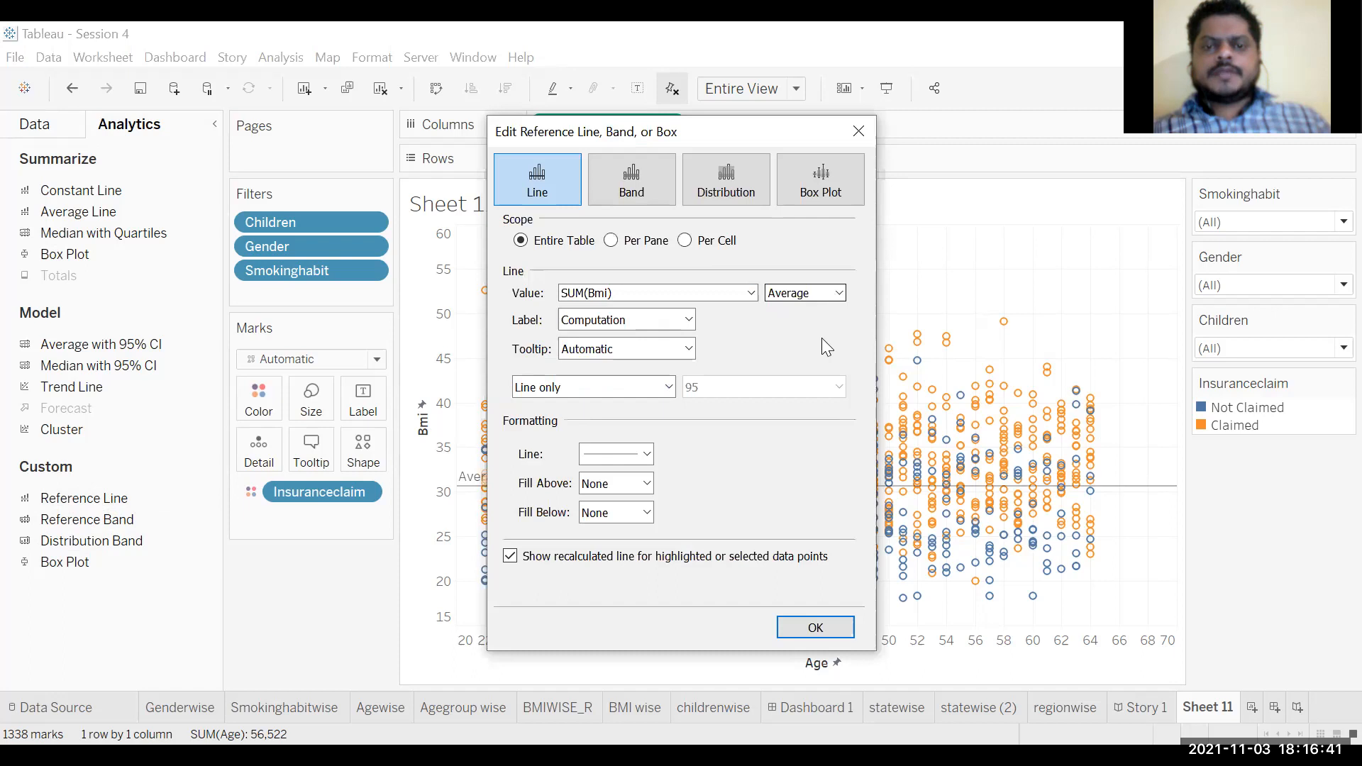
left_click(816, 293)
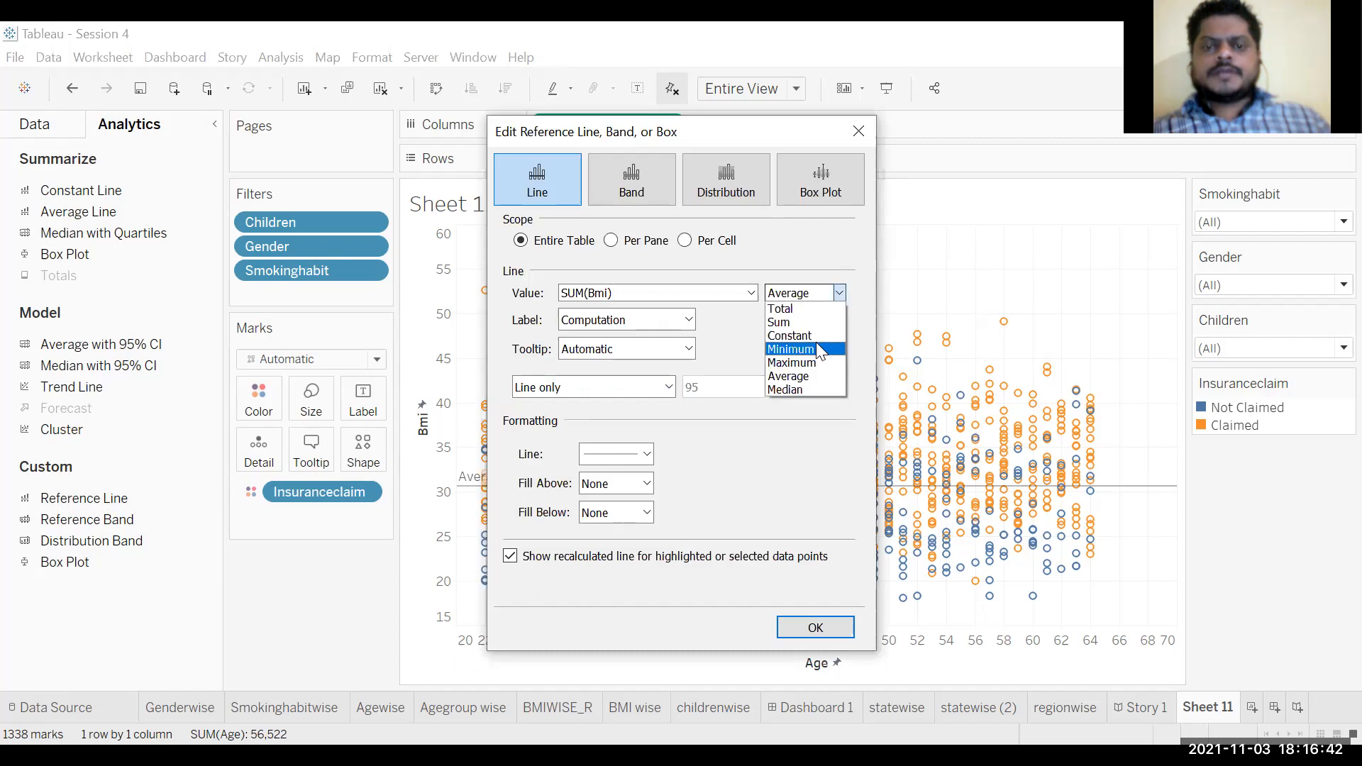
left_click(806, 390)
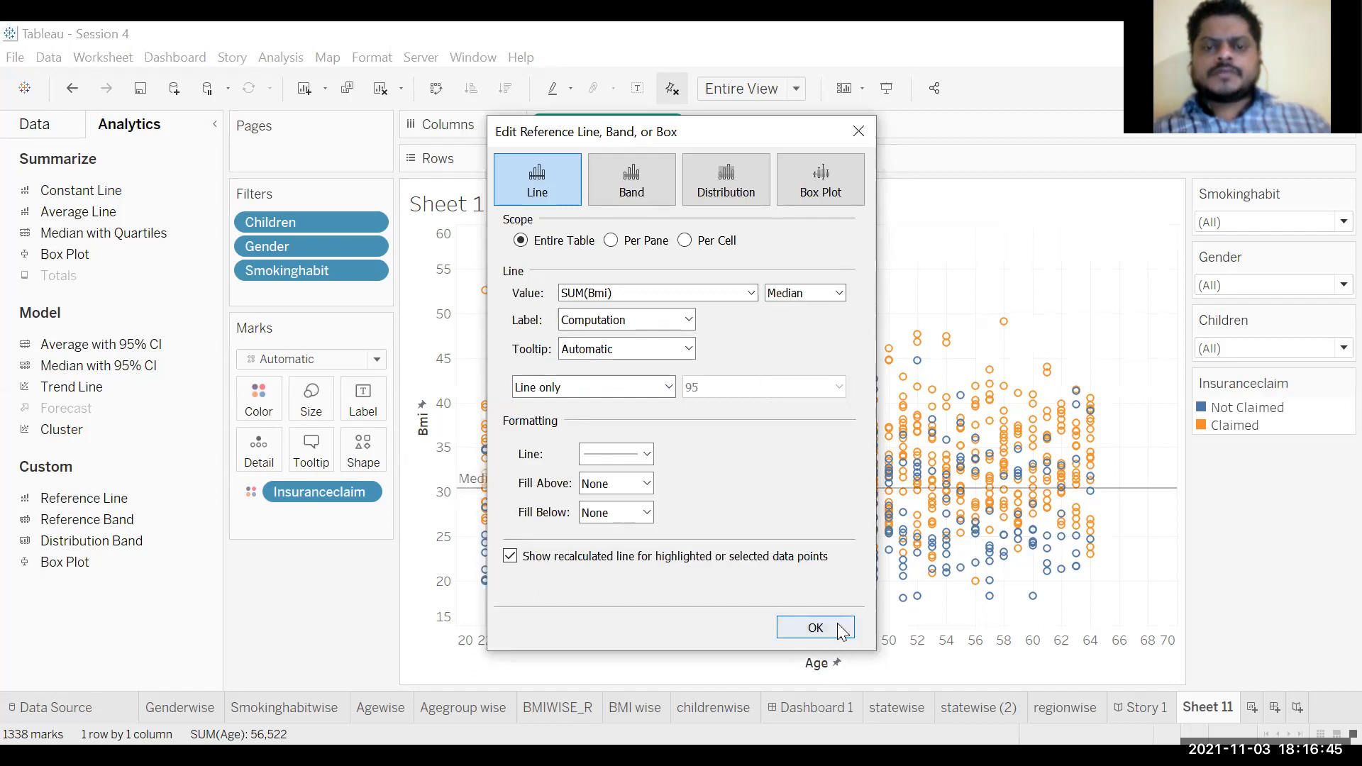
left_click(837, 624)
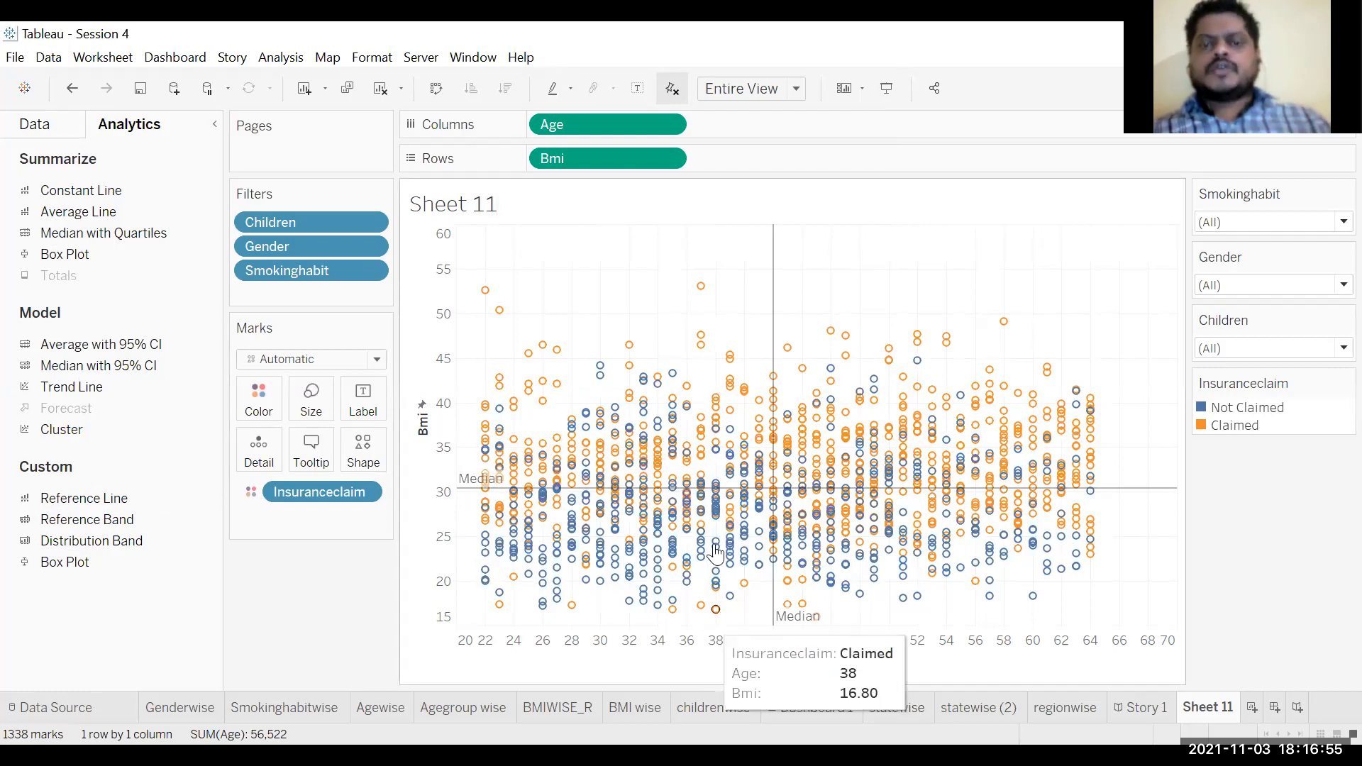
Inspect the claim status, Age and Bmi of marks around the two median lines.
mouse_move(774, 633)
mouse_move(774, 534)
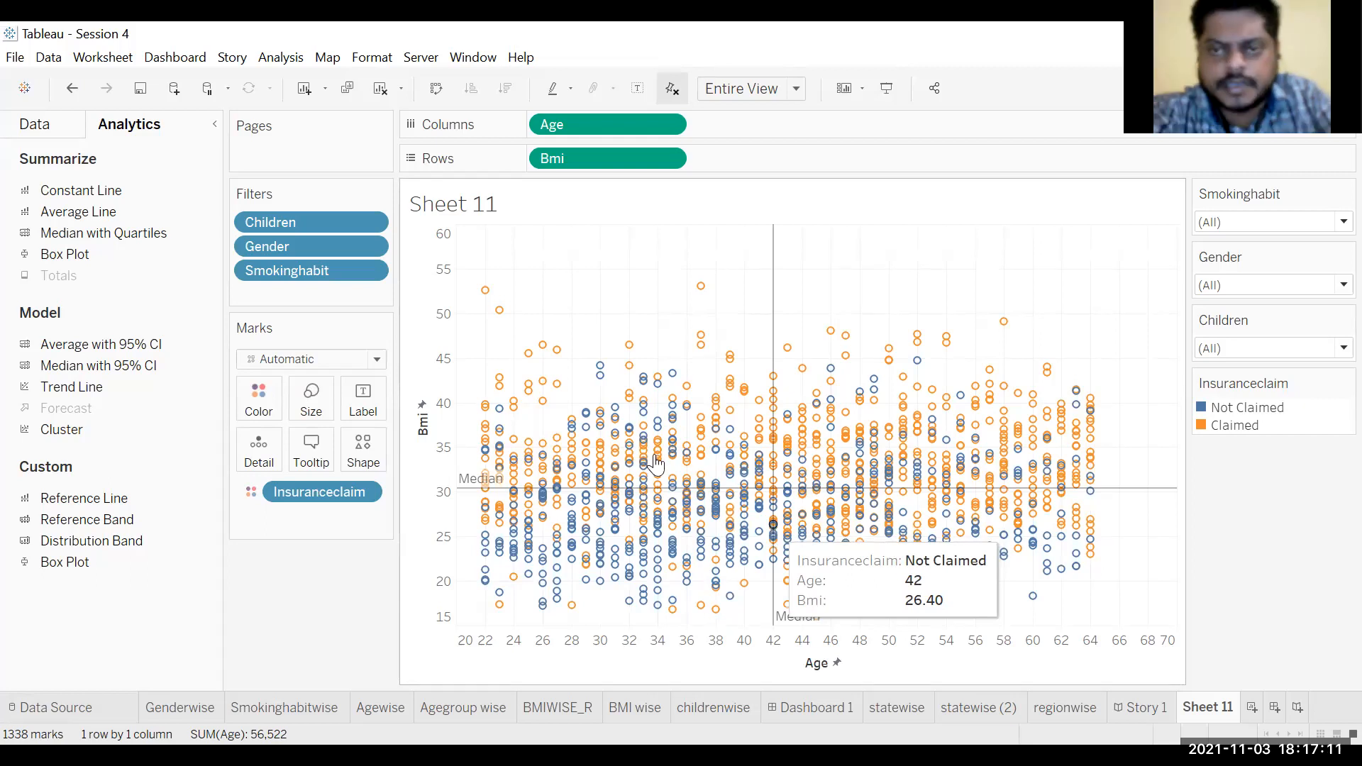
mouse_move(656, 465)
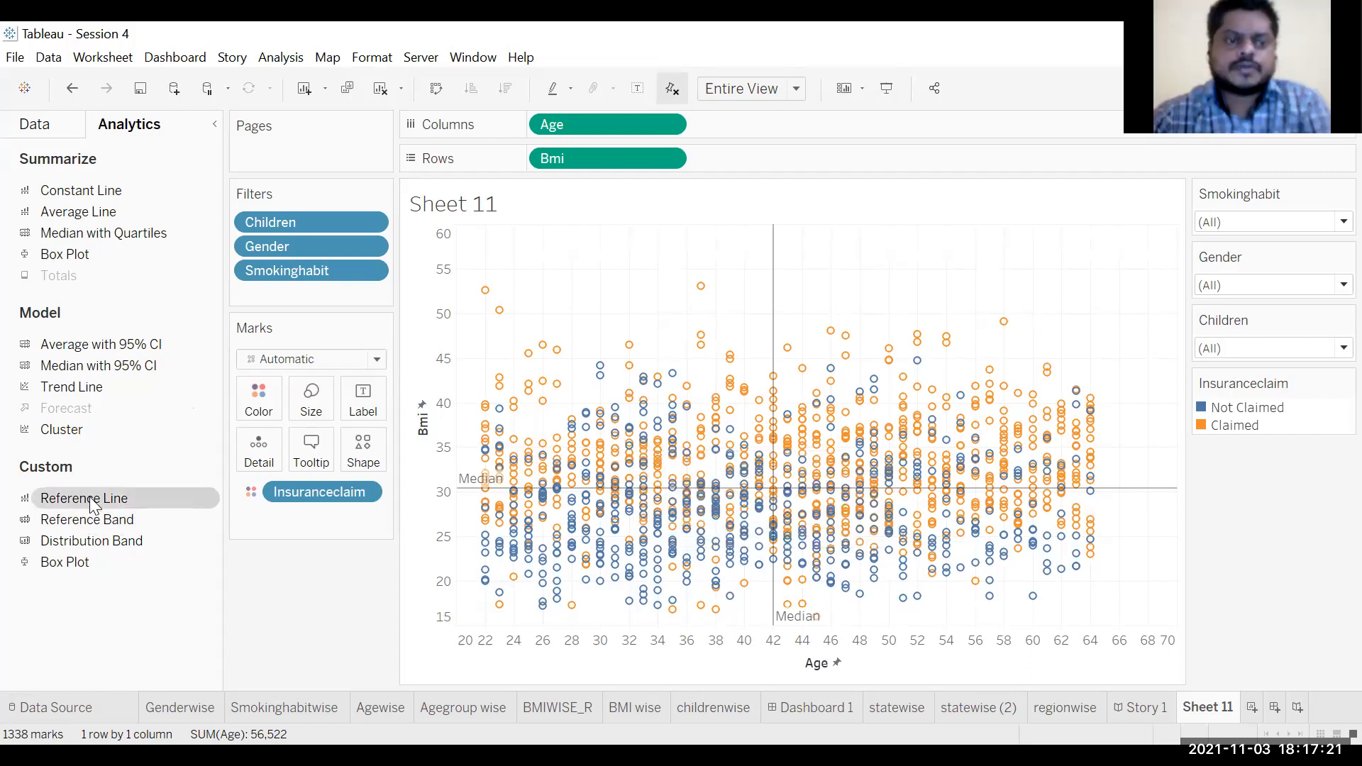
left_click(61, 137)
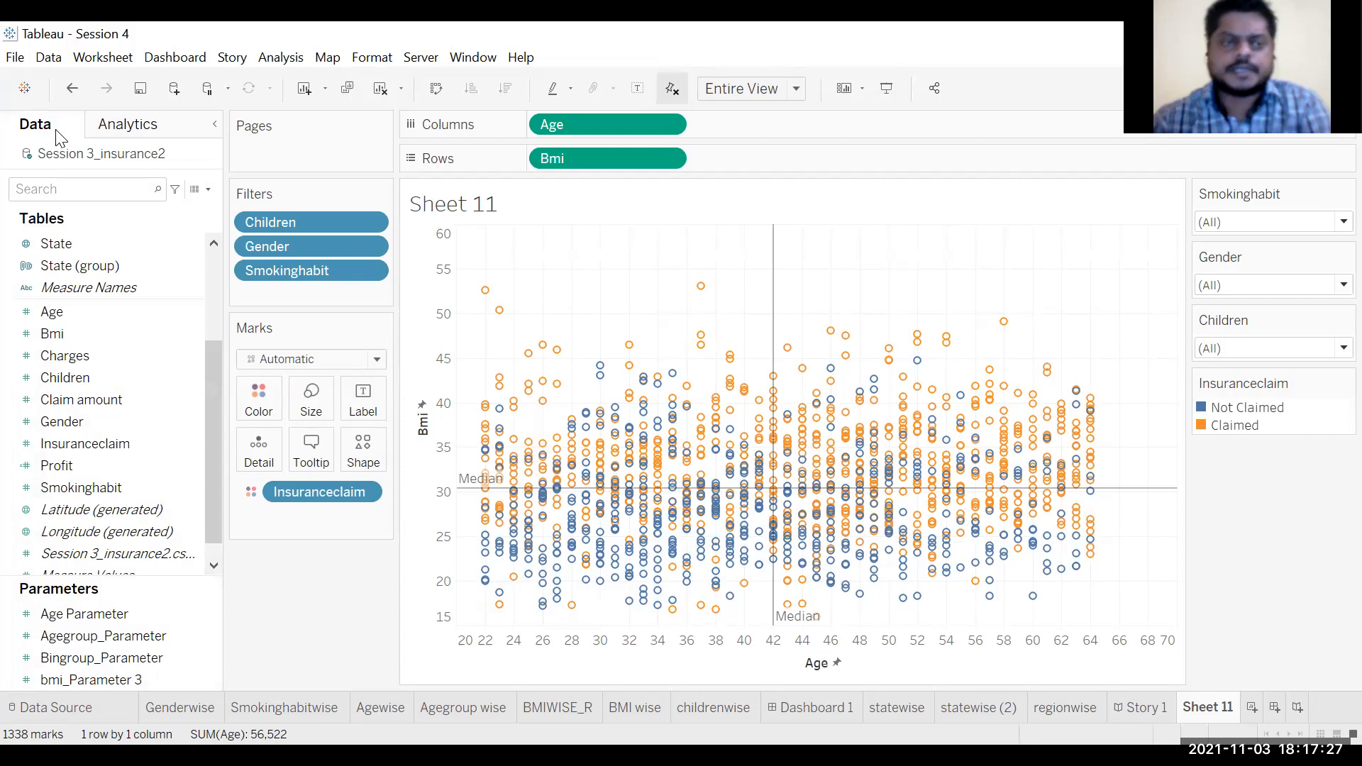
left_click(122, 126)
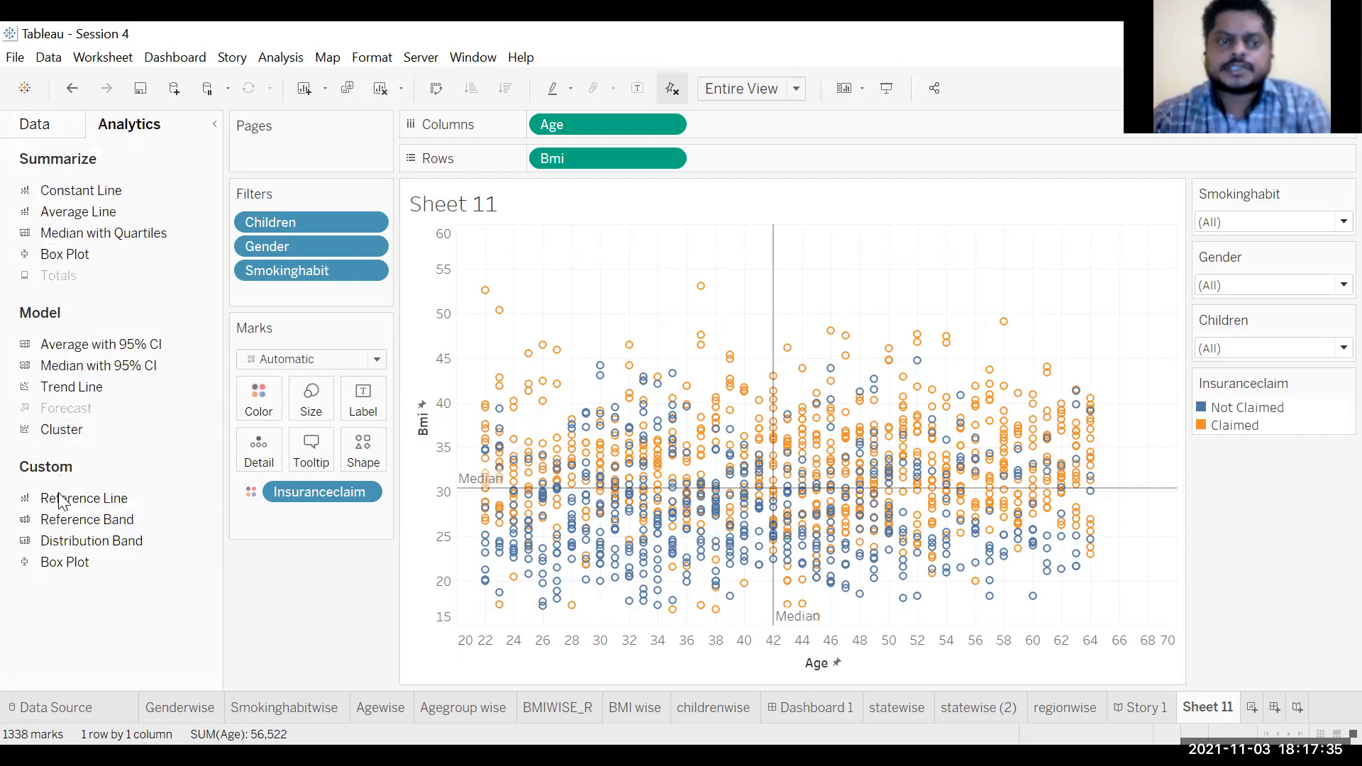
Remove the Age median line and the Bmi median line from the scatter plot.
mouse_move(59, 501)
left_mouse_down()
mouse_move(438, 365)
mouse_move(485, 362)
mouse_move(581, 301)
mouse_move(301, 606)
left_mouse_up()
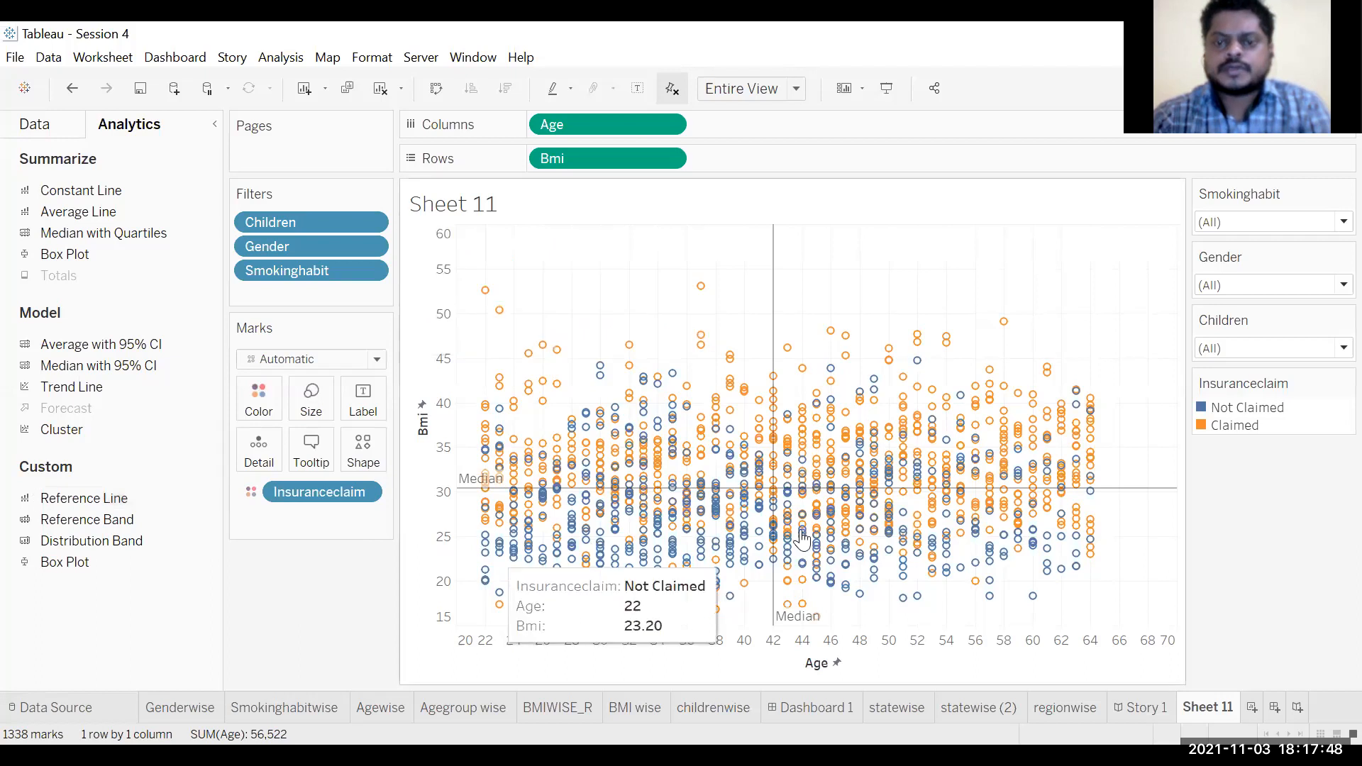
right_click(773, 282)
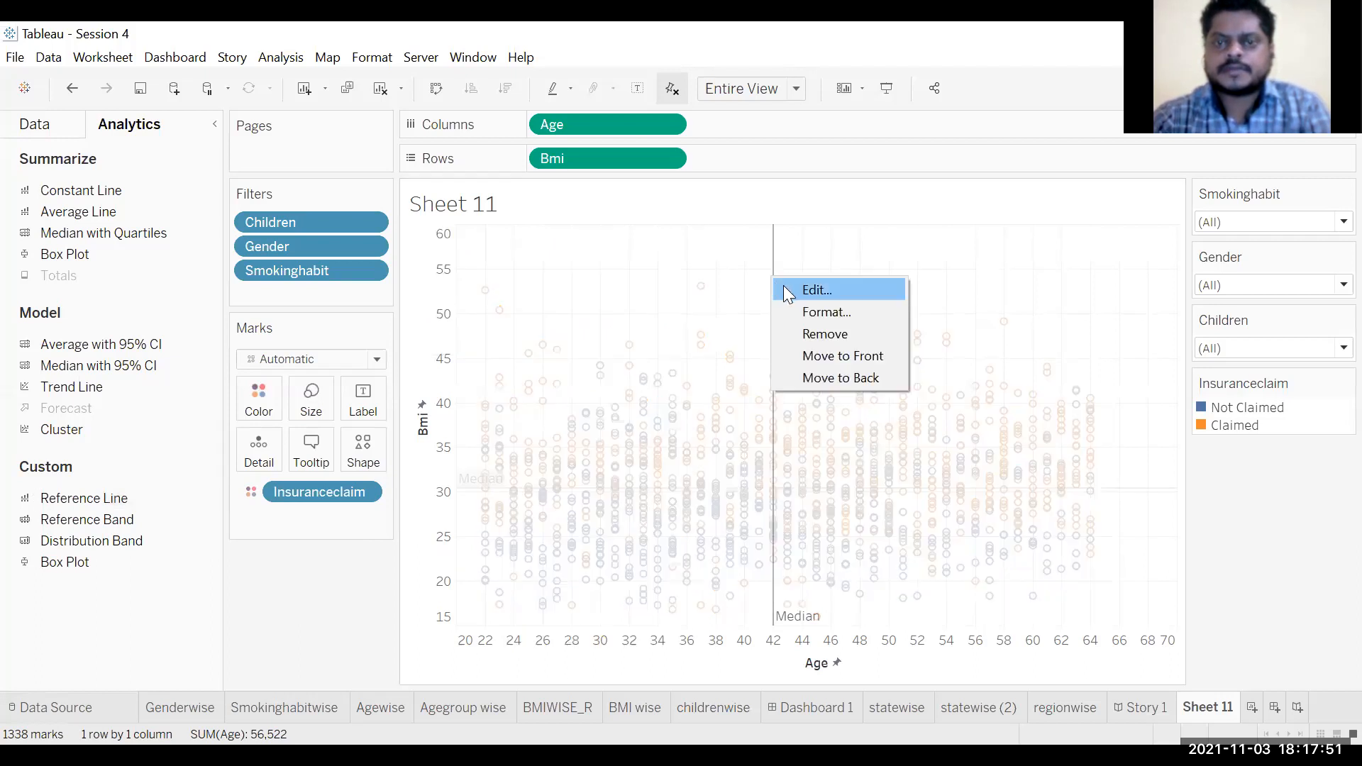
left_click(810, 333)
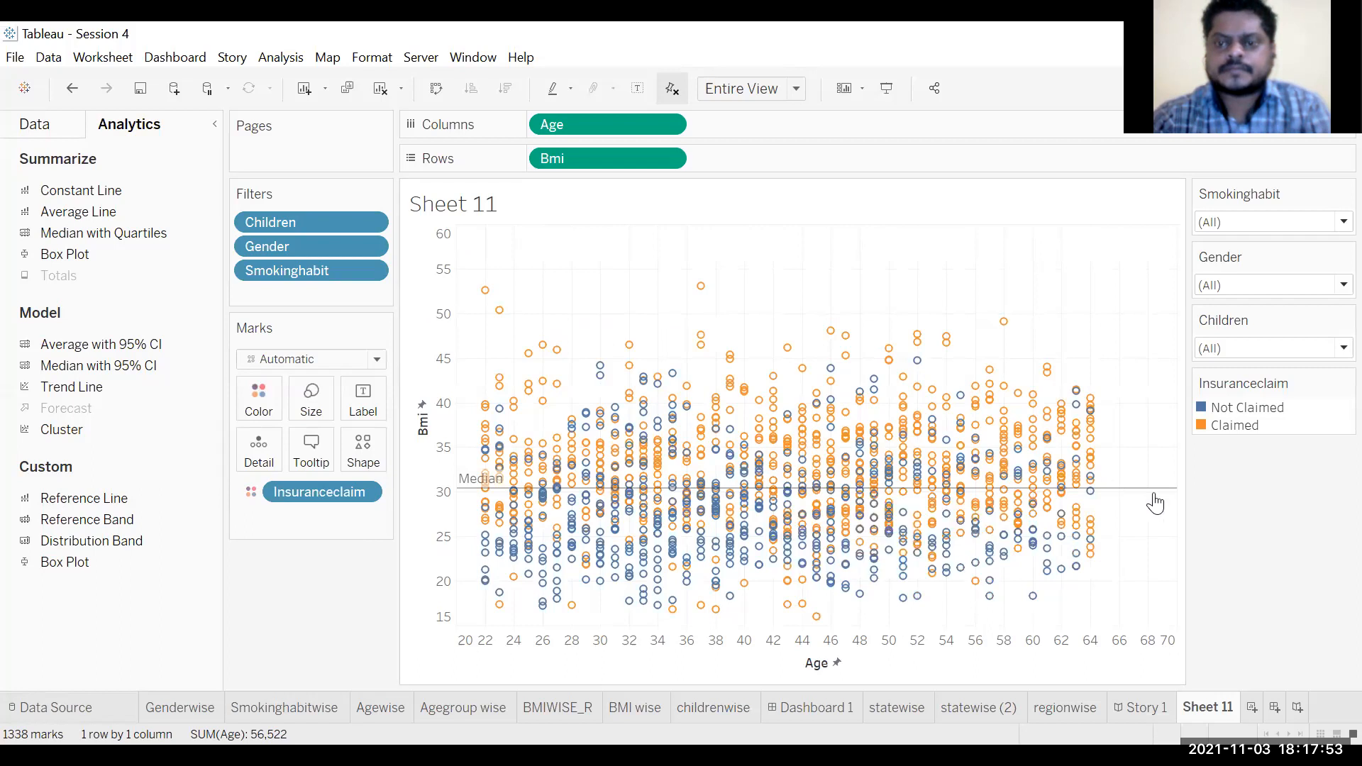
right_click(1123, 491)
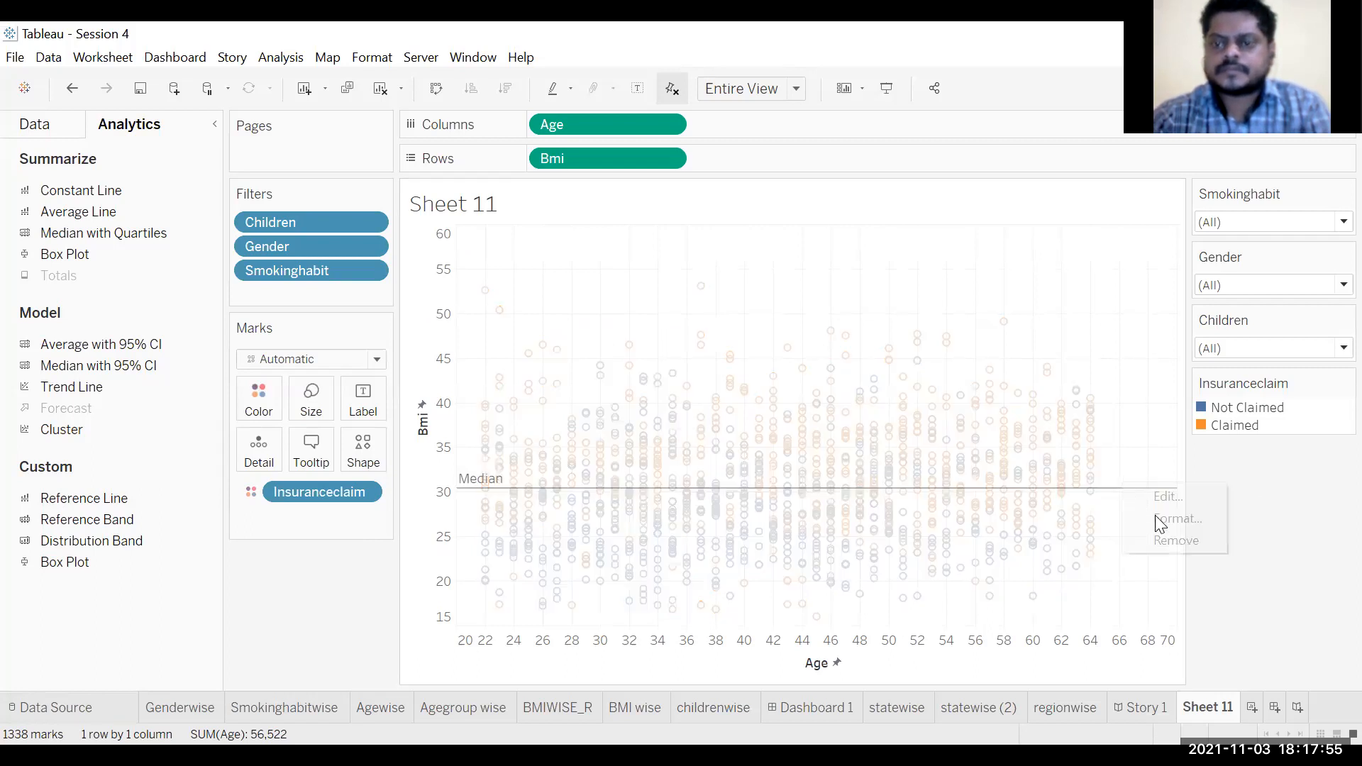
left_click(1159, 536)
Add a reference line for SUM(Age) across the entire table, using Median as the aggregation.
left_click_drag(107, 495, 582, 307)
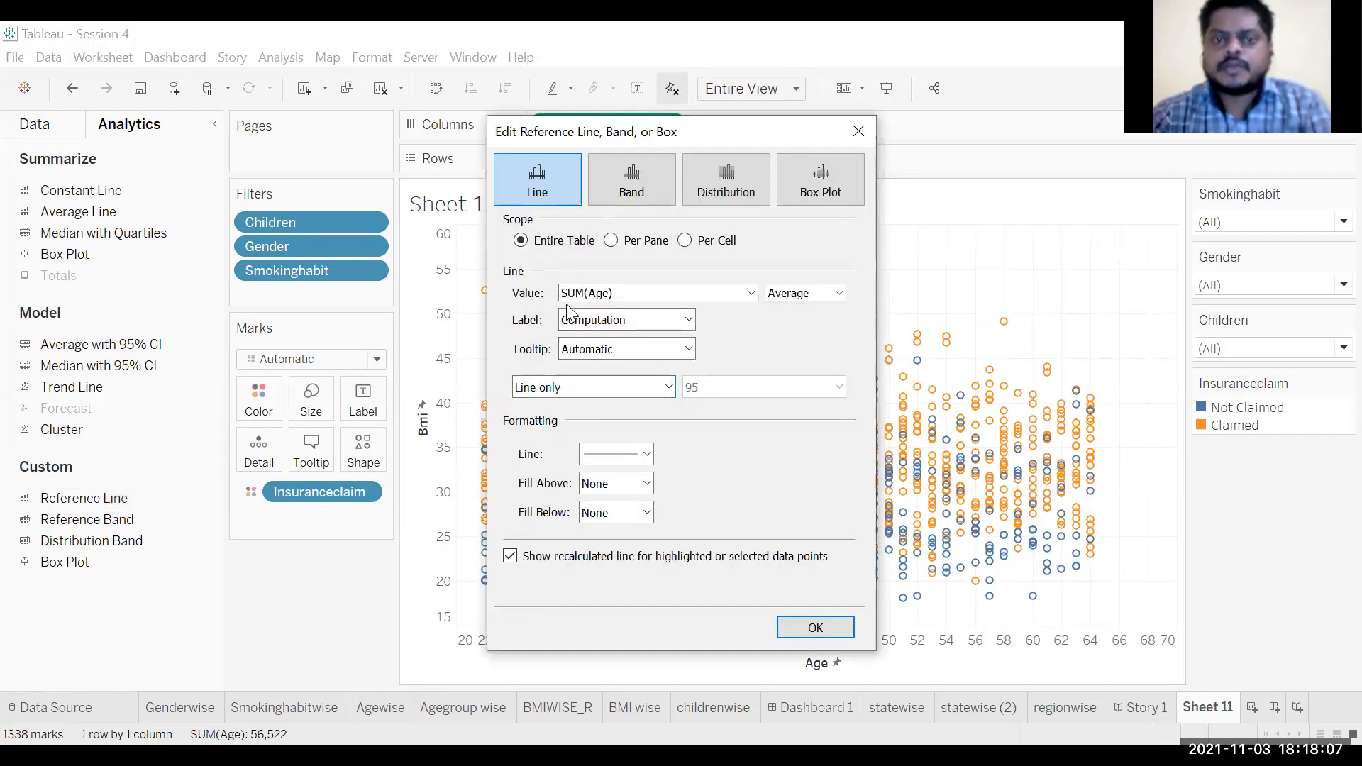
left_click(842, 294)
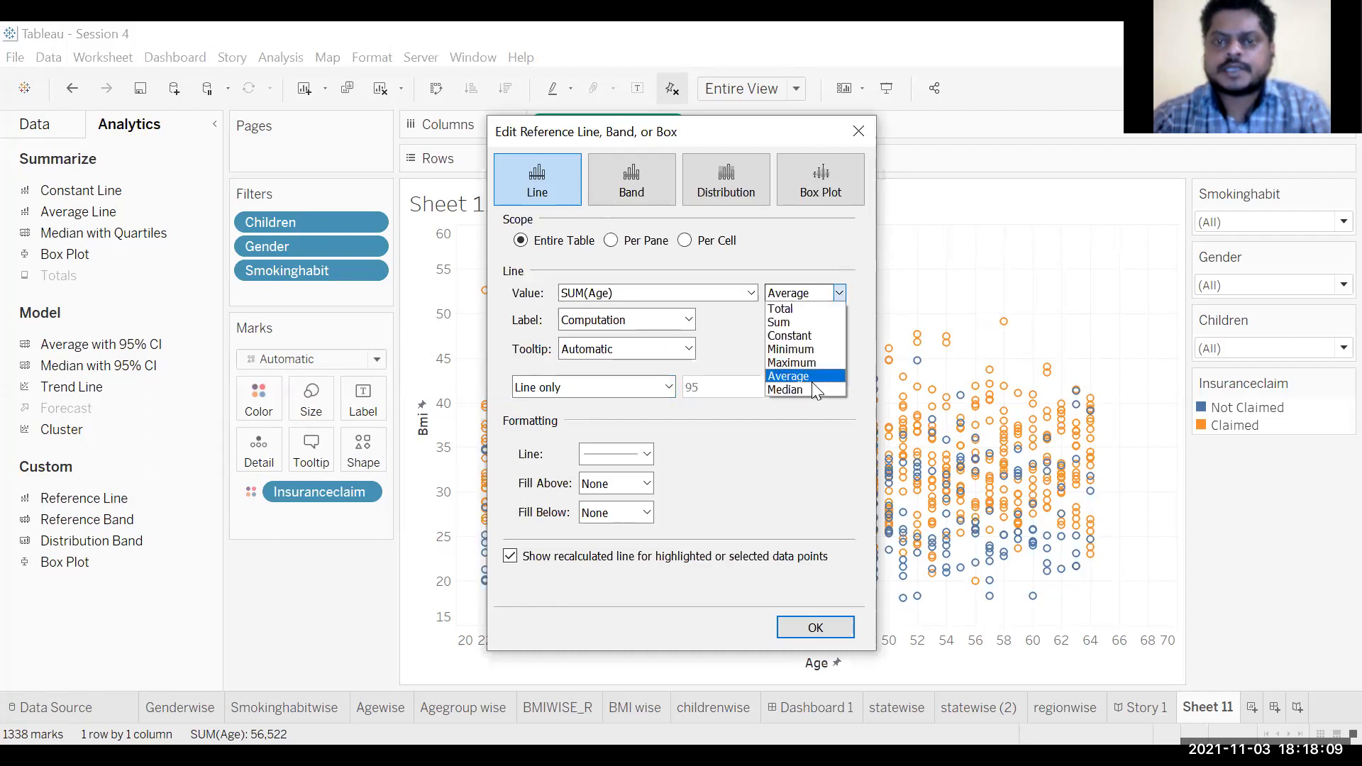
left_click(810, 388)
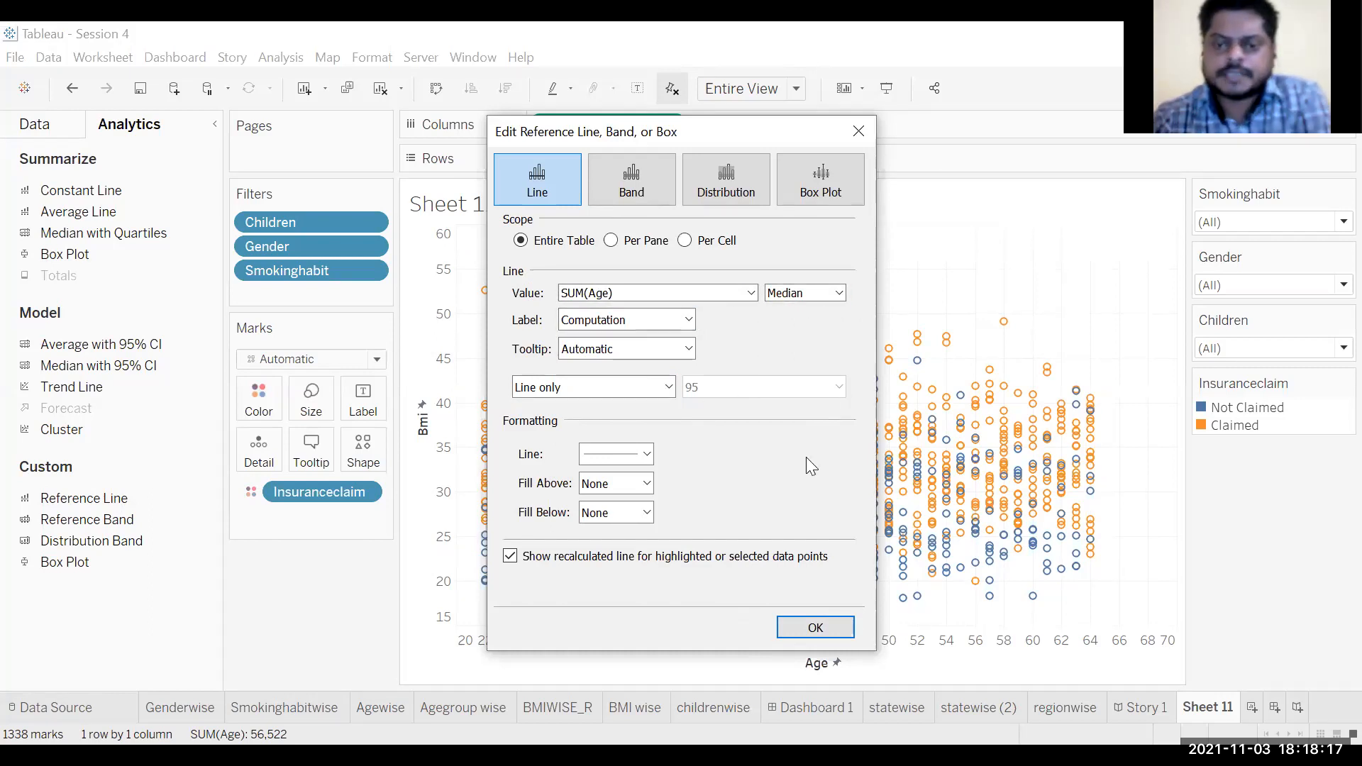
left_click(815, 628)
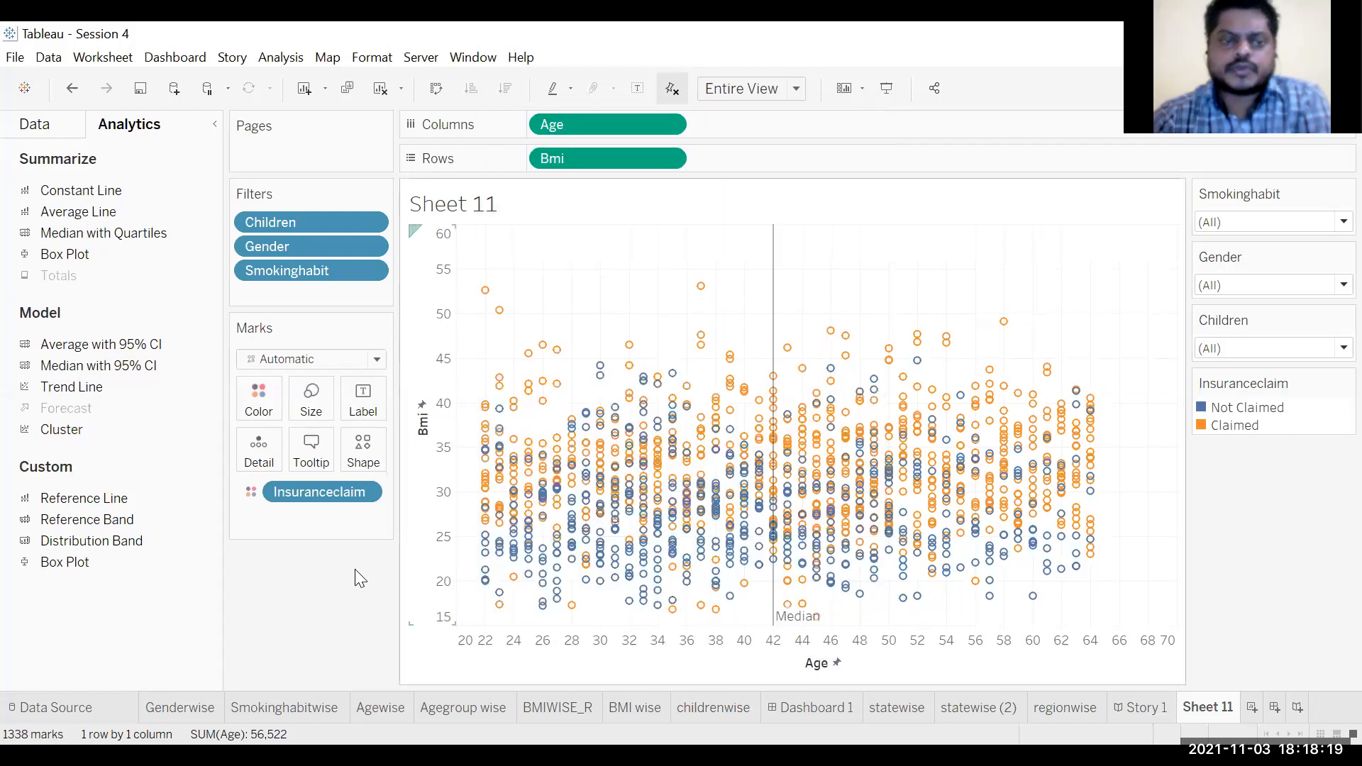
Add a reference line for SUM(Bmi) across the entire table, using Median as the aggregation.
left_click_drag(99, 504, 562, 336)
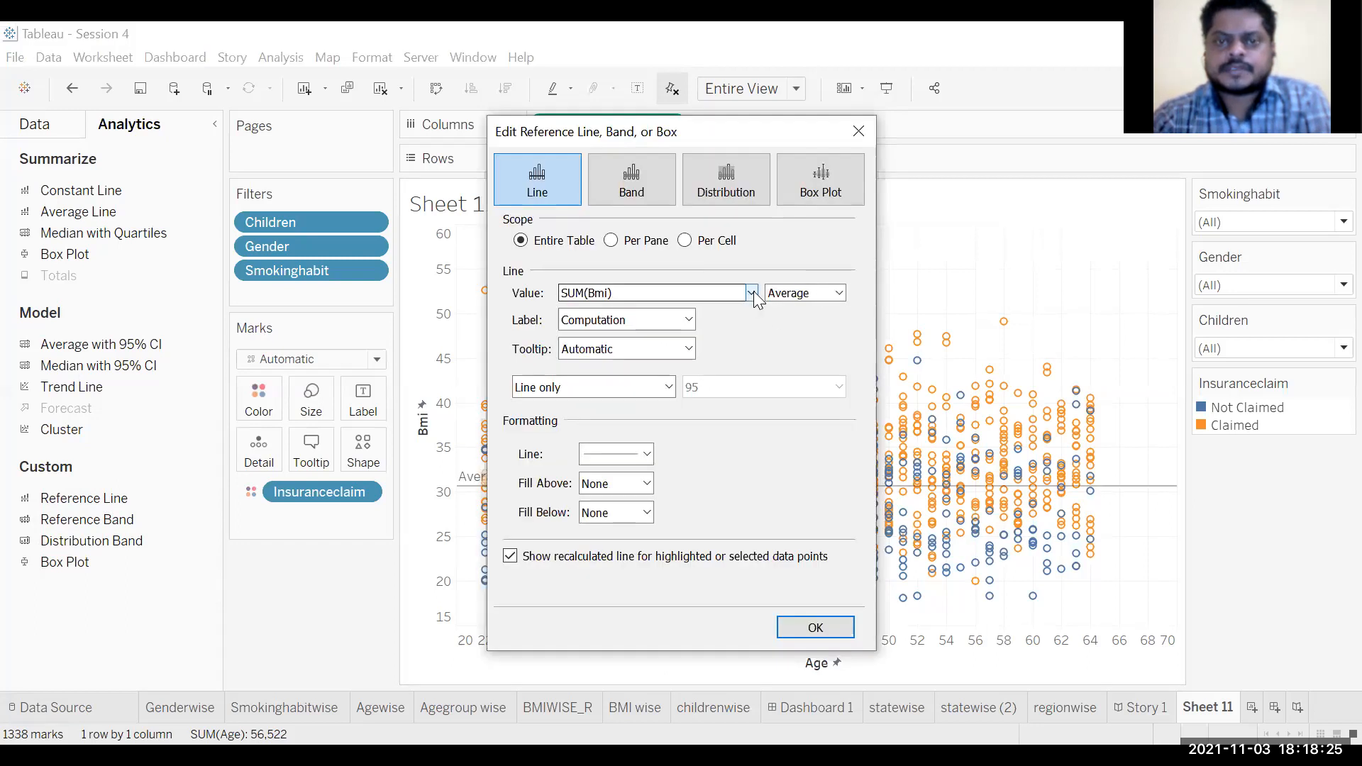
left_click(832, 298)
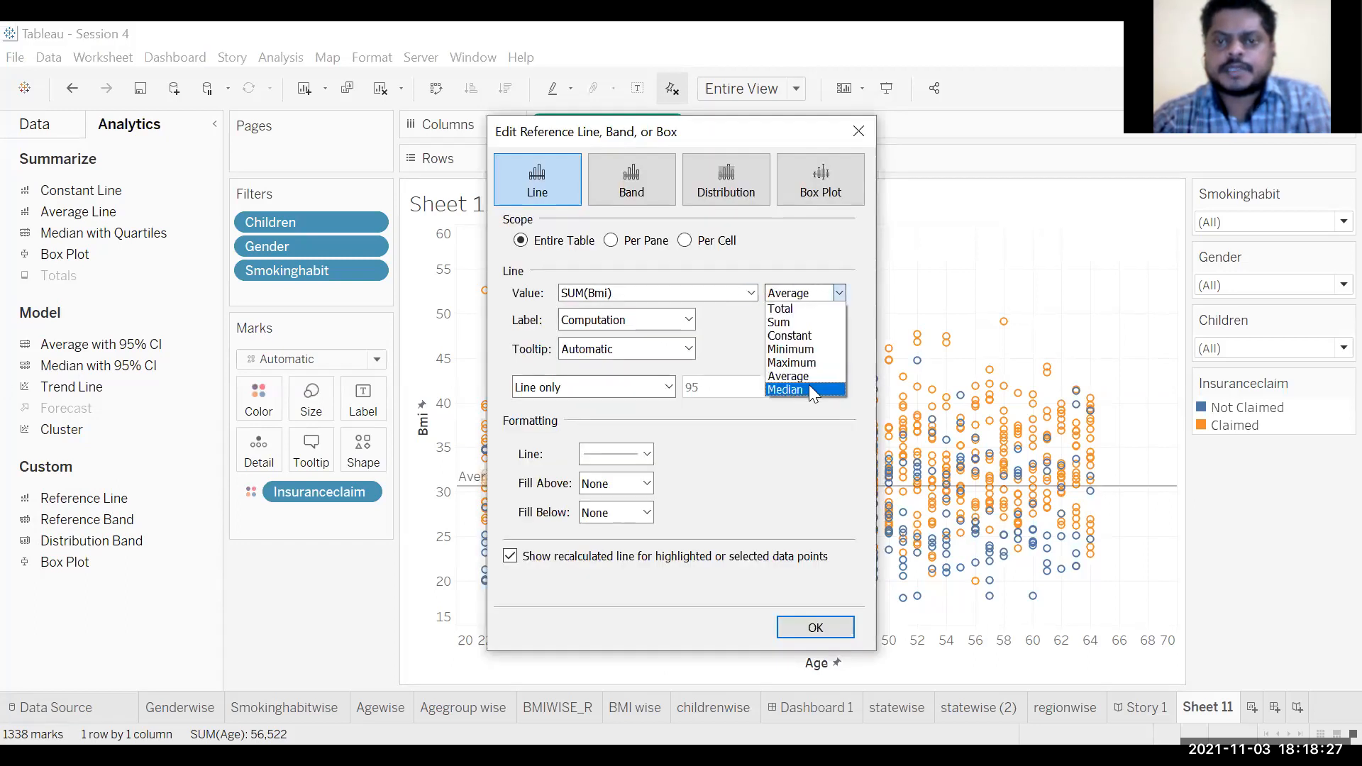
left_click(809, 385)
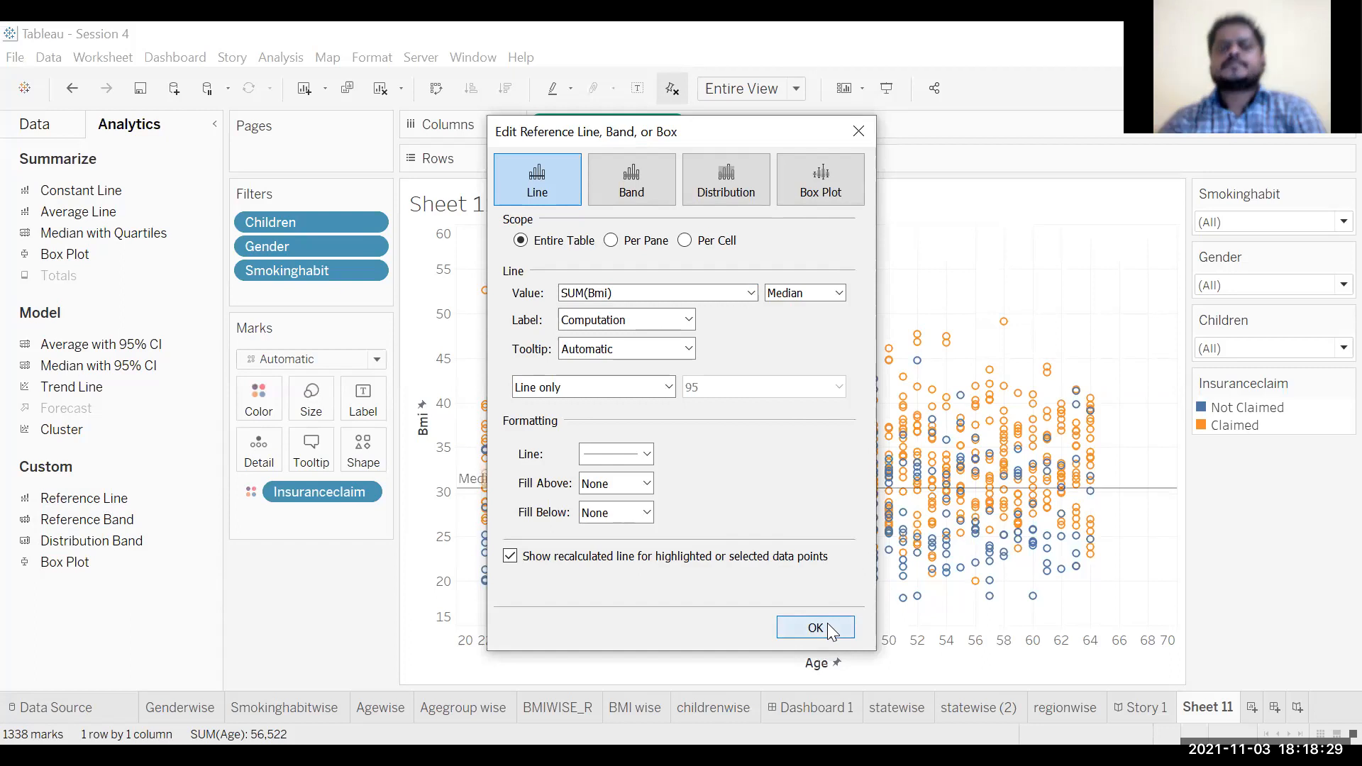
left_click(825, 630)
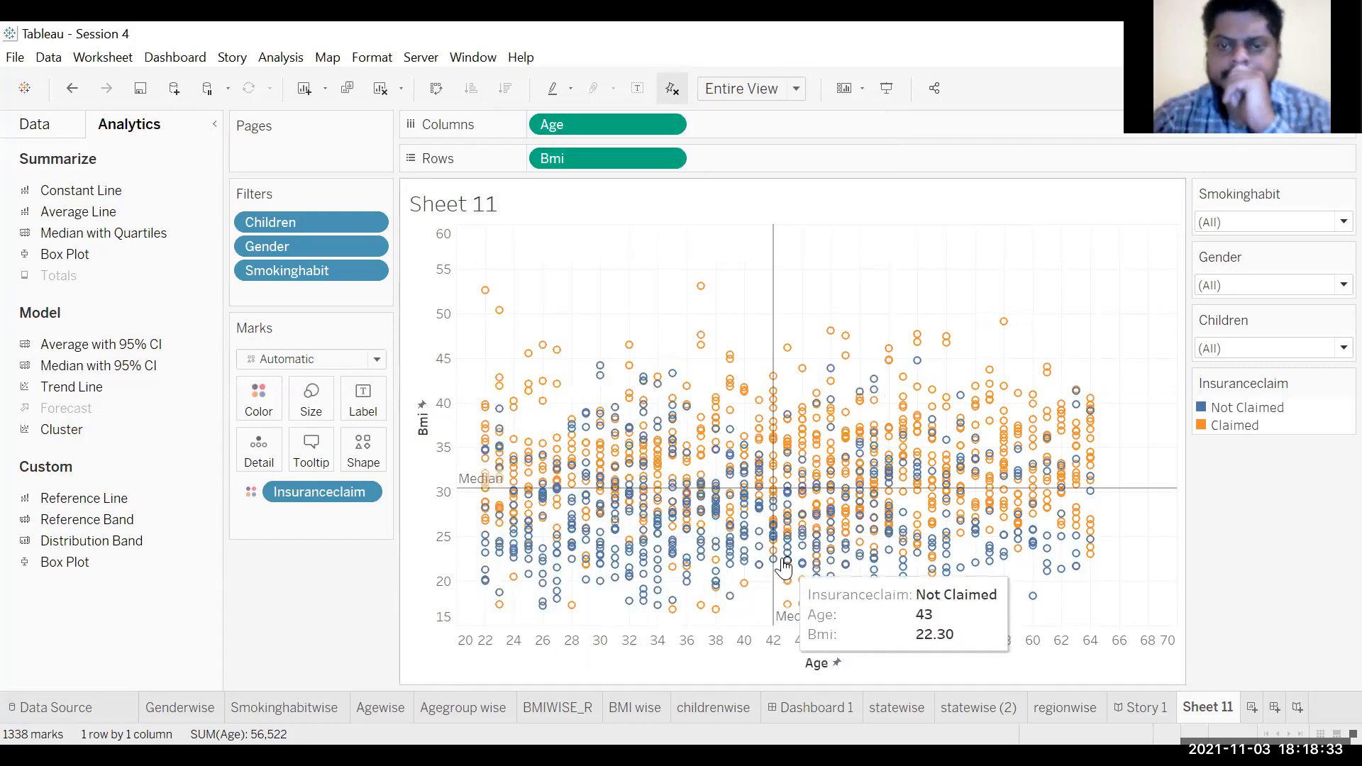
Remove the vertical Age median line and recreate it as an entire-table reference line at the median of SUM(Age).
mouse_move(714, 488)
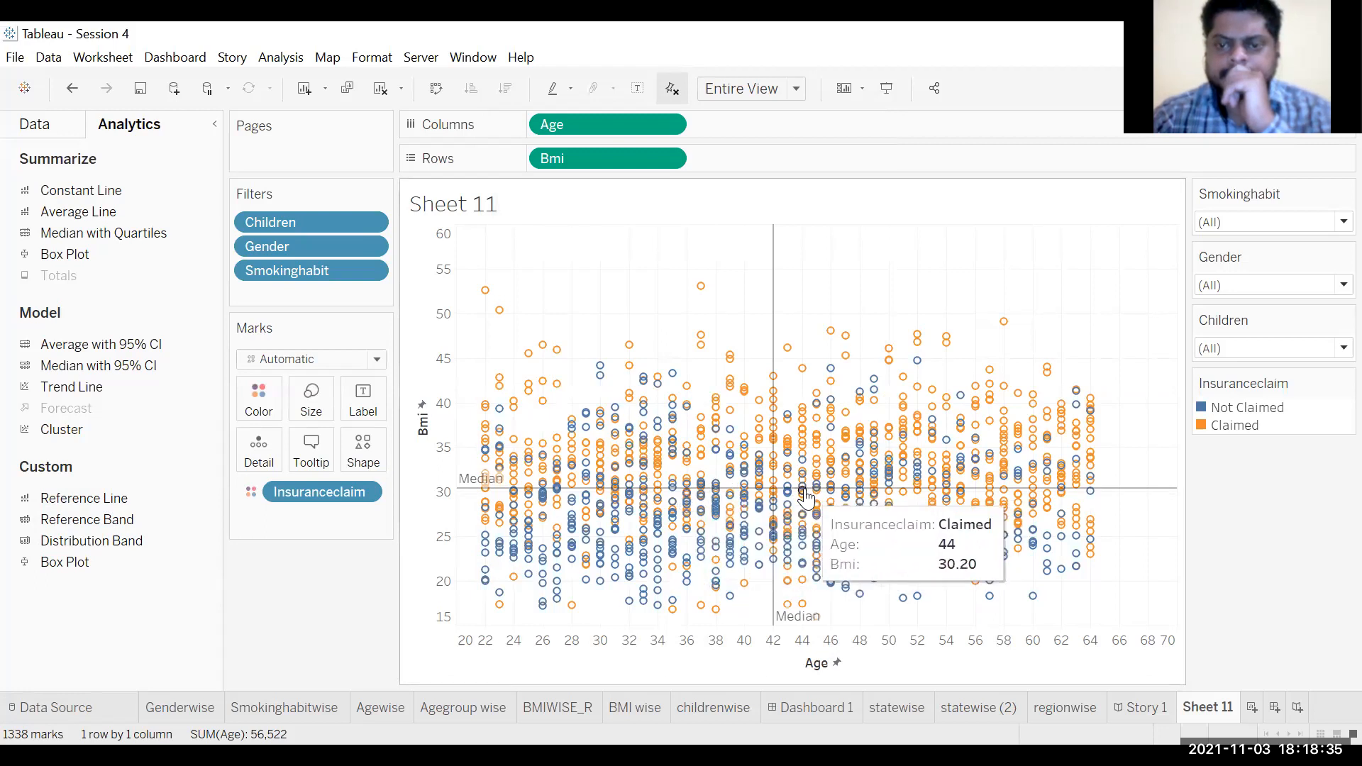
mouse_move(775, 312)
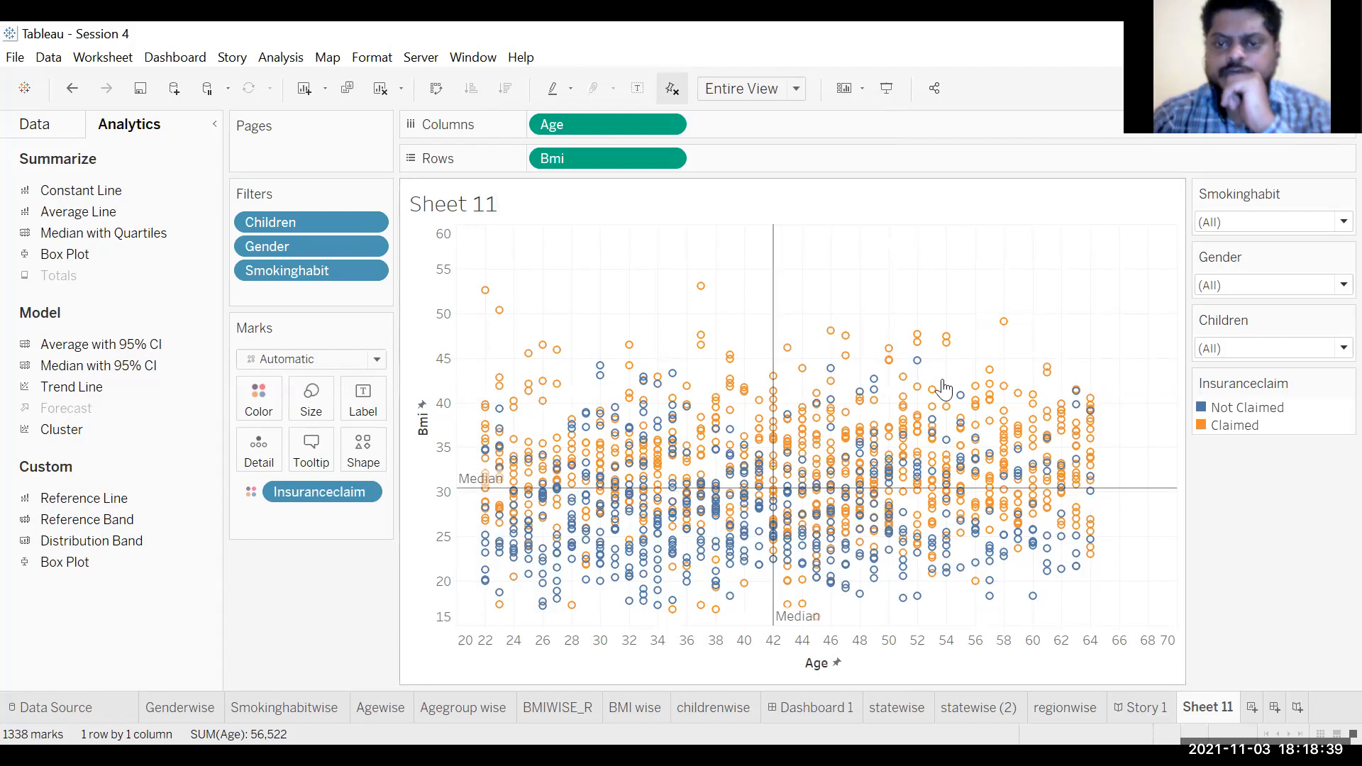
mouse_move(1155, 492)
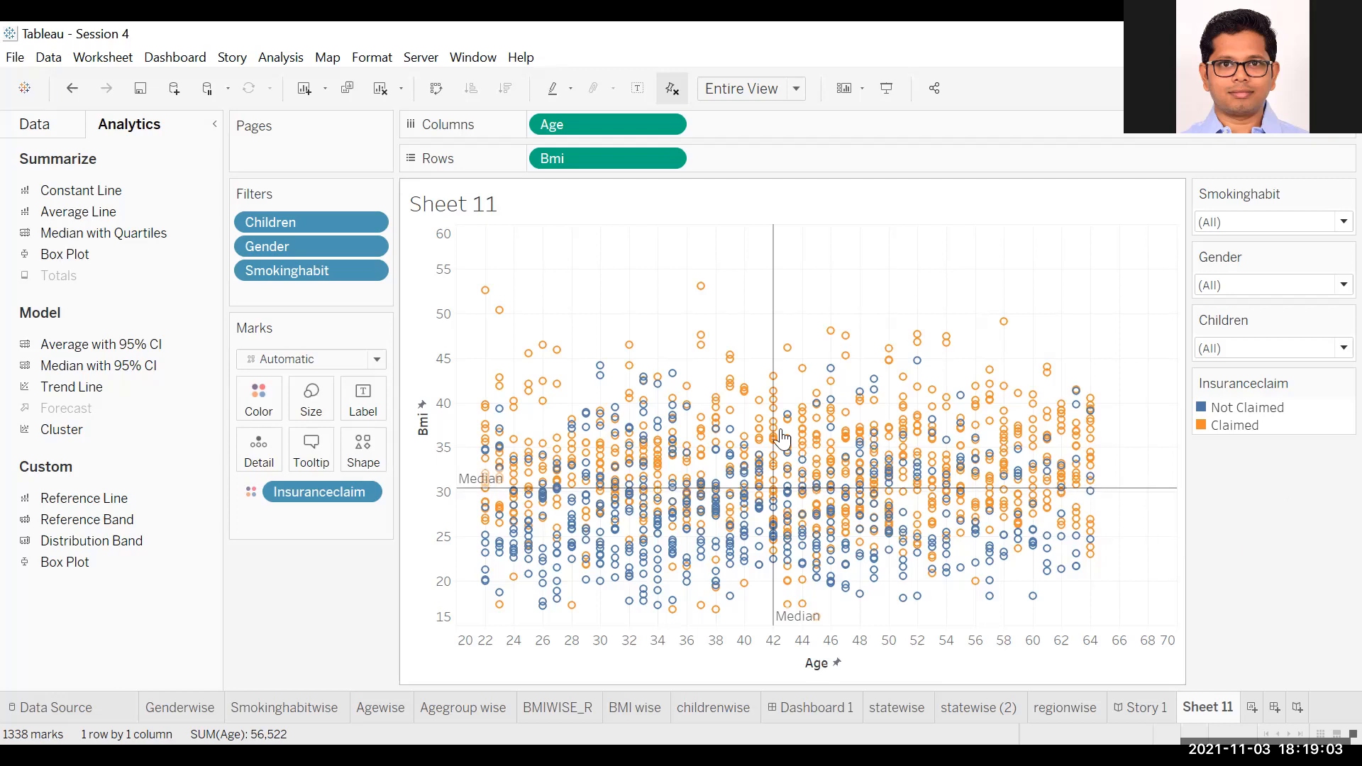
right_click(773, 288)
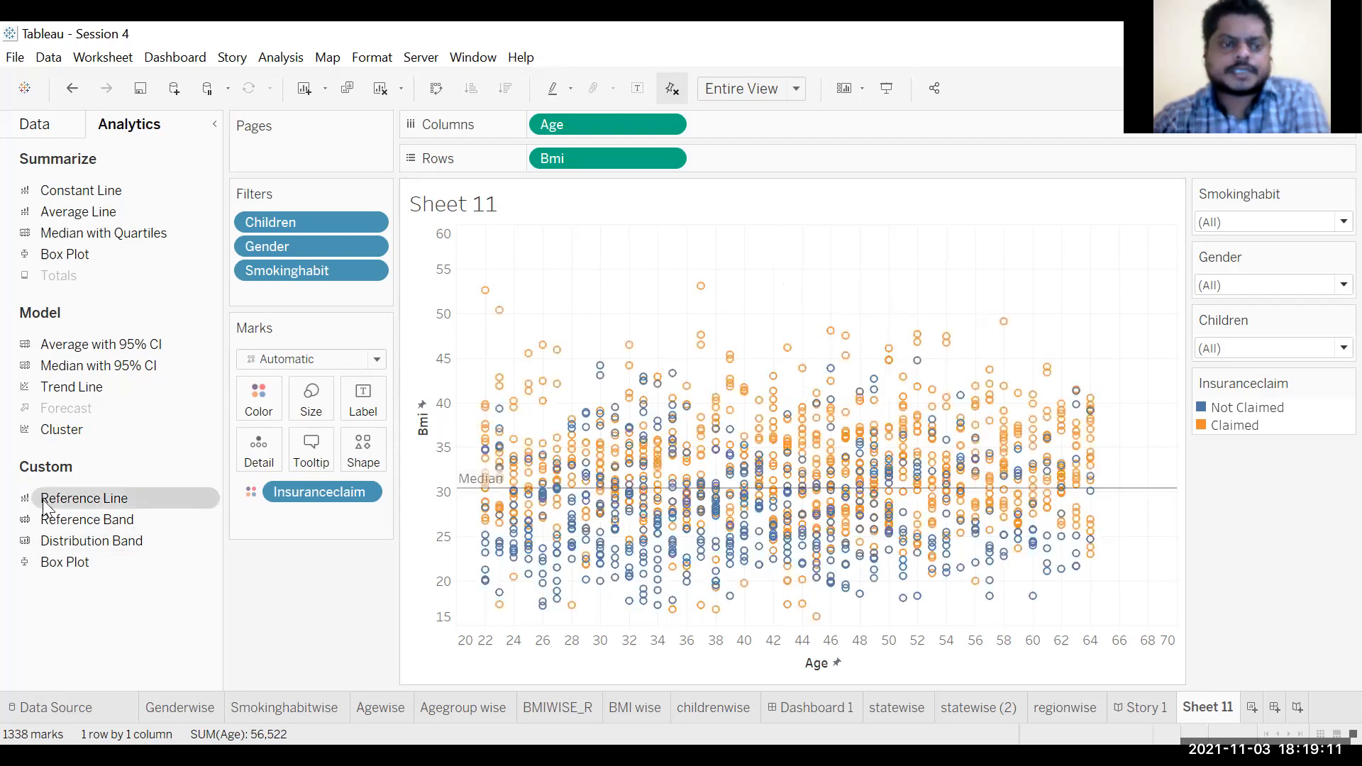
left_click_drag(45, 505, 570, 308)
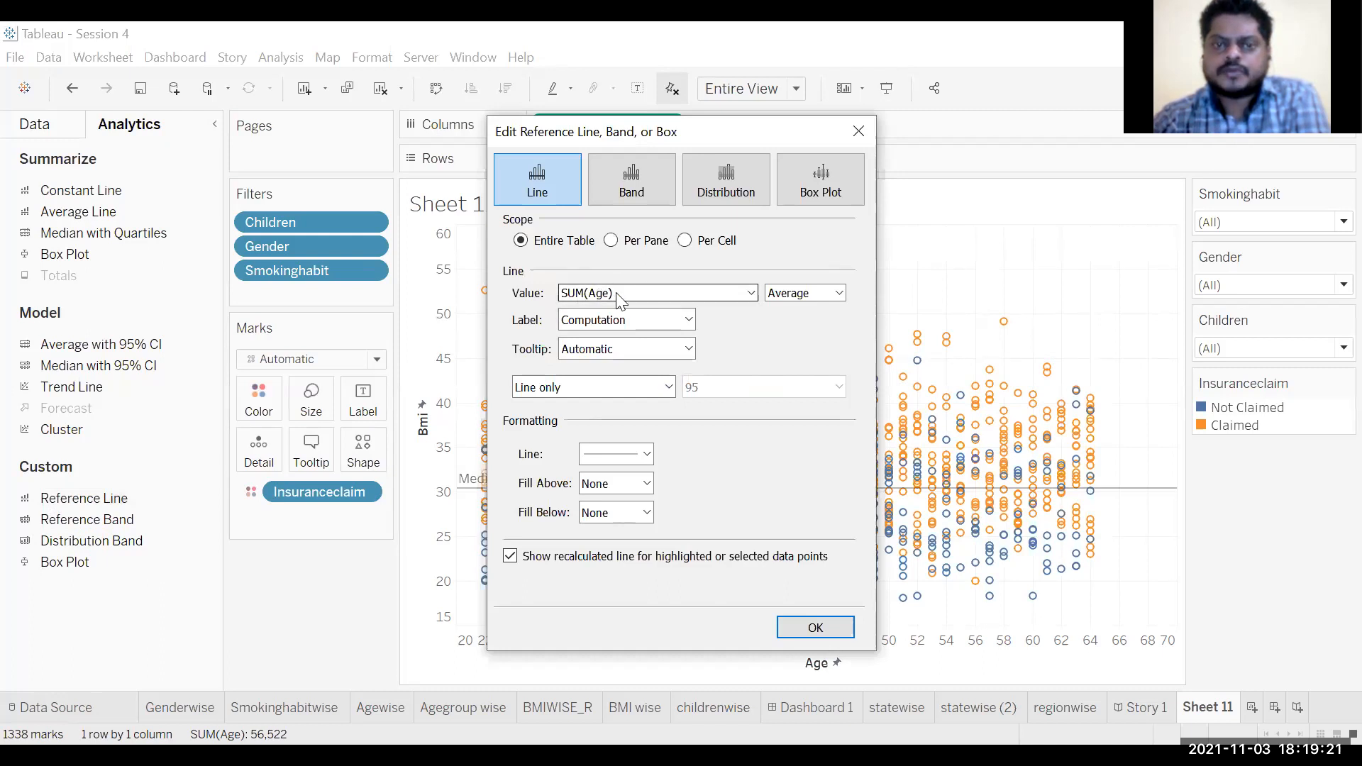
left_click(809, 297)
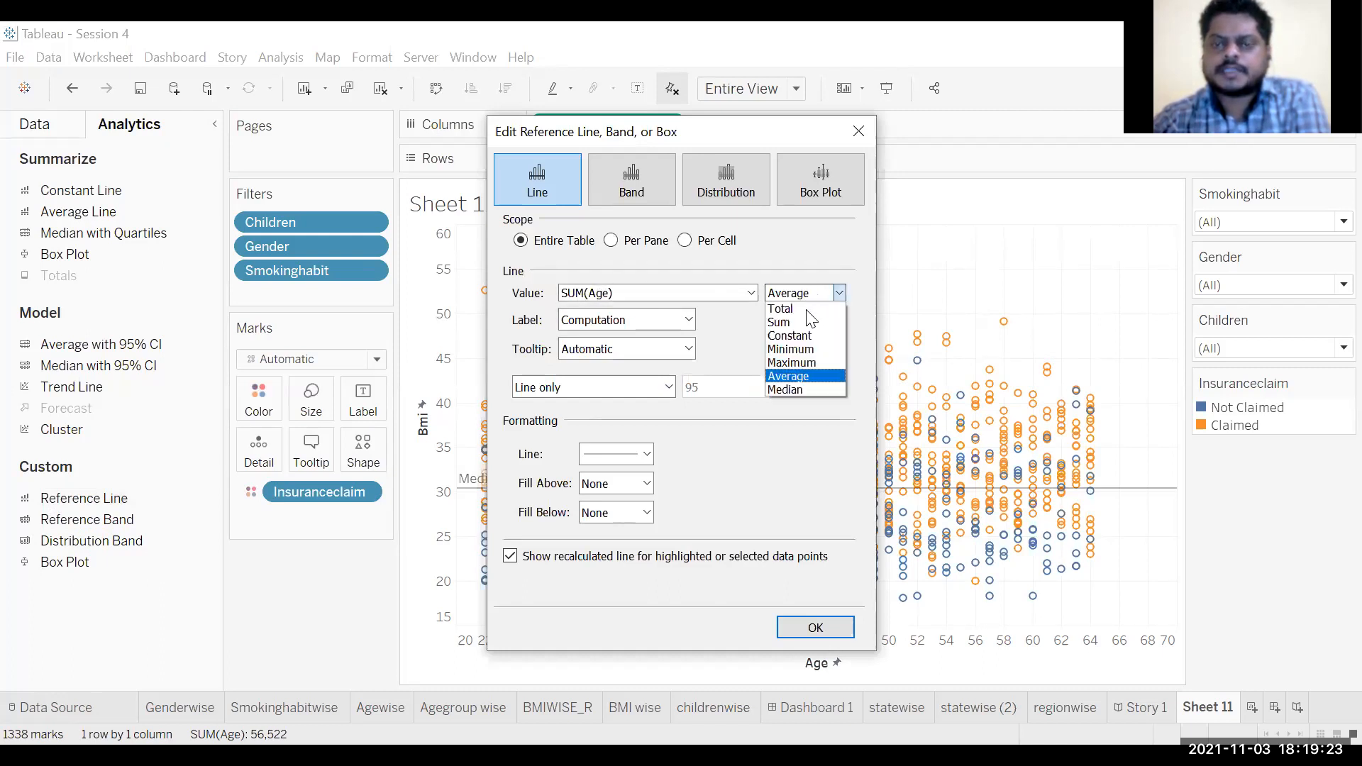
left_click(795, 391)
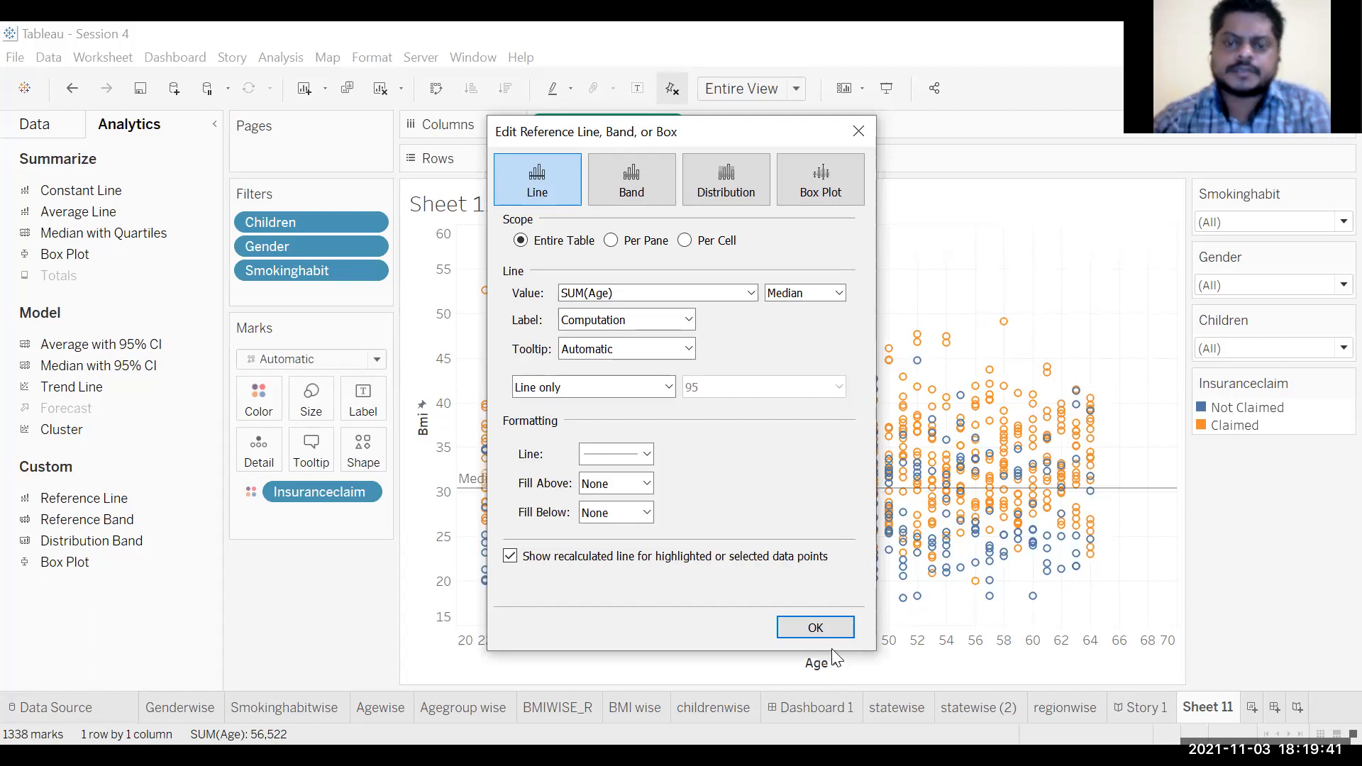
left_click(834, 629)
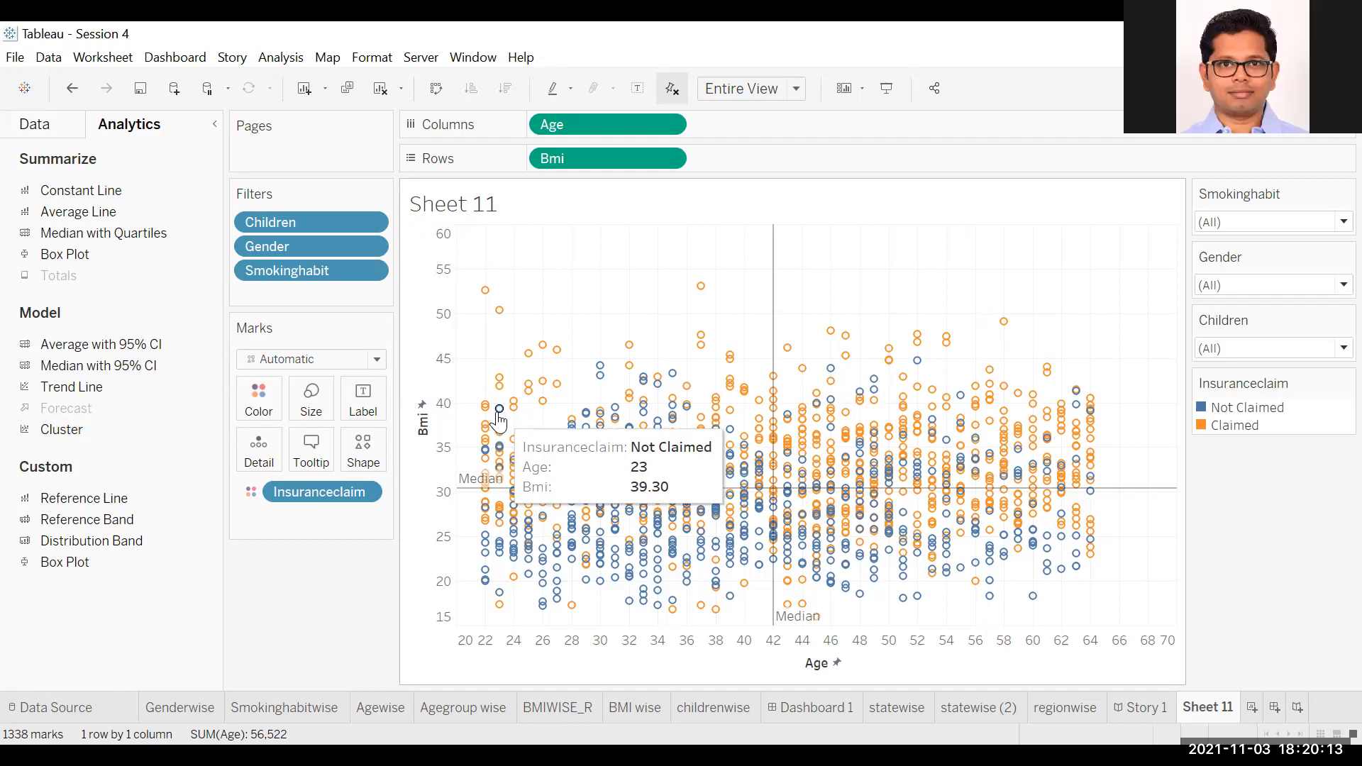
Rename the scatter plot's worksheet, Sheet 11, as Quadrant Analysis.
mouse_move(595, 376)
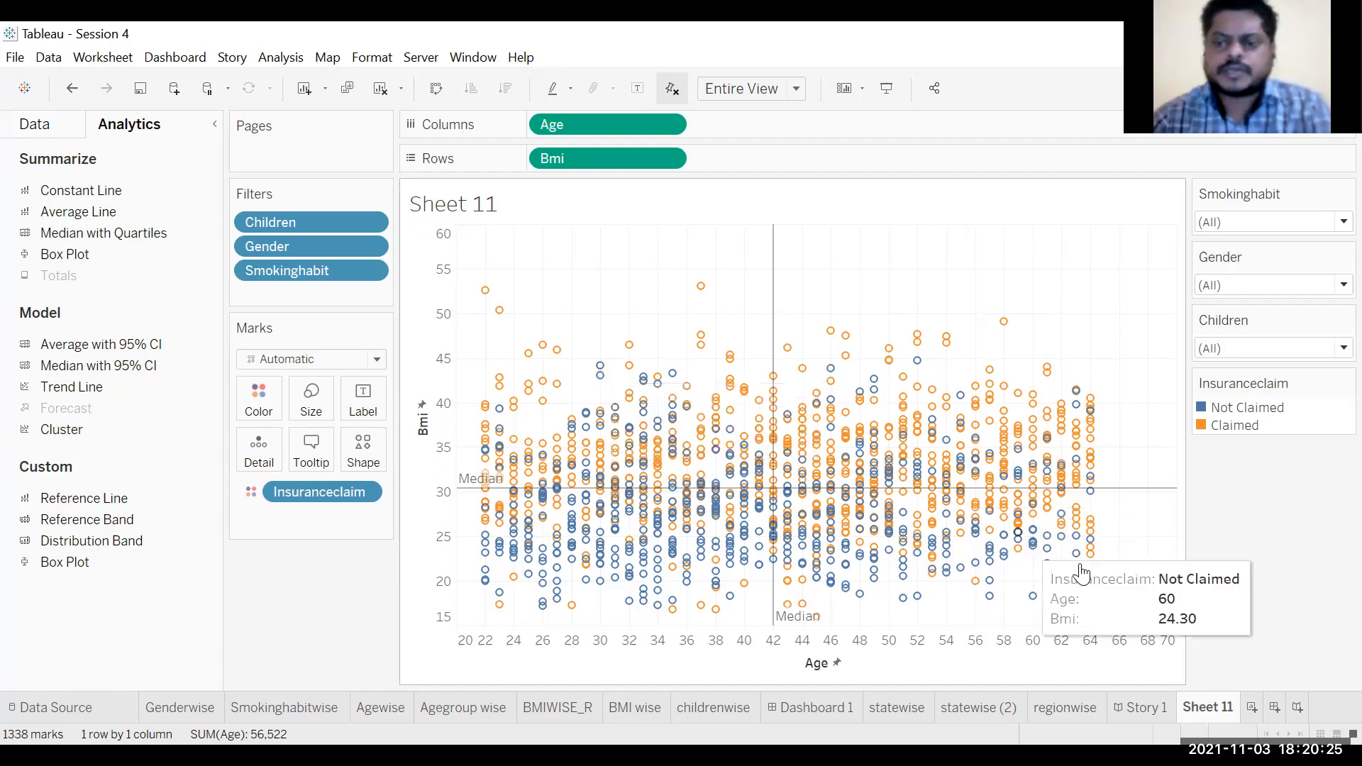
double_click(1213, 714)
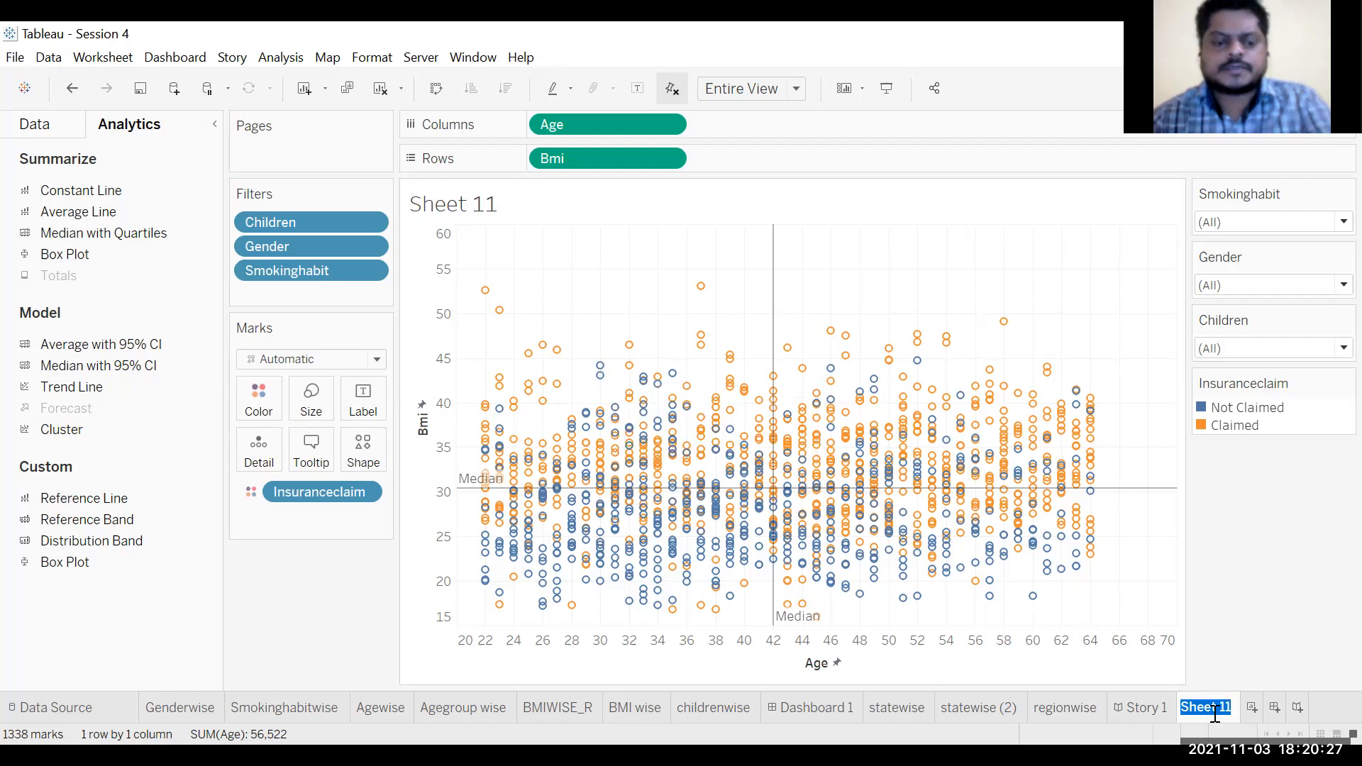
type("qUDRANT")
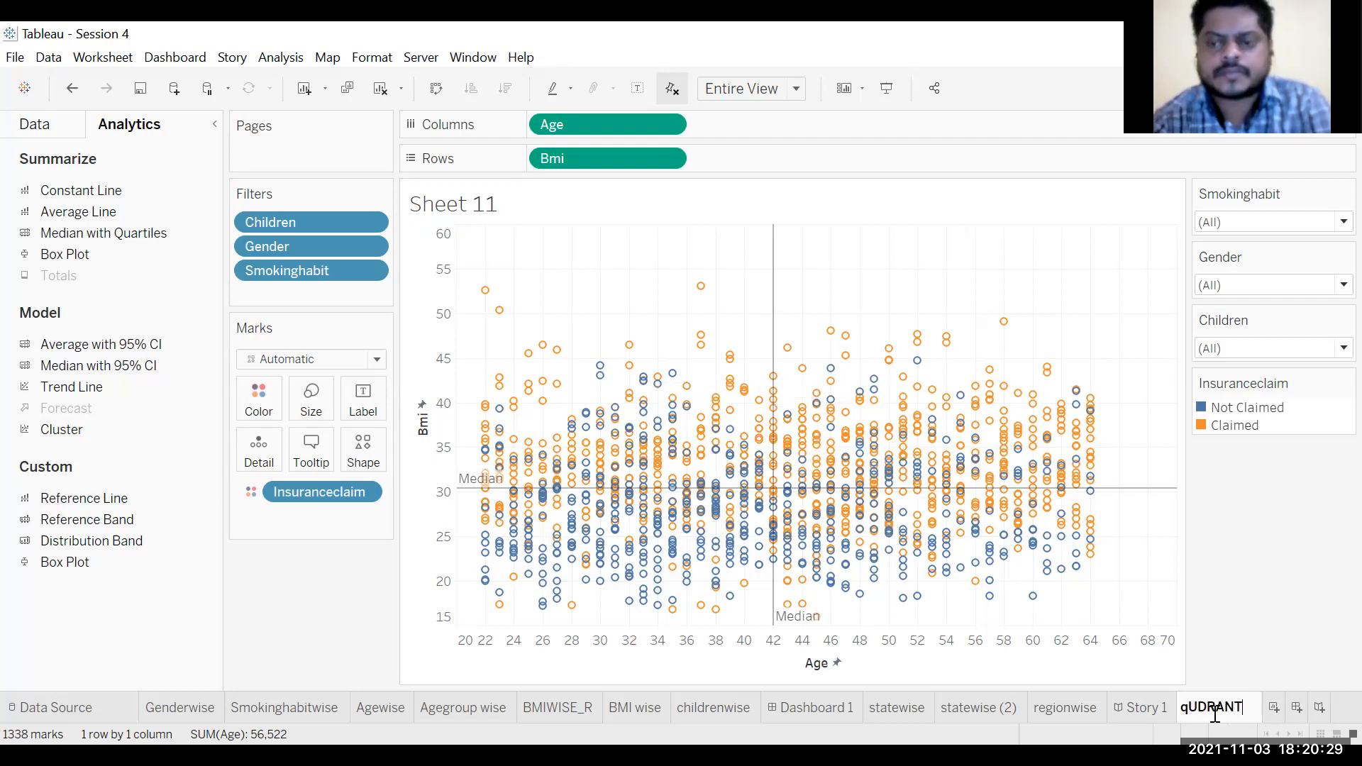
key("BackSpace")
key("BackSpace")
key("BackSpace")
key("BackSpace")
key("BackSpace")
key("BackSpace")
key("BackSpace")
key("Caps_Lock")
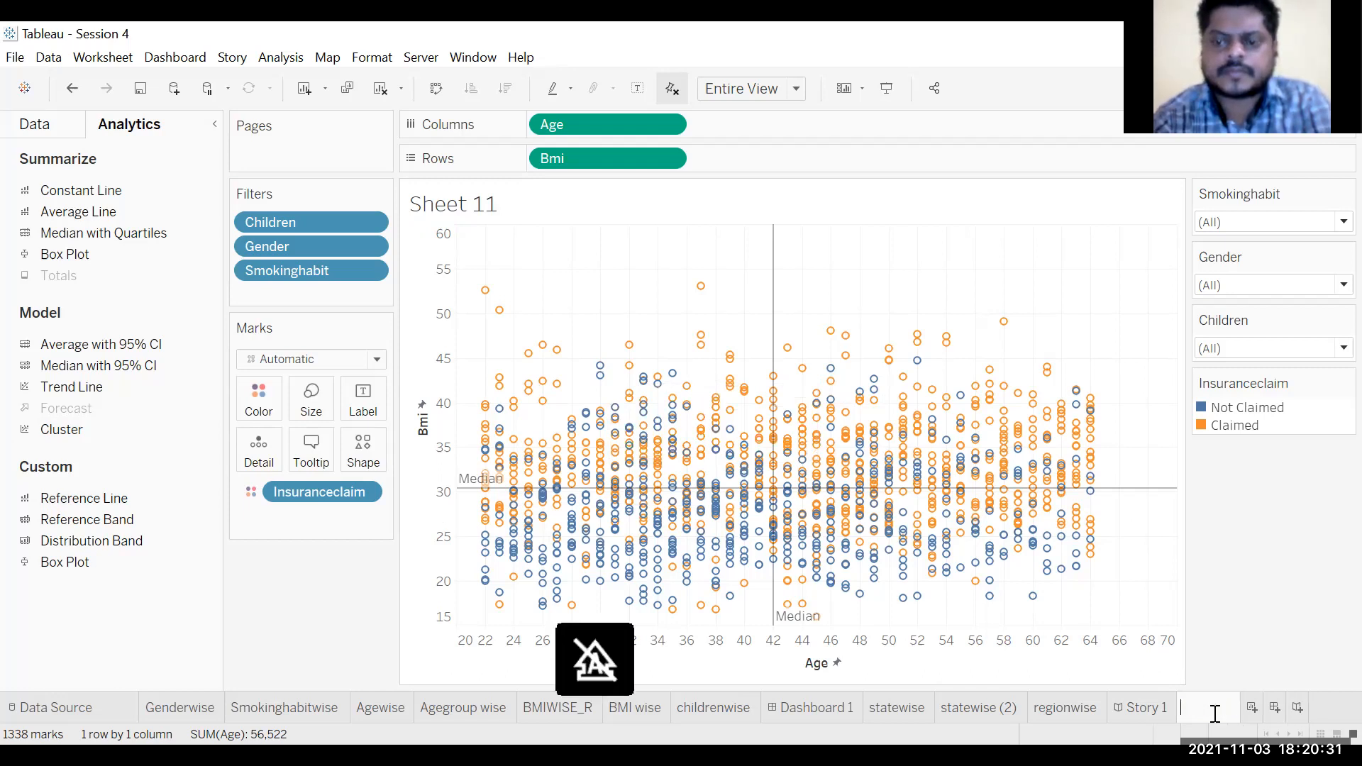
type("Quadrant Analysis")
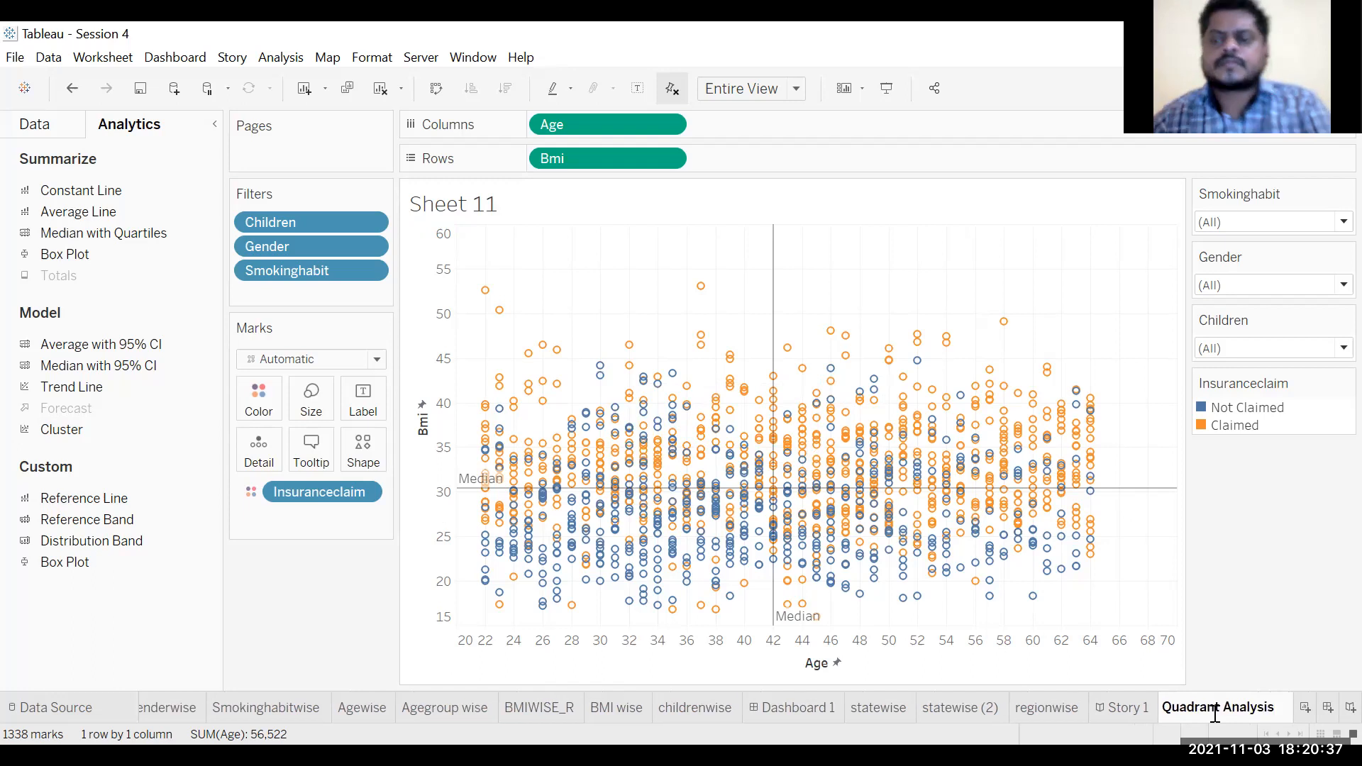
left_click(1305, 546)
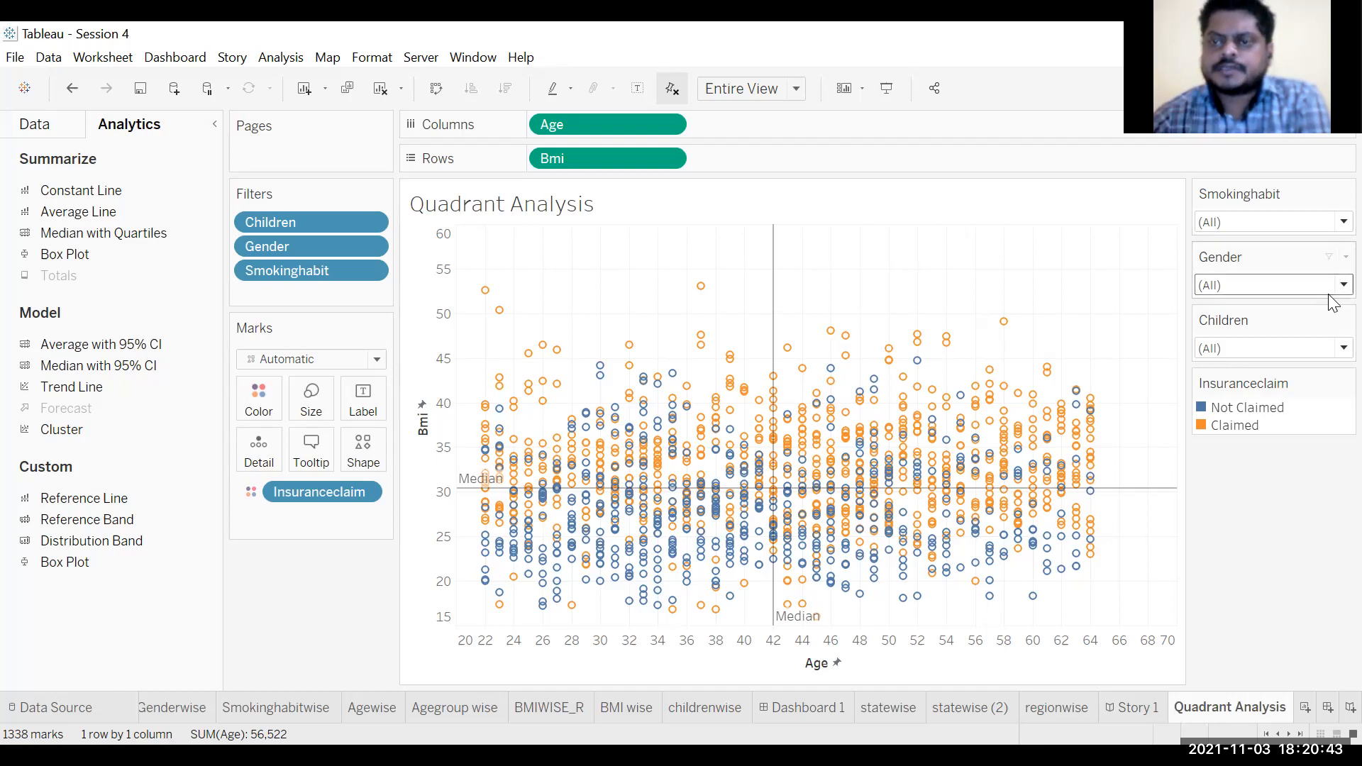
Set the Smokinghabit filter to Non-smoker and inspect the marks in the quadrants formed by the median lines.
left_click(1329, 224)
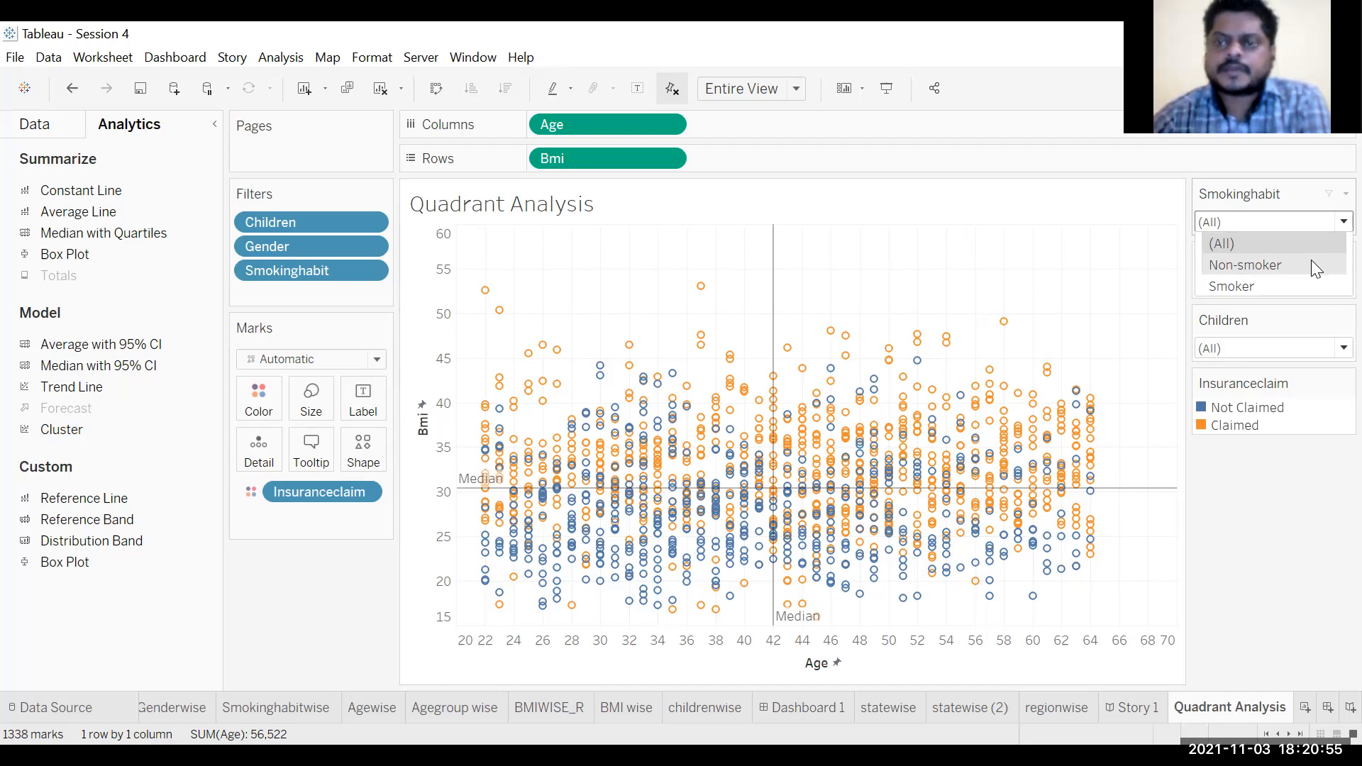
left_click(1311, 260)
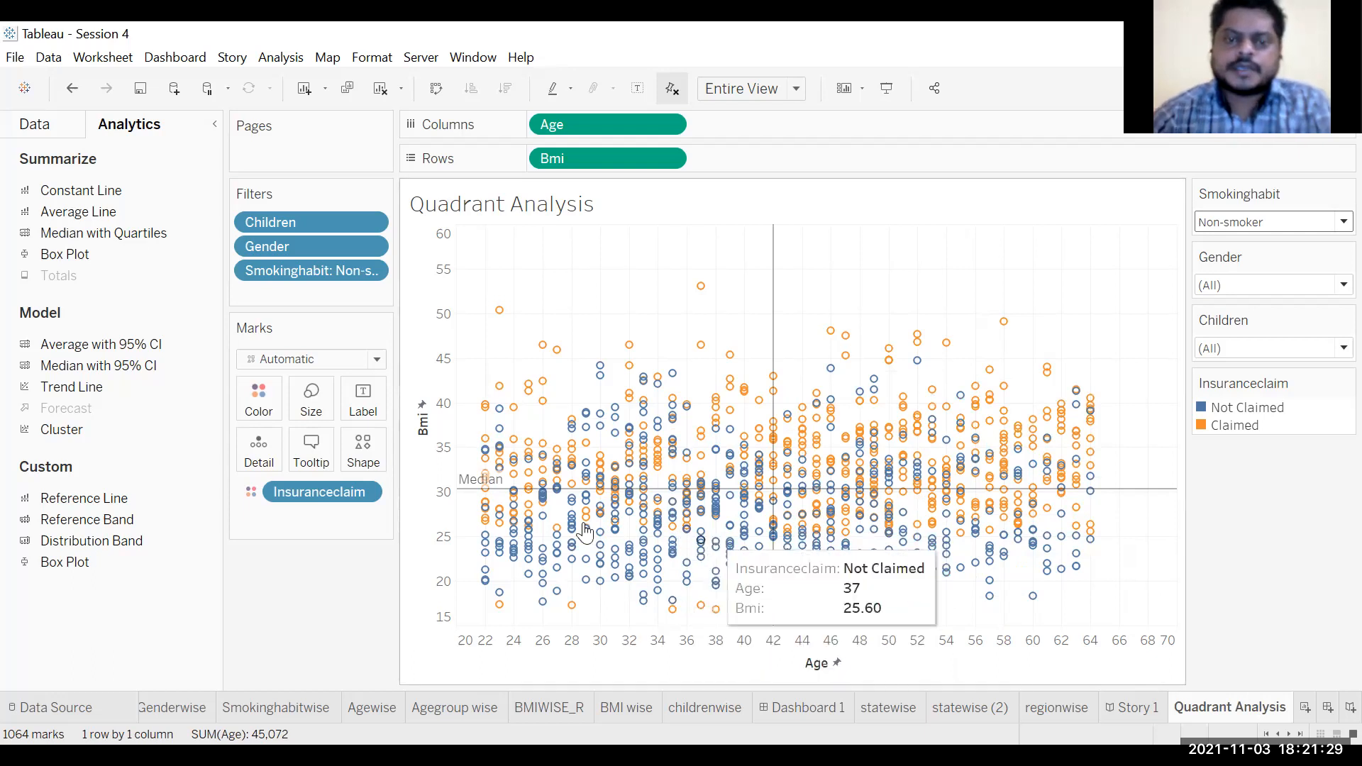
mouse_move(478, 503)
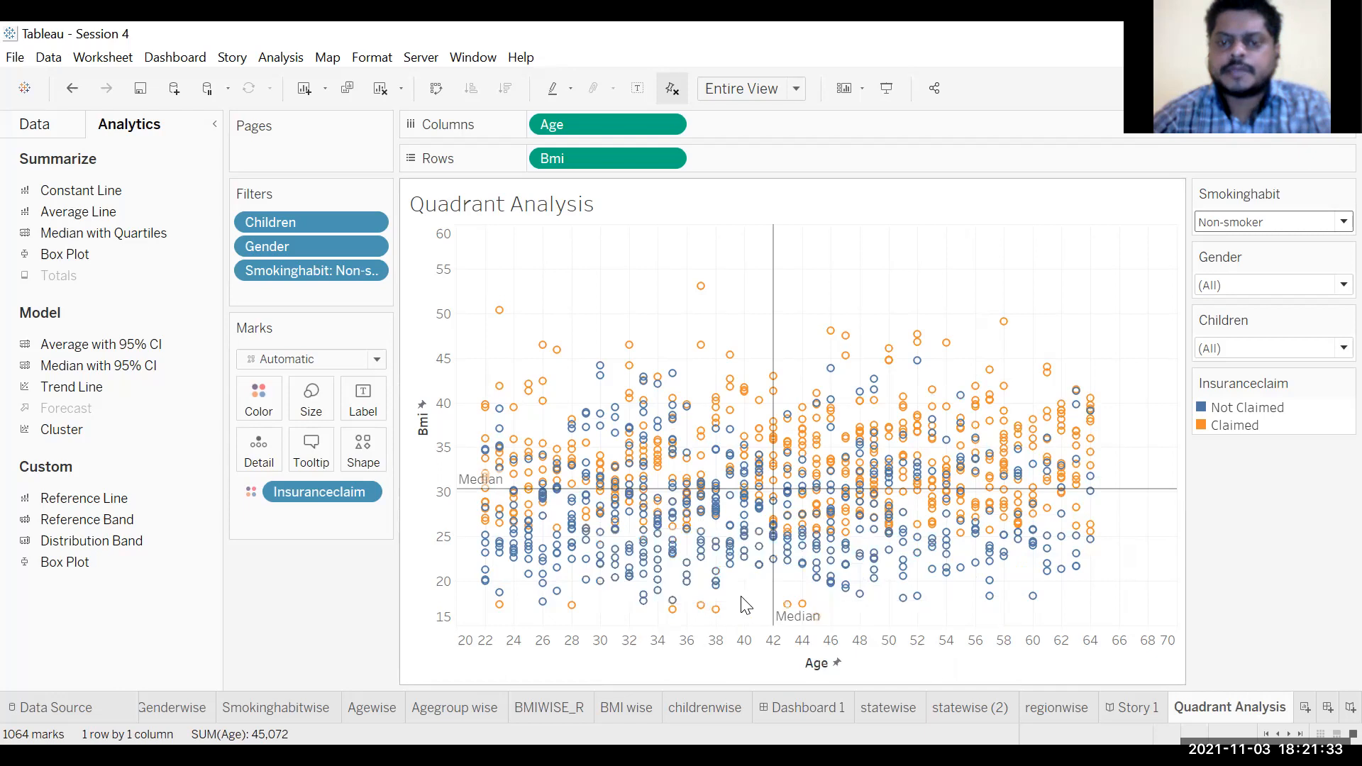
mouse_move(770, 601)
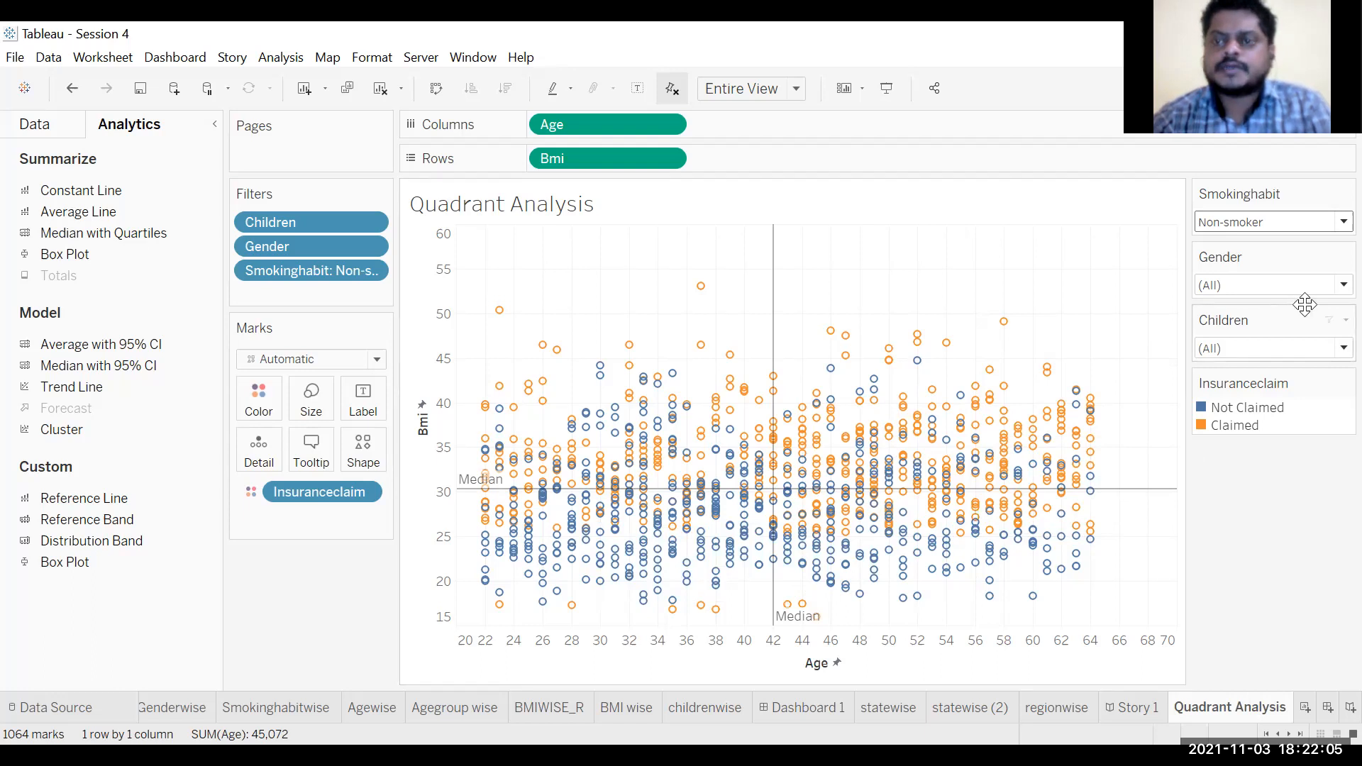
Compare the non-smoker scatter plot for Gender Female and Male, and set the Gender filter back to (All).
left_click(1329, 289)
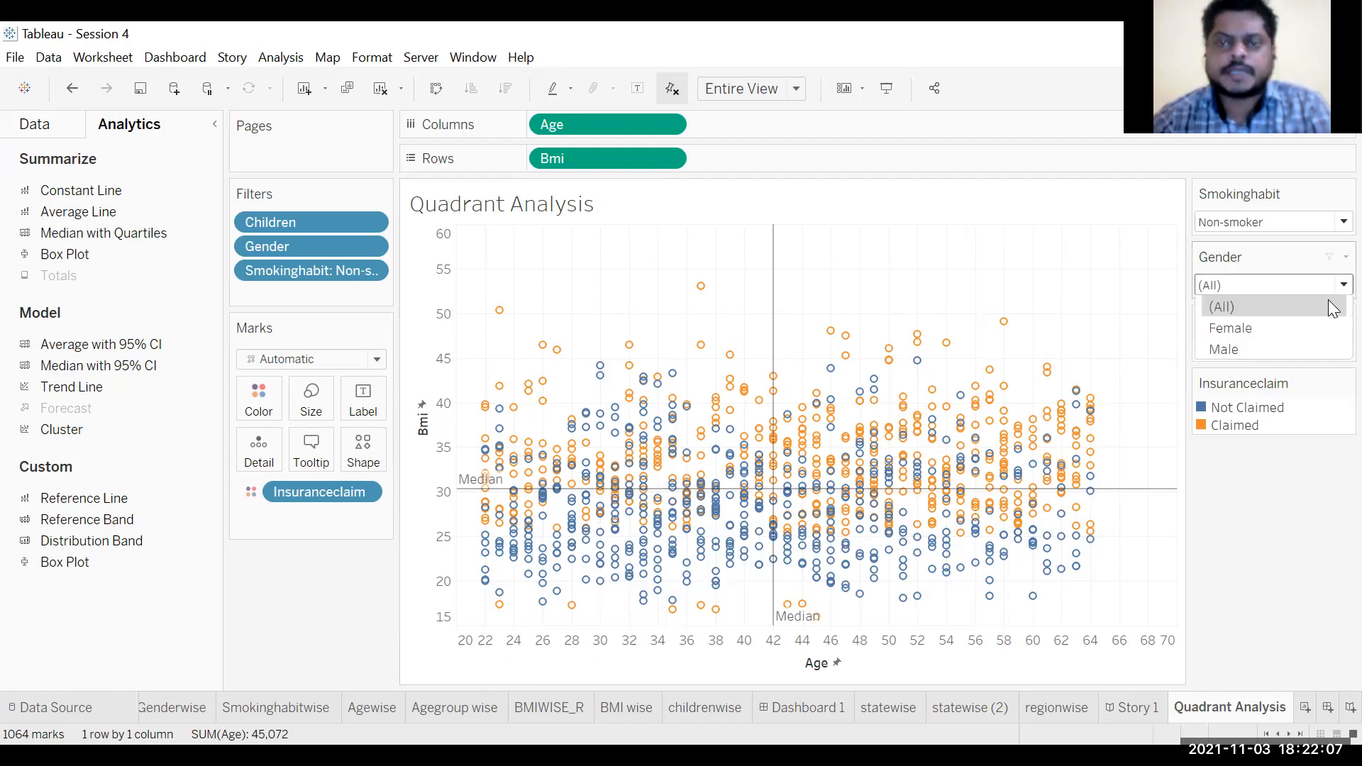
left_click(1292, 328)
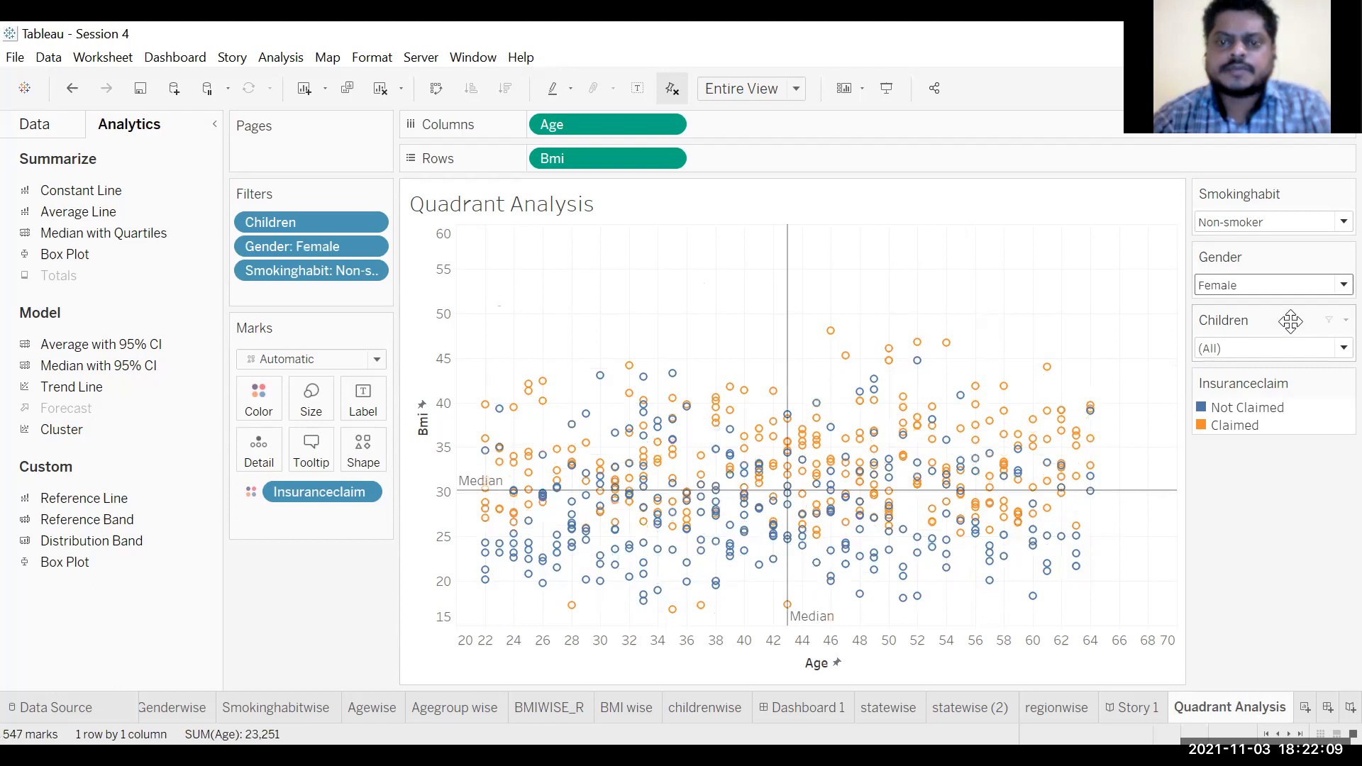
left_click(1332, 286)
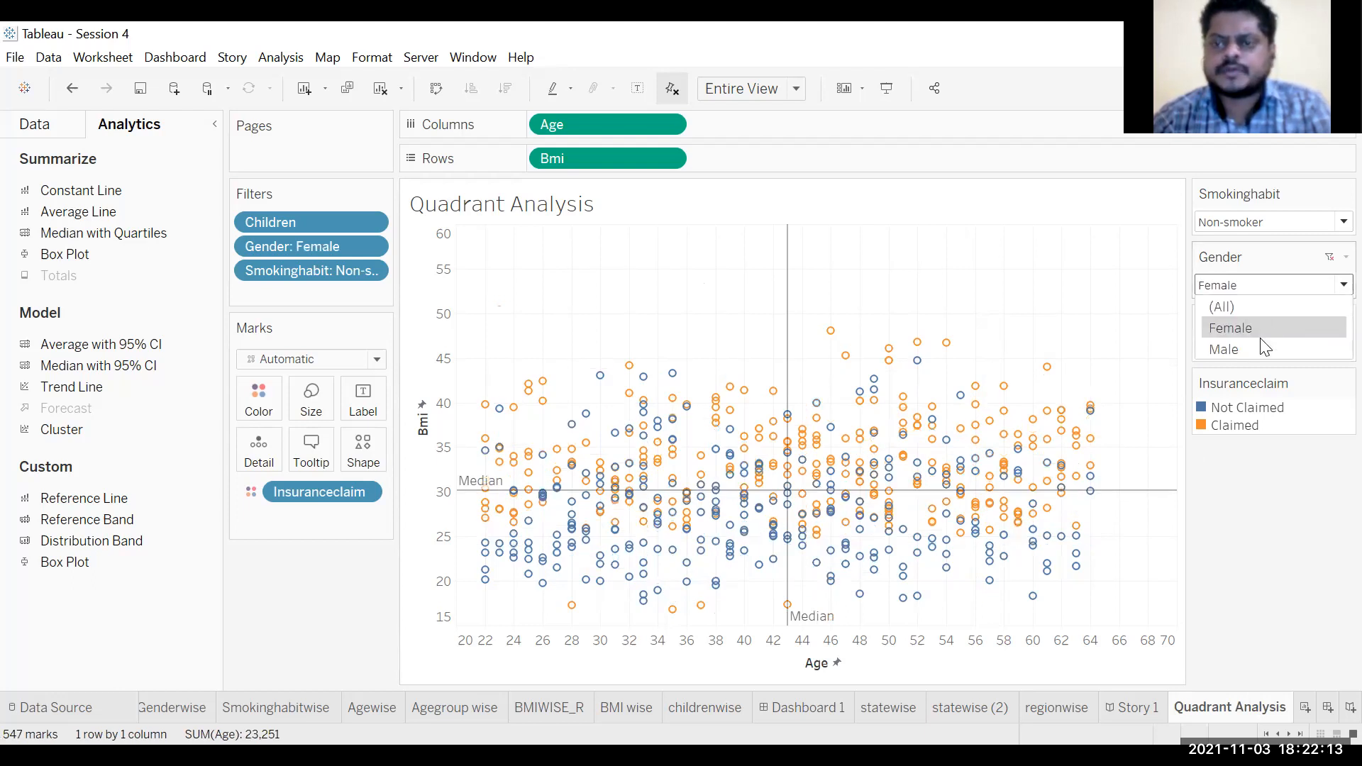
left_click(1260, 344)
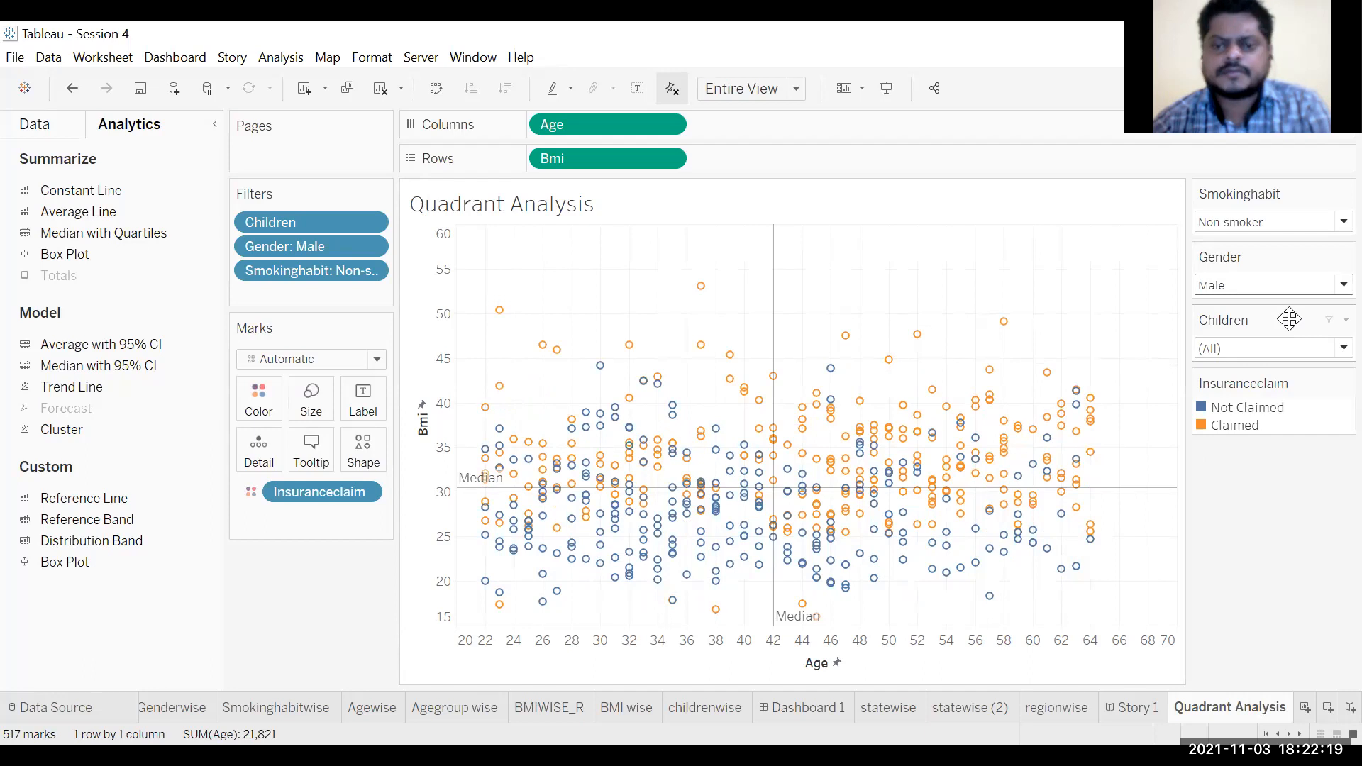
left_click(1334, 289)
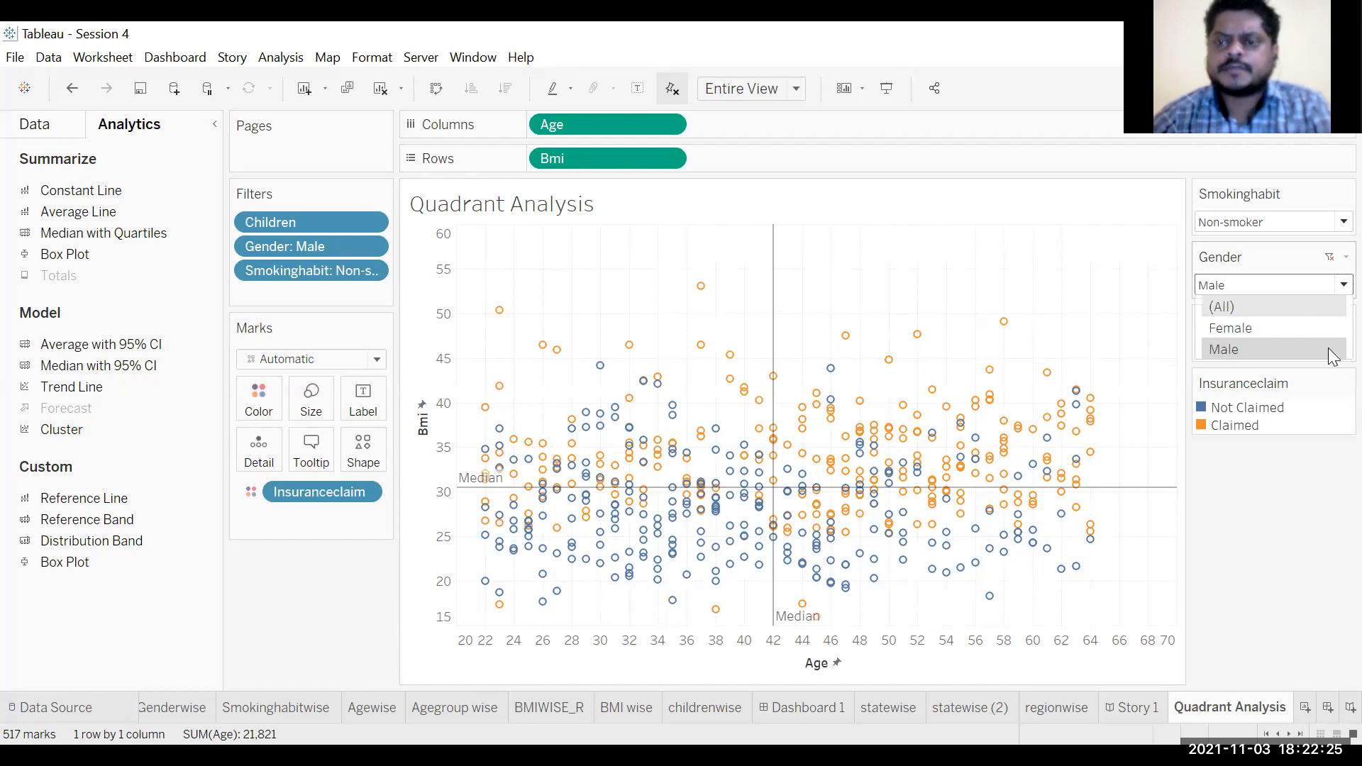
left_click(1222, 307)
Compare the non-smoker quadrants by setting the Children filter to 0, 1, 2 and 3 in turn.
left_click(1344, 348)
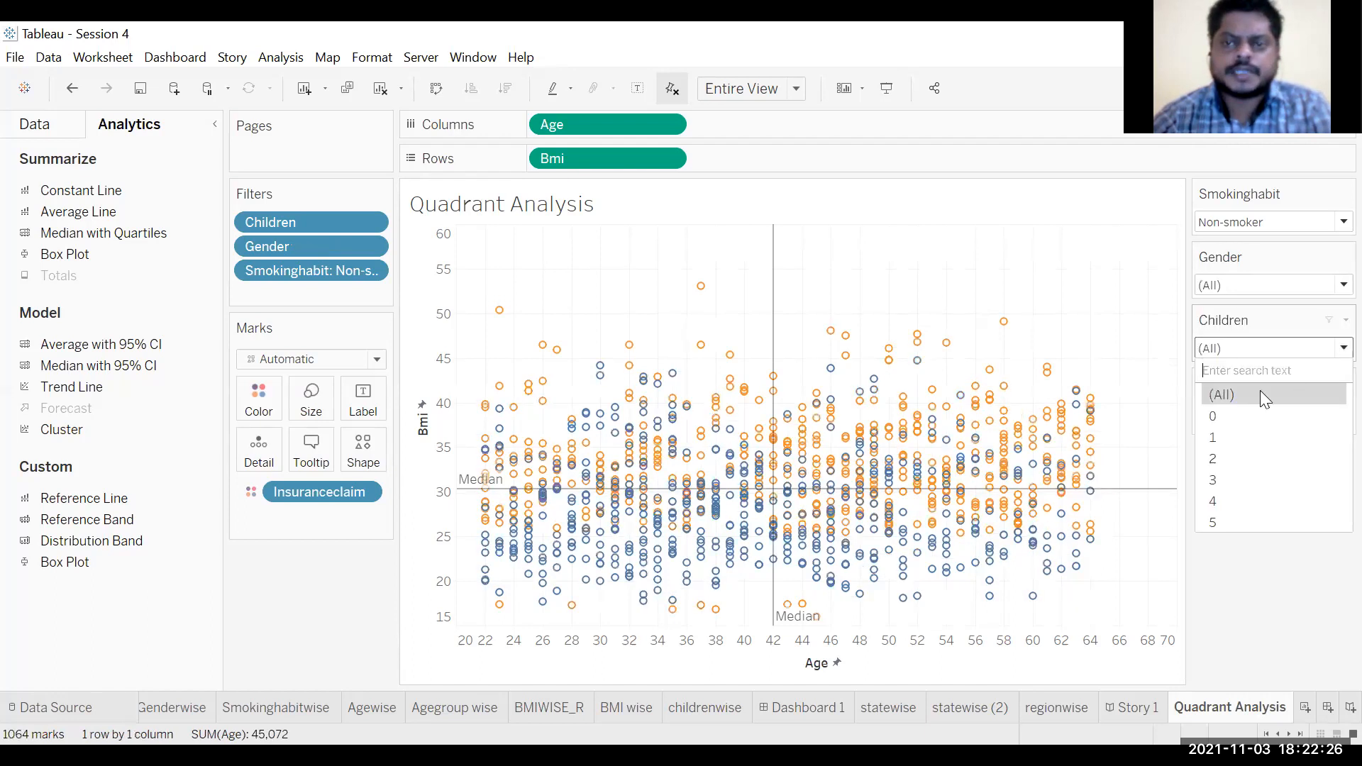
left_click(1244, 425)
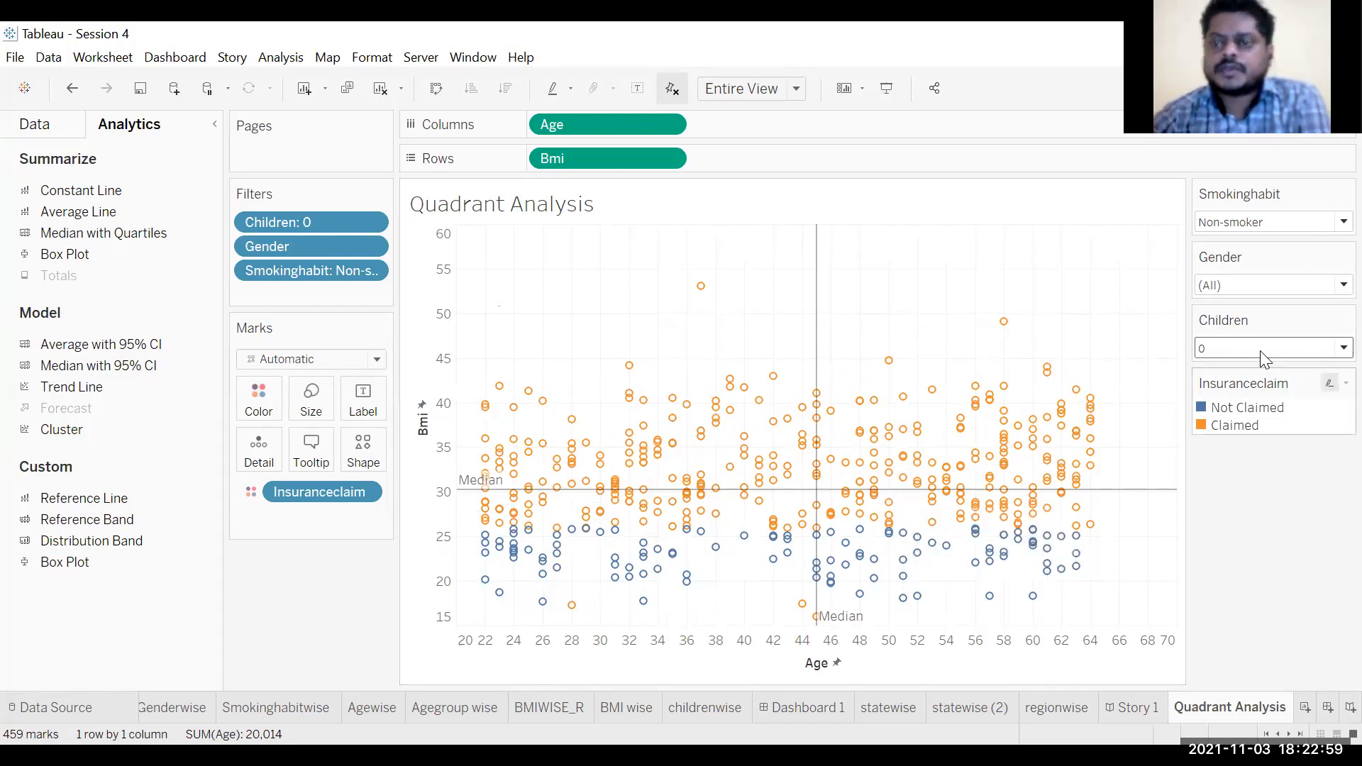
left_click(1334, 351)
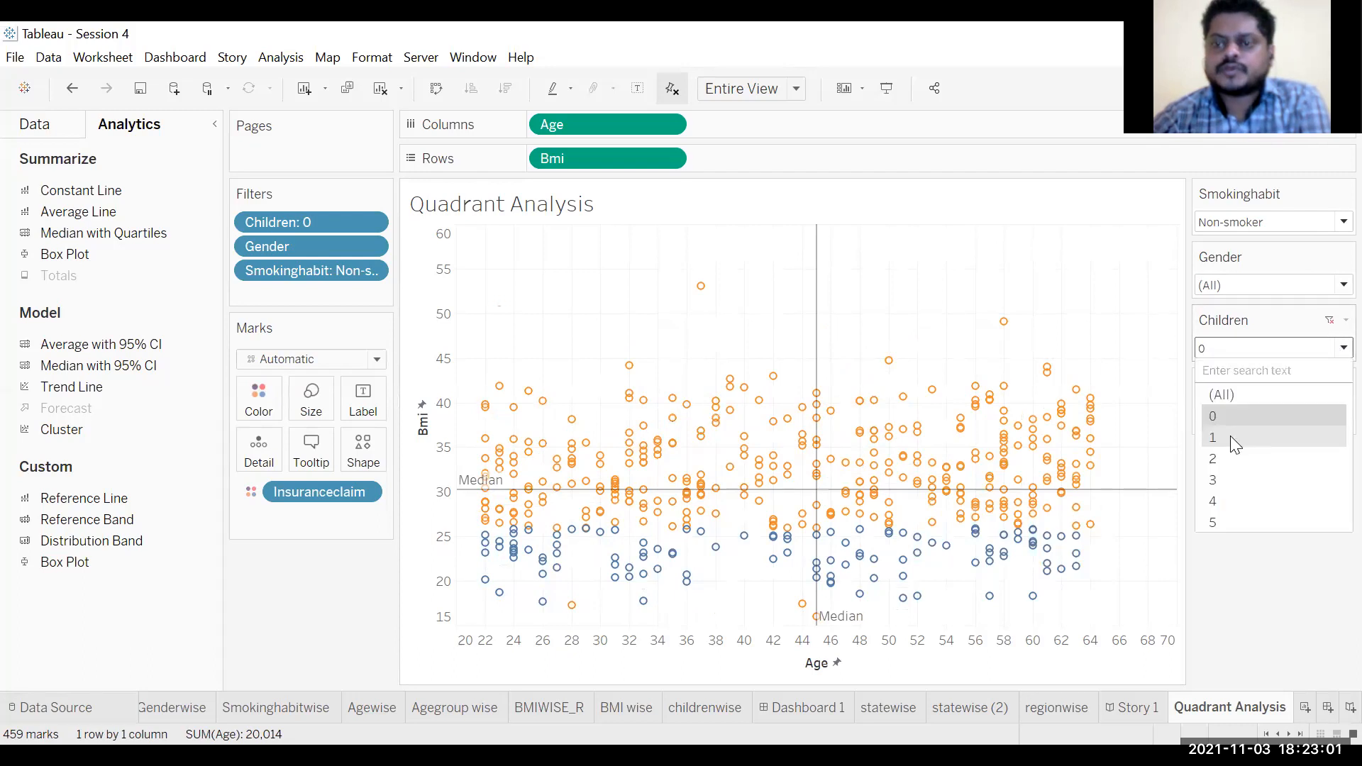
left_click(1231, 435)
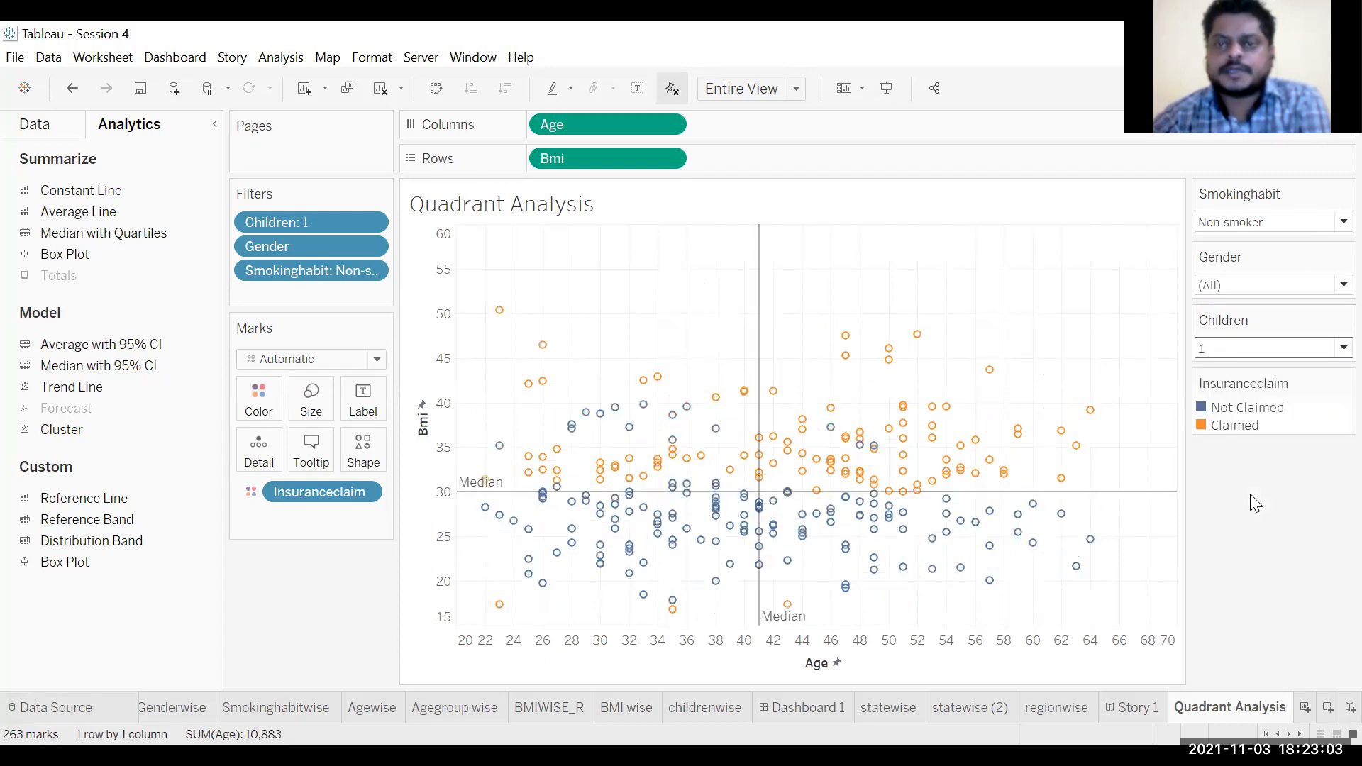
left_click(1335, 350)
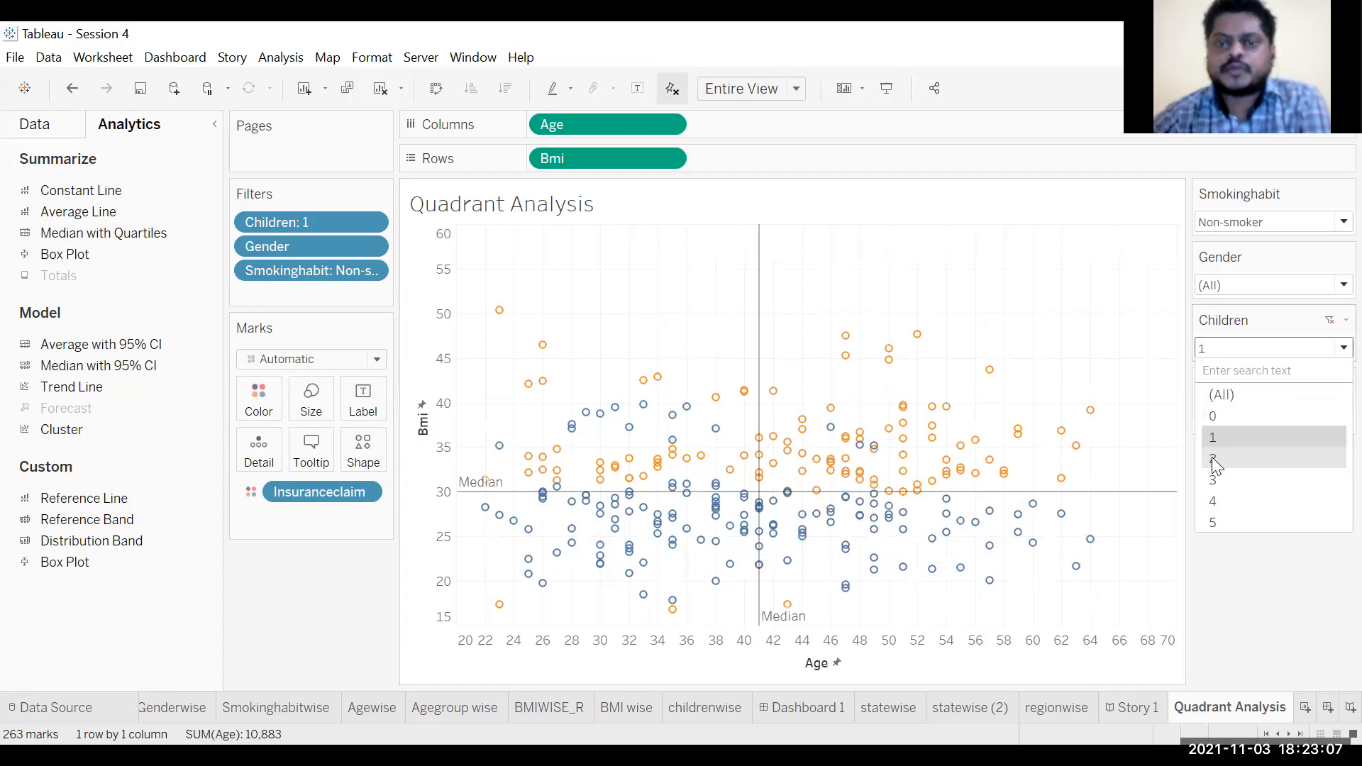
left_click(1213, 459)
left_click(1341, 349)
left_click(1256, 473)
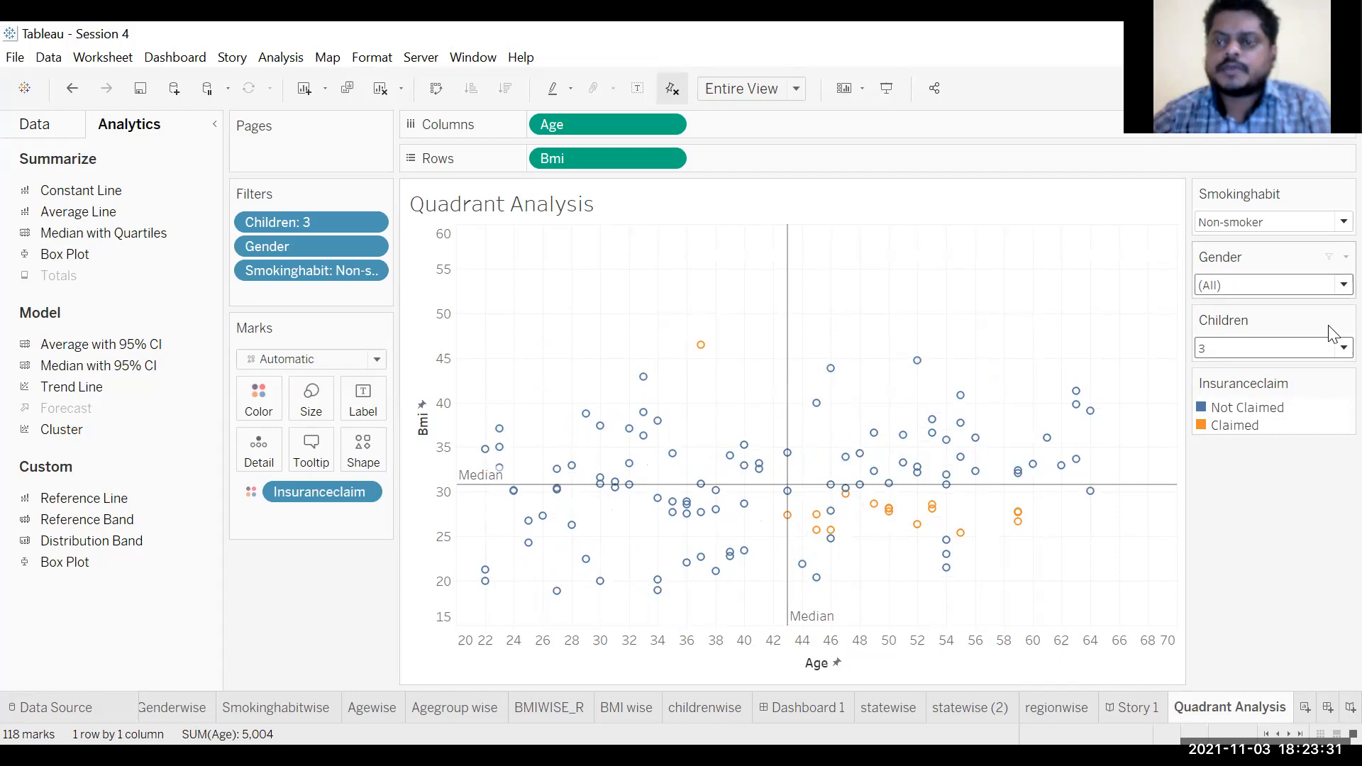
View the non-smoker quadrants for Children 4 and 5, and return the Children filter to 3.
left_click(1336, 349)
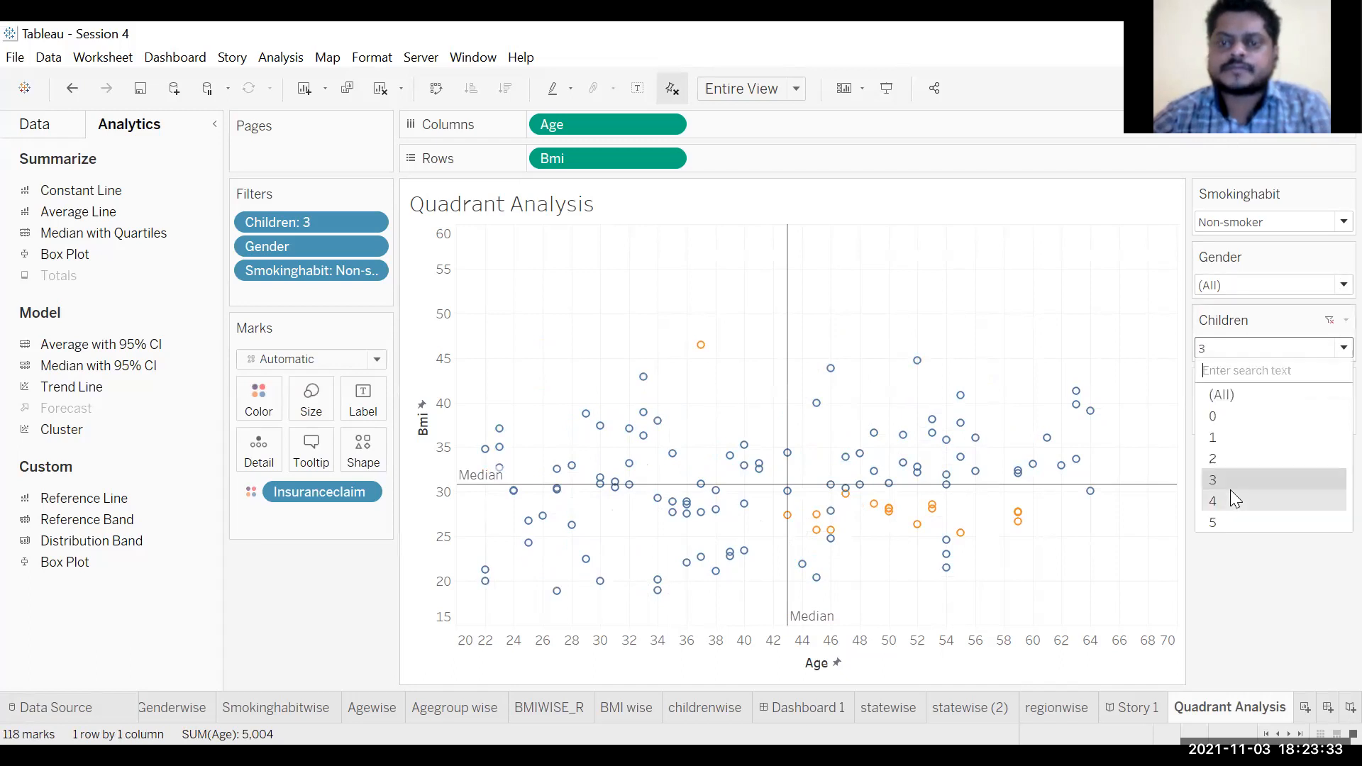
left_click(1232, 495)
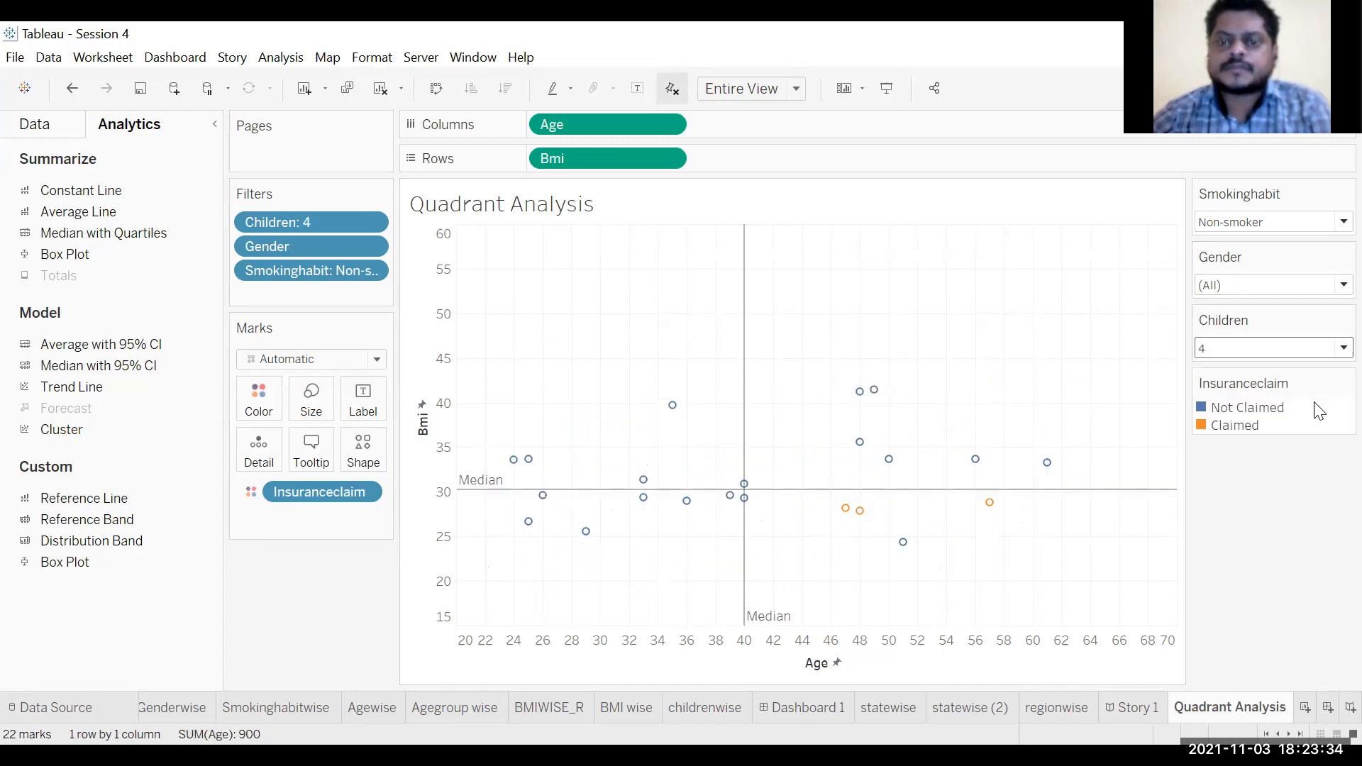
left_click(1339, 349)
left_click(1257, 522)
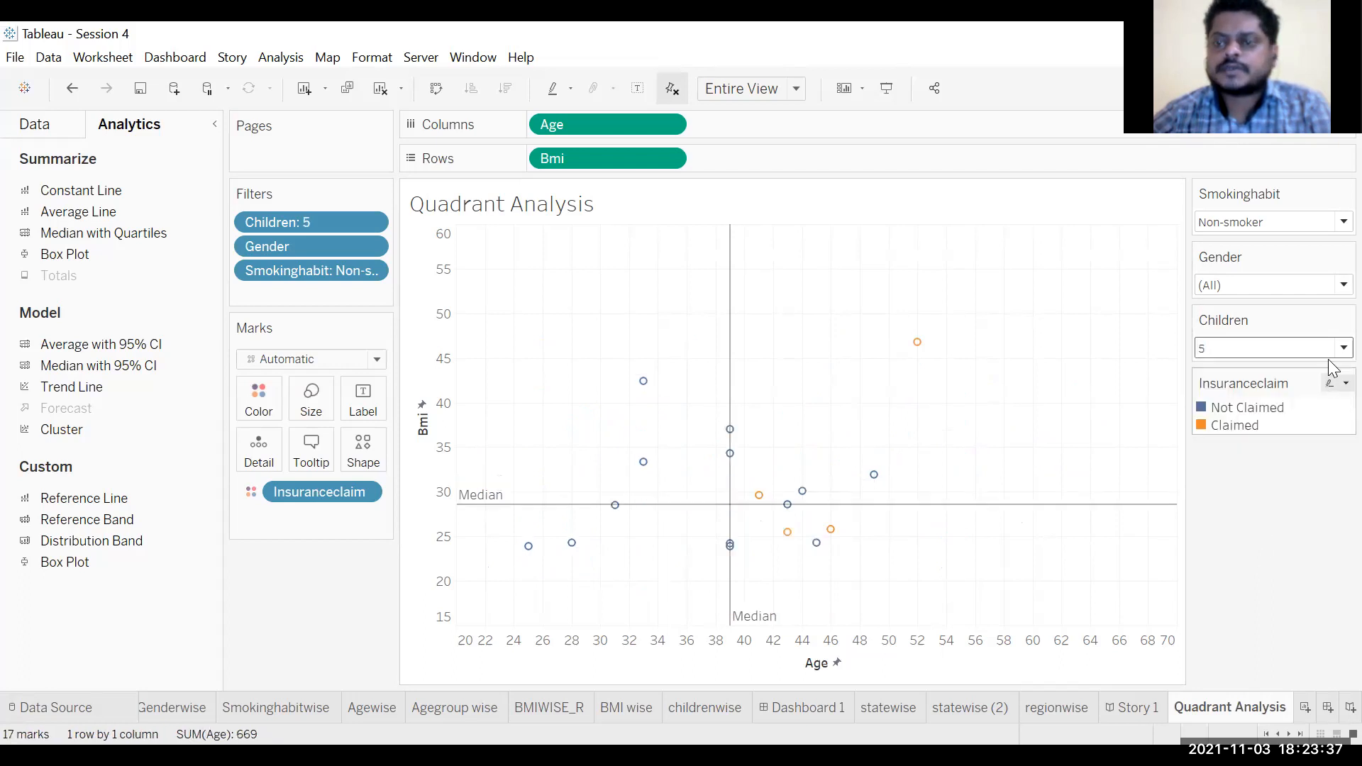
left_click(1339, 349)
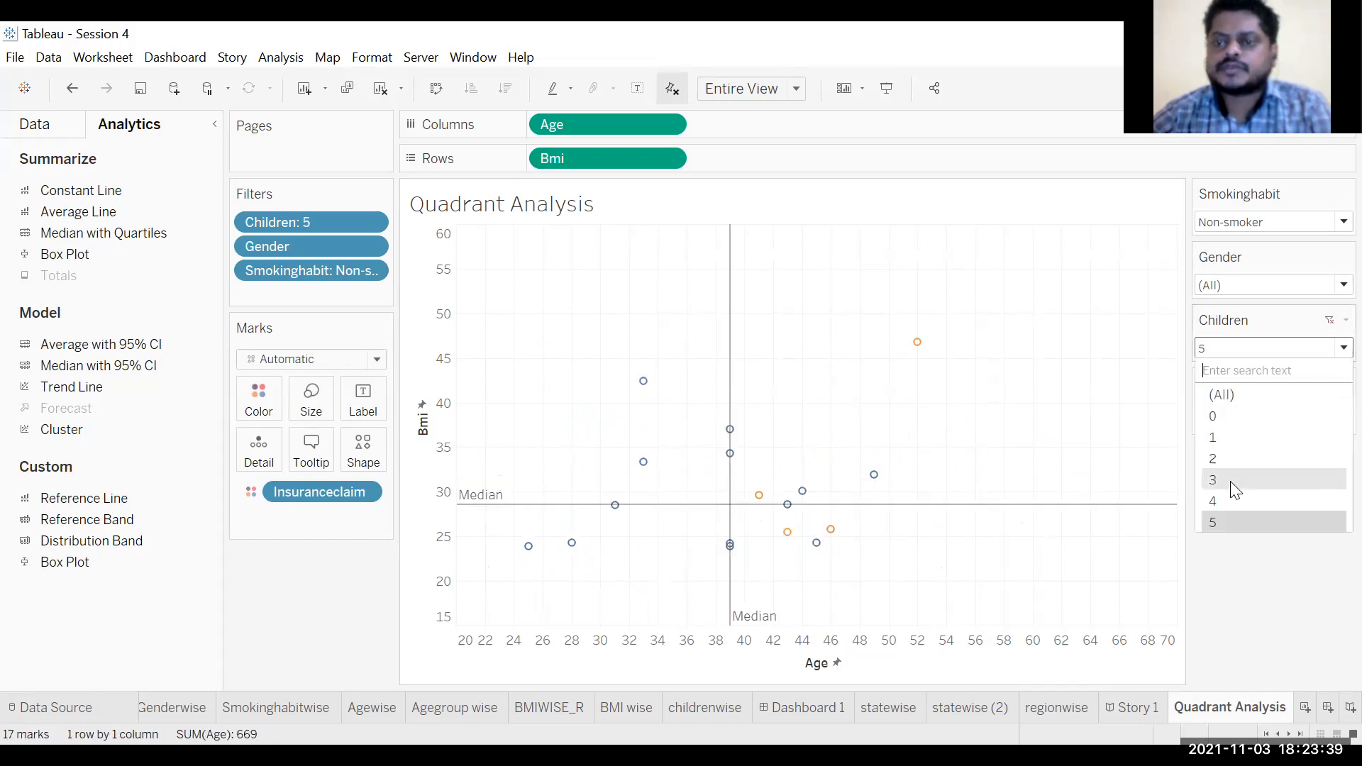
left_click(1230, 484)
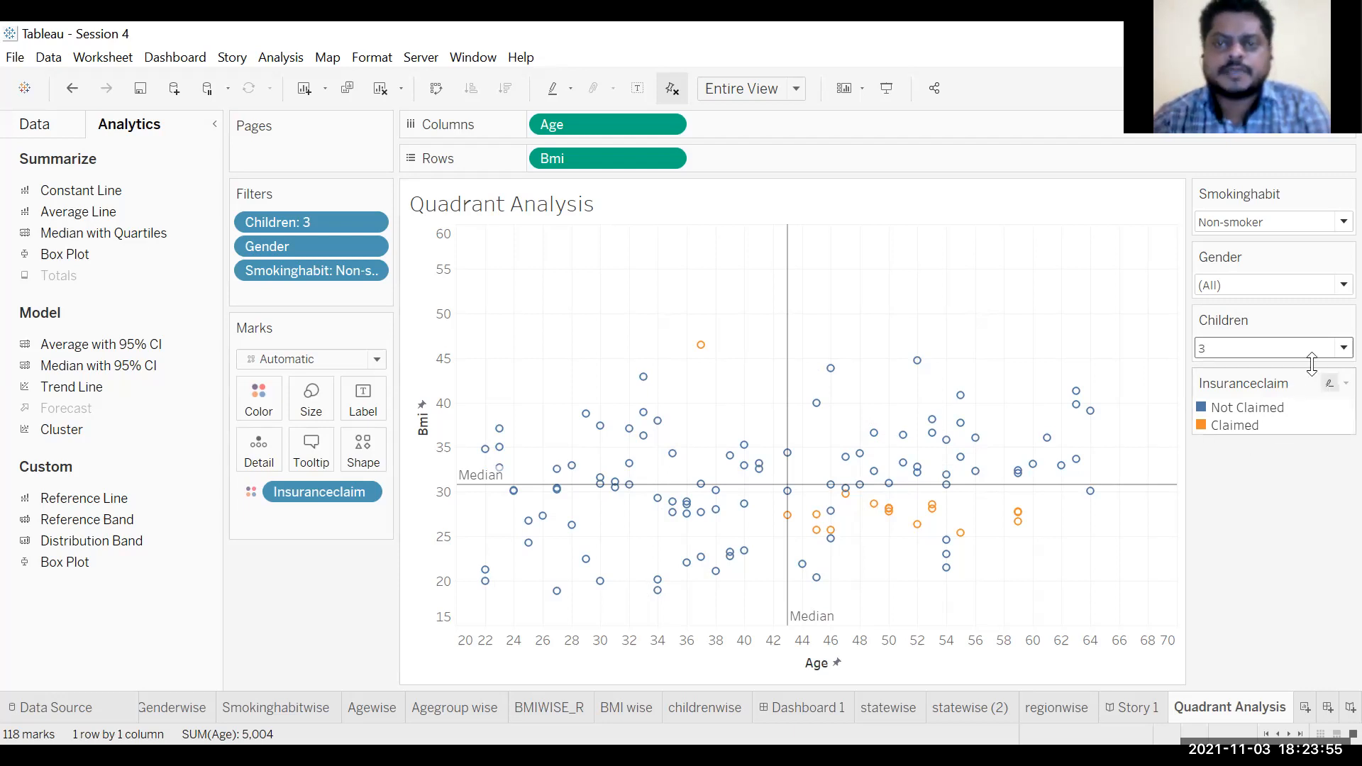
Set the Smokinghabit filter to Smoker and Children to (All), and inspect the marks around the median lines.
left_click(1299, 223)
left_click(1268, 287)
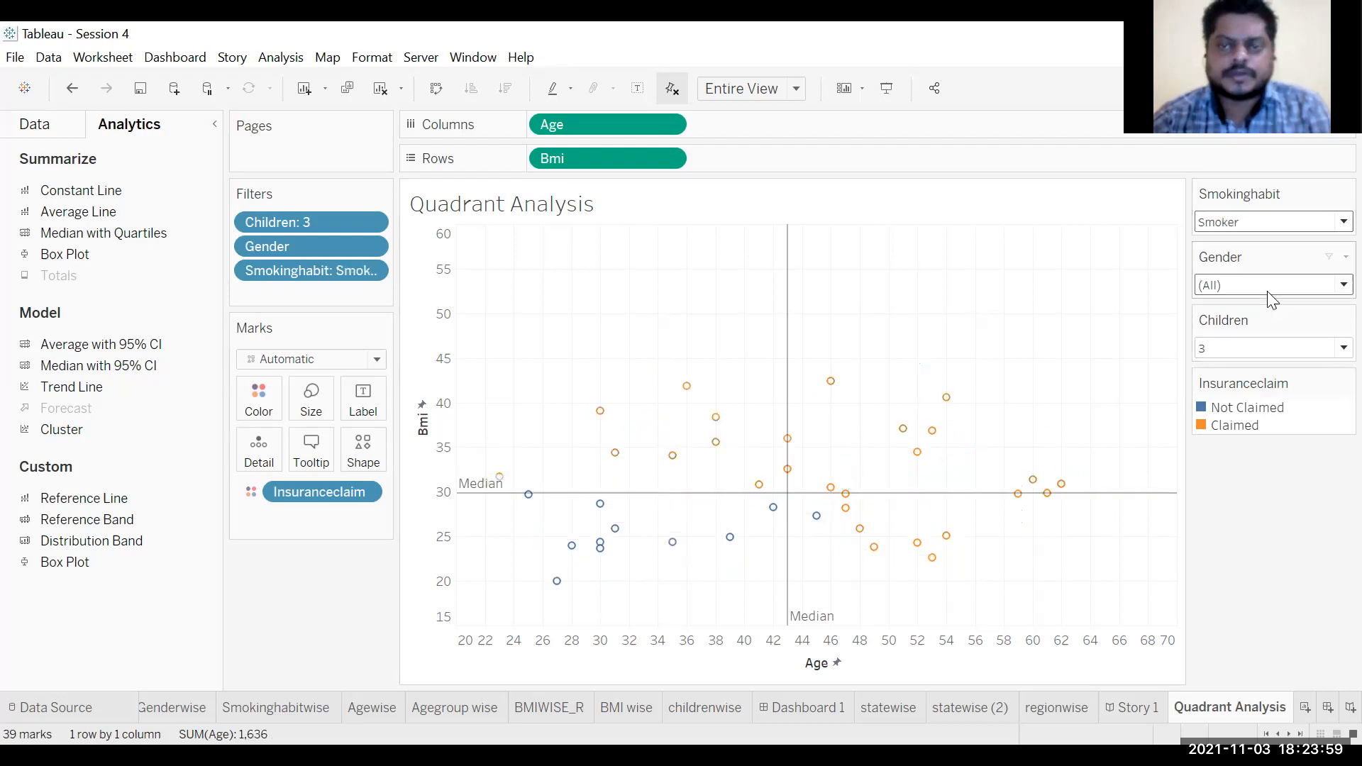
left_click(1333, 356)
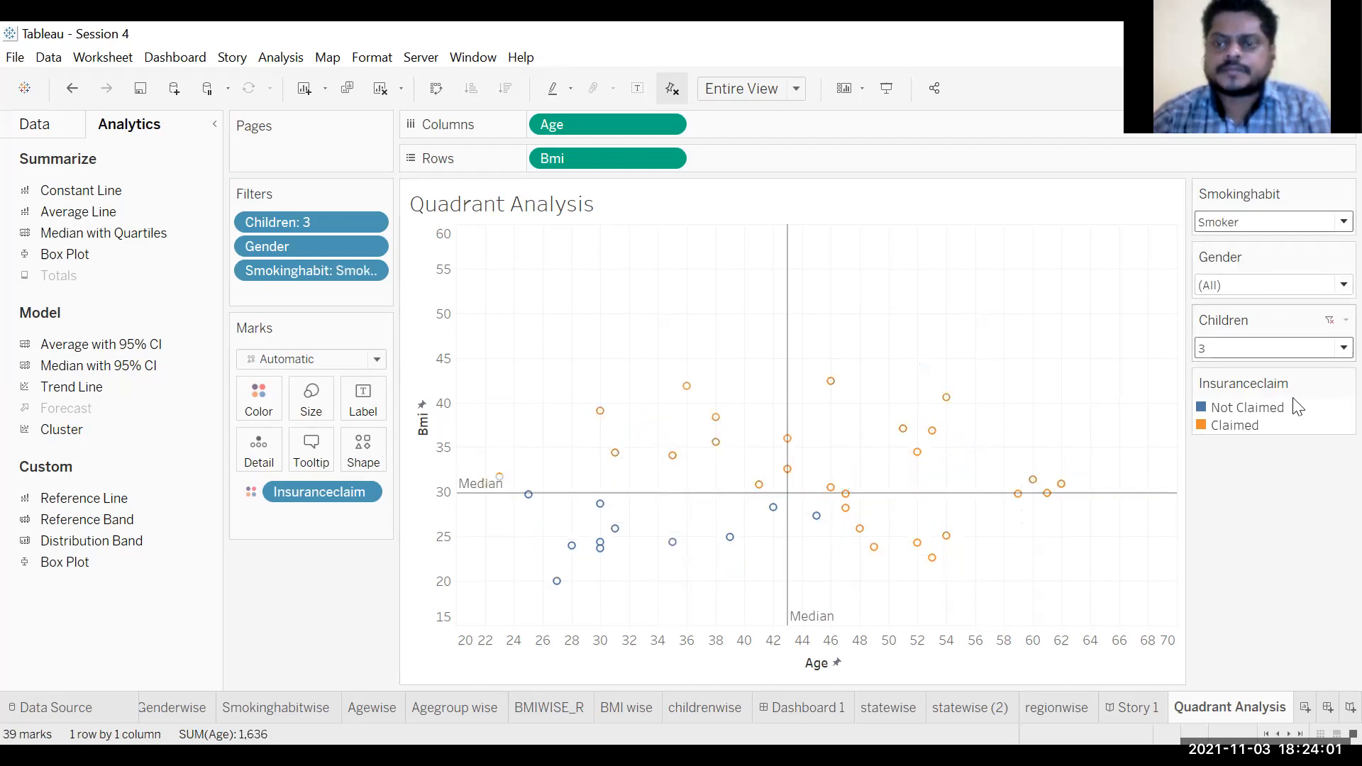
left_click(1297, 397)
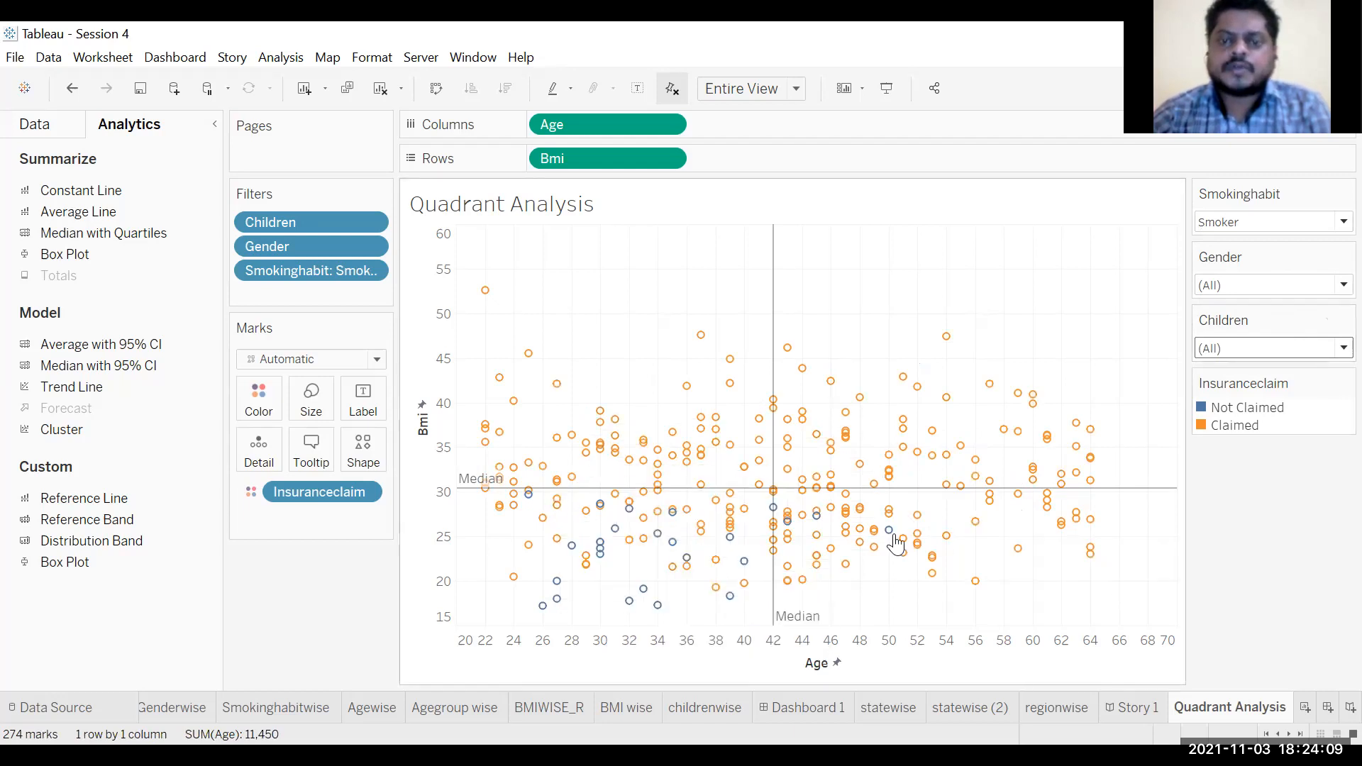
mouse_move(771, 465)
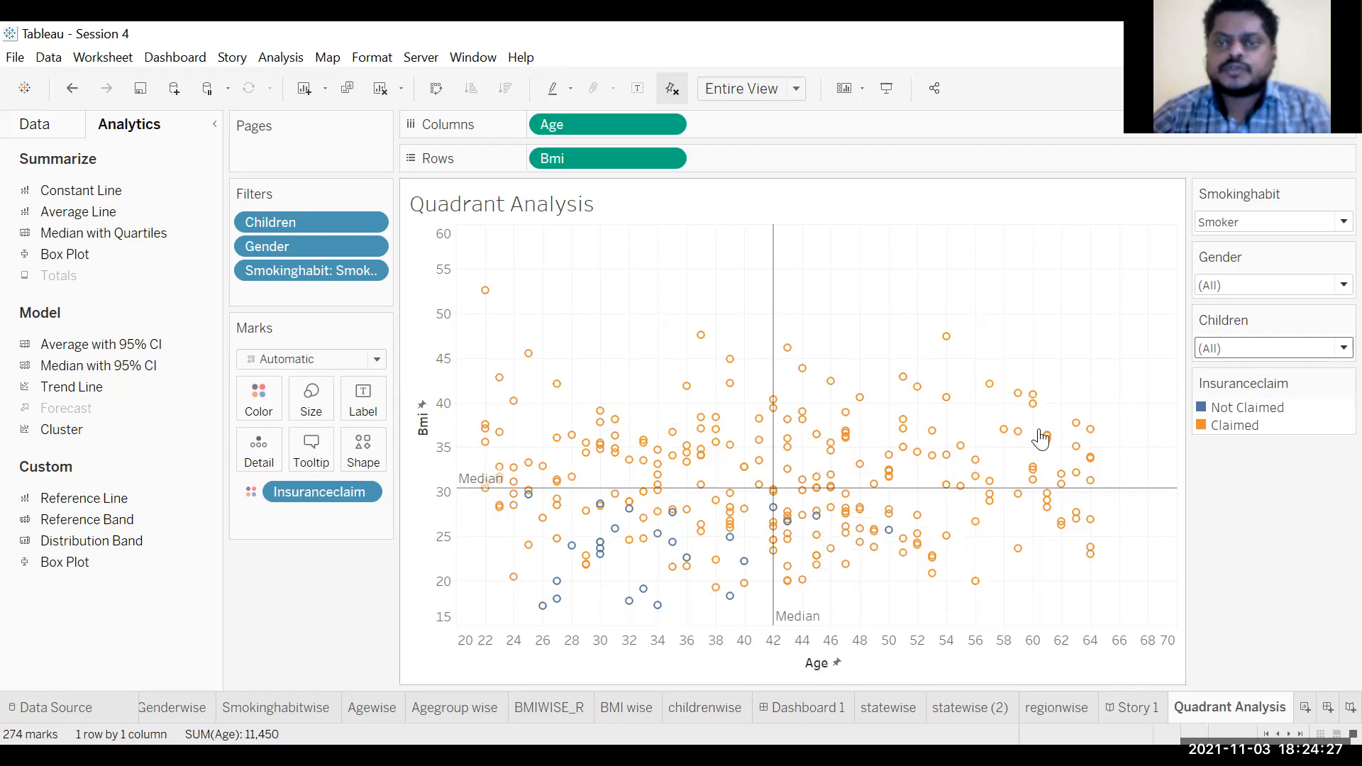
mouse_move(1041, 438)
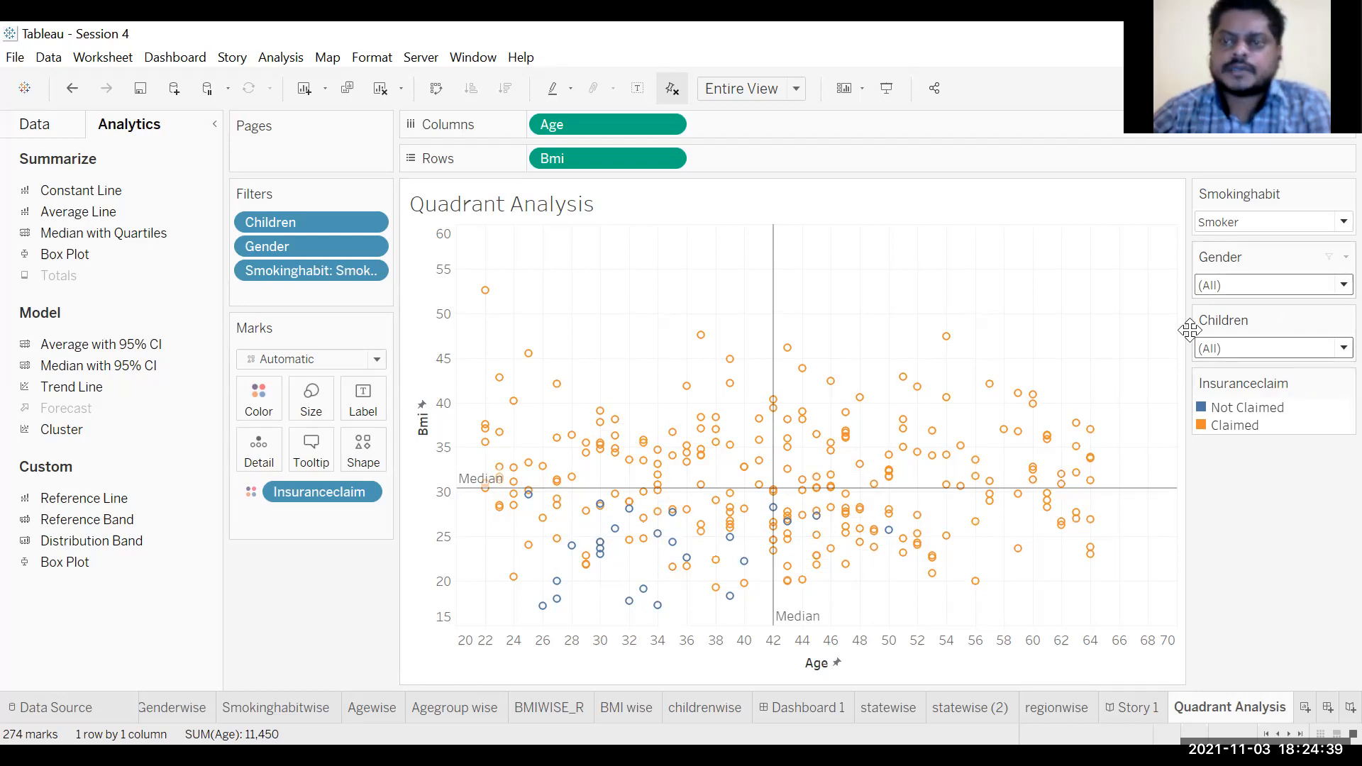
mouse_move(600, 562)
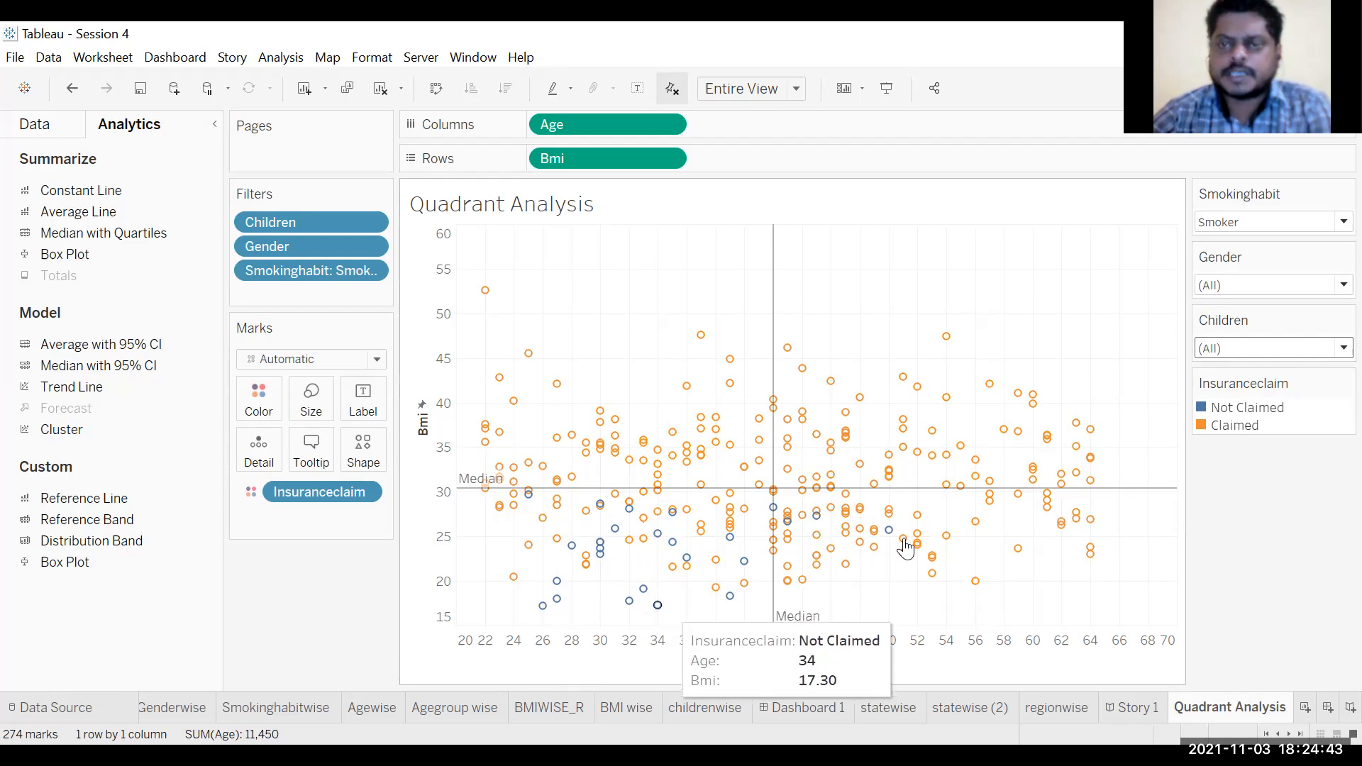
Step the Children filter through 5, 4 and 3 for smokers and inspect the Not Claimed marks.
left_click(1335, 347)
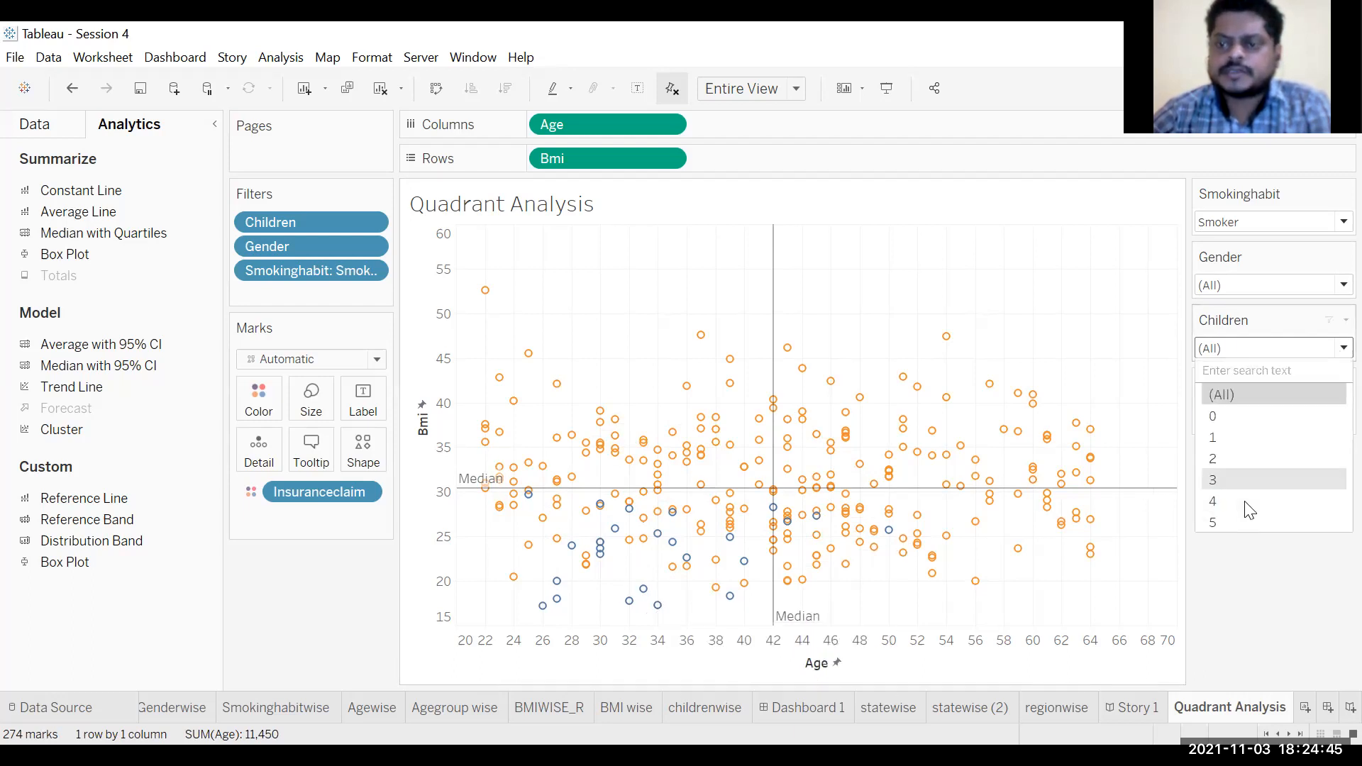
left_click(1239, 522)
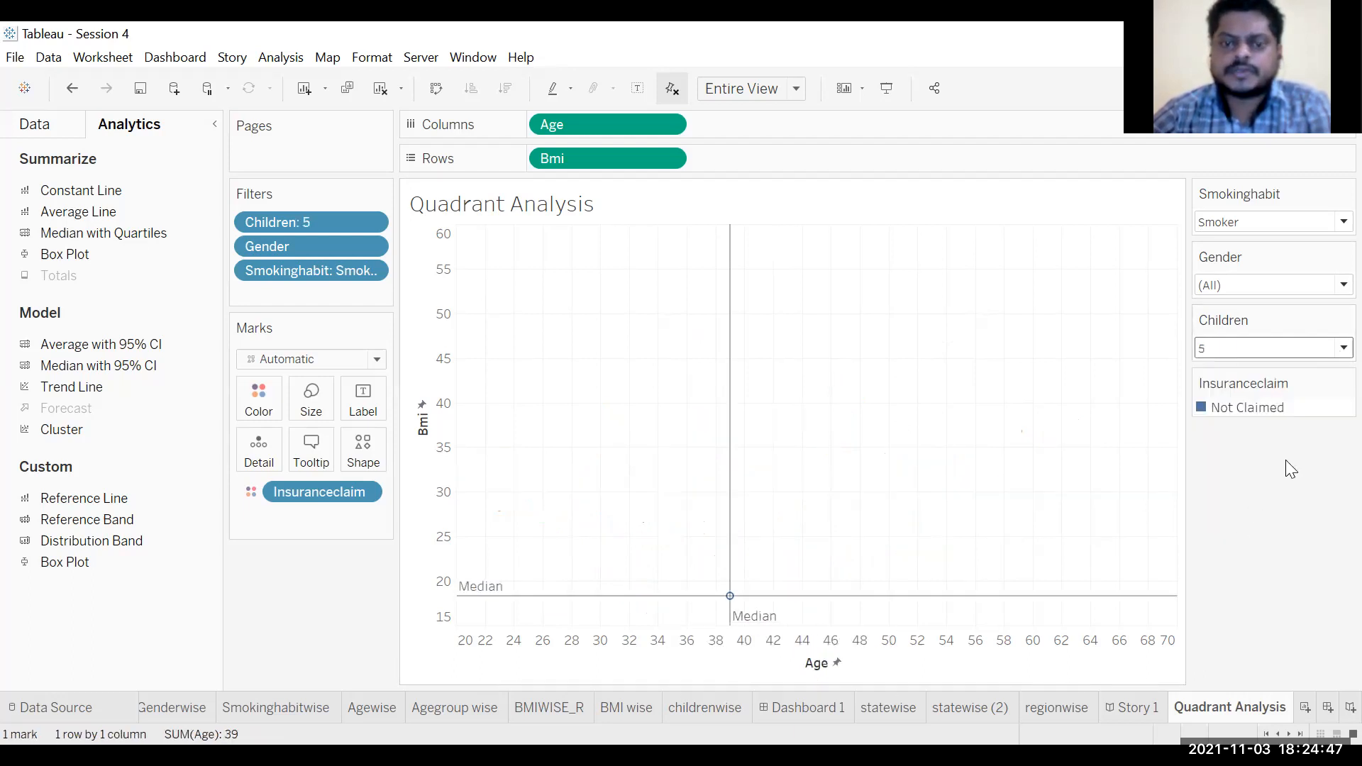
left_click(1333, 347)
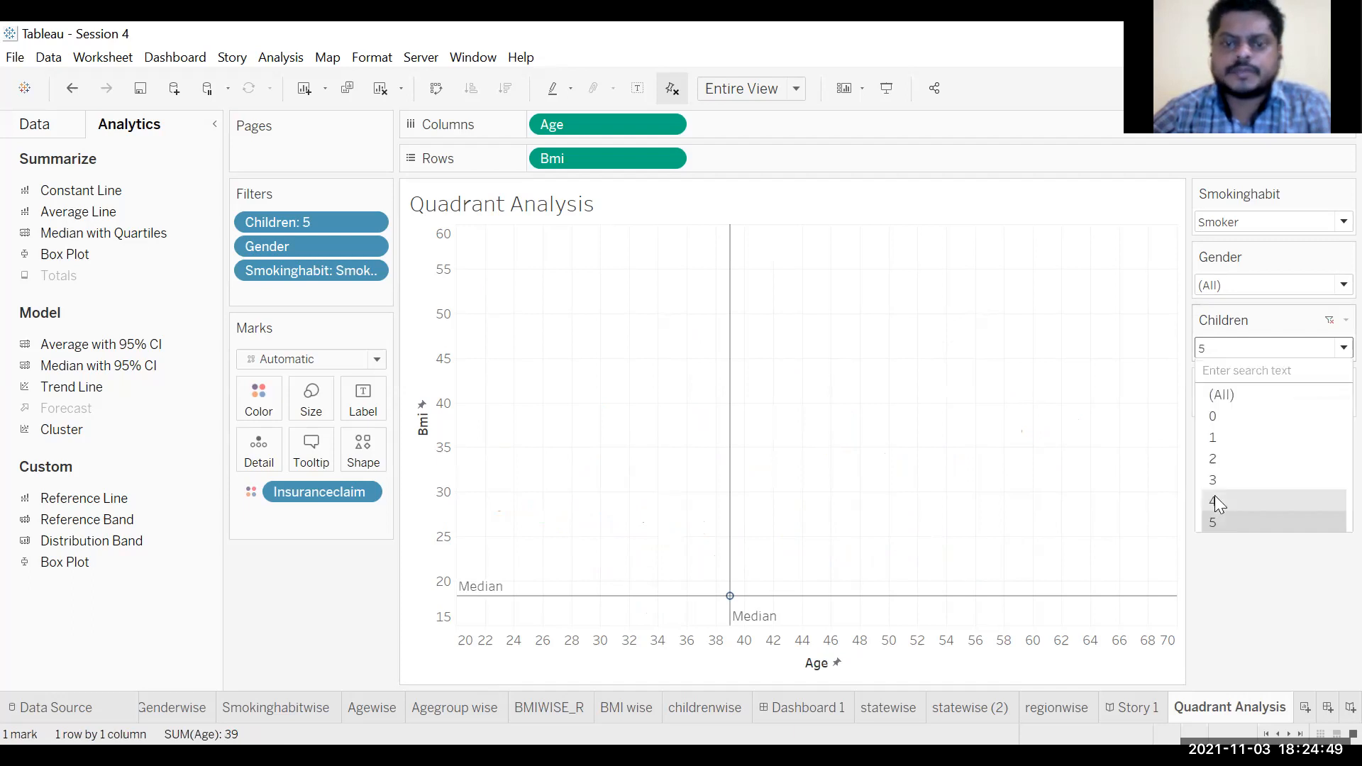
left_click(1215, 495)
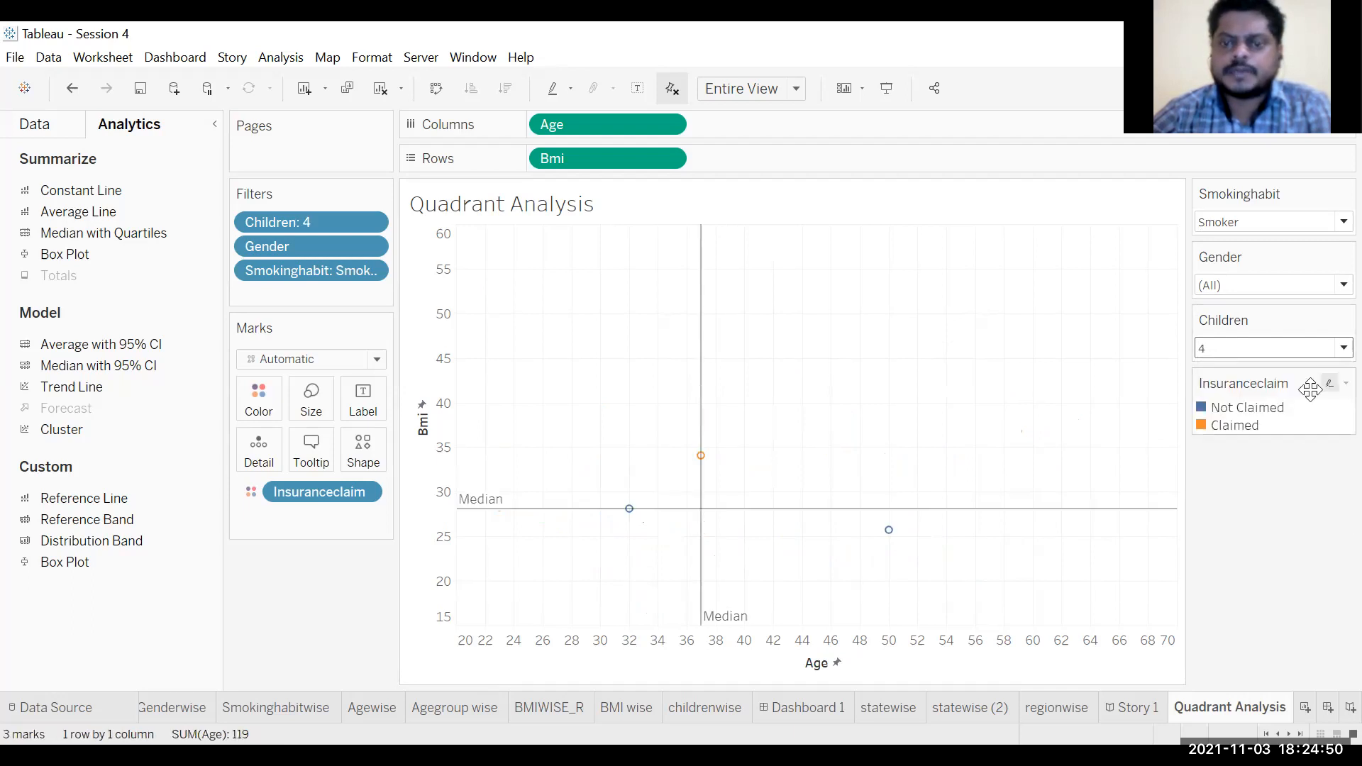
left_click(1333, 347)
left_click(1225, 482)
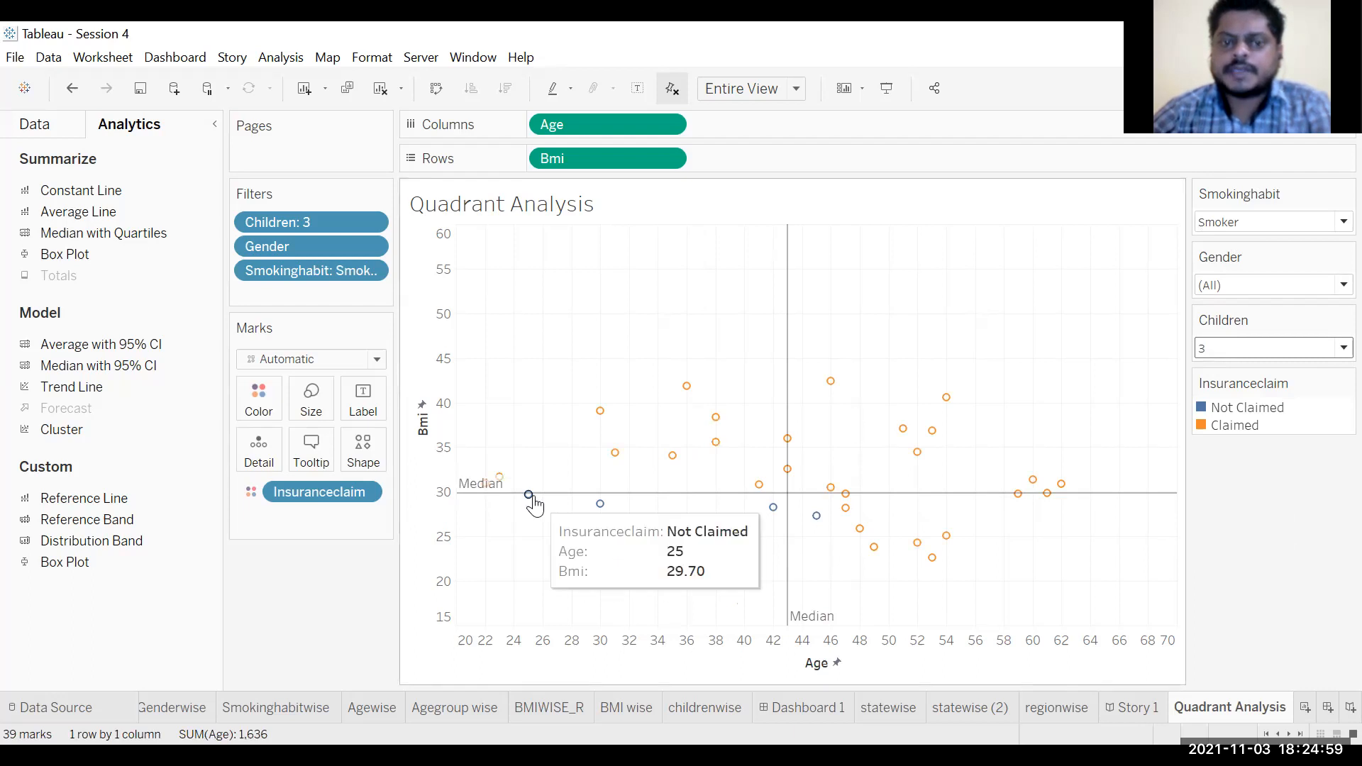
mouse_move(503, 498)
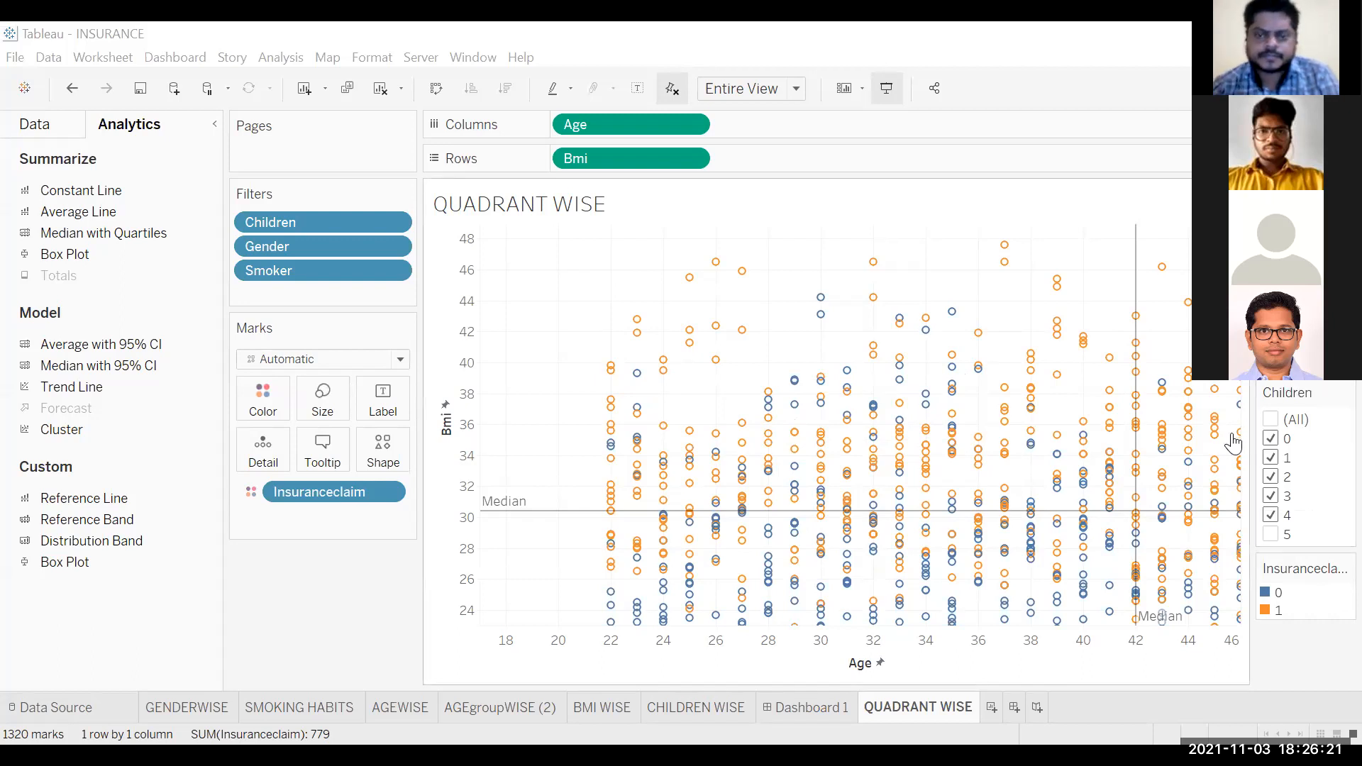
mouse_move(1132, 283)
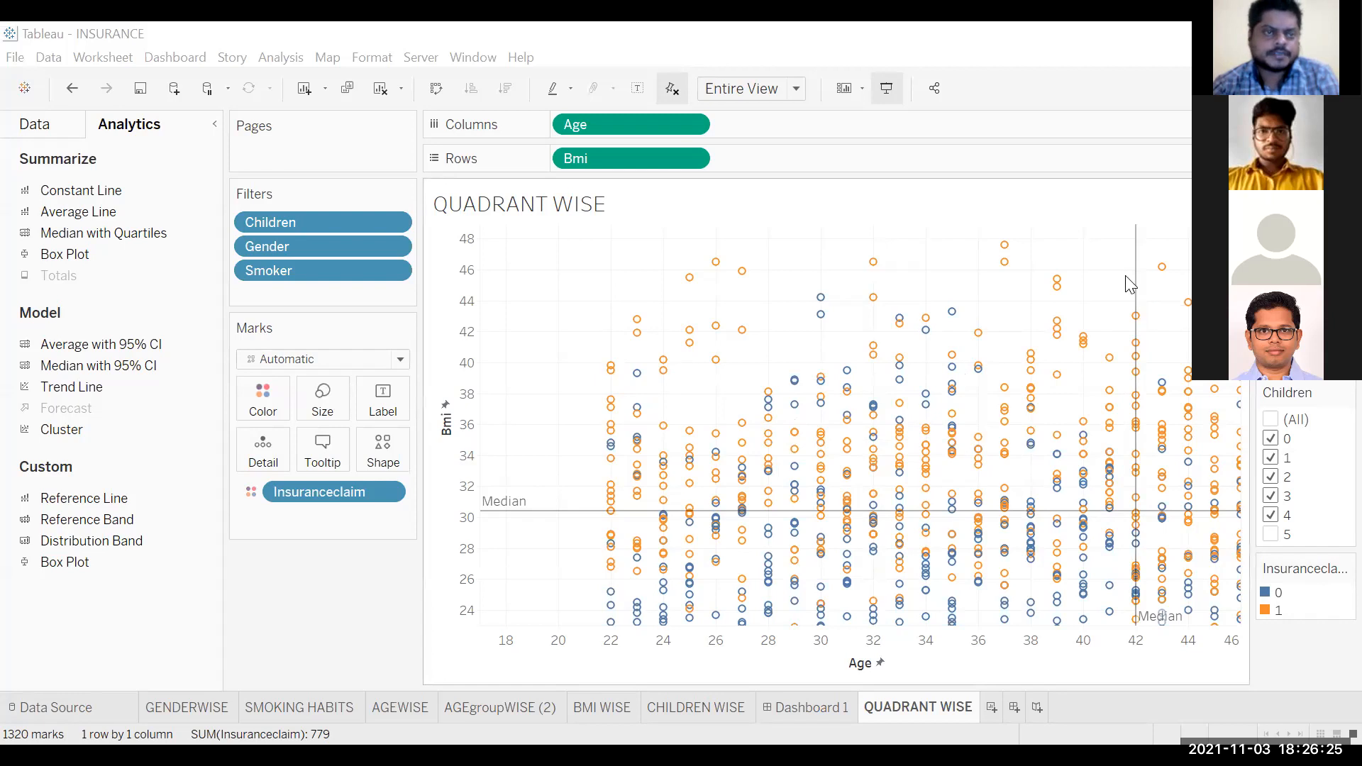
right_click(866, 664)
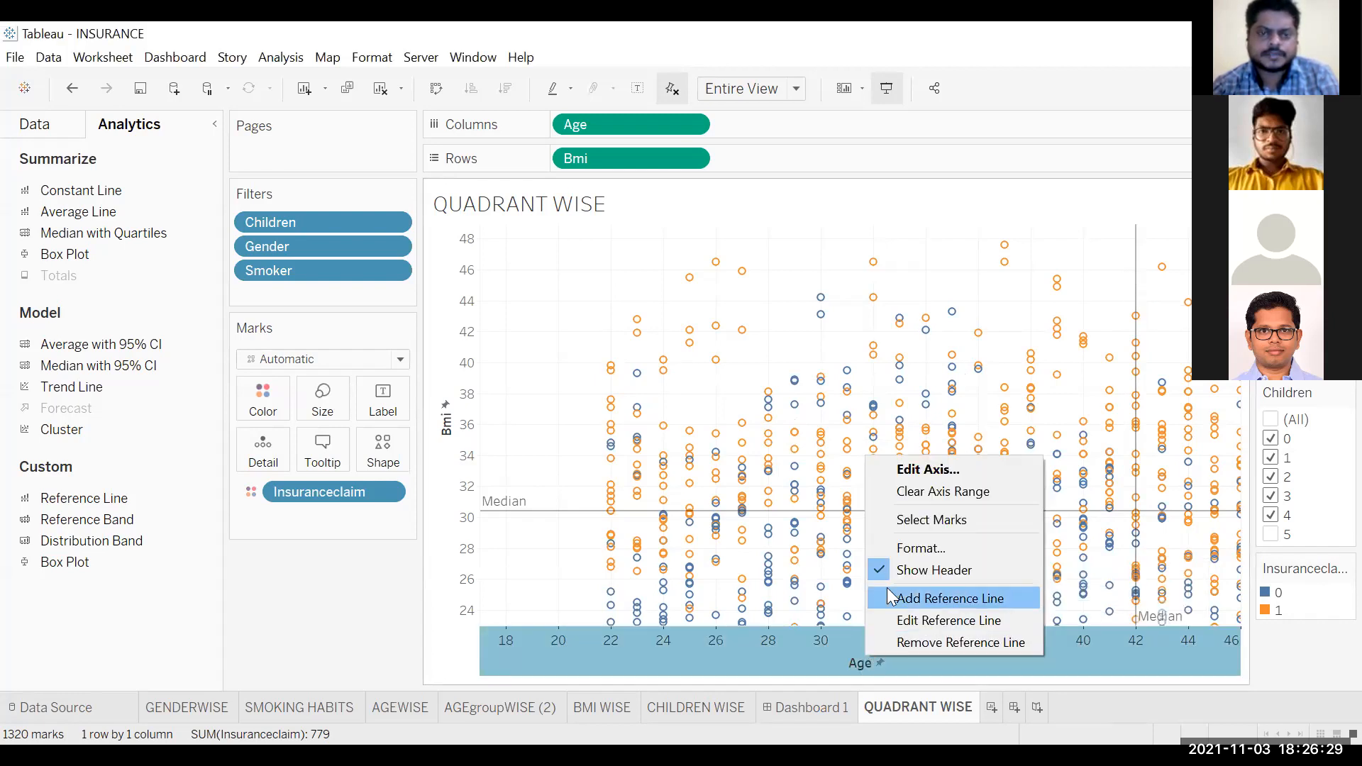
left_click(891, 469)
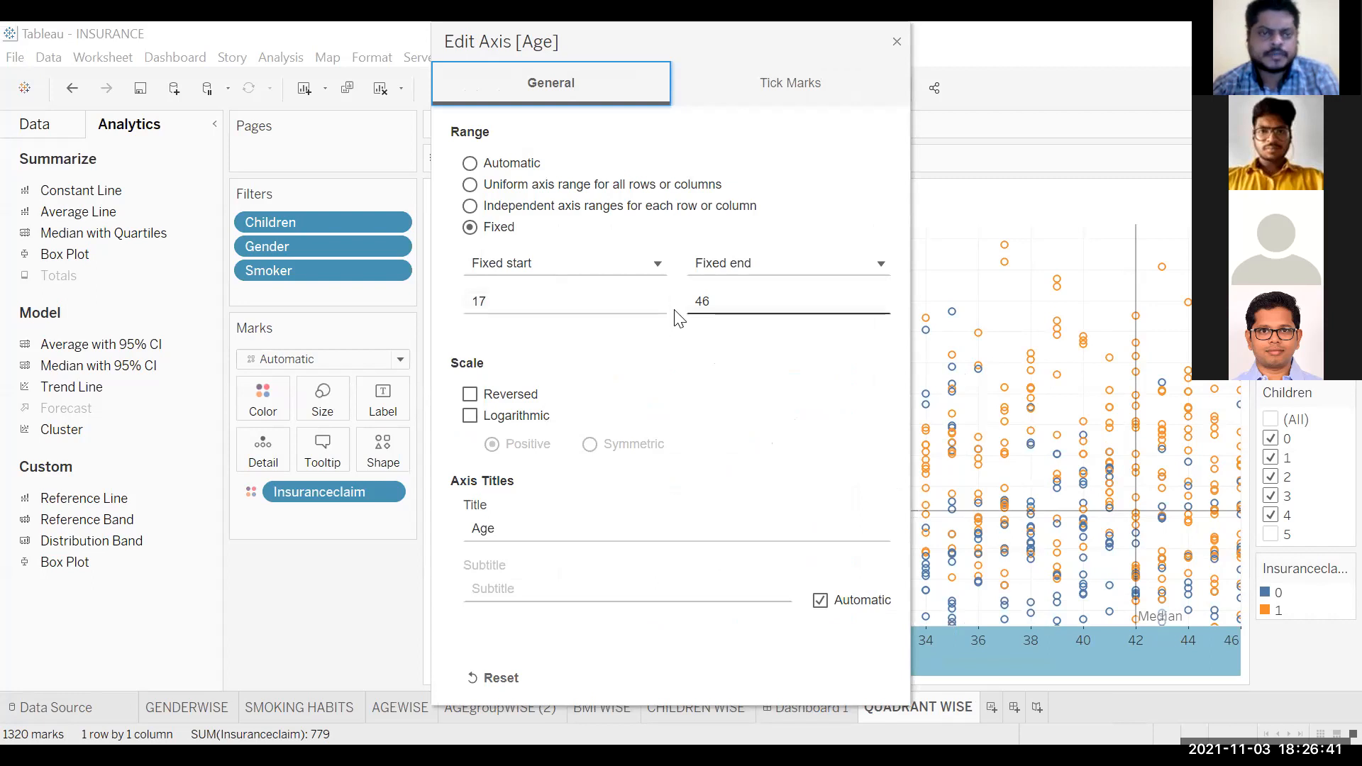
double_click(737, 300)
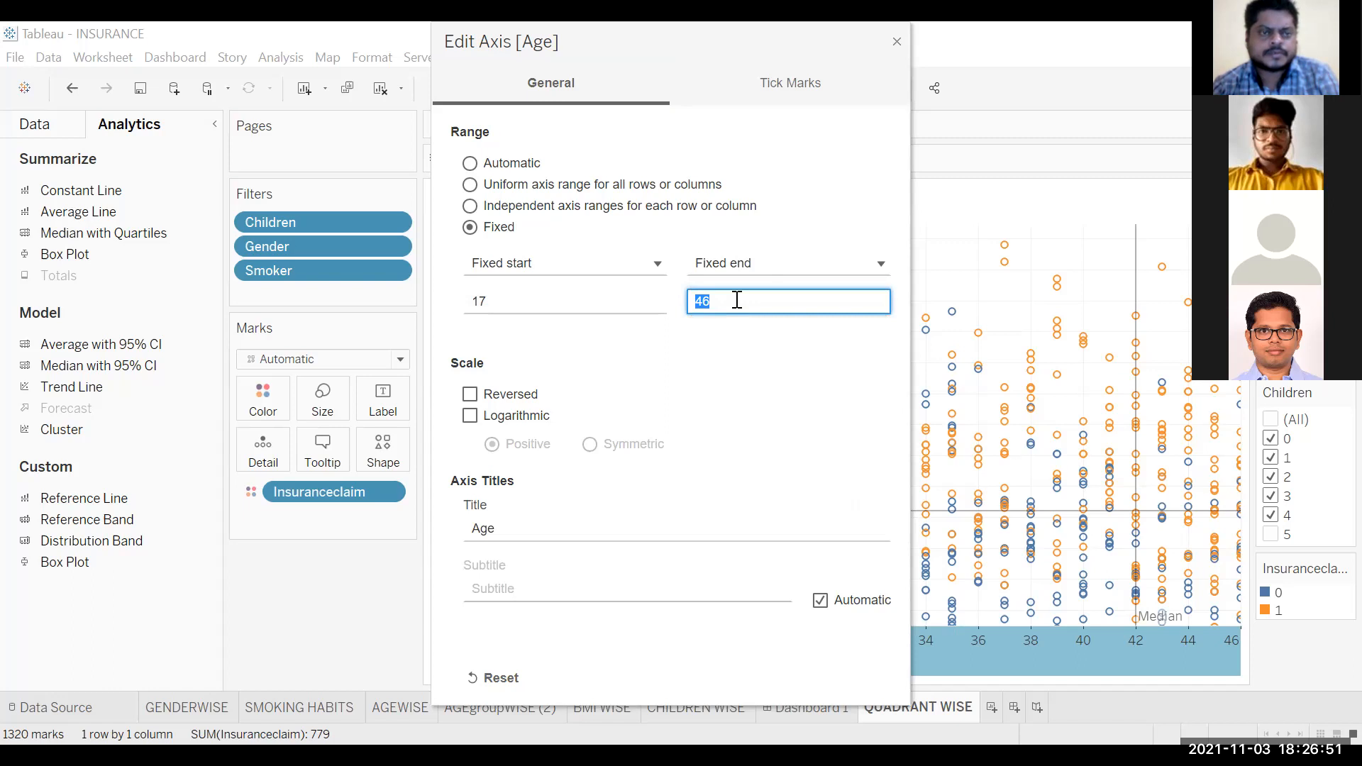
key("BackSpace")
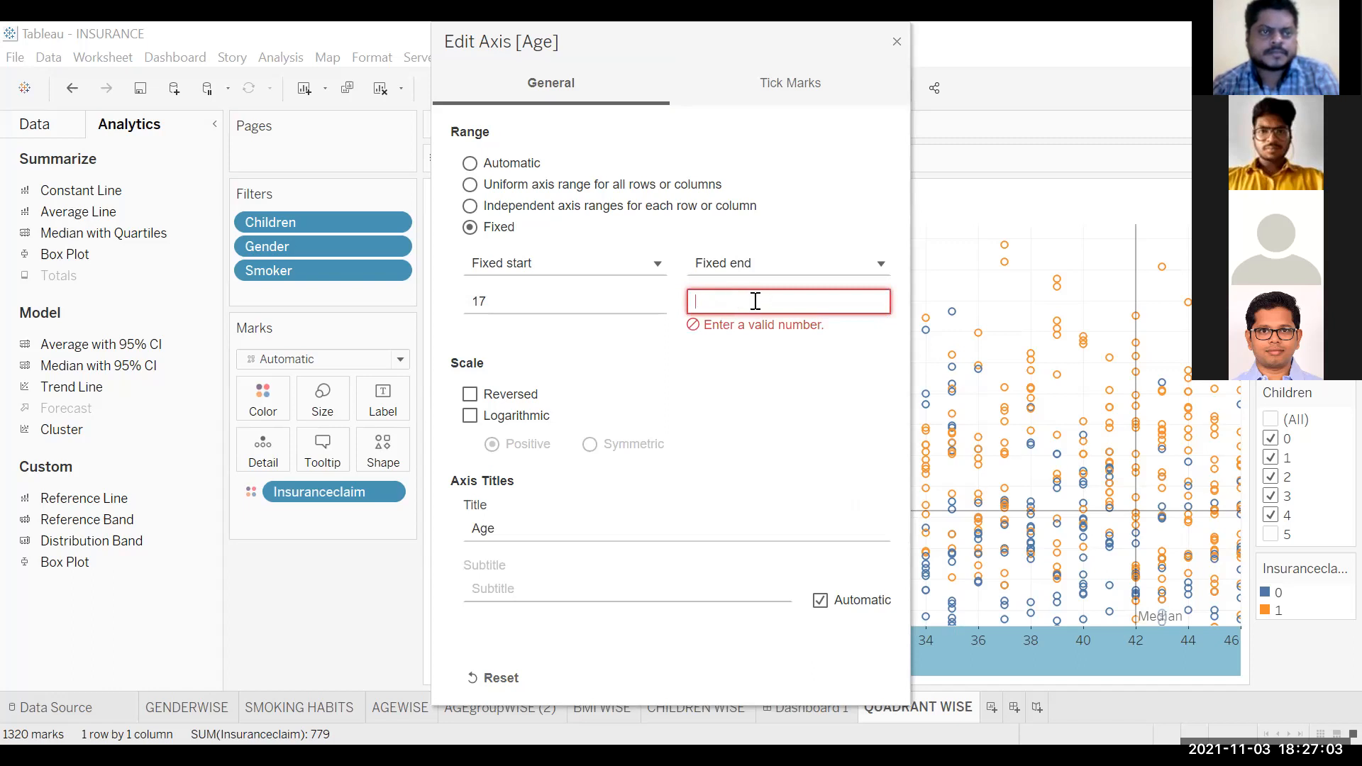
left_click(897, 41)
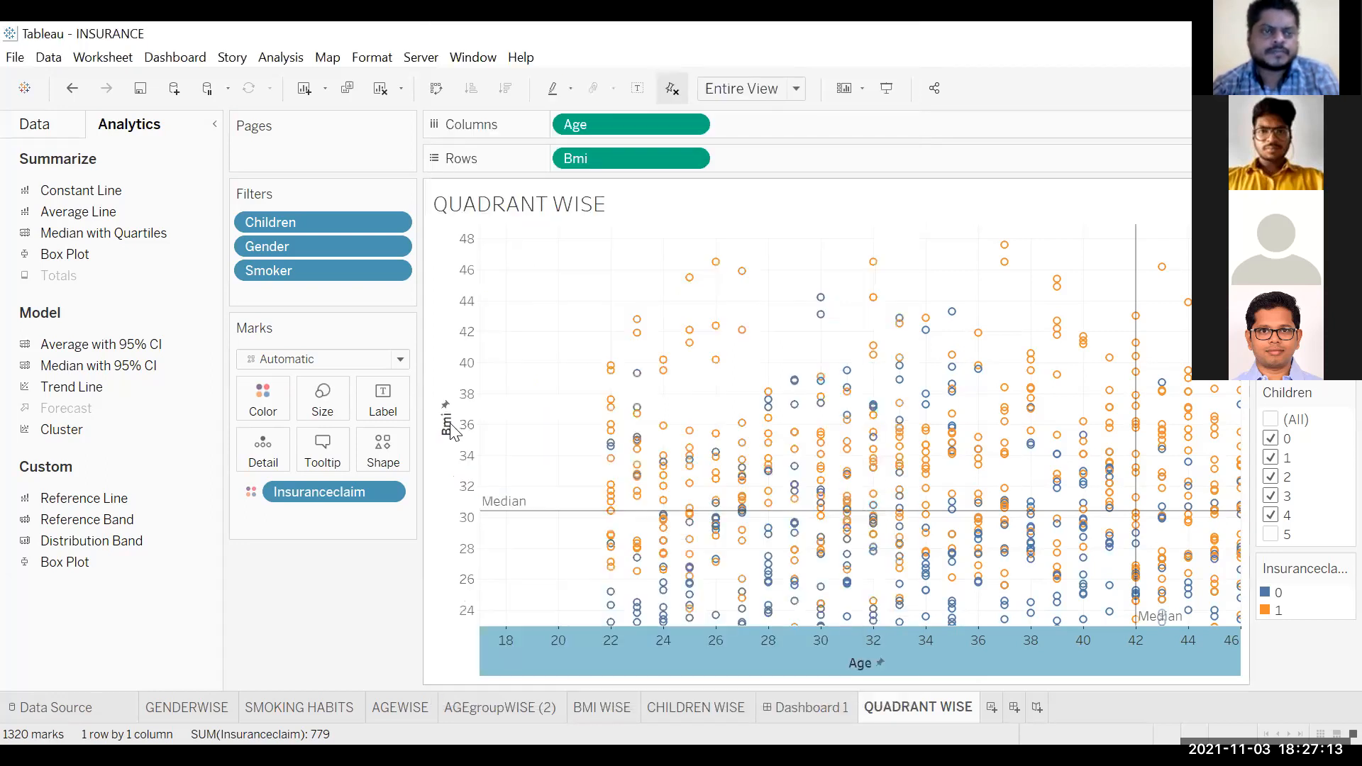
Set the fixed end of the Age axis range to 70.
right_click(868, 663)
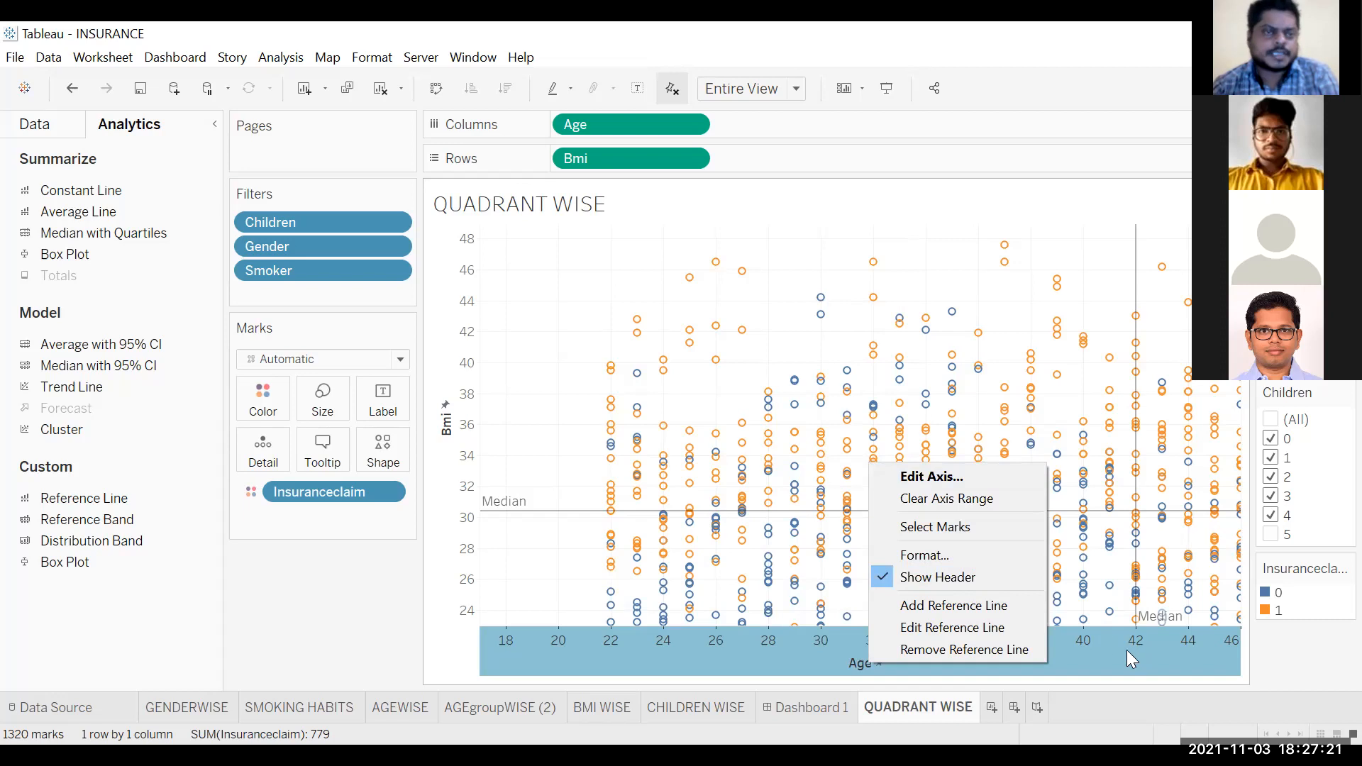
left_click(965, 477)
double_click(758, 304)
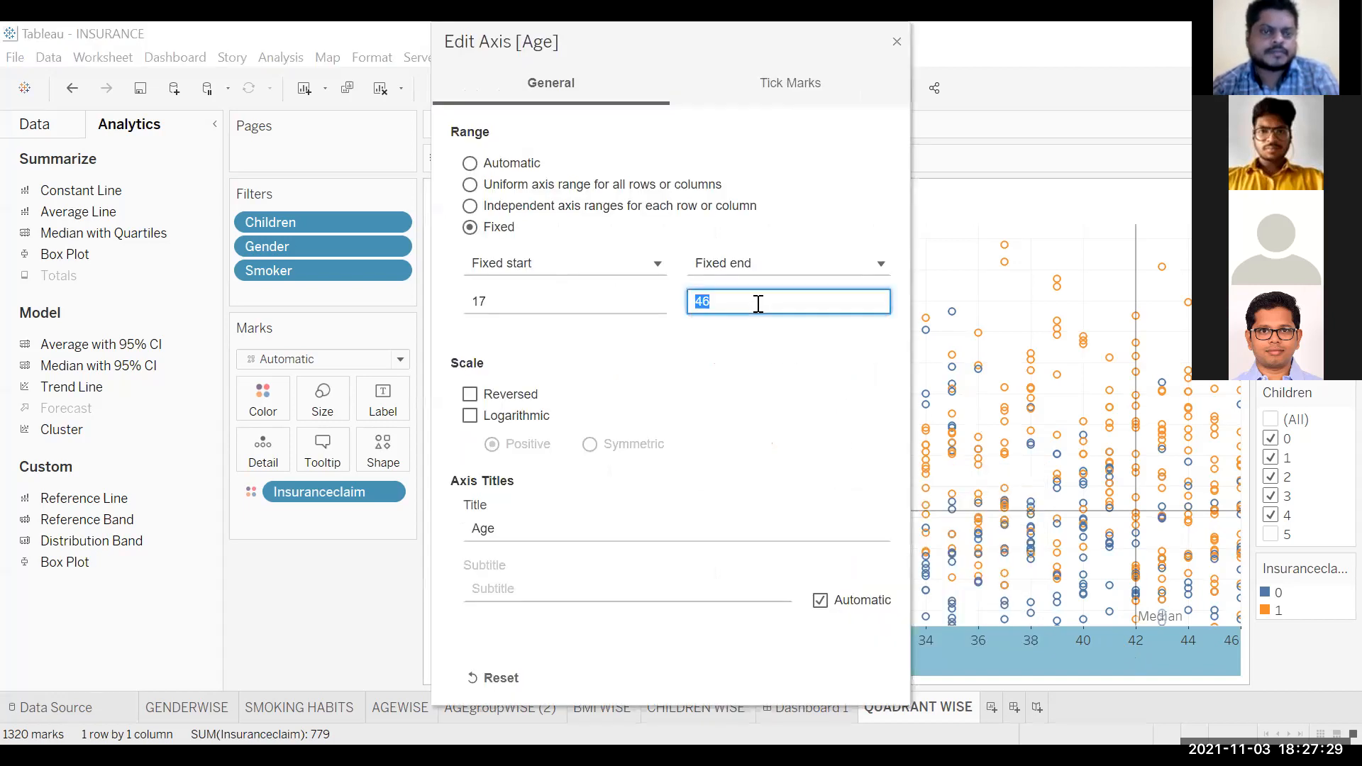
key("BackSpace")
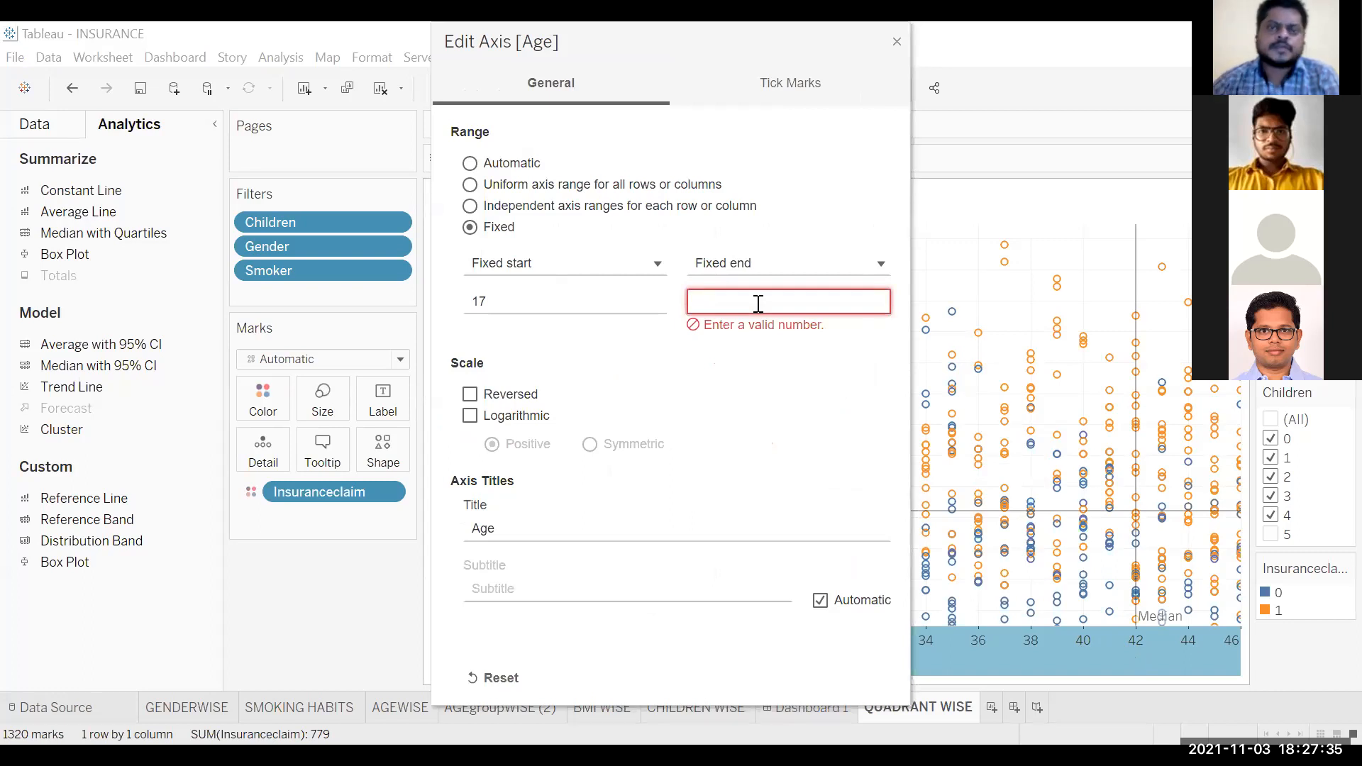
type("70")
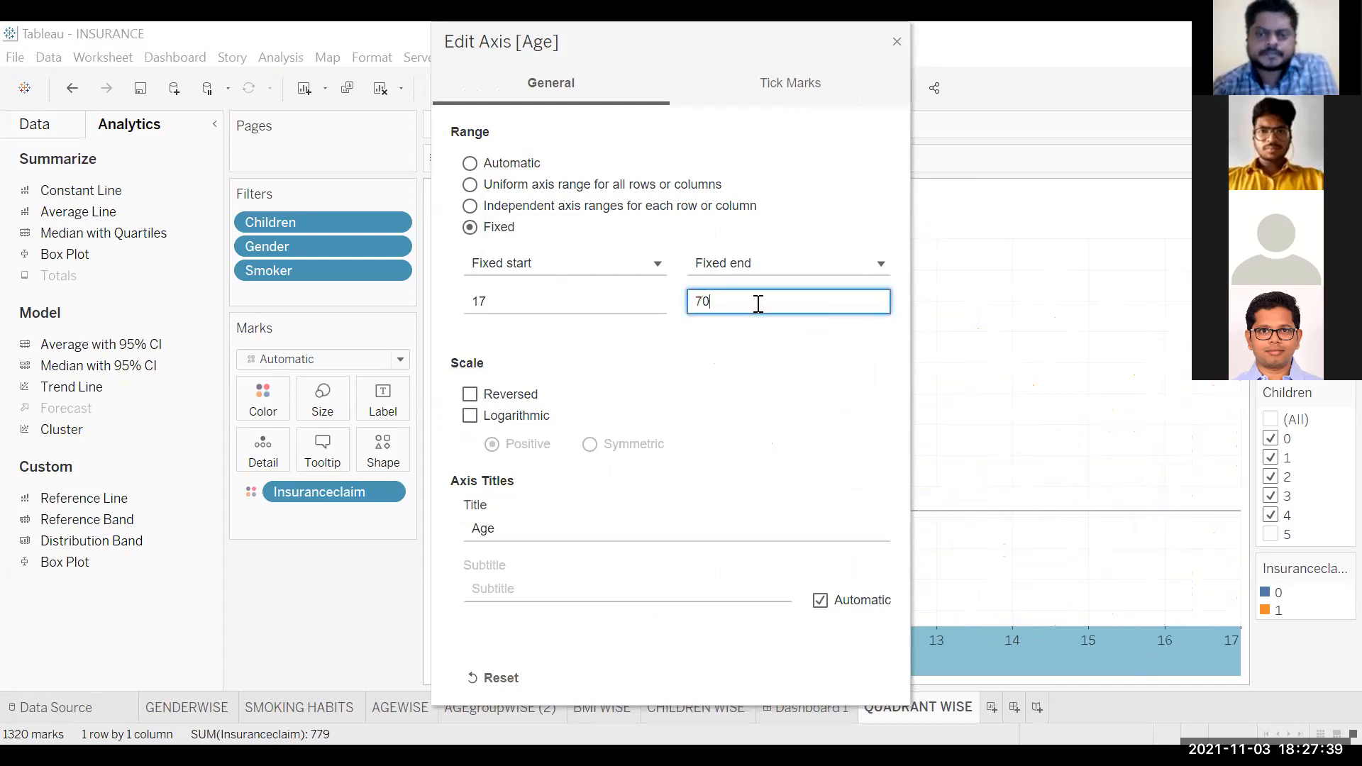
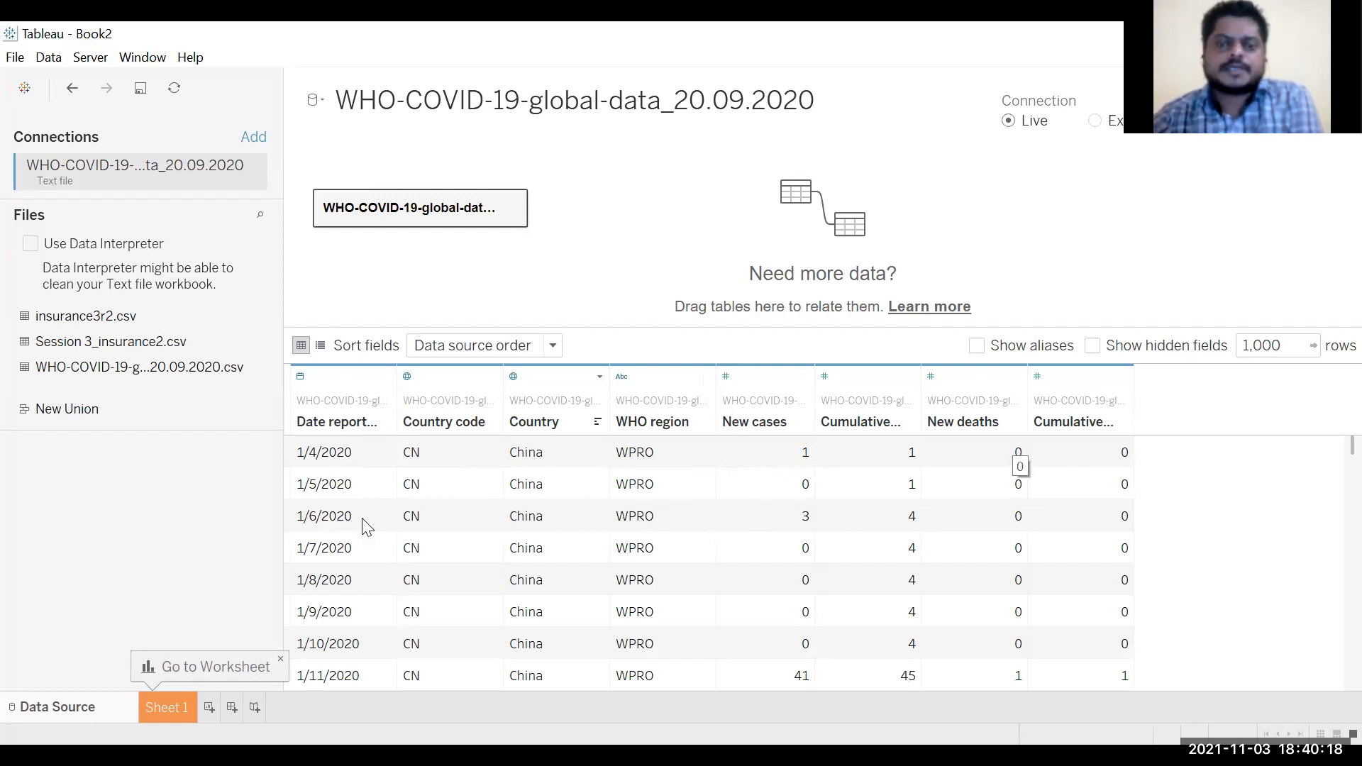
Review the WHO-COVID-19 data rows and add the Excel workbook country parameters_22.09.20.xlsx as a second connection.
scroll(355, 562, "down", 12)
scroll(355, 563, "up", 6)
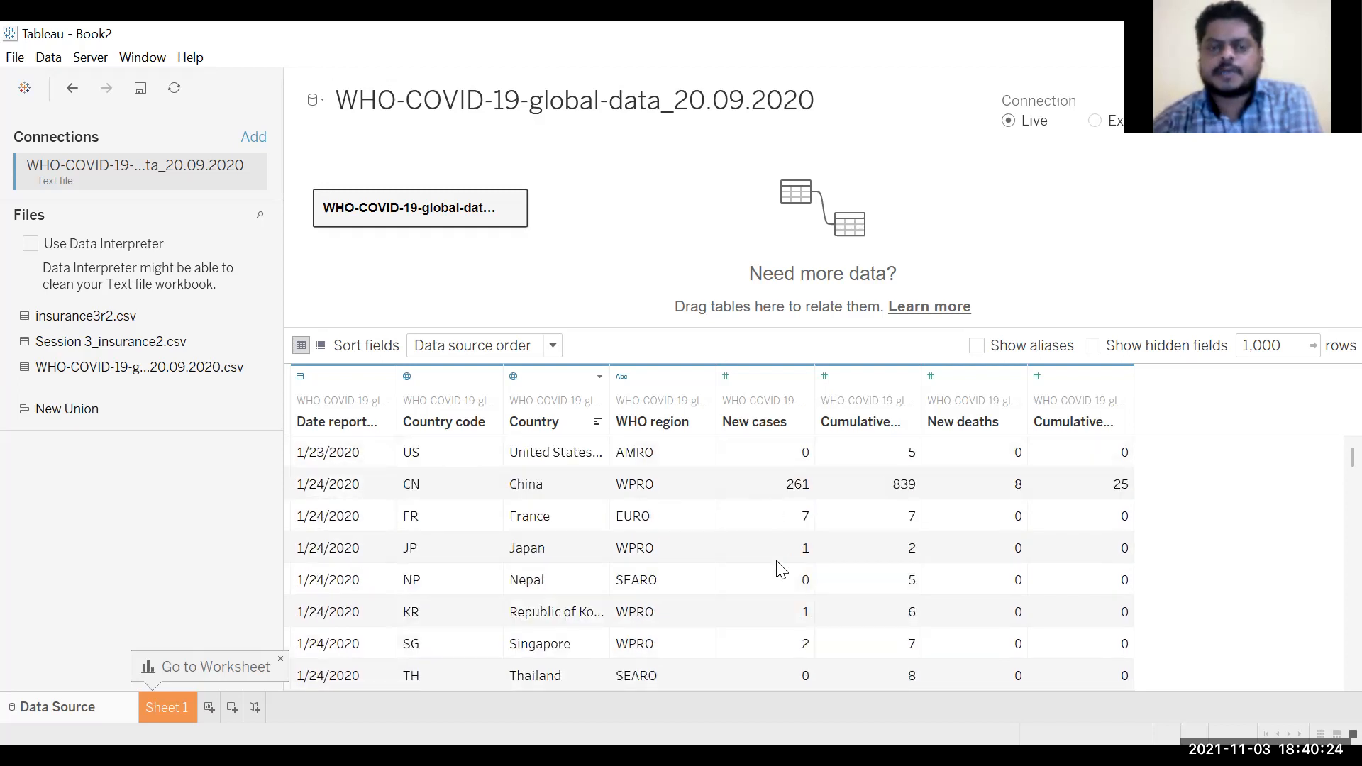
scroll(781, 567, "up", 5)
scroll(780, 567, "up", 5)
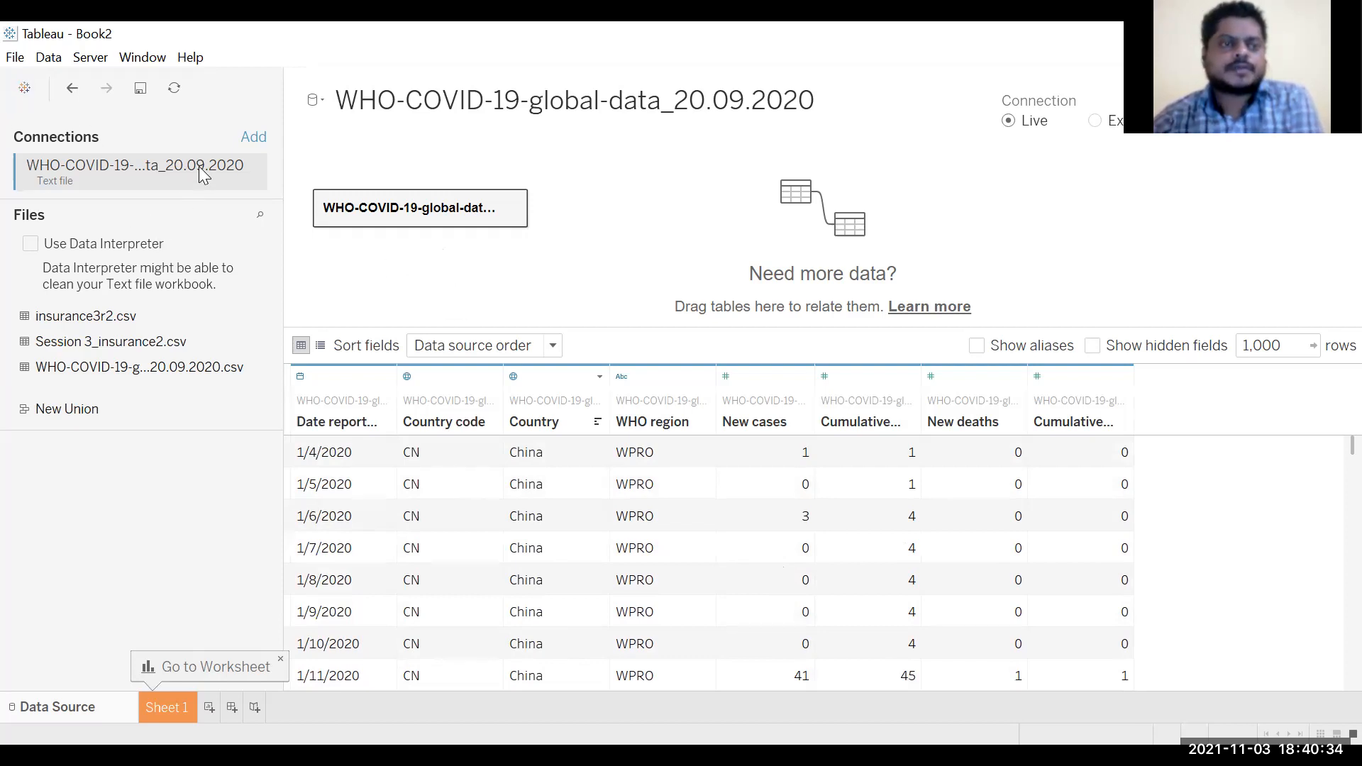
left_click(254, 138)
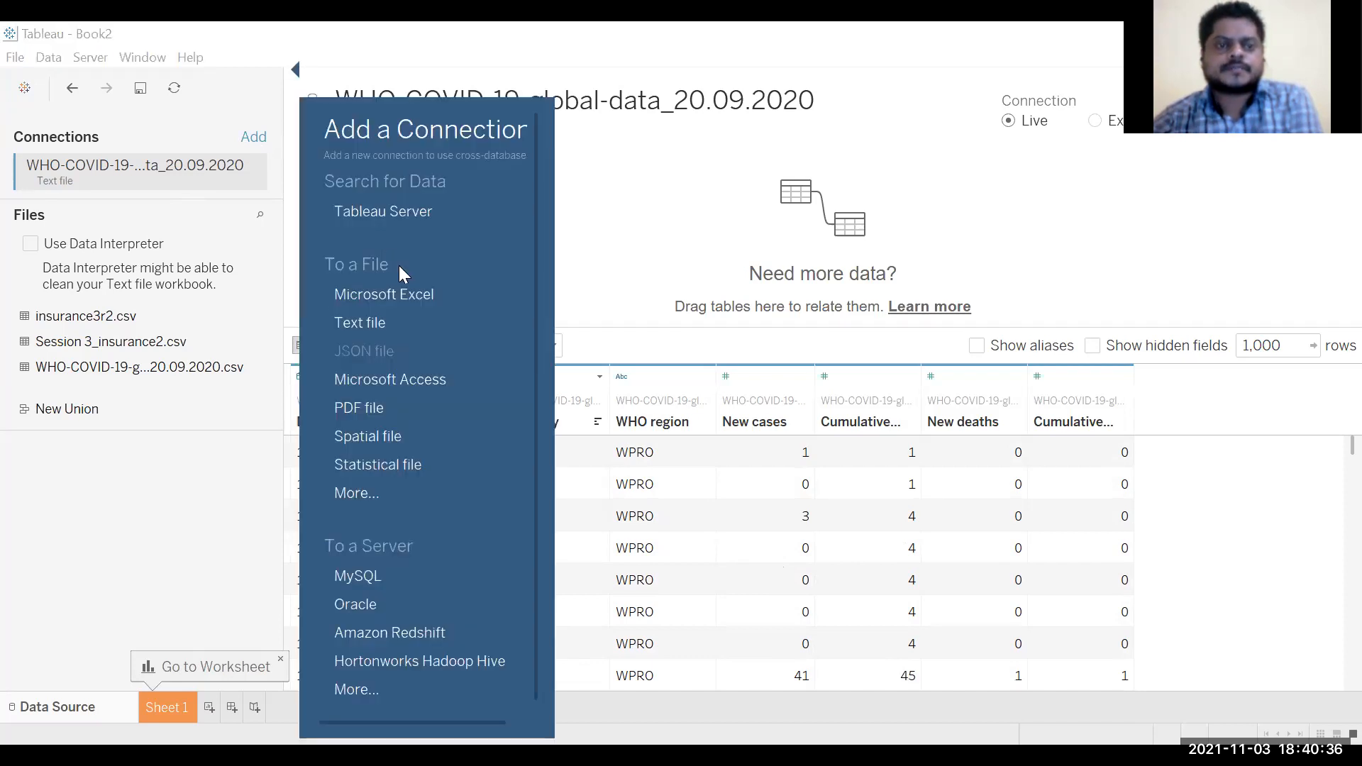
left_click(416, 301)
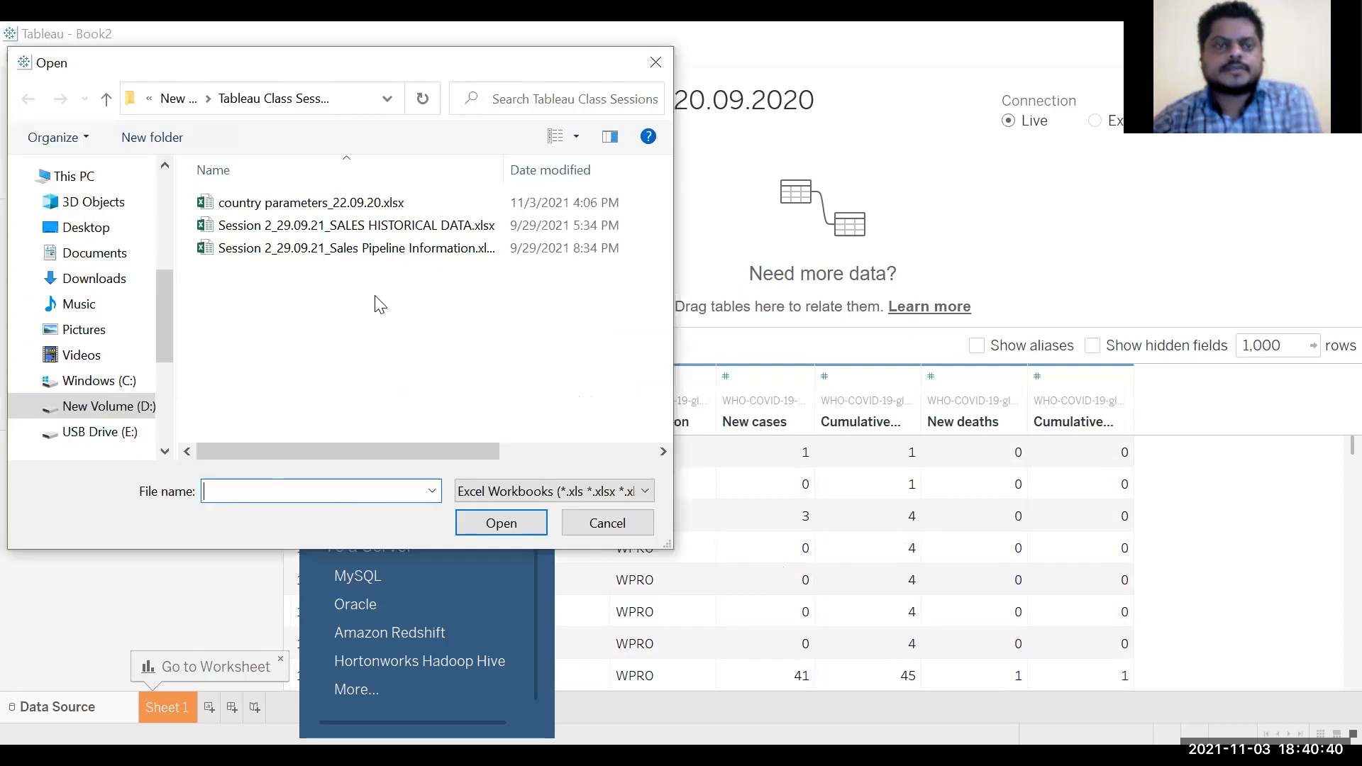
left_click(294, 213)
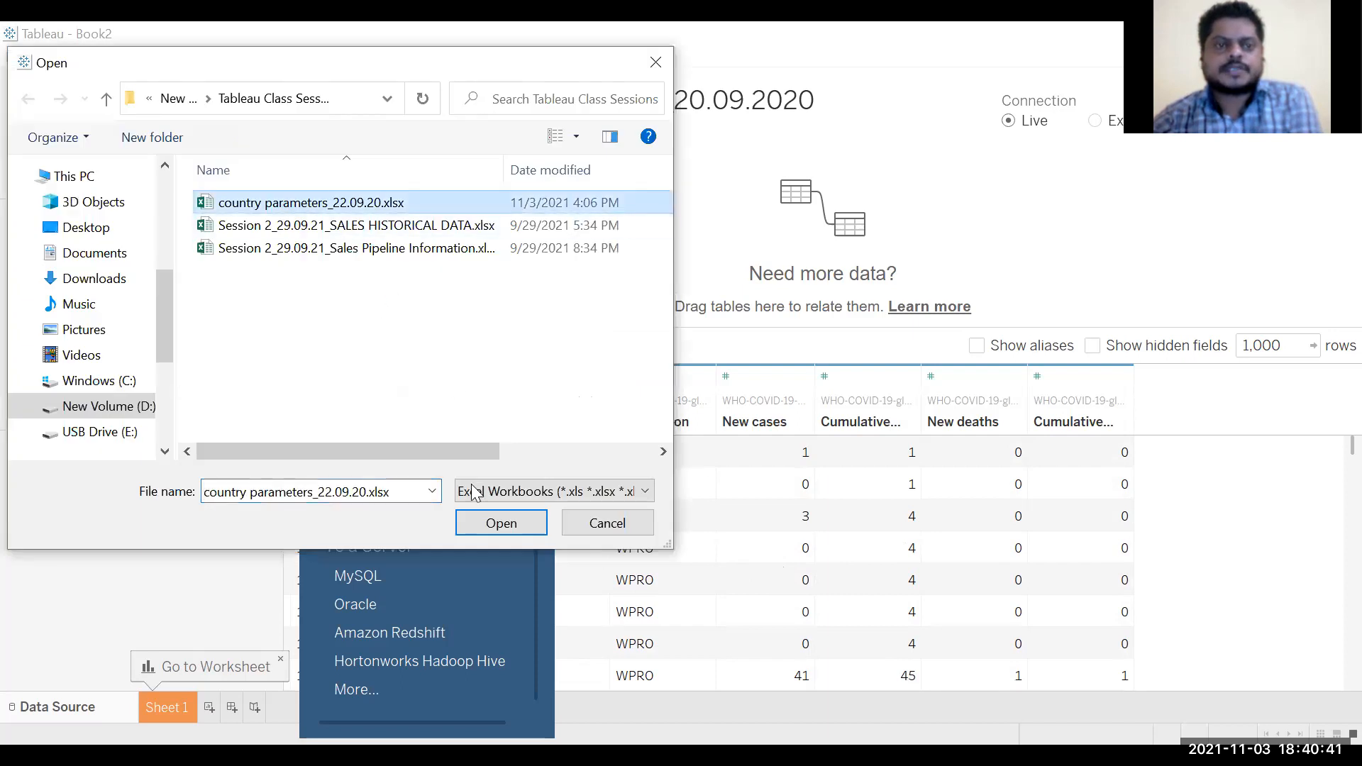
left_click(488, 524)
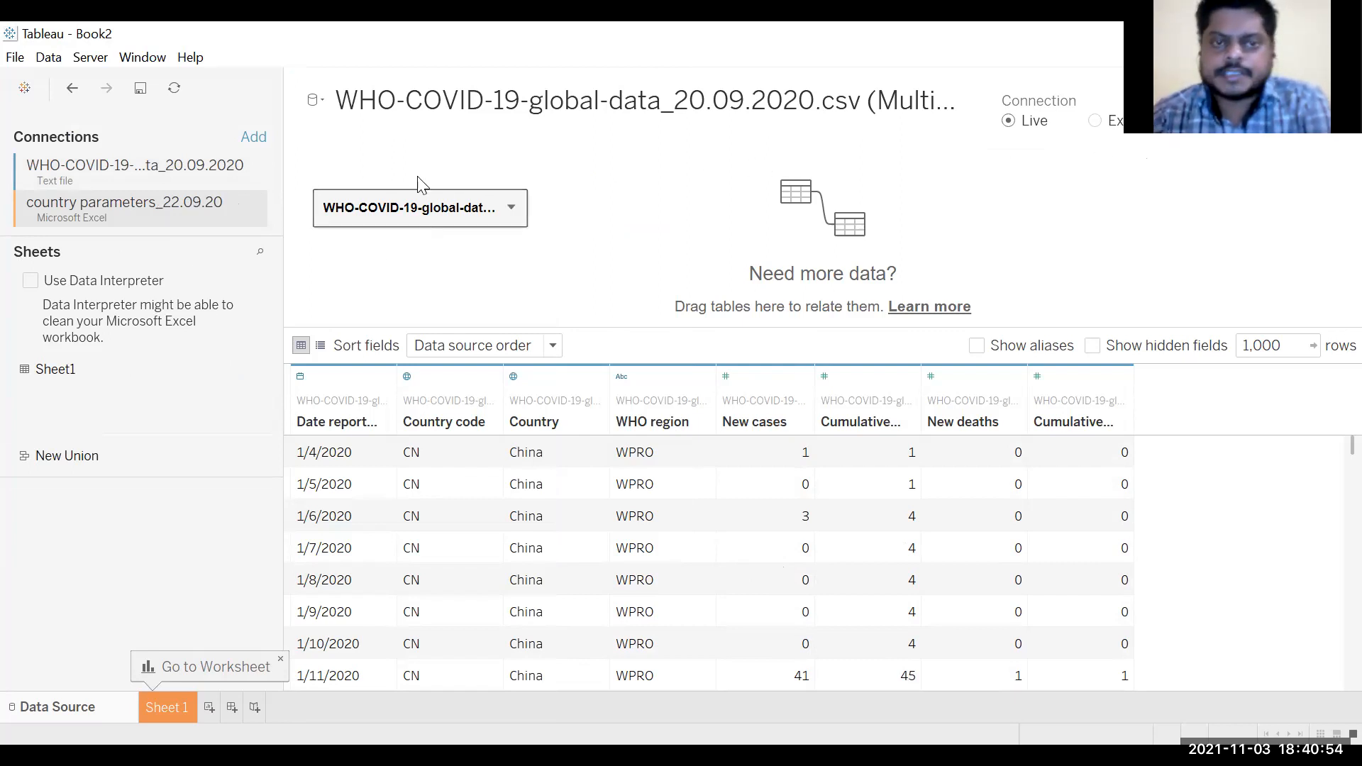
Relate Sheet1 of country parameters_22.09.20 to the WHO-COVID-19 table and check the relationship's matching fields.
left_click(166, 174)
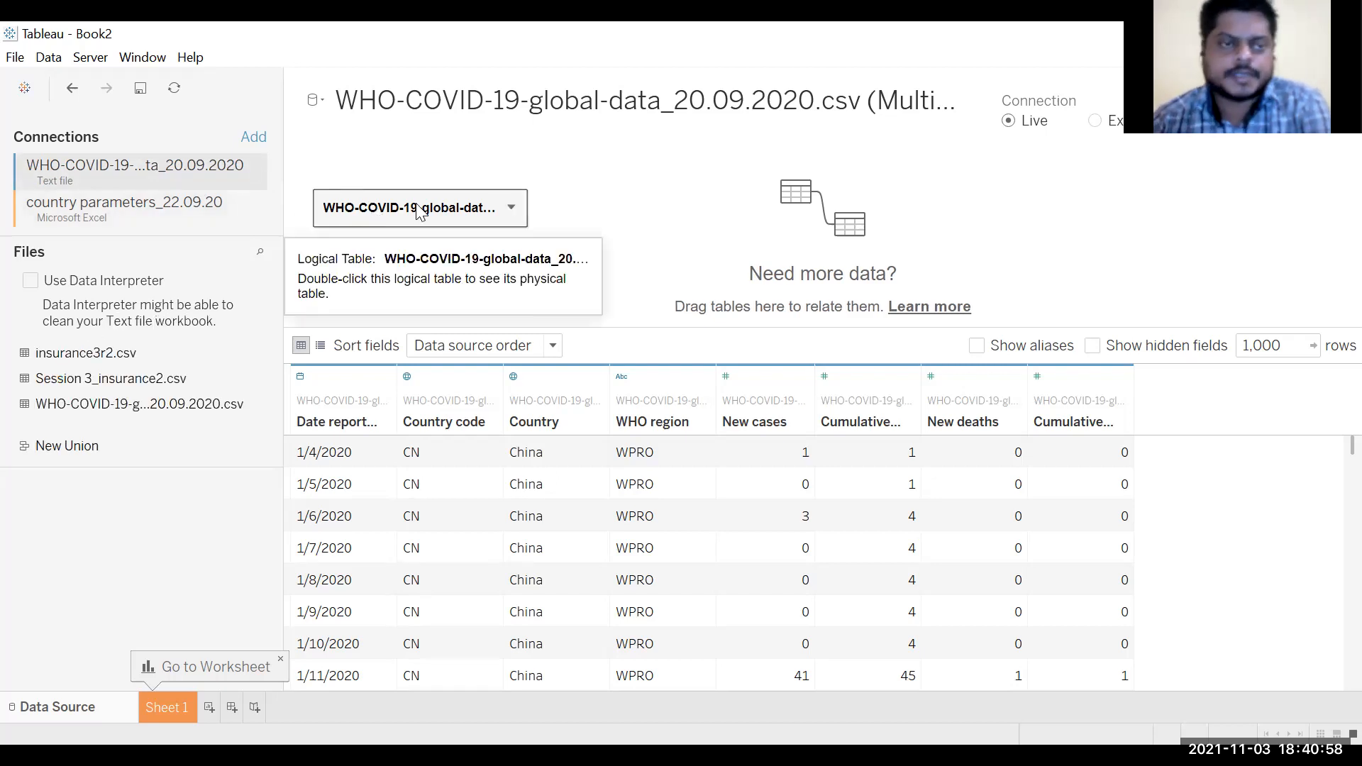
left_click(176, 217)
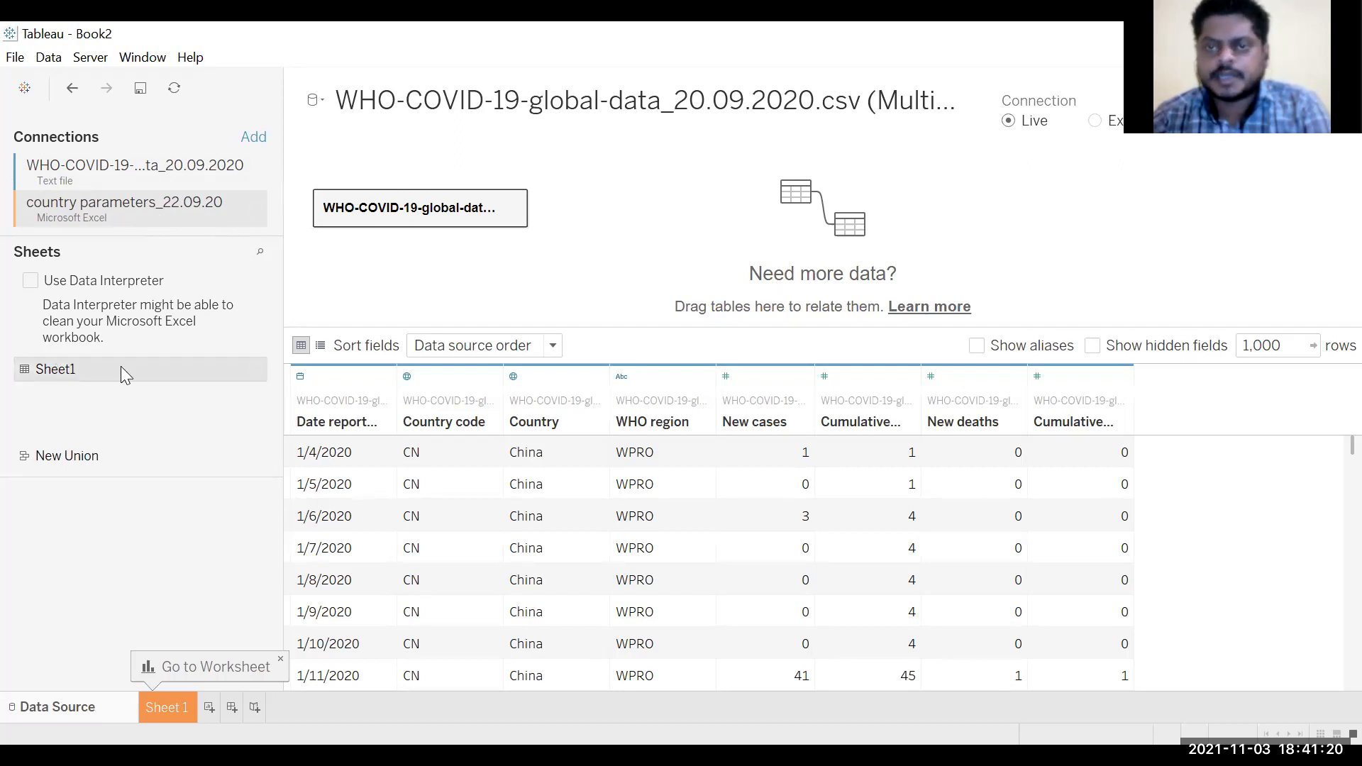
left_click_drag(121, 369, 653, 191)
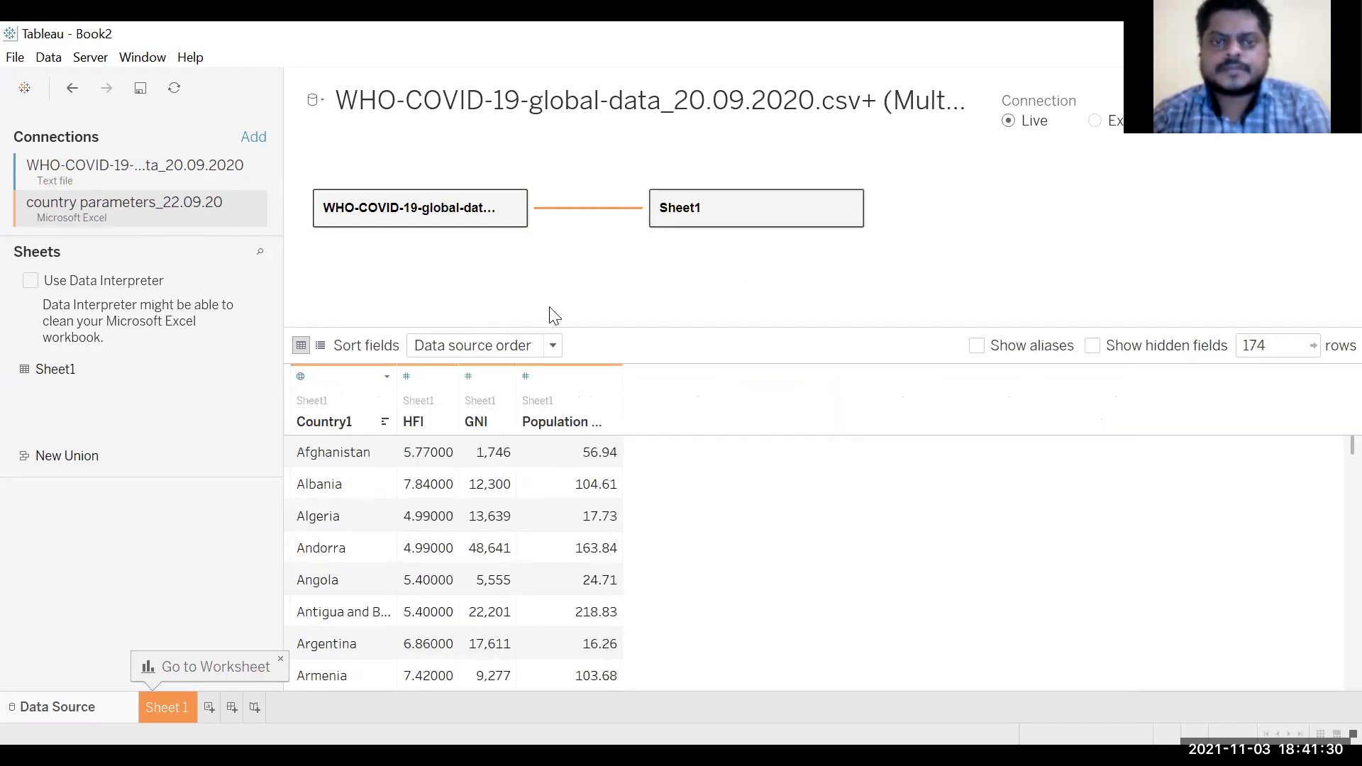
left_click(593, 208)
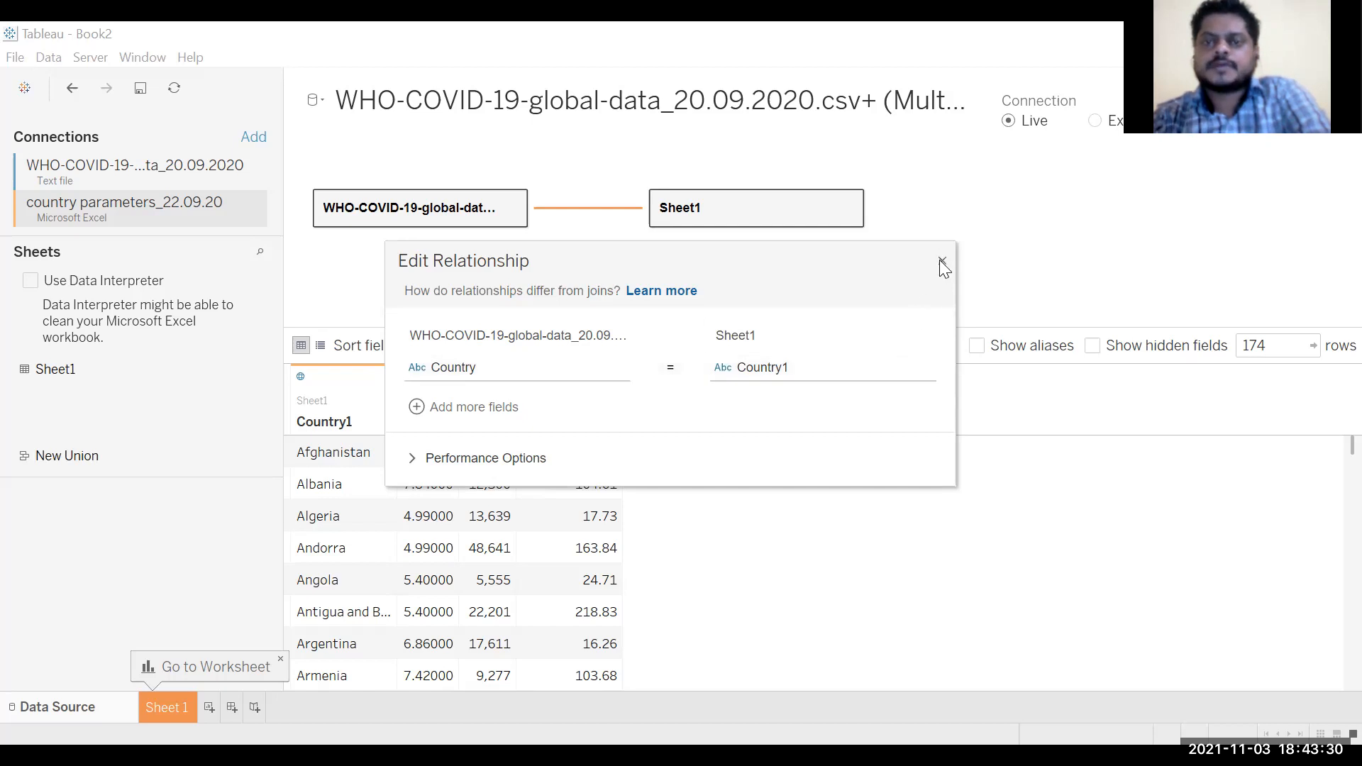
left_click(657, 238)
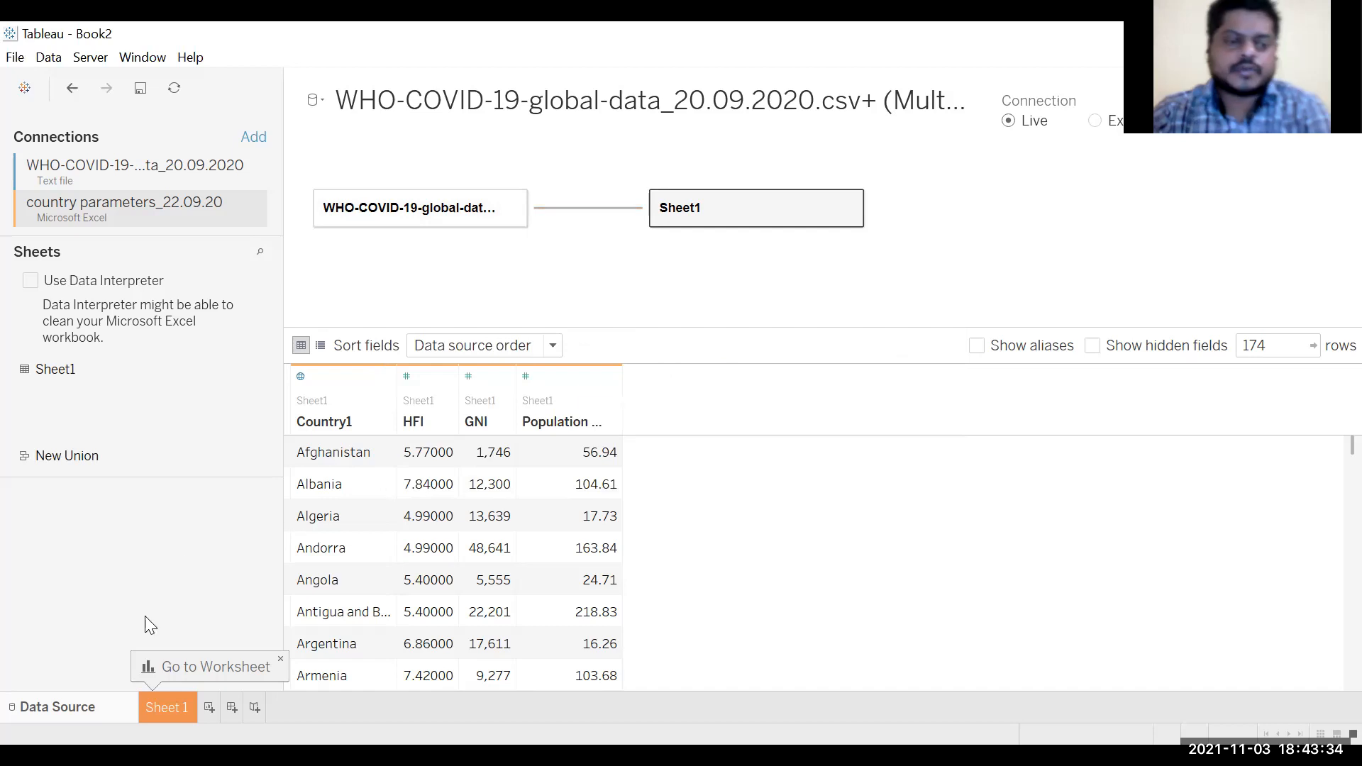
Check the fields of both tables in the worksheet, and remove the related Sheet1 table from the data source.
left_click(169, 711)
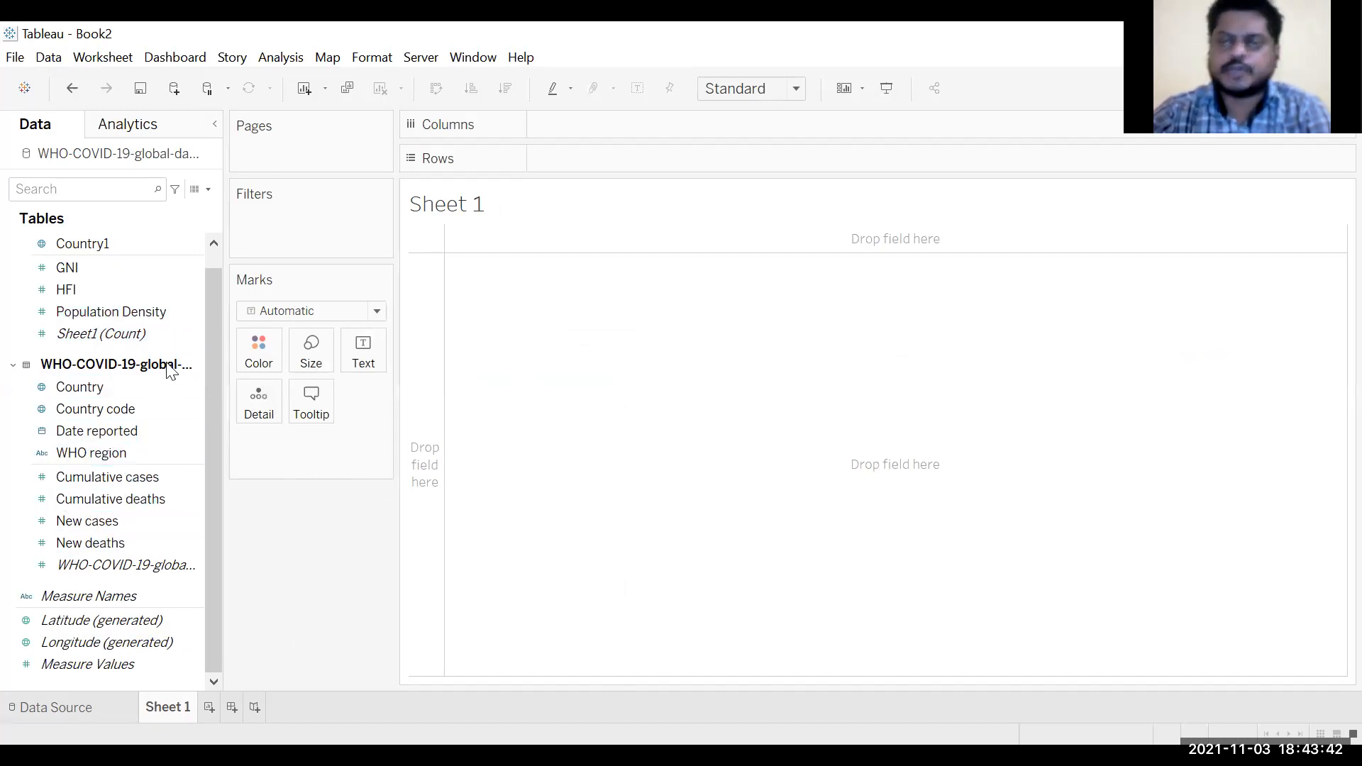
left_click(104, 708)
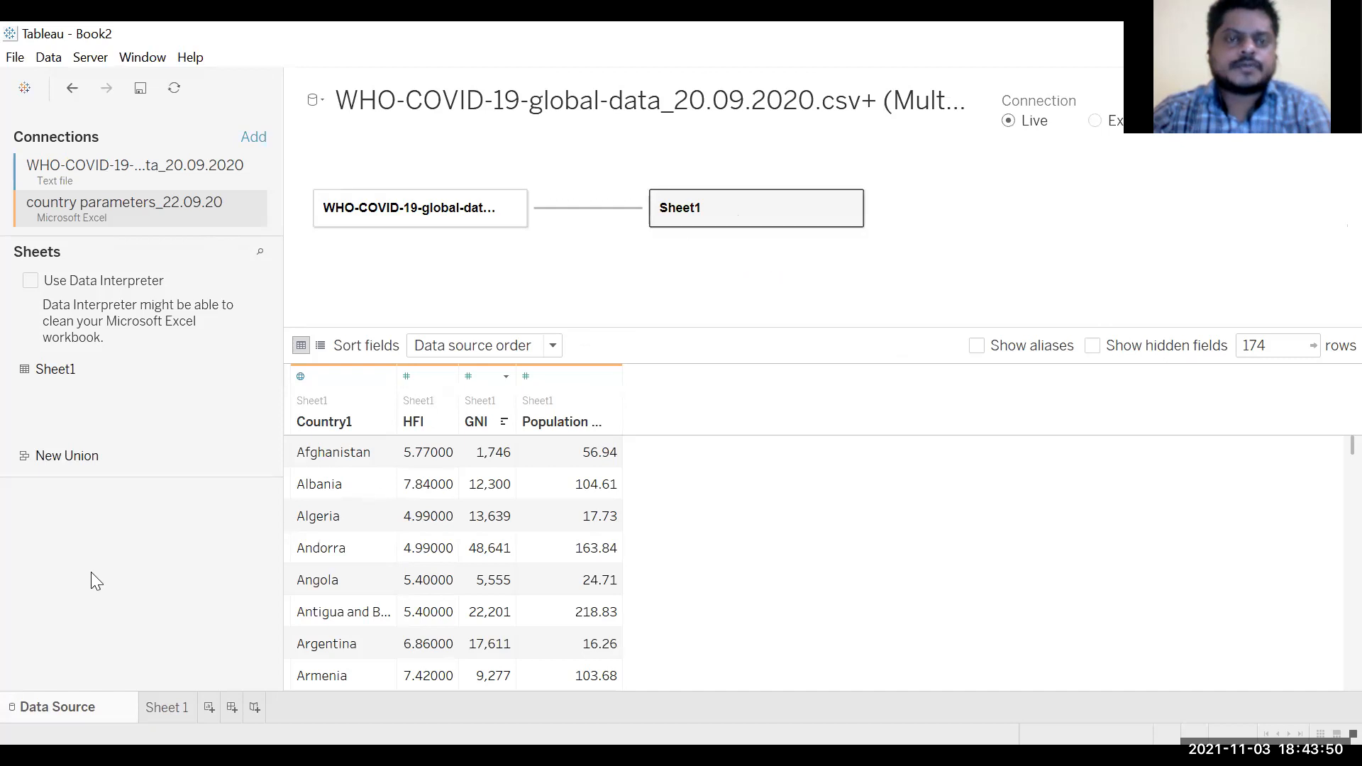
key("Delete")
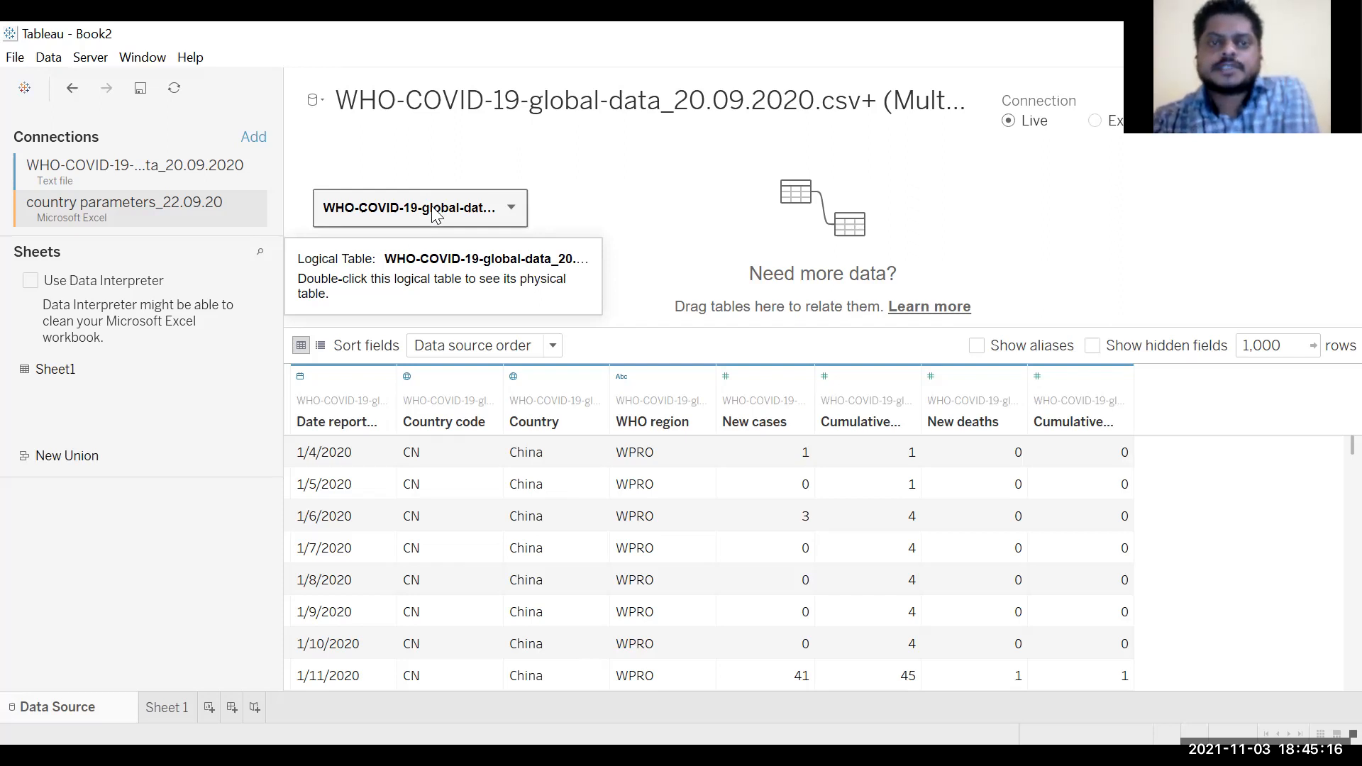
Left-join Sheet1 to the WHO-COVID-19 table inside its physical layer, matching Country to Country1.
double_click(434, 213)
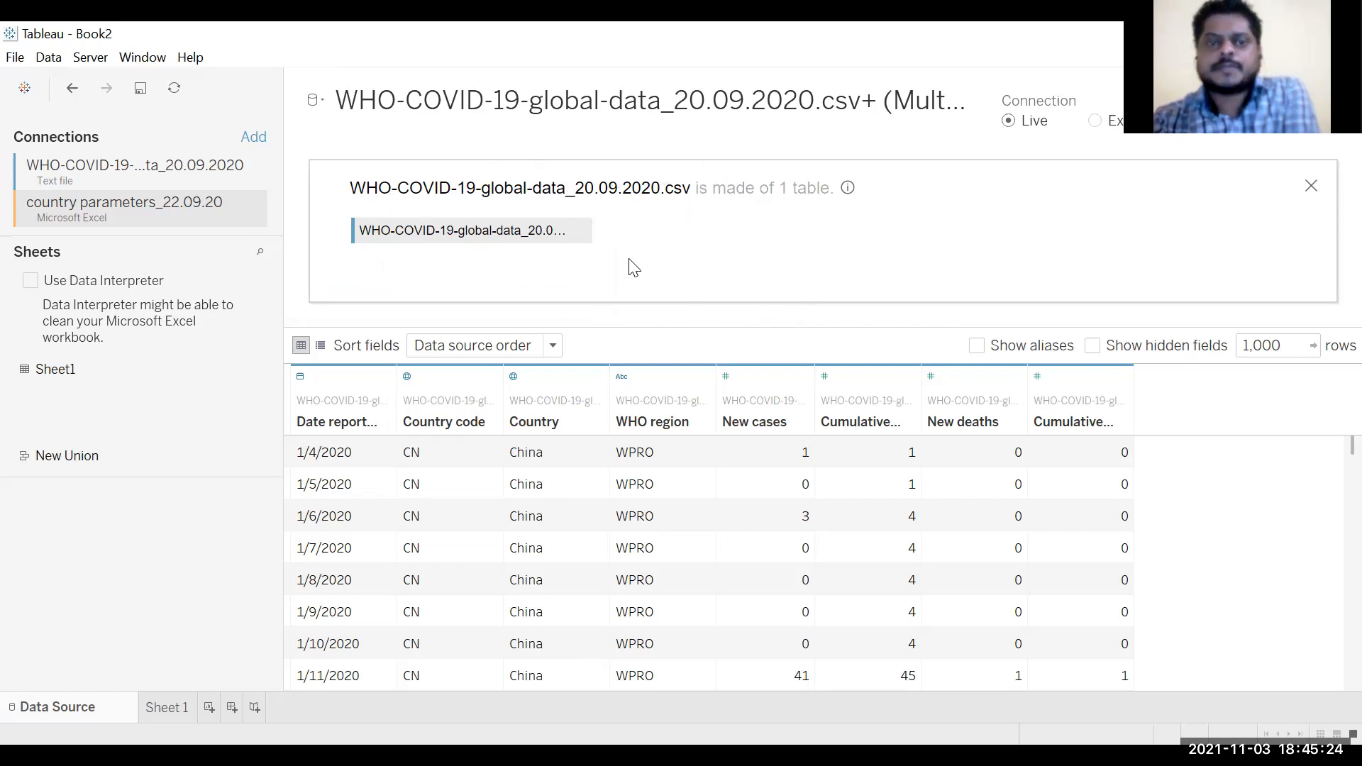
left_click_drag(73, 376, 652, 239)
left_click(652, 234)
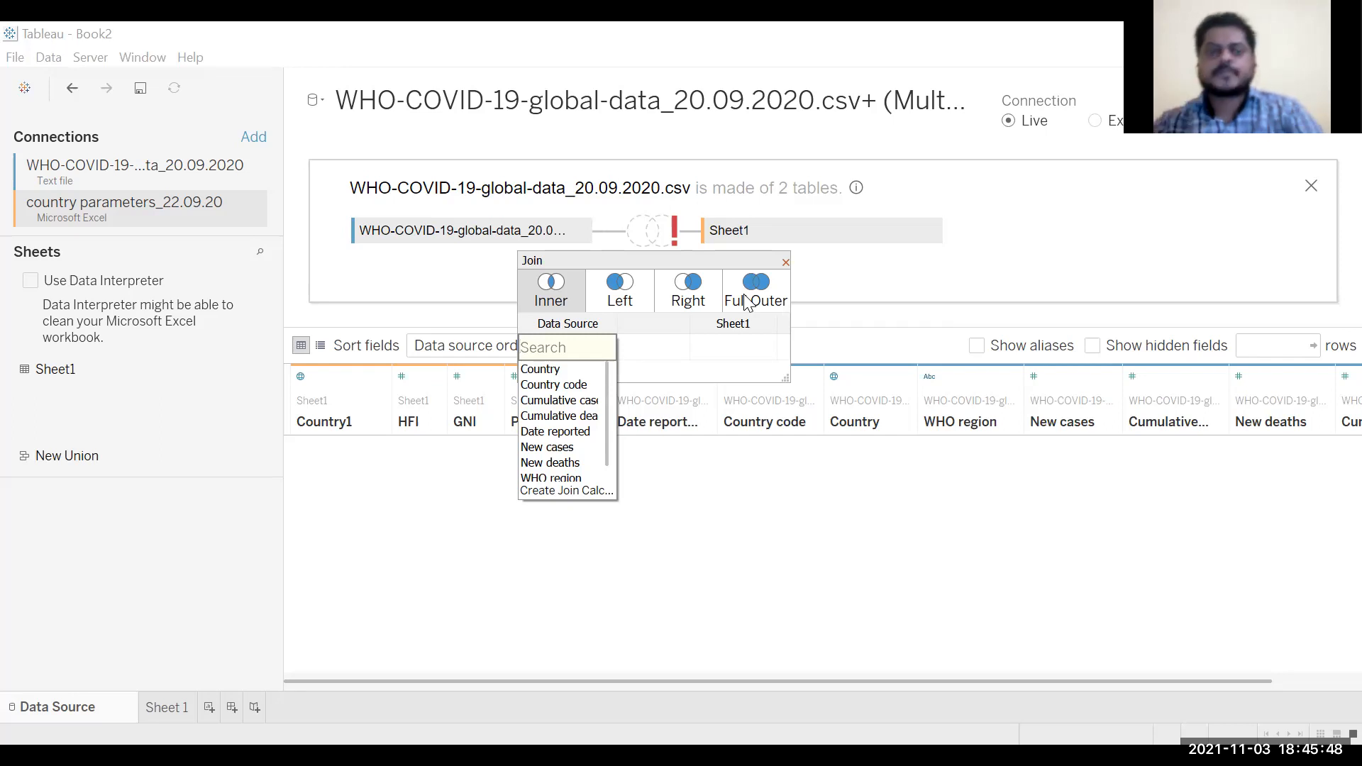
left_click(621, 304)
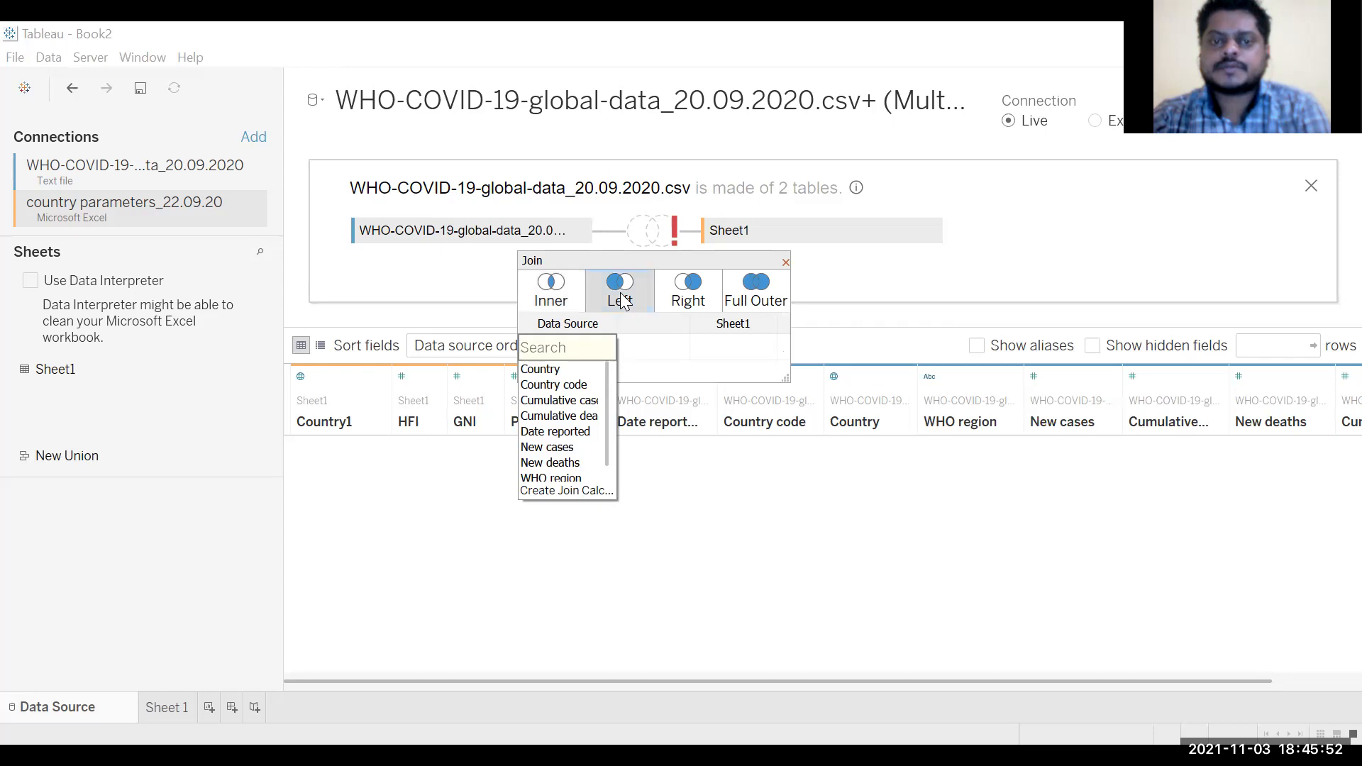
left_click(566, 369)
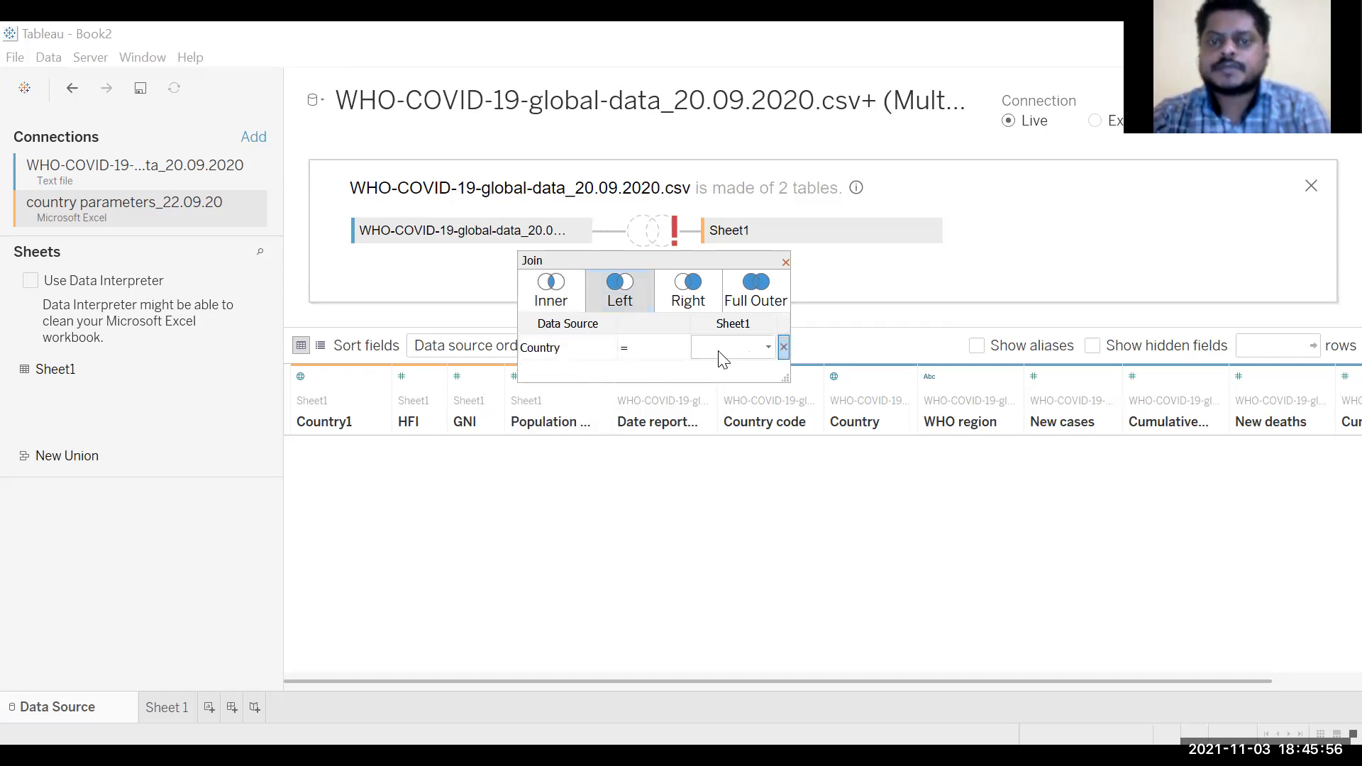
left_click(768, 348)
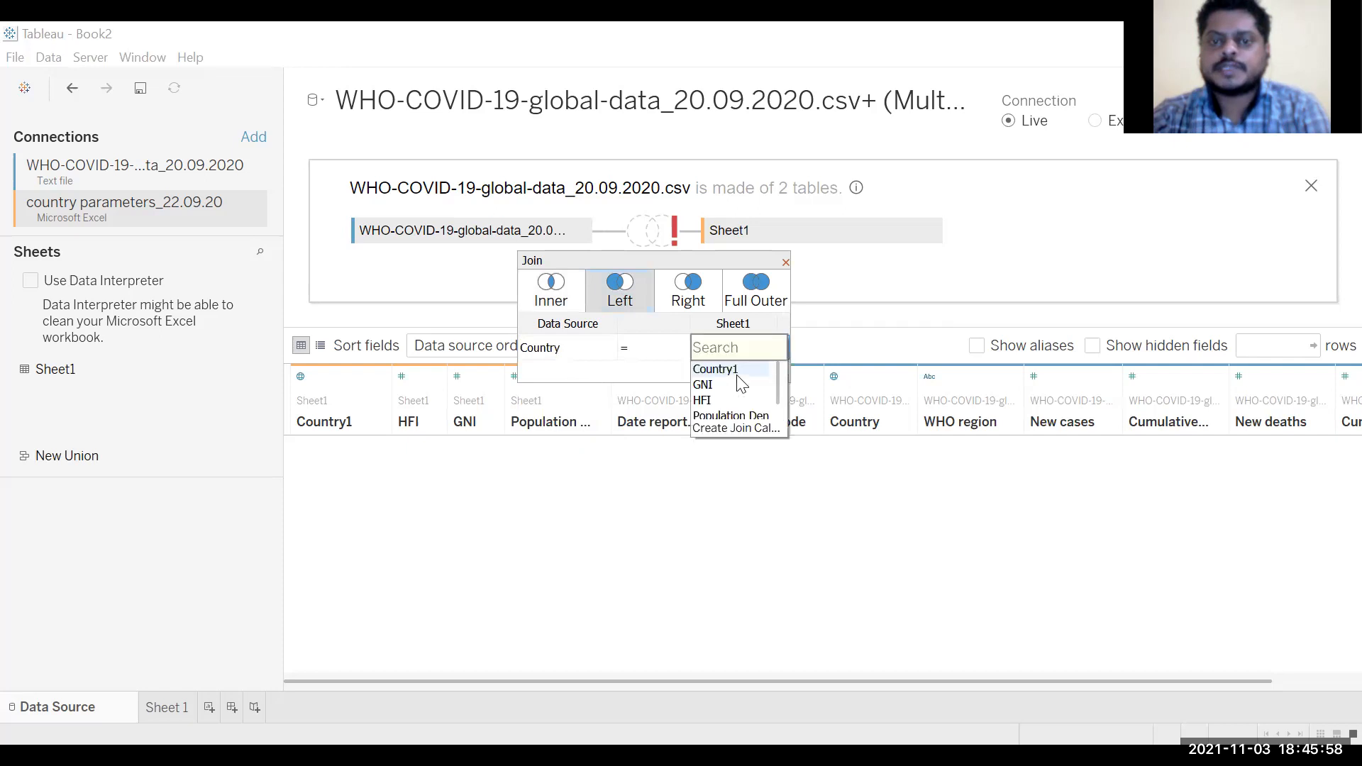
key("Return")
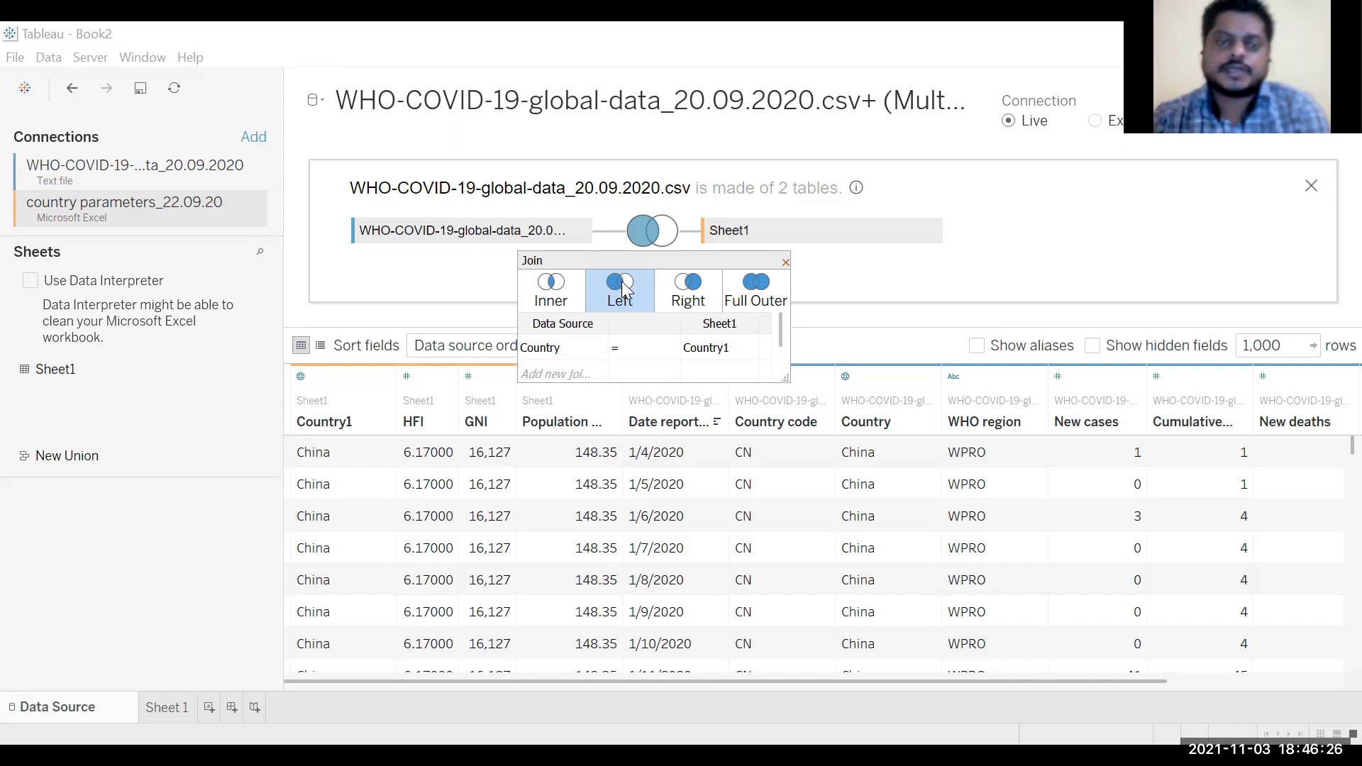
Change the join between the WHO-COVID-19 table and Sheet1 to Inner, and close the physical table view.
left_click(560, 302)
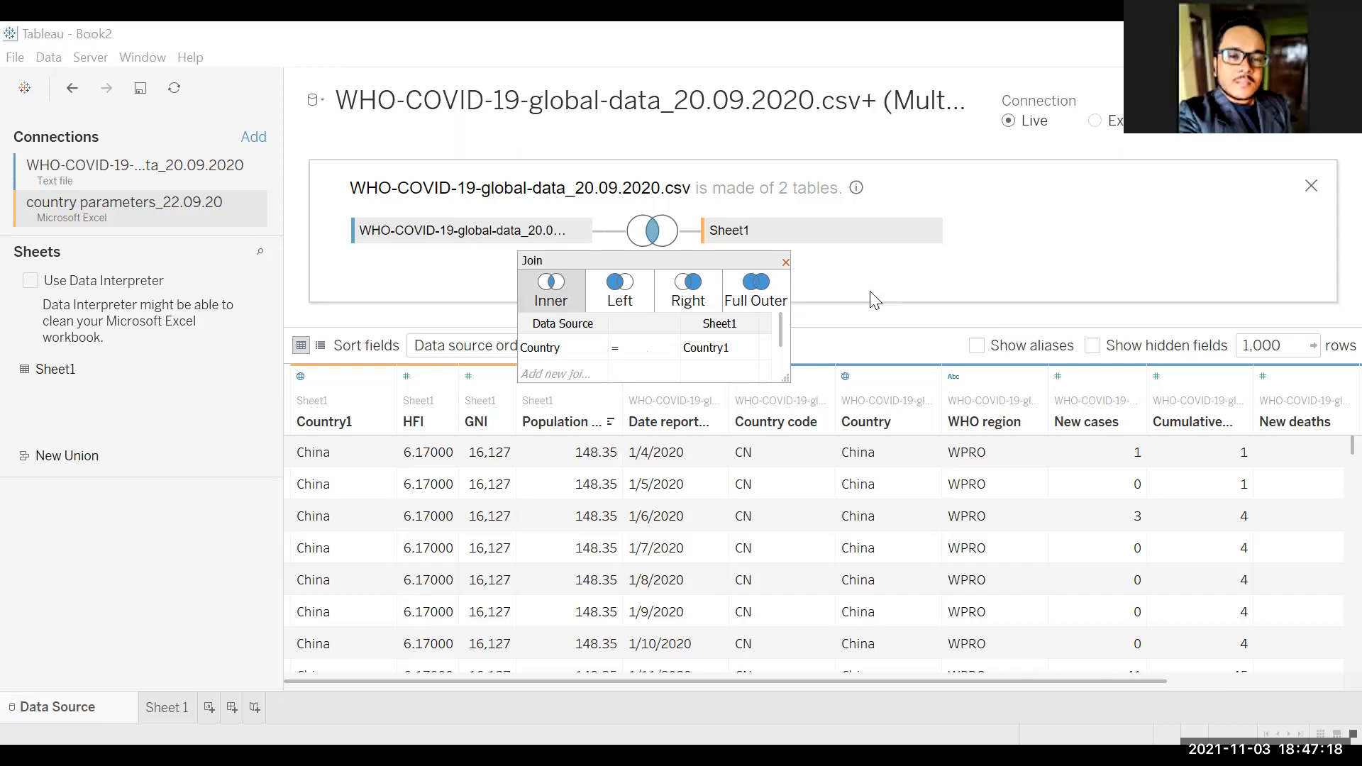
left_click(771, 237)
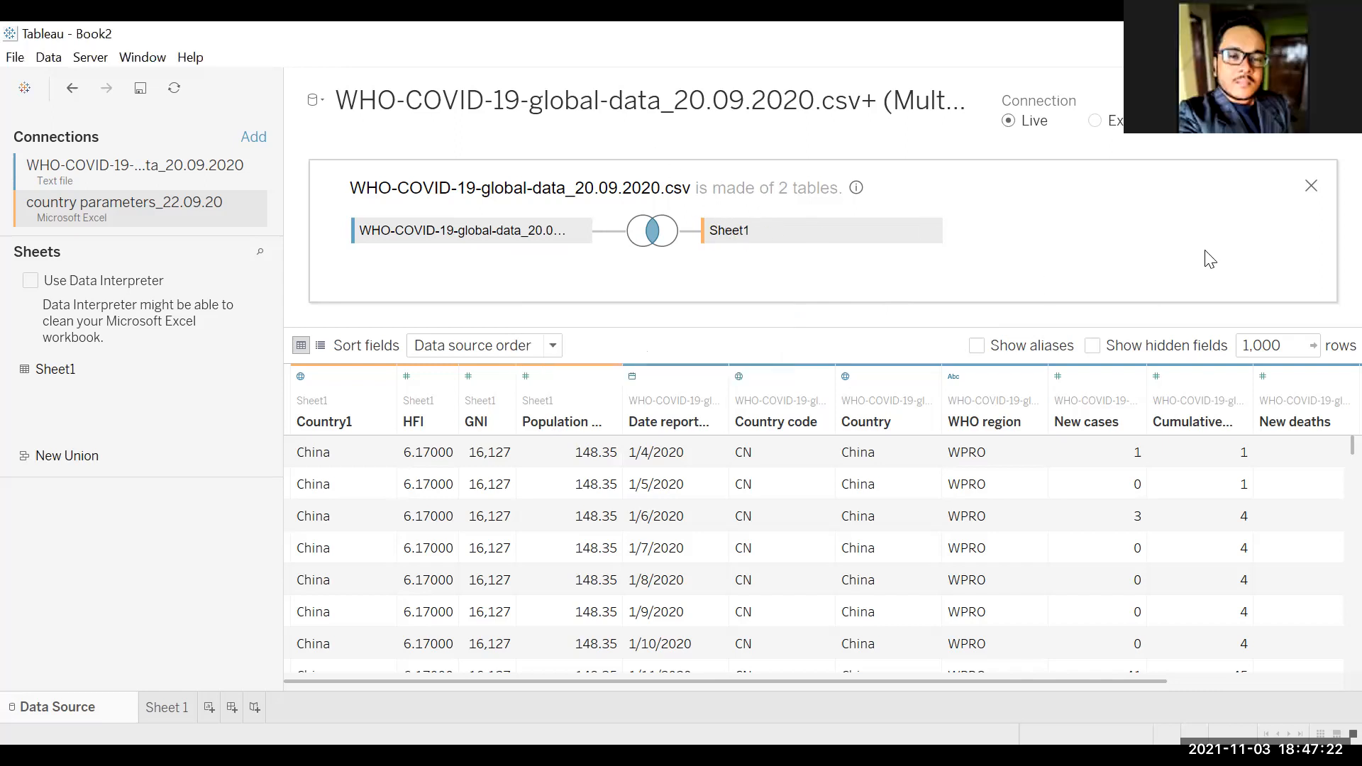
left_click(1312, 185)
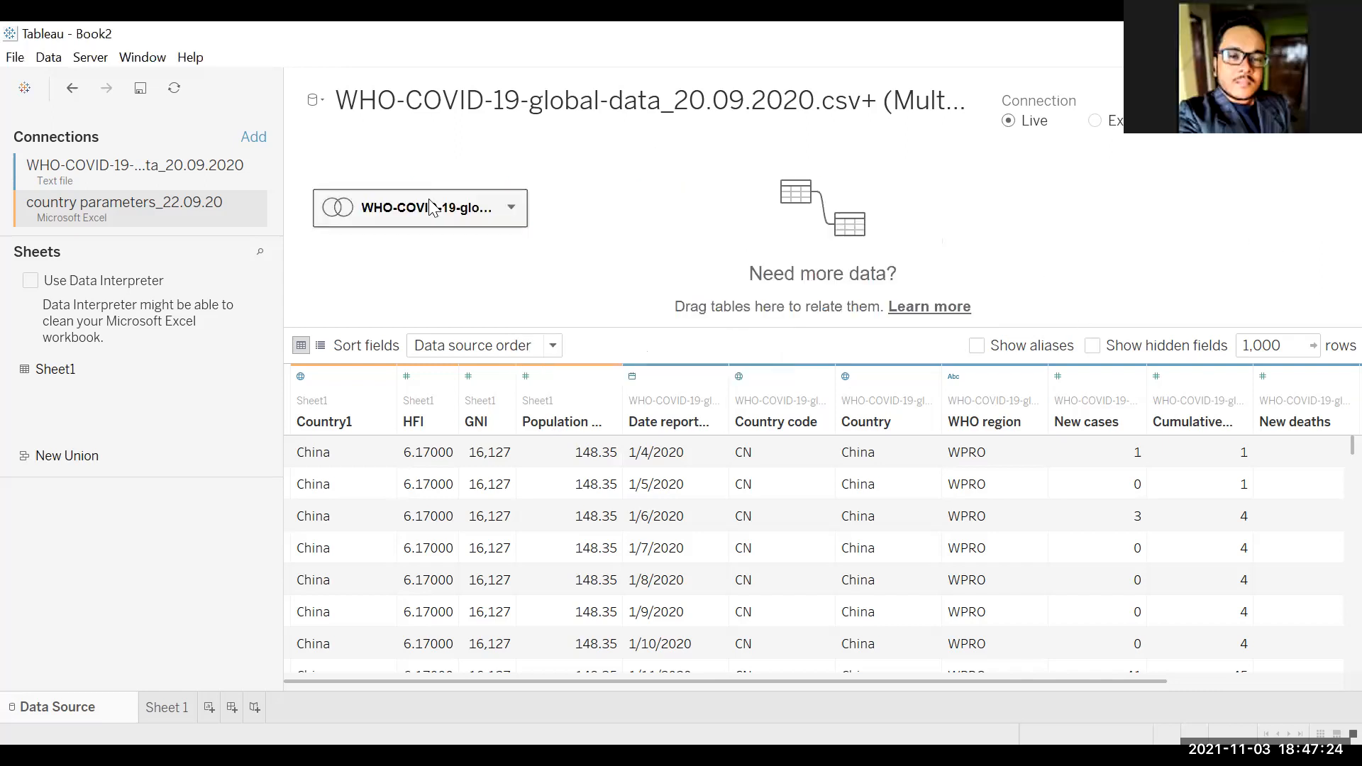
Reopen the joined WHO-COVID-19 table, remove Sheet1 from it, and return to the logical table view.
left_click(144, 169)
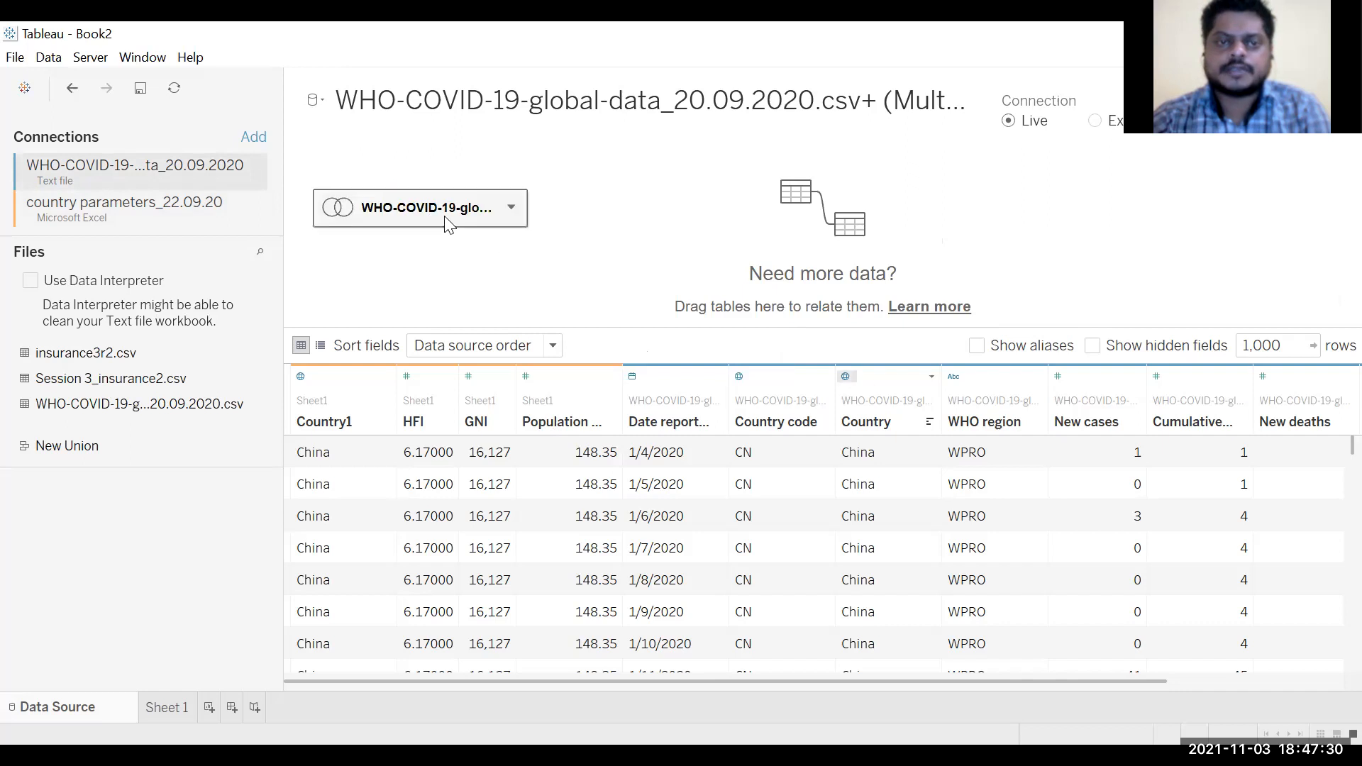
double_click(450, 224)
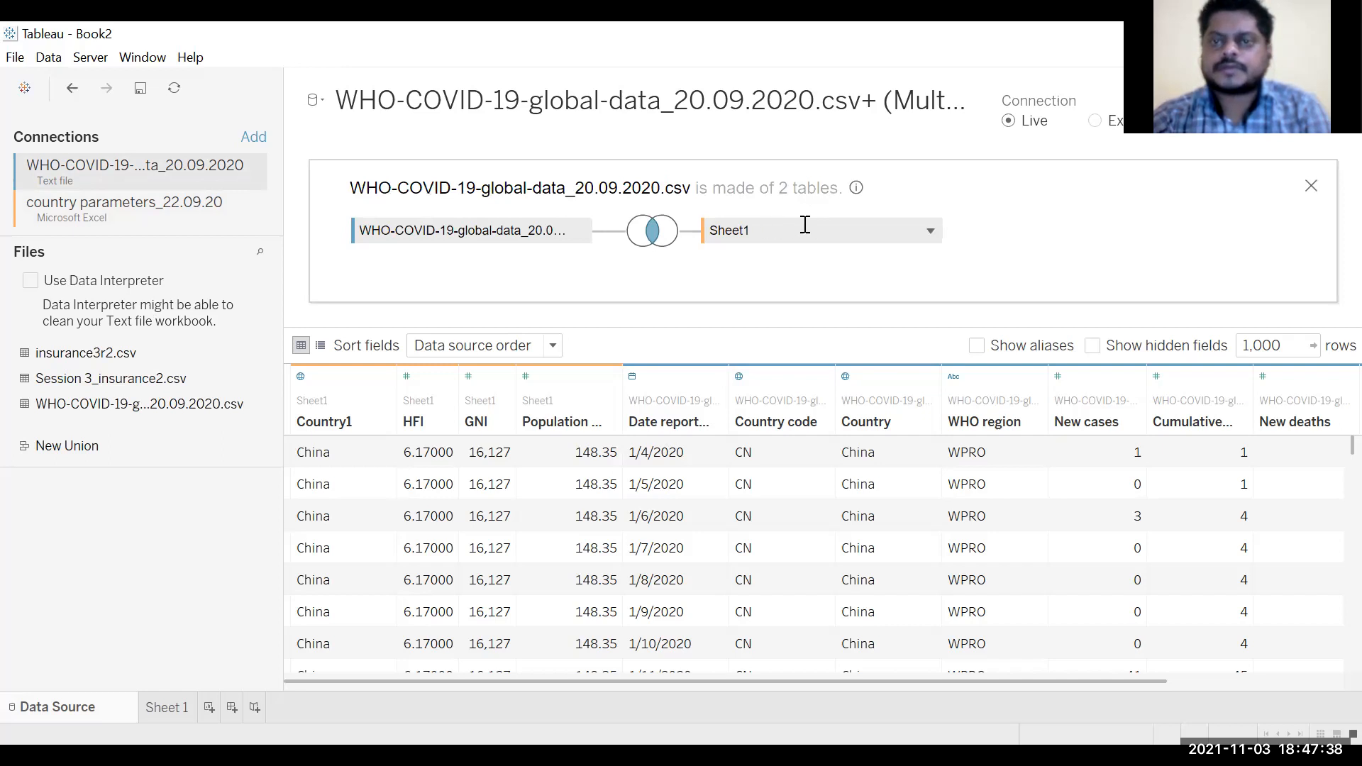
left_click(930, 232)
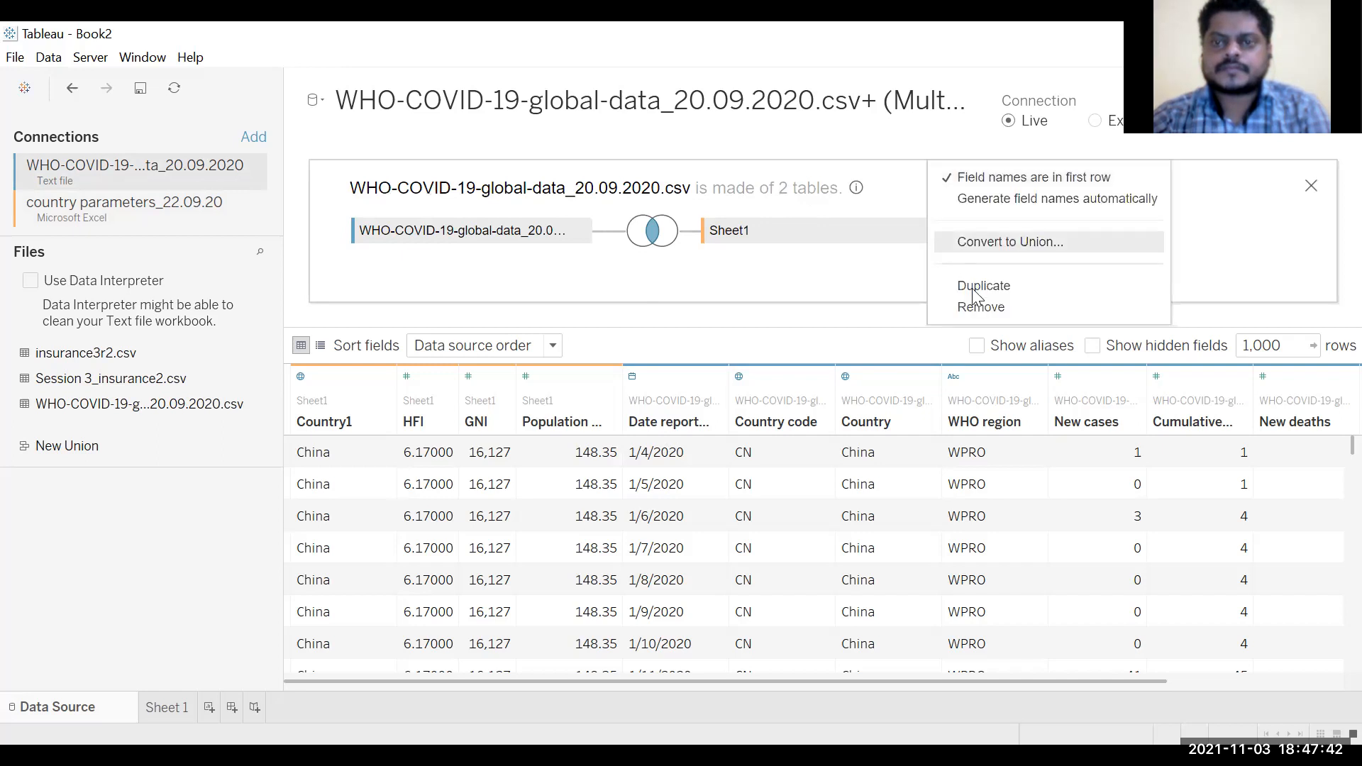
left_click(997, 307)
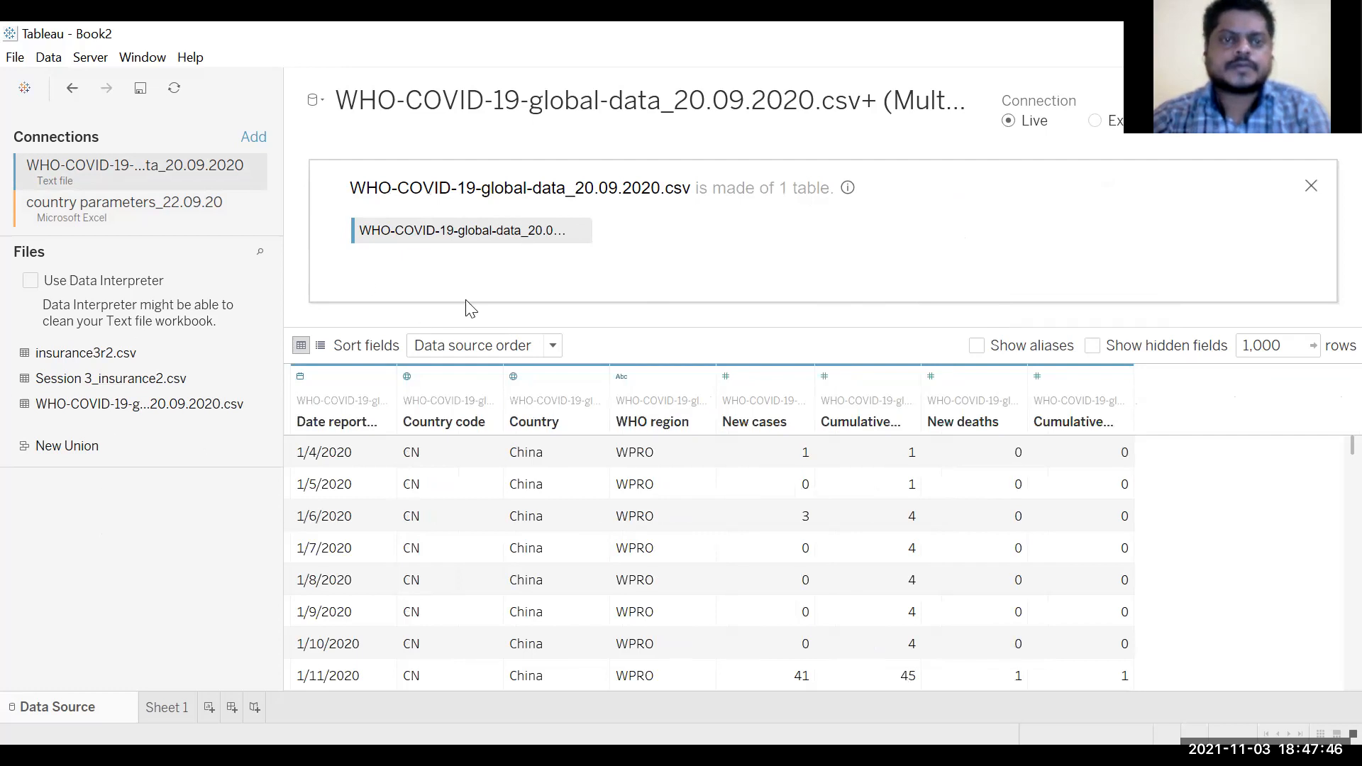
left_click(1311, 186)
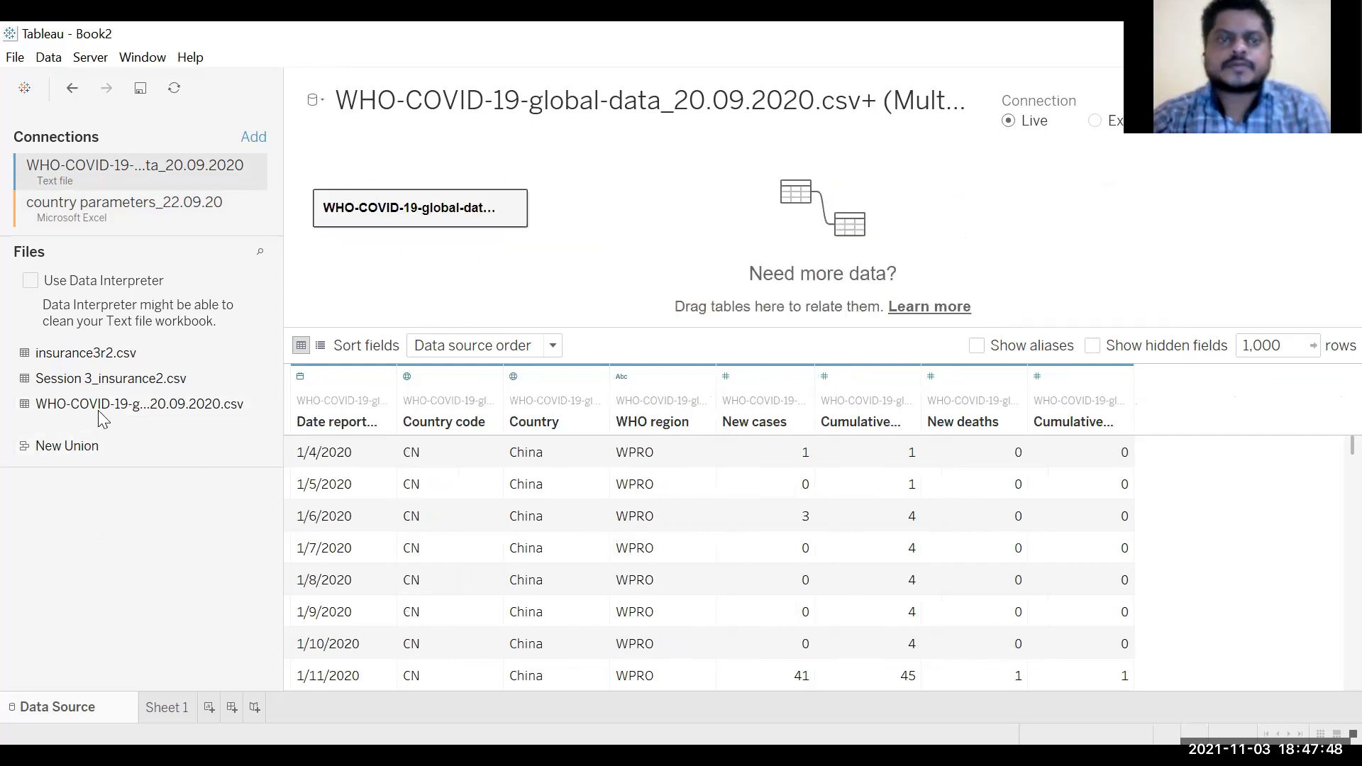
Inner-join Sheet1 from the country parameters connection to the WHO-COVID-19 table inside its physical layer, matching Country to Country1.
double_click(442, 222)
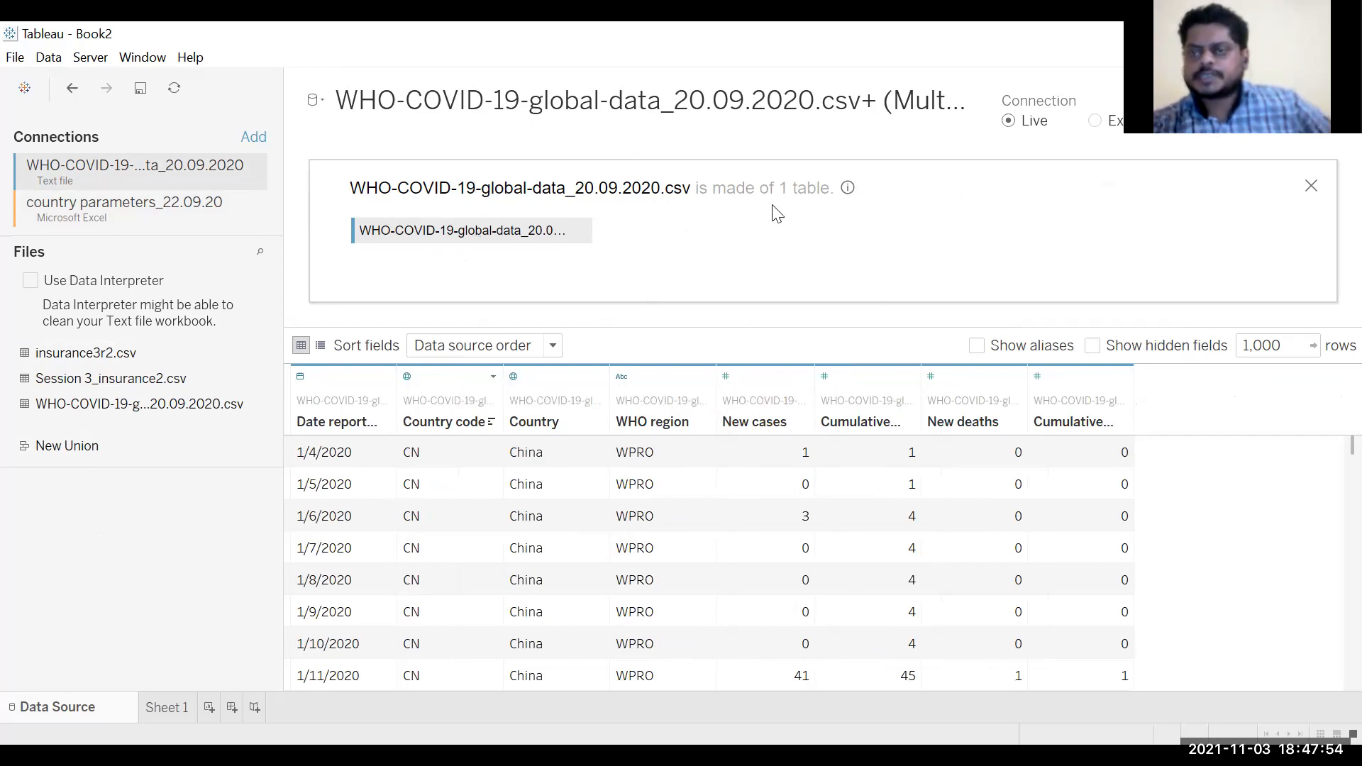
mouse_move(846, 228)
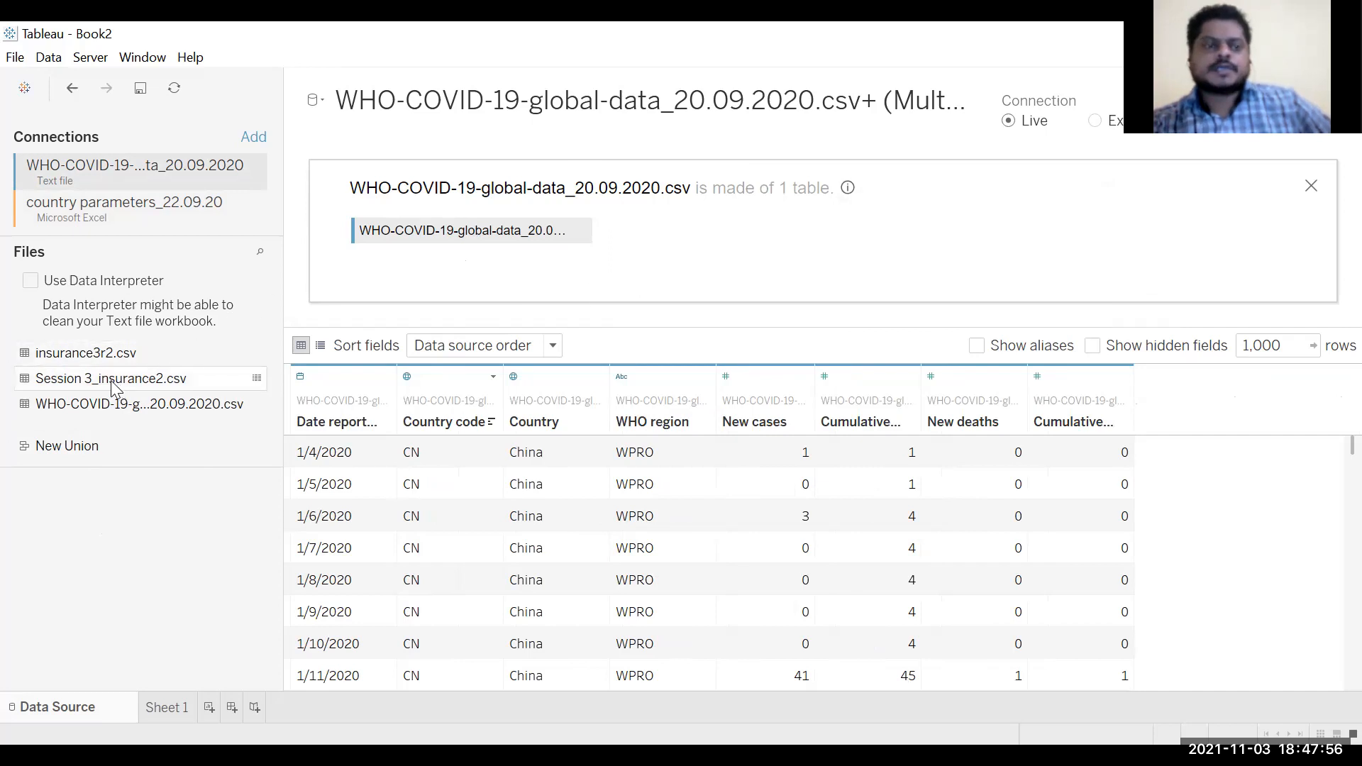
left_click(115, 218)
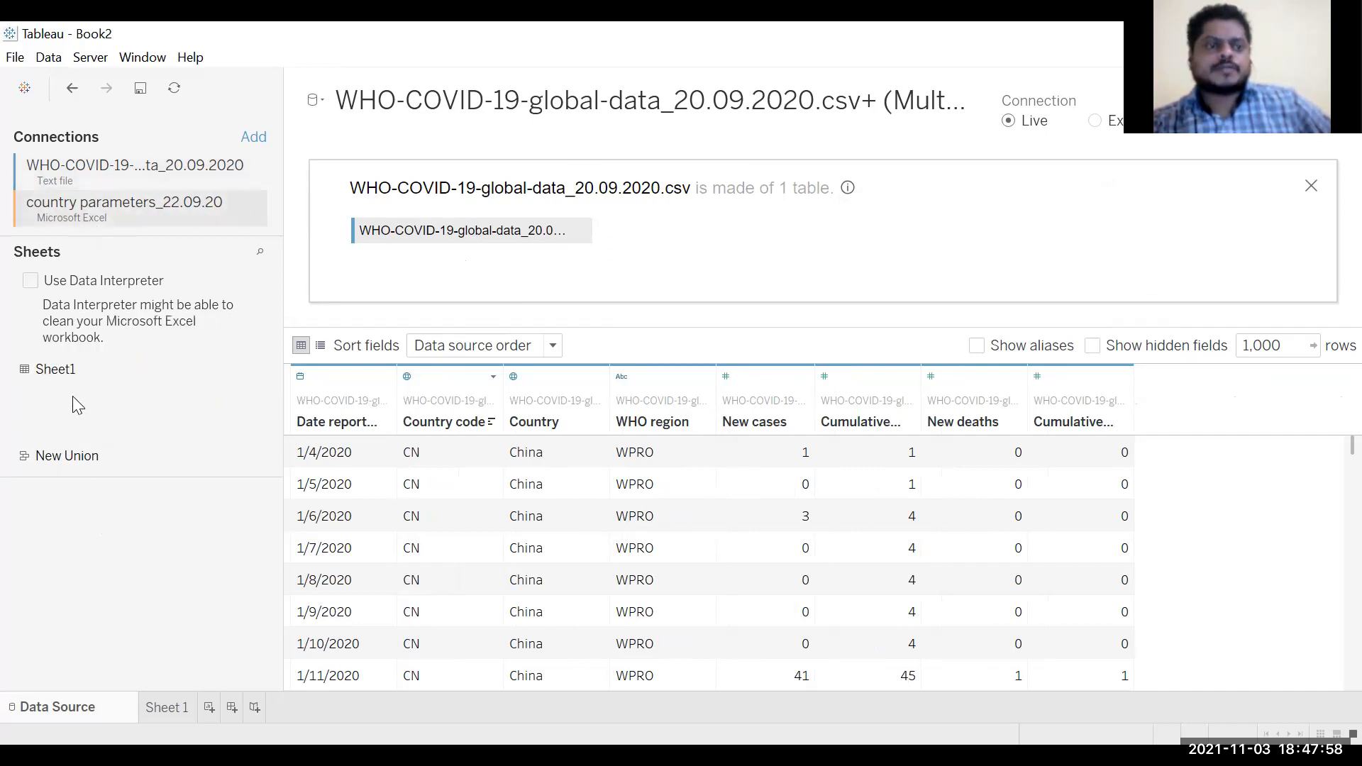
left_click_drag(69, 380, 669, 240)
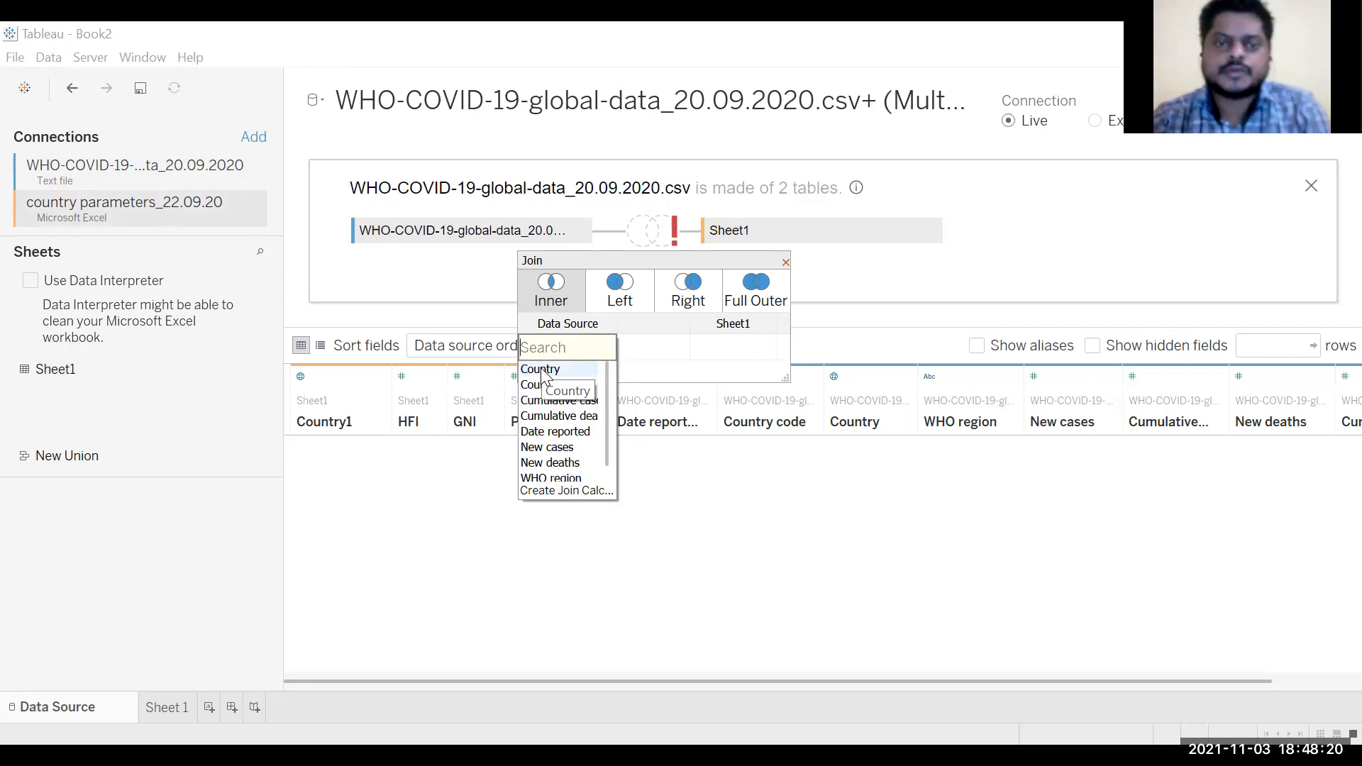
left_click(750, 353)
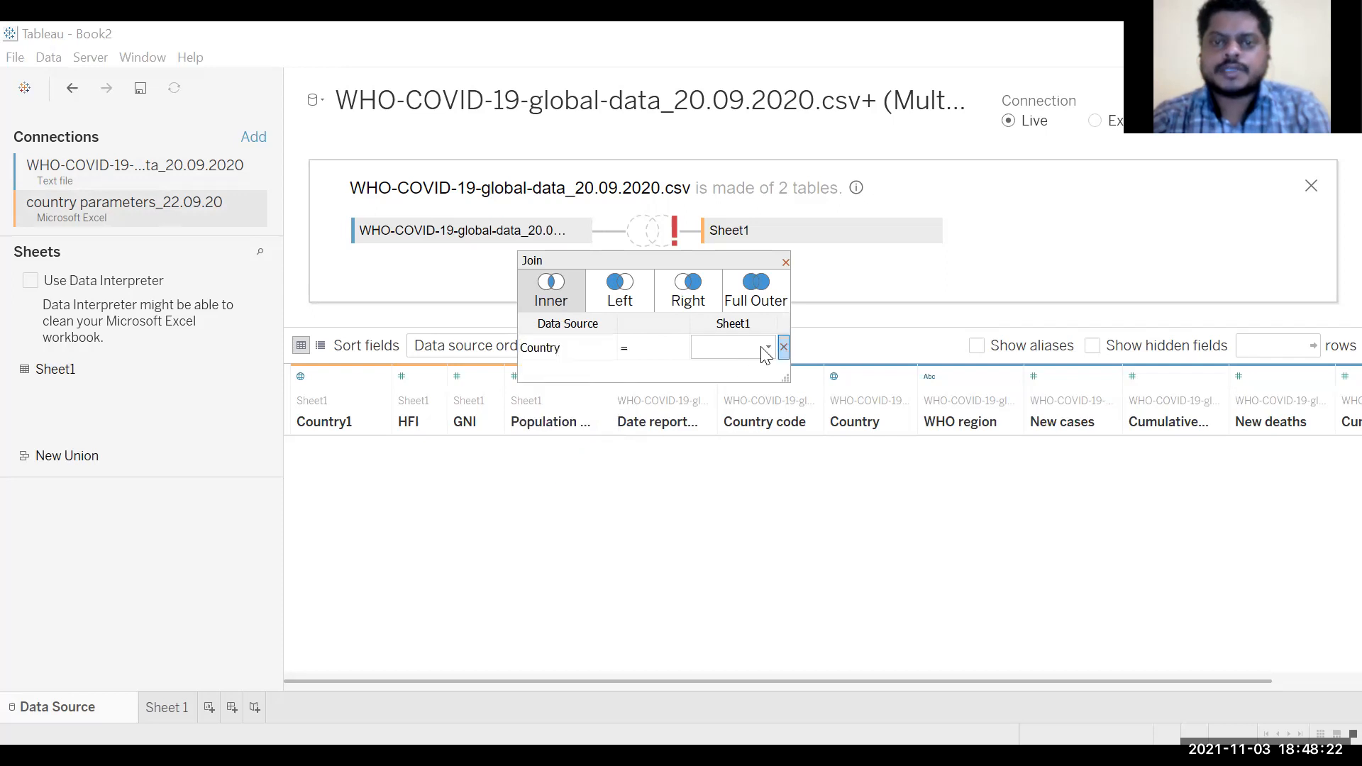
left_click(745, 357)
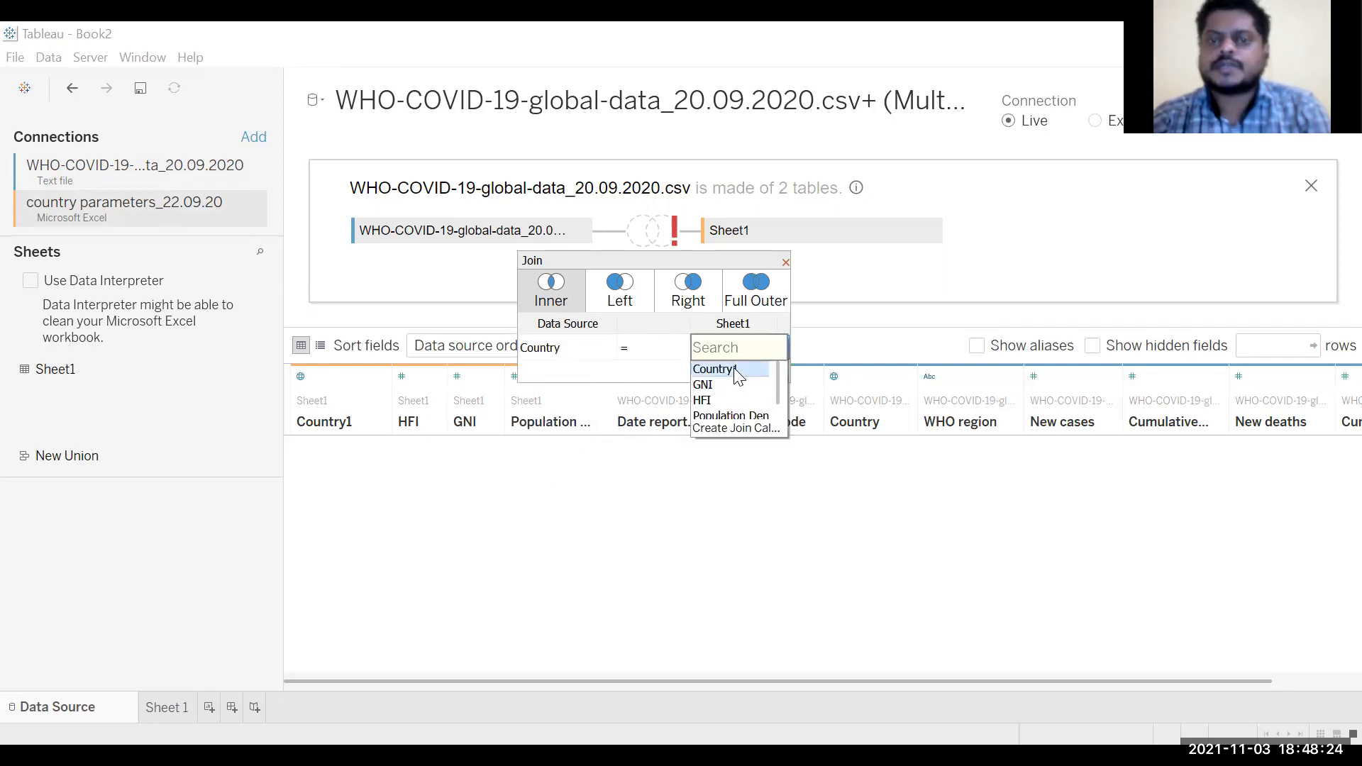
left_click(734, 367)
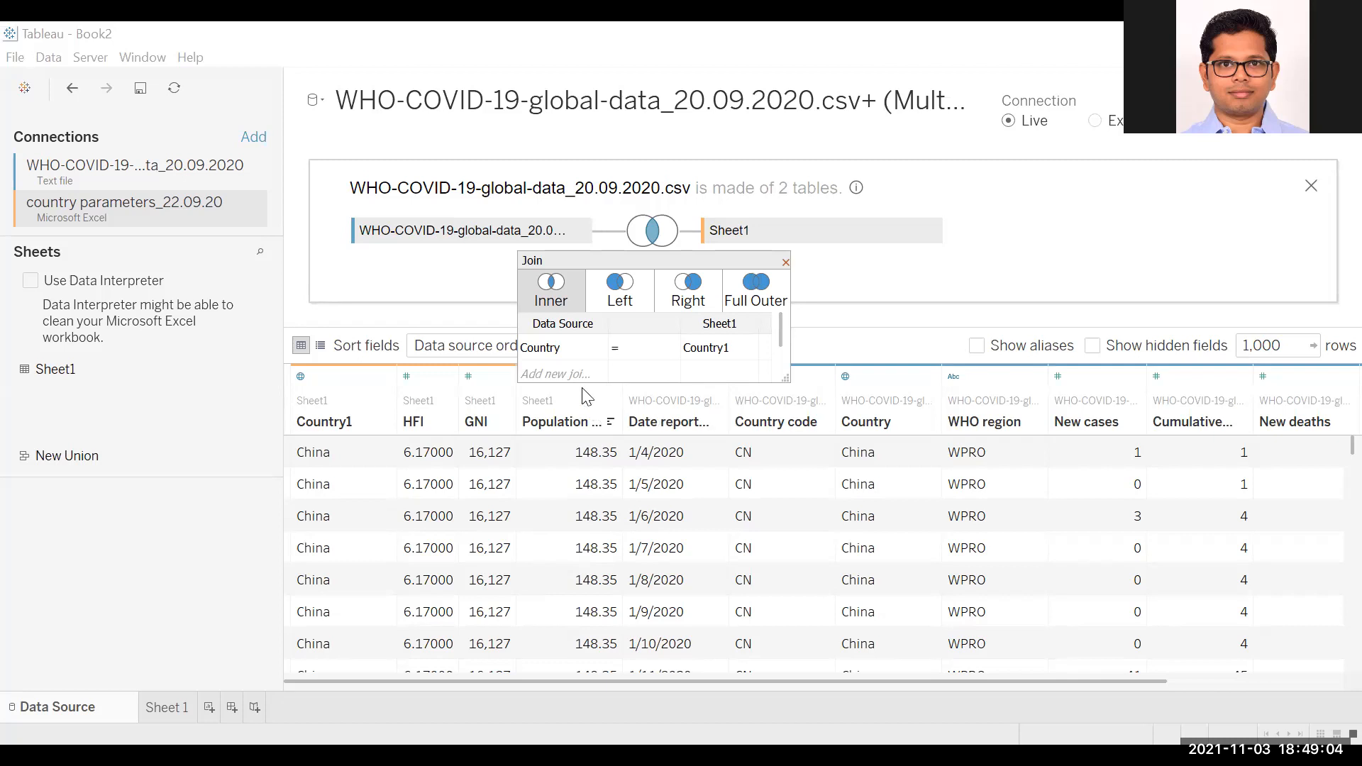
left_click(783, 260)
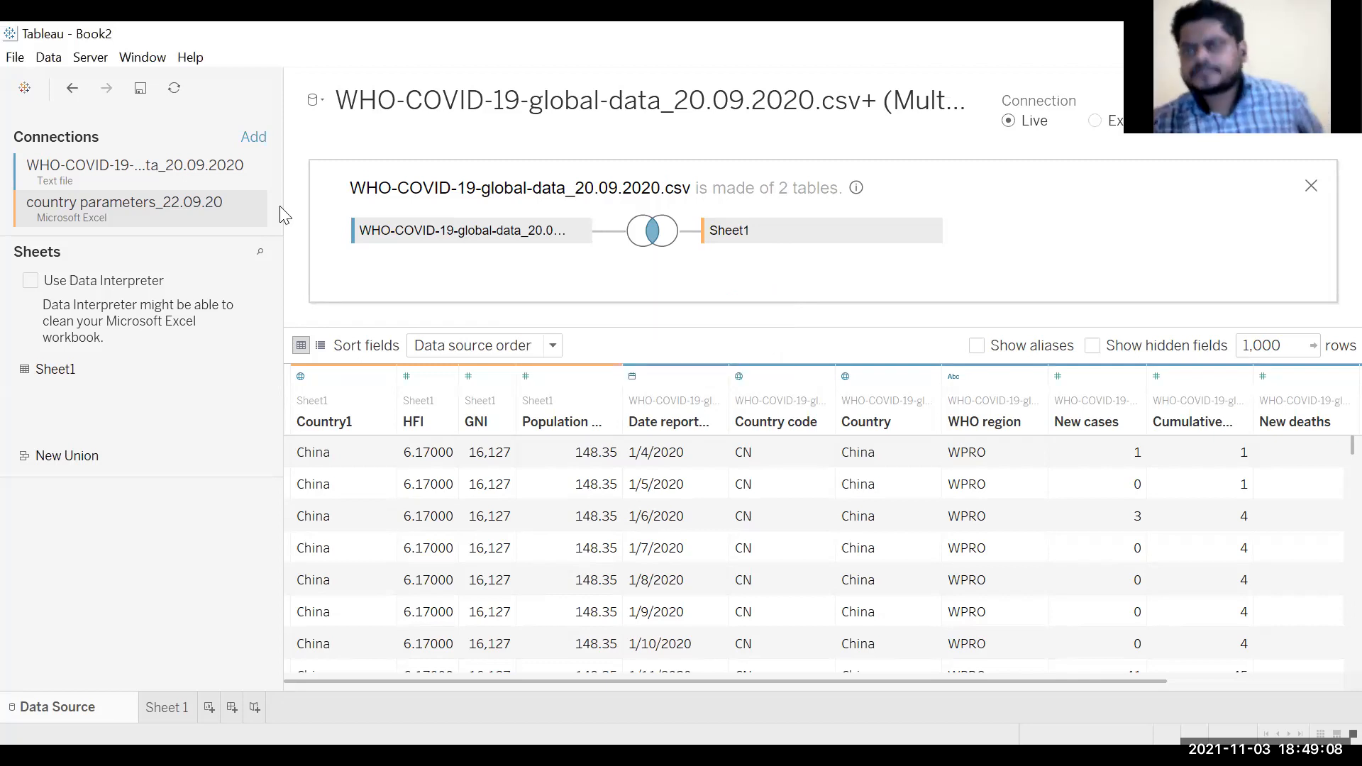
Leave the physical view, remove the joined WHO-COVID-19 table, and add Sheet1 as the data source's first table.
left_click(1312, 189)
key("ctrl+z")
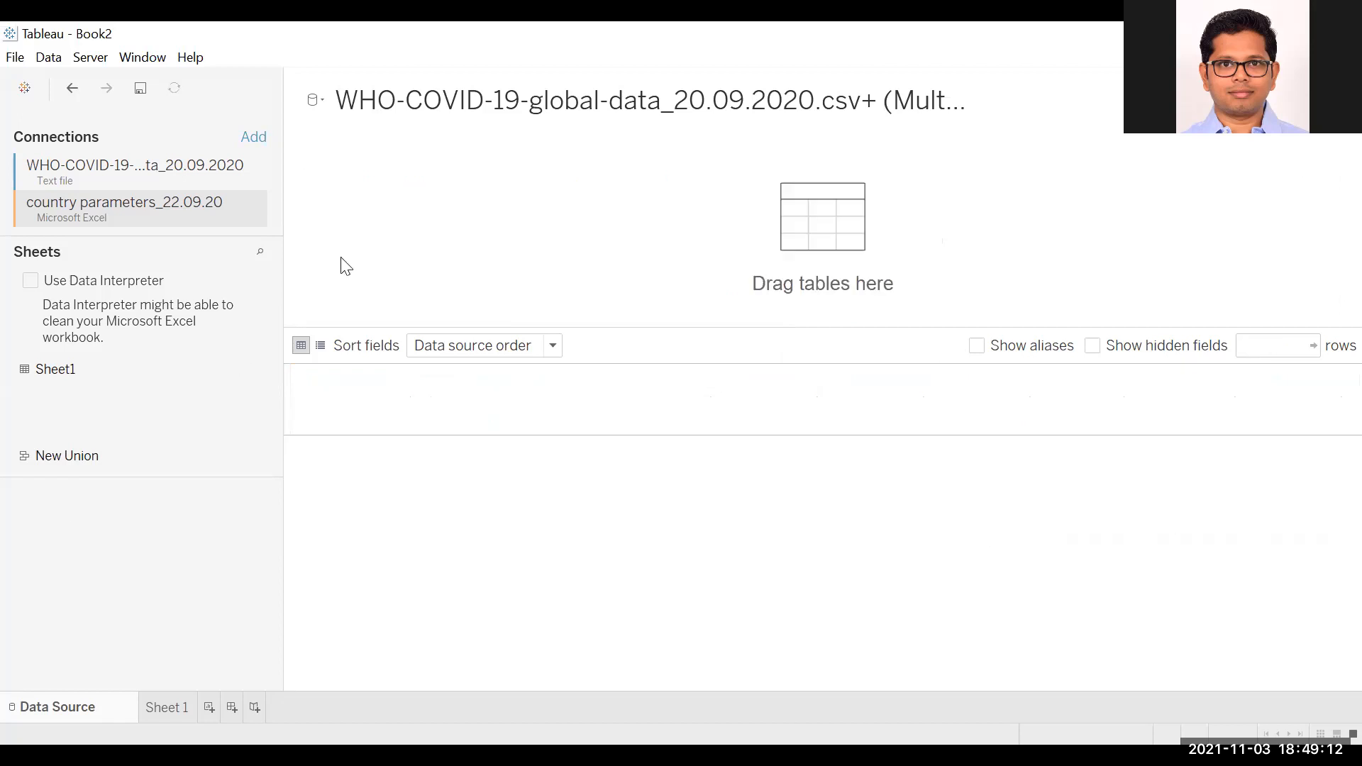
mouse_move(72, 369)
left_mouse_down()
mouse_move(480, 234)
mouse_move(429, 228)
left_mouse_up()
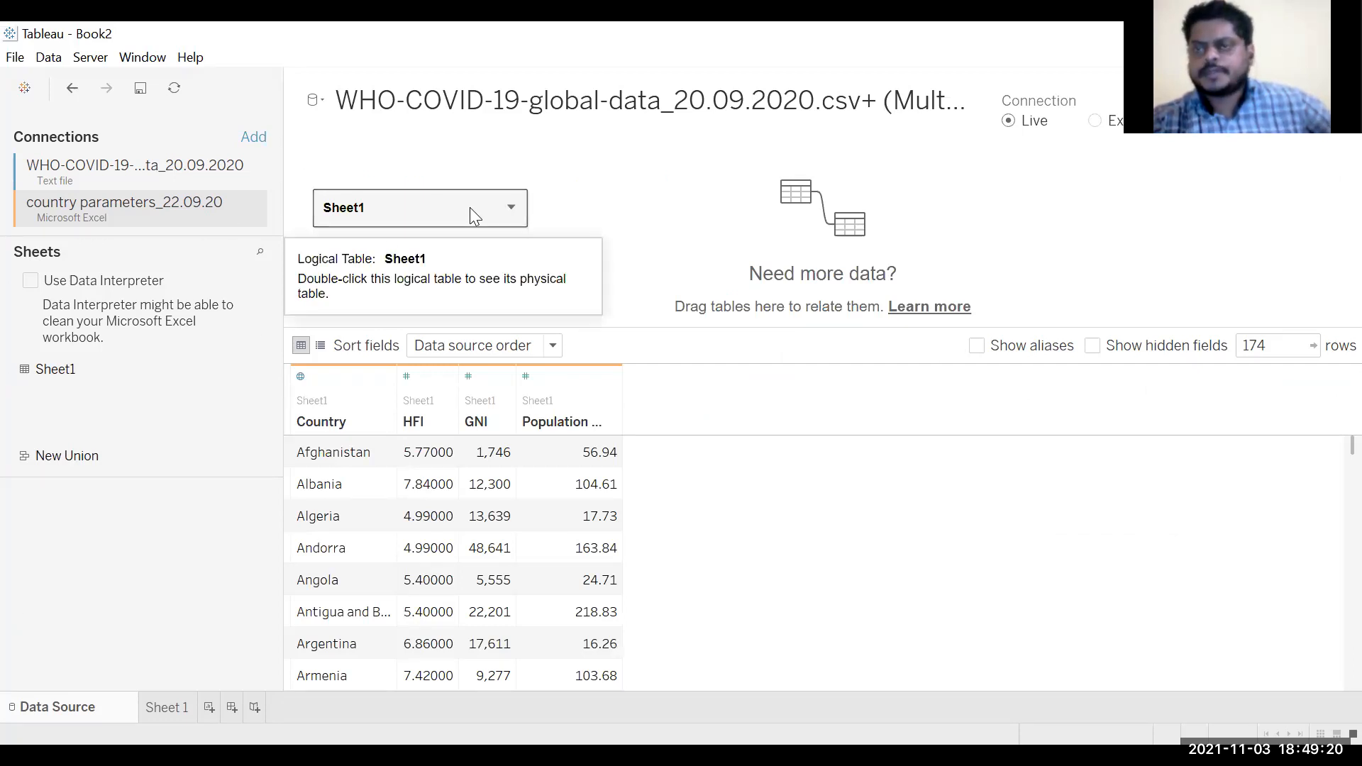
Relate the WHO-COVID-19 file to Sheet1 by matching Country to Country1, and remove the related table again.
left_click(193, 173)
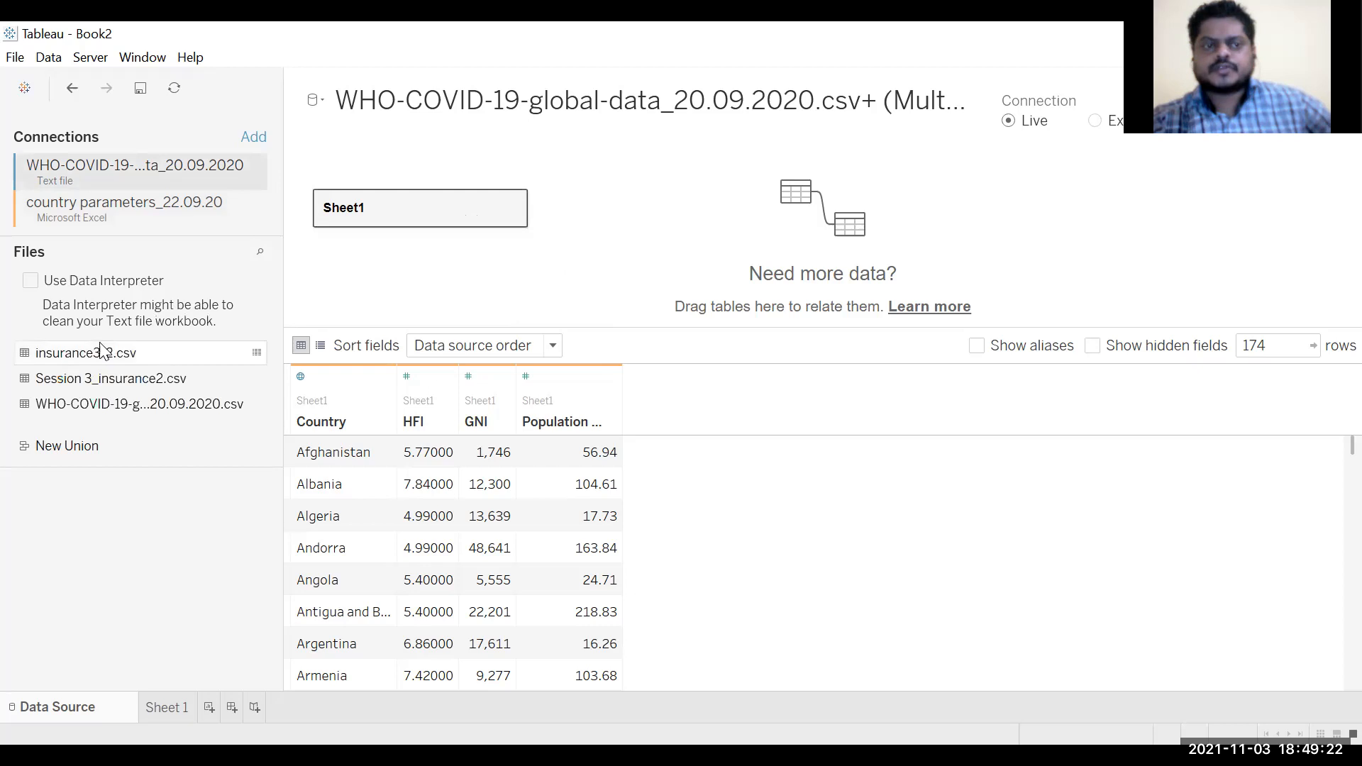
left_click_drag(108, 401, 688, 213)
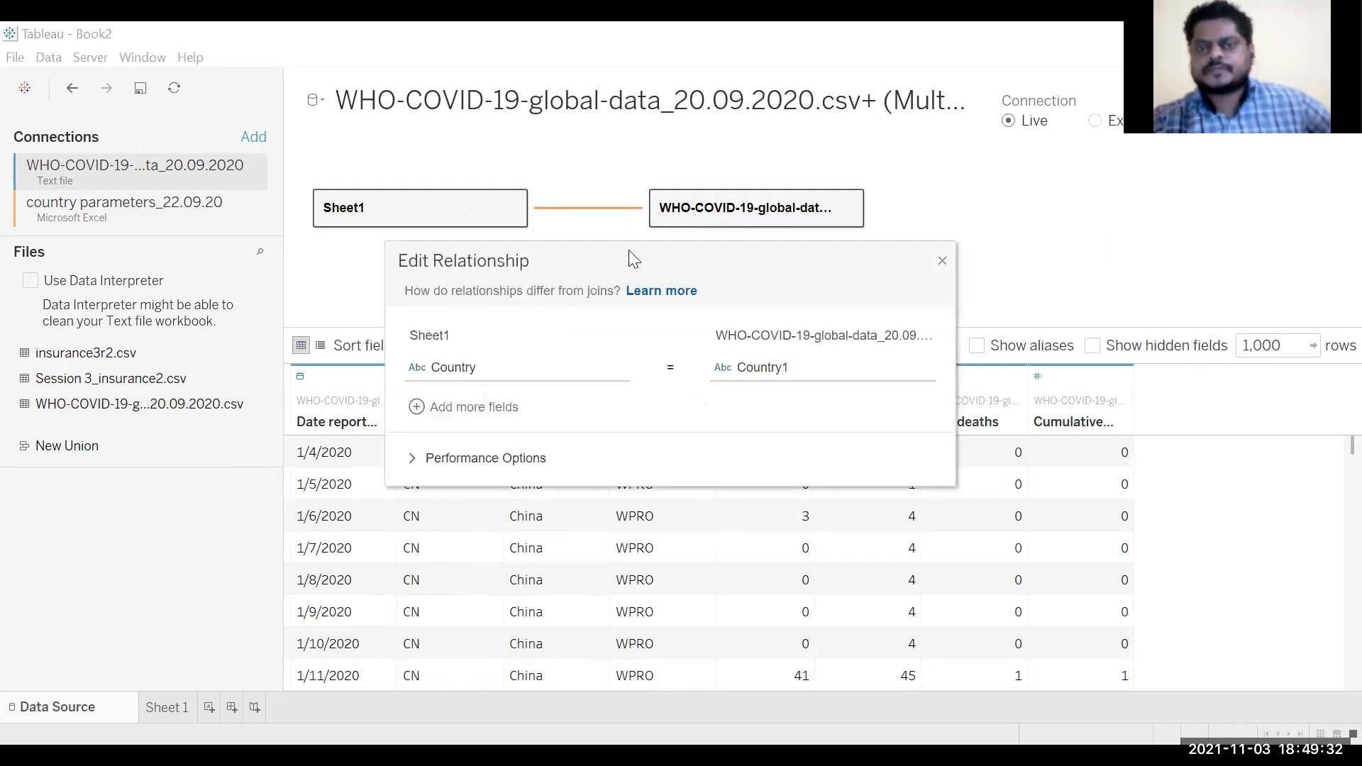
left_click(943, 263)
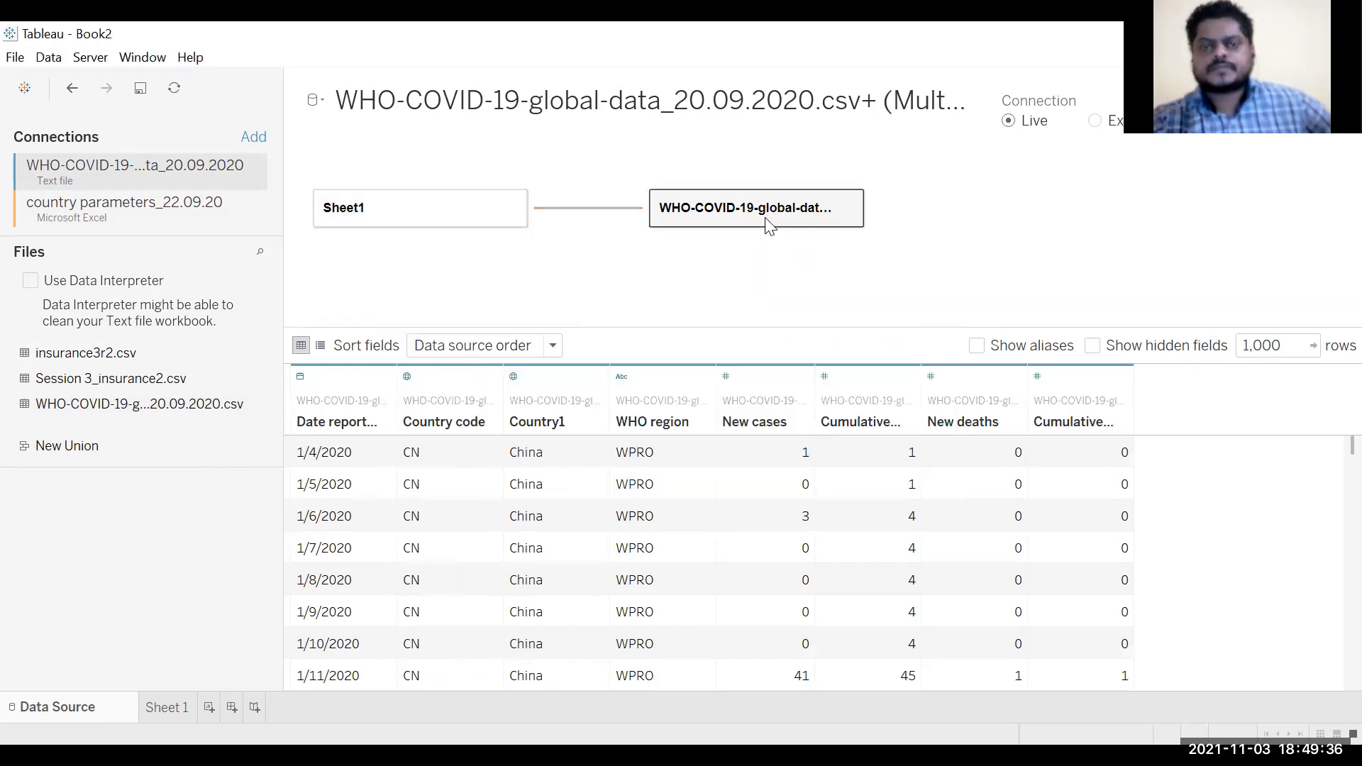
key("Delete")
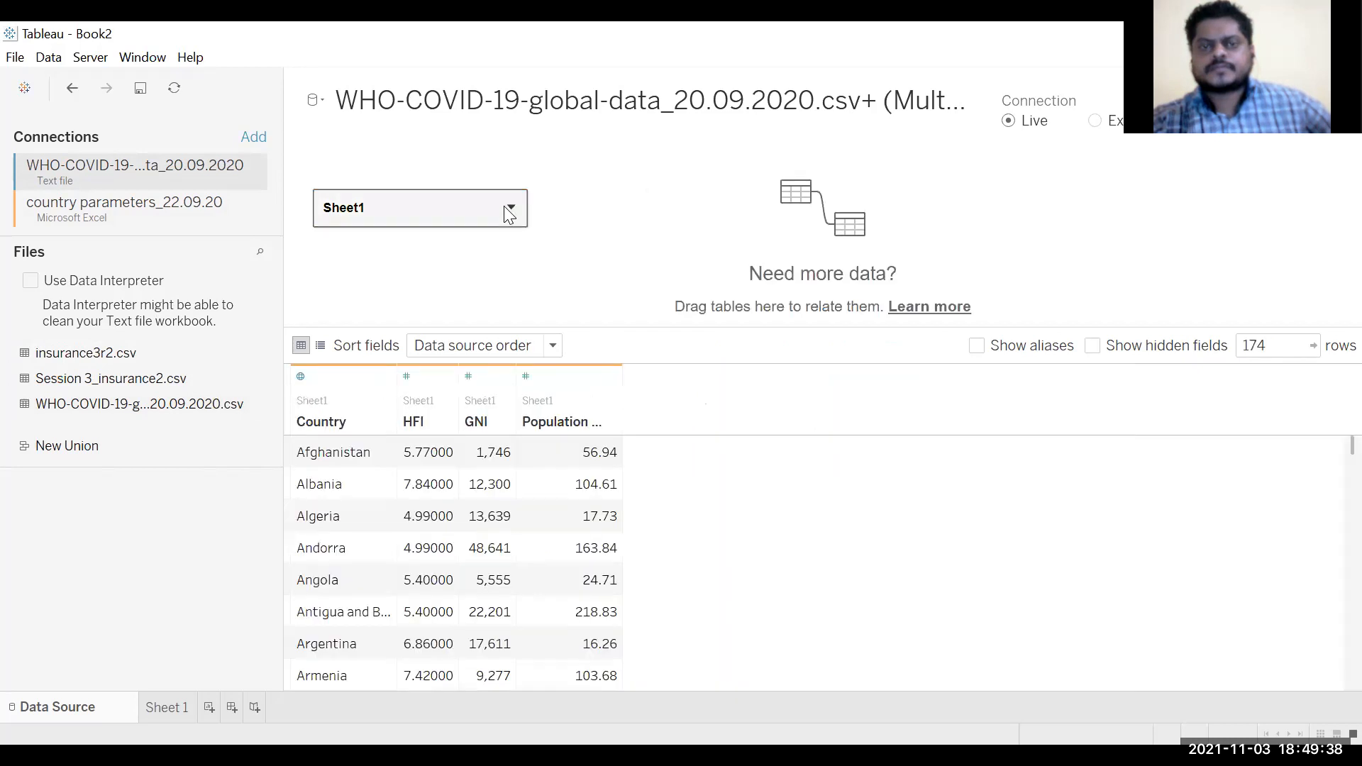
Add the WHO-COVID-19 file beside Sheet1 inside Sheet1's physical layer, and leave the physical view without choosing join fields.
left_click(510, 210)
double_click(452, 200)
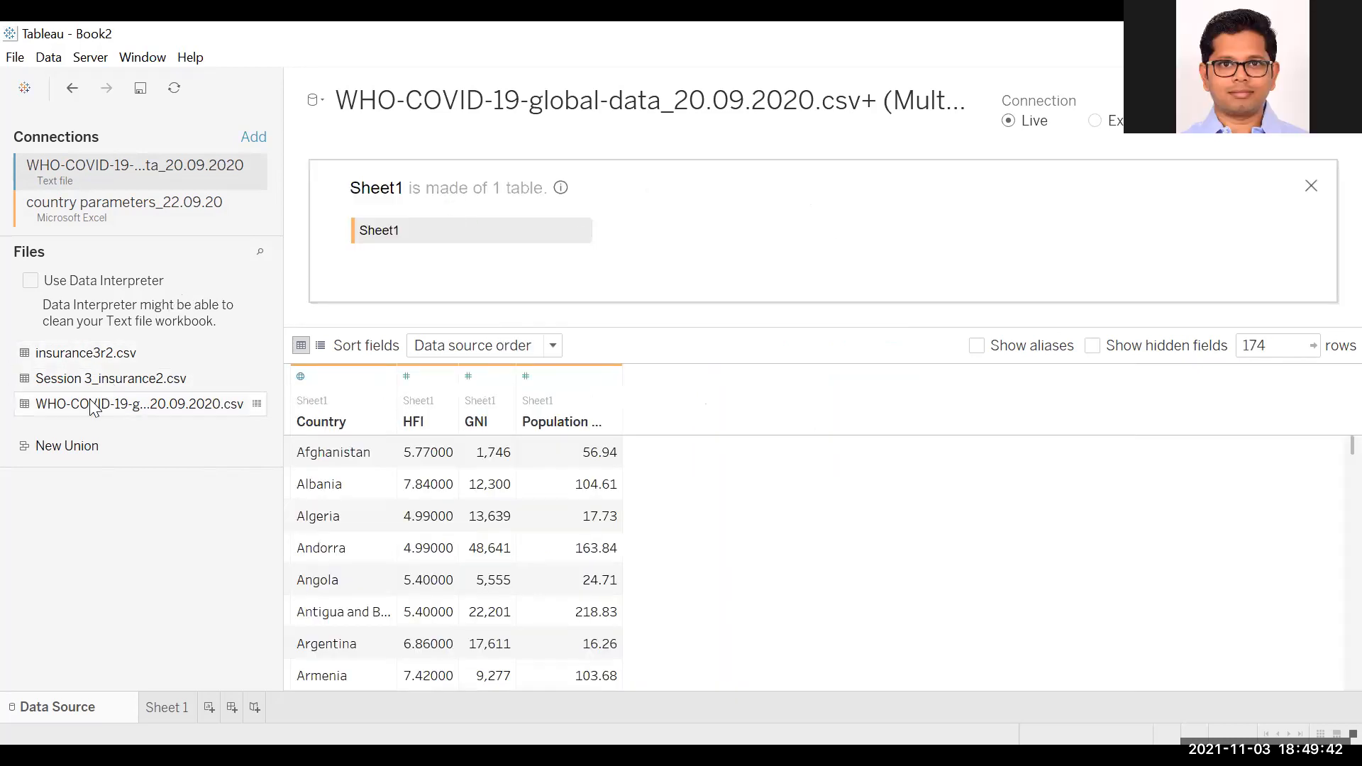
left_click(676, 246)
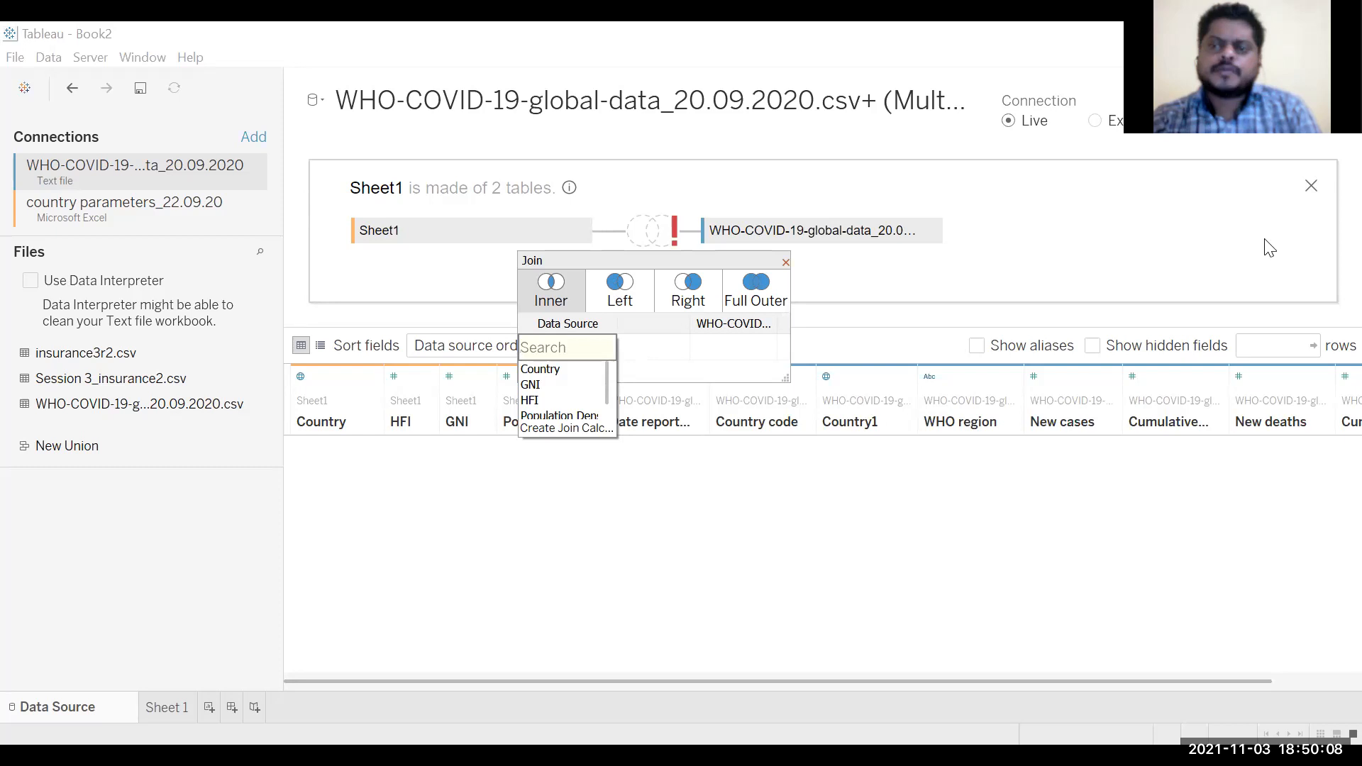
left_click(1311, 186)
Close the WHO-COVID-19 multiple-connection data source from the Sheet 1 worksheet.
left_click(160, 700)
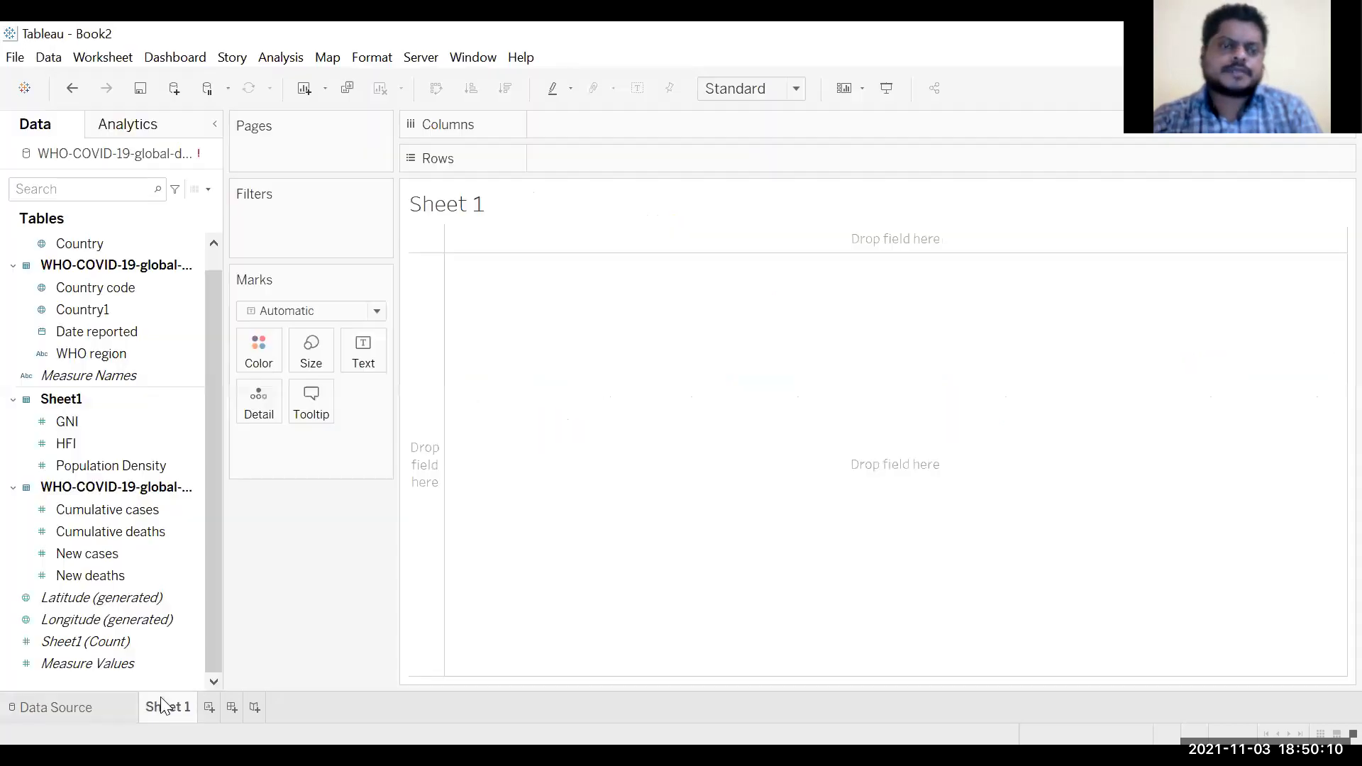
right_click(139, 151)
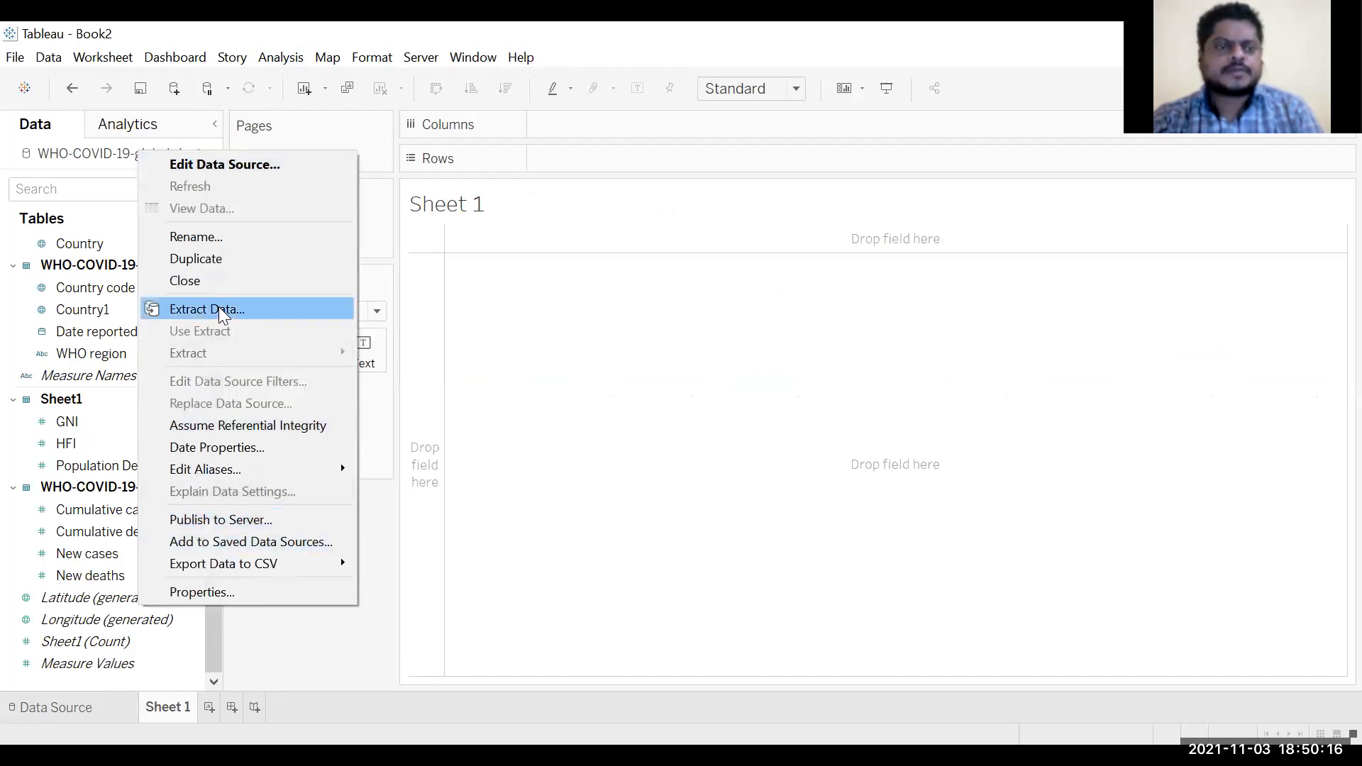
left_click(219, 281)
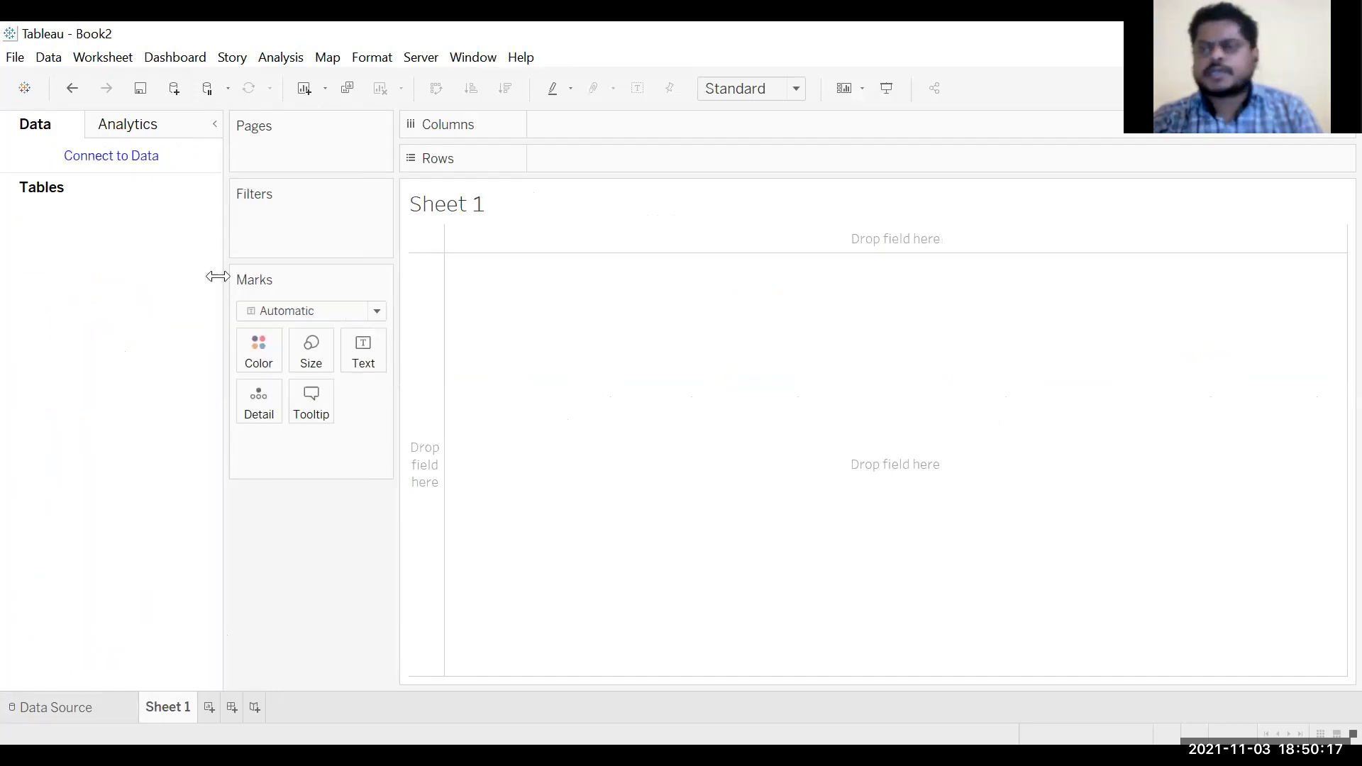
Connect to the Excel workbook country parameters_22.09.20.
left_click(136, 157)
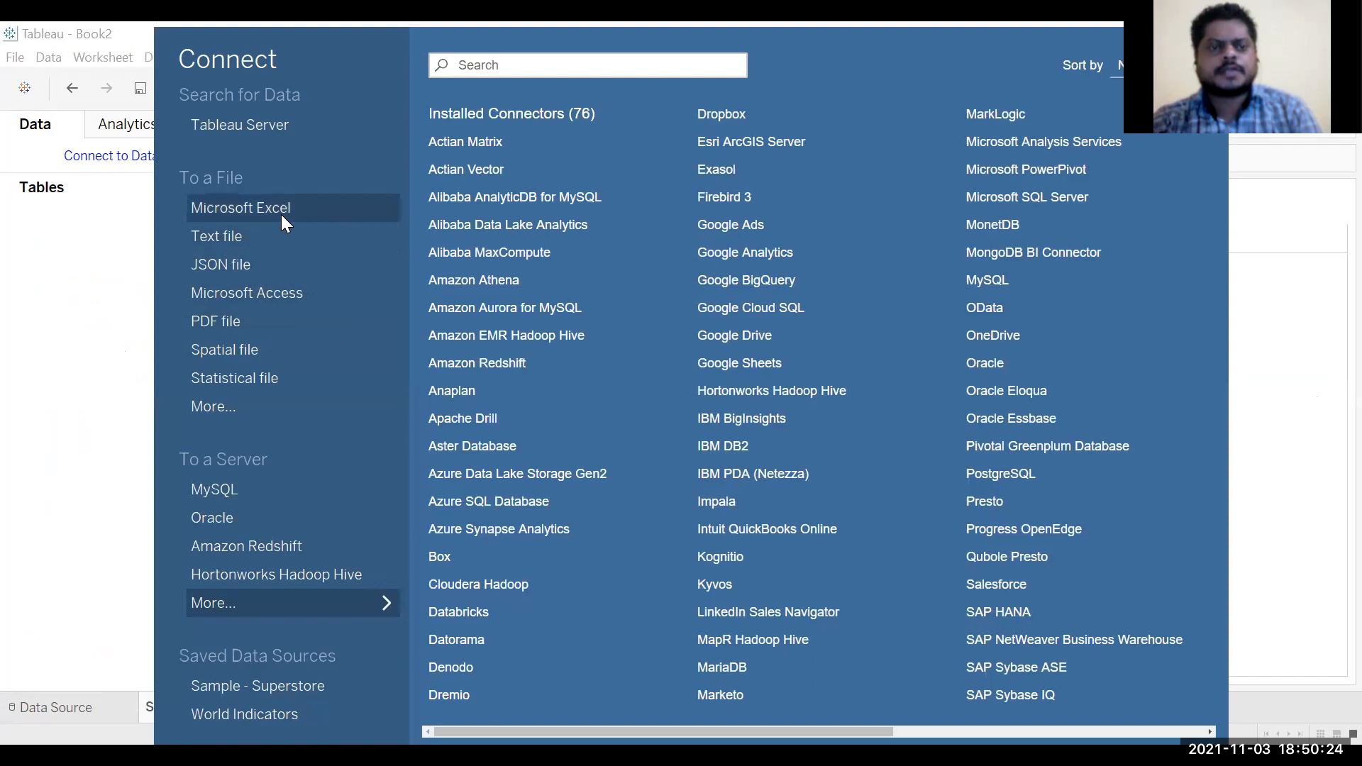
left_click(281, 209)
left_click(540, 203)
left_click(506, 527)
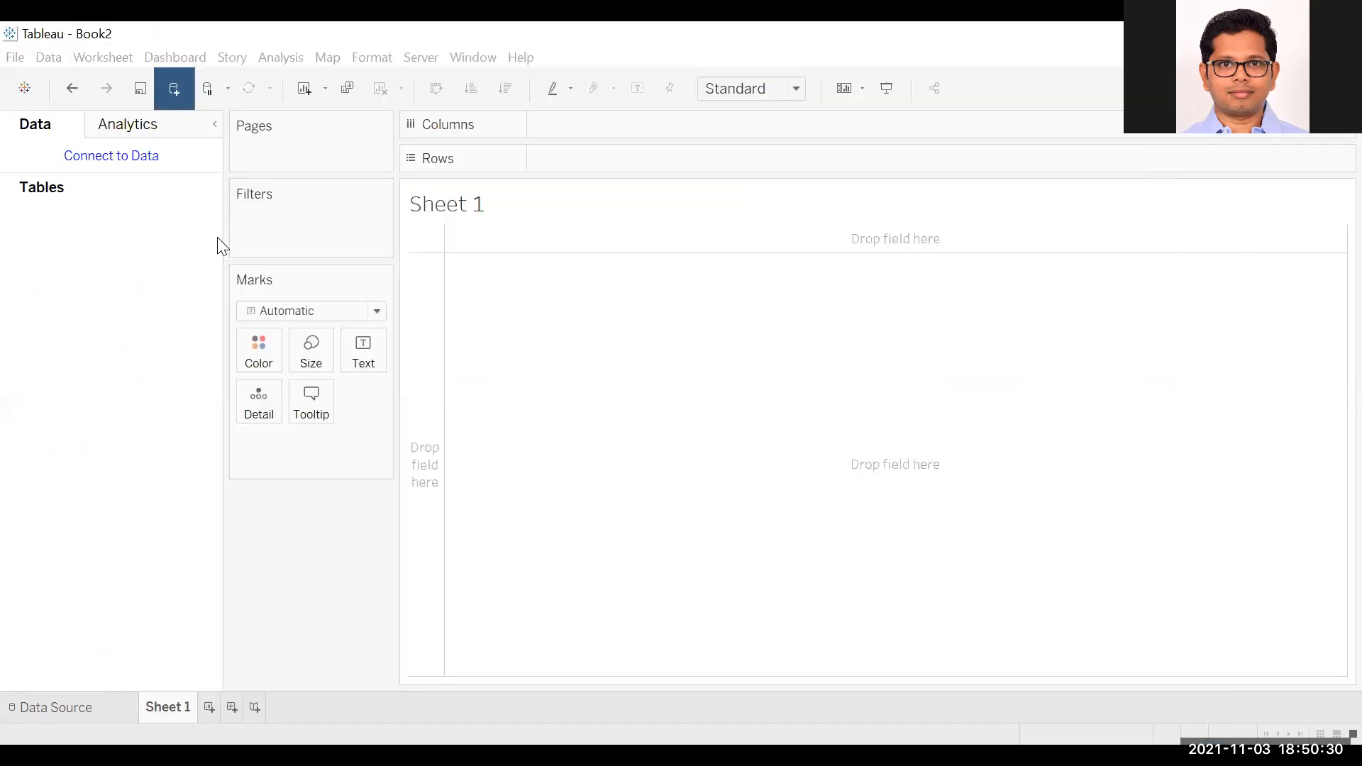
Add the text file WHO-COVID-19-global-data_20.09.2020.csv as a second connection in the same data source.
left_click(255, 137)
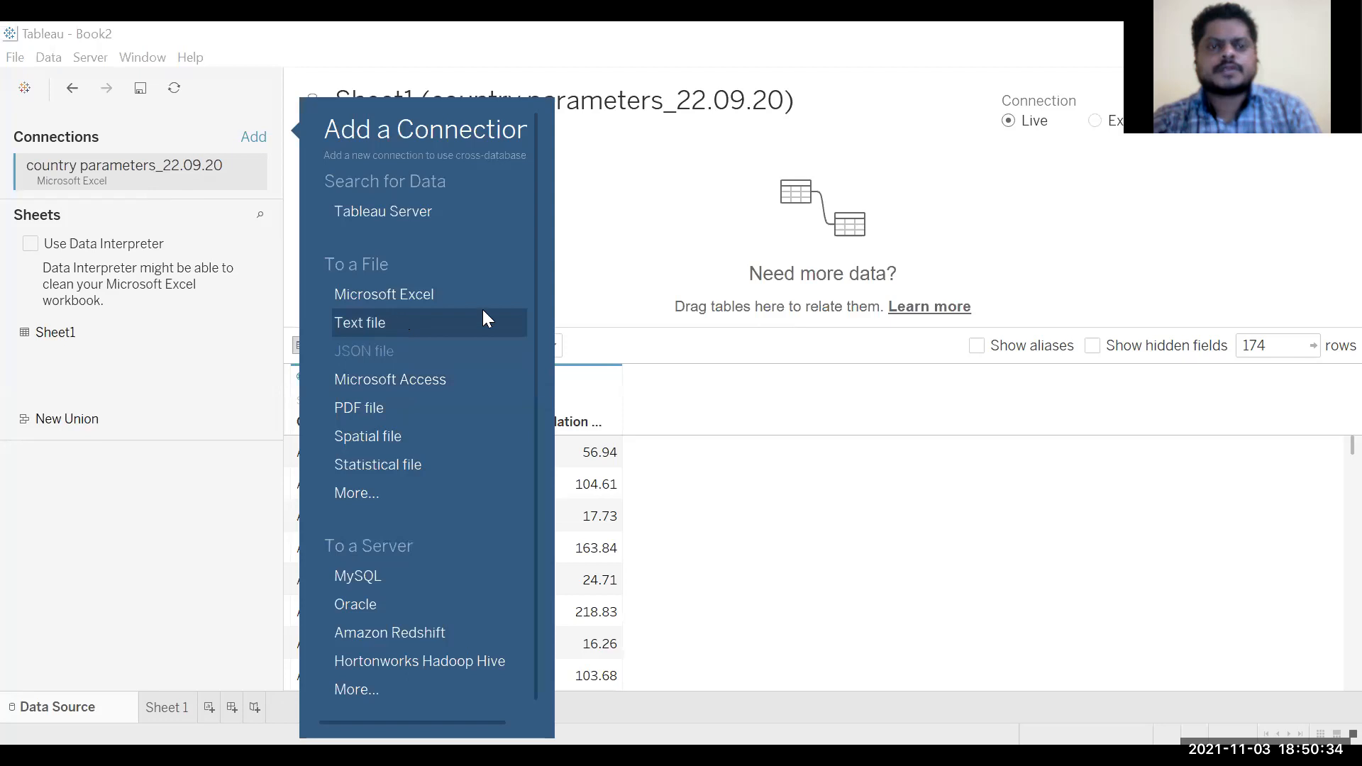
left_click(483, 318)
left_click(298, 247)
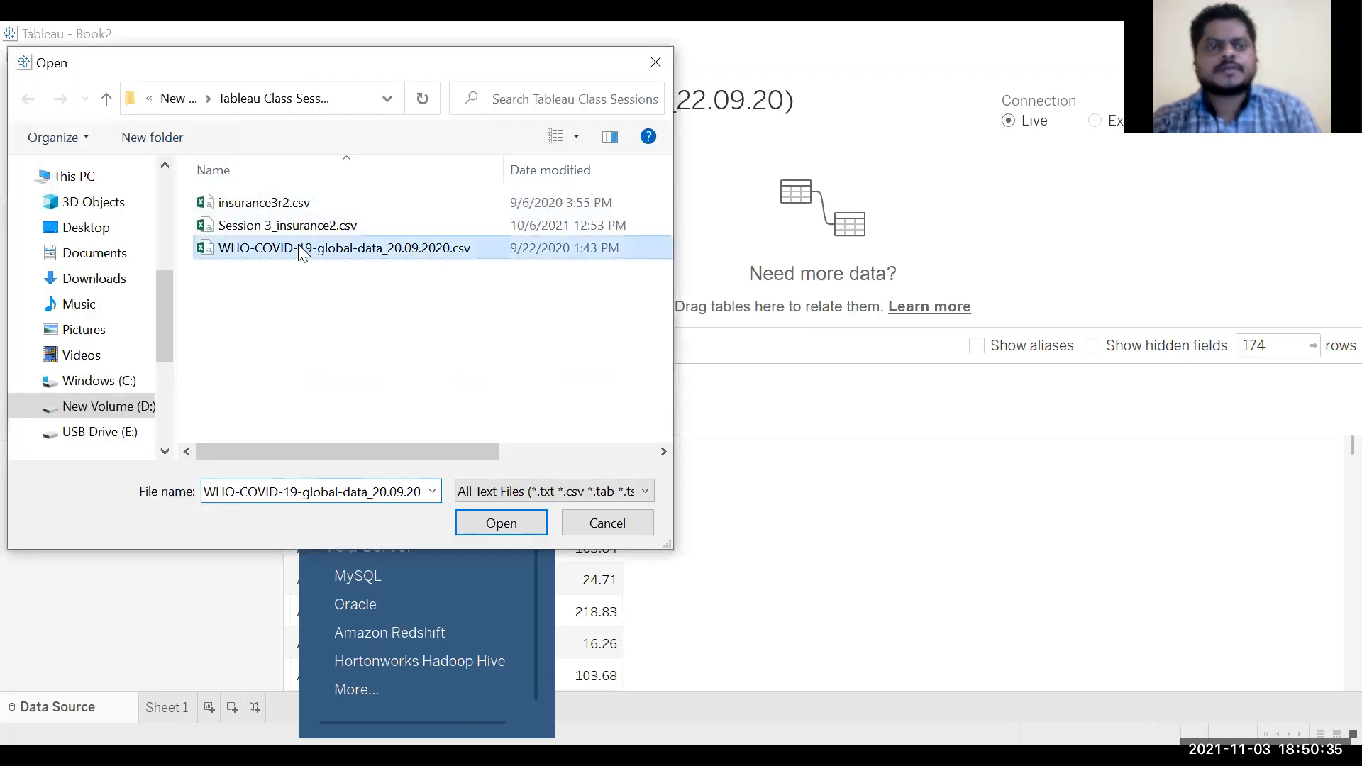
left_click(510, 515)
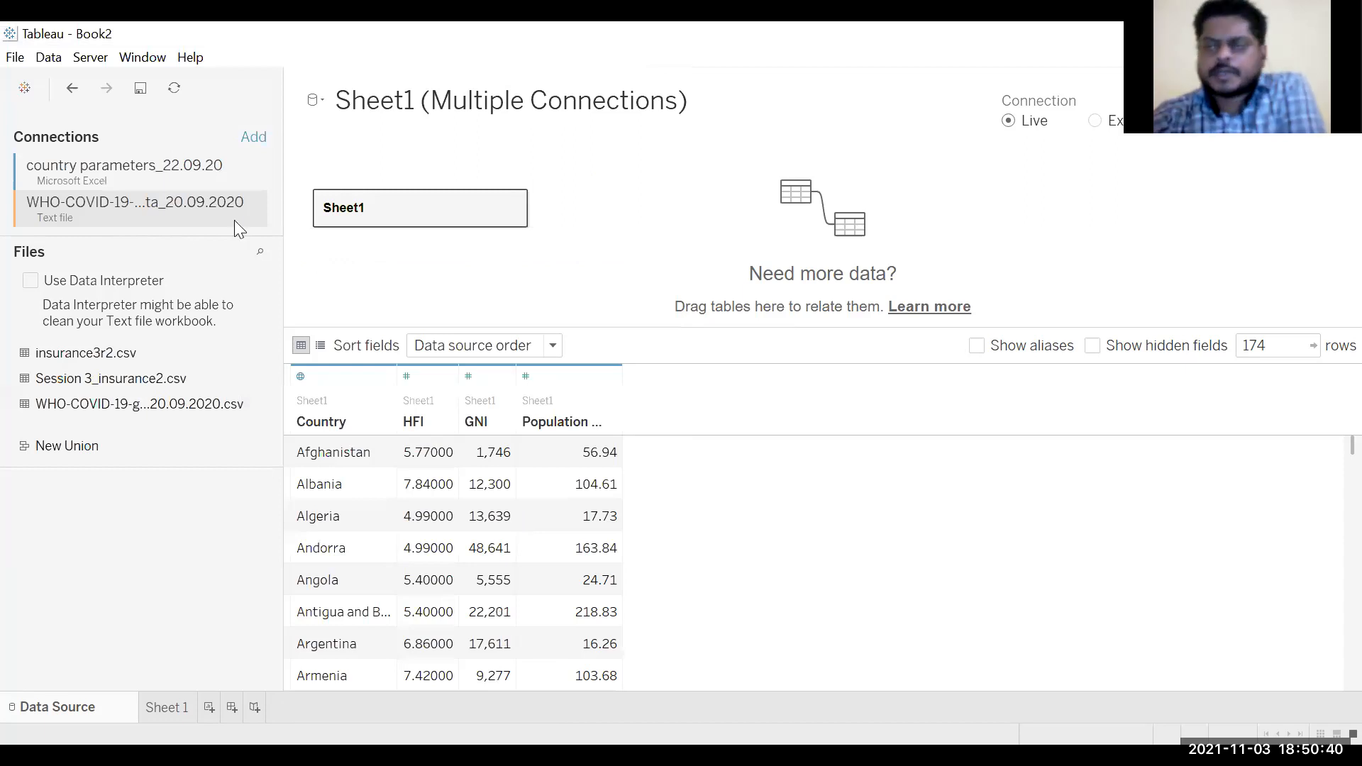
Relate the WHO-COVID-19 global data table to Sheet1 in the data source, matching Country with Country1.
left_click(172, 172)
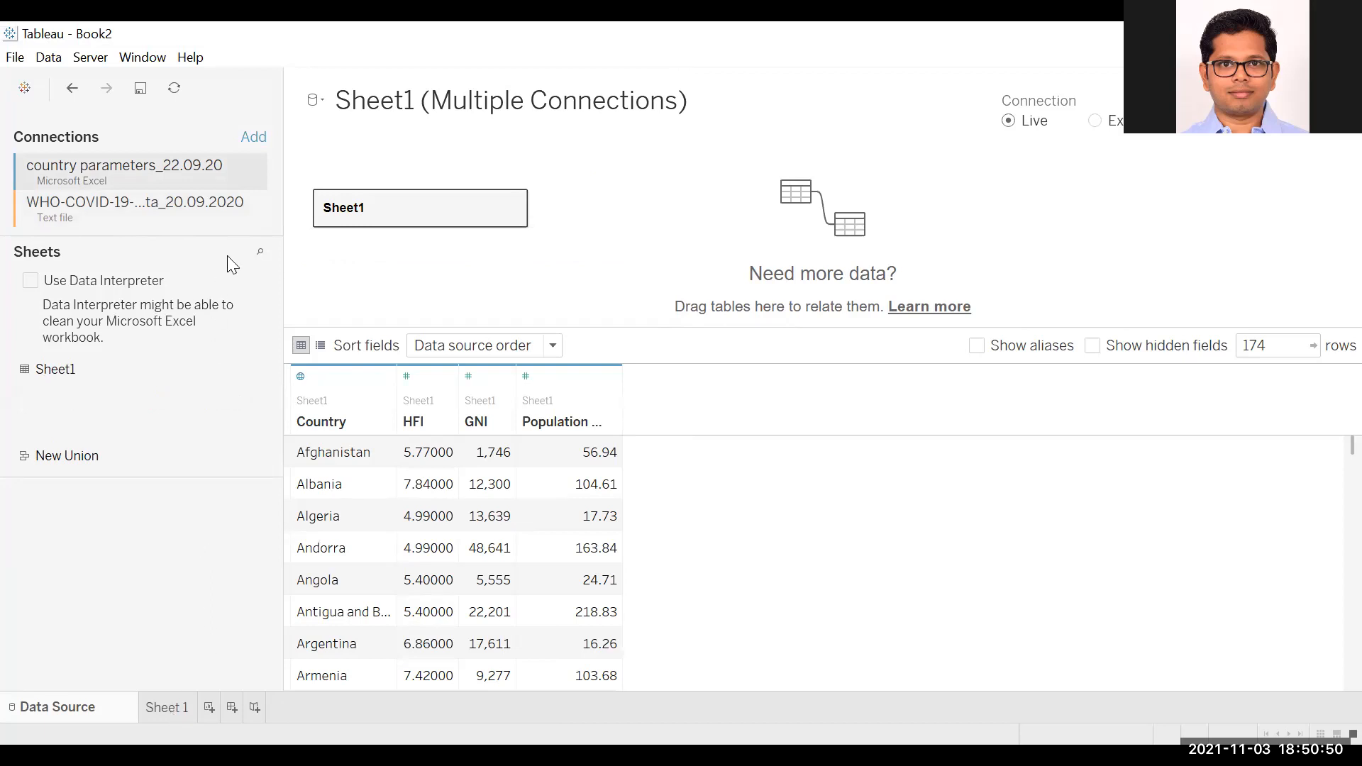
left_click(123, 211)
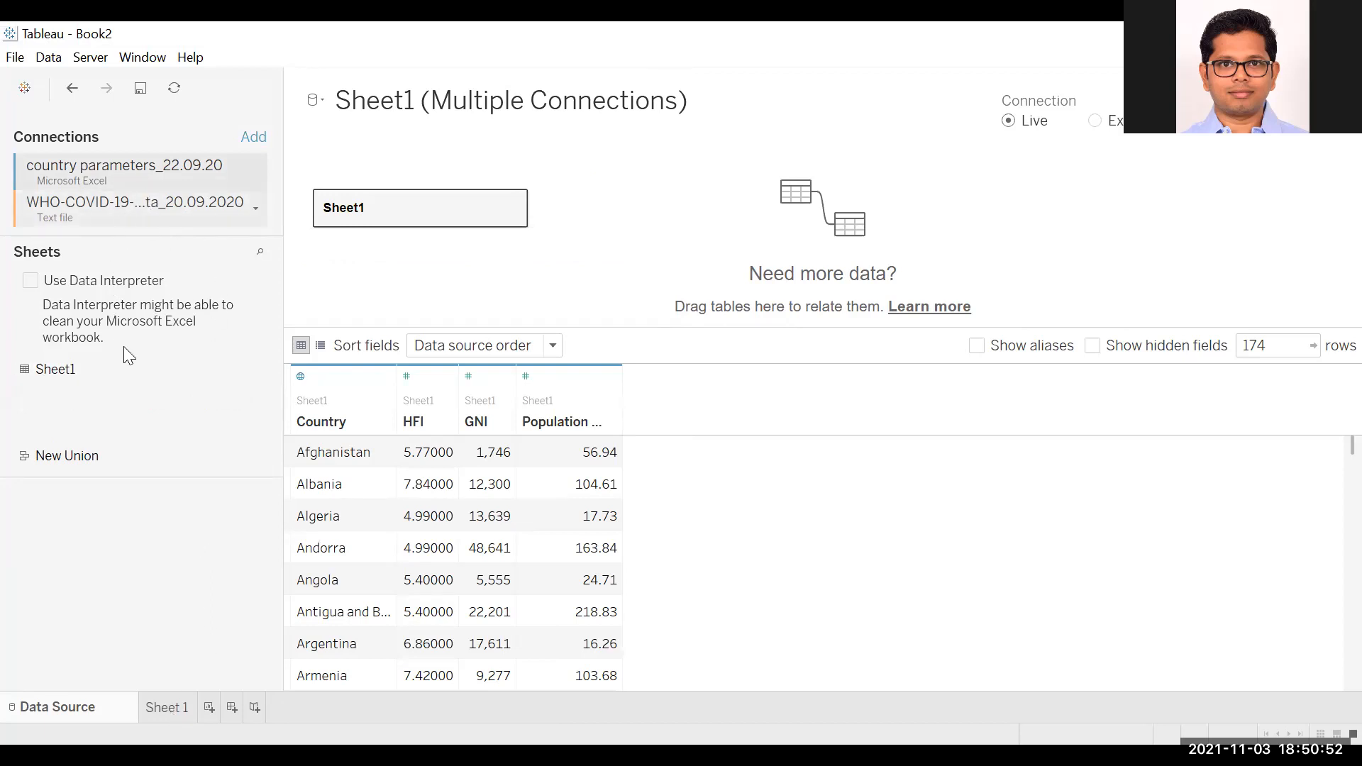
left_click_drag(107, 417, 646, 229)
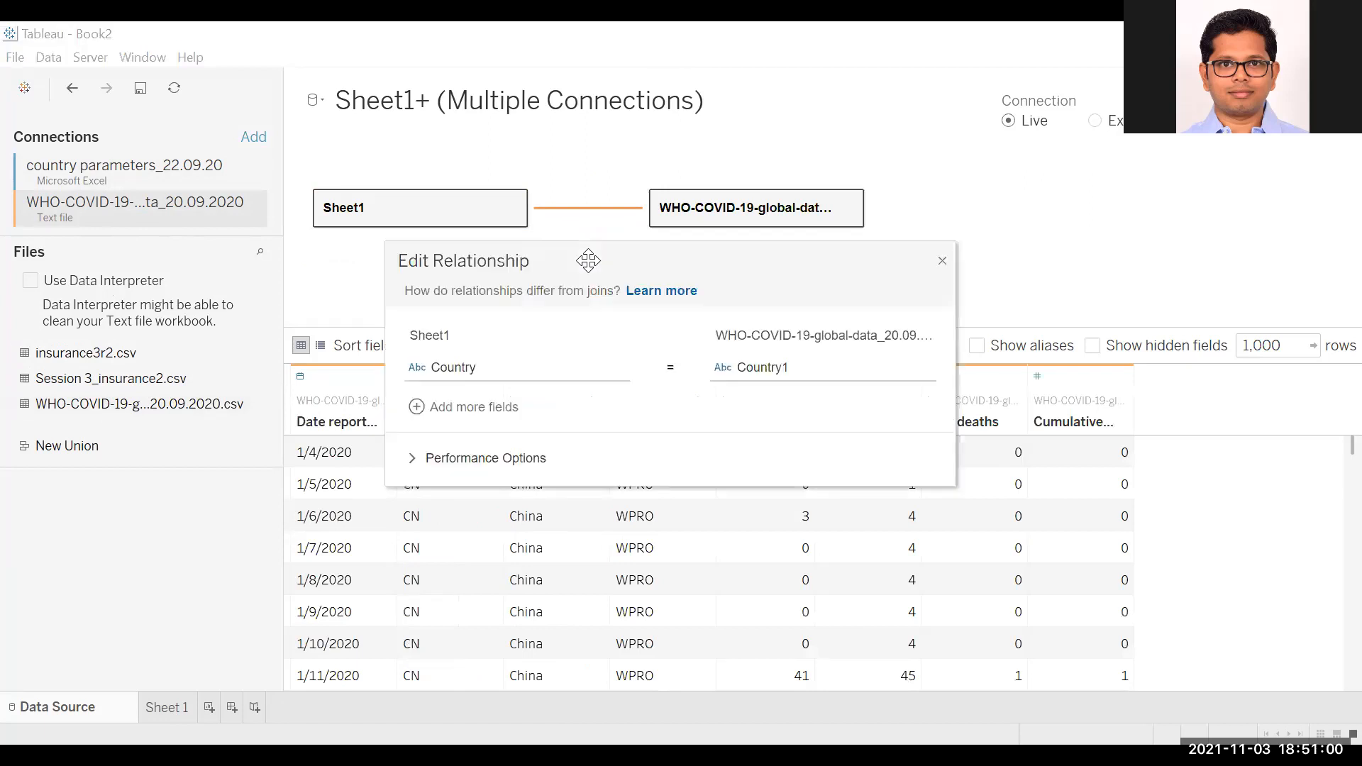
left_click(942, 260)
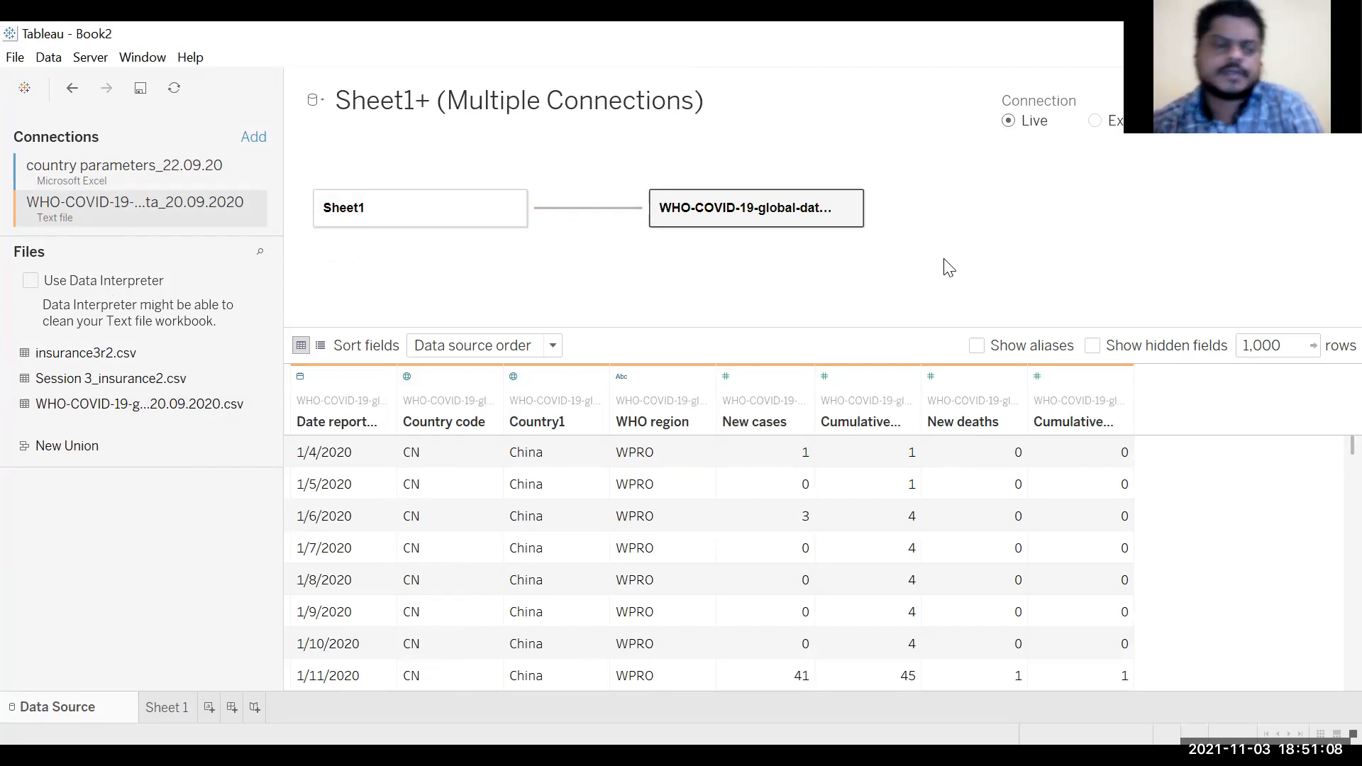
Open worksheet Sheet 1 and widen the Data pane so the full table names fit.
left_click(152, 707)
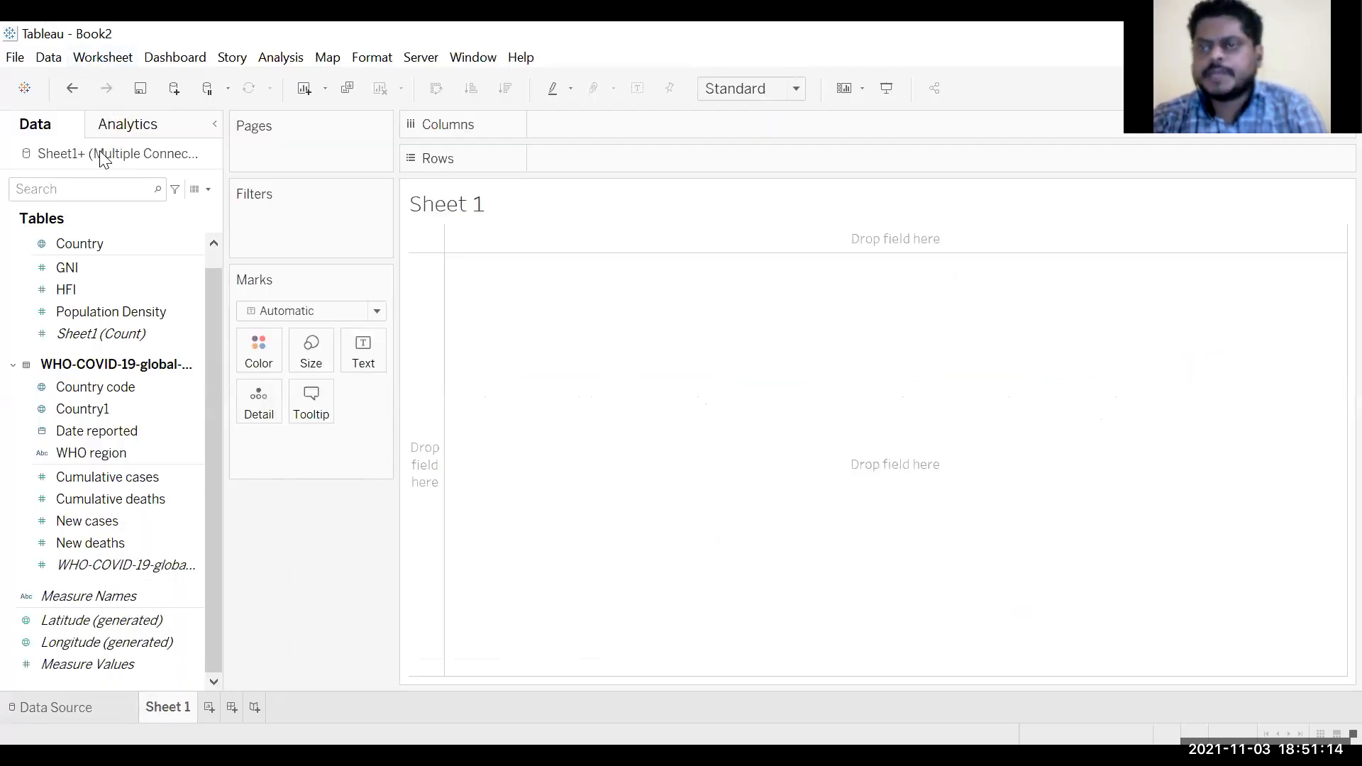
left_click_drag(223, 205, 476, 236)
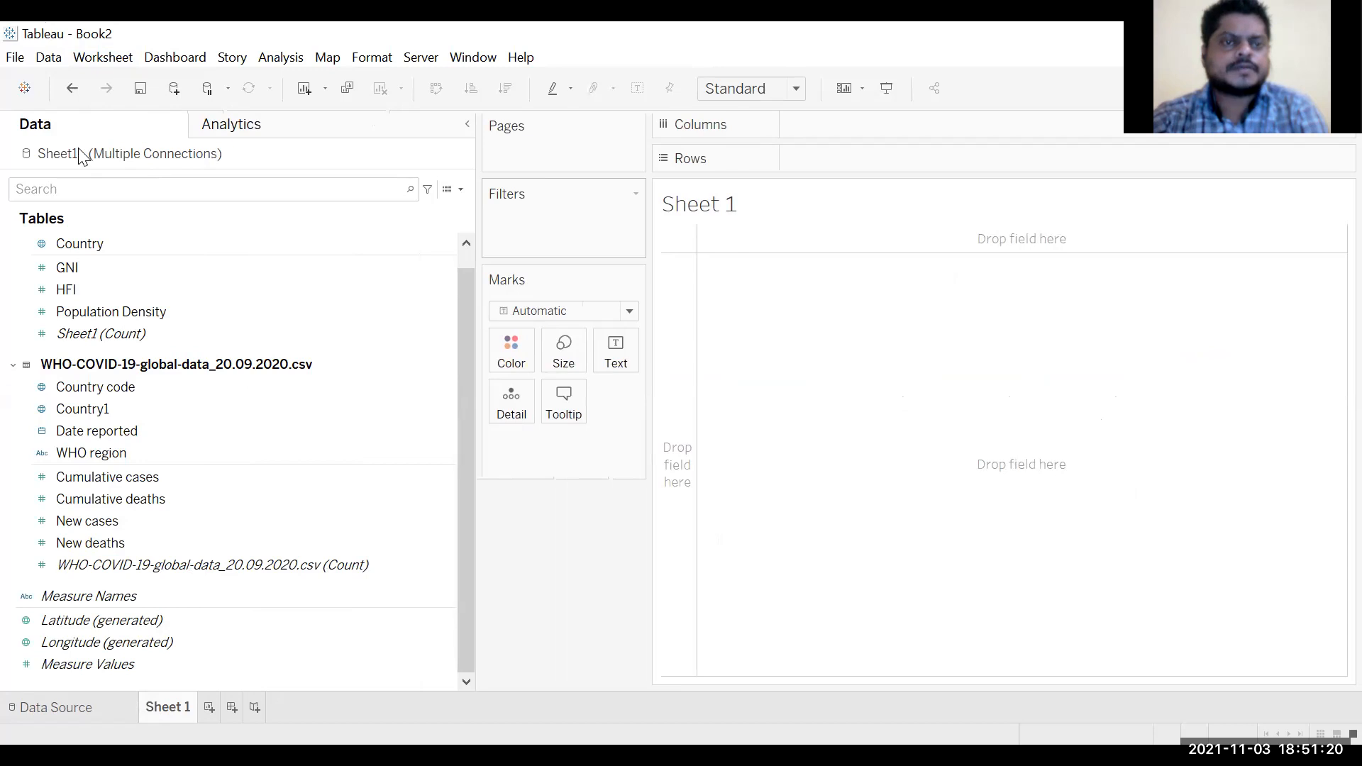
Remove the WHO-COVID-19 table from the data source model and return to the worksheet.
left_click(108, 708)
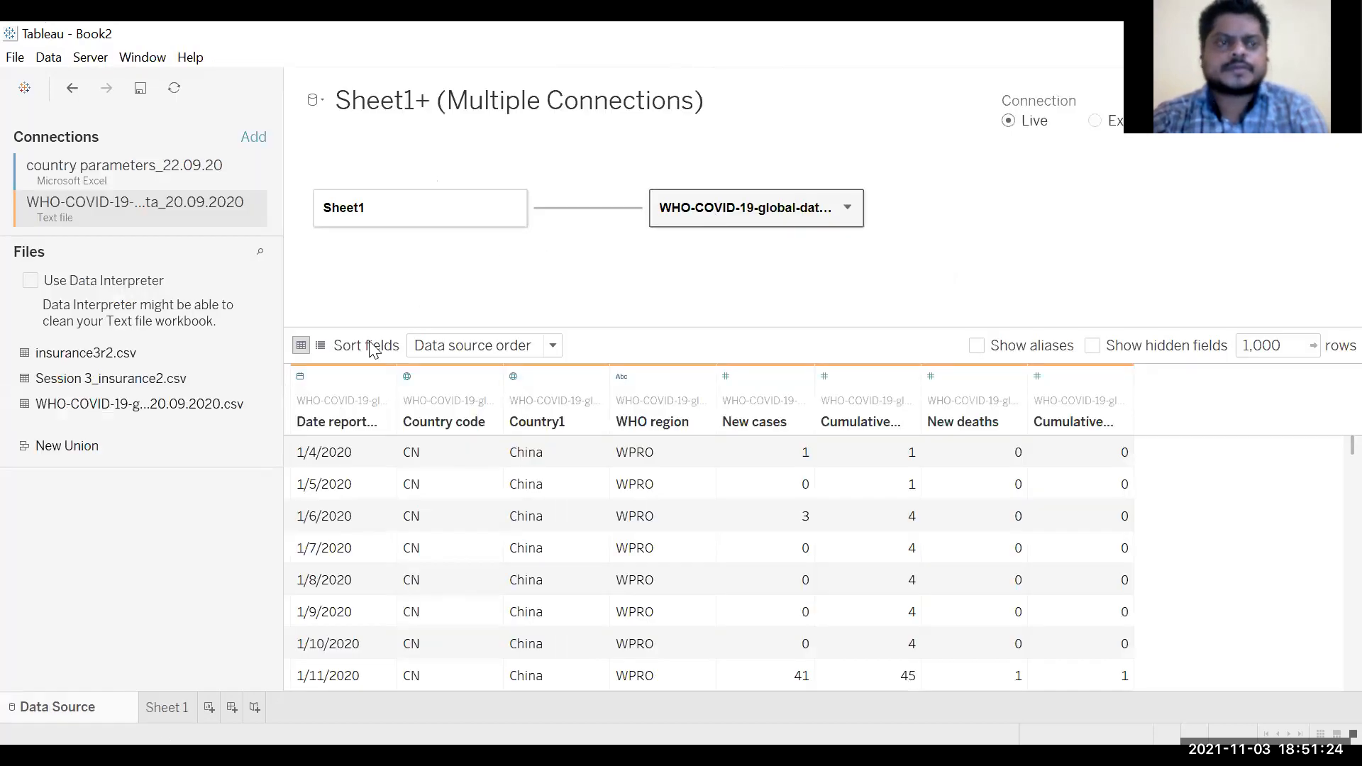
key("Delete")
left_click(172, 703)
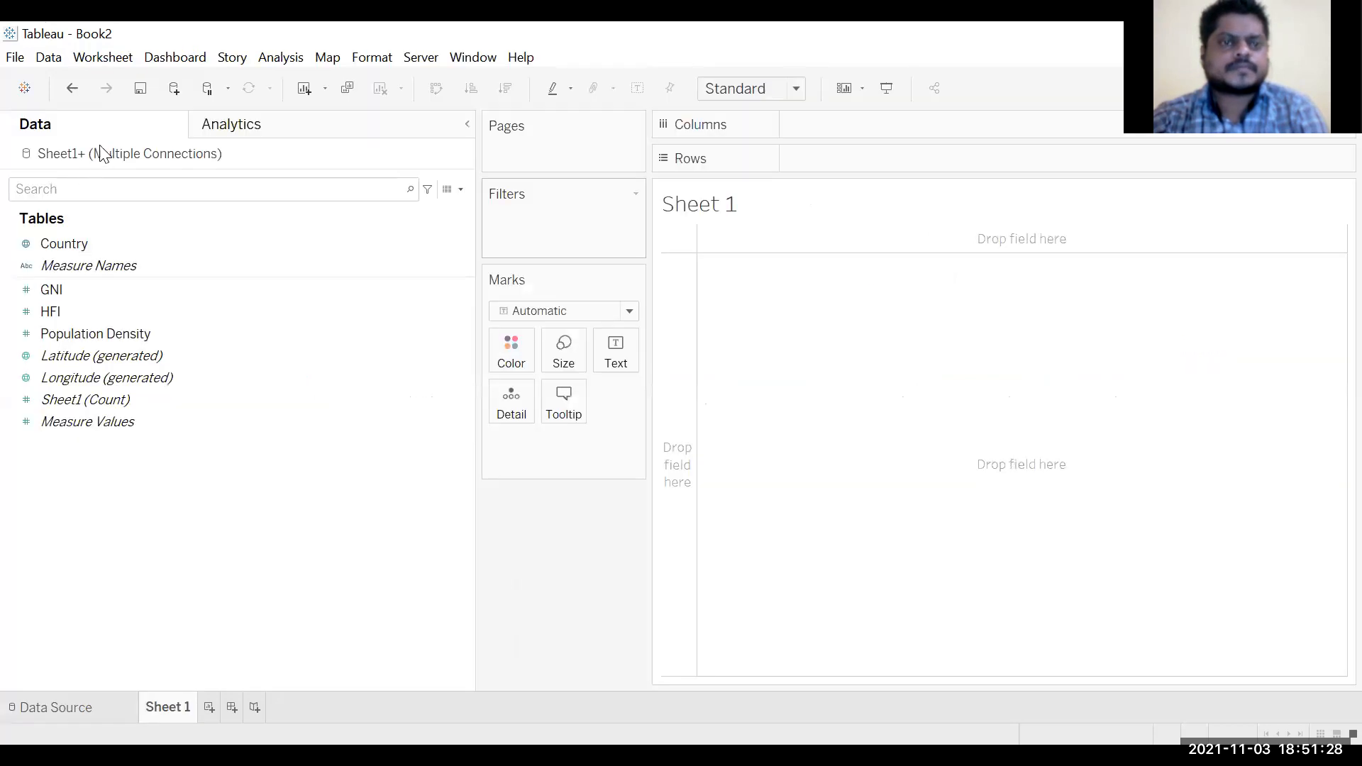
Duplicate the Sheet1+ (Multiple Connections) data source and close both the copy and the original.
right_click(103, 153)
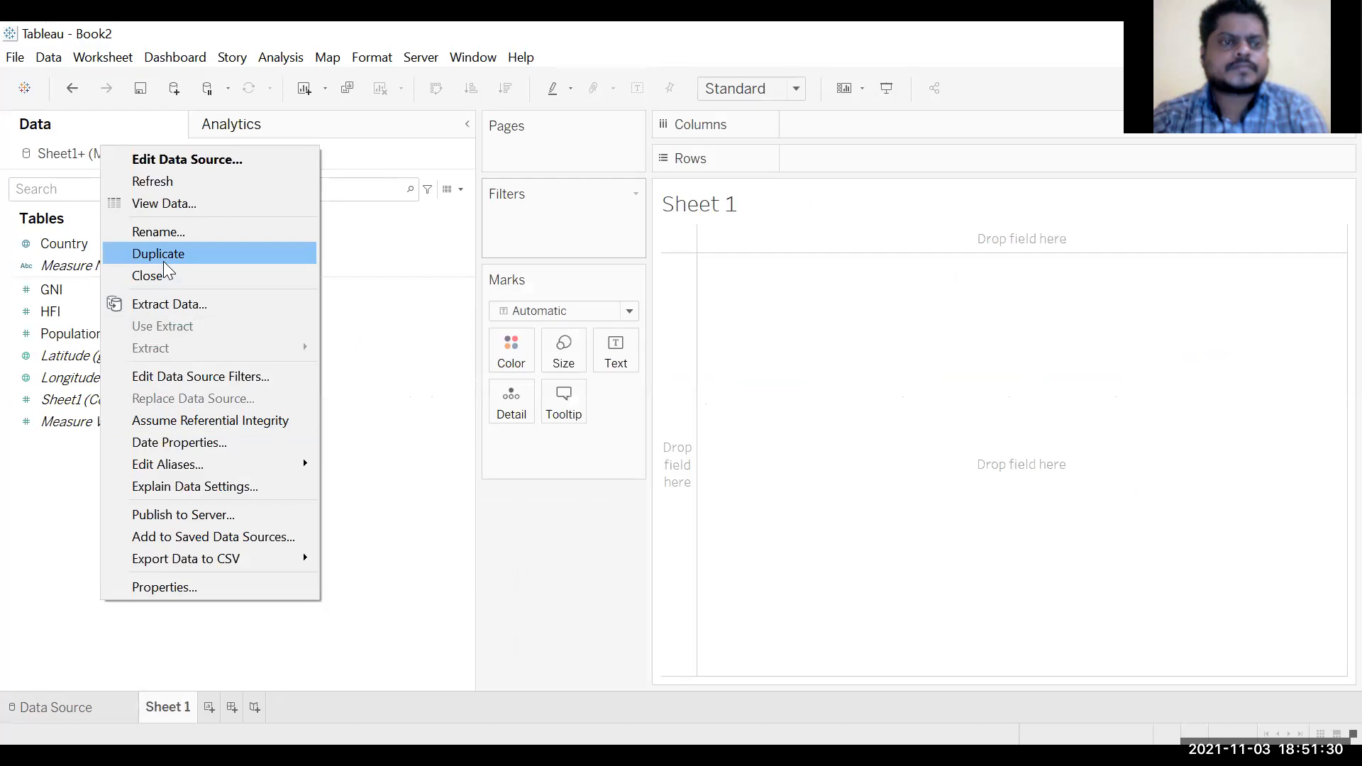
left_click(199, 254)
right_click(277, 175)
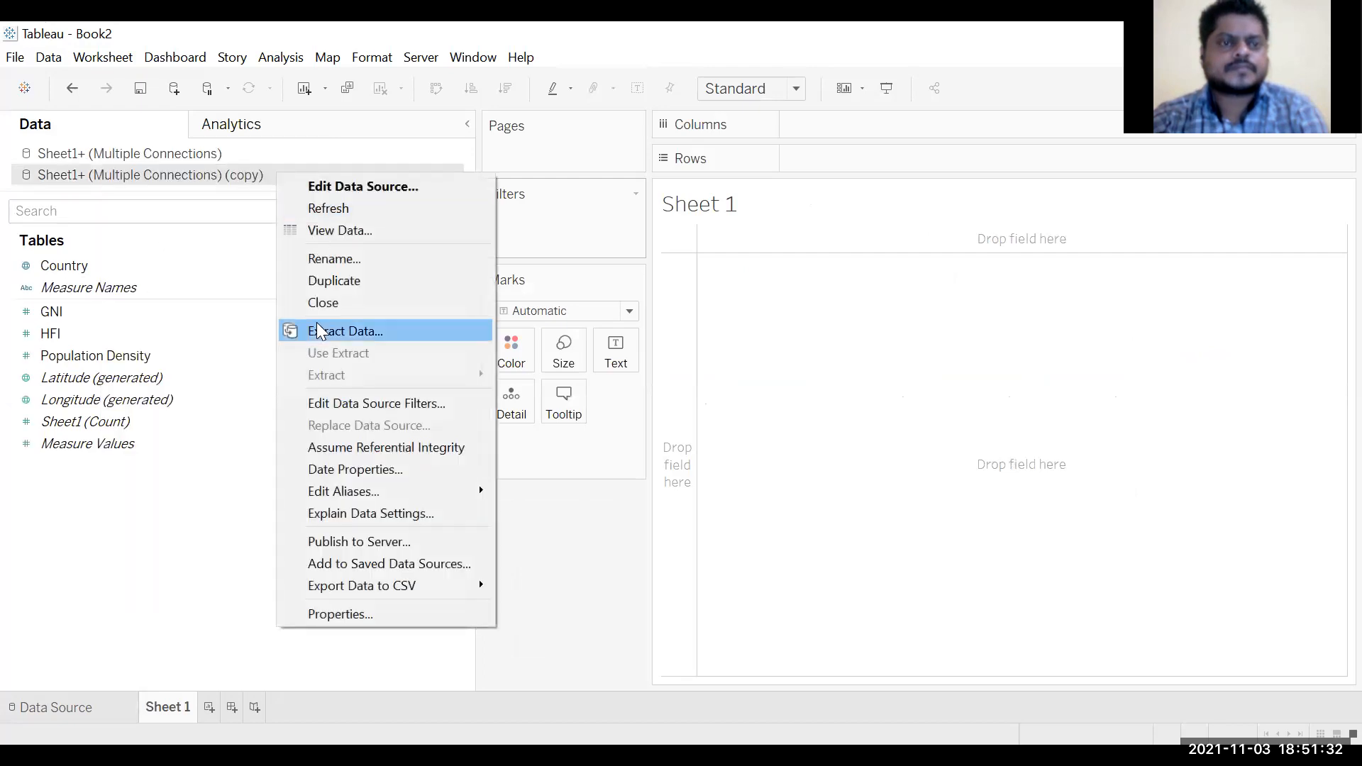
left_click(332, 304)
right_click(203, 157)
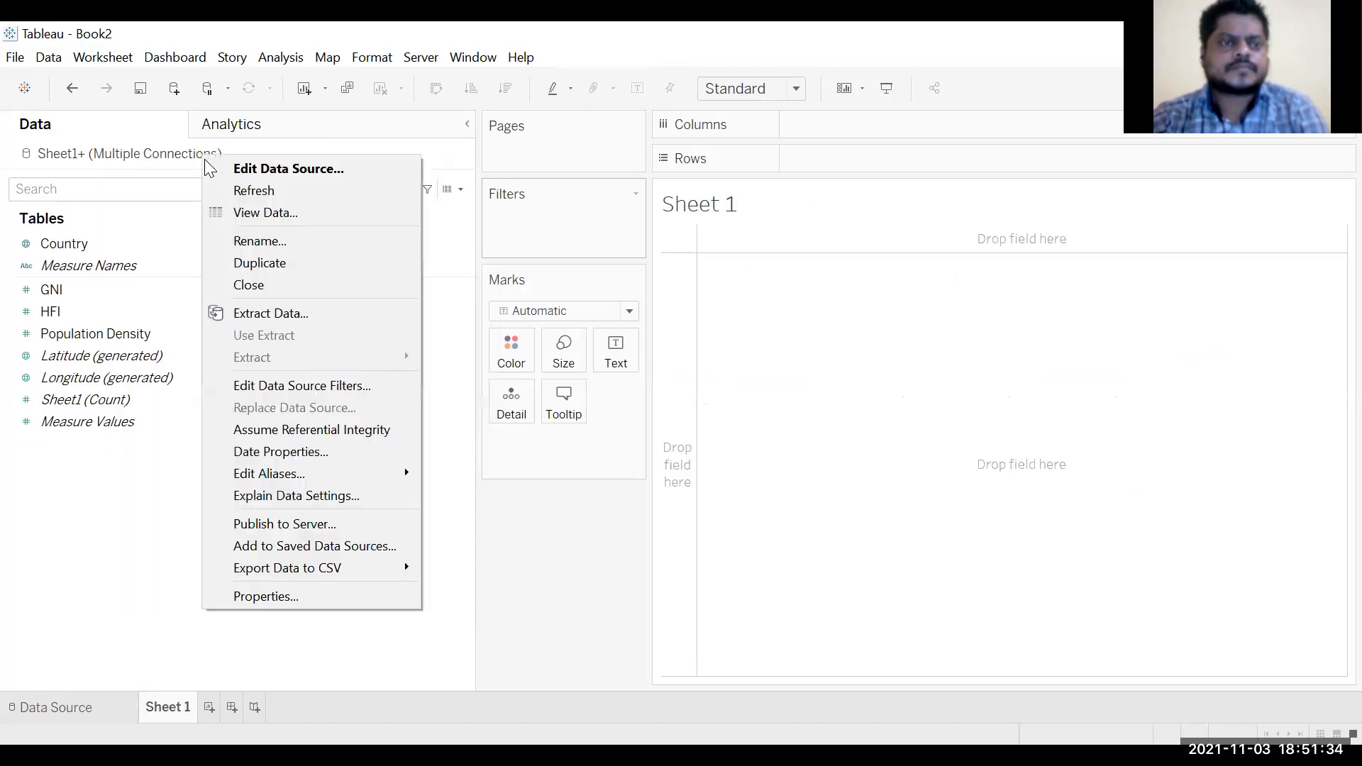
left_click(257, 285)
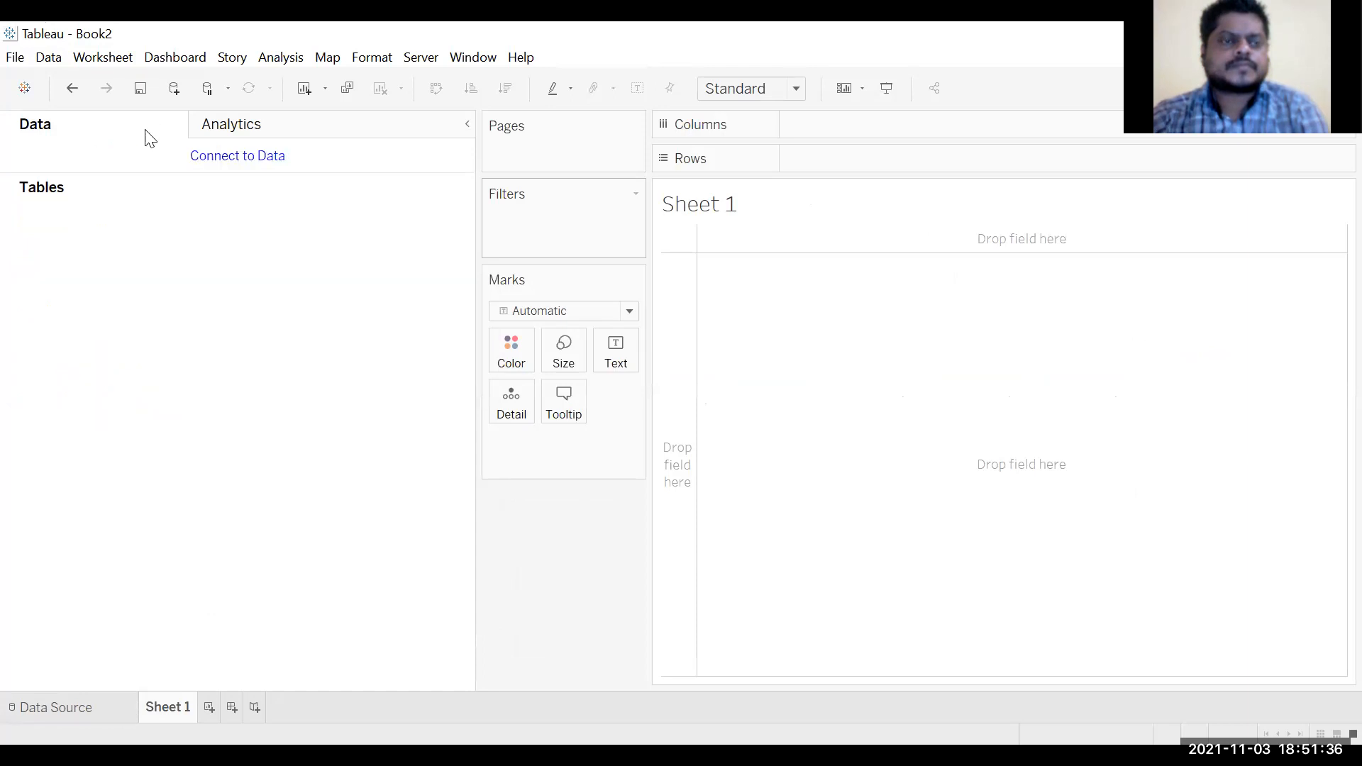
Connect to the Excel workbook country parameters_22.09.20.xlsx as a fresh data source.
left_click(71, 709)
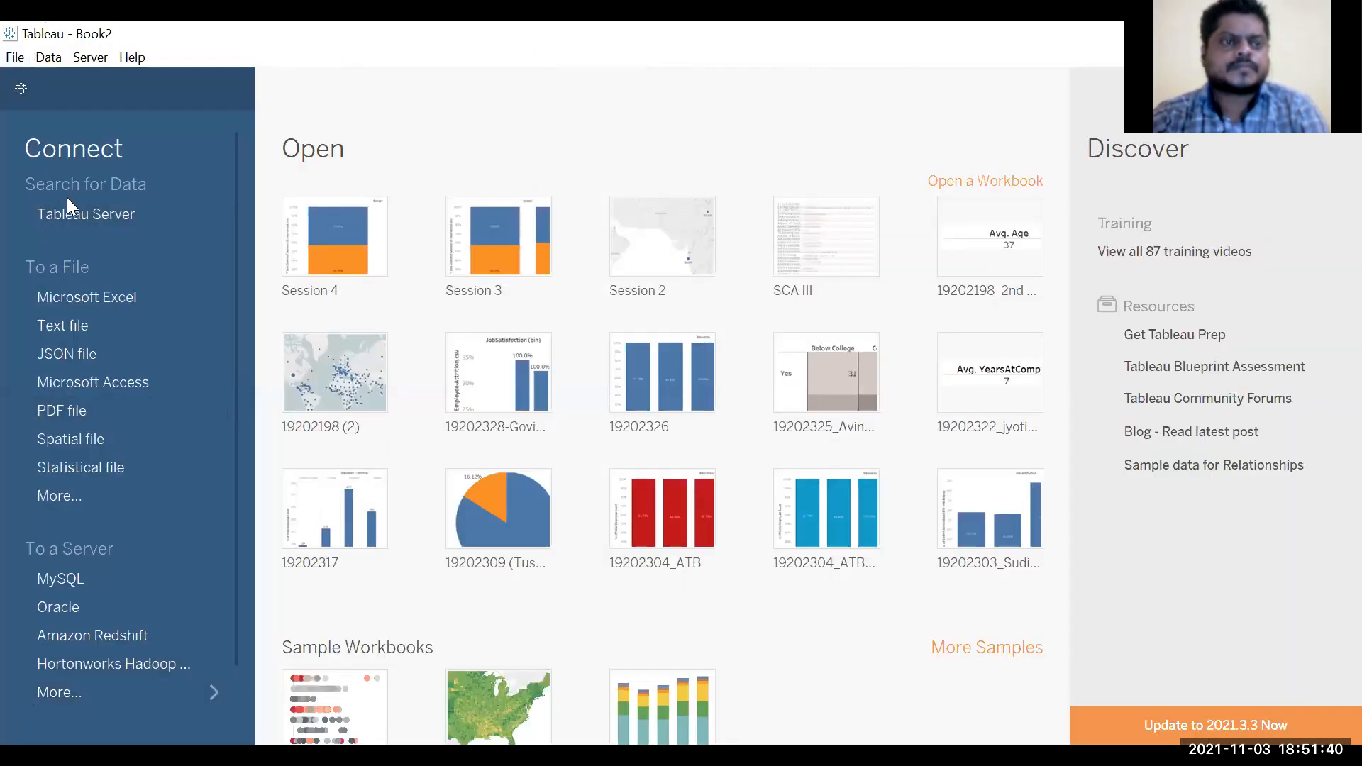
left_click(87, 297)
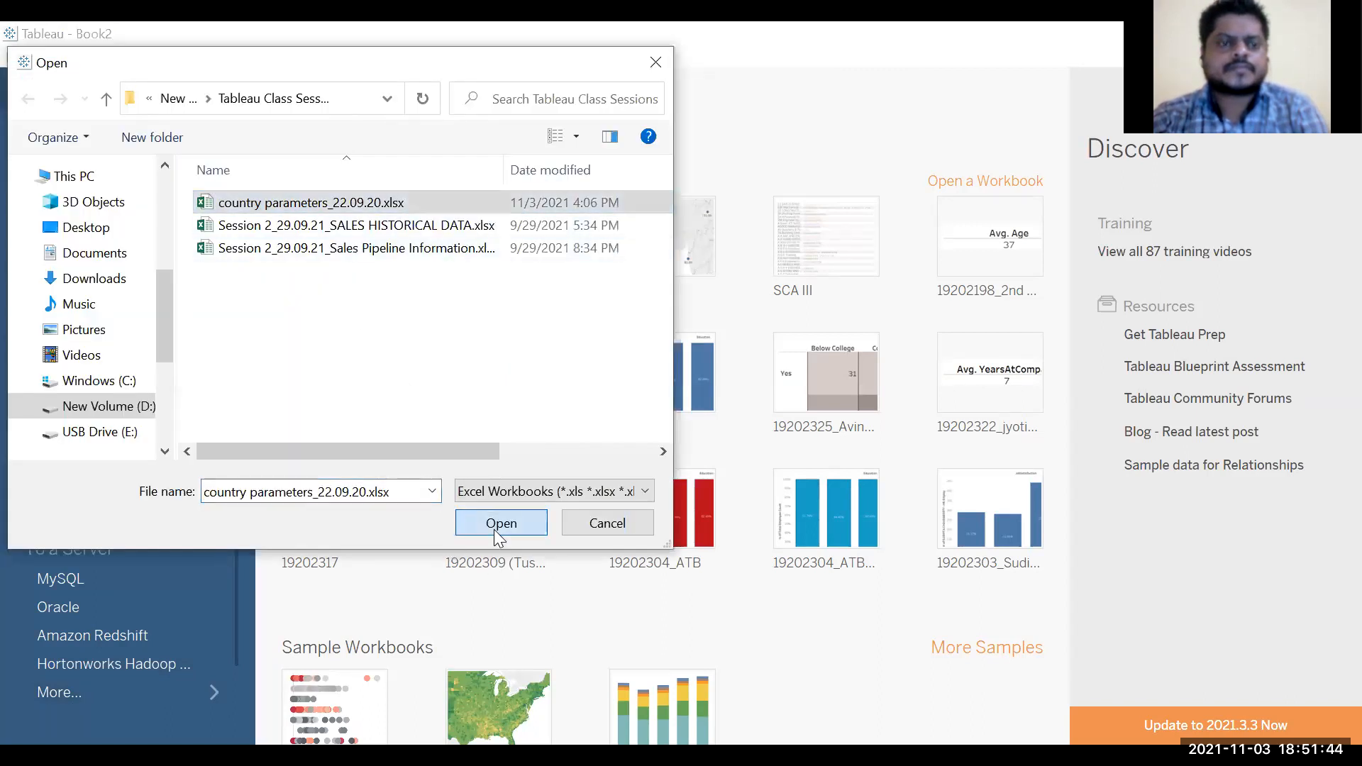
left_click(494, 529)
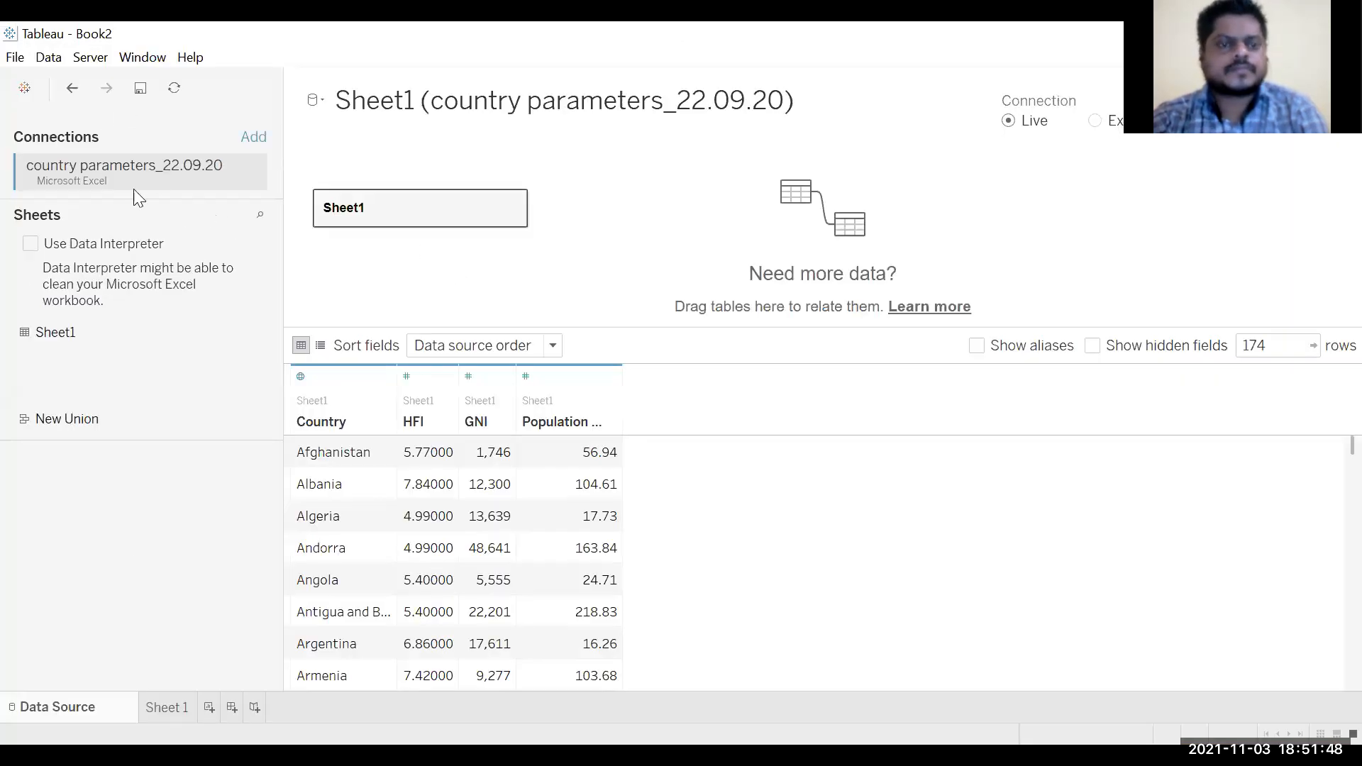
From Sheet 1, add the text file WHO-COVID-19-global-data_20.09.2020.csv as a new, separate data source.
left_click(152, 704)
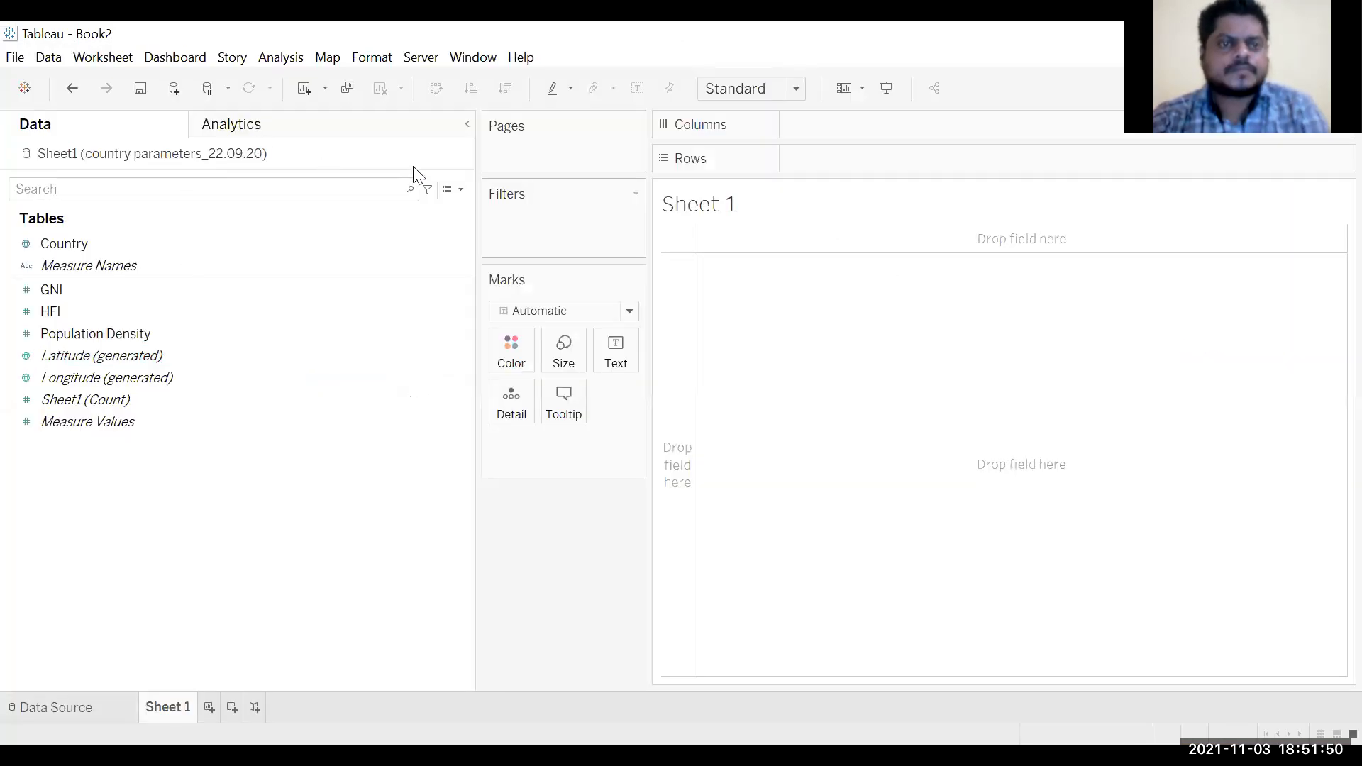
left_click(49, 57)
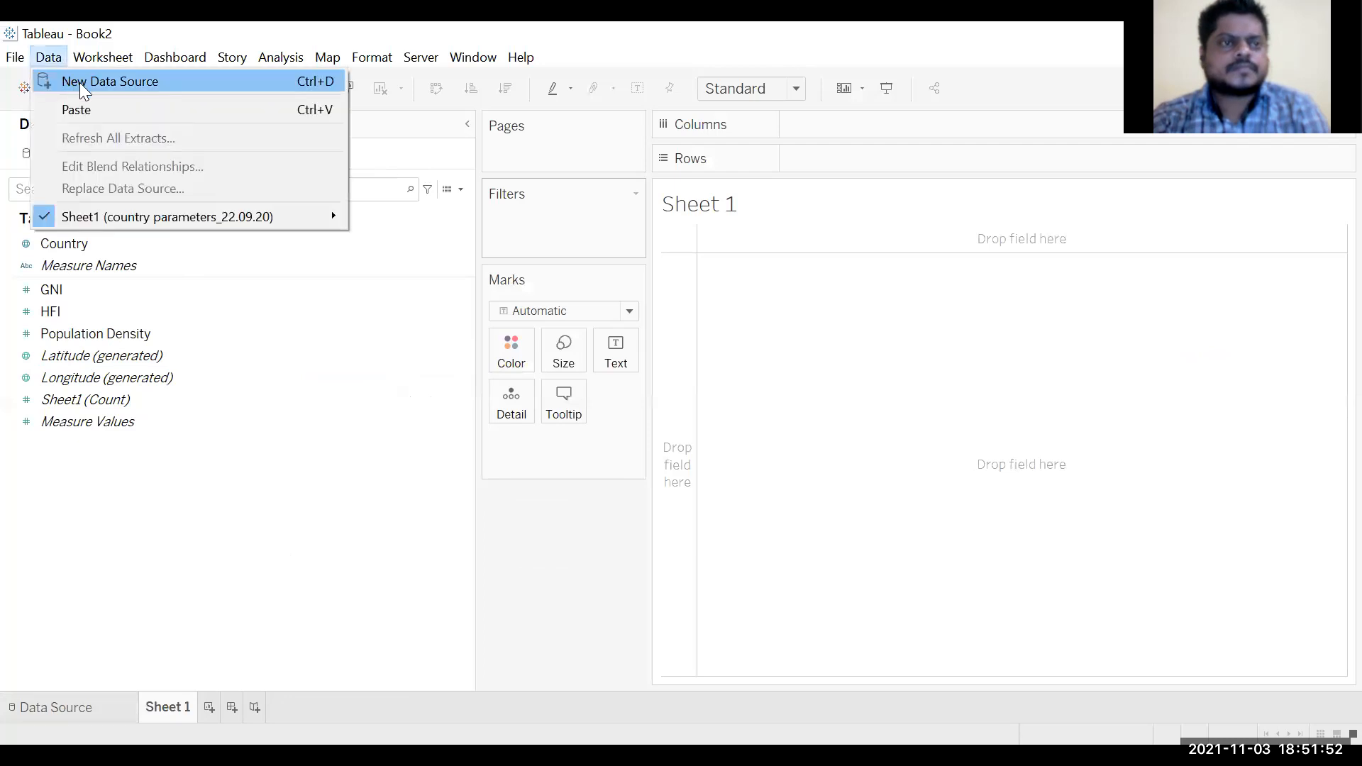
key("Return")
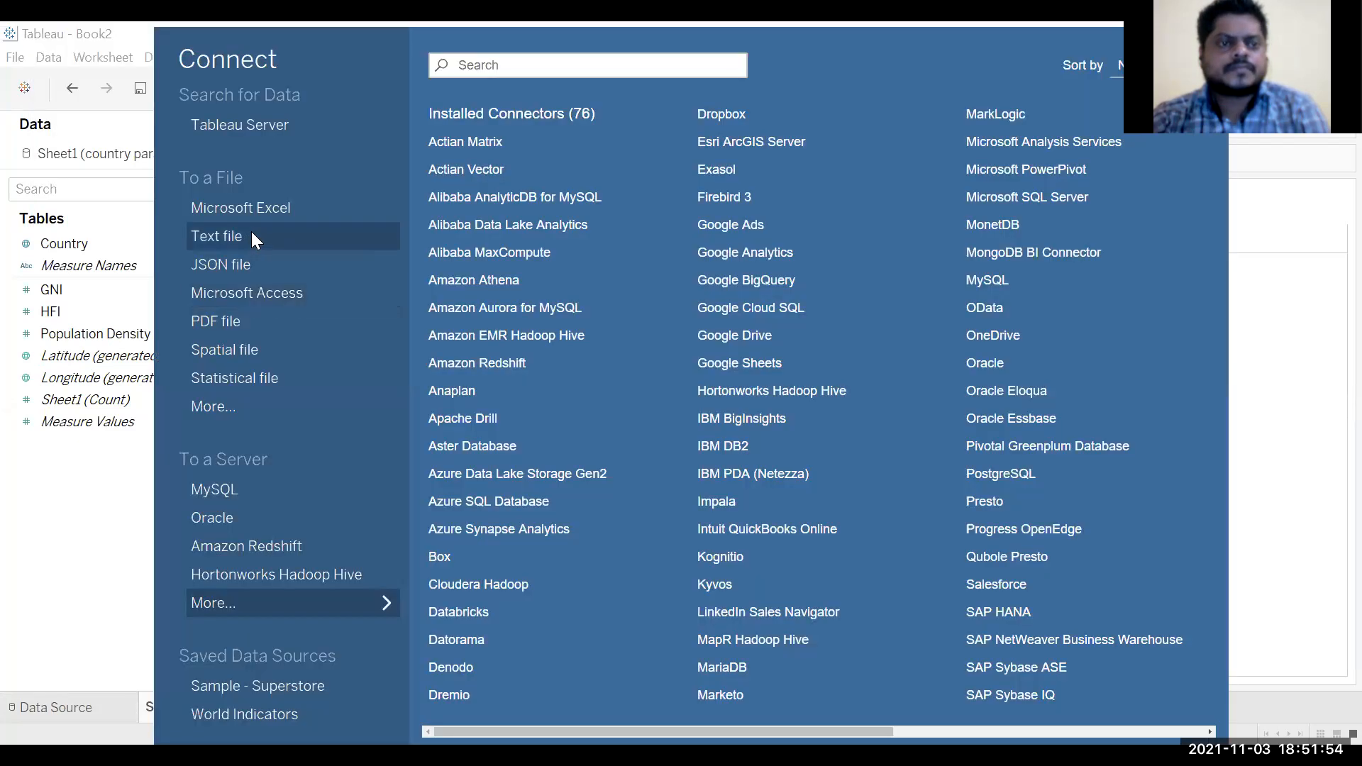
left_click(312, 255)
left_click(368, 226)
left_click(366, 245)
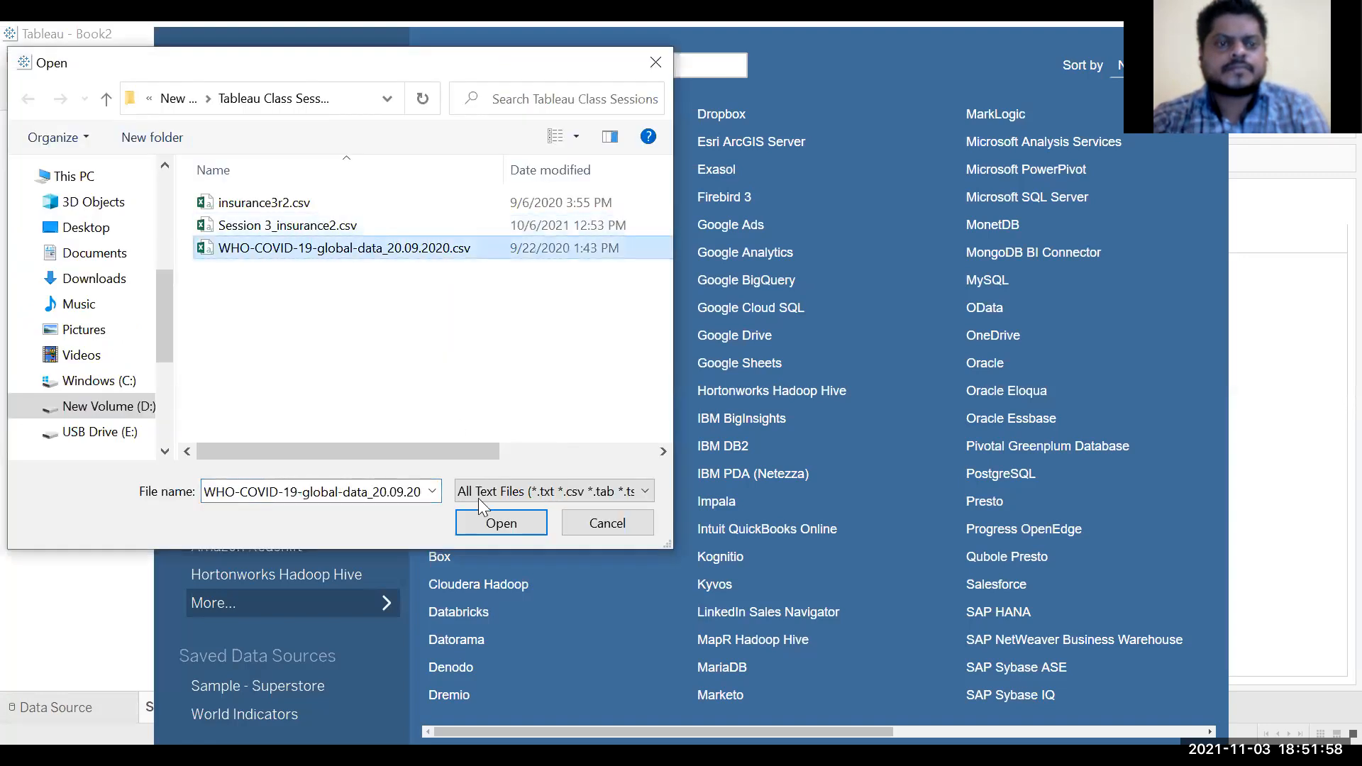
left_click(480, 528)
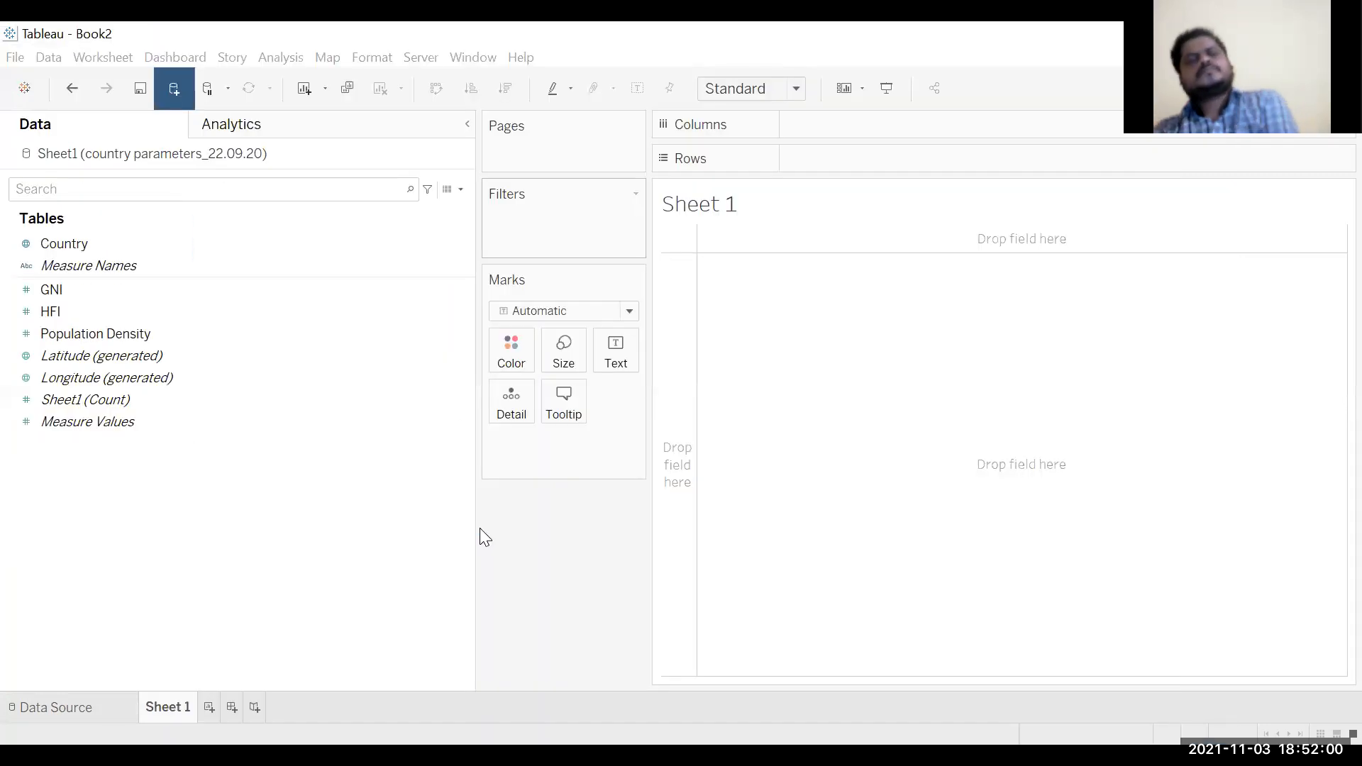
left_click(169, 718)
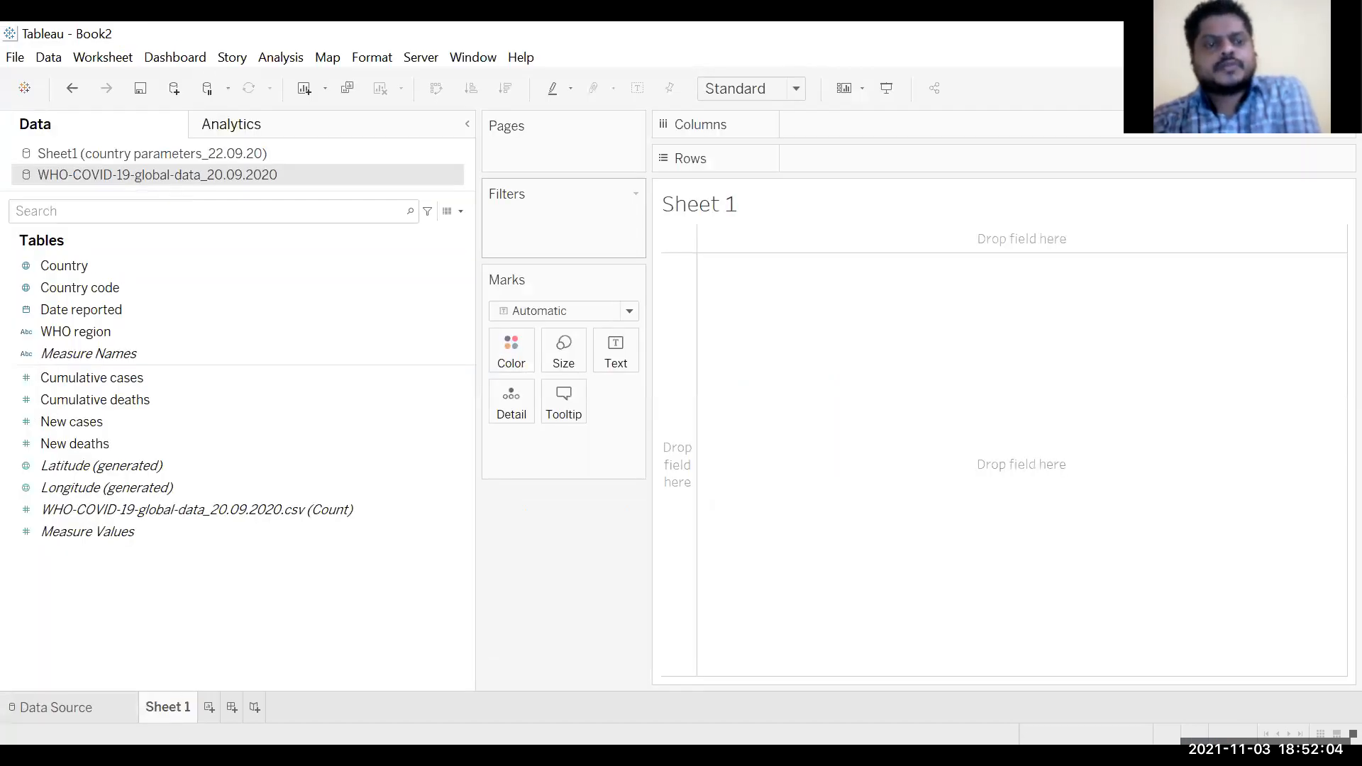
Check the WHO-COVID-19 data source's connection page and view the fields of Sheet1 (country parameters_22.09.20) in the worksheet.
left_click(35, 710)
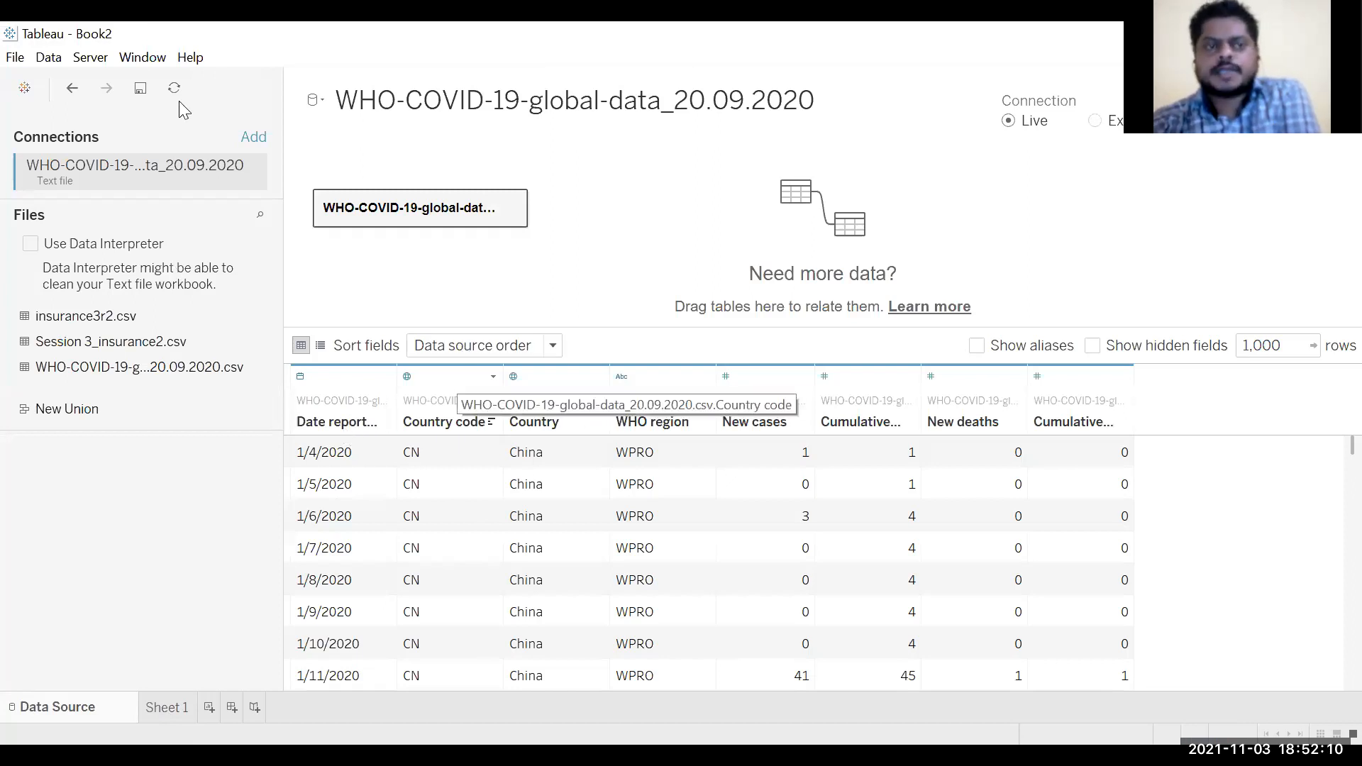
left_click(165, 708)
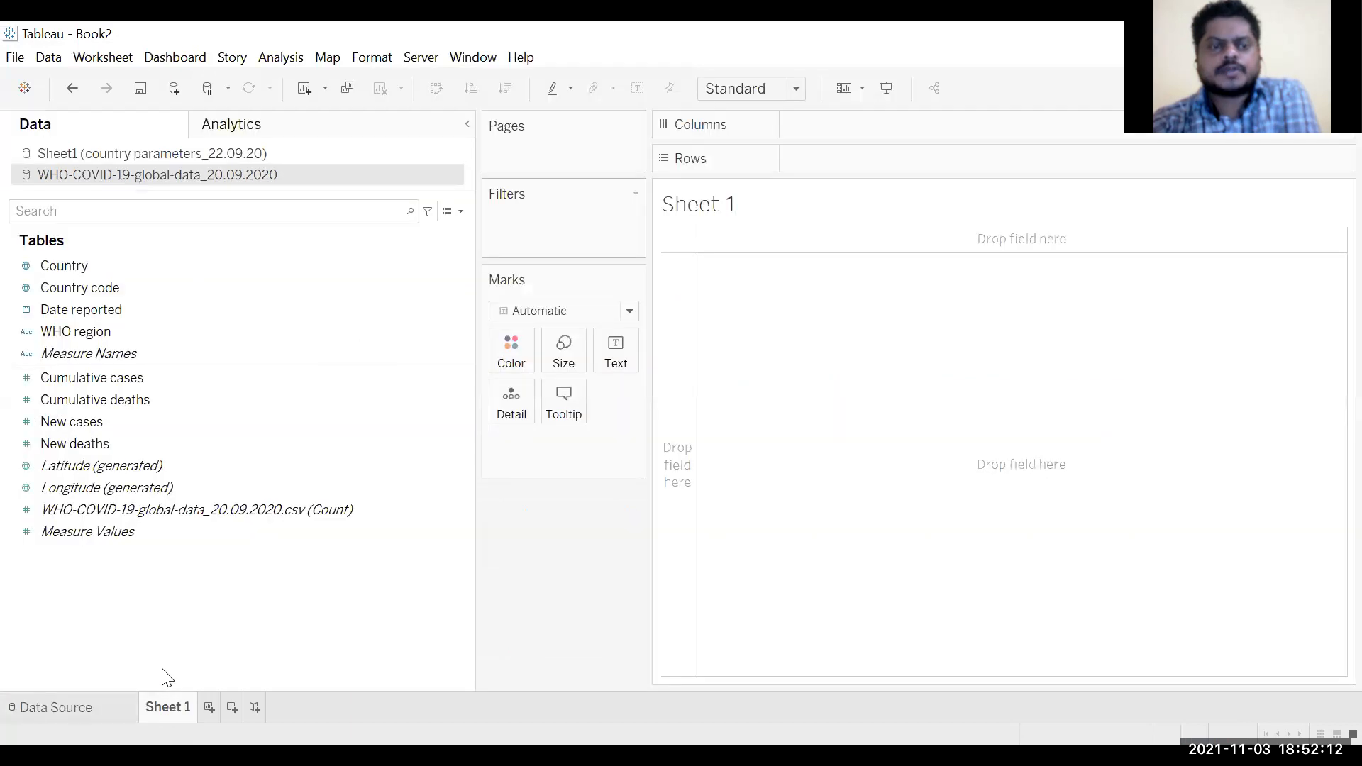
left_click(183, 155)
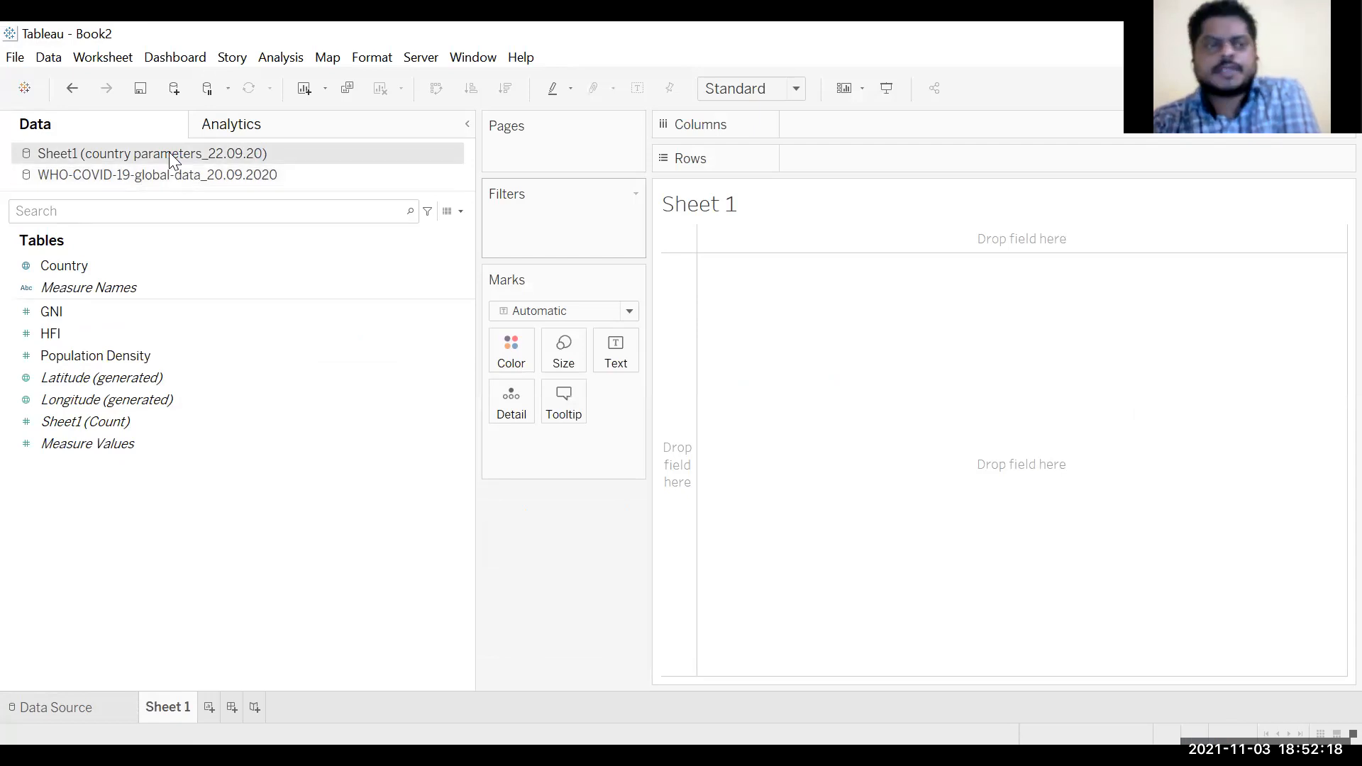
Define a custom blend relationship mapping Country to Country, with Sheet1 (country parameters_22.09.20) as the primary data source.
left_click(58, 58)
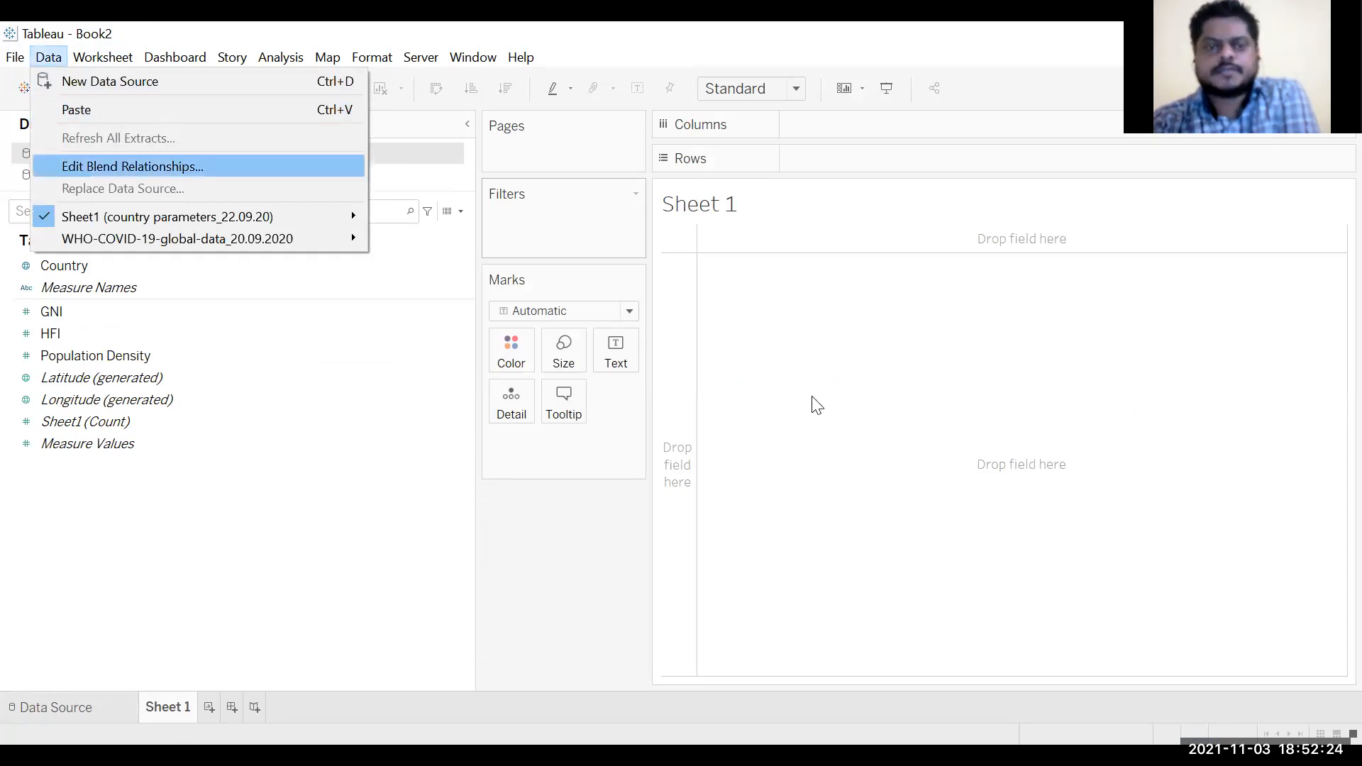
key("Return")
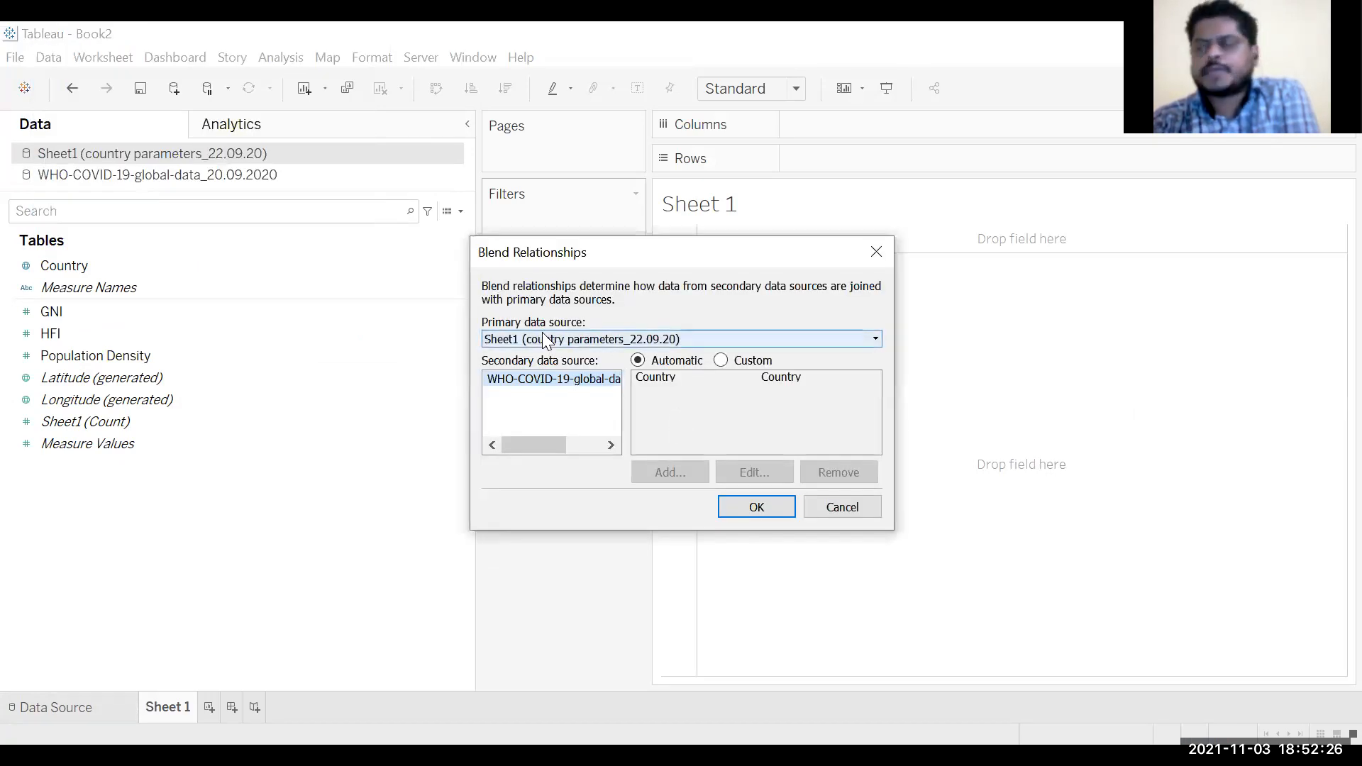
left_click(576, 341)
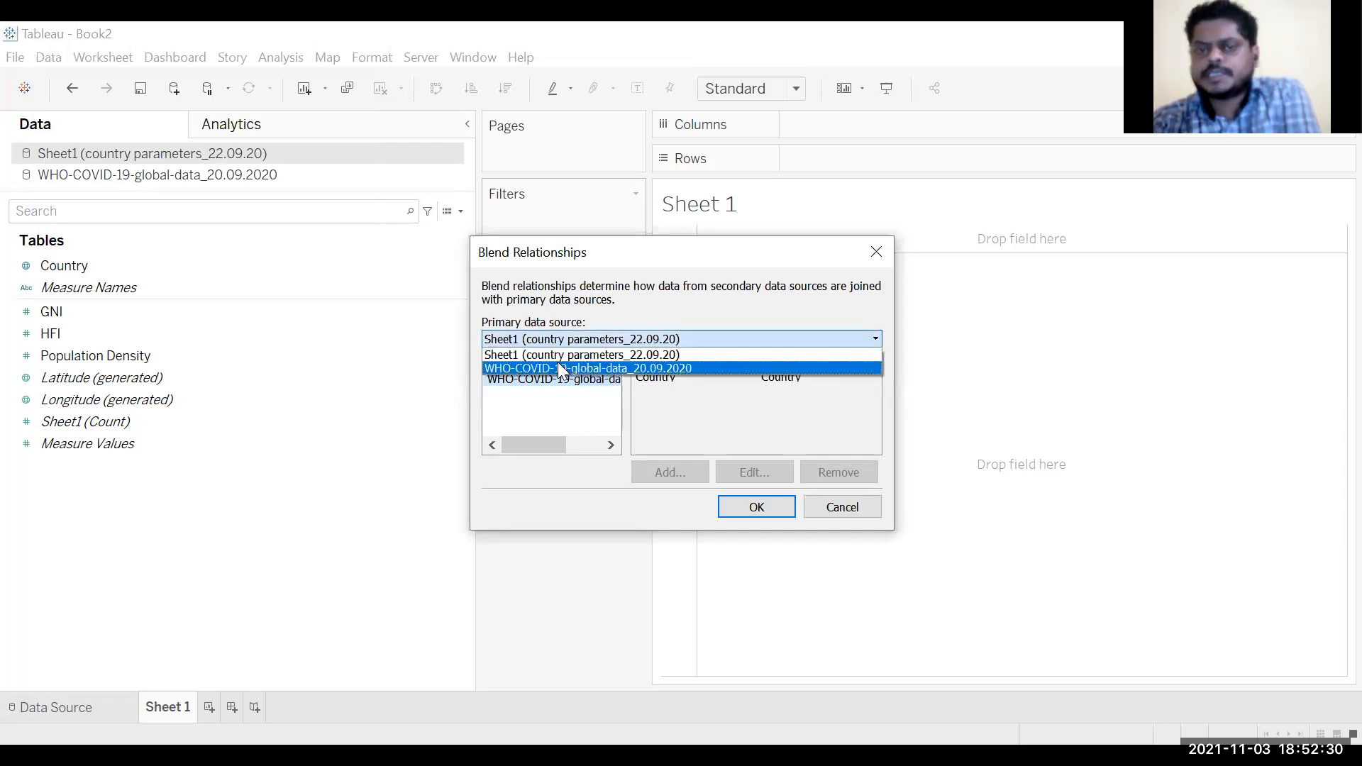
left_click(567, 357)
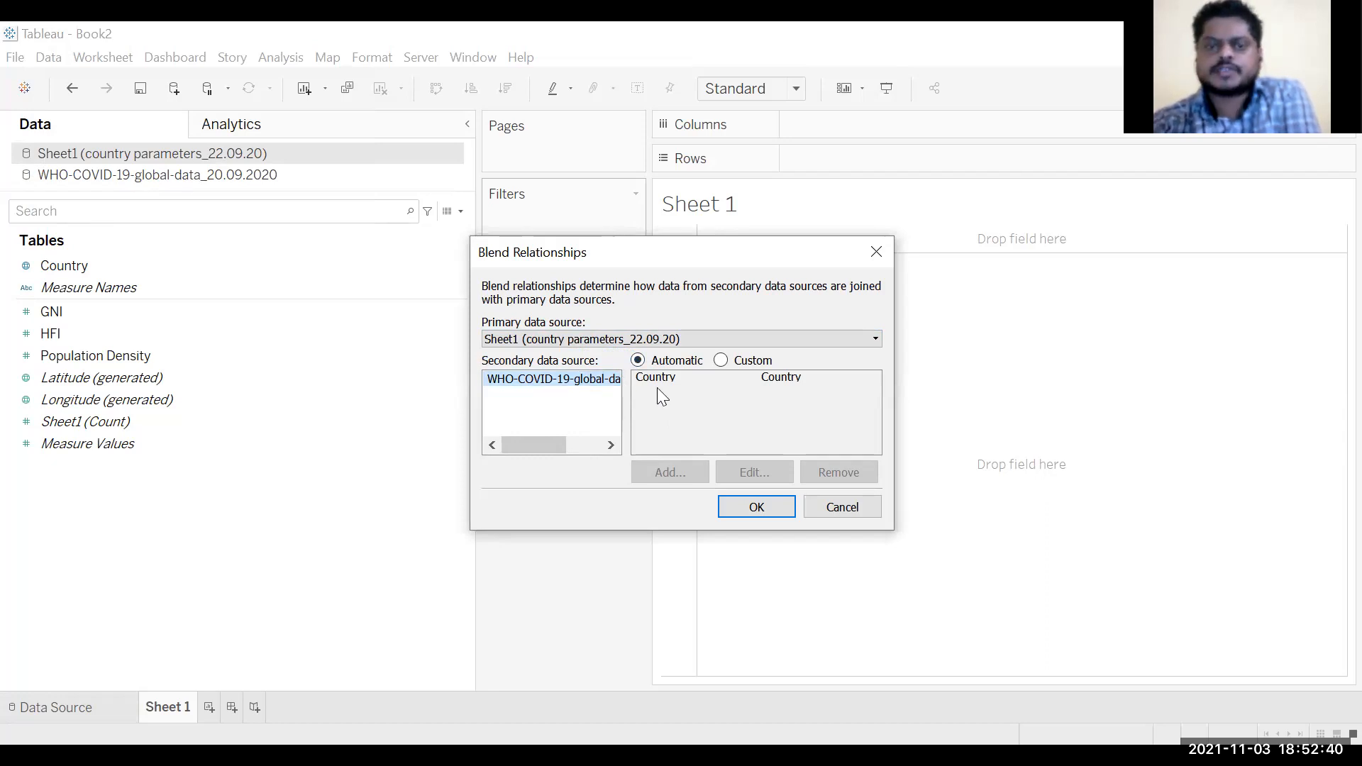
left_click(722, 361)
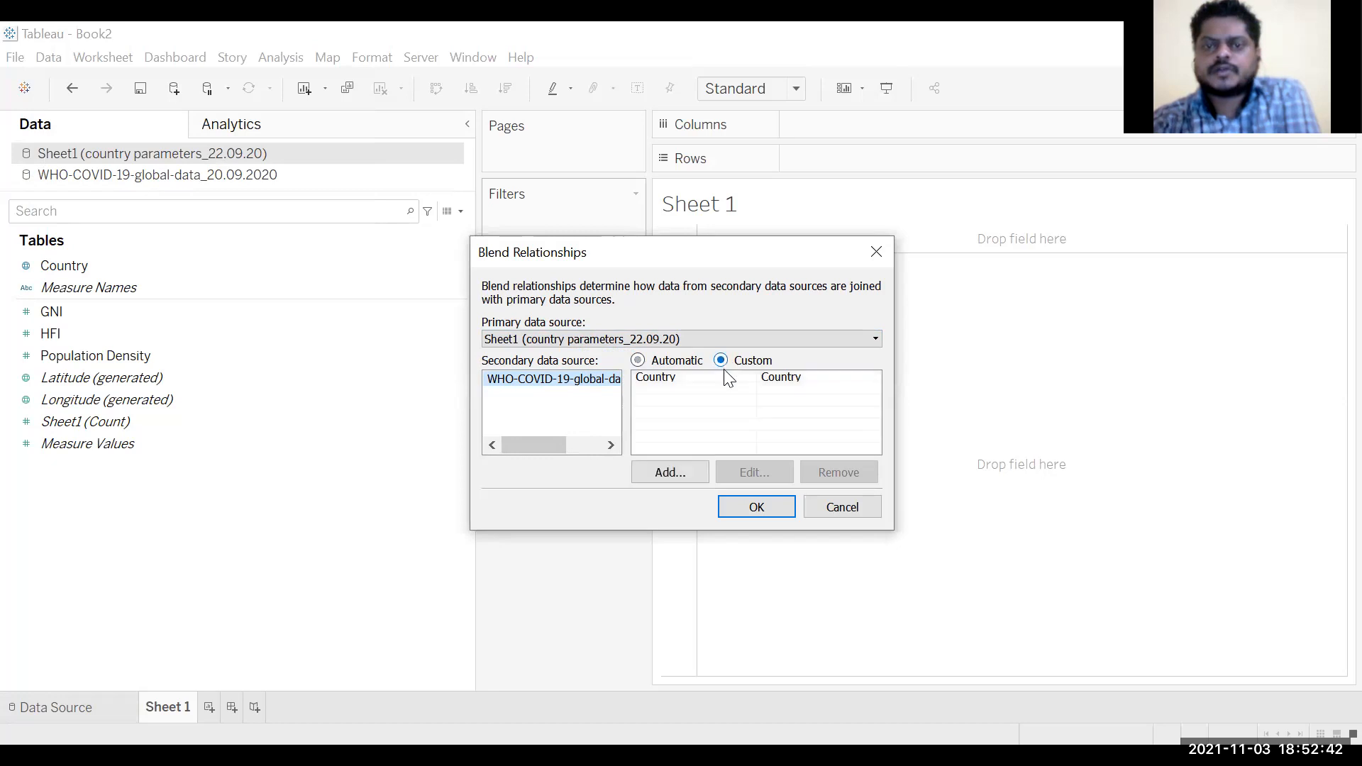
left_click(689, 382)
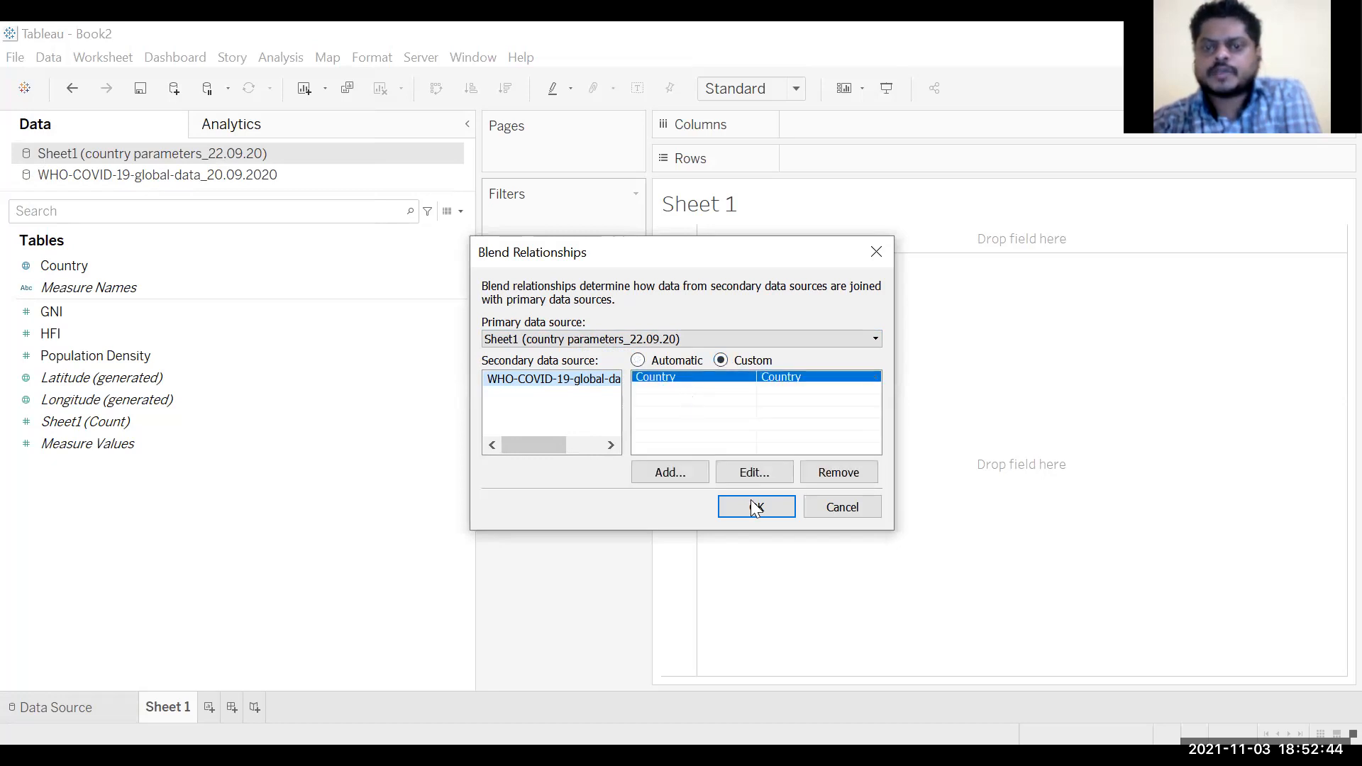
left_click(762, 474)
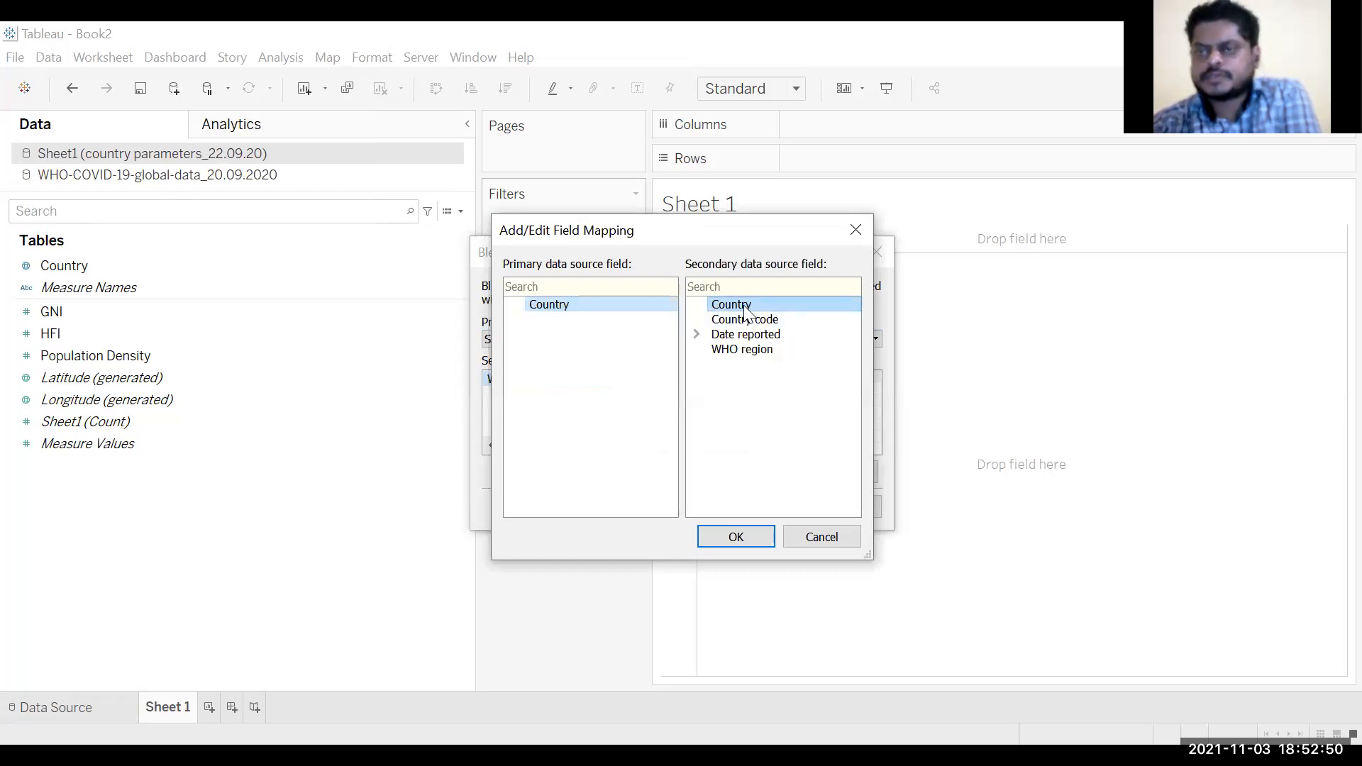
left_click(731, 537)
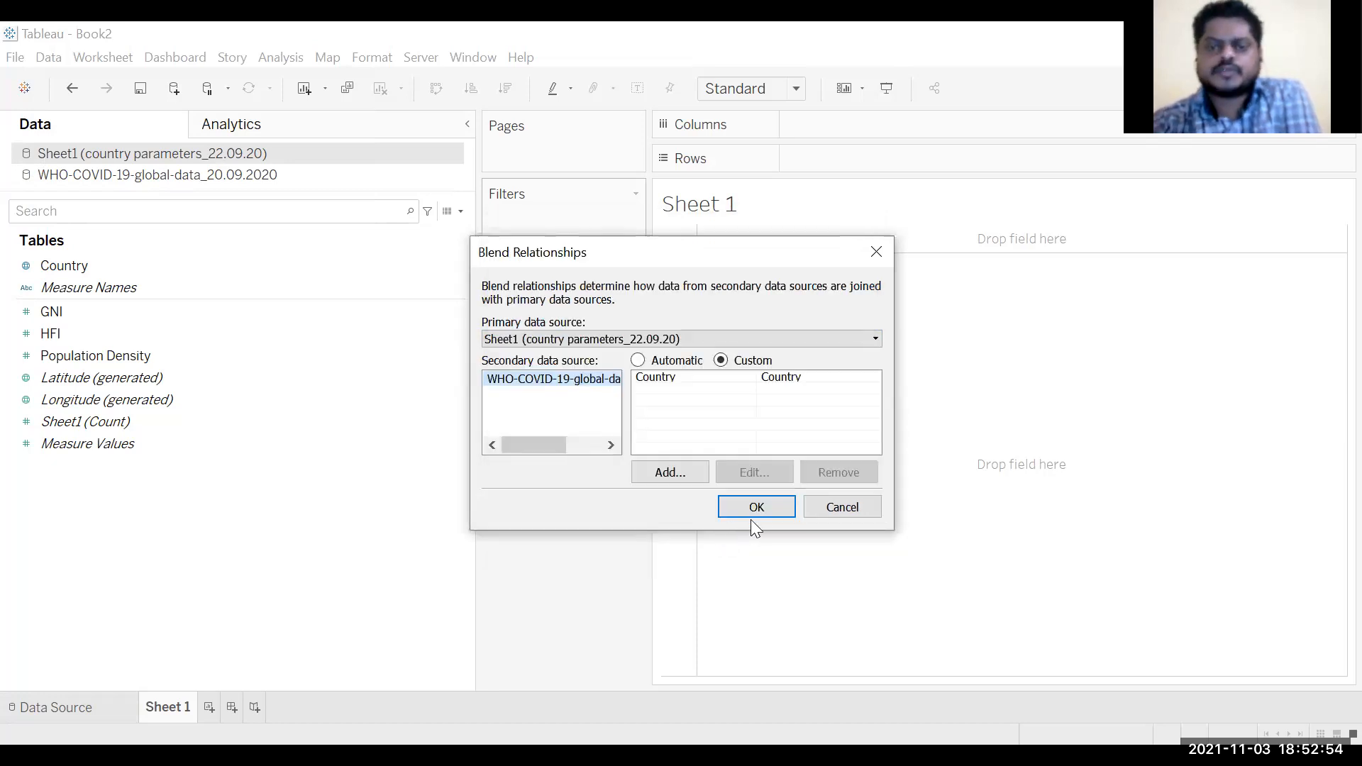
left_click(756, 506)
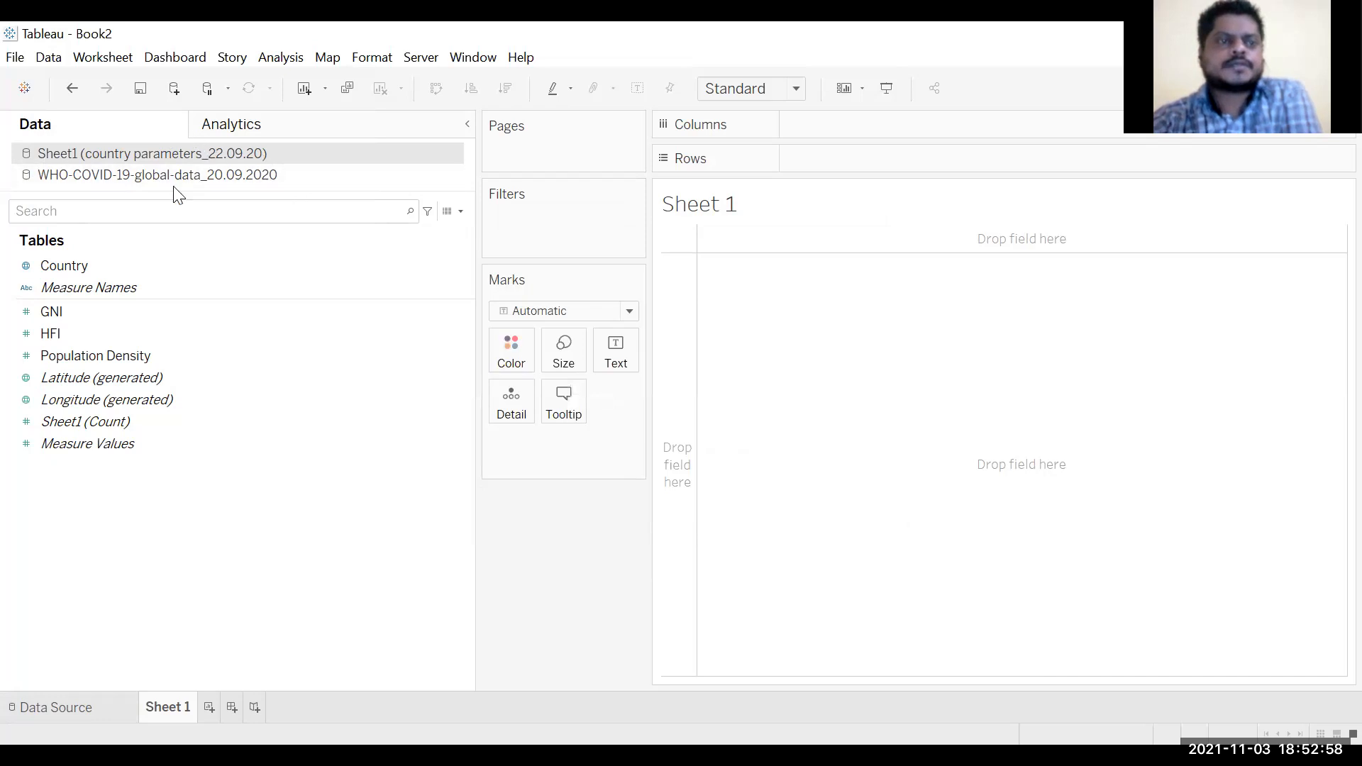
Plot GNI on Columns against HFI on Rows using the Sheet1 (country parameters_22.09.20) data source.
left_click(194, 170)
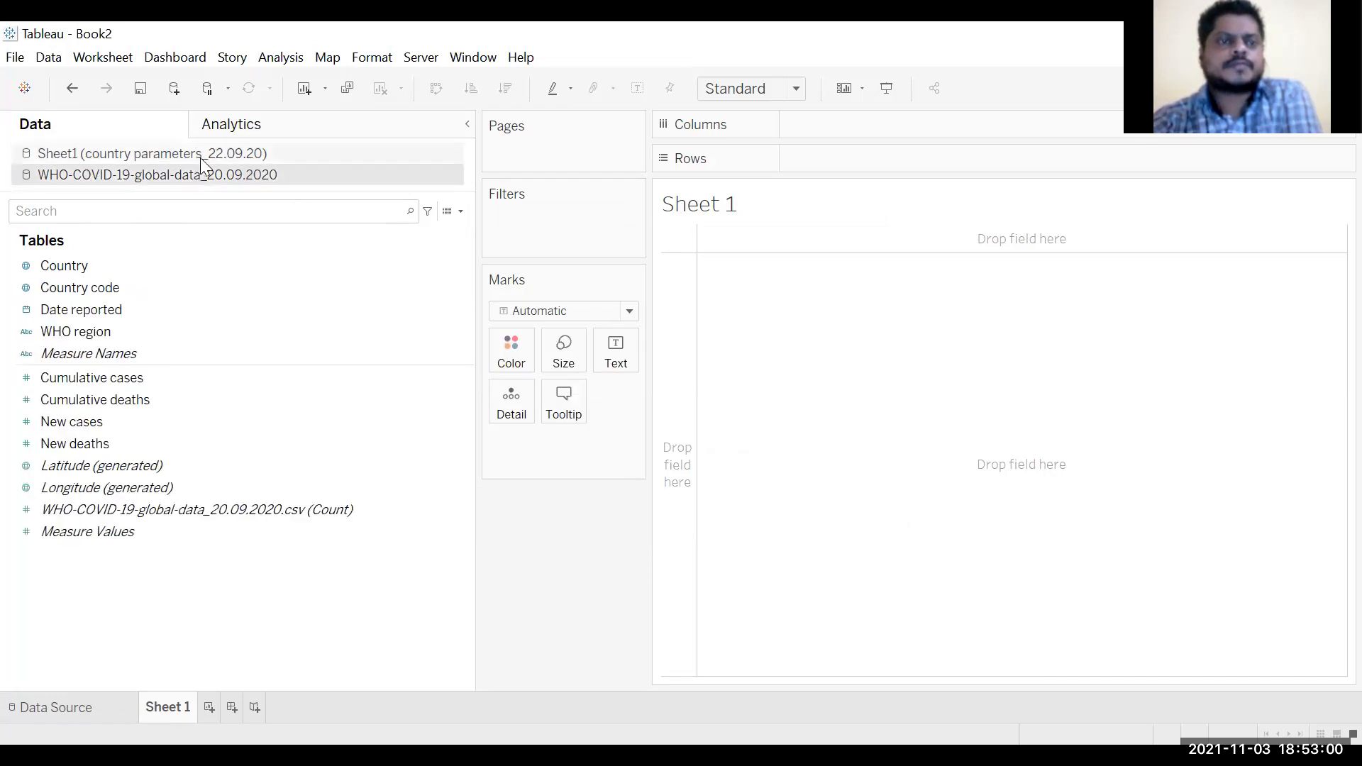
right_click(200, 157)
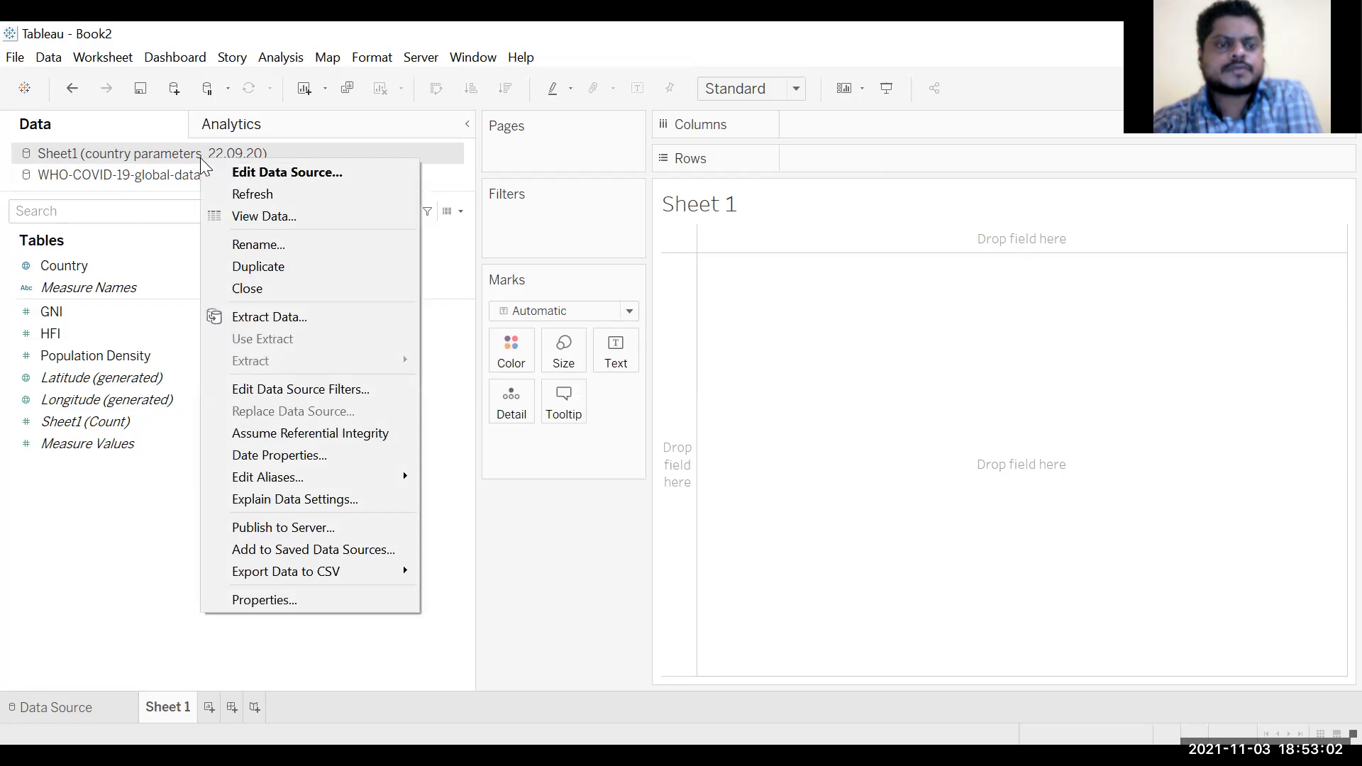
left_click(97, 602)
left_click(78, 334)
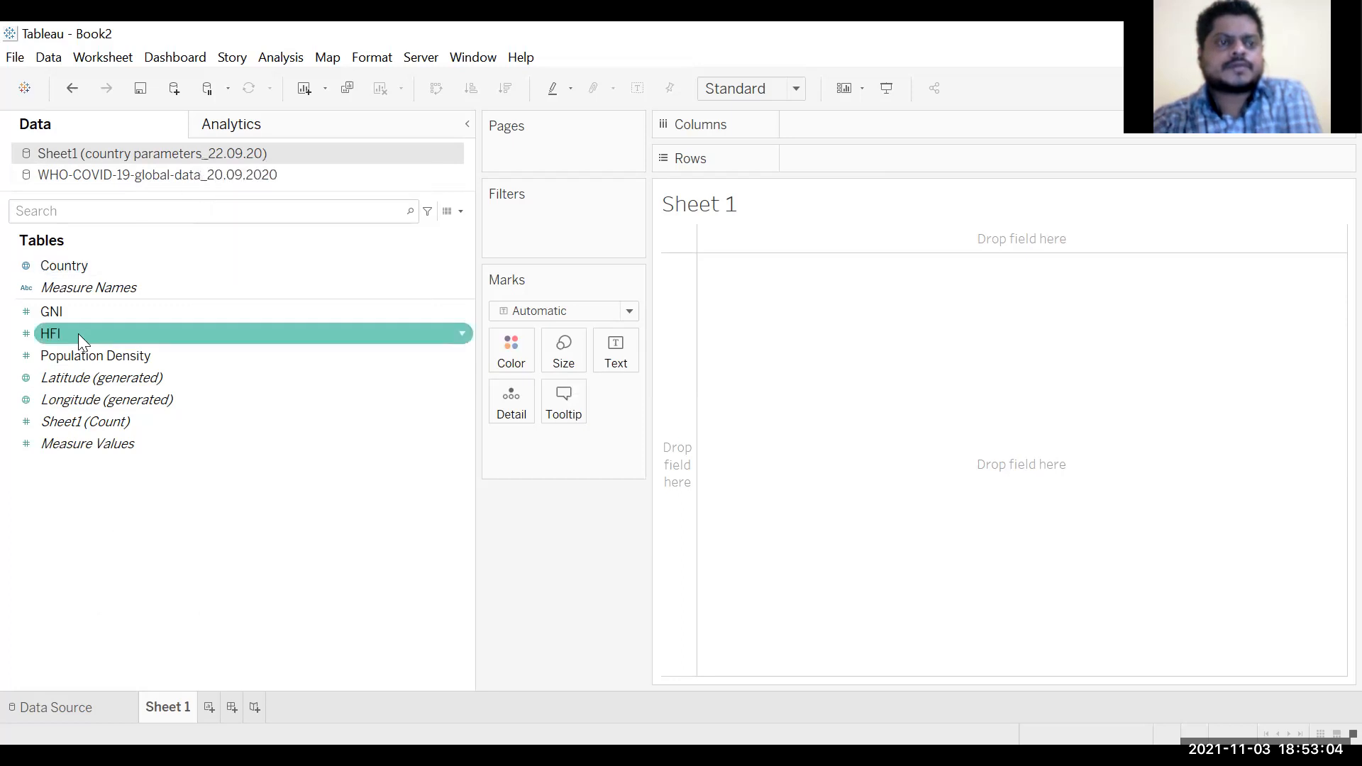
left_click(77, 311)
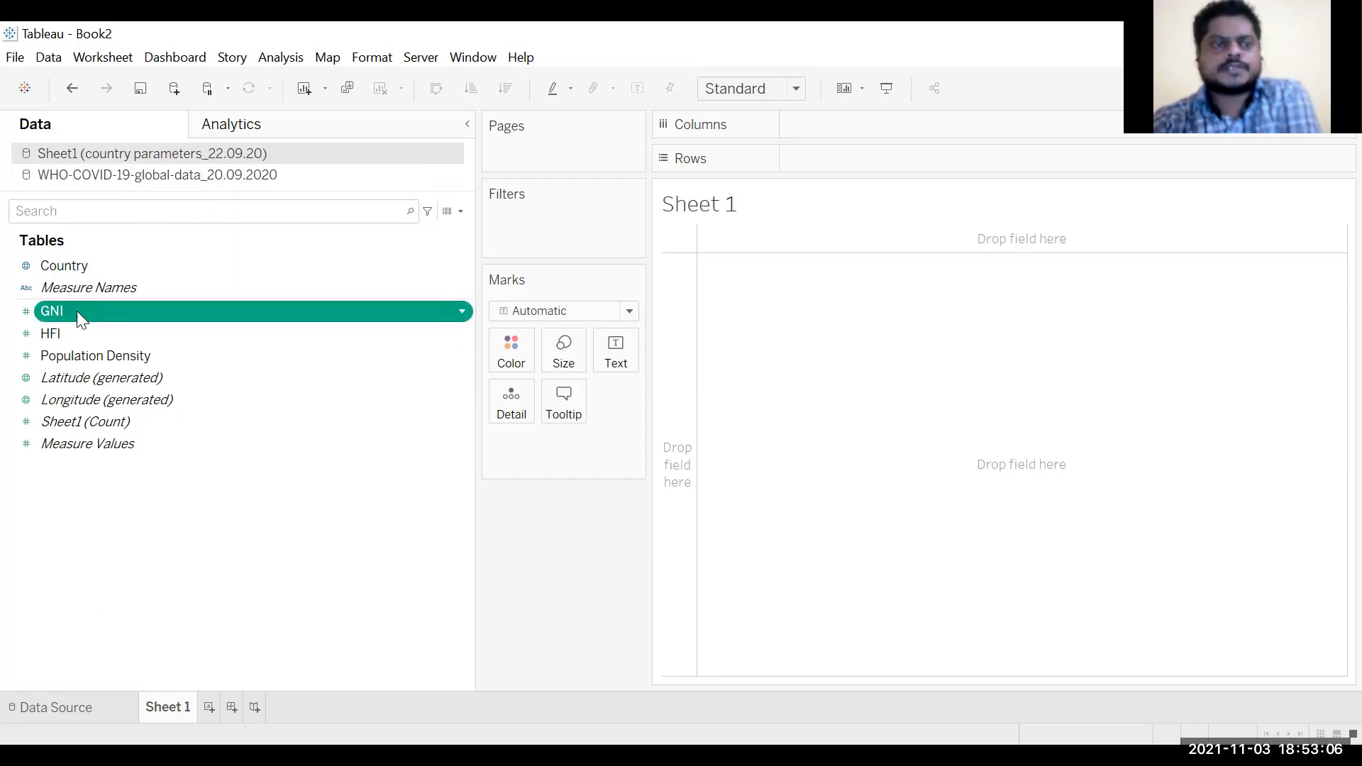
left_click_drag(871, 135, 873, 139)
left_click_drag(51, 334, 134, 339)
left_click_drag(818, 174, 821, 173)
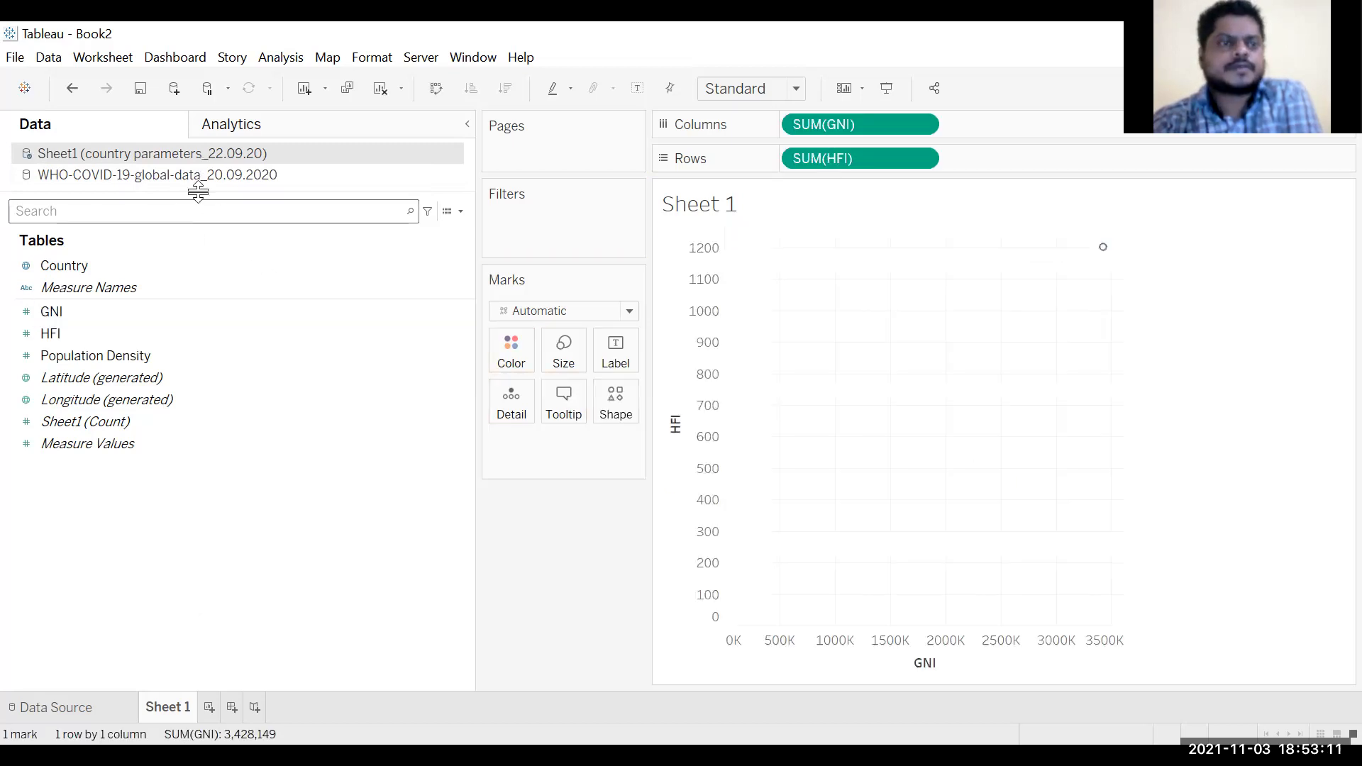
Activate the Country link in the WHO-COVID-19 data source and turn off Aggregate Measures for the GNI–HFI chart.
left_click(257, 177)
left_click(464, 268)
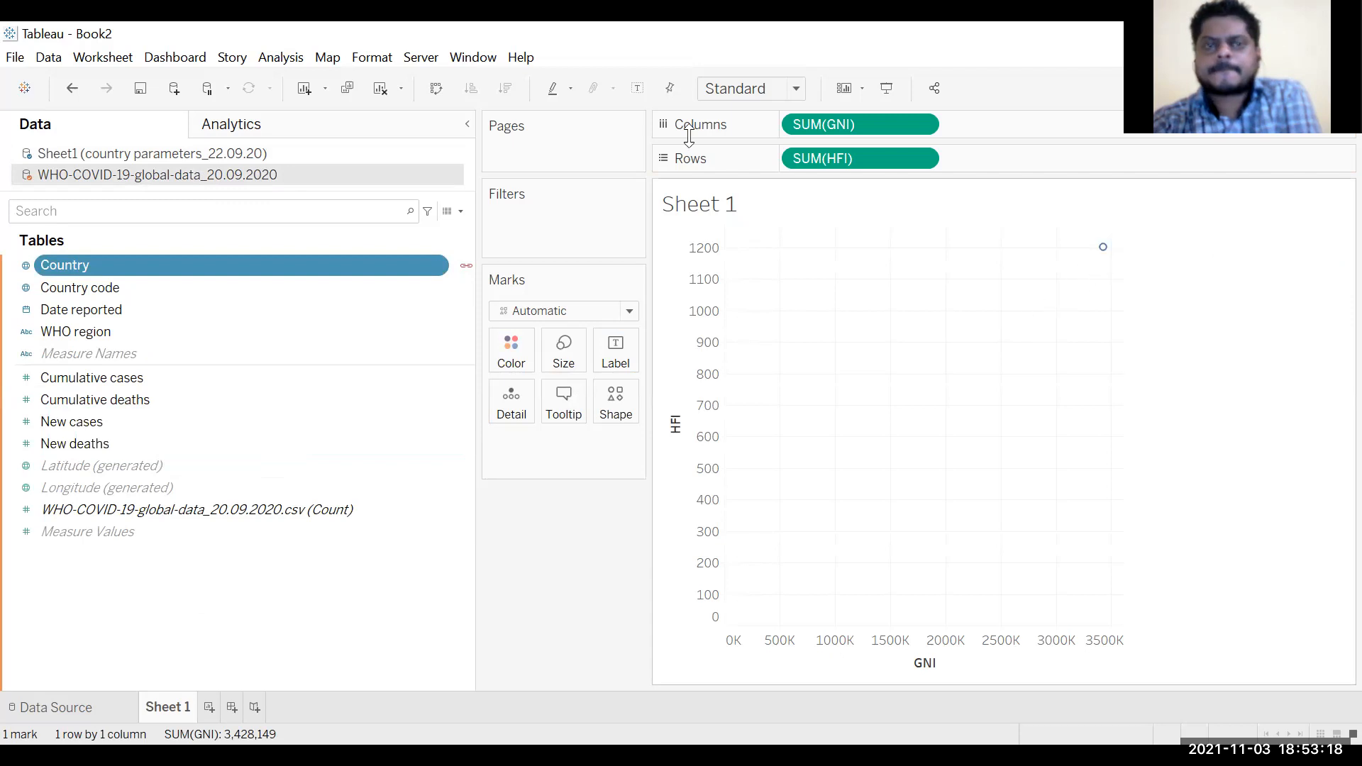
left_click(259, 60)
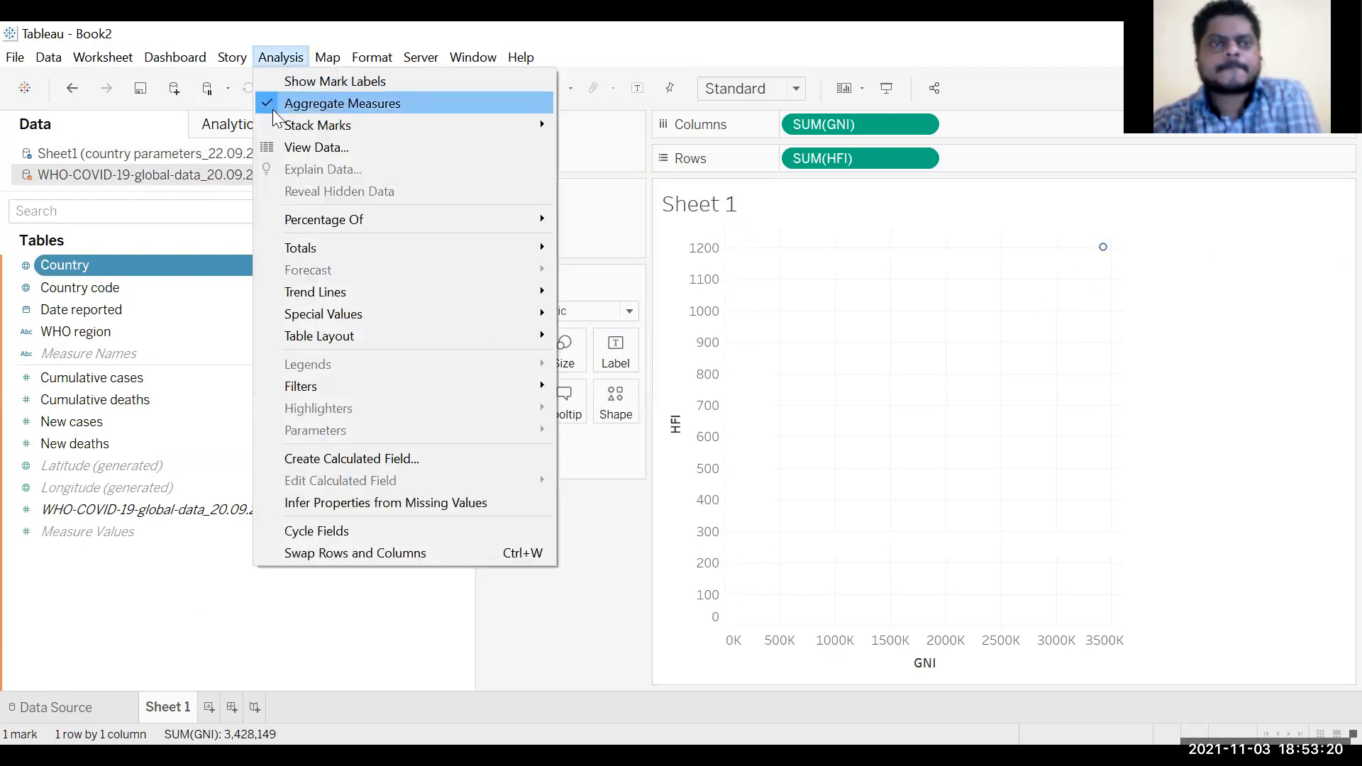
left_click(342, 104)
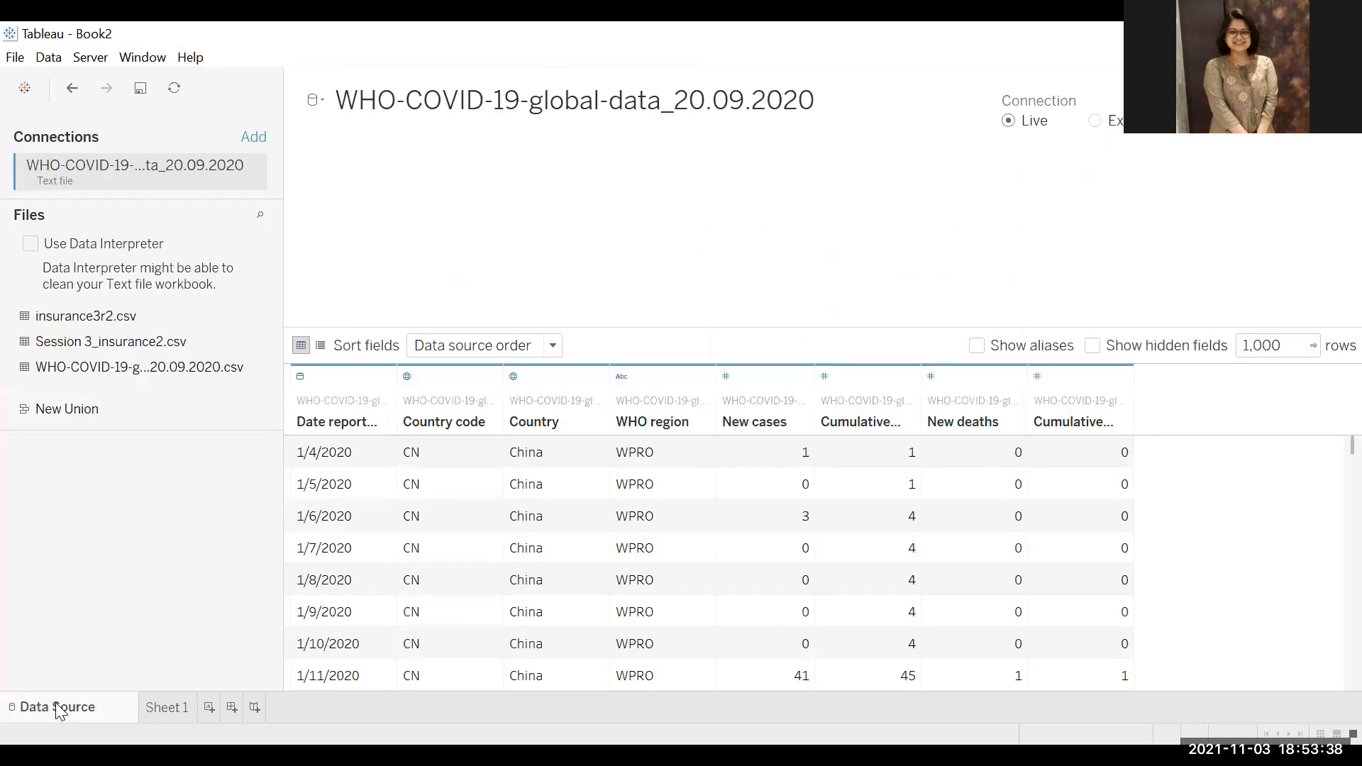
Check the connection page of WHO-COVID-19-global-data_20.09.2020 and return to Sheet 1.
left_click(55, 709)
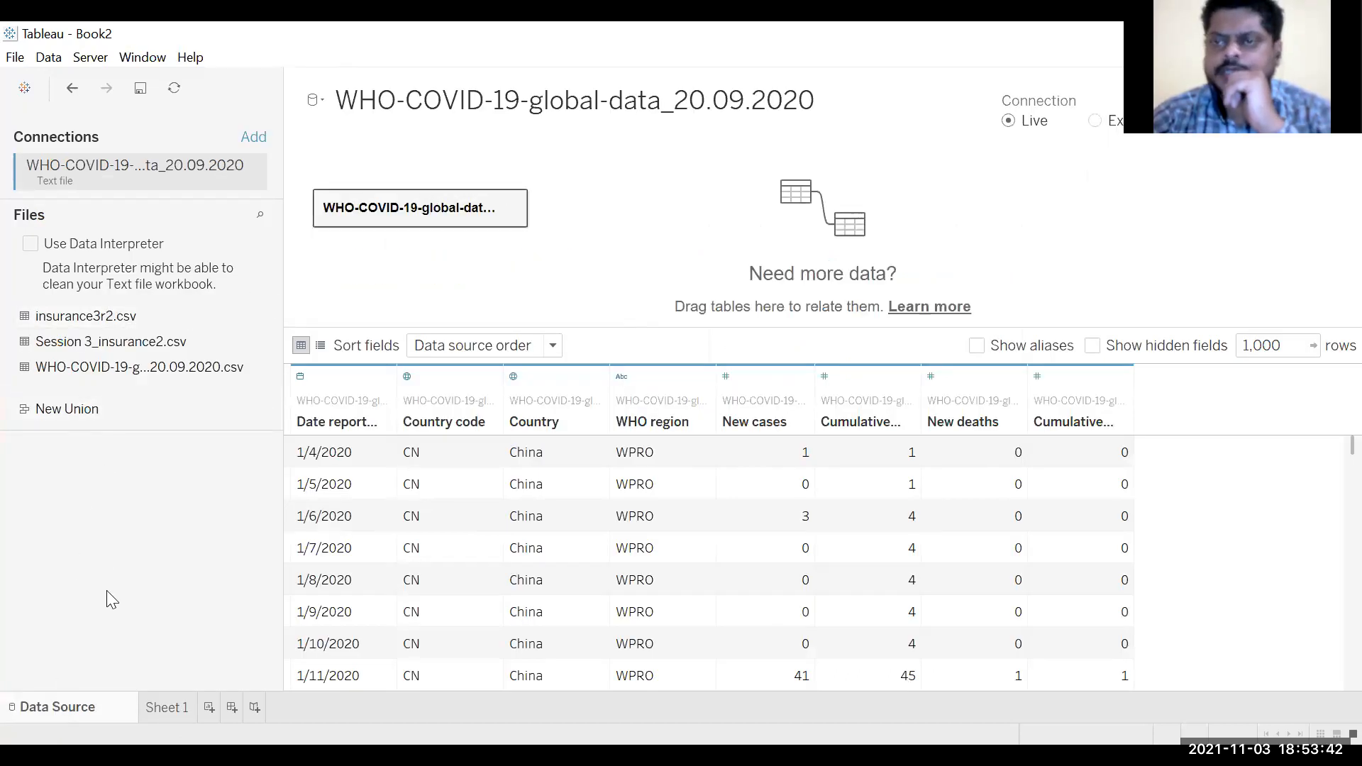
left_click(176, 712)
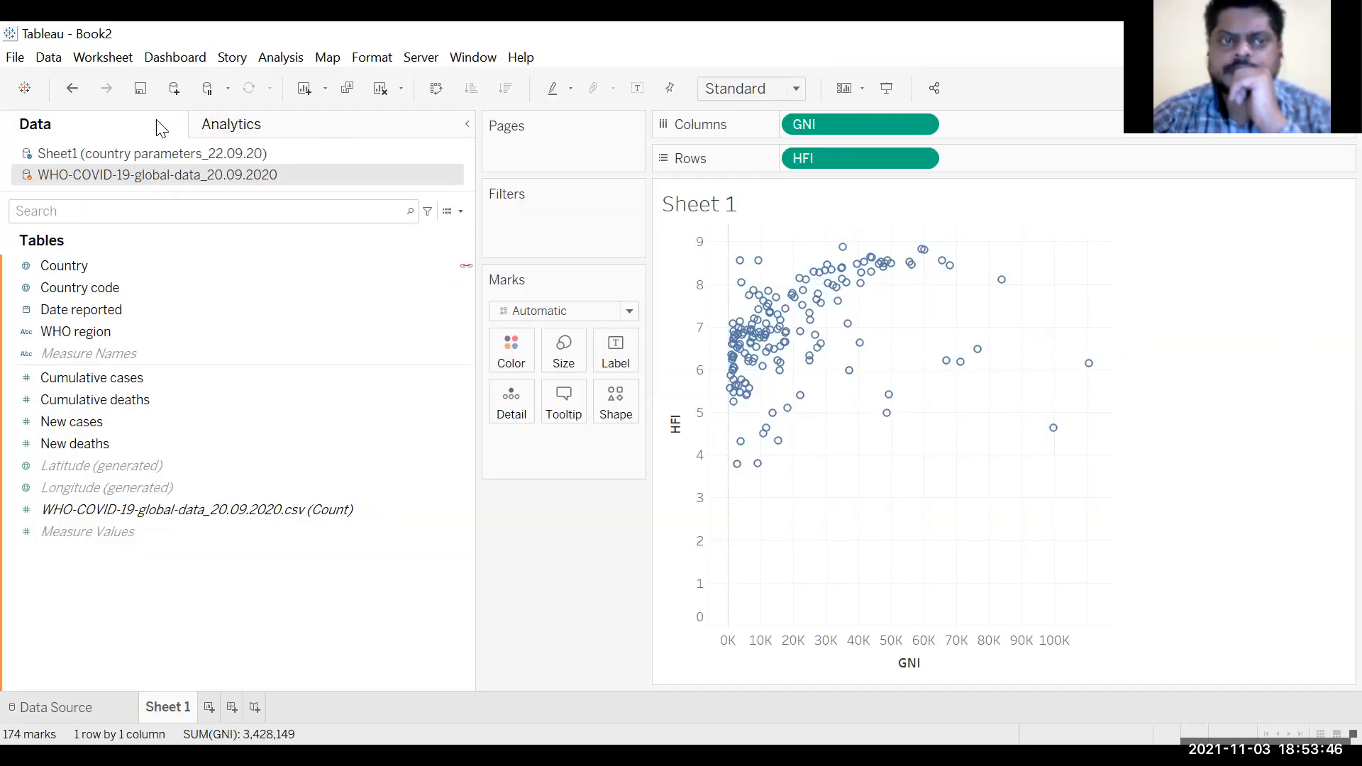
left_click(48, 57)
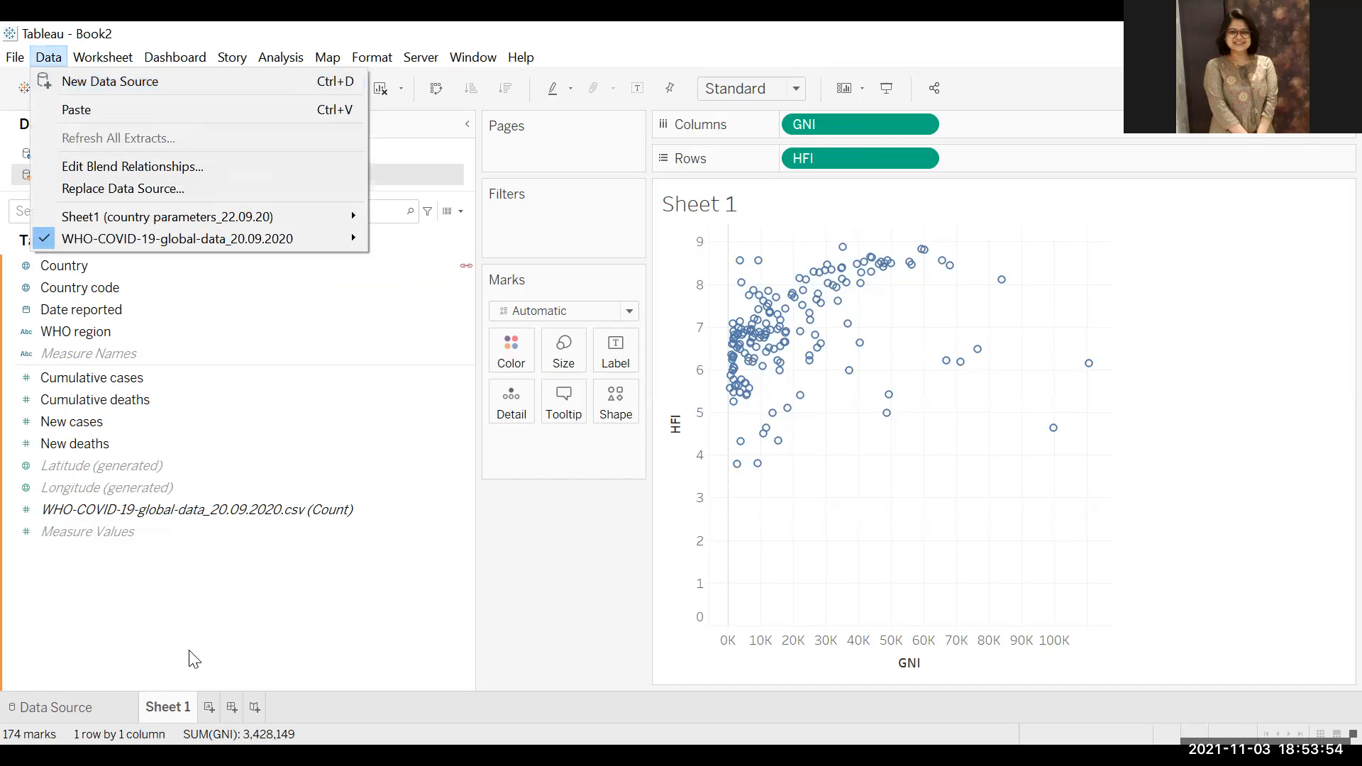
left_click(184, 674)
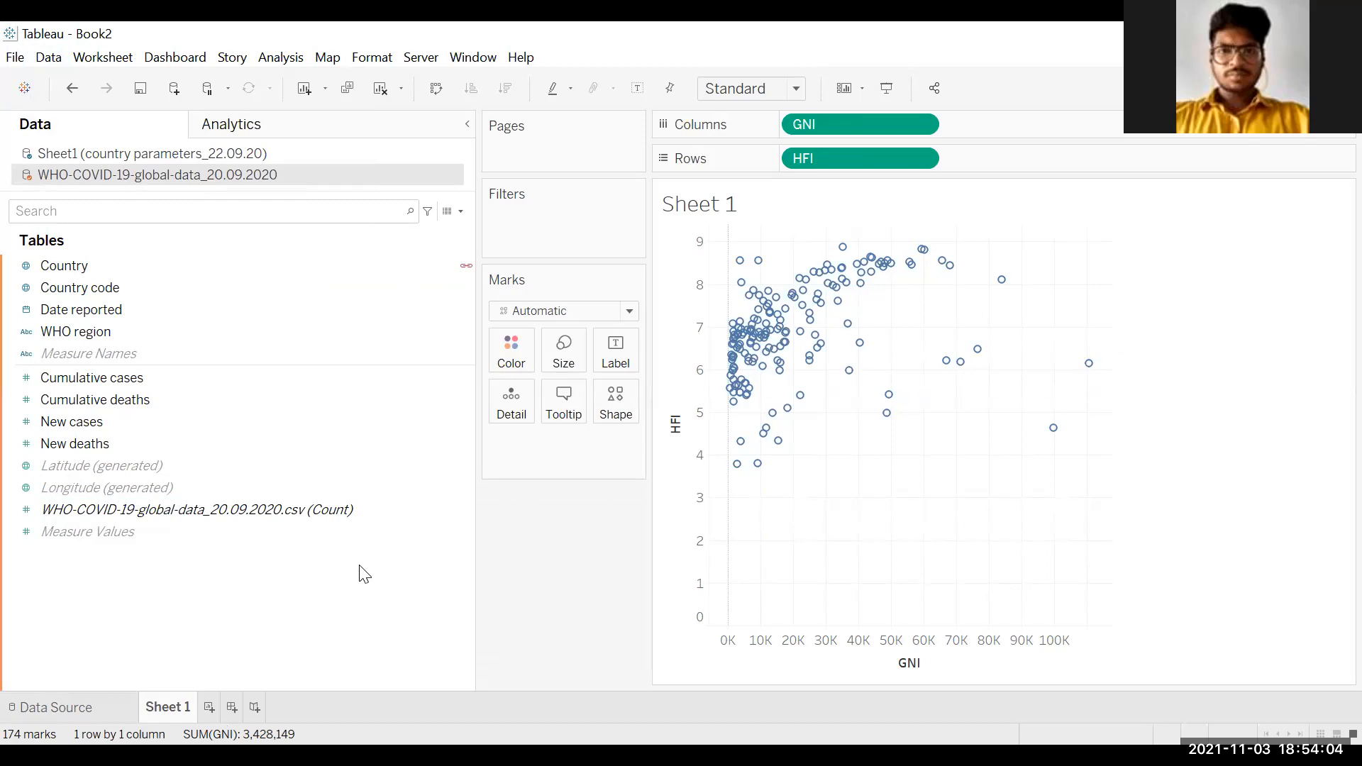
Try GNI on Columns as a dimension and return it to a Sum measure.
left_click(922, 125)
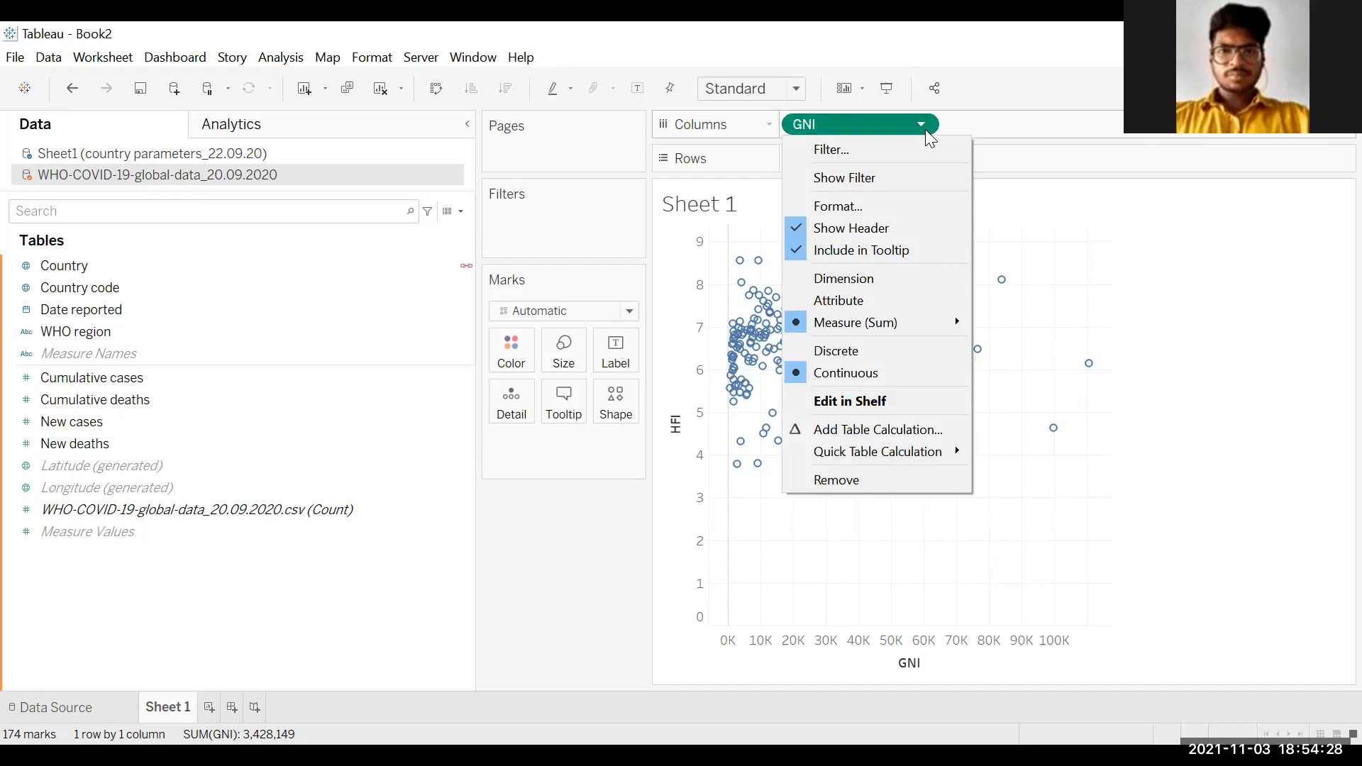
left_click(871, 279)
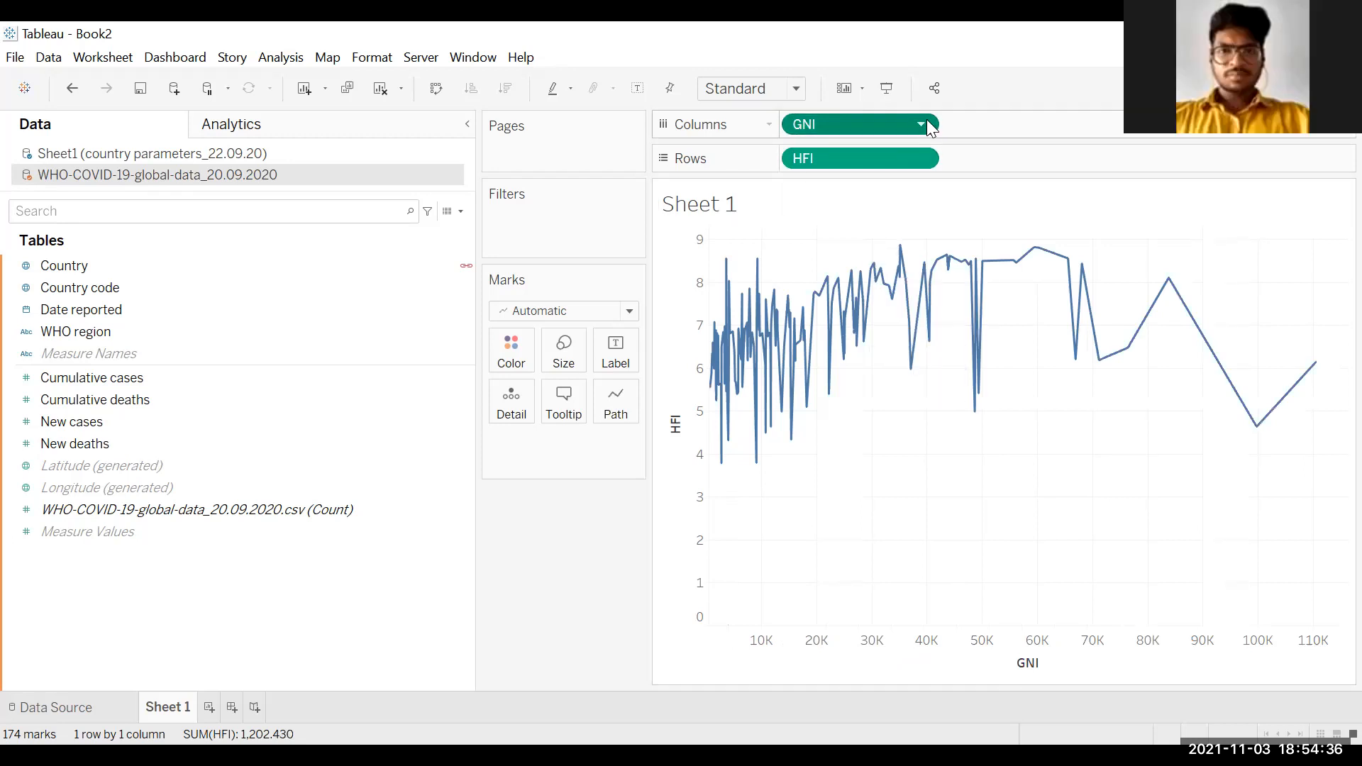
left_click(926, 122)
mouse_move(849, 325)
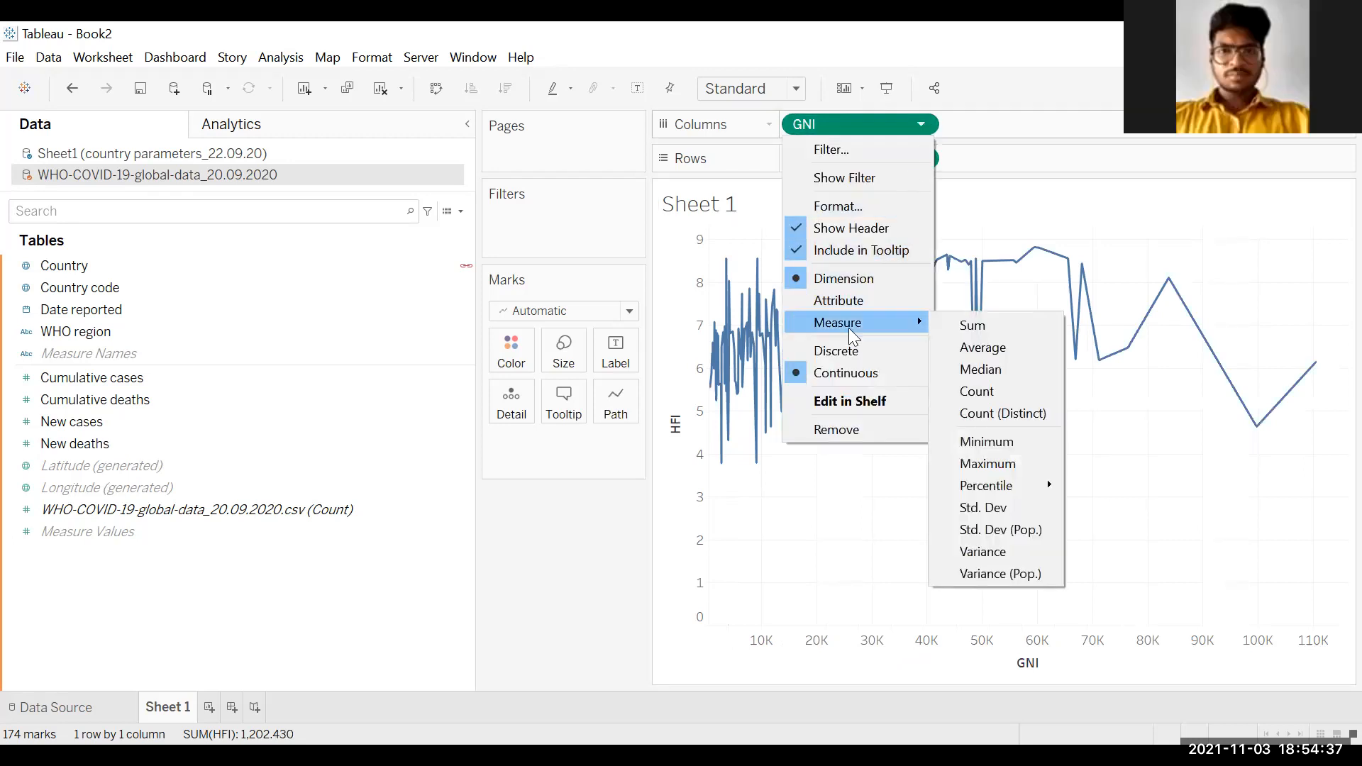
left_click(1027, 326)
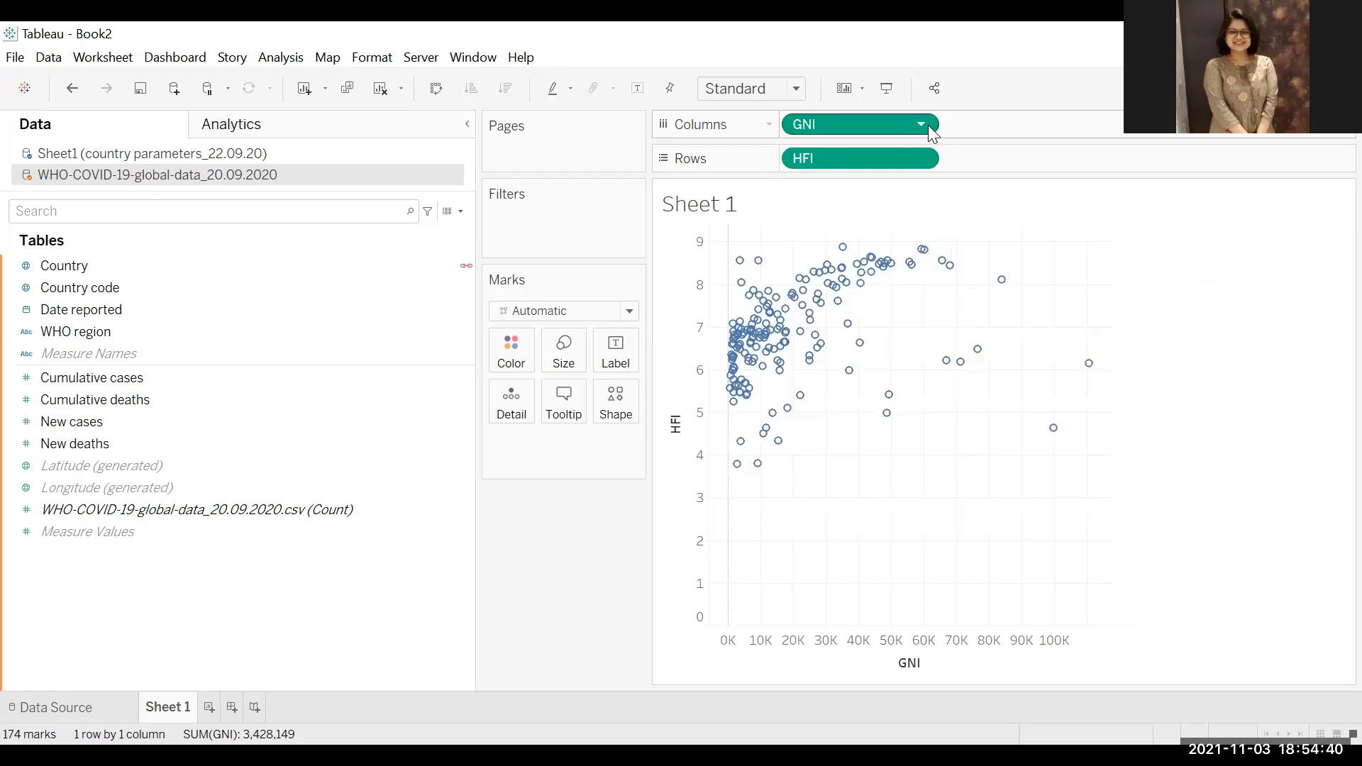
Inspect the options of HFI on Rows and compare the field lists of the two data sources.
left_click_drag(925, 130, 928, 169)
left_click(923, 159)
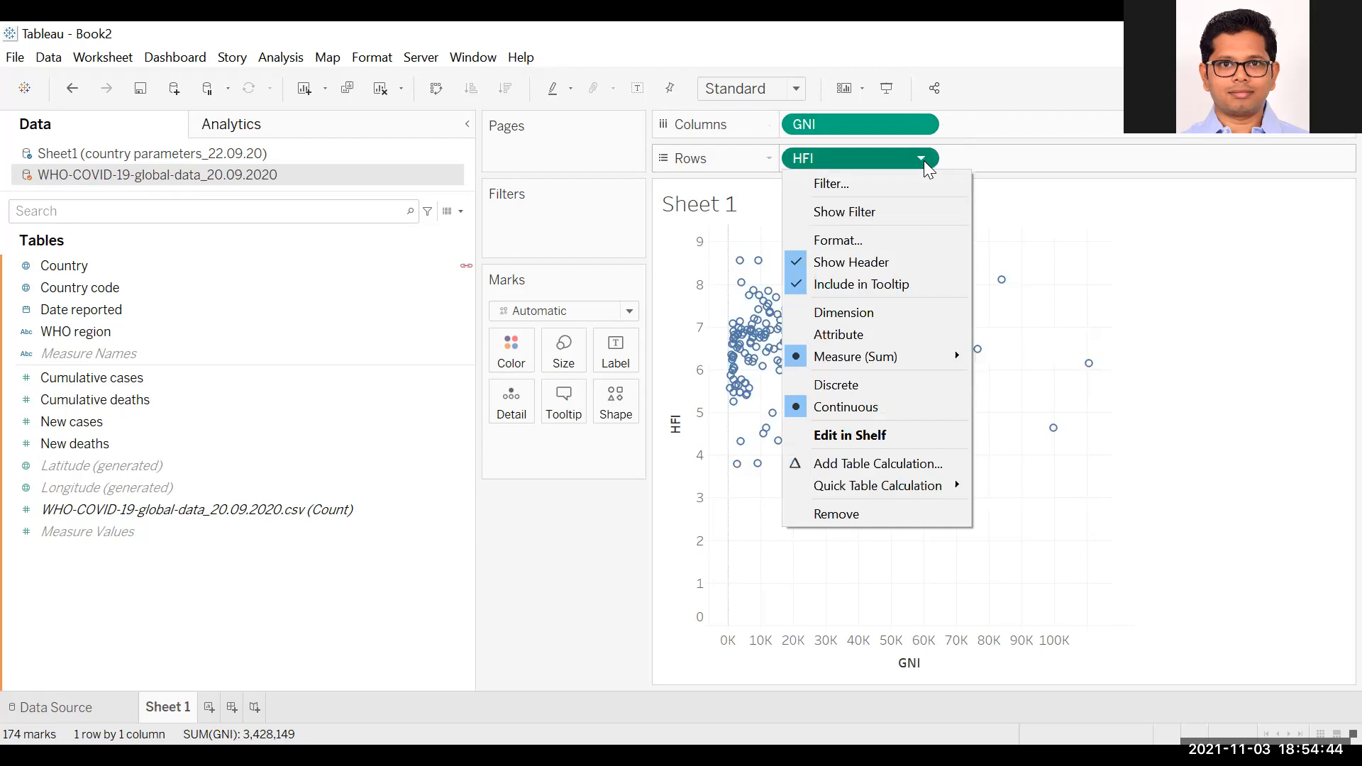
left_click(559, 624)
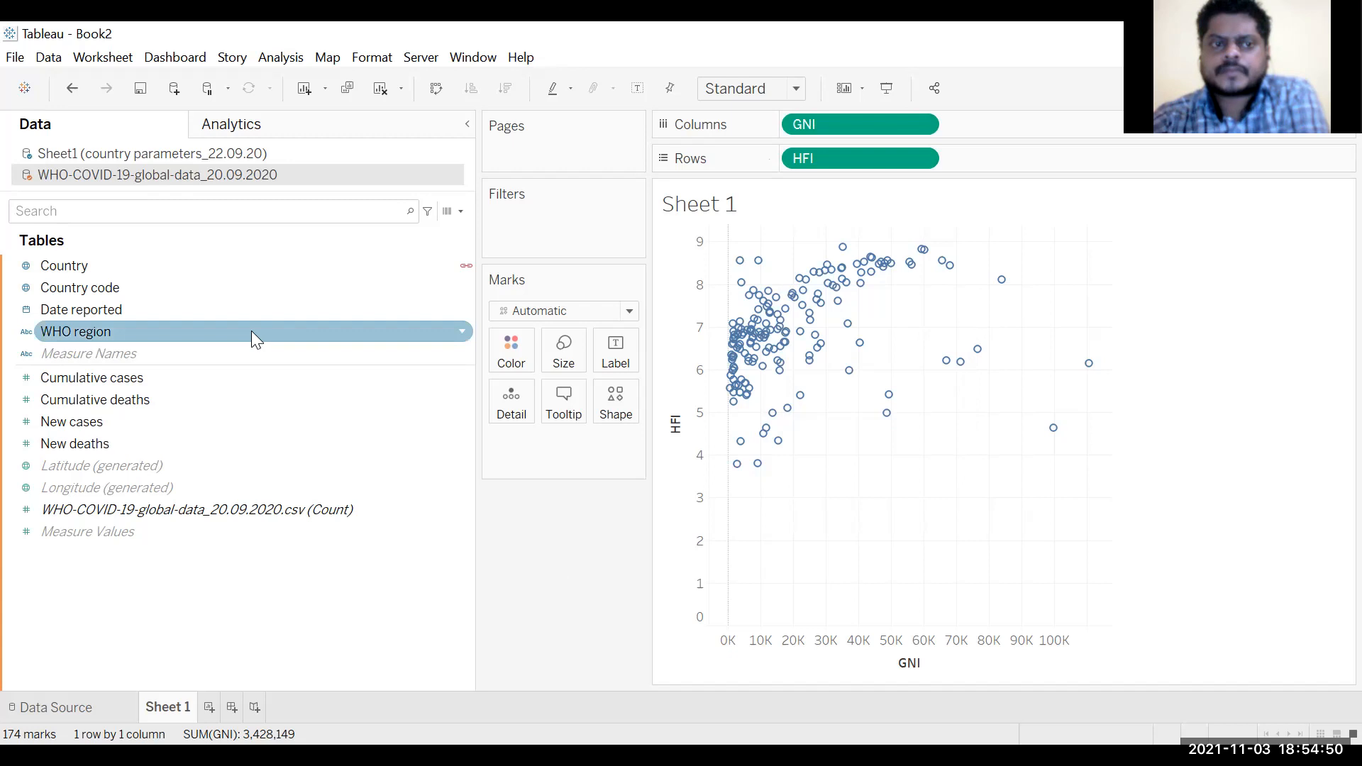
left_click(210, 154)
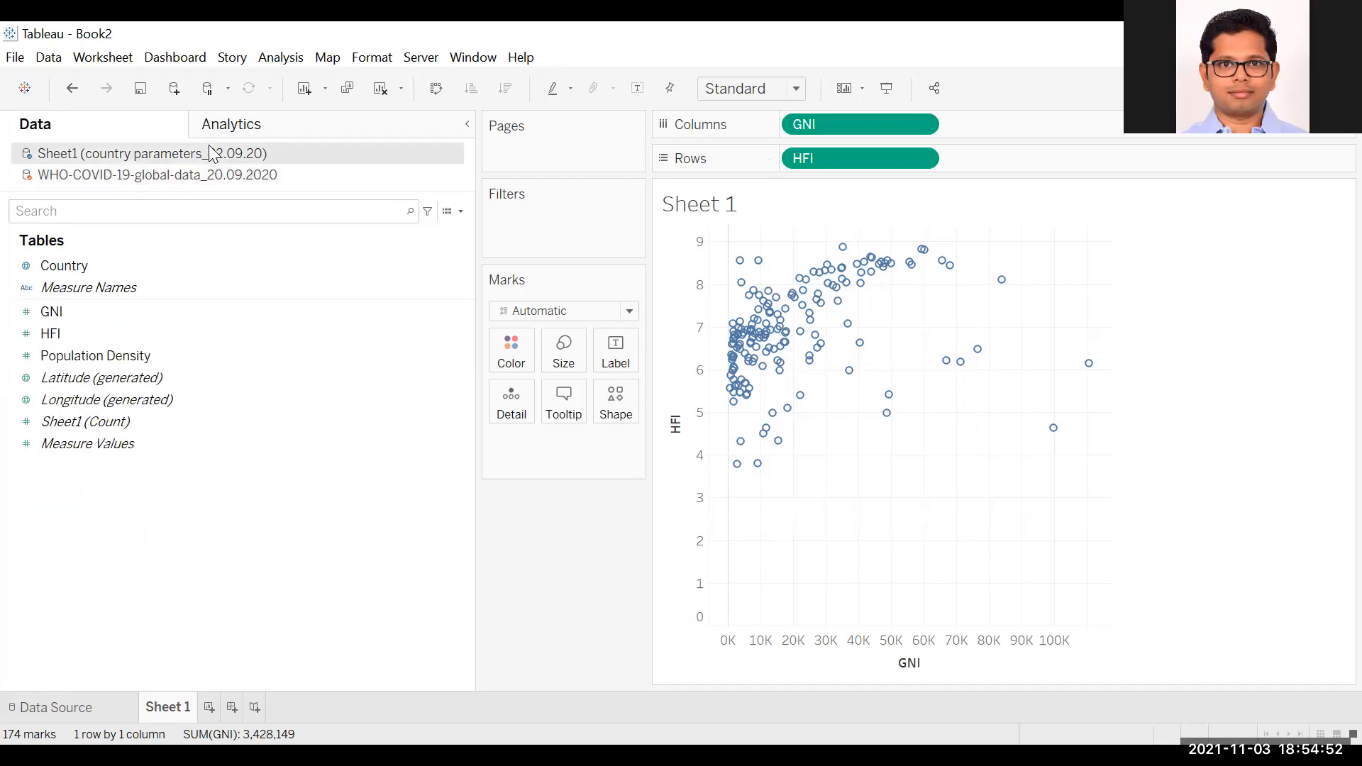
left_click(195, 176)
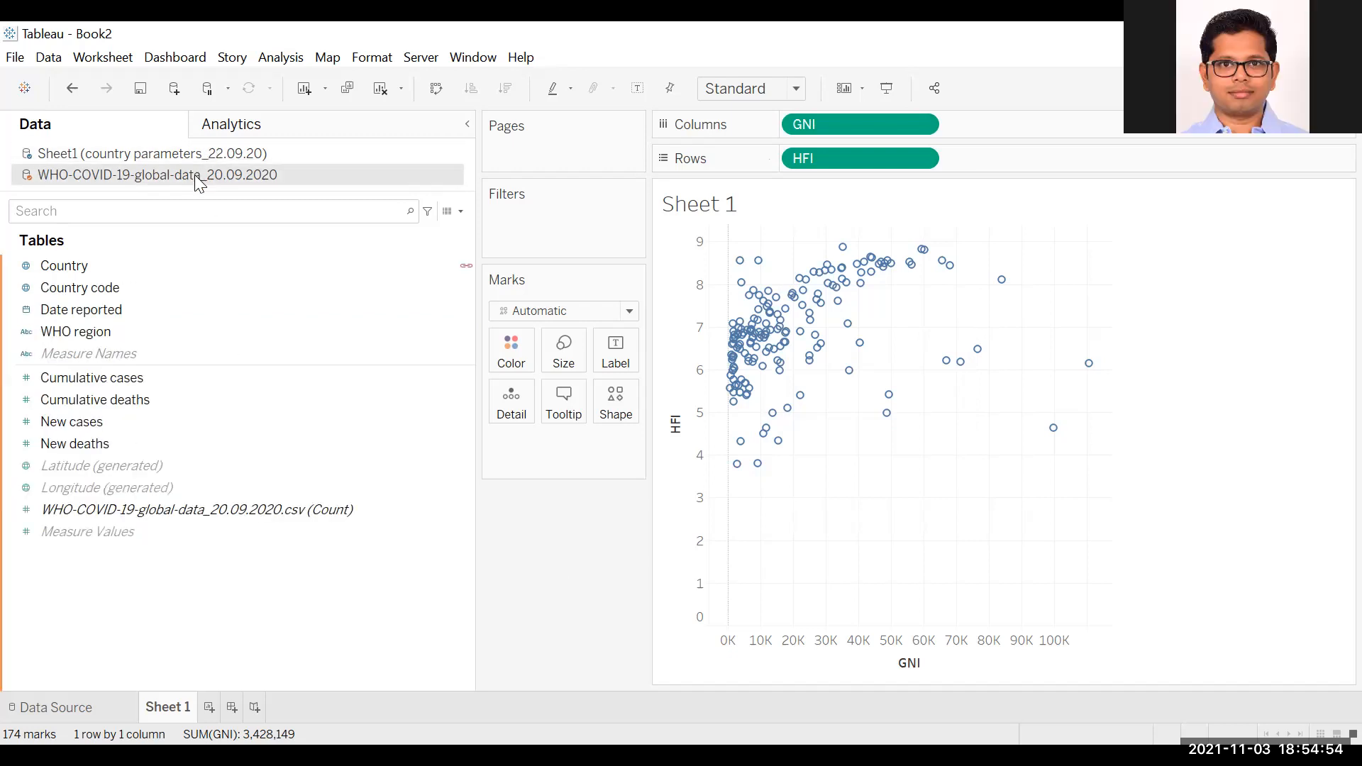
left_click(200, 152)
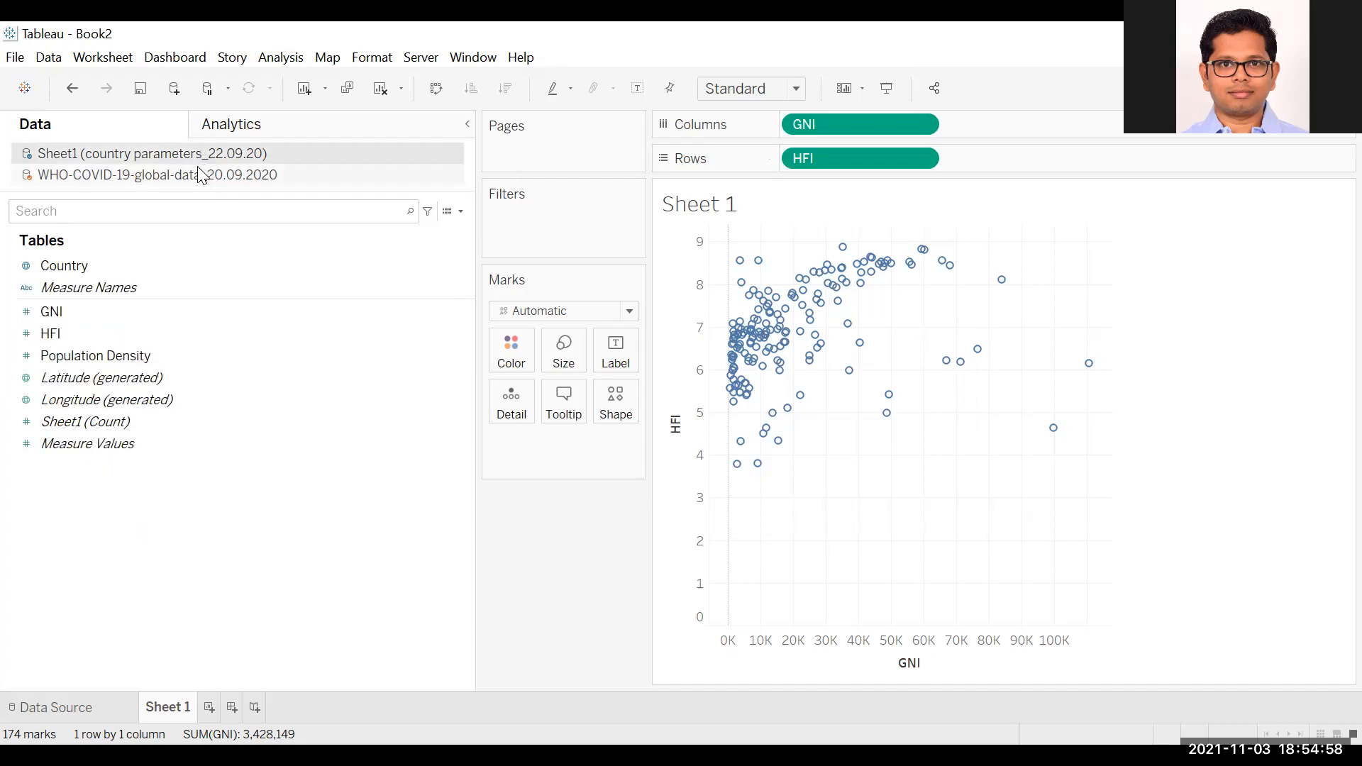
left_click(201, 175)
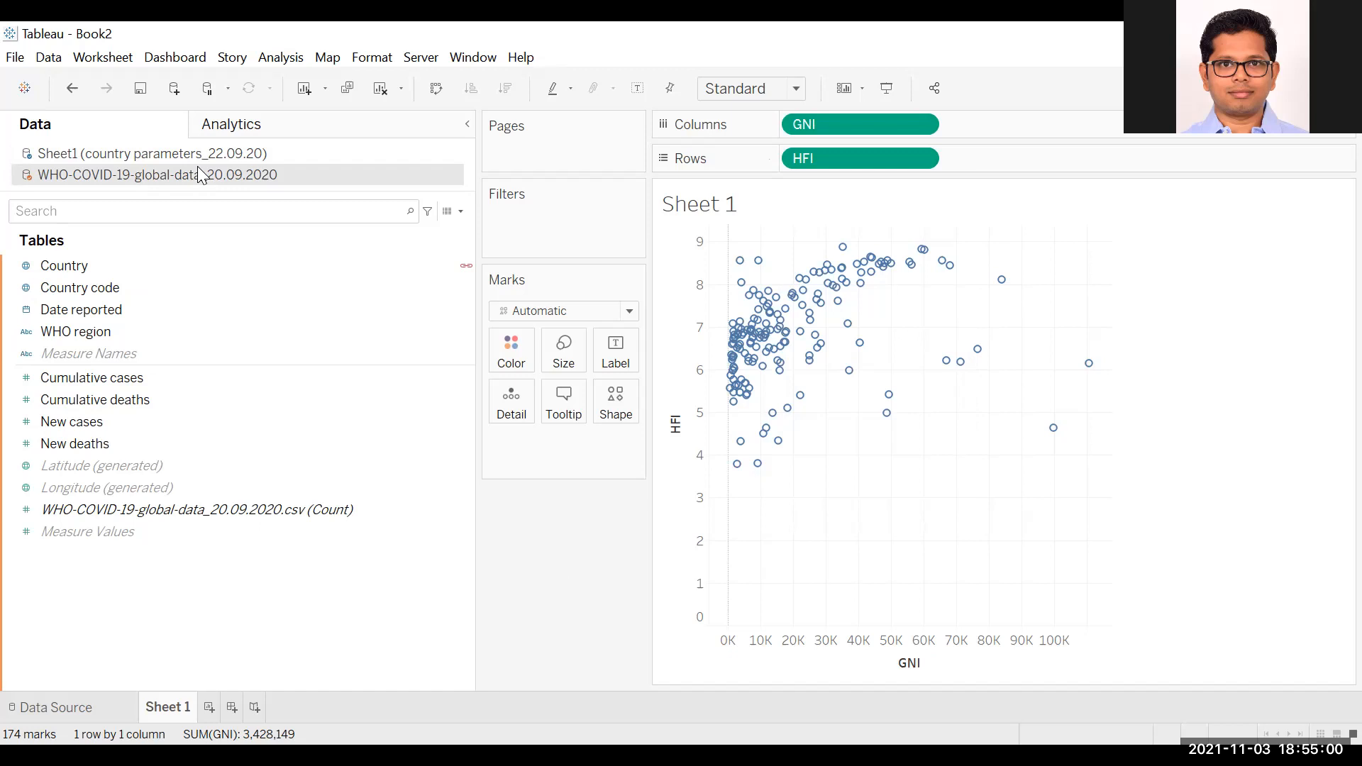
Review the blend relationship between the country parameters and WHO-COVID-19 data, keeping the Country-to-Country field mapping.
left_click(49, 60)
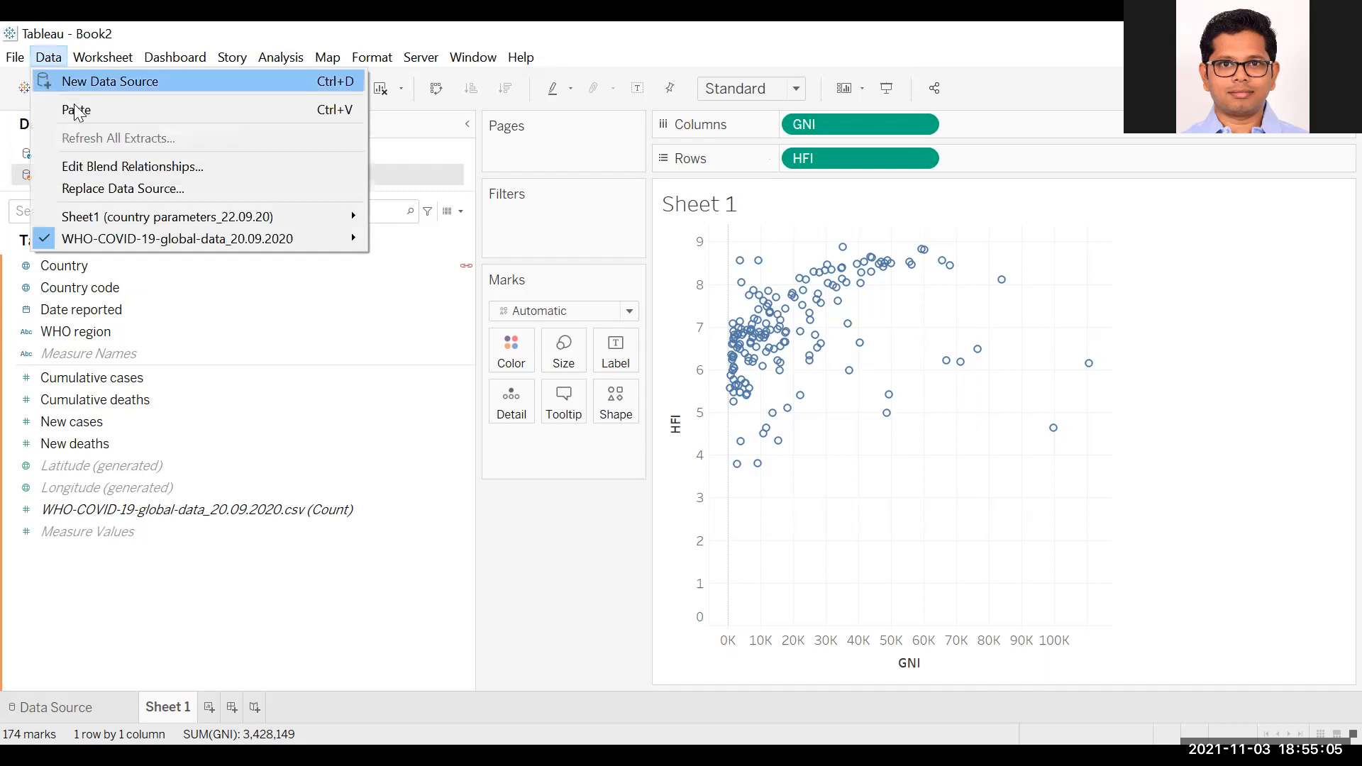
left_click(133, 166)
left_click(712, 379)
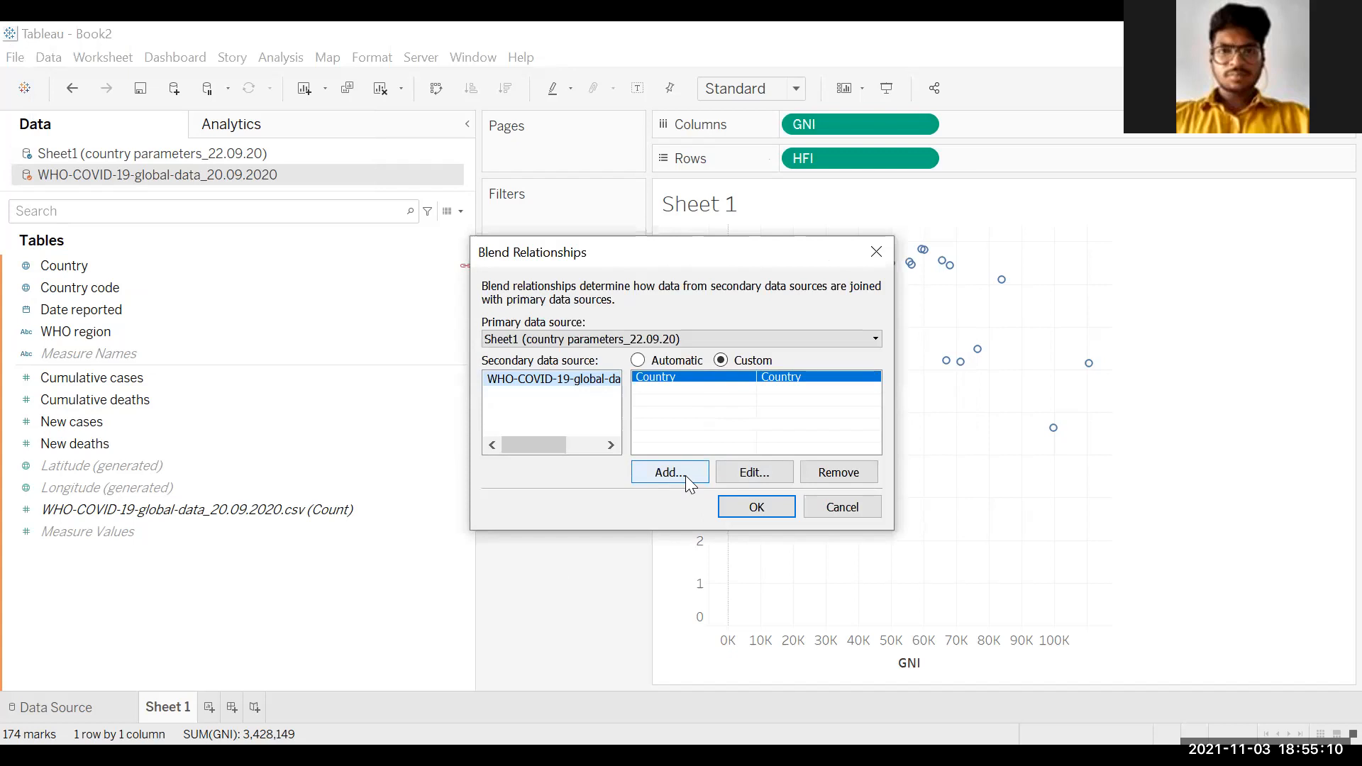
left_click(756, 473)
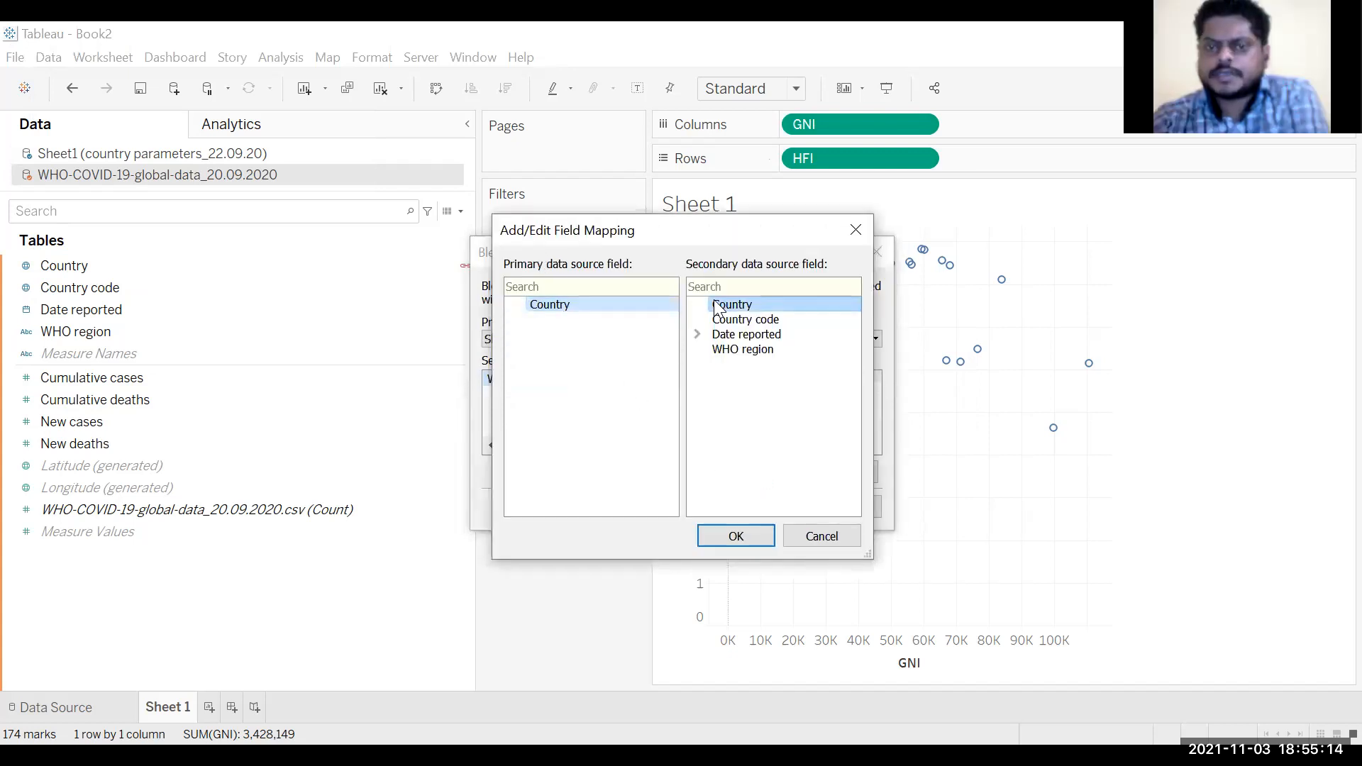
left_click(741, 530)
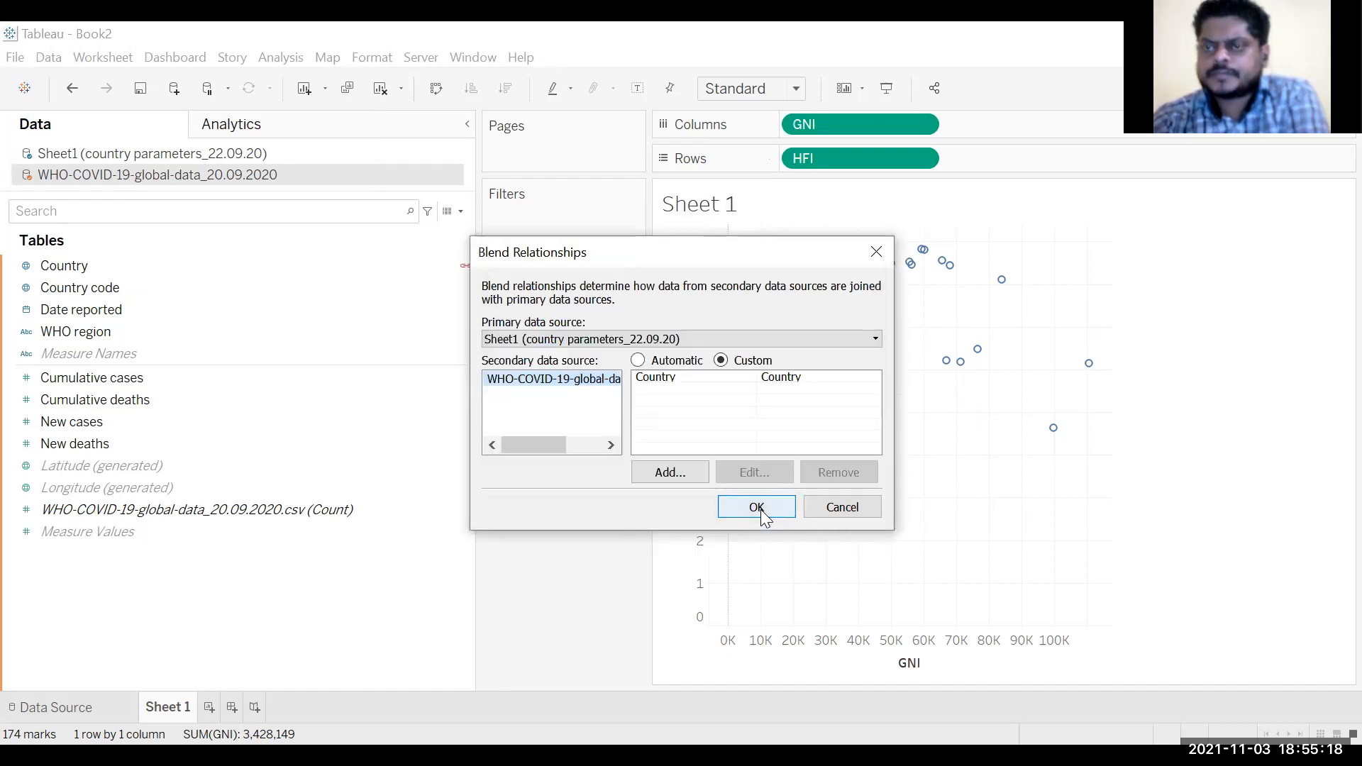
left_click(757, 508)
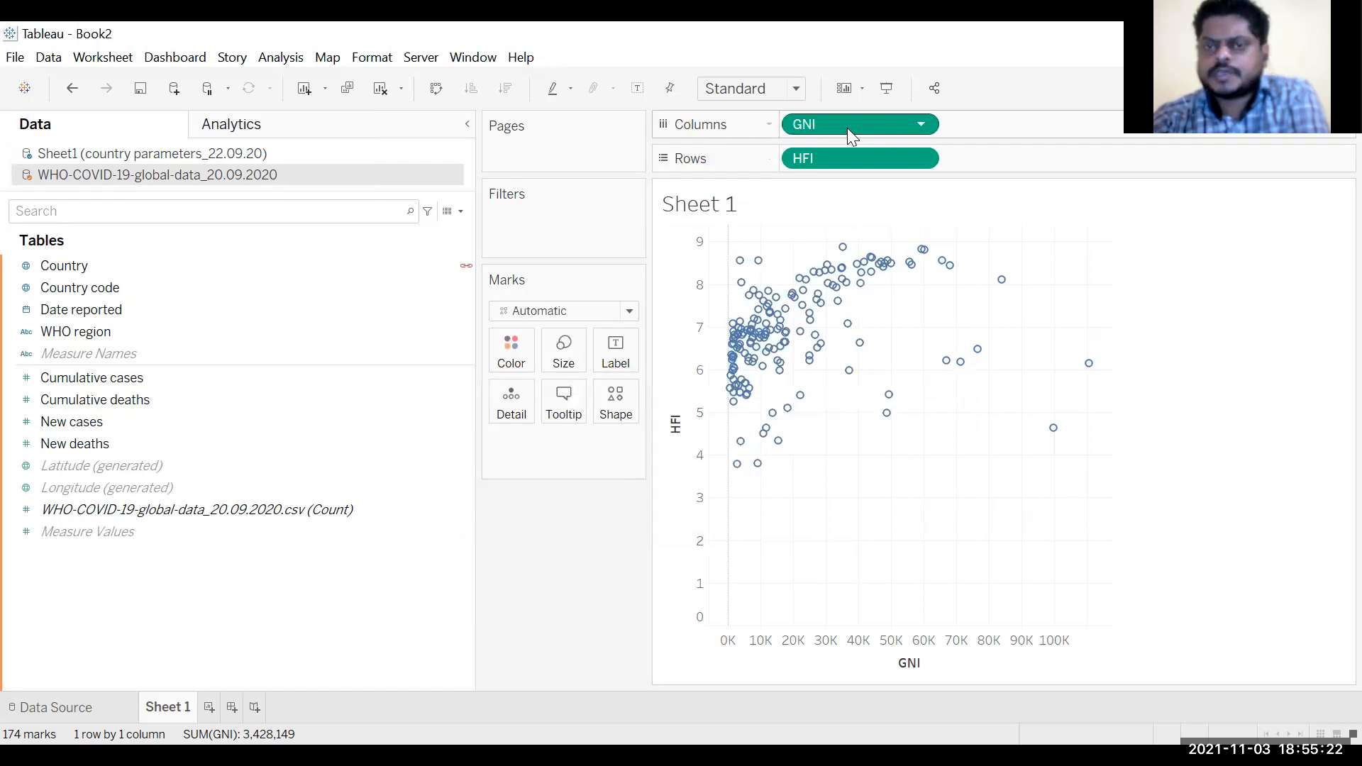
Inspect the aggregation options of GNI, the available analytics and the GNI and HFI values of individual marks.
left_click(921, 126)
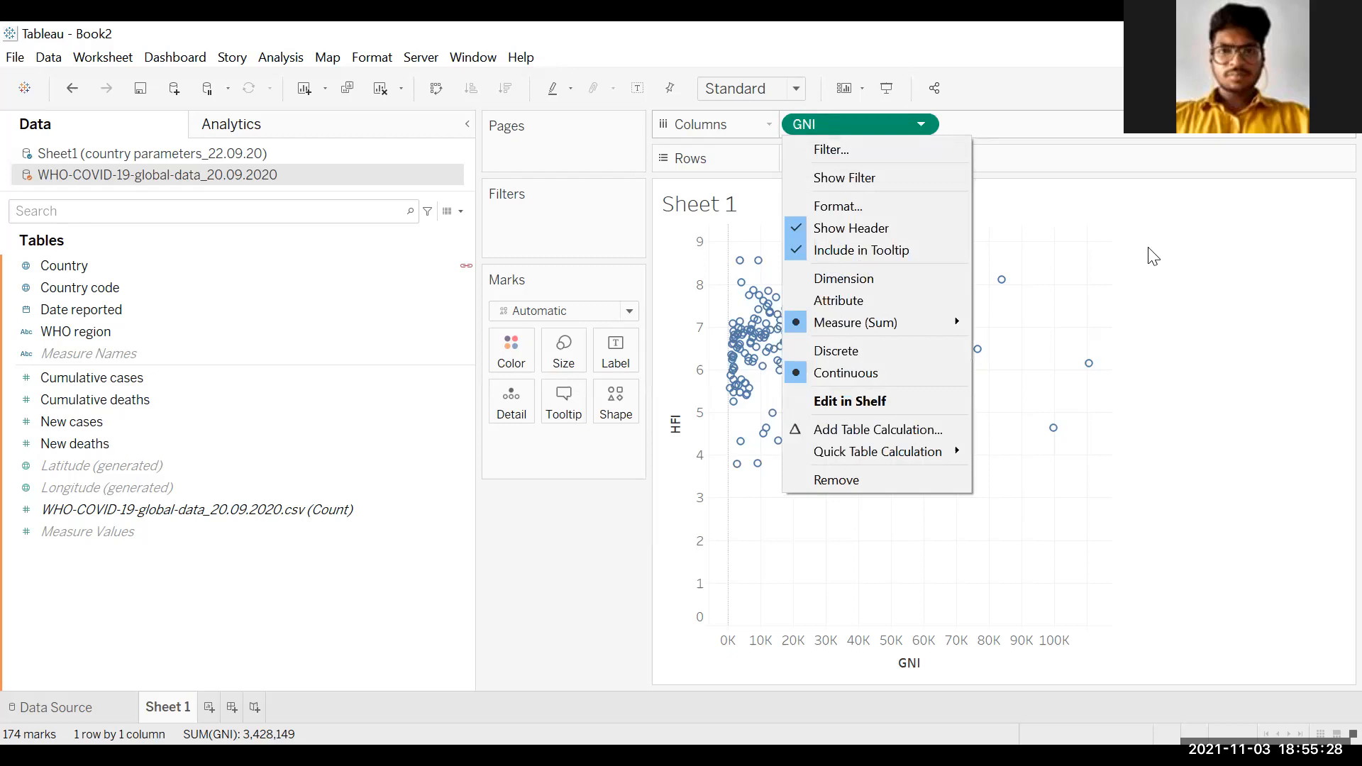
left_click(1242, 290)
mouse_move(1000, 283)
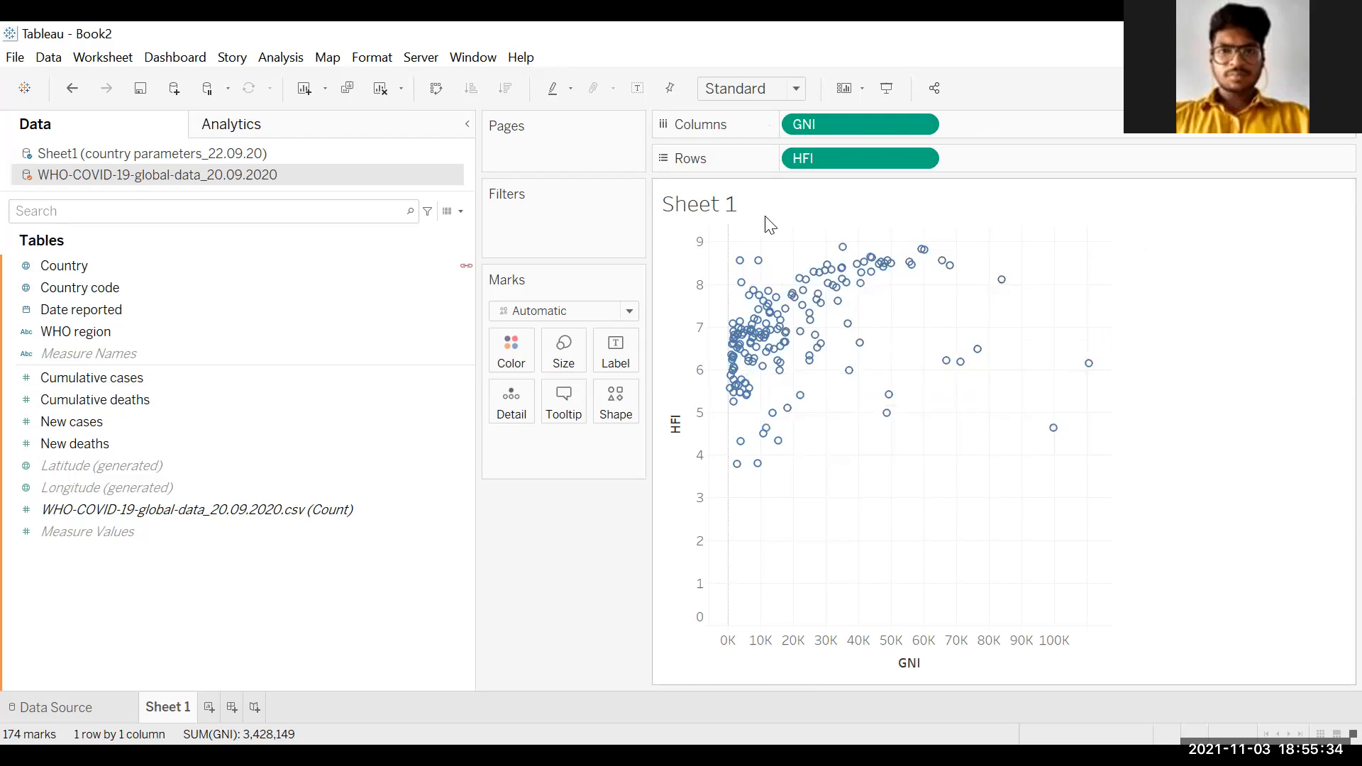
mouse_move(821, 303)
left_click(236, 135)
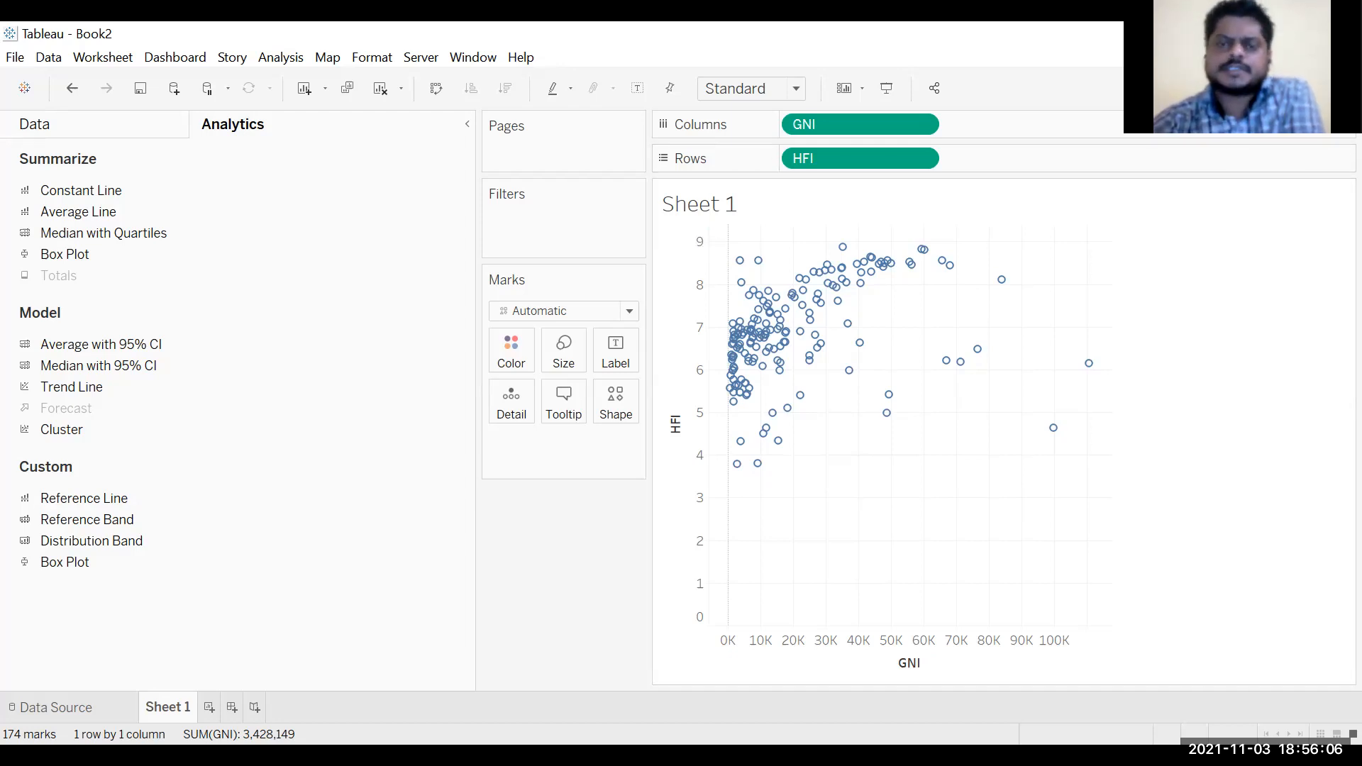
mouse_move(831, 287)
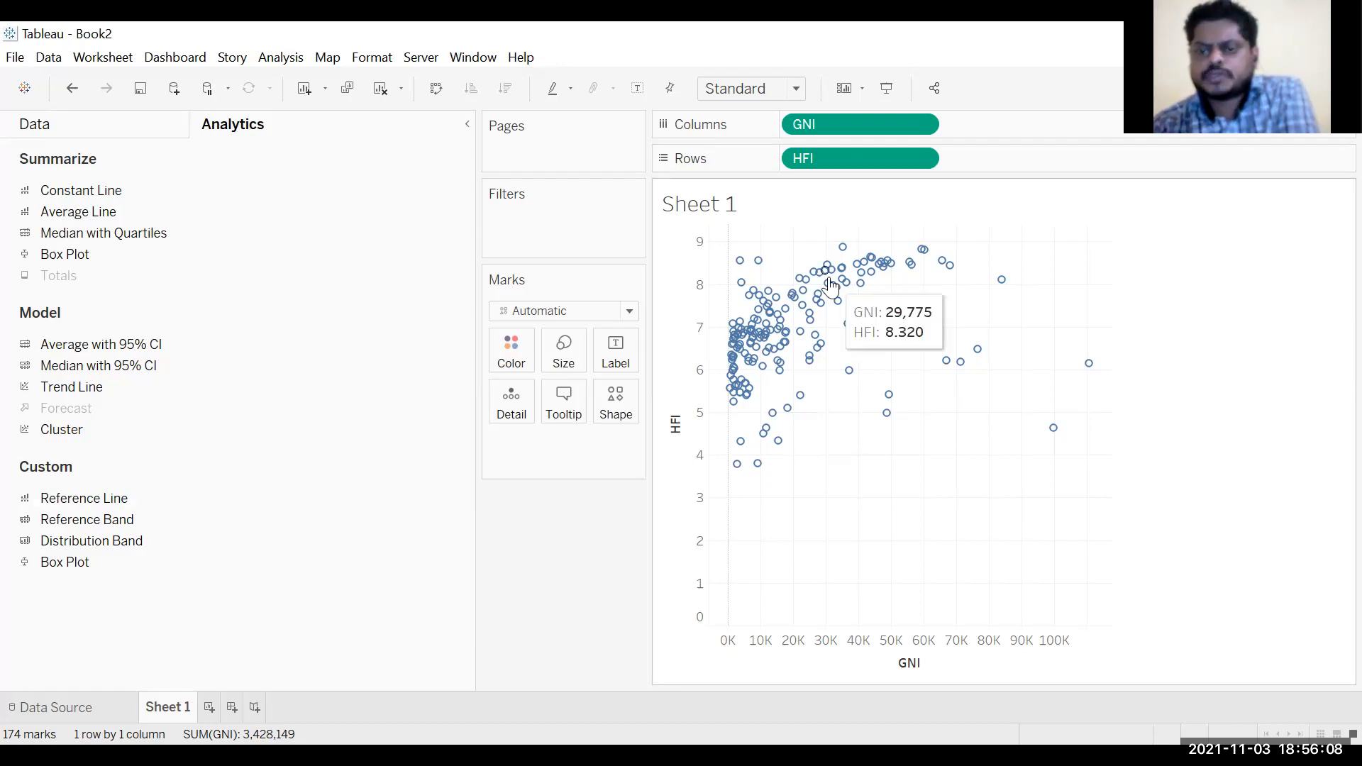
mouse_move(816, 325)
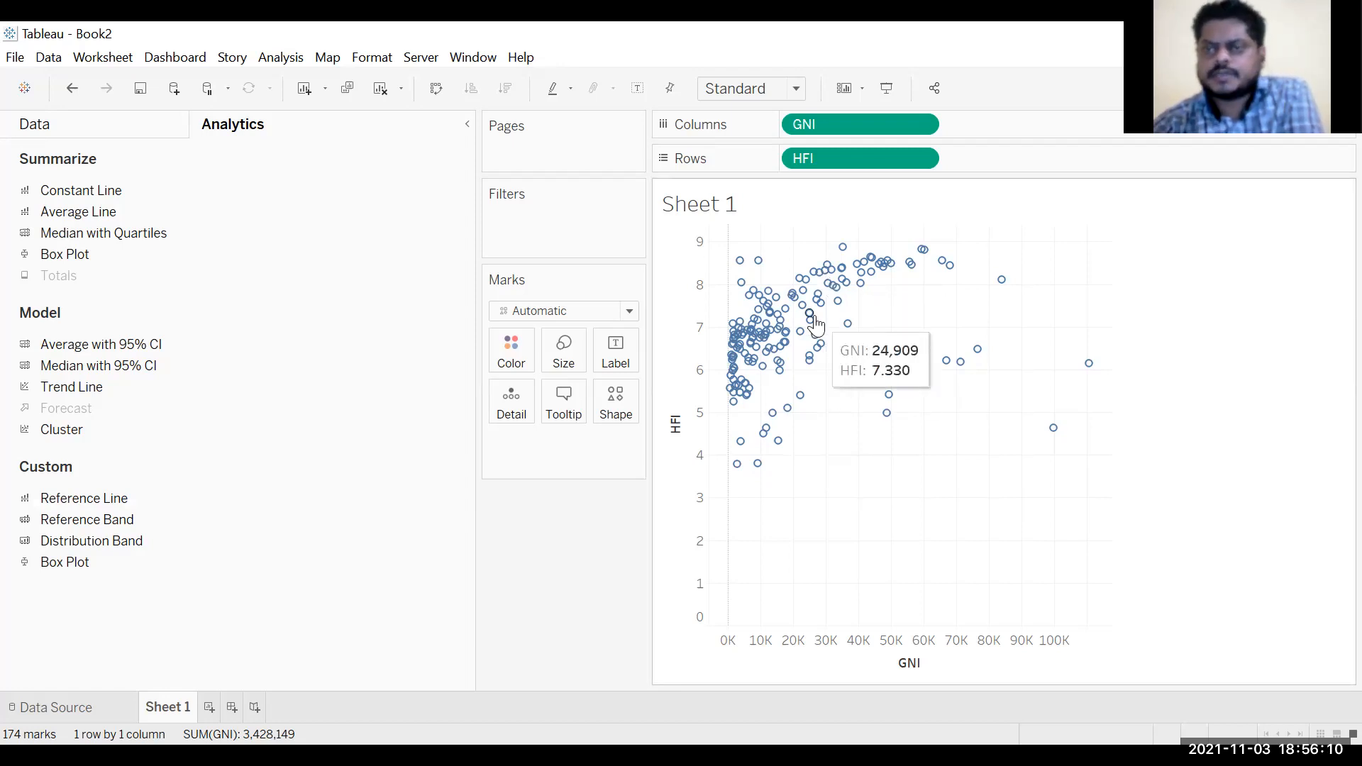
mouse_move(1088, 375)
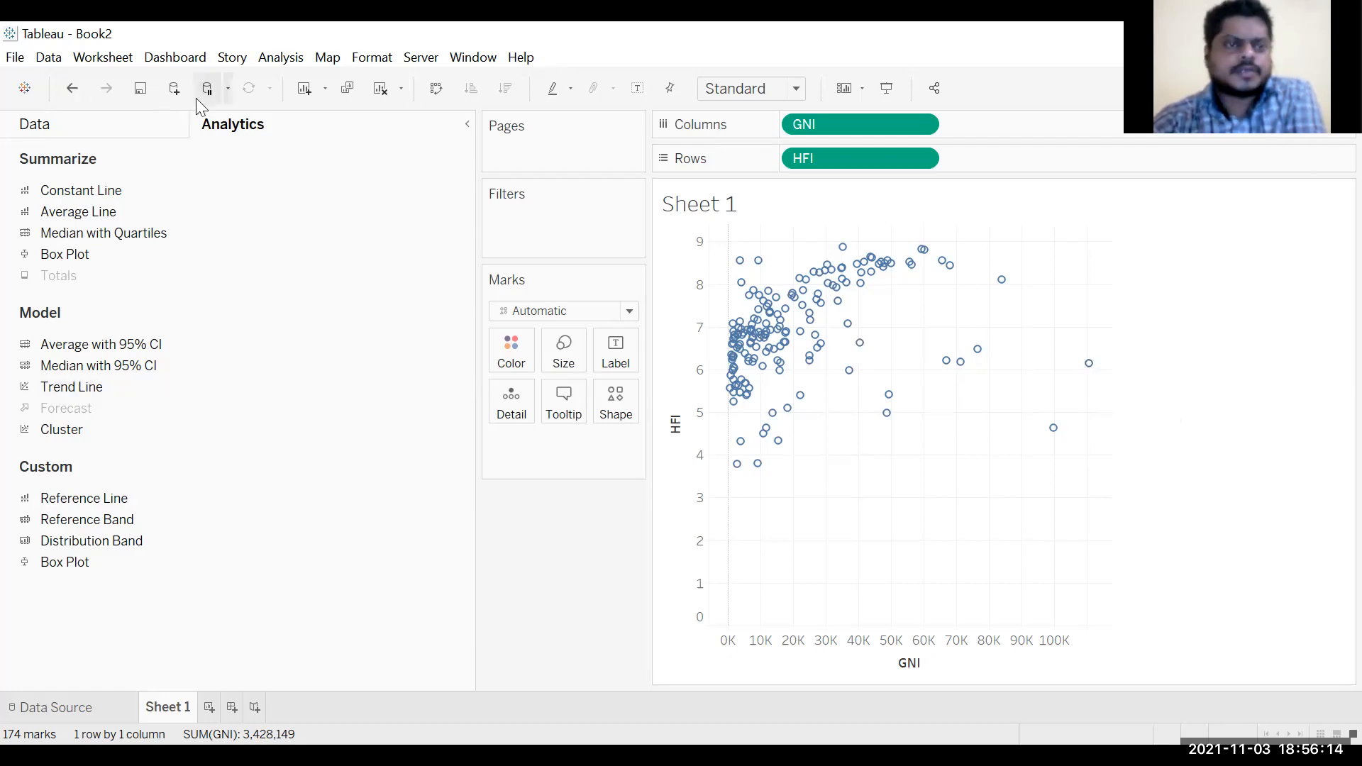
Try labelling the scatter plot's marks with the WHO-COVID-19 data's Country field and undo it.
left_click(51, 127)
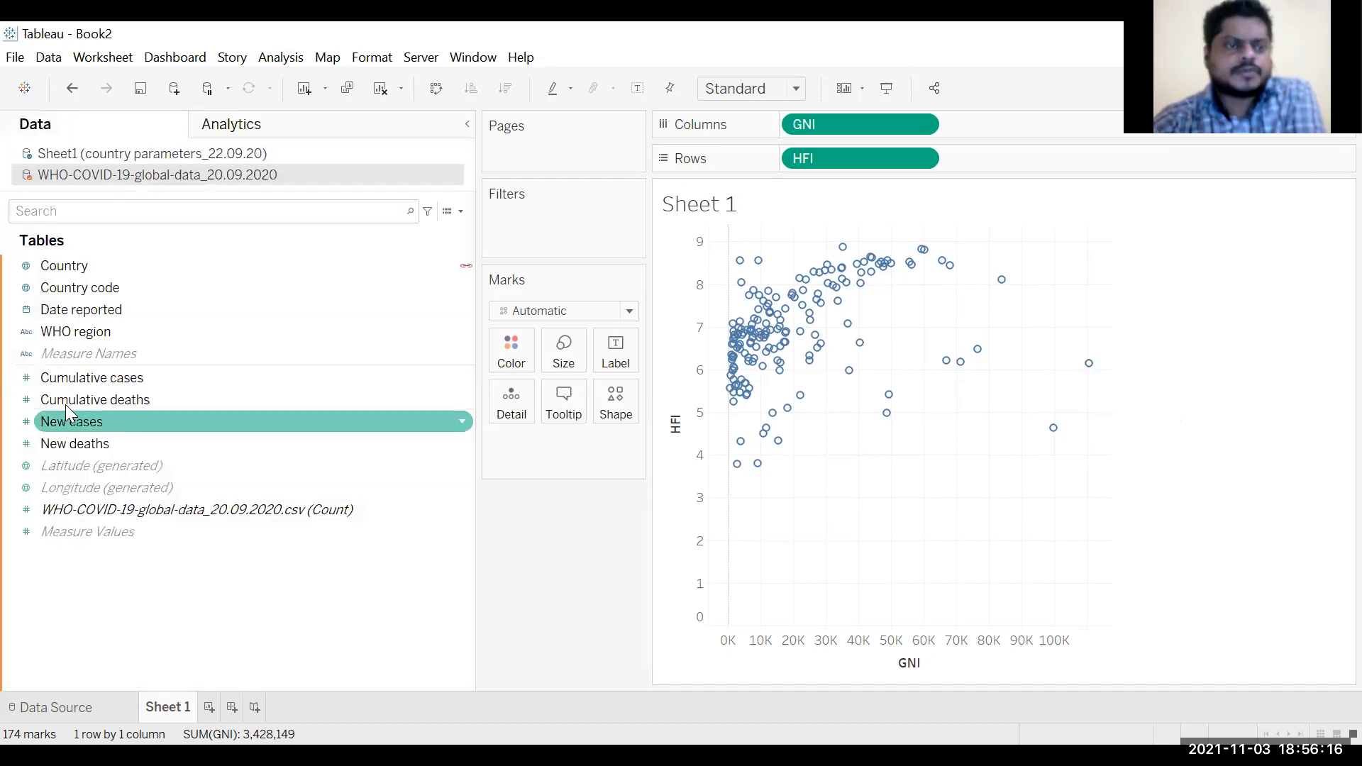
left_click_drag(62, 263, 391, 286)
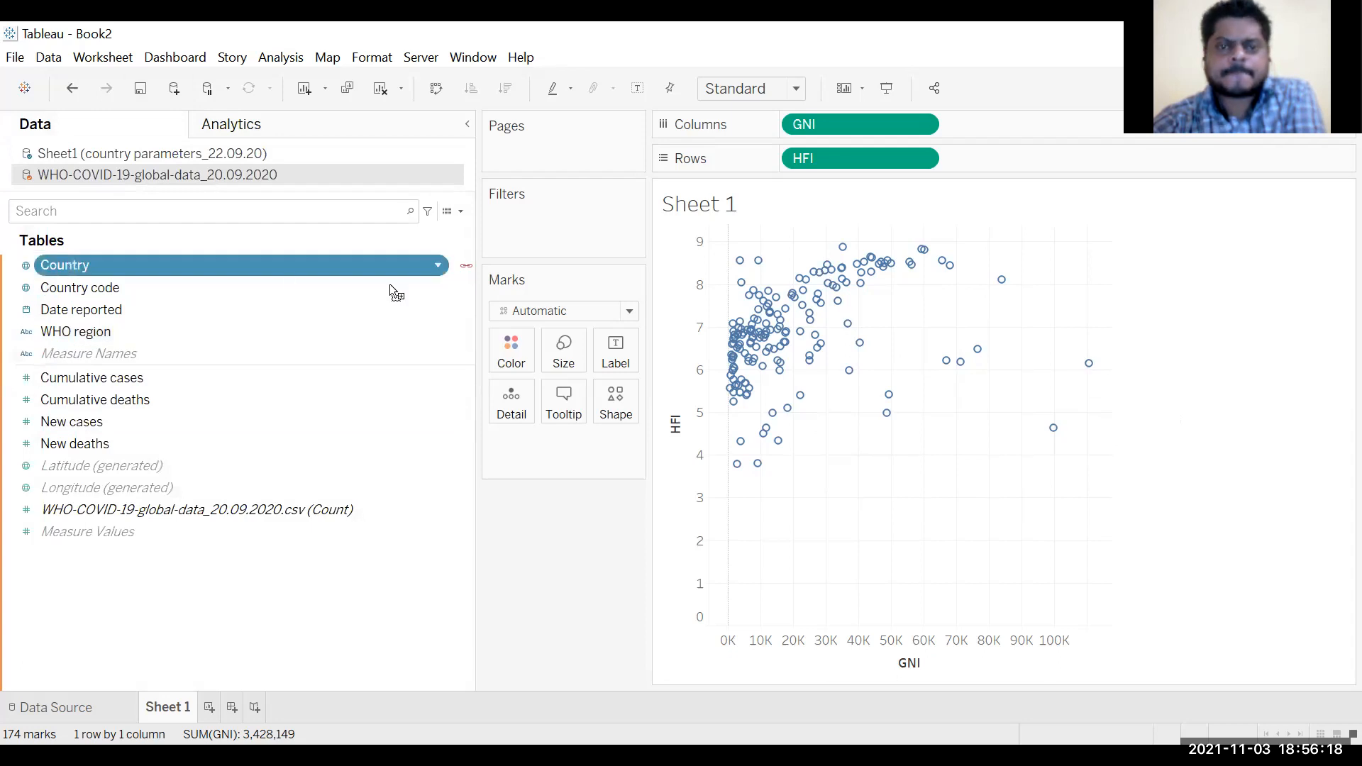
left_click_drag(648, 353, 617, 351)
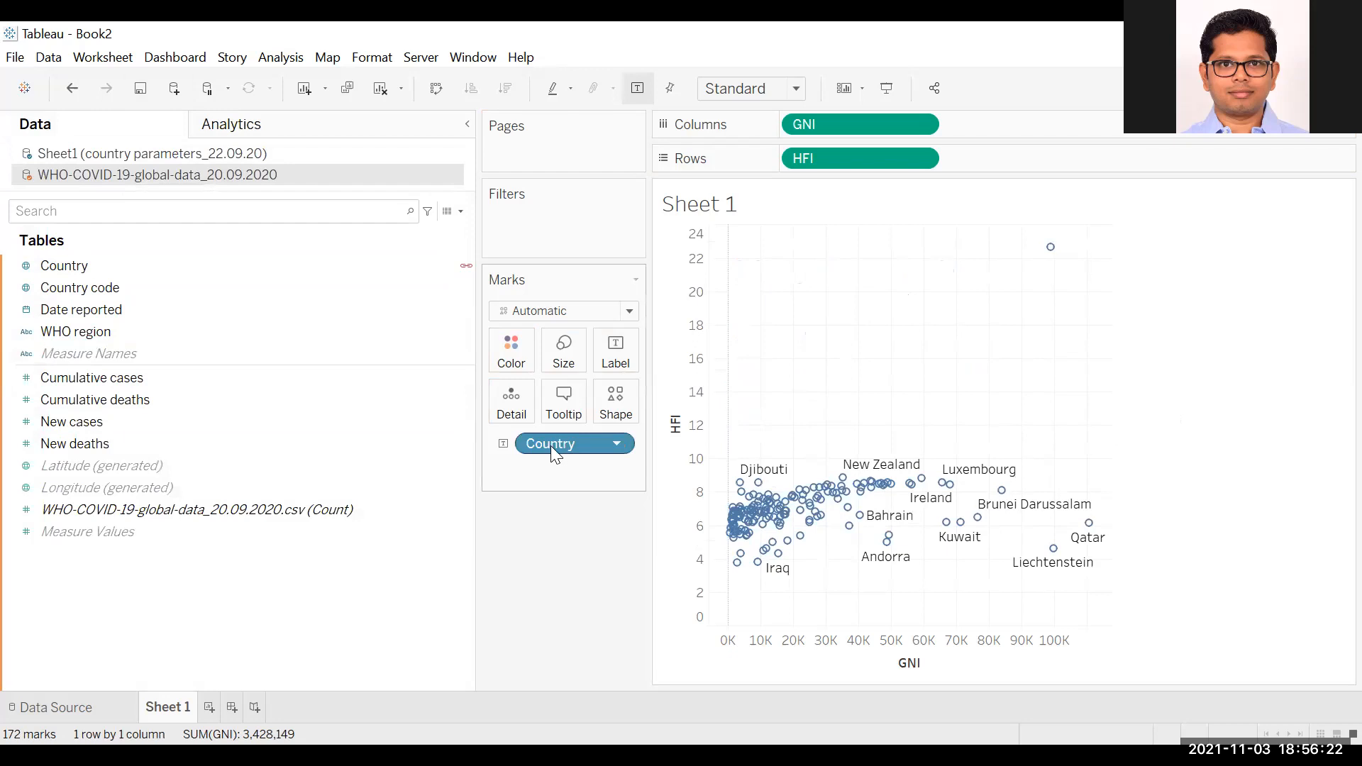
key("ctrl+z")
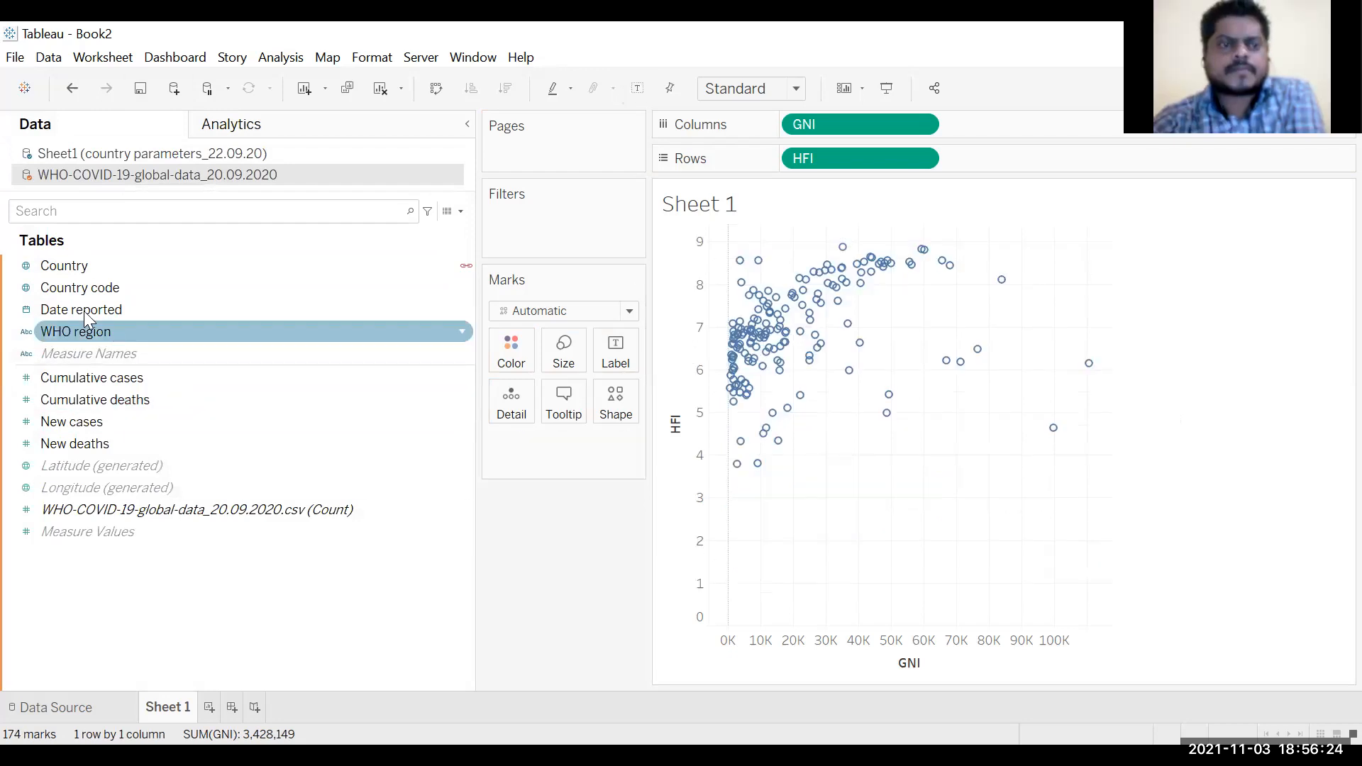
Add Country from the WHO-COVID-19 data to the marks as Detail and compare the fields of both data sources.
left_click_drag(72, 267, 523, 423)
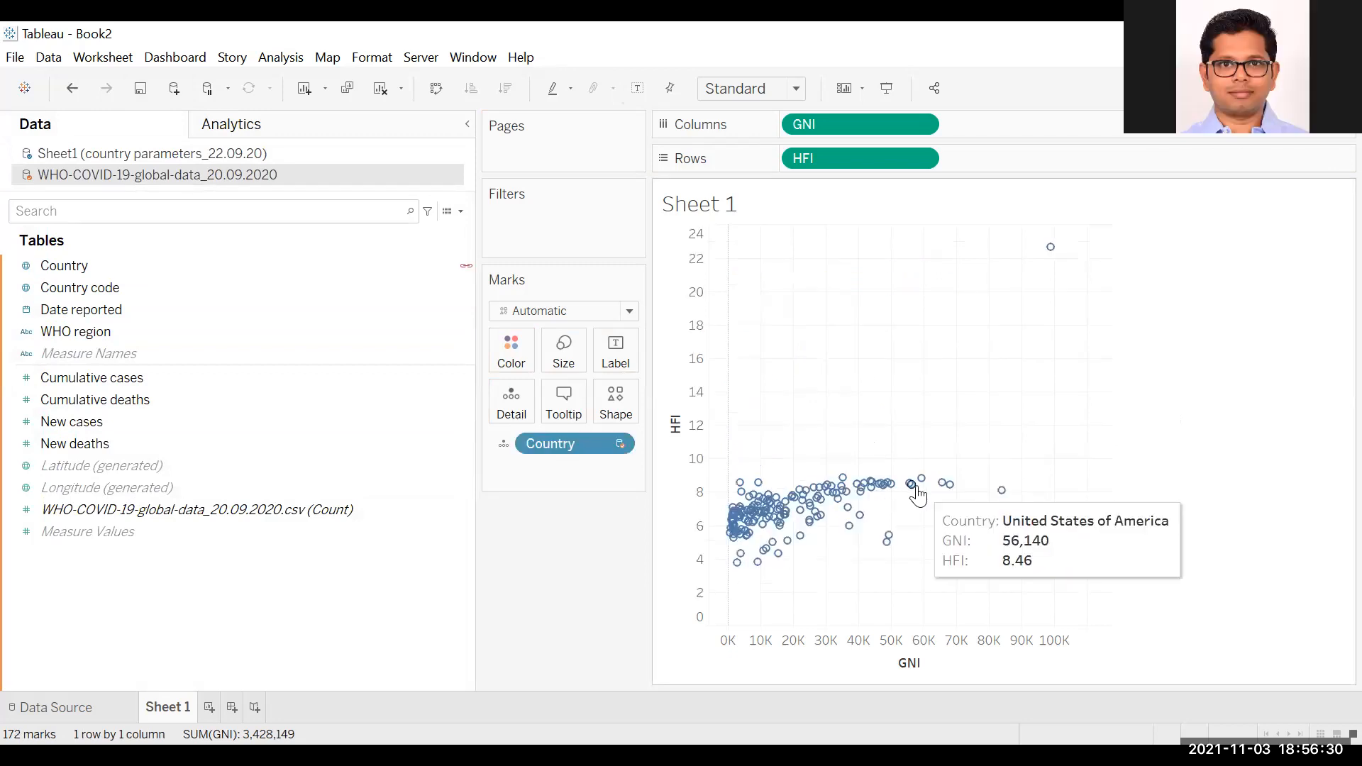
left_click(364, 422)
left_click(340, 443)
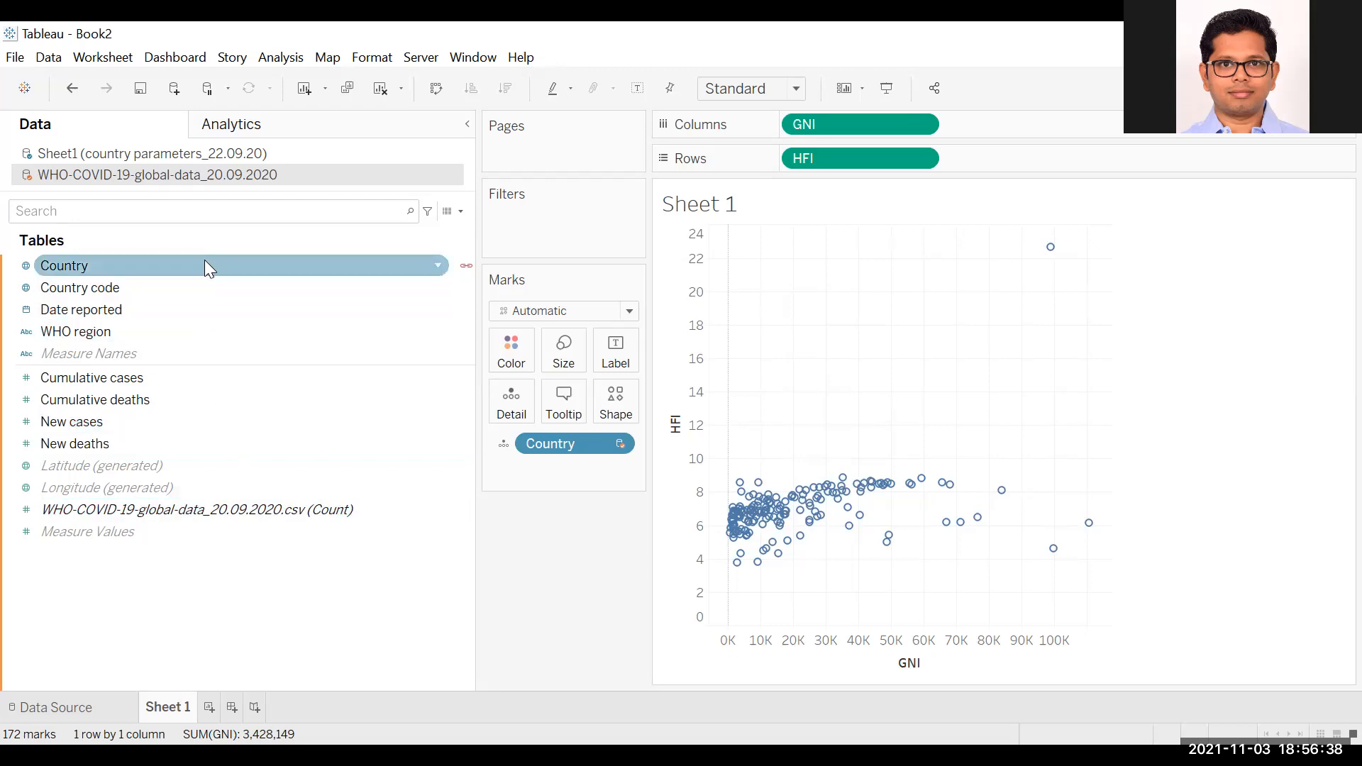
left_click(168, 158)
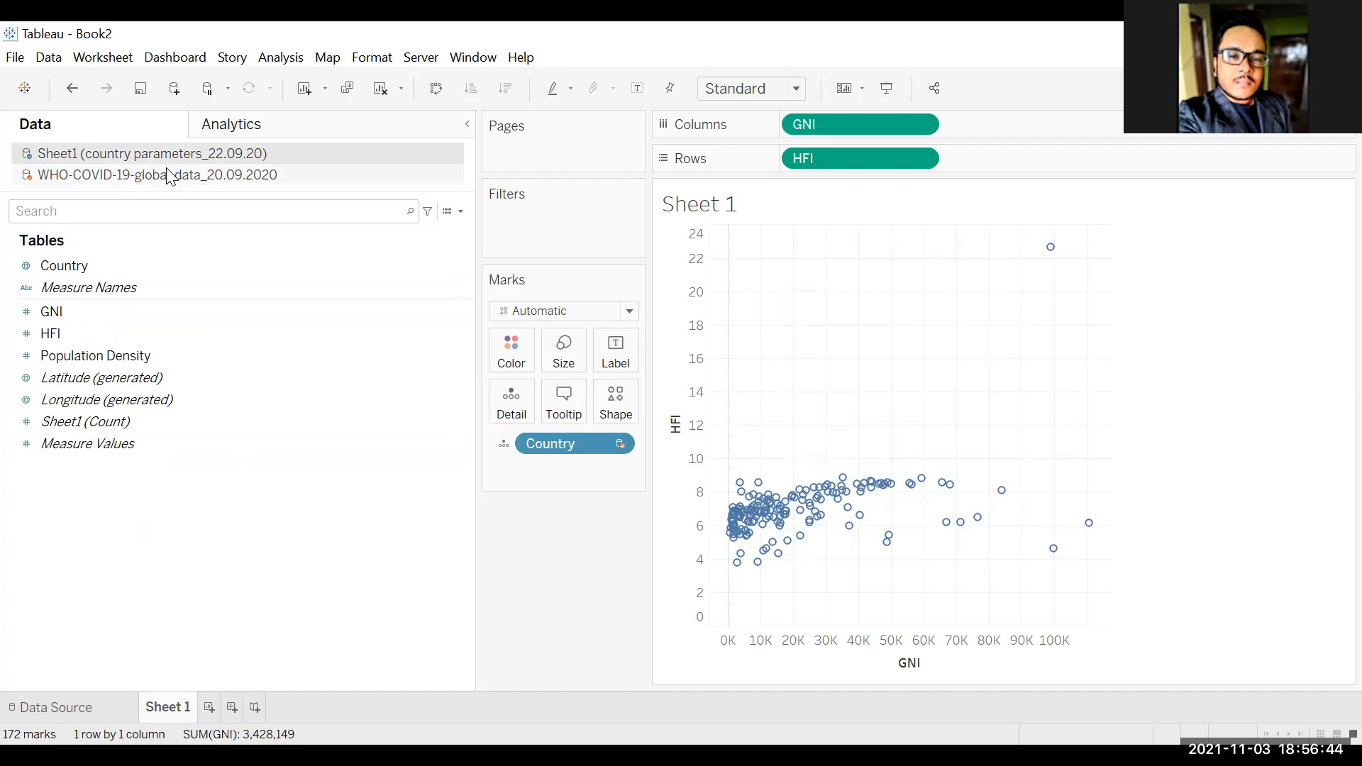
left_click(170, 176)
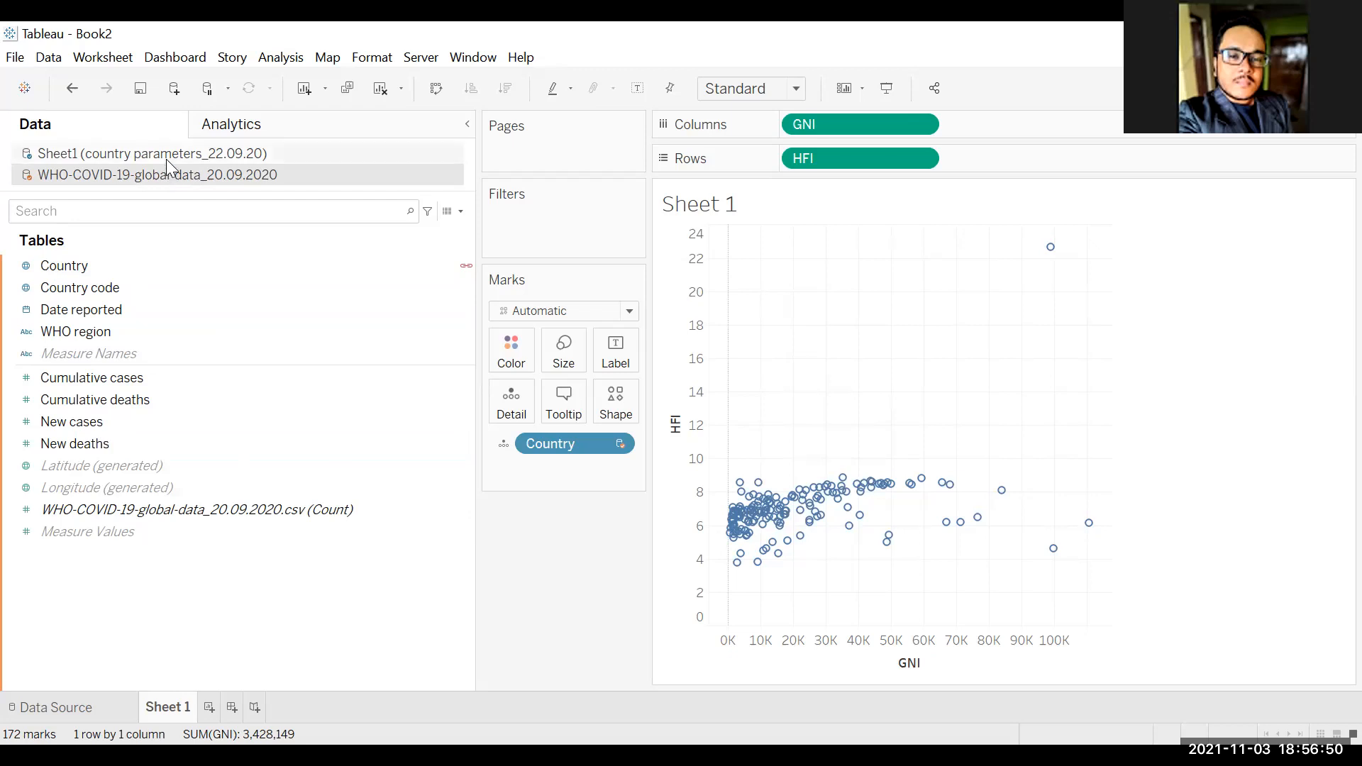
left_click(169, 158)
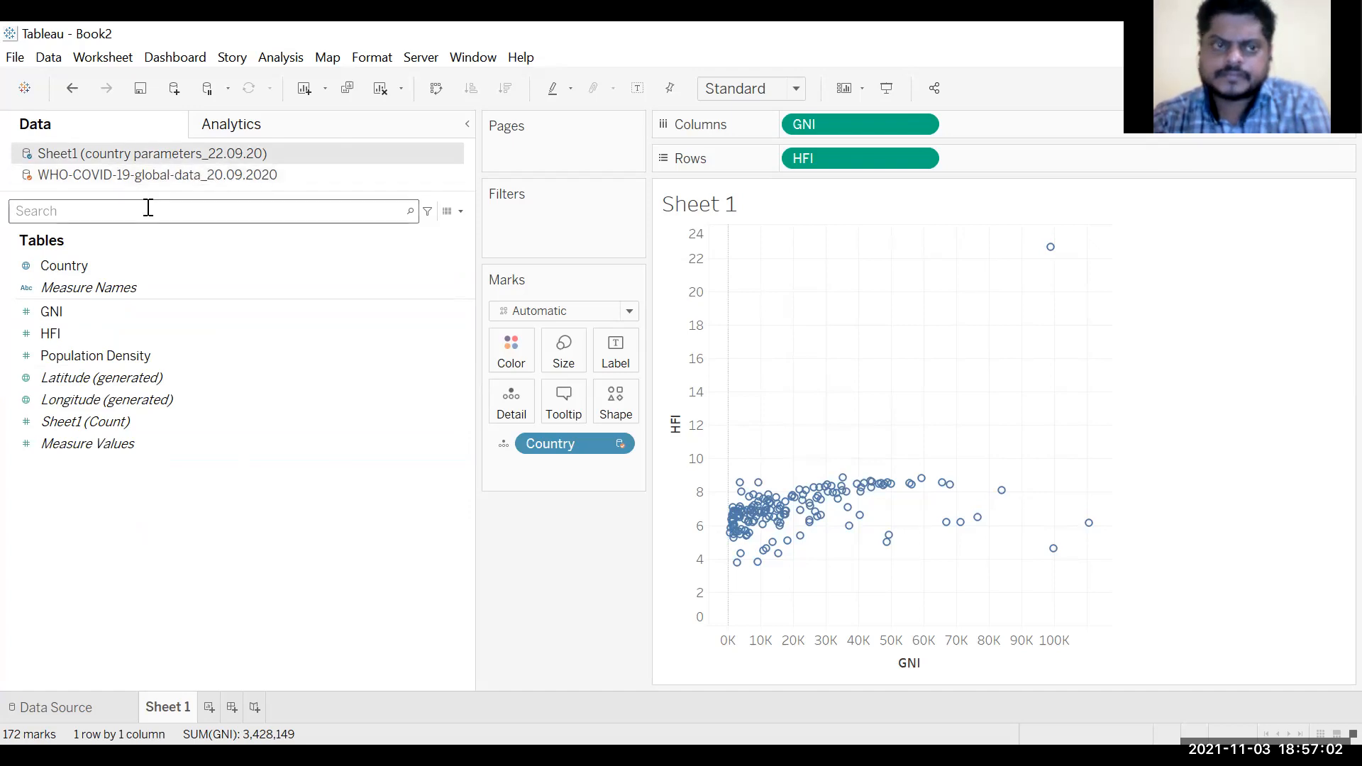
left_click(160, 180)
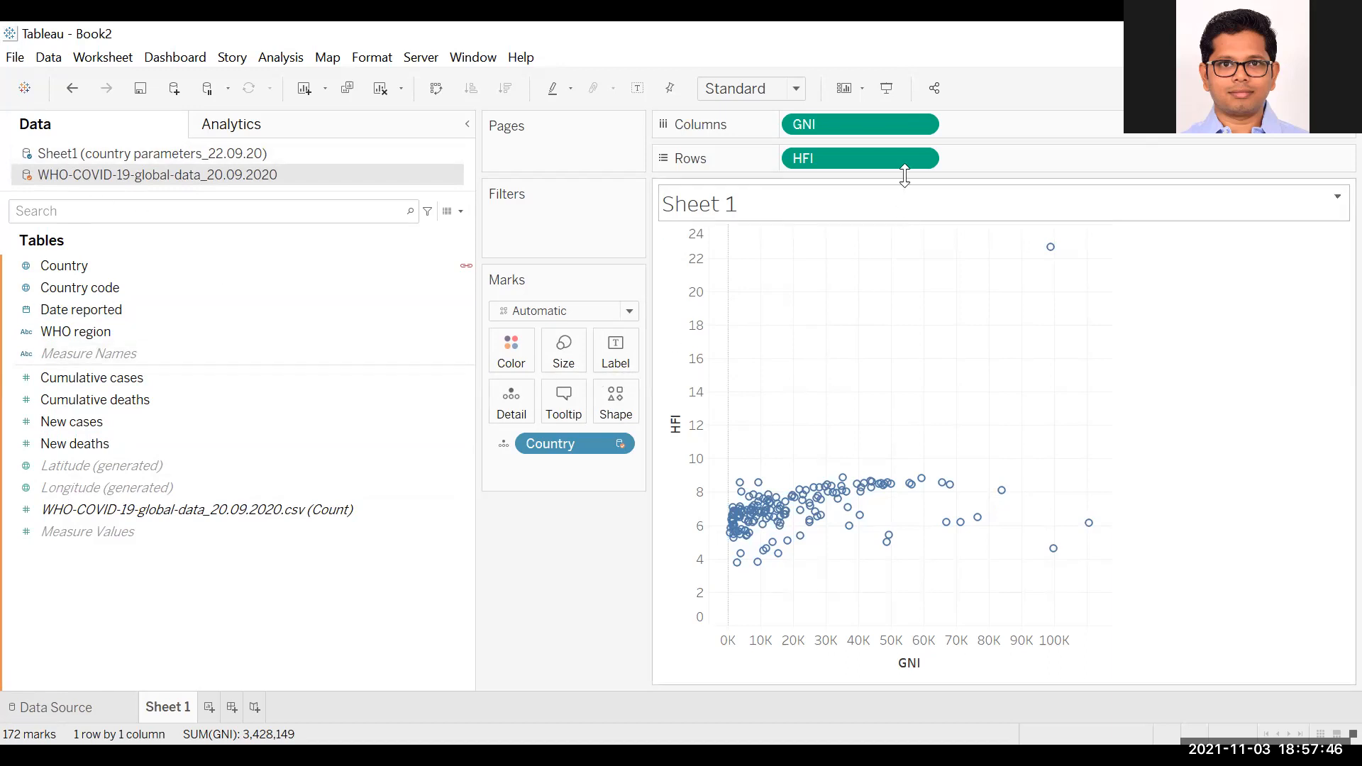
Give the HFI axis a fixed range ending at 10.
right_click(701, 561)
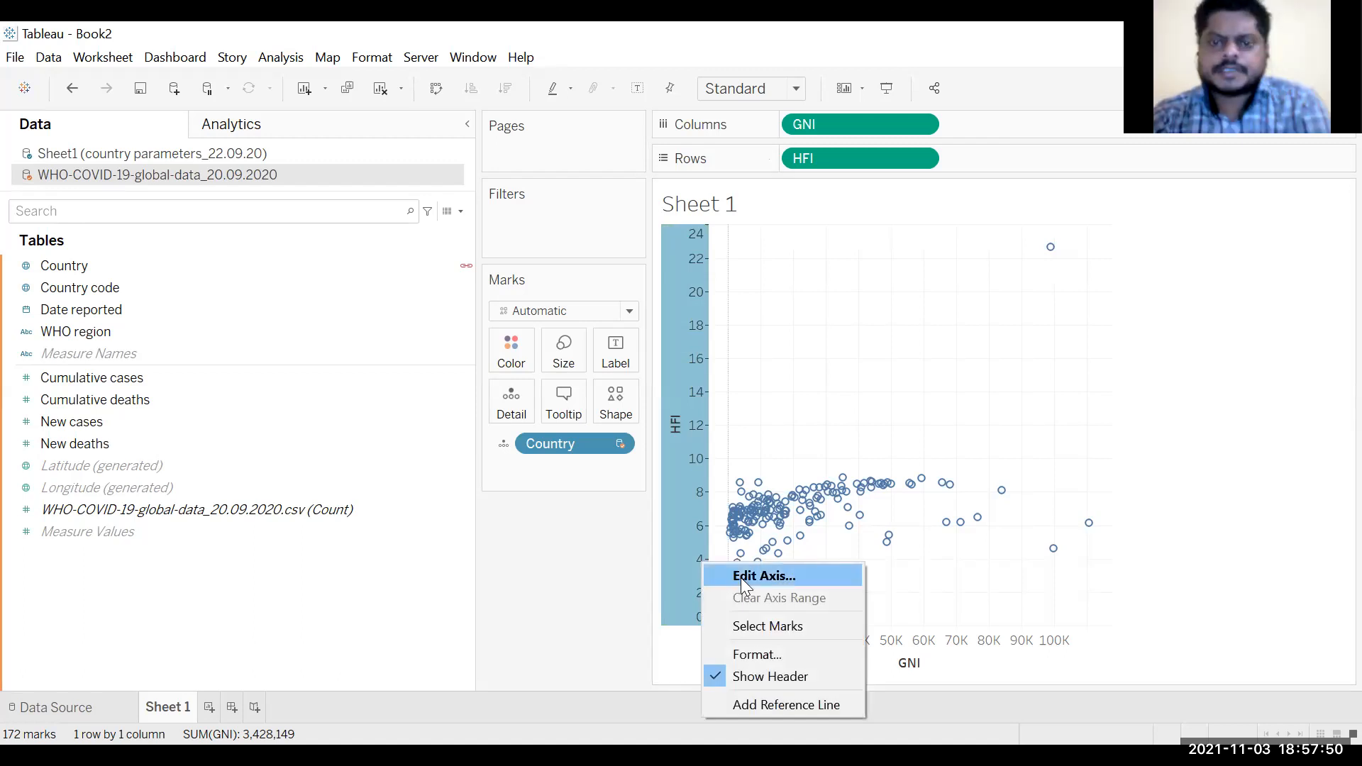
left_click(677, 488)
left_click(470, 227)
left_click_drag(797, 301, 681, 265)
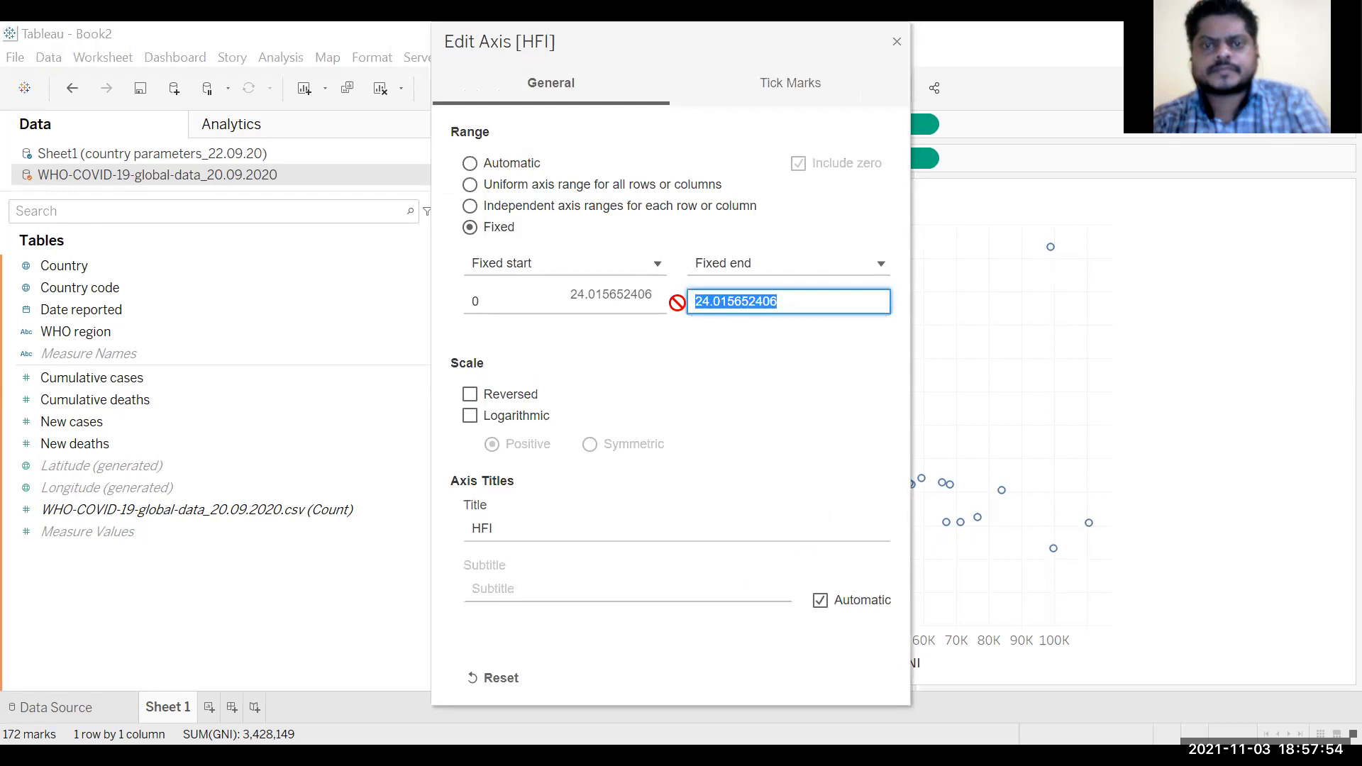
type("10")
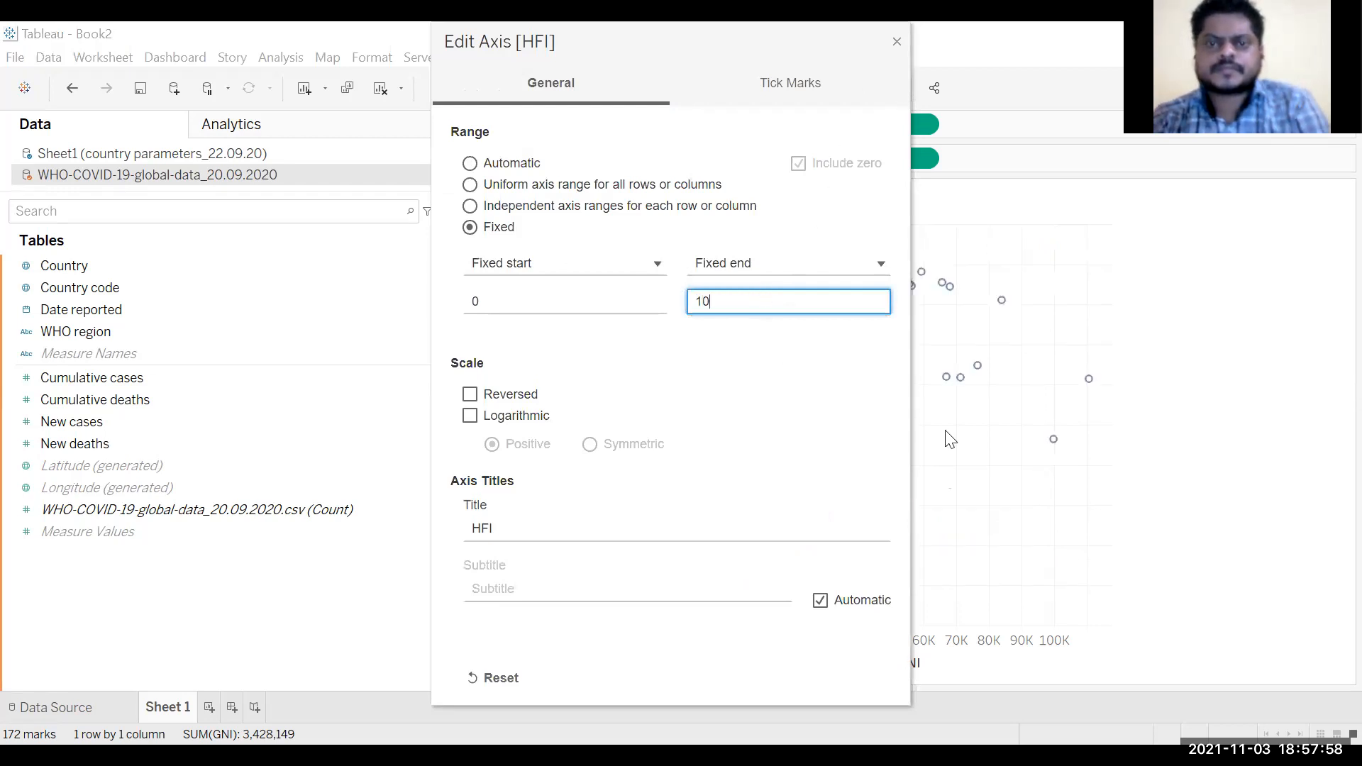
left_click(950, 435)
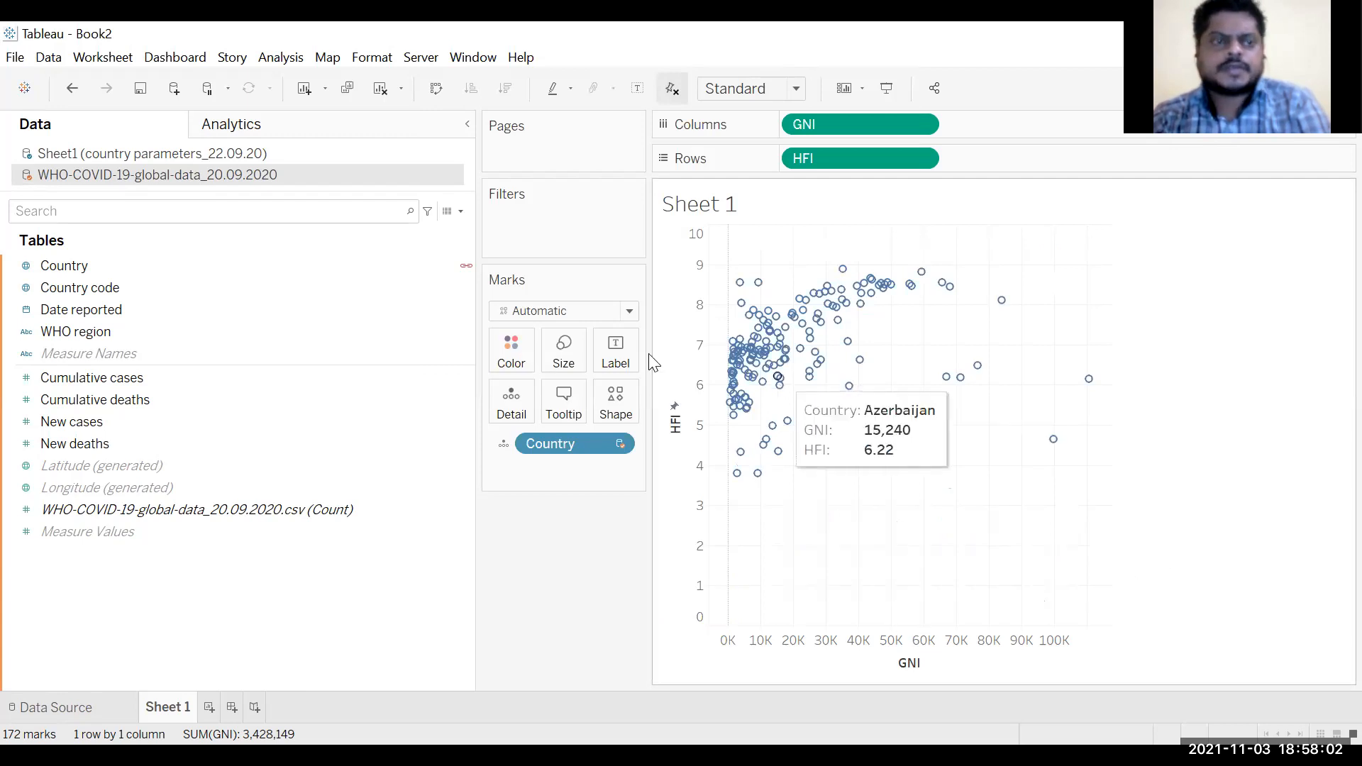
left_click(232, 125)
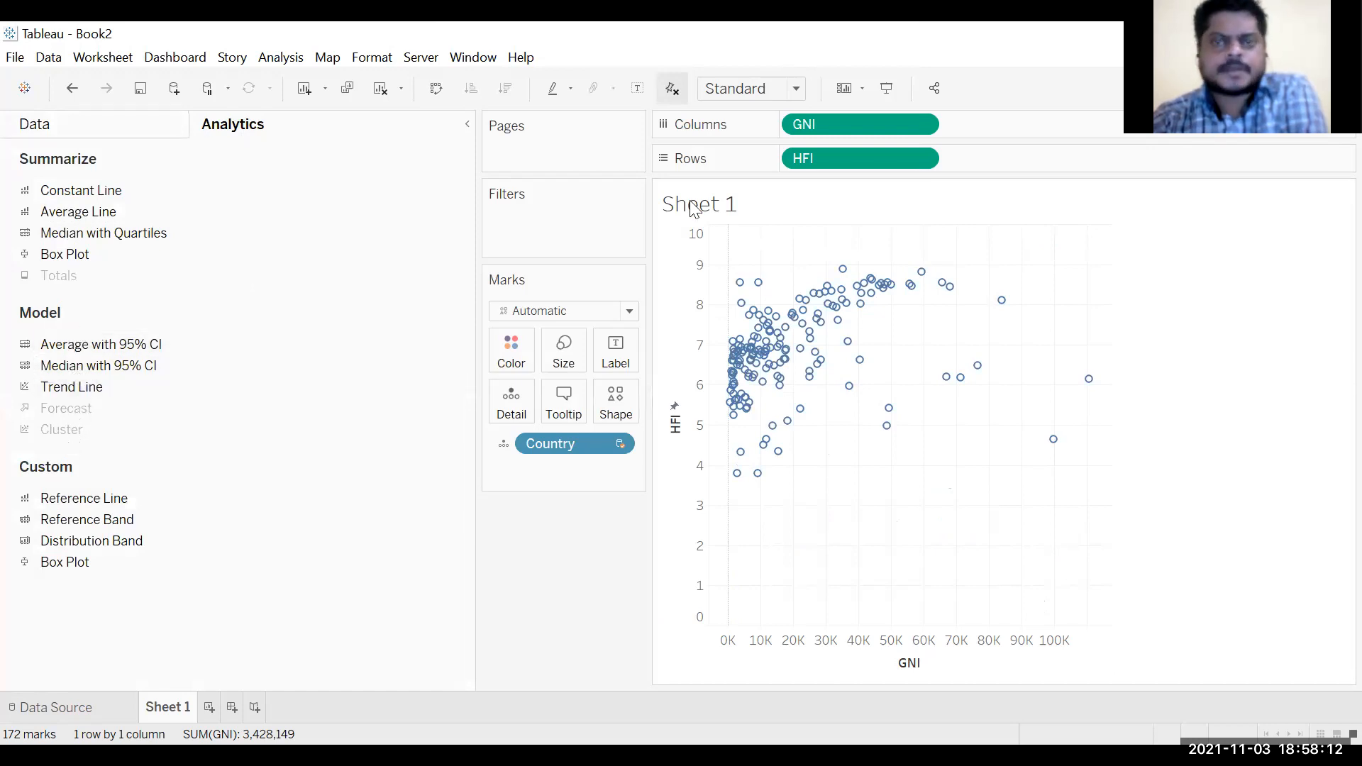
left_click(920, 125)
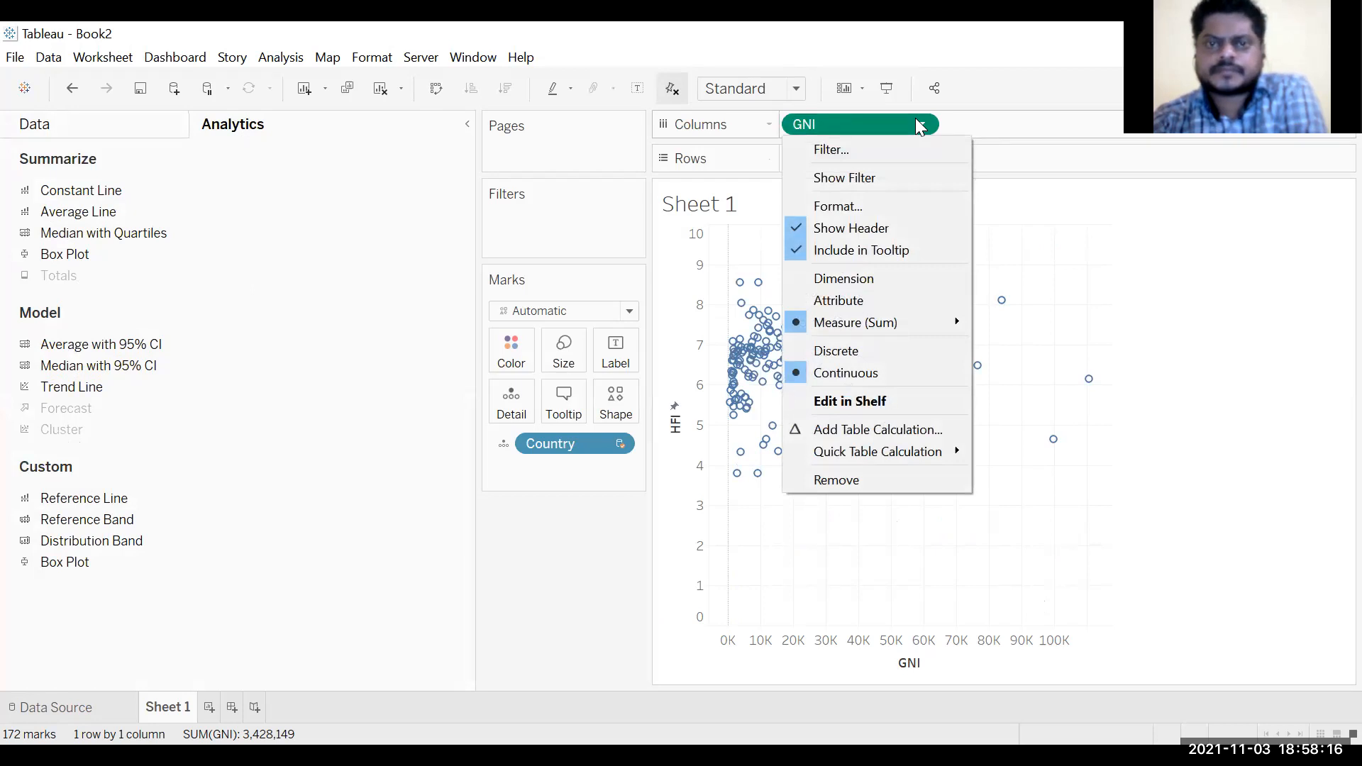
left_click(599, 440)
left_click(152, 128)
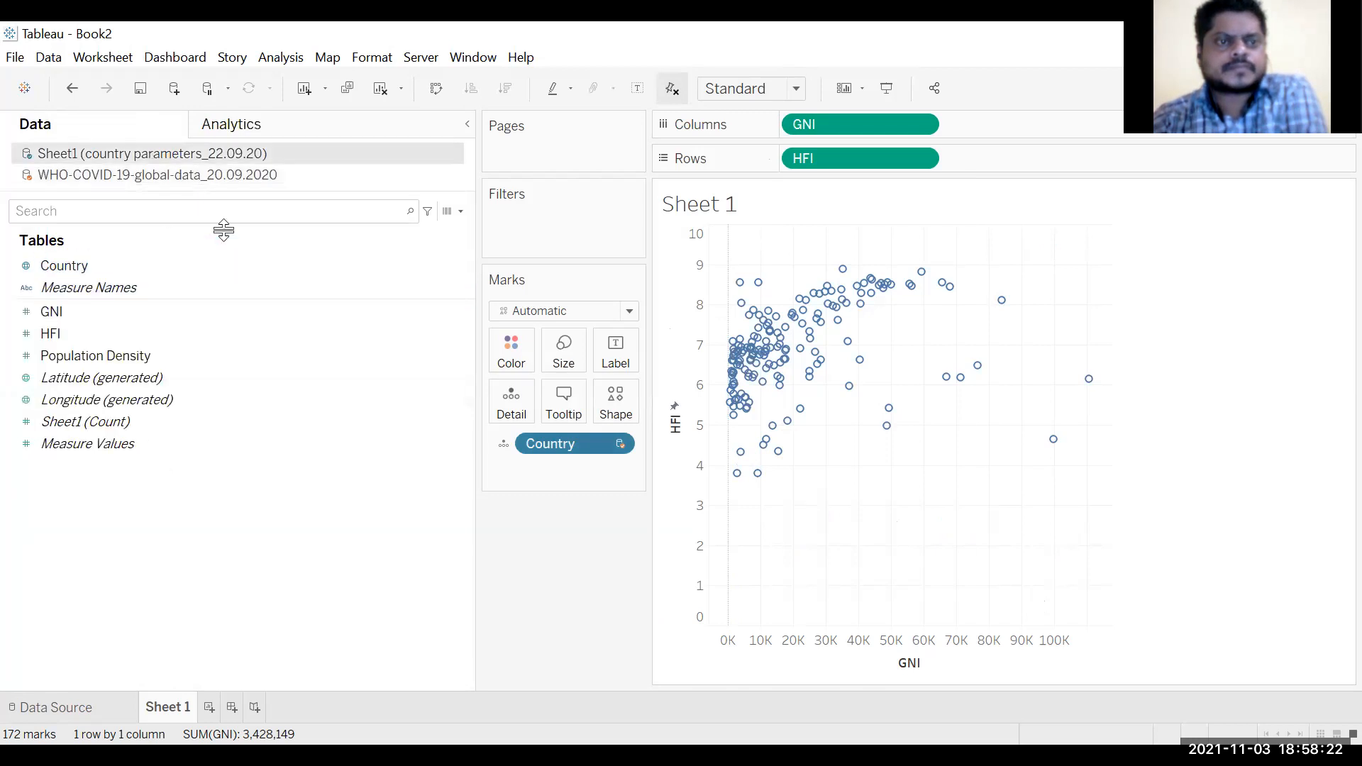
left_click(261, 126)
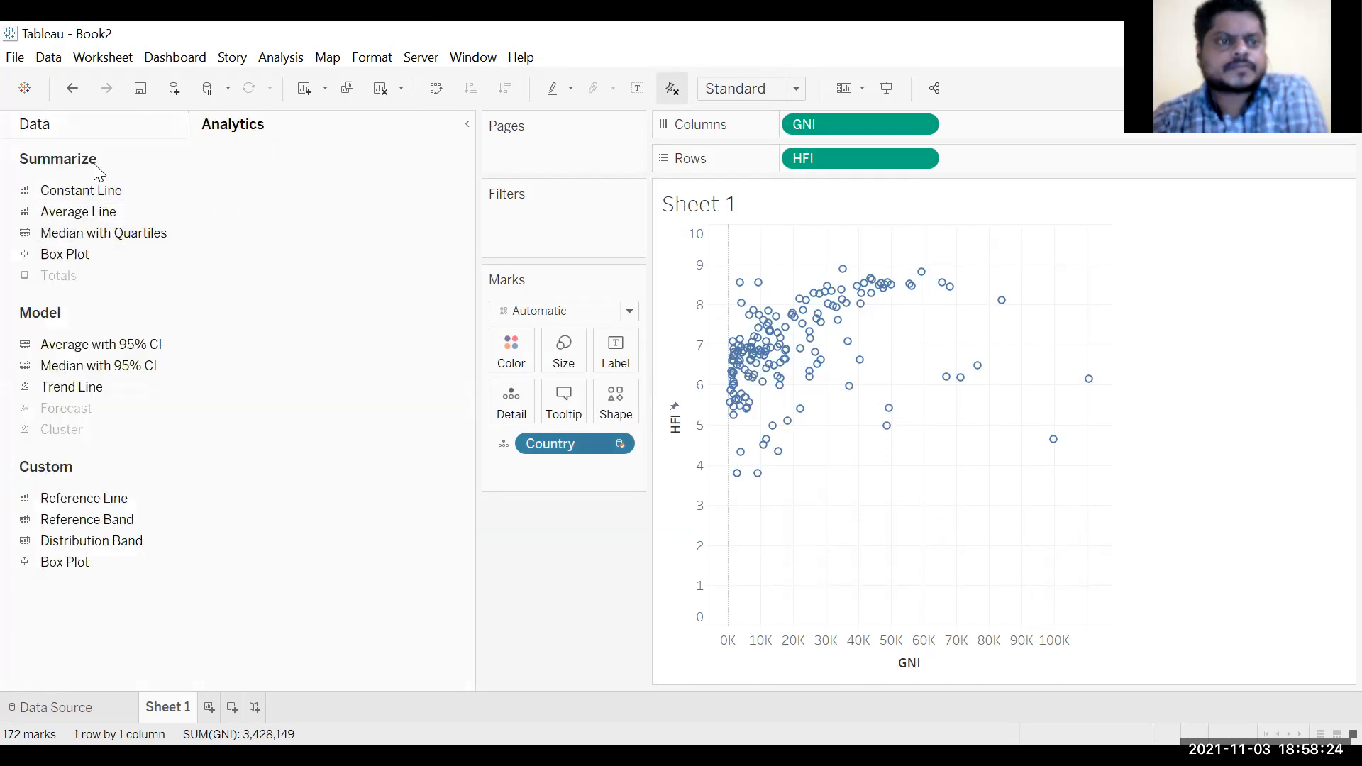
Size the scatter plot's marks by the Average of Population Density and fit the chart to Entire View.
left_click(112, 132)
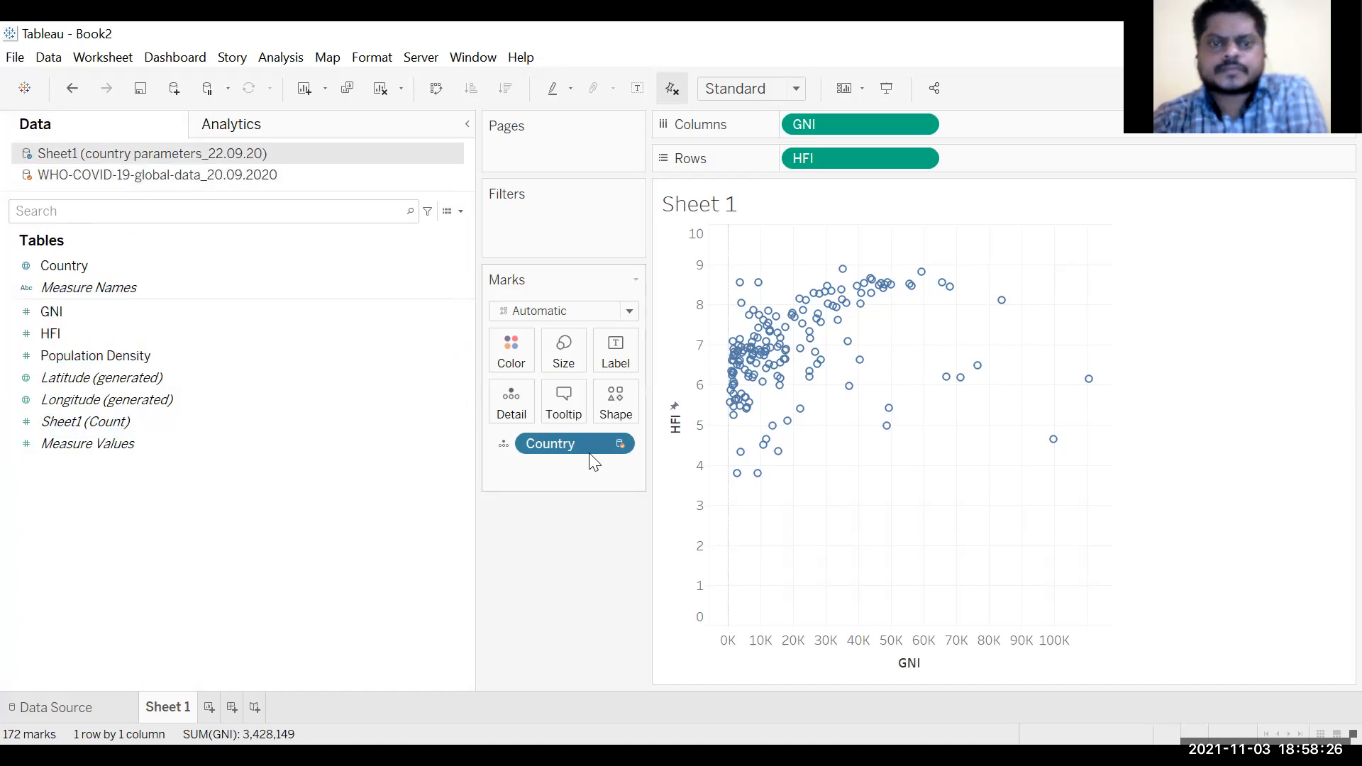
left_click(71, 354)
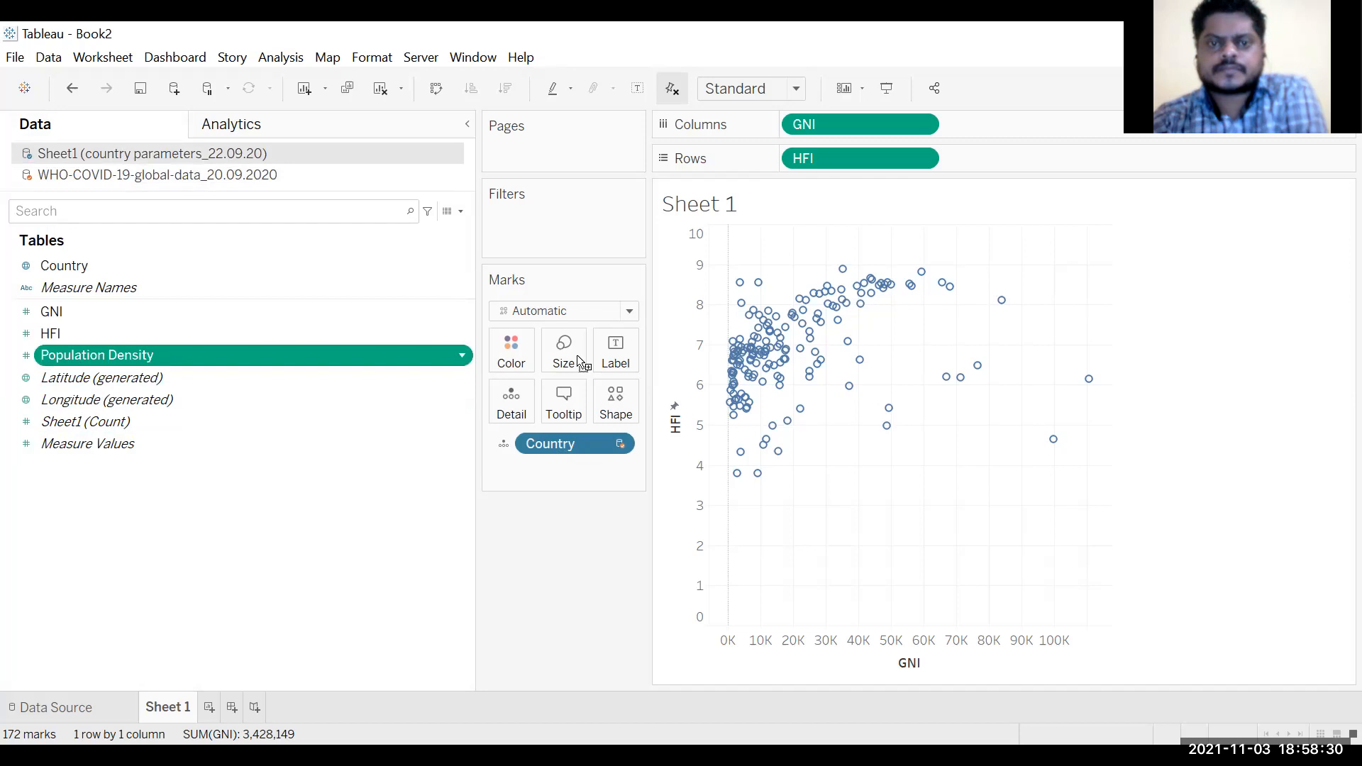
left_click_drag(570, 362, 572, 363)
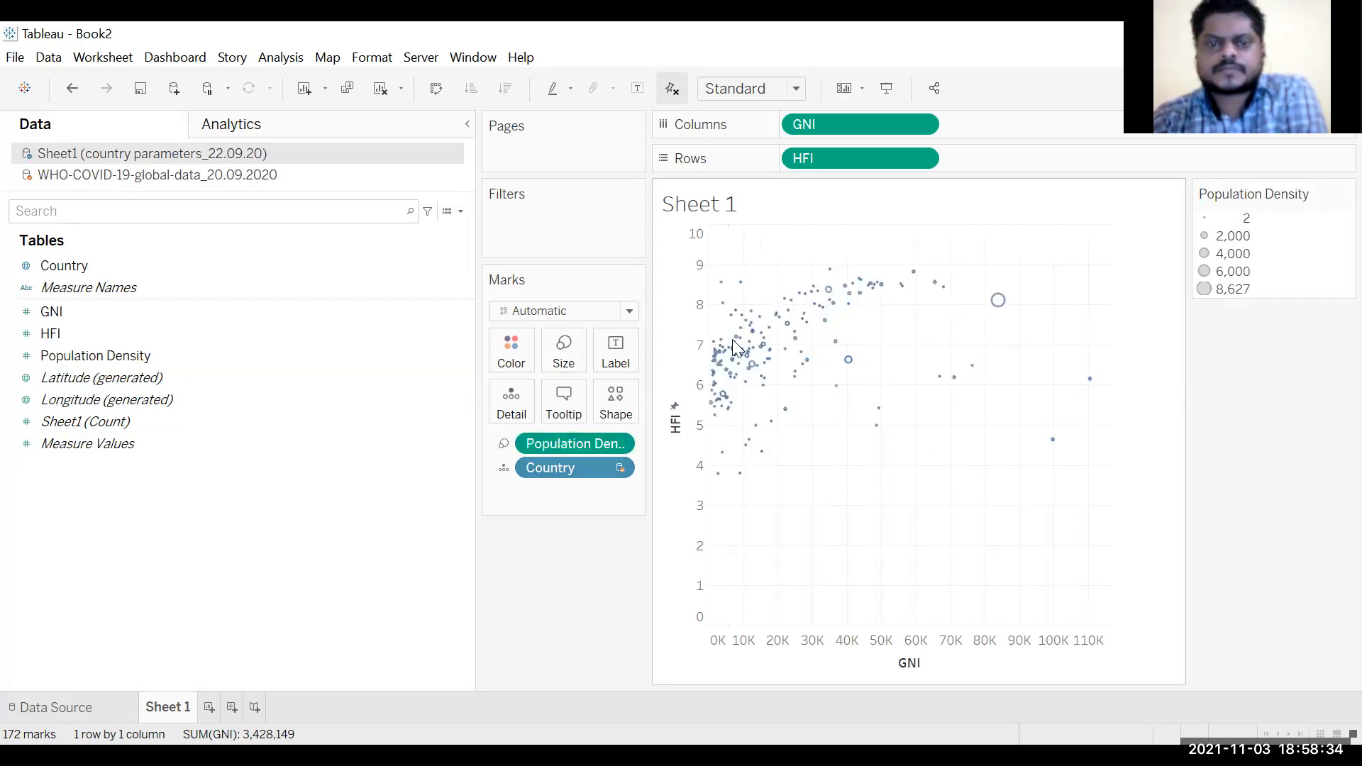
left_click(616, 446)
mouse_move(694, 619)
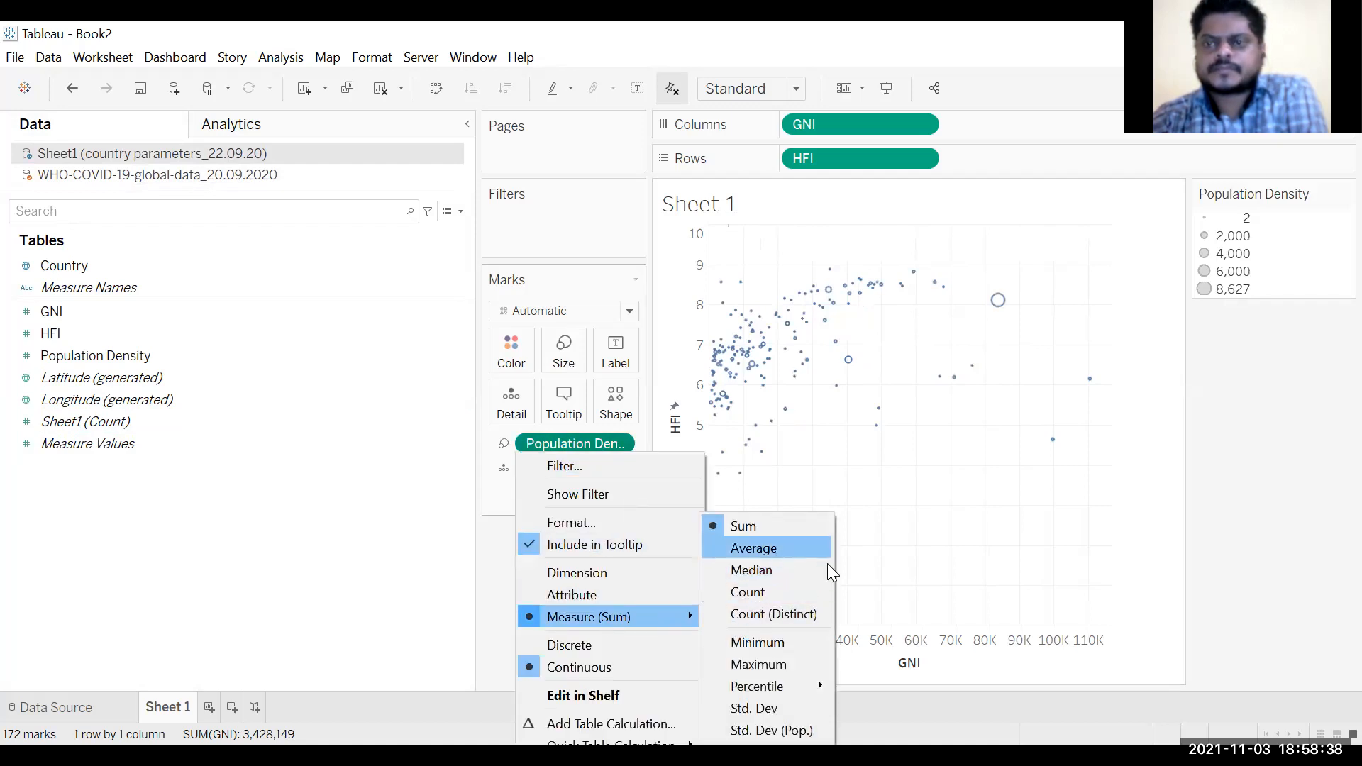
left_click(777, 552)
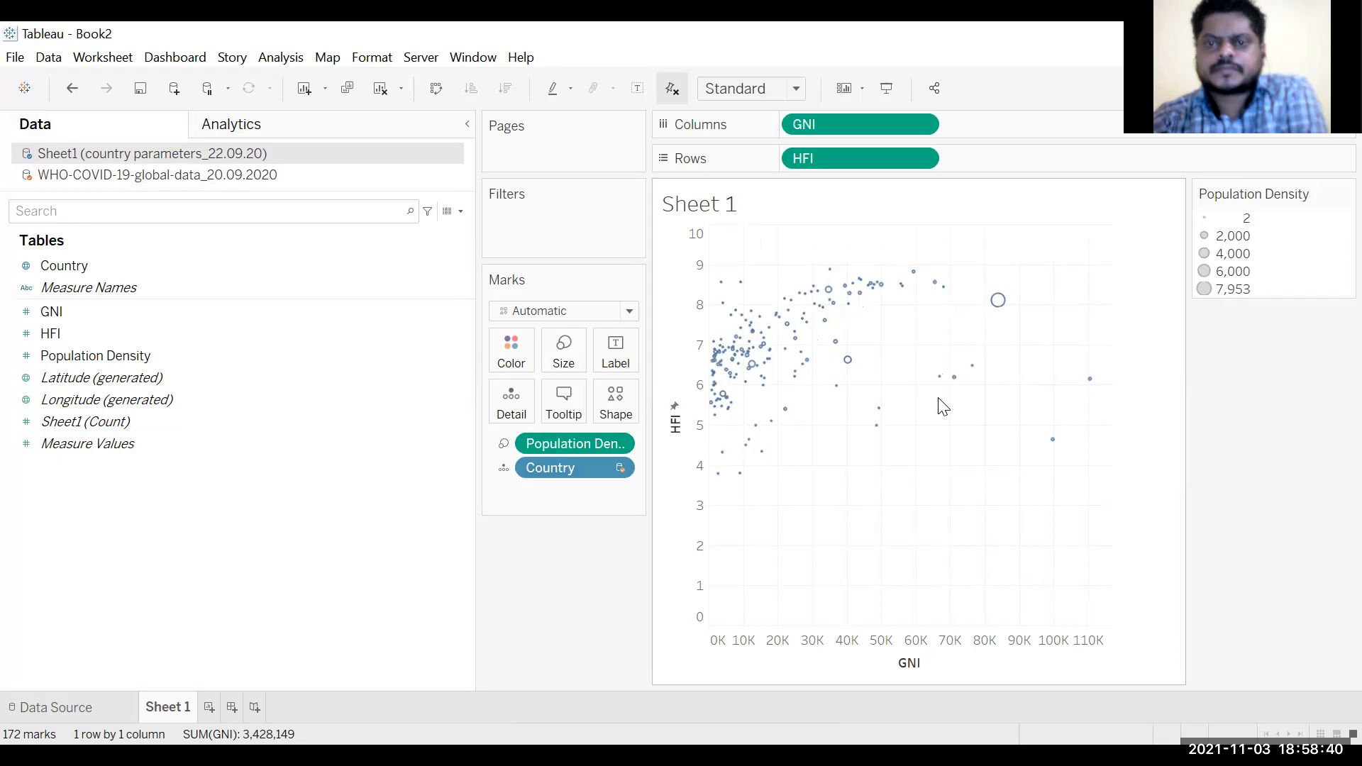
left_click(800, 85)
left_click(738, 165)
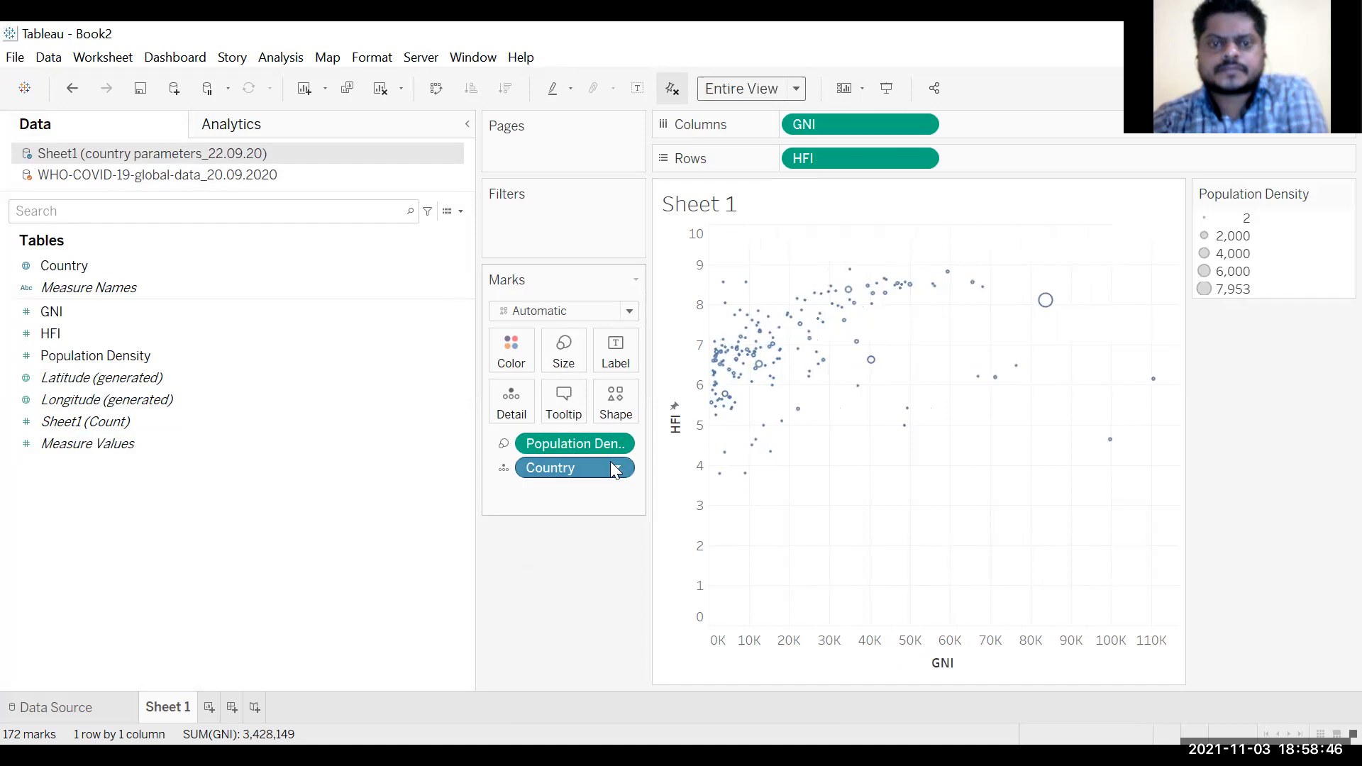
Enlarge the scatter plot's marks sized by Population Density using the mark size setting.
left_click(621, 441)
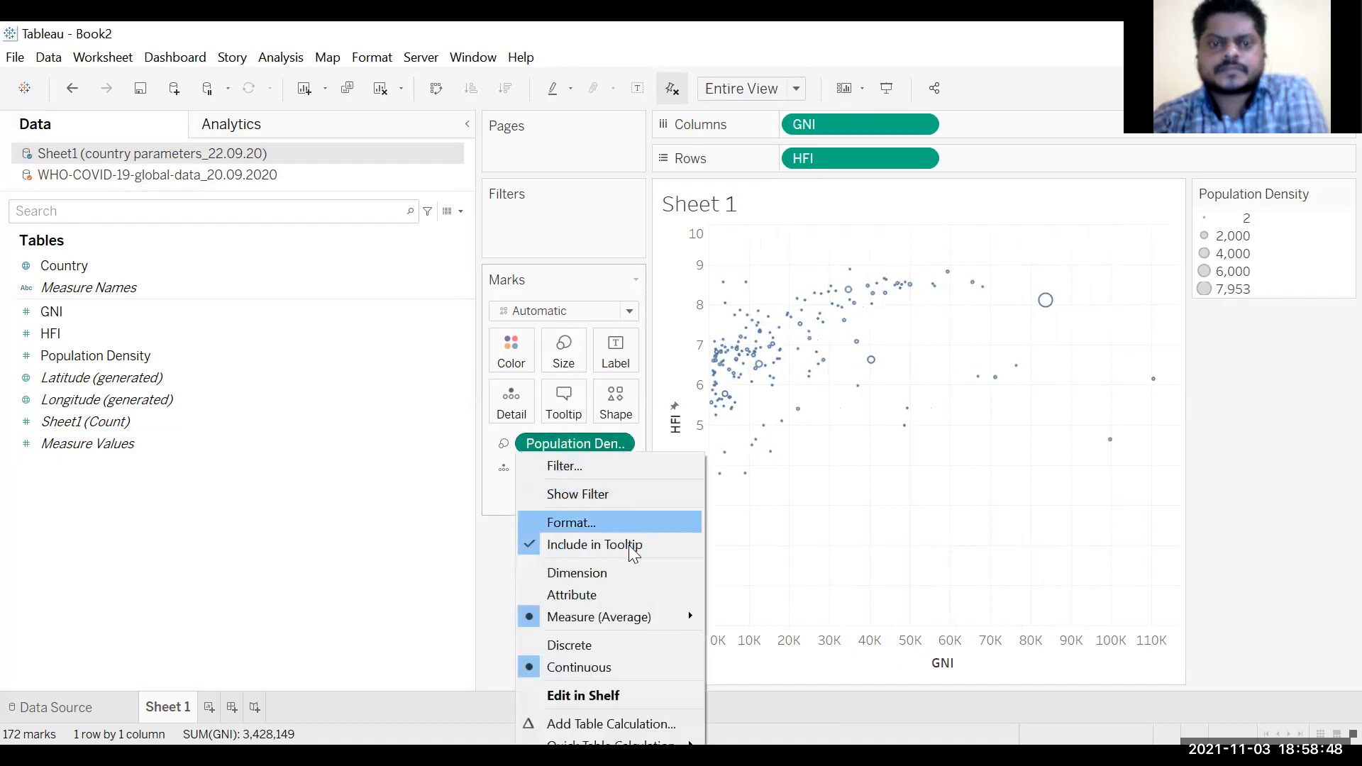
left_click(505, 446)
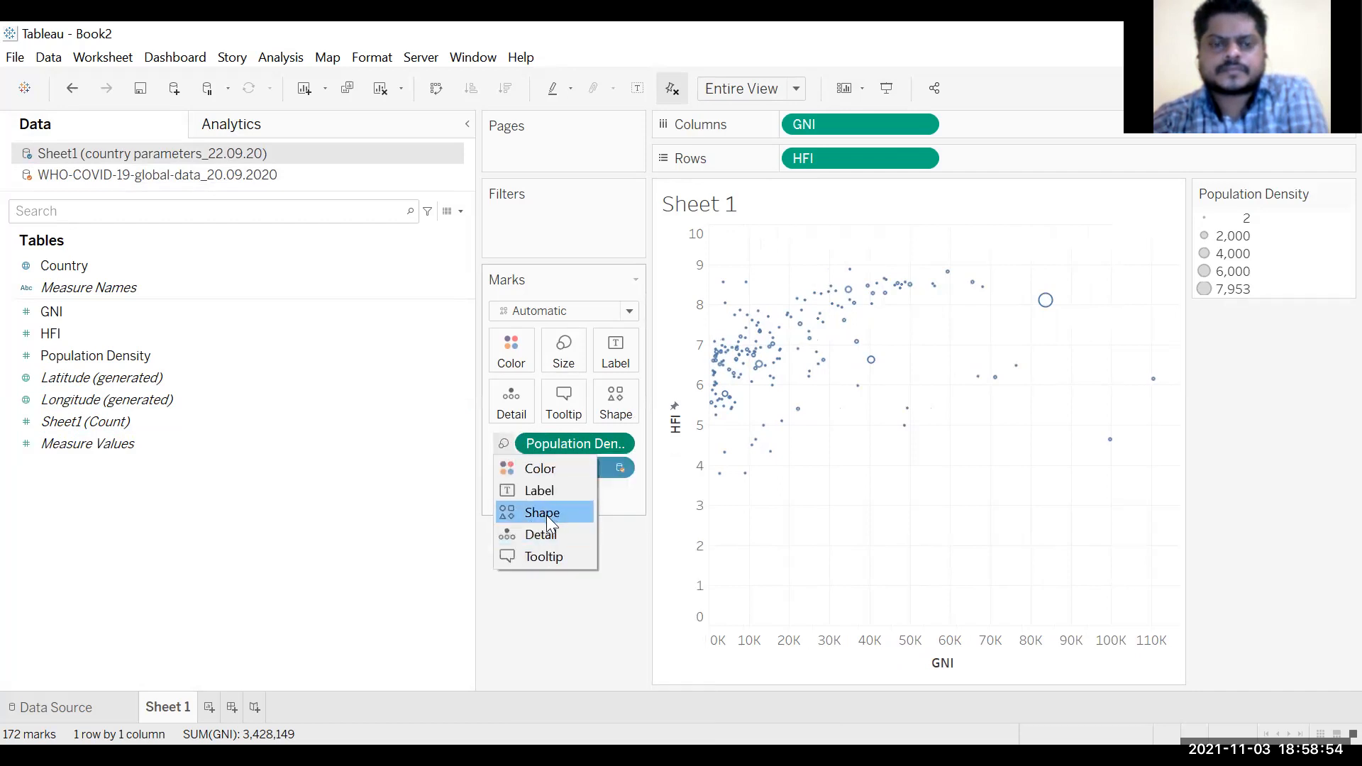
left_click(580, 372)
left_click(616, 399)
left_click(615, 398)
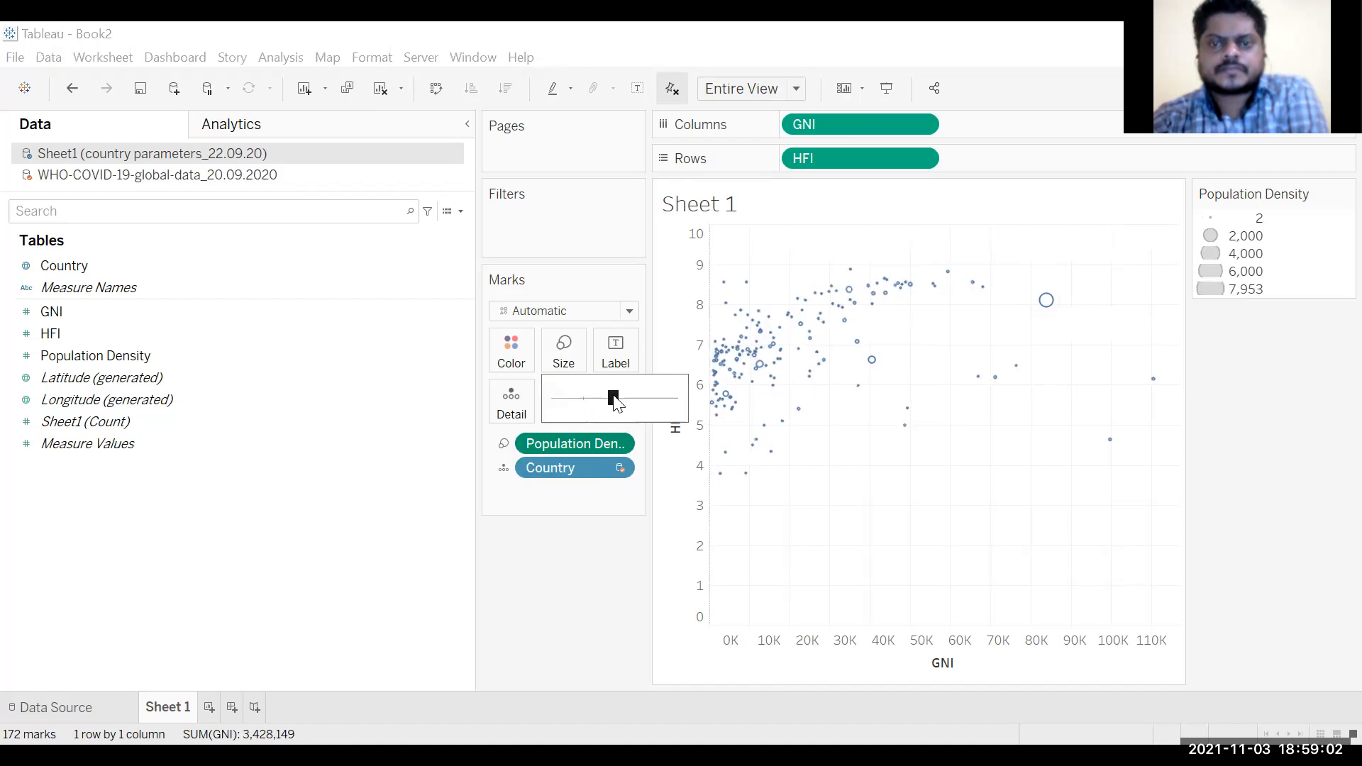
left_click_drag(624, 395, 619, 394)
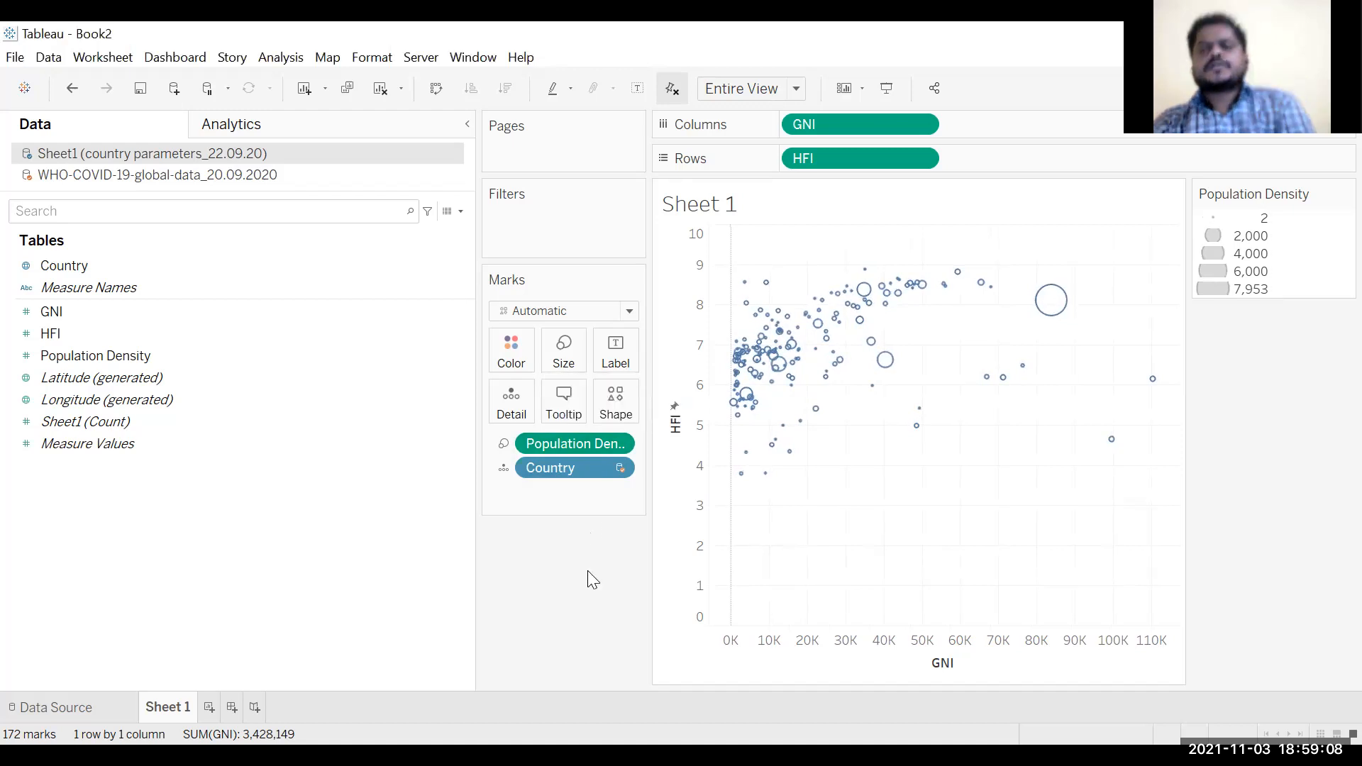
Check whether the Cluster model is available for the blended scatter plot.
left_click(99, 175)
left_click(234, 124)
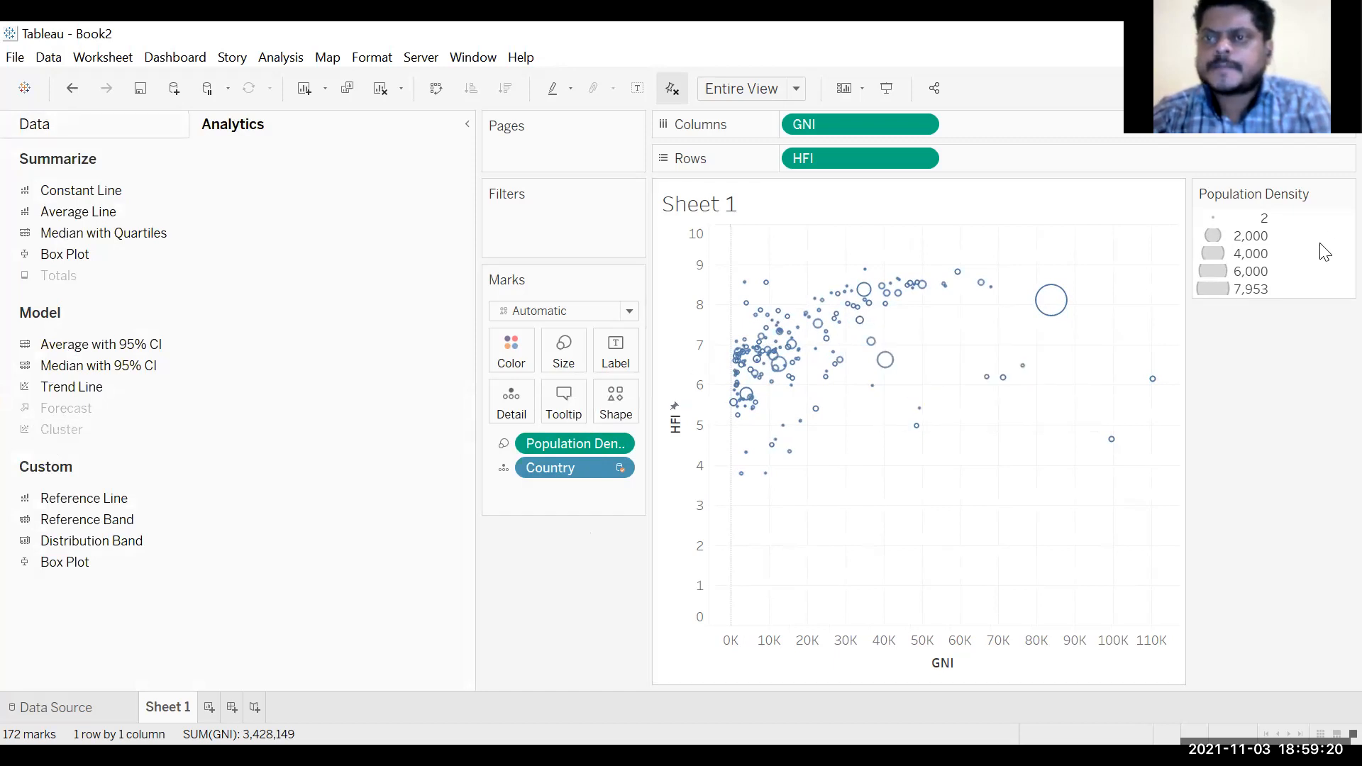
key("ctrl+1")
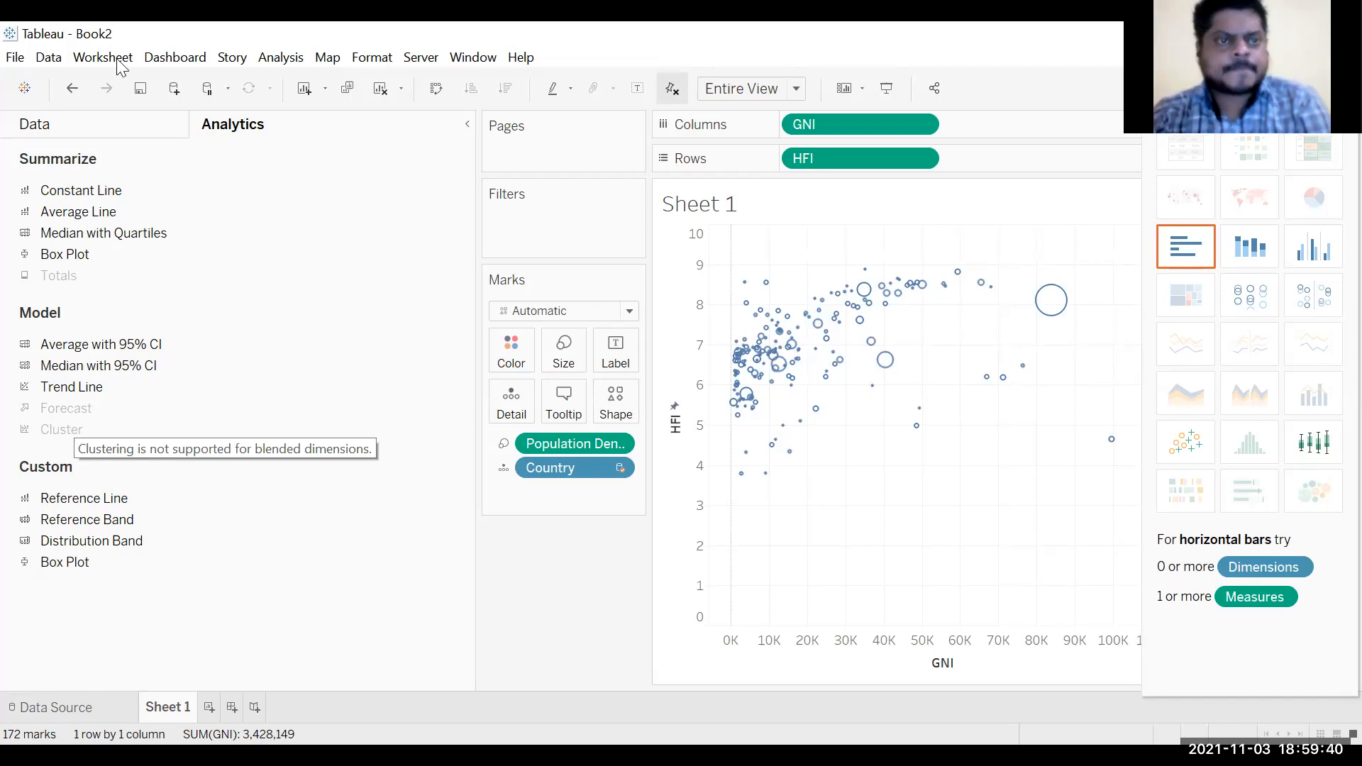
Close the WHO-COVID-19-global-data_20.09.2020 and Sheet1 (country parameters_22.09.20) data sources.
left_click(116, 128)
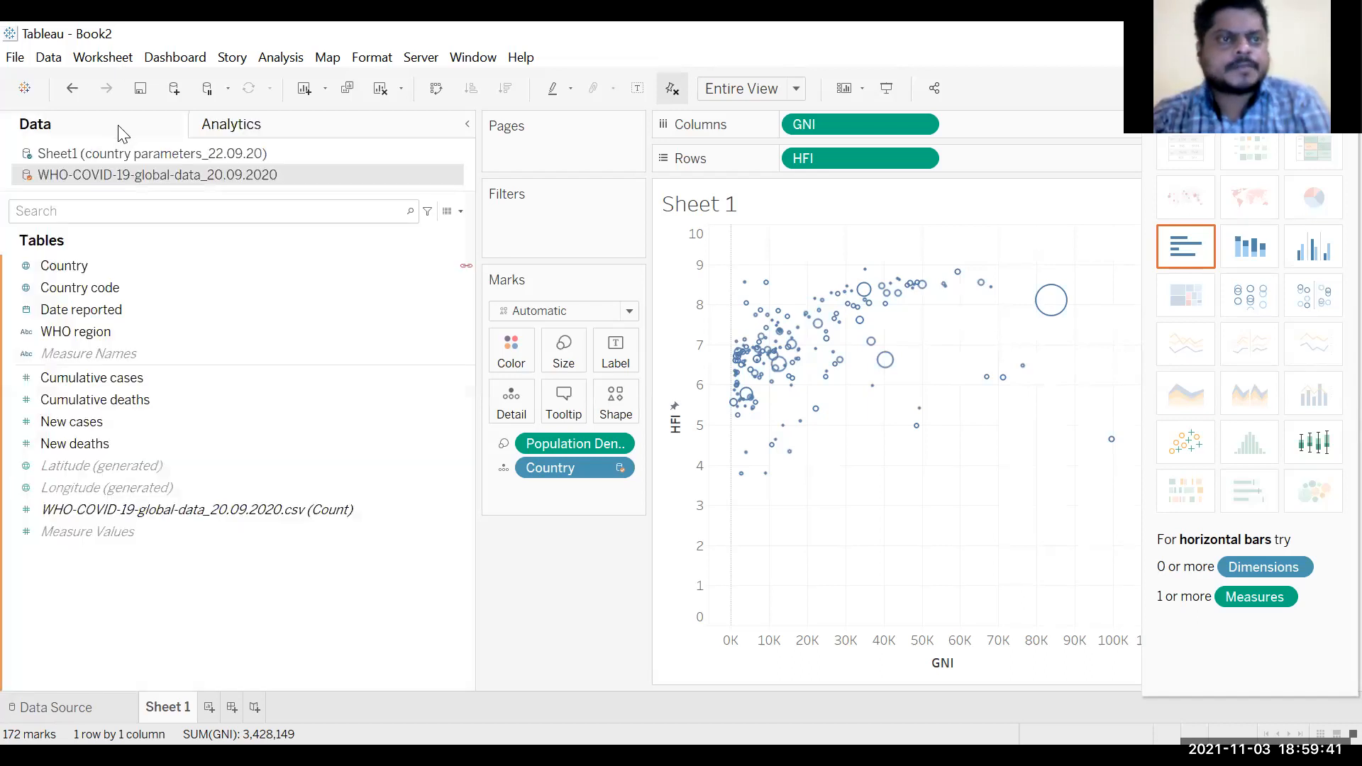
right_click(259, 176)
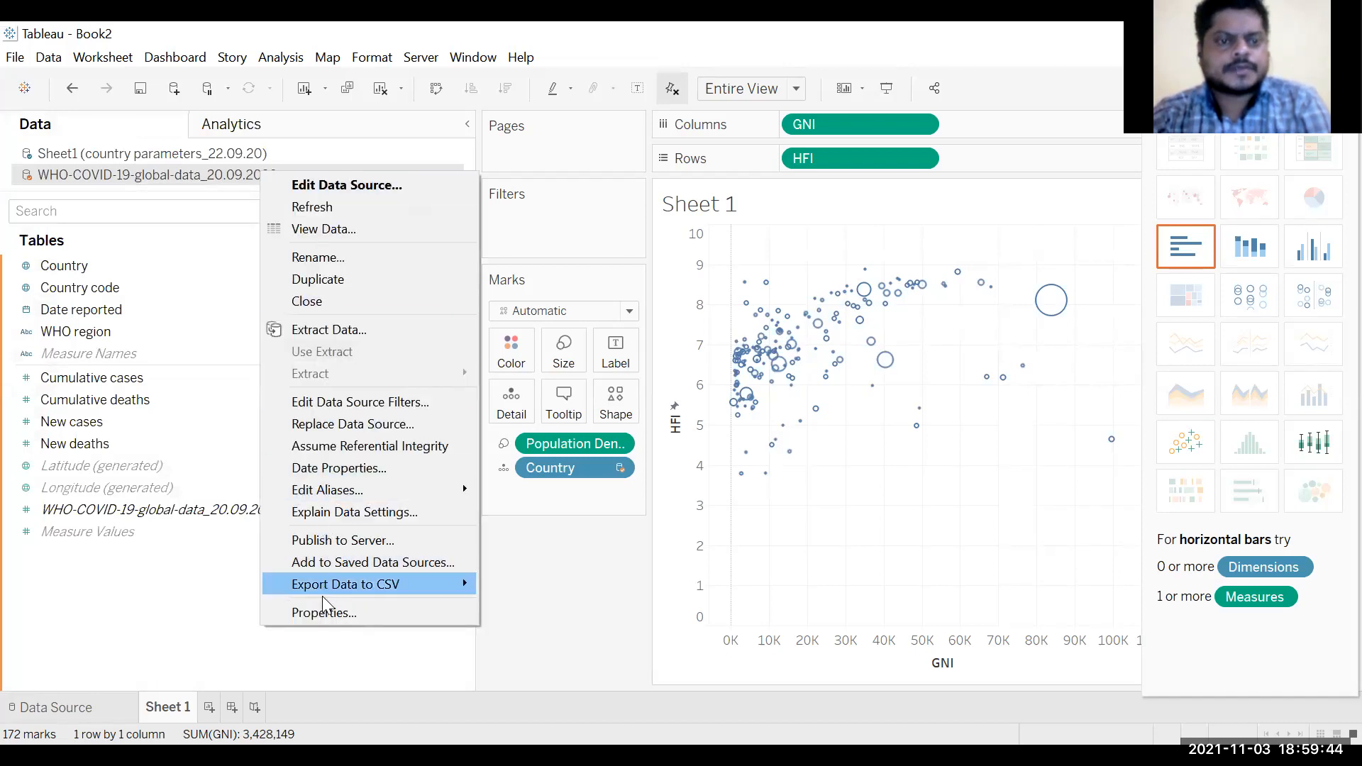
left_click(312, 303)
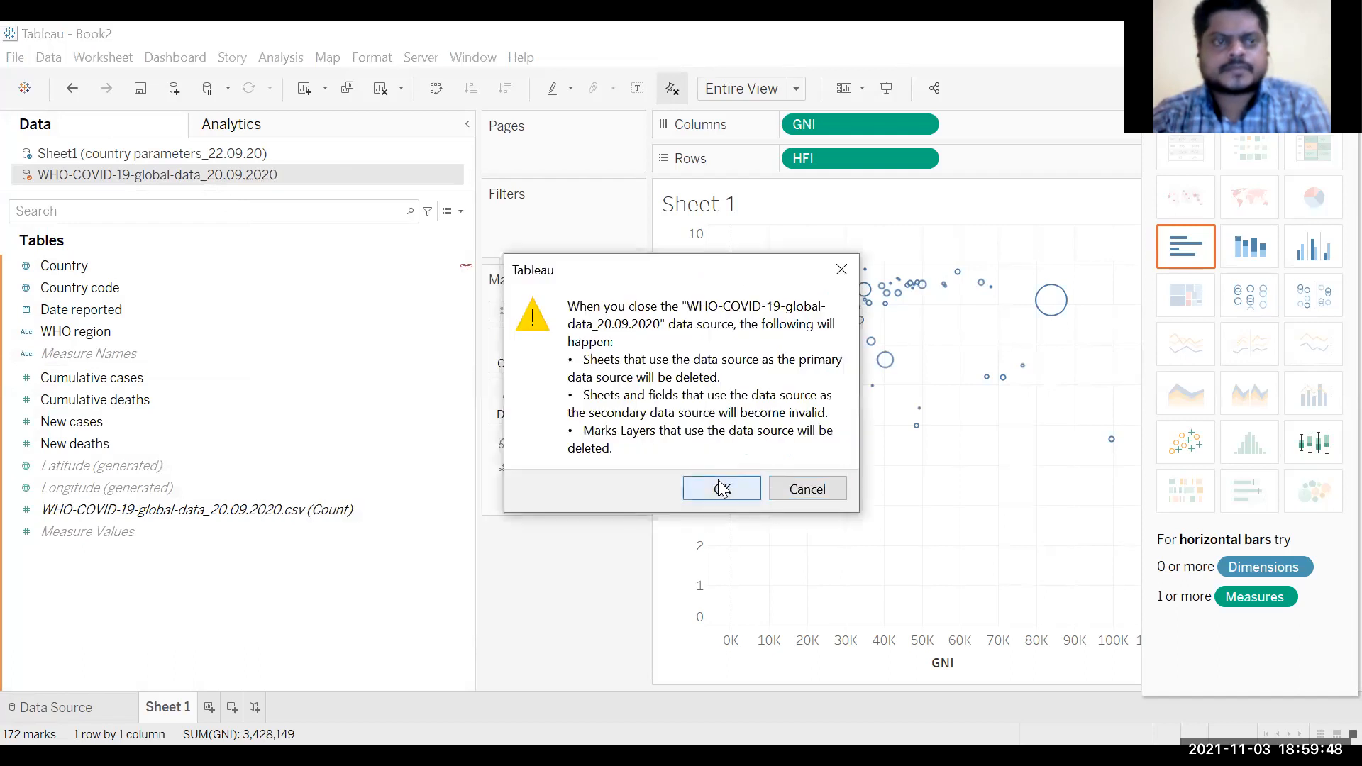
left_click(720, 488)
right_click(221, 162)
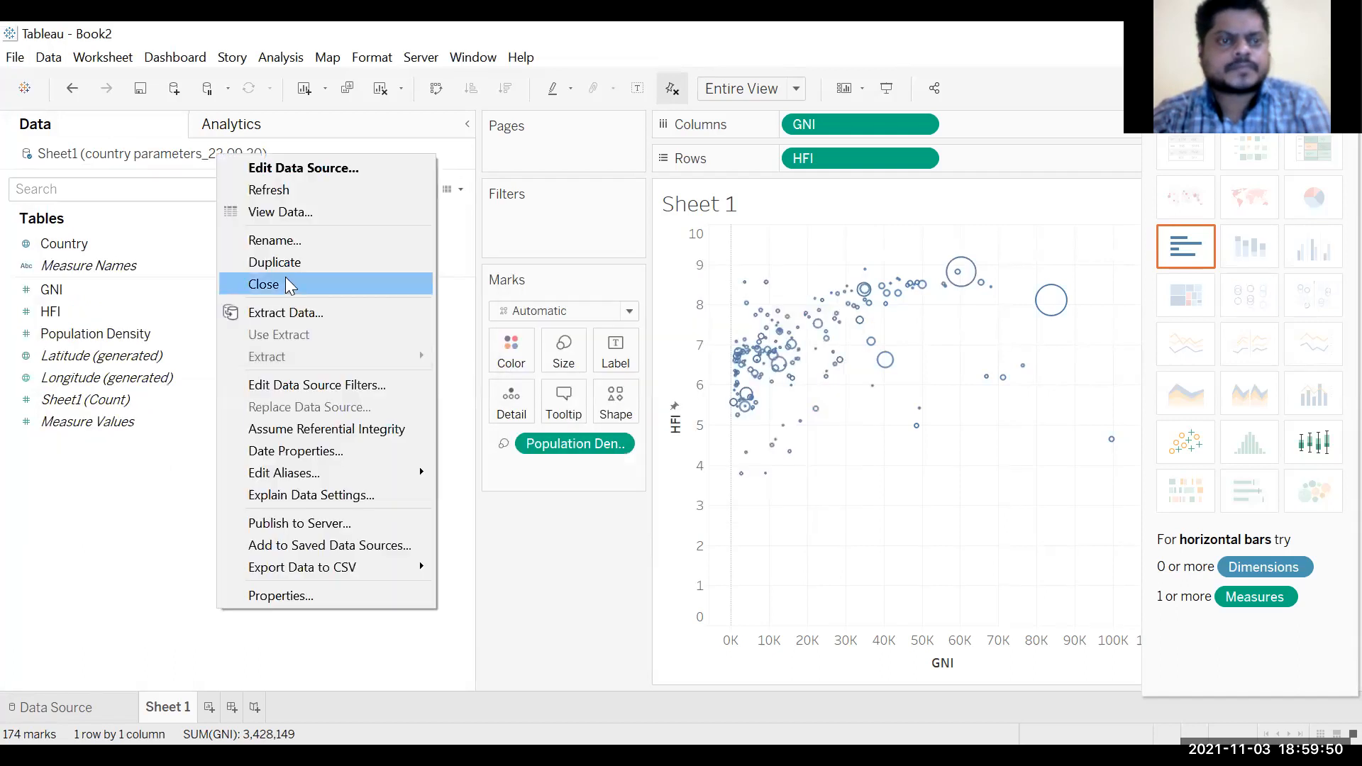
key("Return")
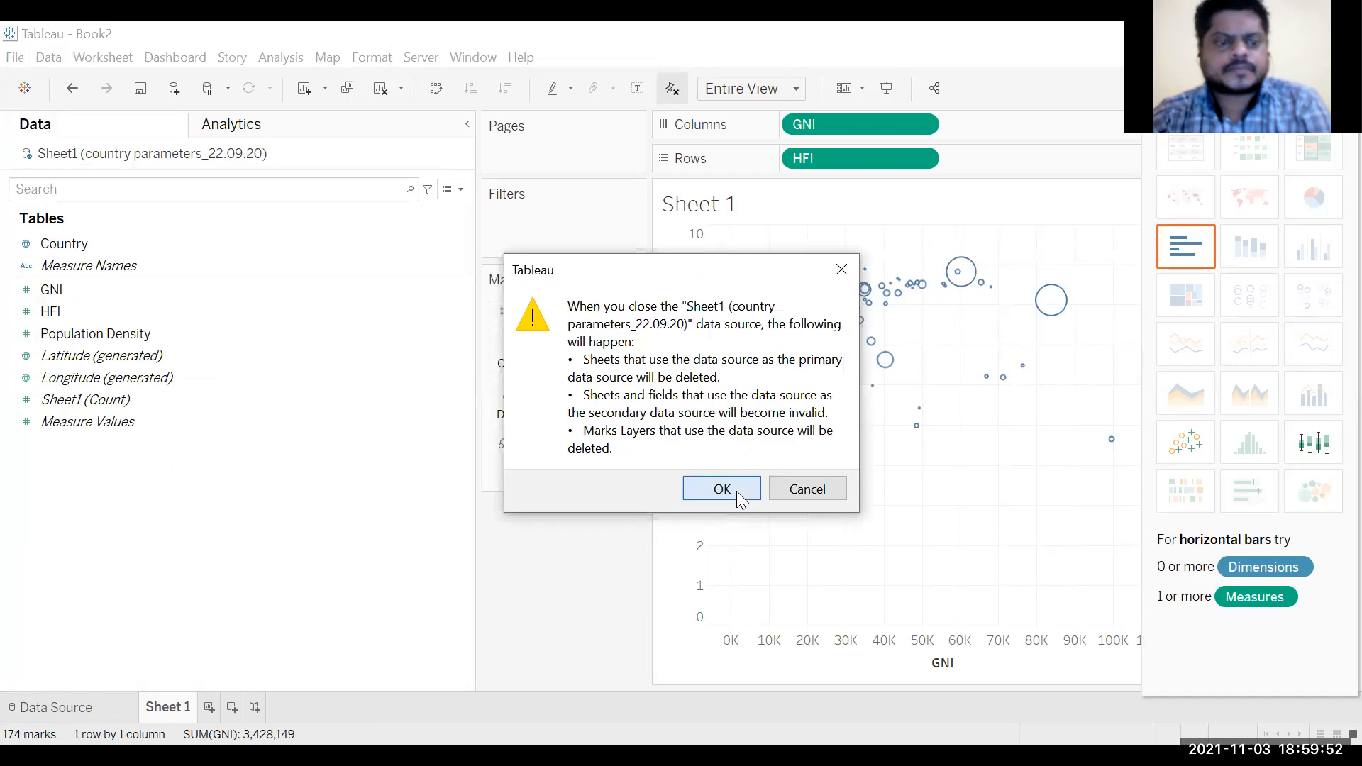
left_click(738, 496)
Connect to the Excel workbook country parameters_22.09.20.xlsx.
left_click(114, 713)
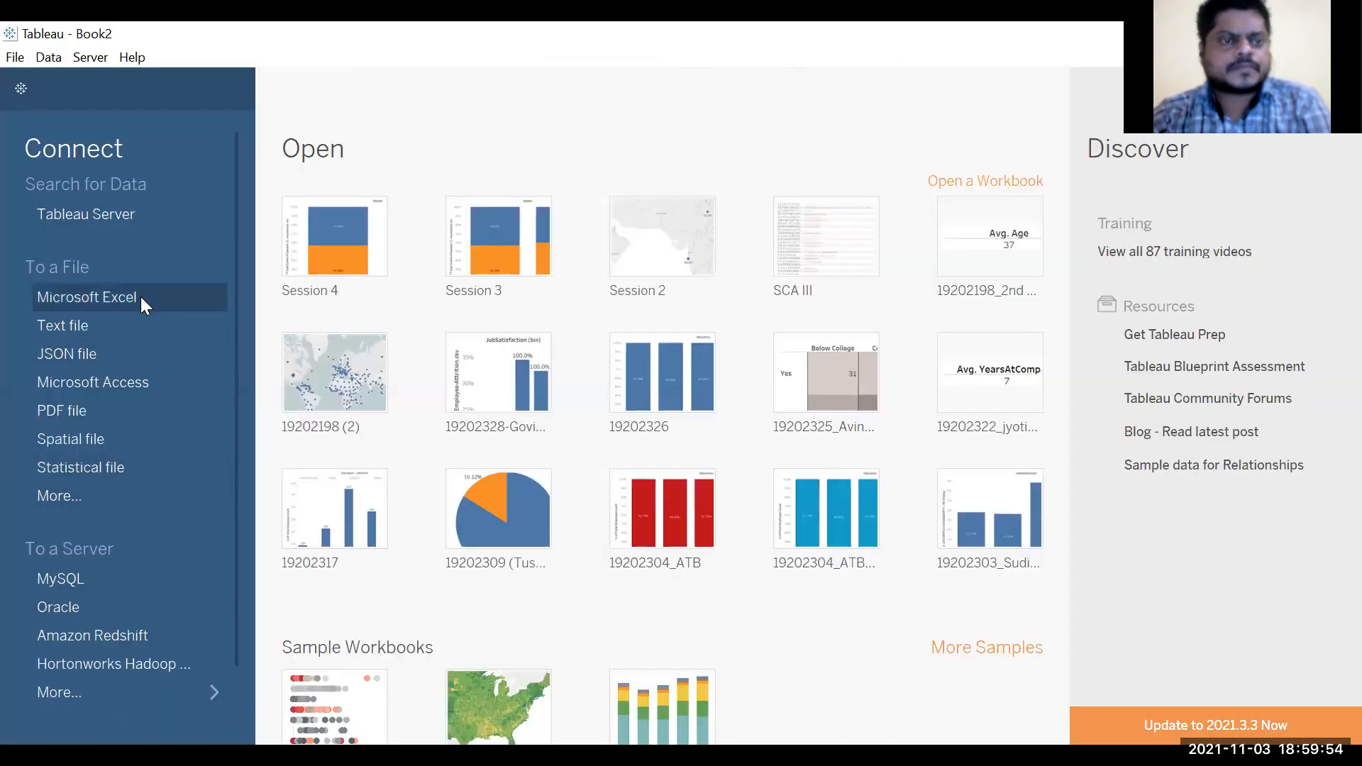
left_click(287, 203)
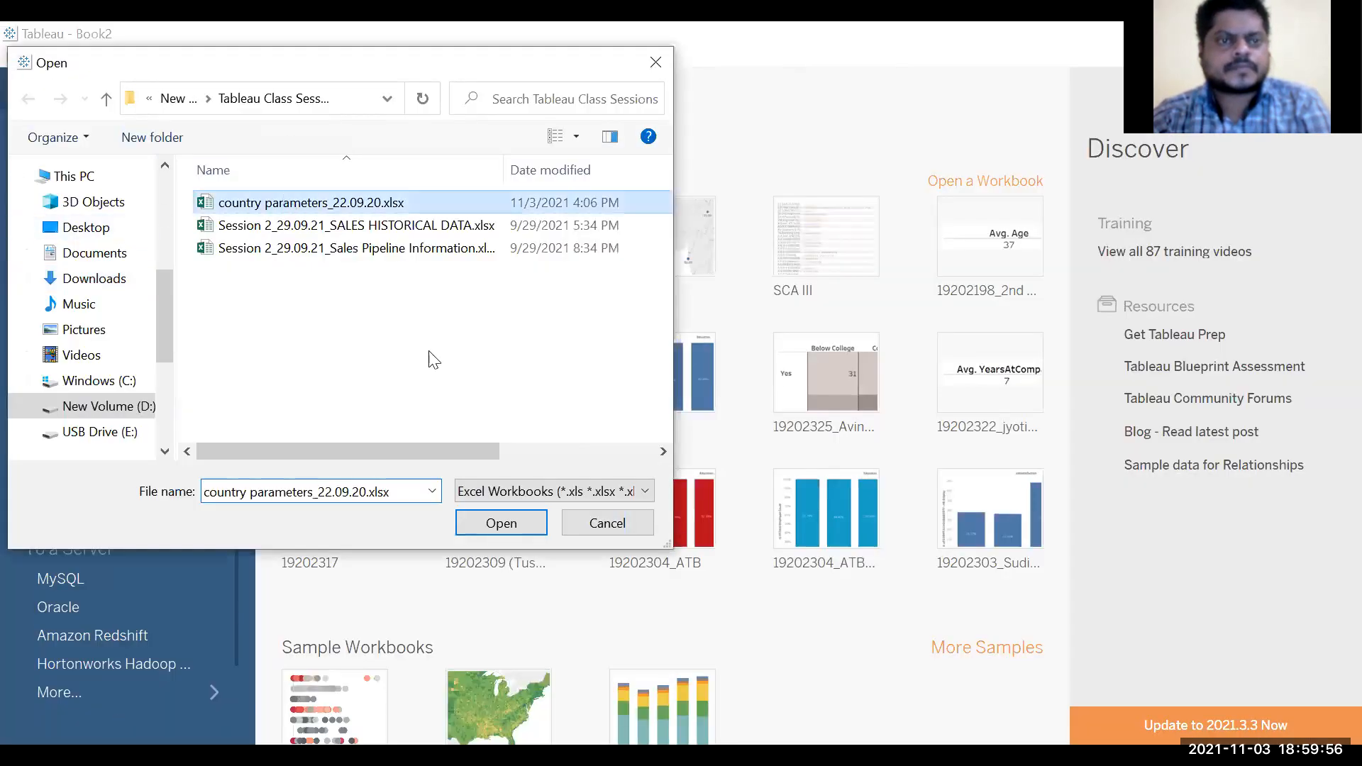
left_click(527, 528)
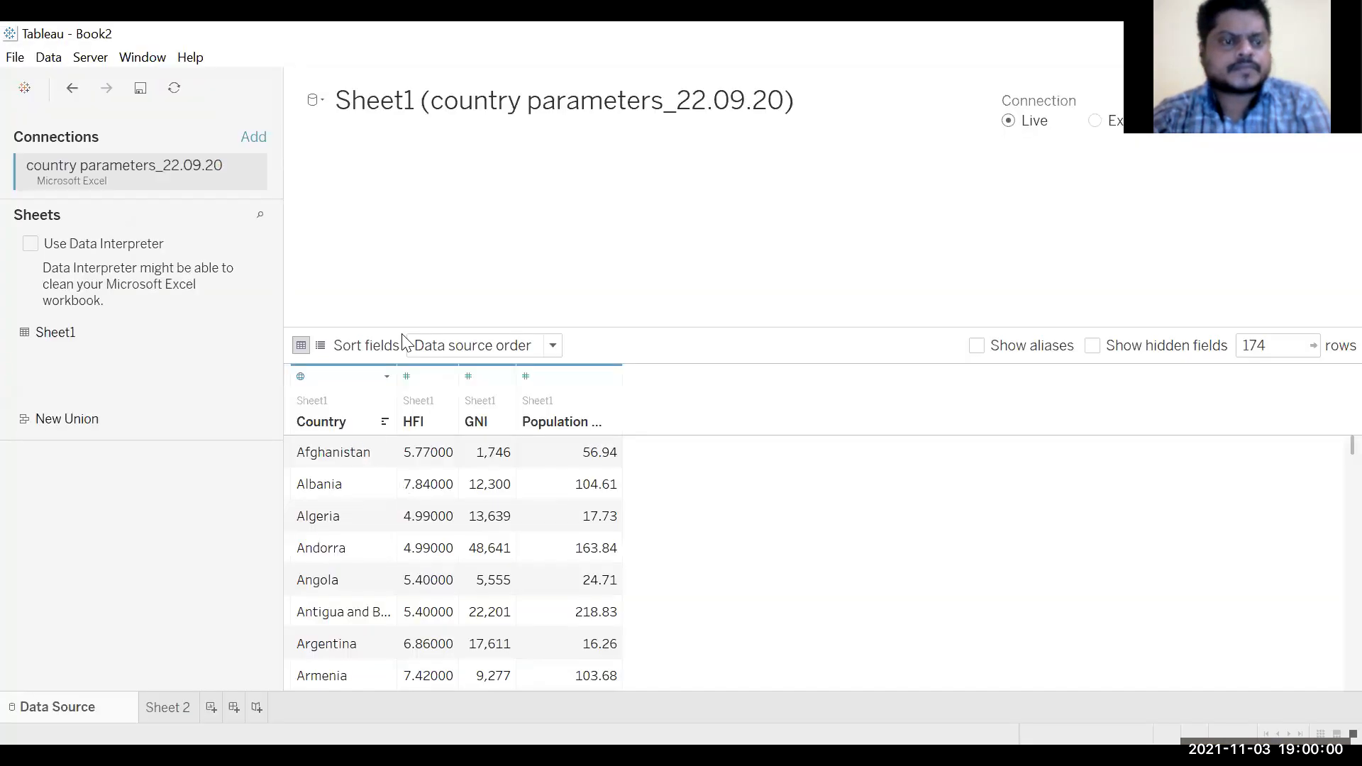
left_click(254, 139)
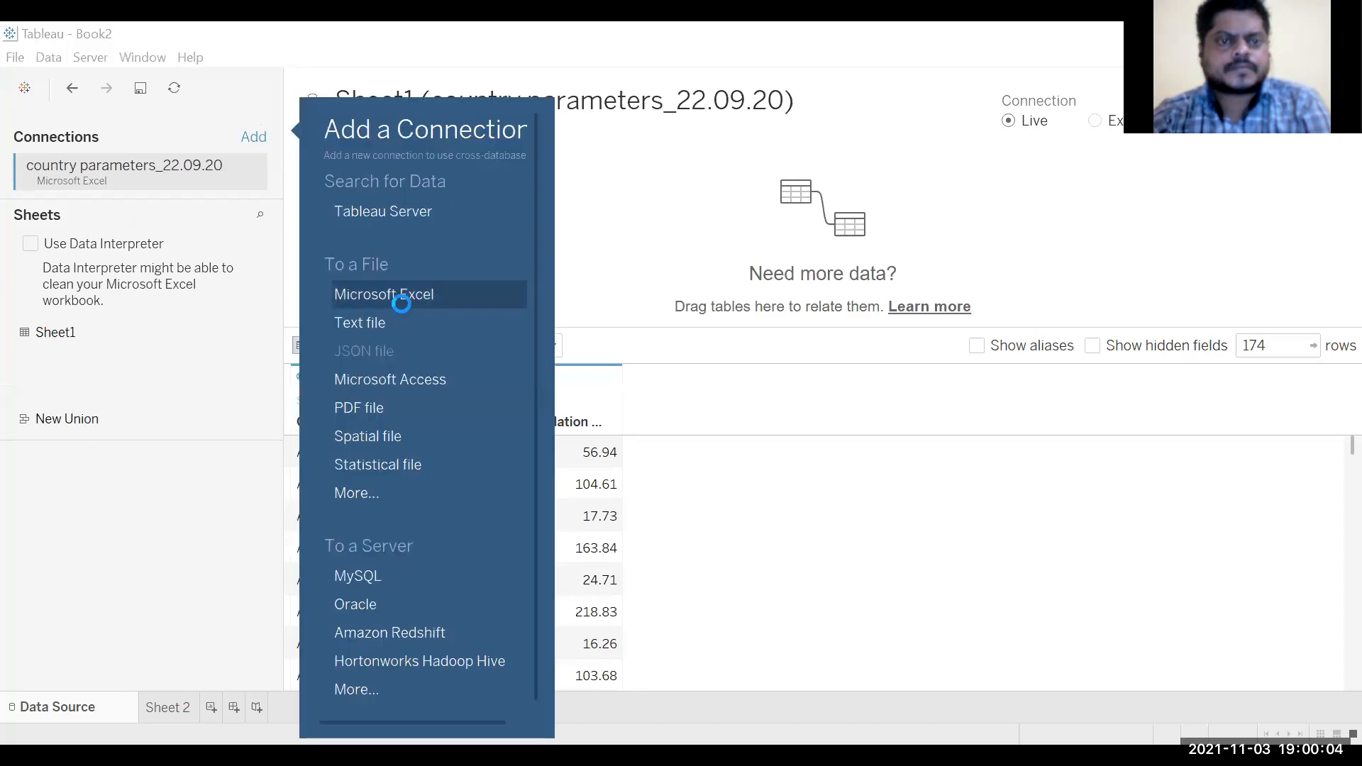
left_click(402, 304)
left_click(600, 526)
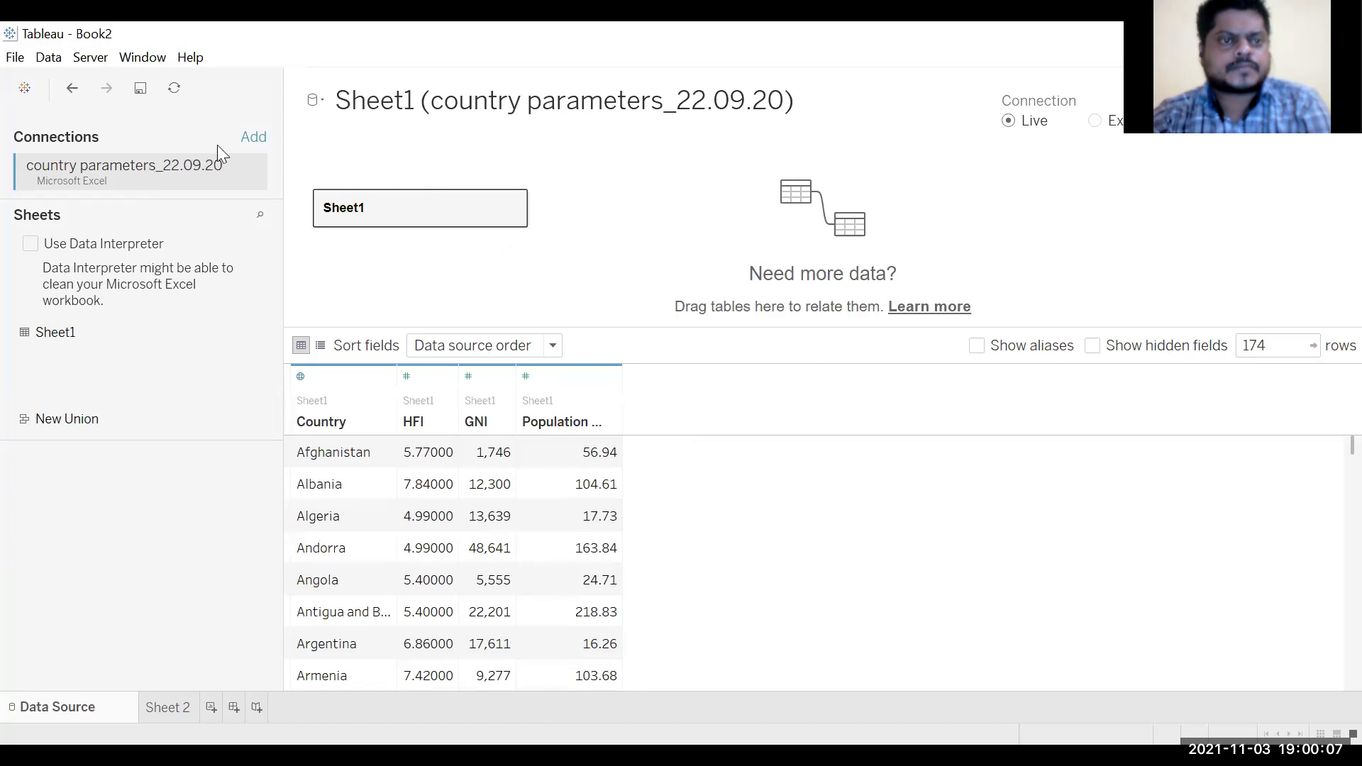
Add the text file WHO-COVID-19-global-data_20.09.2020.csv as a second connection in the same data source.
left_click(254, 137)
left_click(373, 319)
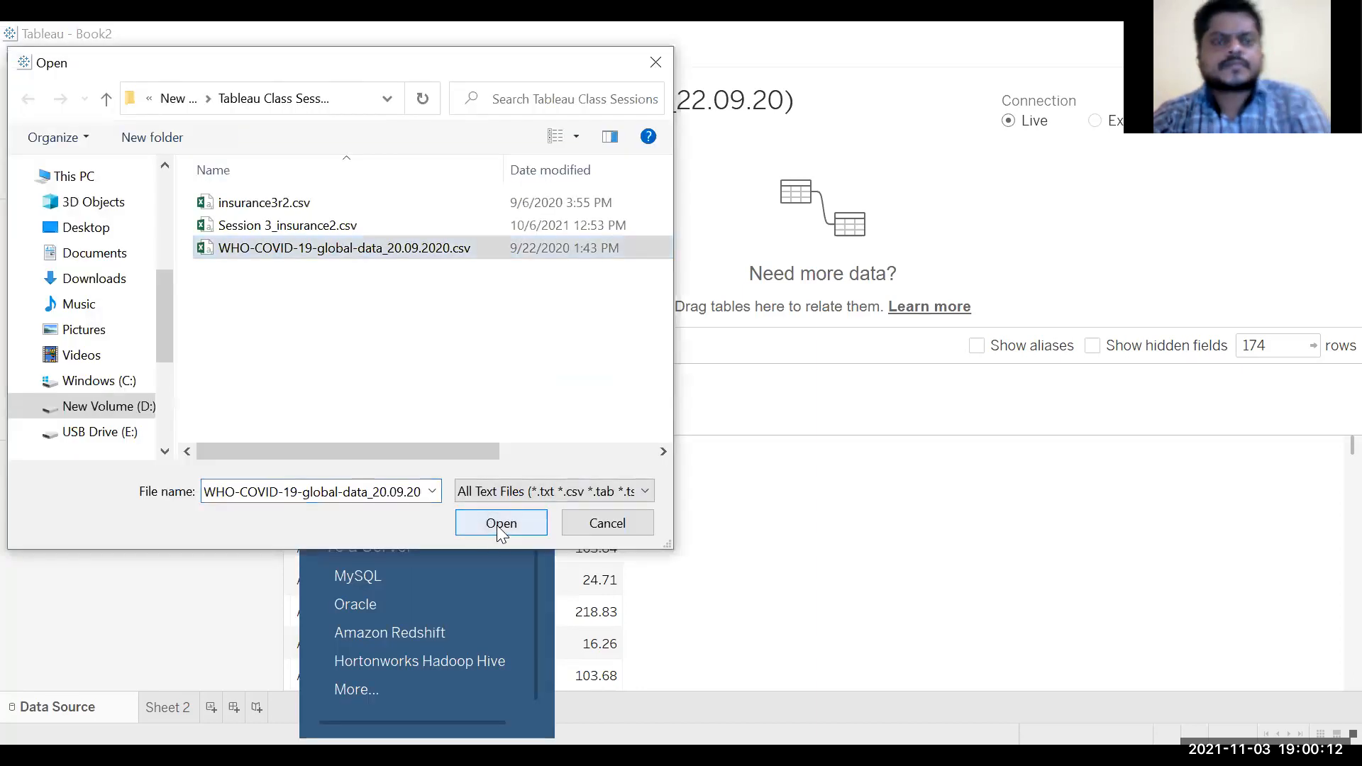
left_click(498, 527)
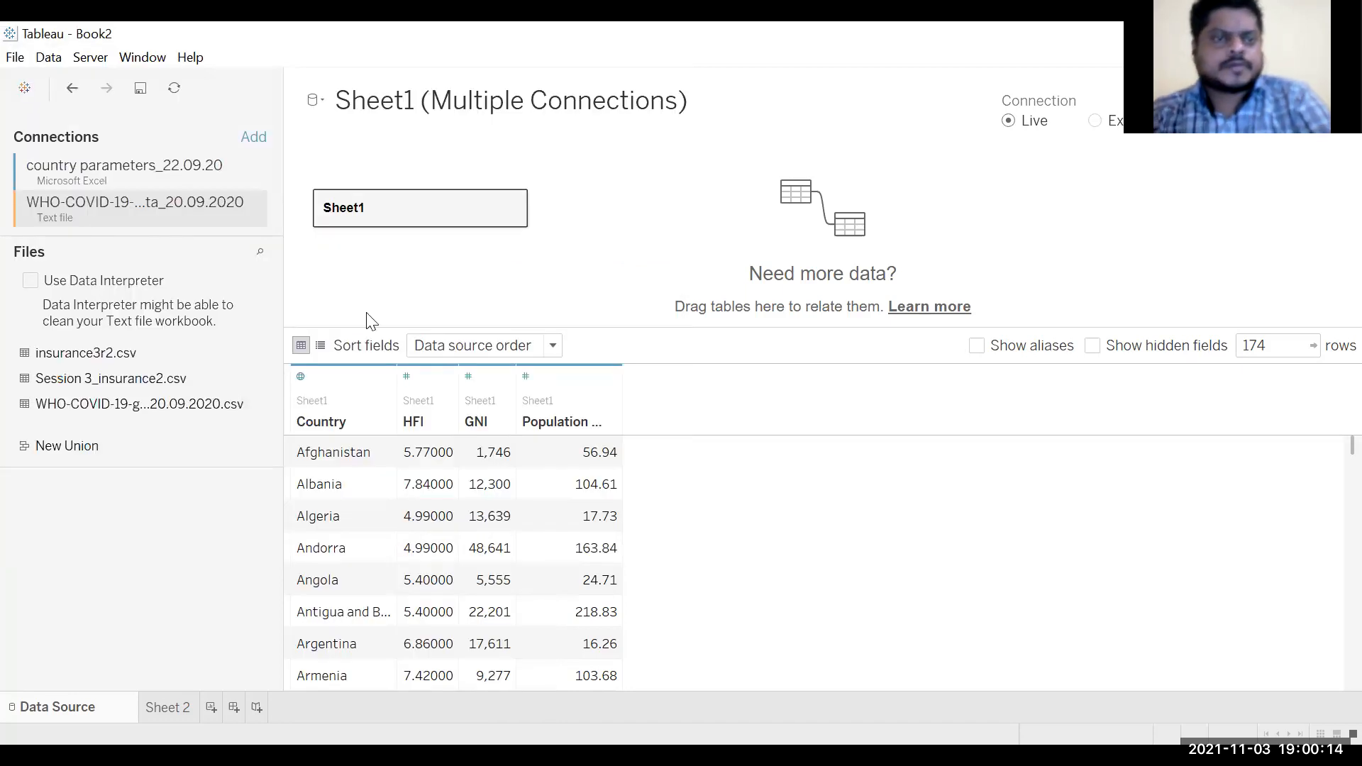
Relate the WHO-COVID-19-global-data_20.09.2020.csv table to Sheet1 with Country equal to Country1.
left_click(115, 181)
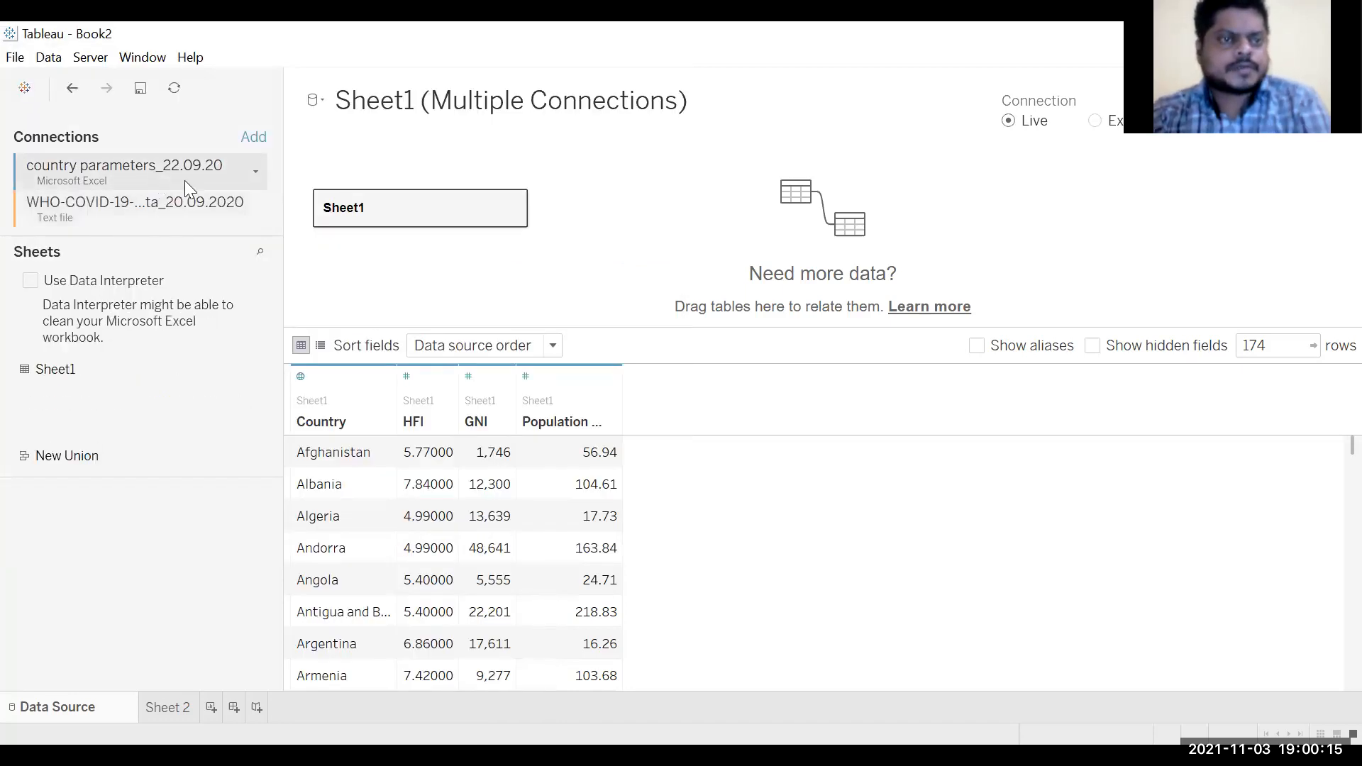
left_click(137, 221)
left_click_drag(117, 406, 647, 226)
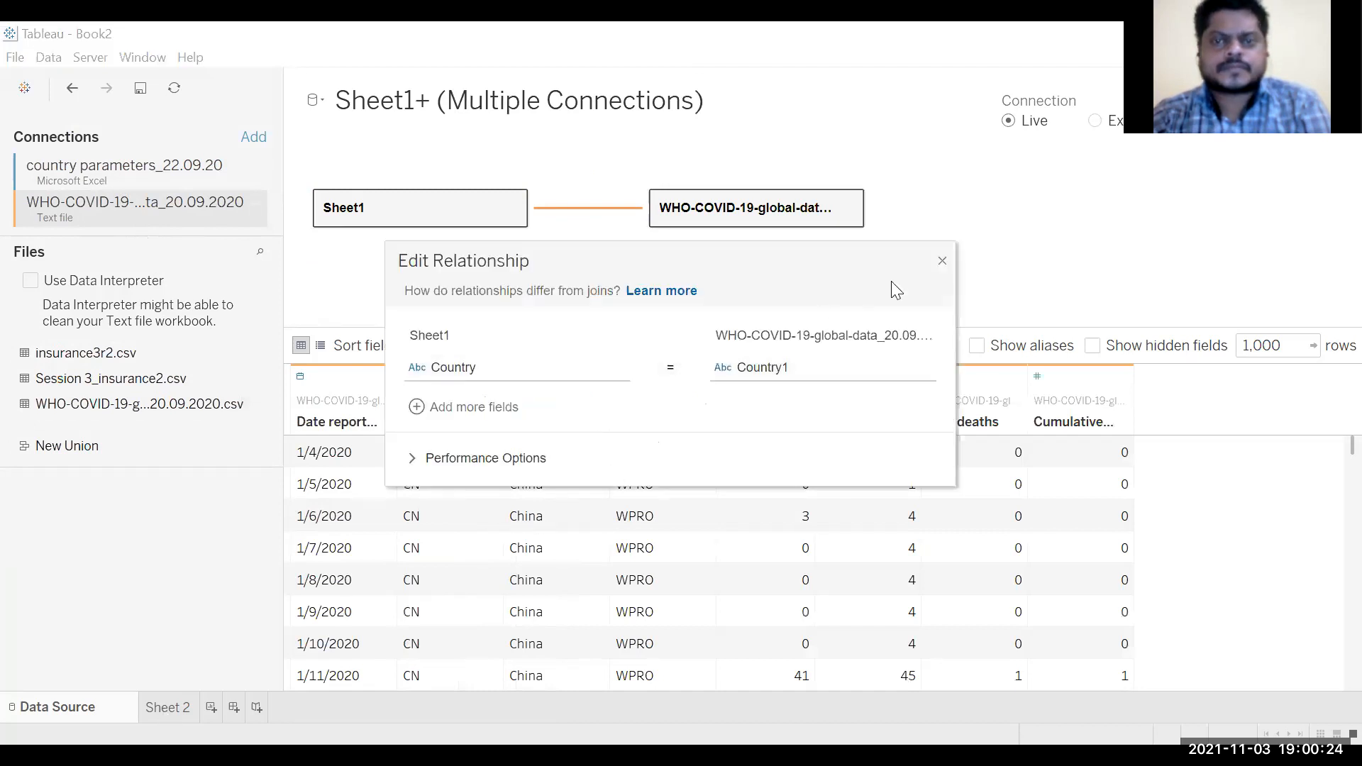
left_click(942, 260)
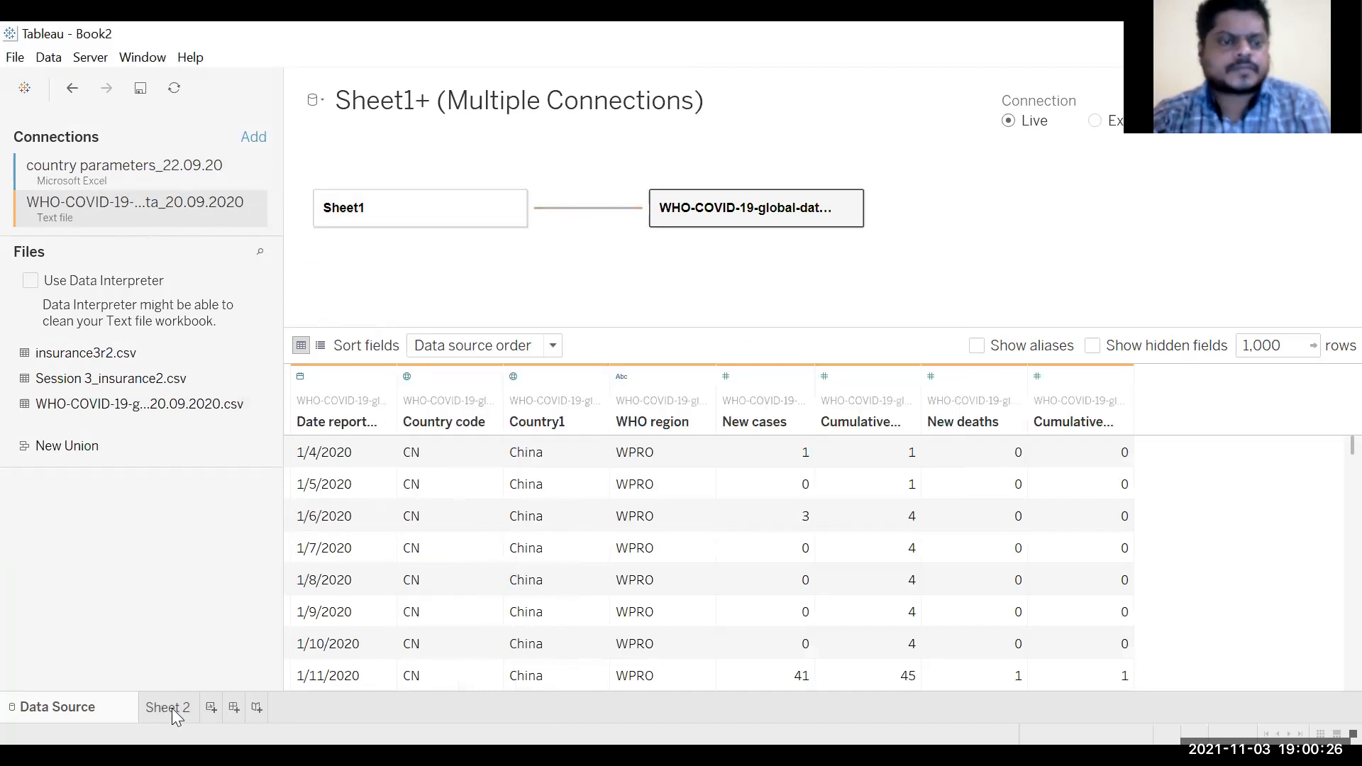
Build a disaggregated scatter plot on Sheet 2 with GNI as columns and HFI as rows, and hide the chart suggestions.
left_click(168, 708)
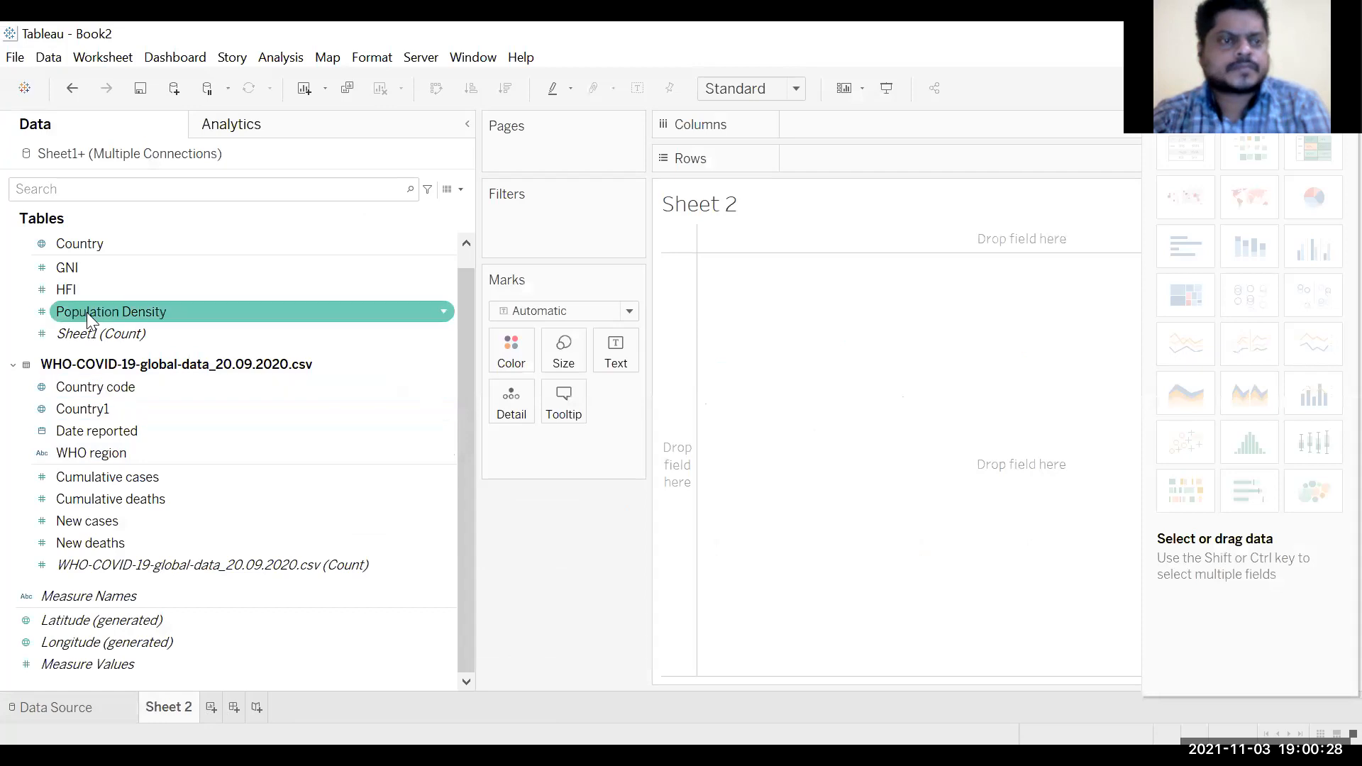
left_click_drag(77, 270, 308, 248)
left_click_drag(828, 139, 815, 166)
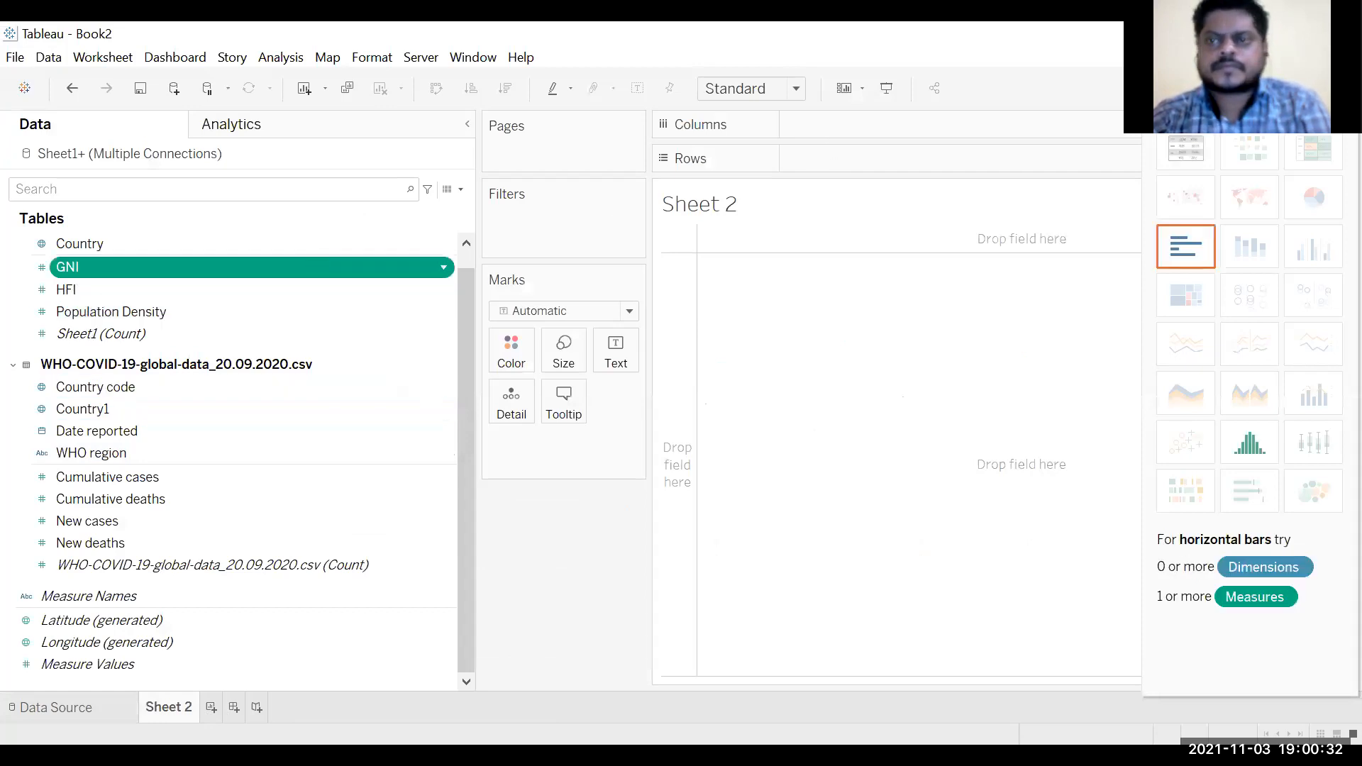
left_click(292, 61)
left_click(287, 107)
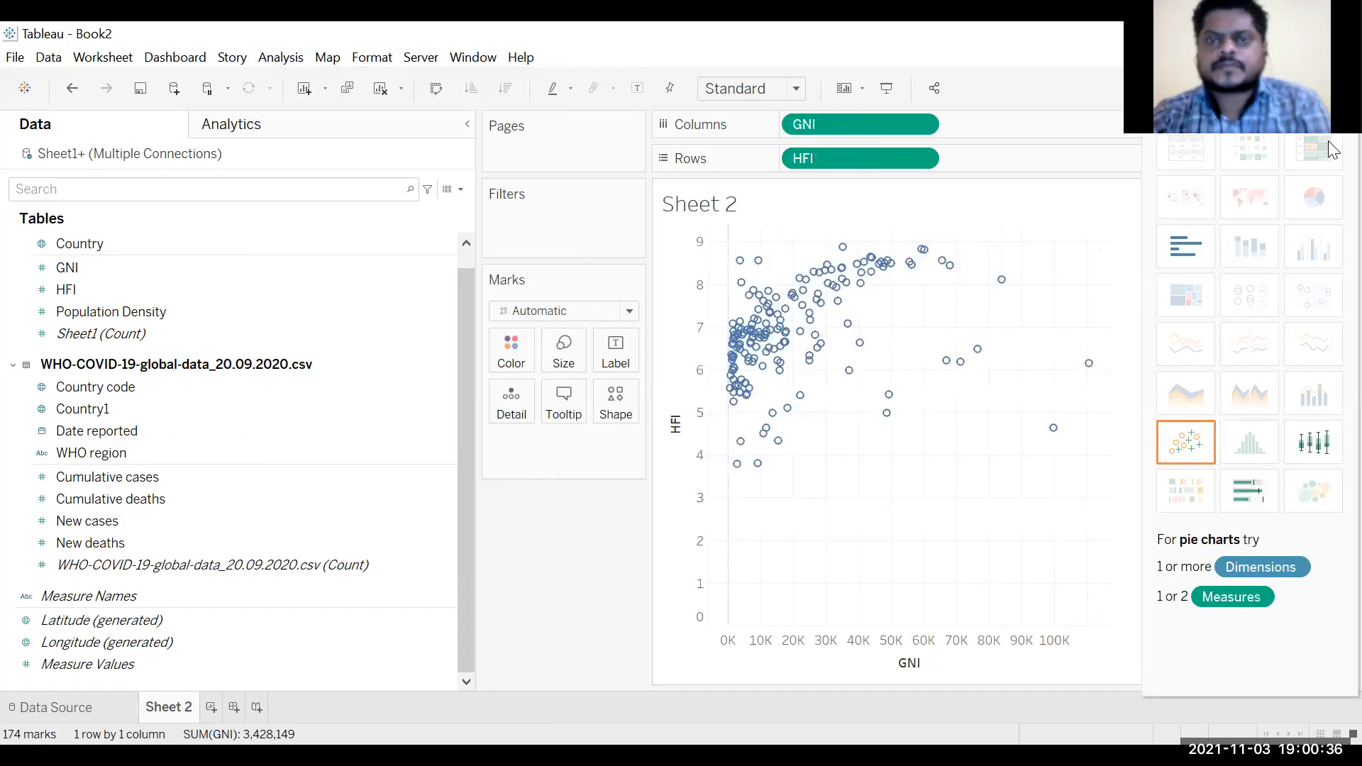
left_click(1317, 89)
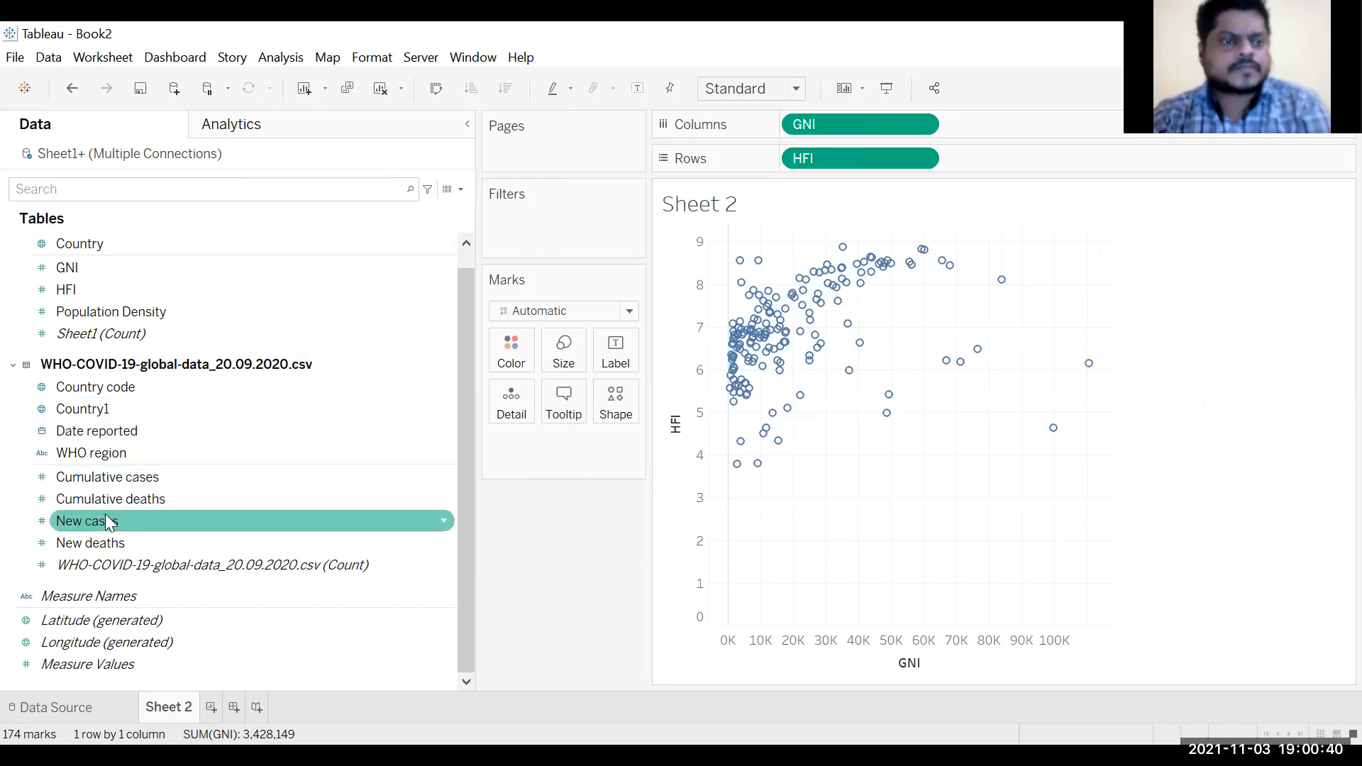
Size the Sheet 2 scatter plot's marks by Population Density and enlarge them.
left_click(91, 306)
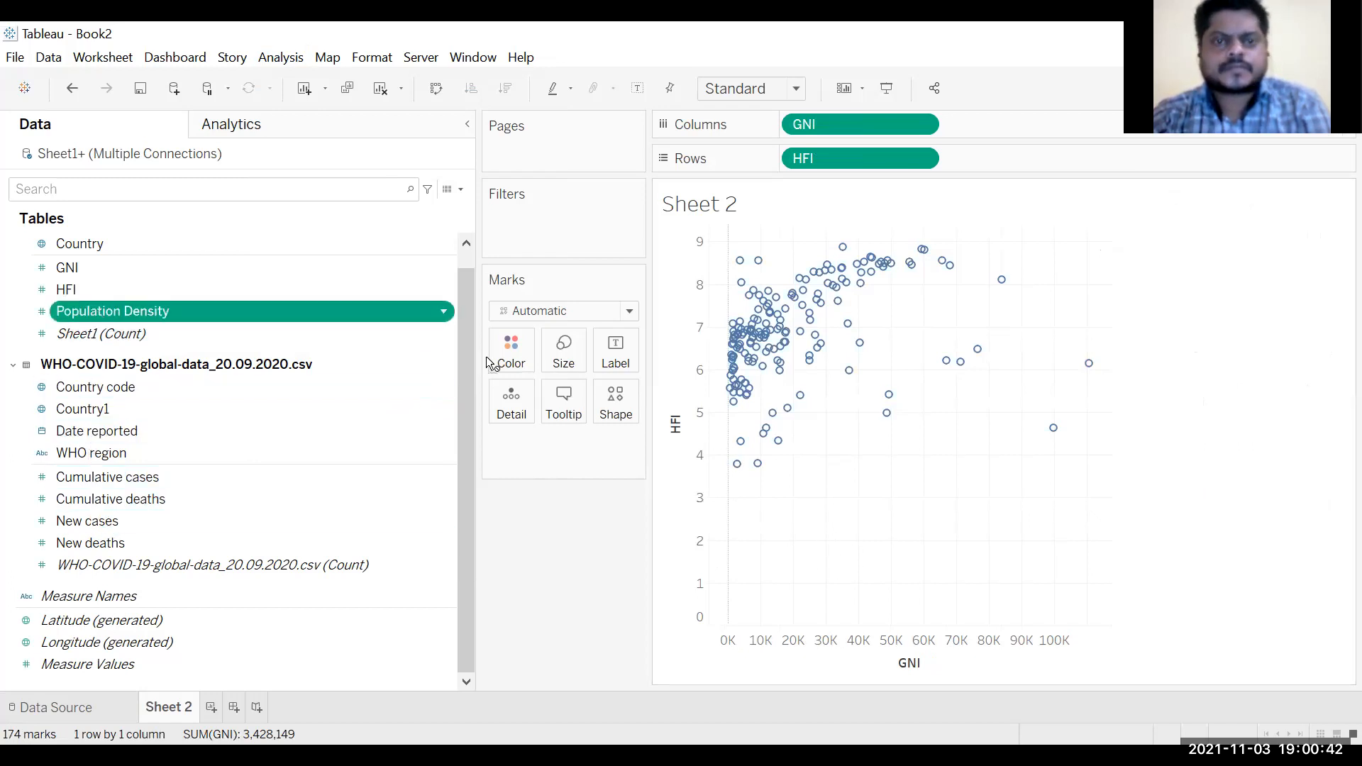
left_click_drag(539, 352, 546, 354)
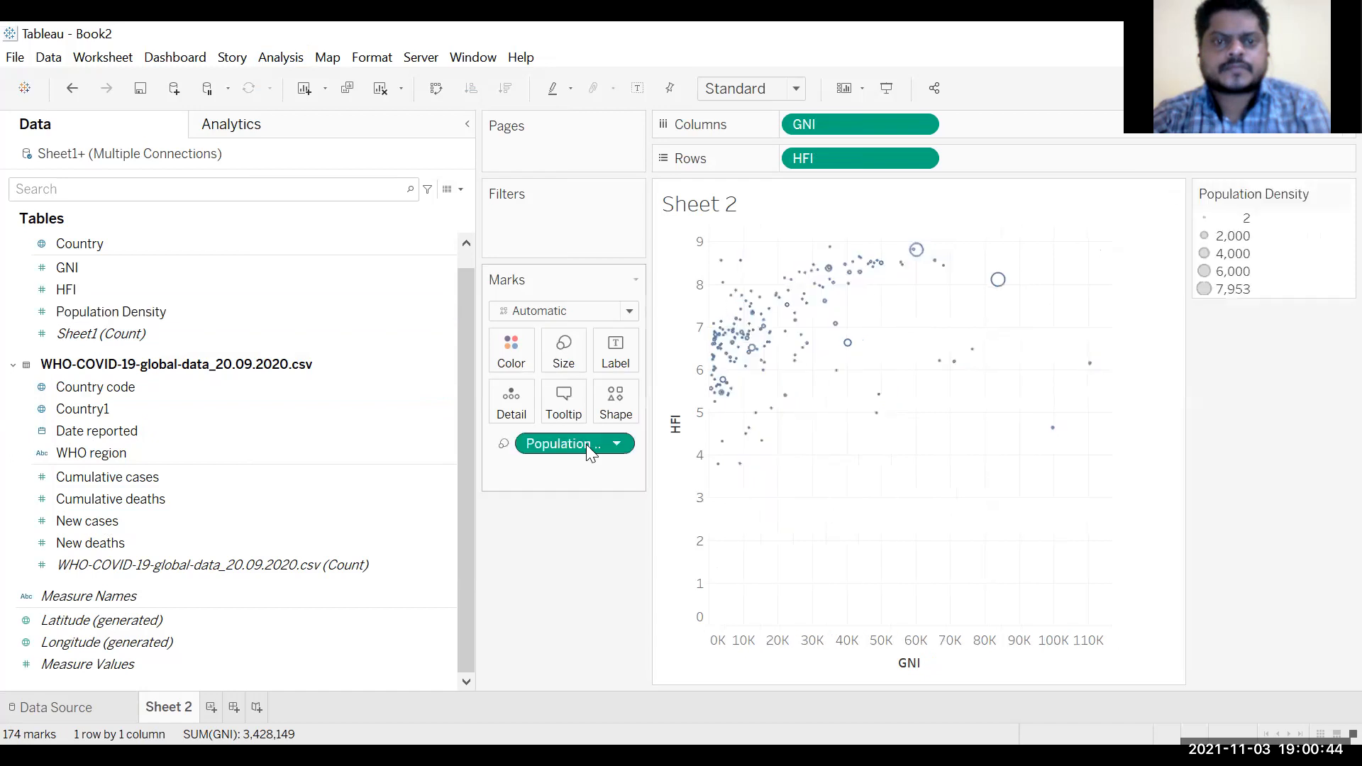
left_click(566, 359)
left_click_drag(583, 397, 614, 414)
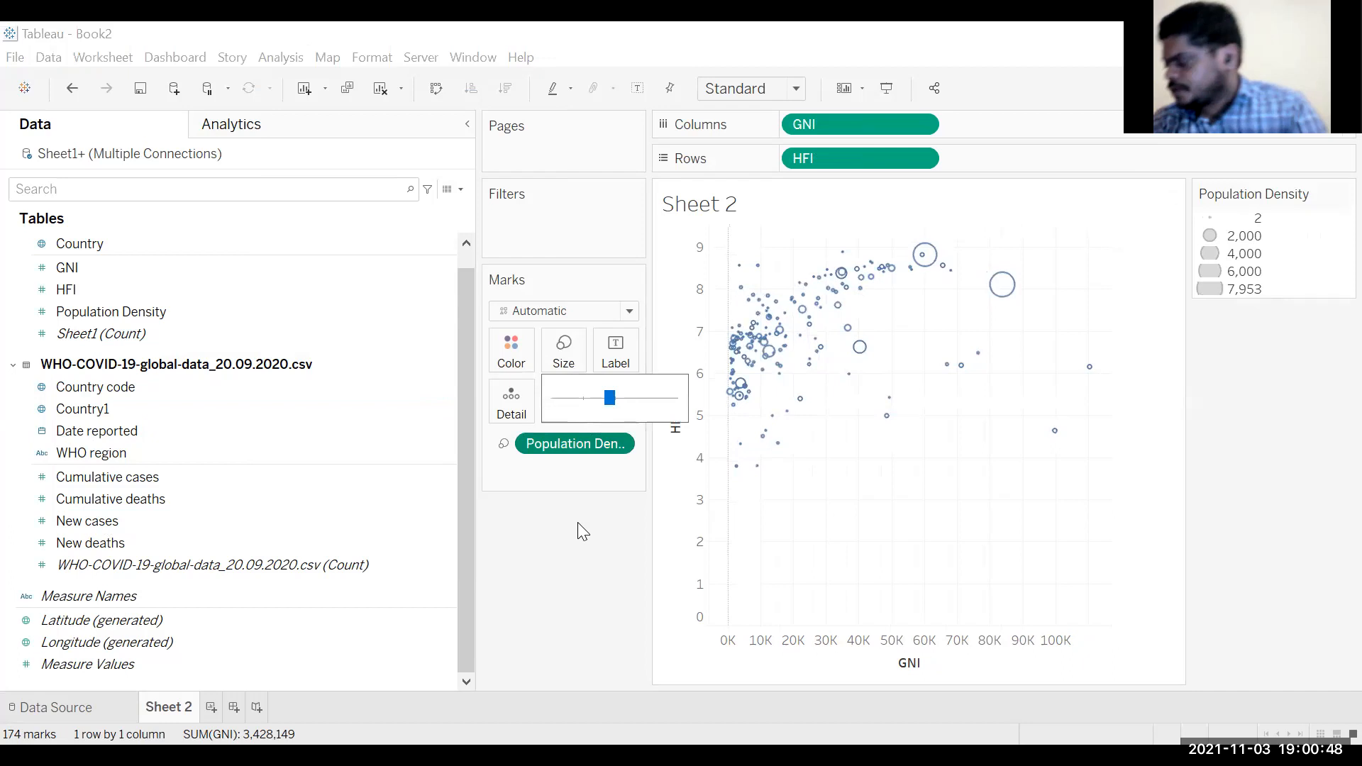
left_click(561, 571)
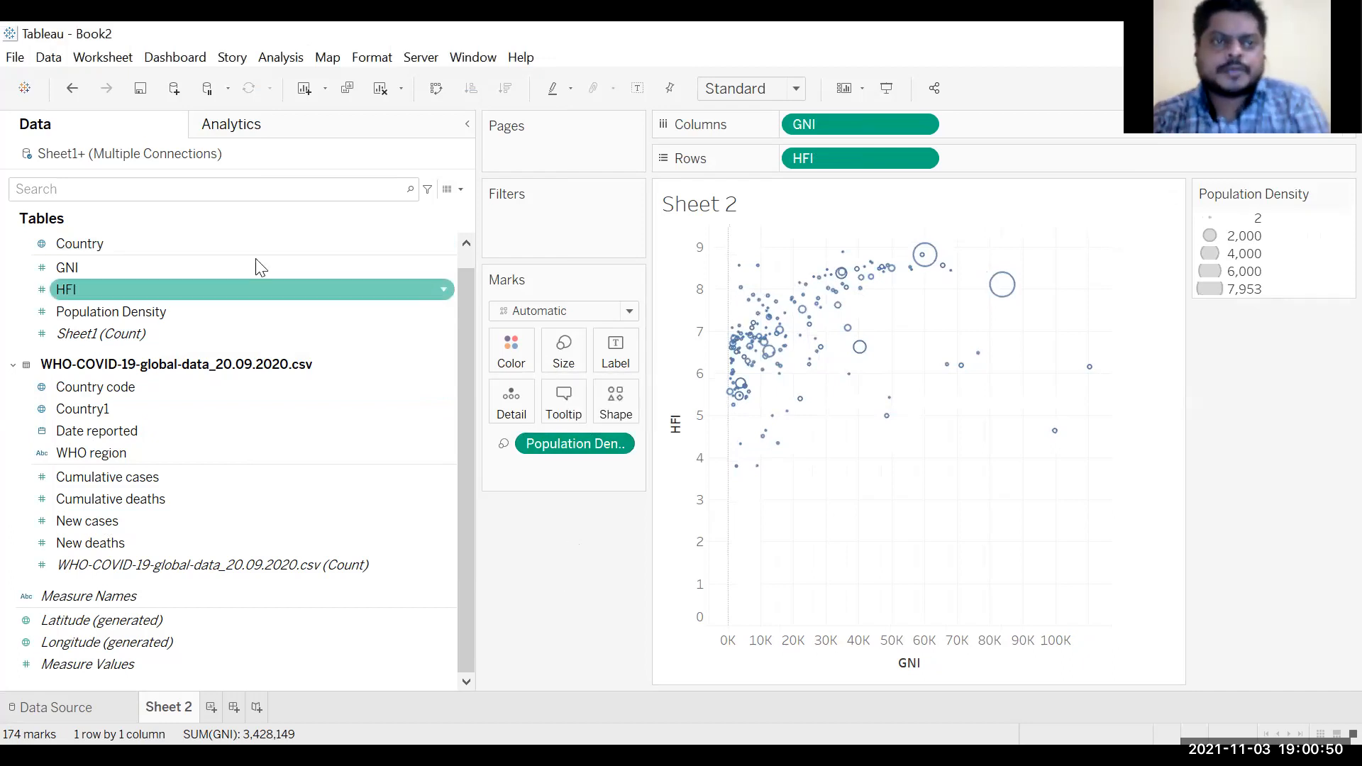
Group the scatter plot's marks into 3 clusters based on GNI, HFI and Population Density.
left_click(232, 134)
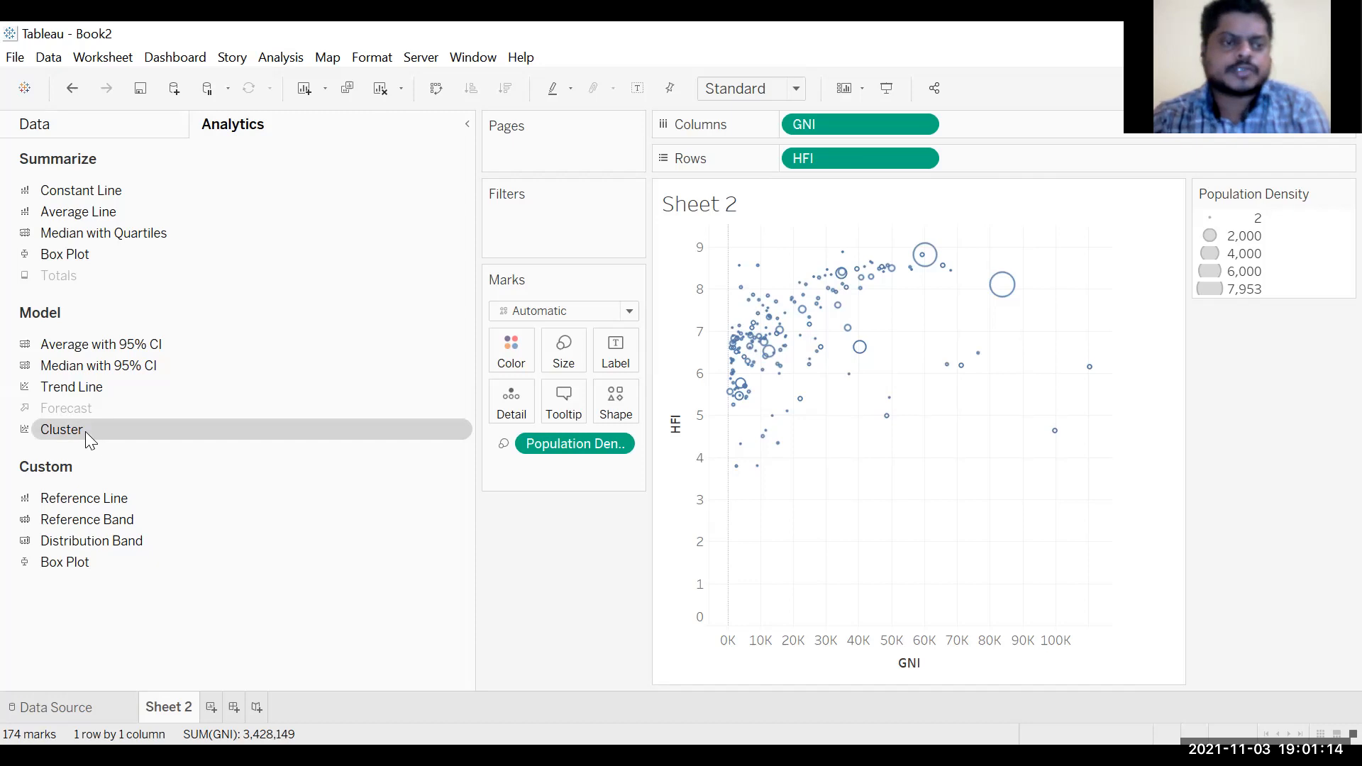
left_click_drag(77, 438, 783, 267)
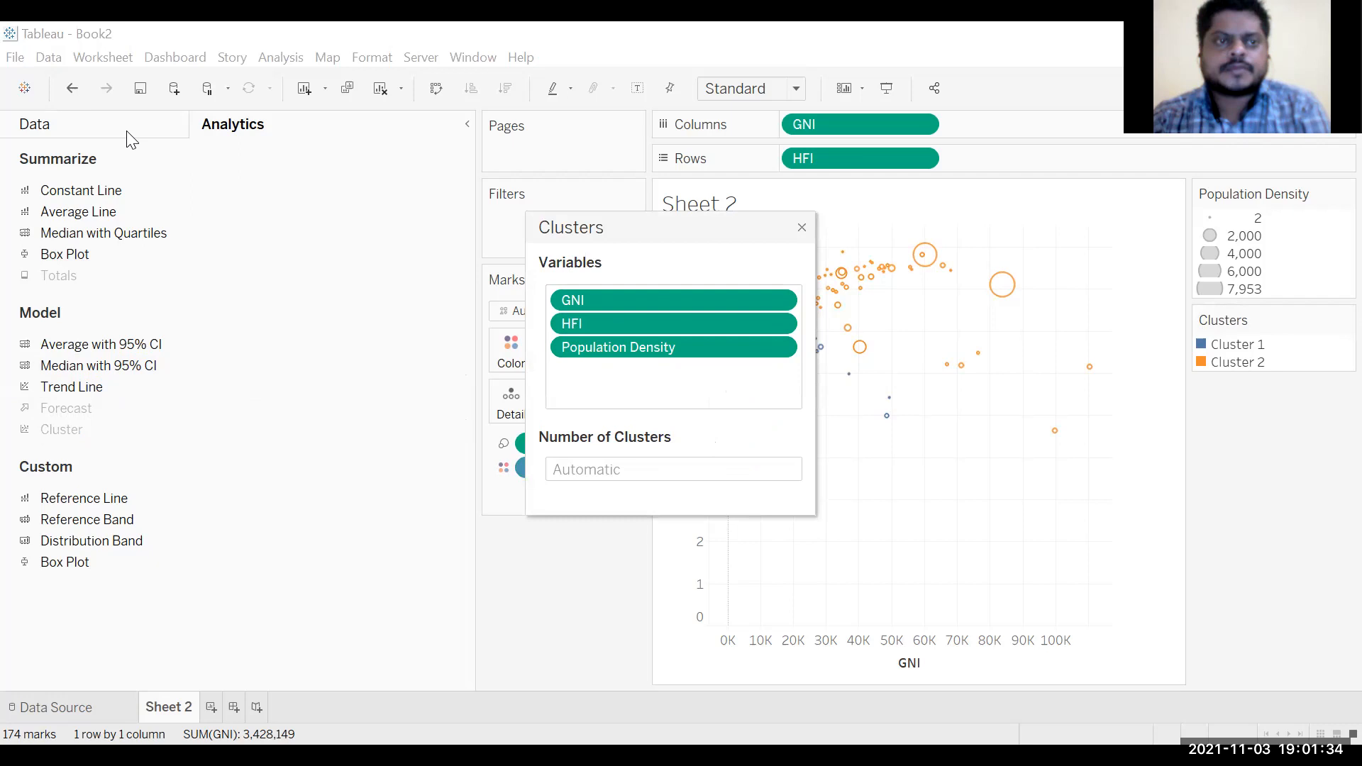
left_click(79, 124)
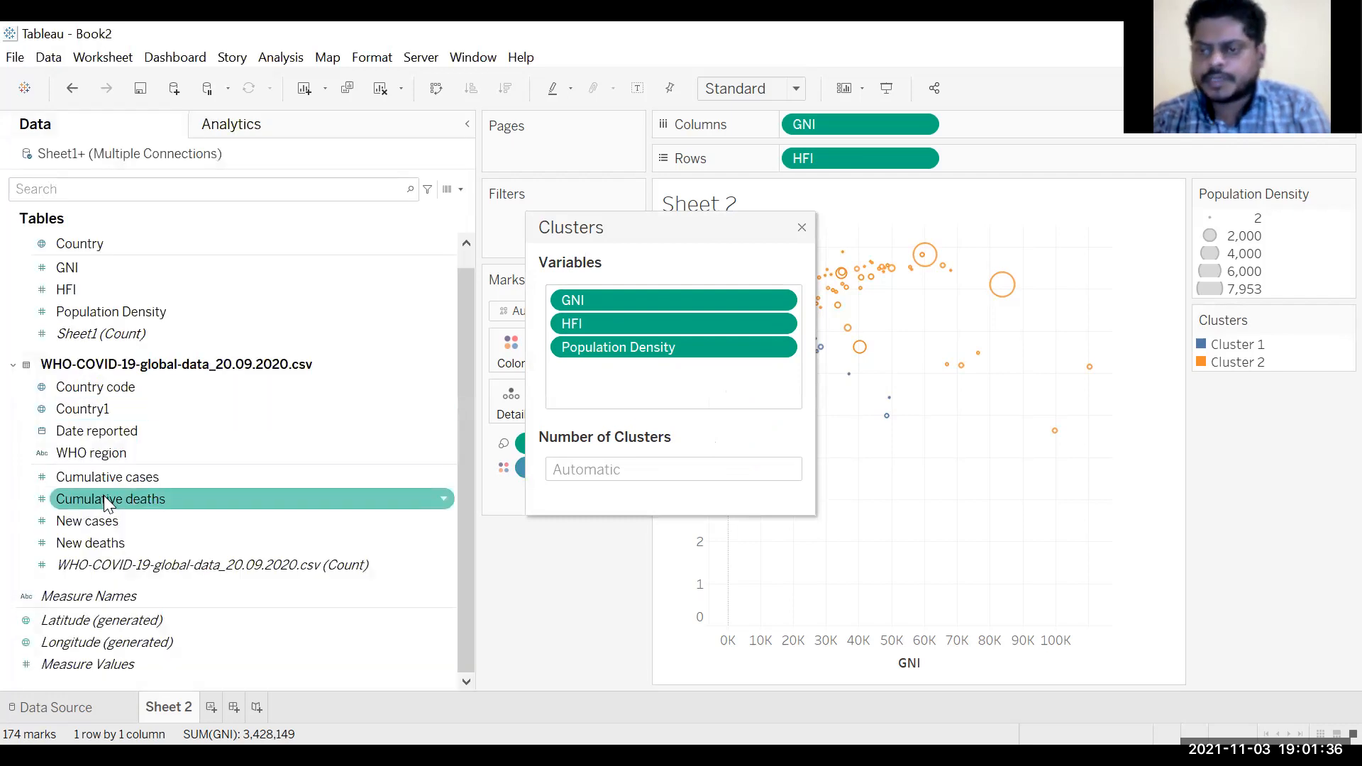
left_click(583, 470)
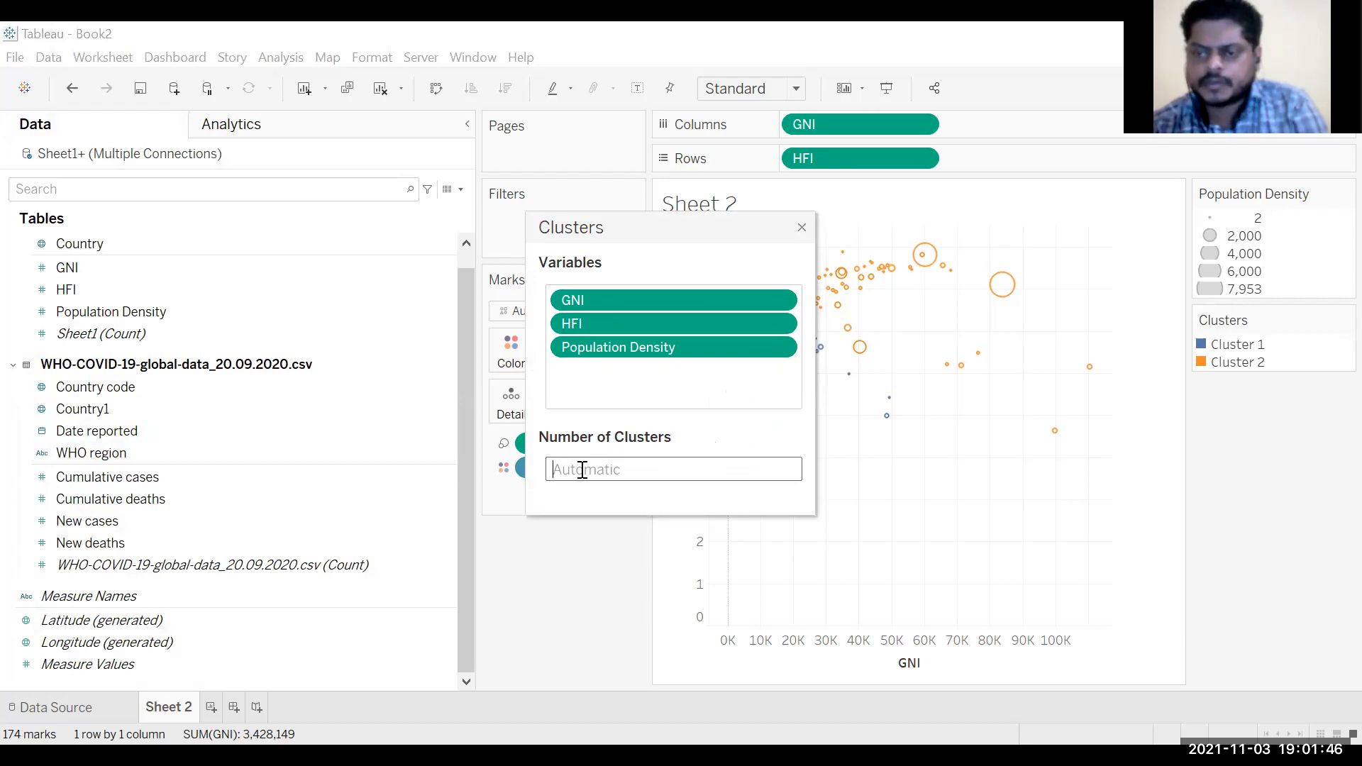
type("3")
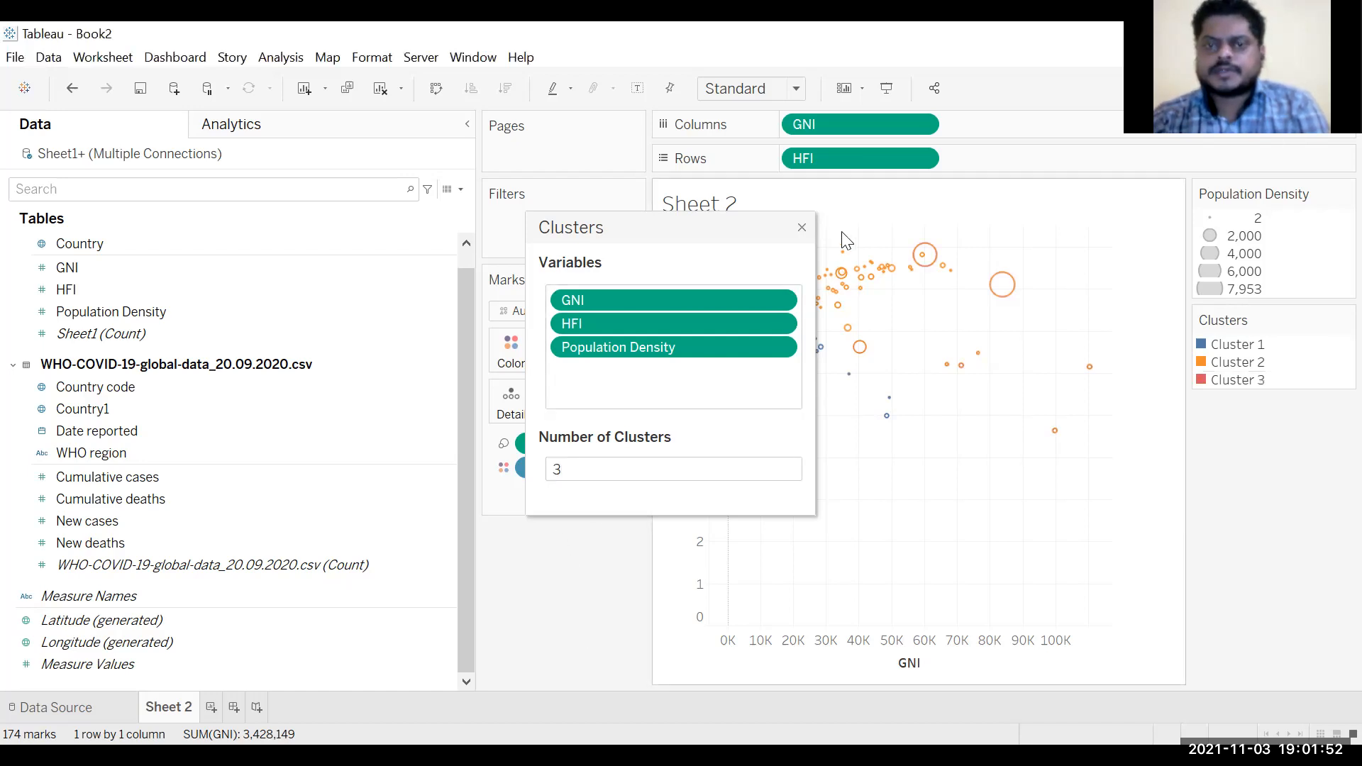
left_click(802, 227)
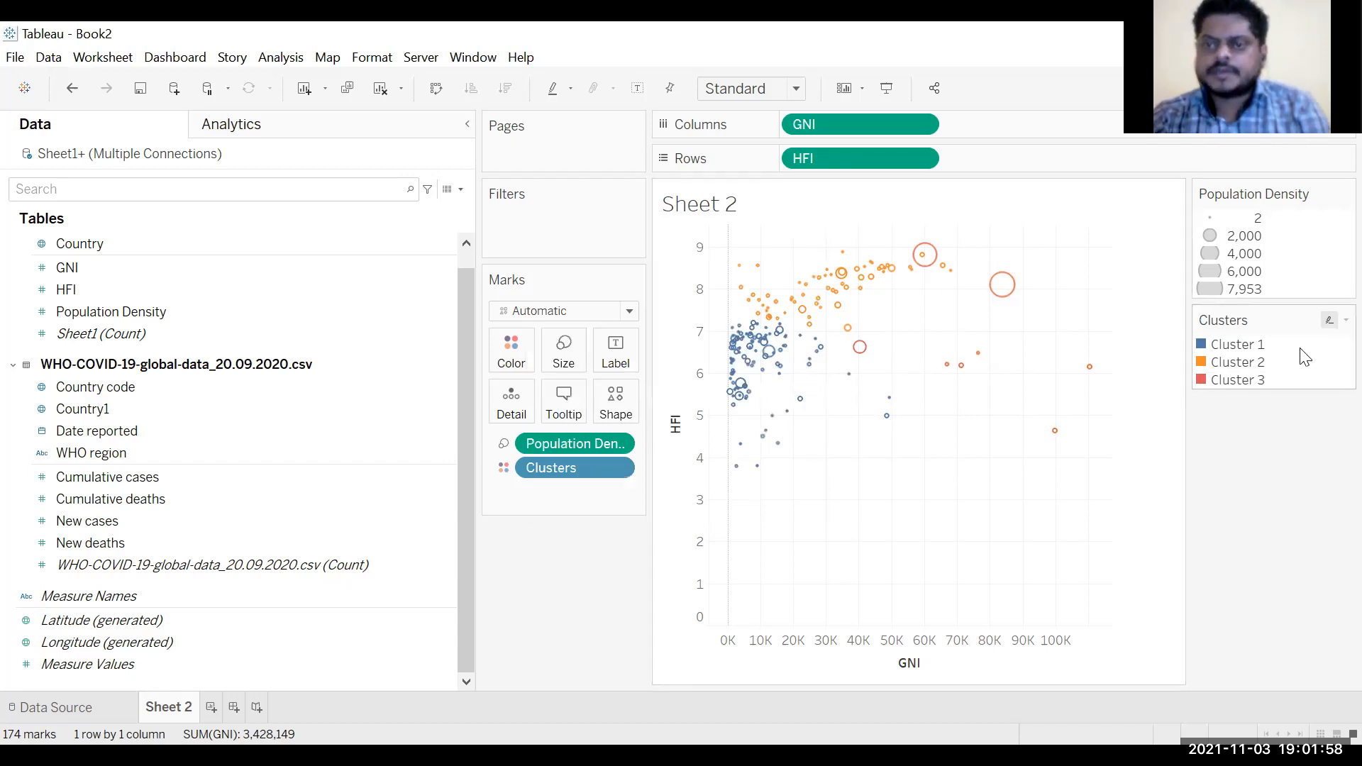
Remove Population Density from the variables of the scatter plot's clusters.
left_click(1332, 321)
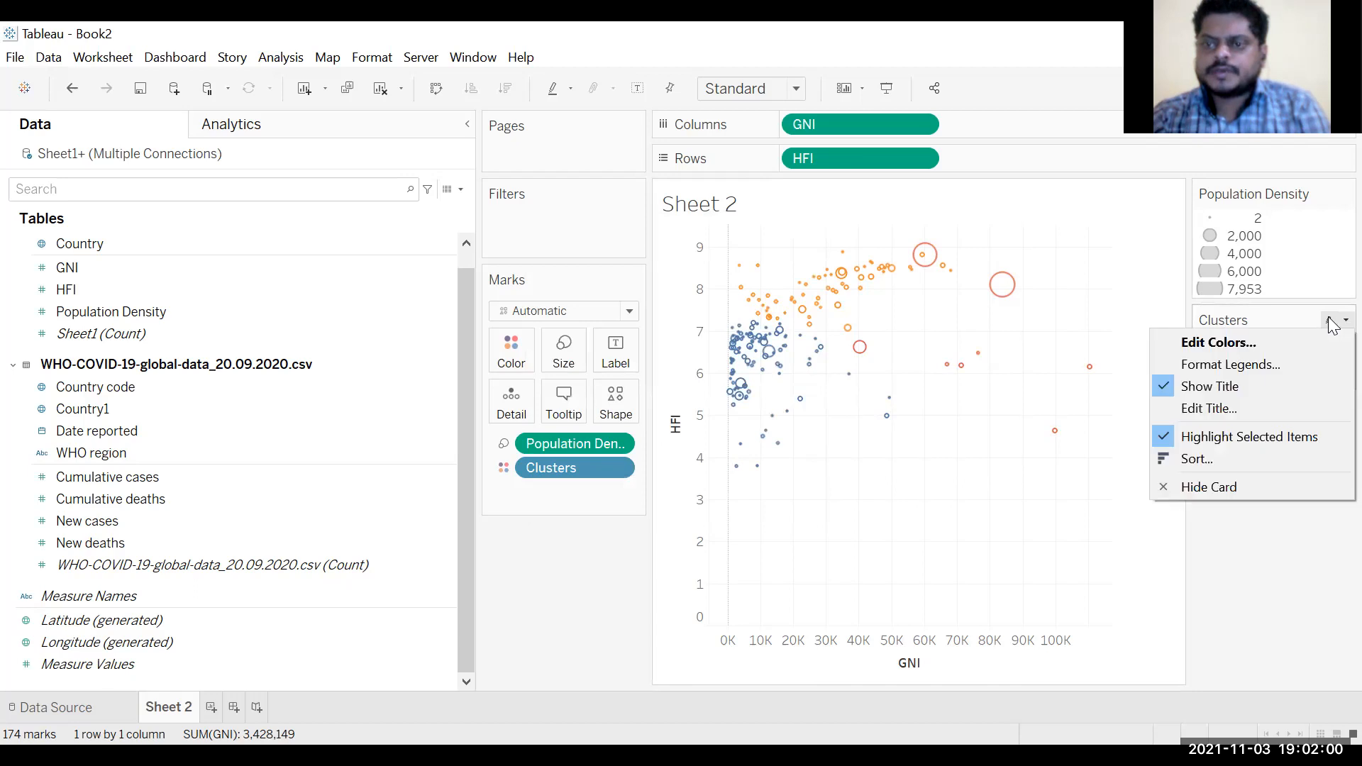
left_click(933, 305)
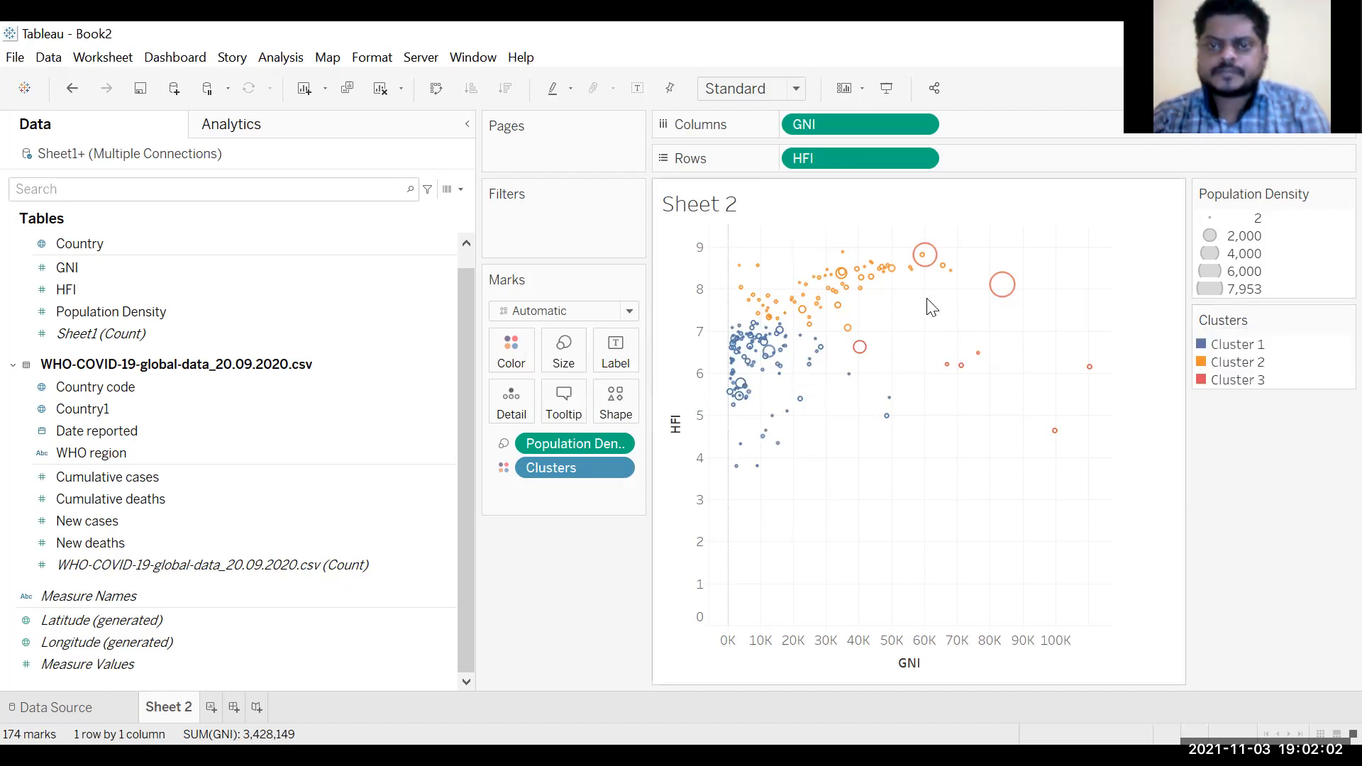
left_click(612, 468)
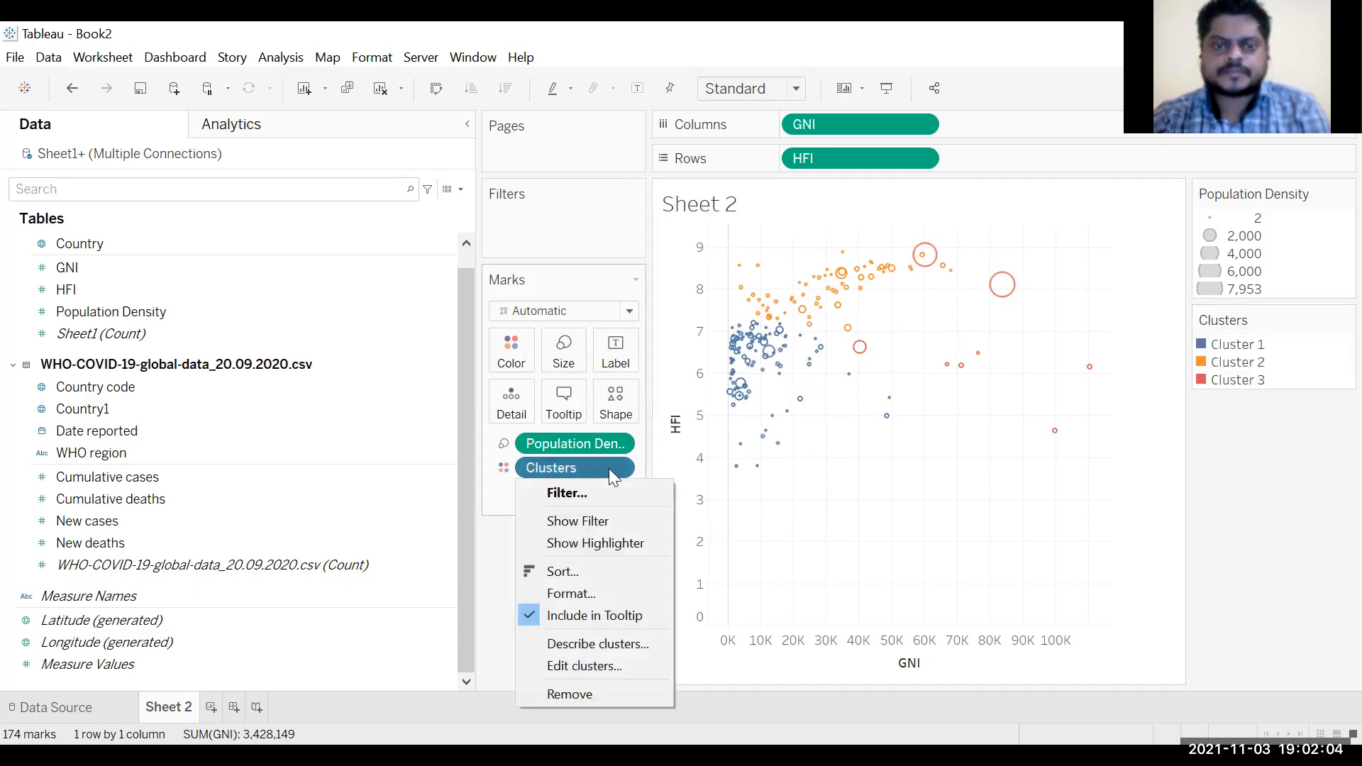
left_click(614, 665)
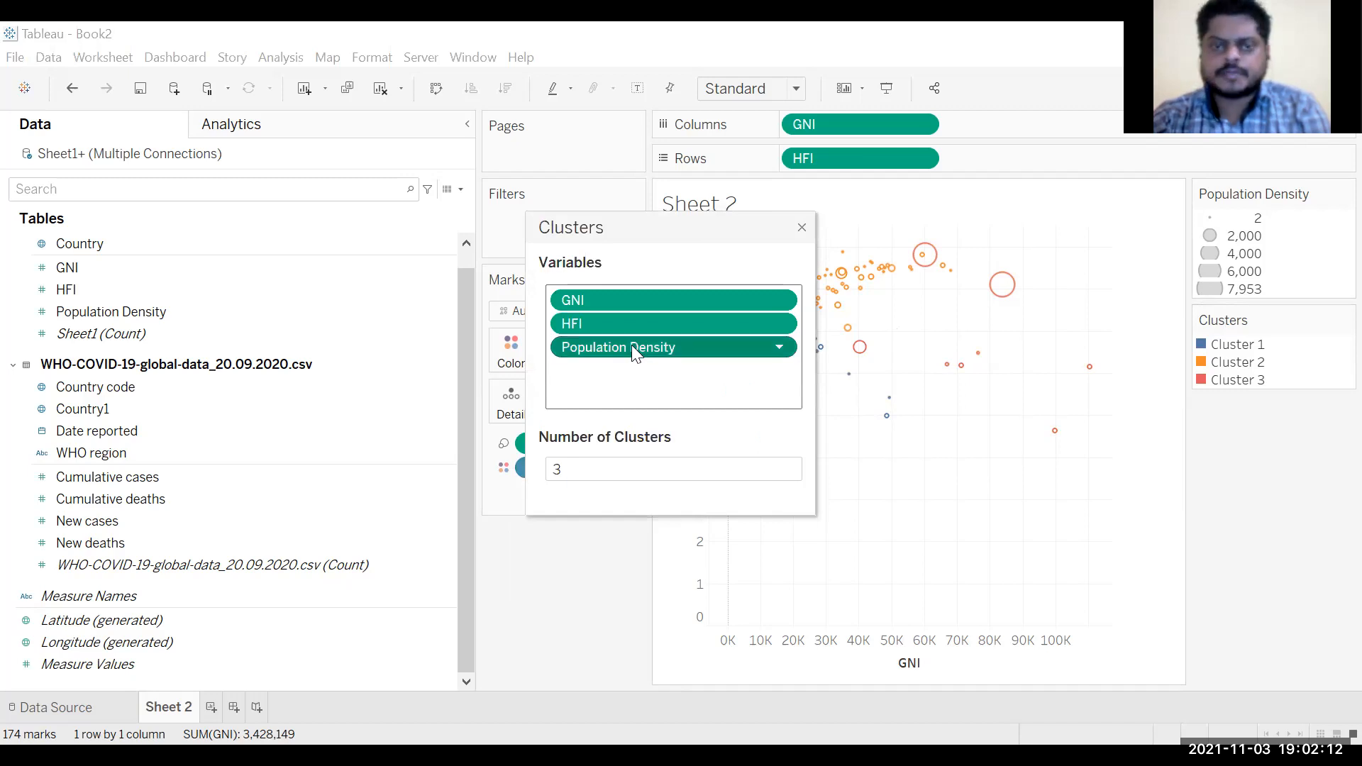
left_click_drag(522, 603, 522, 603)
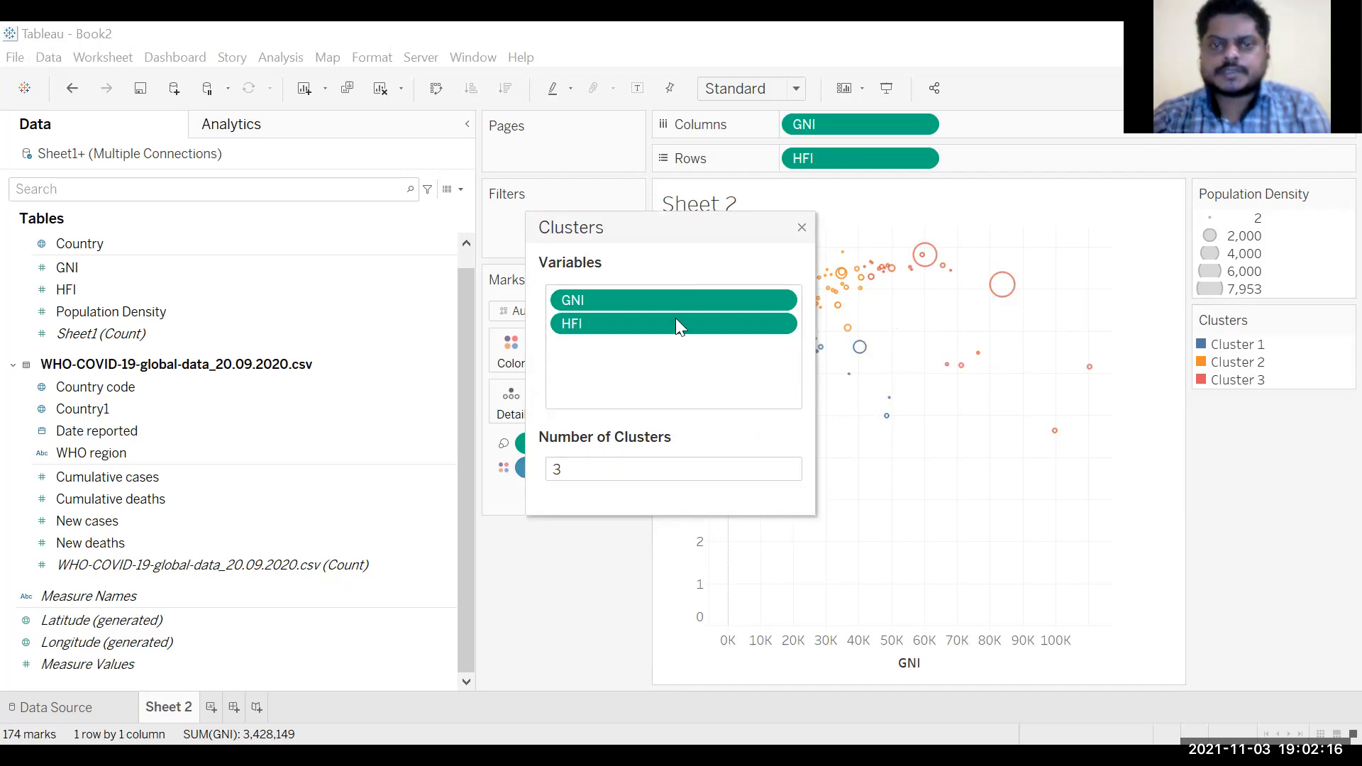
left_click(576, 471)
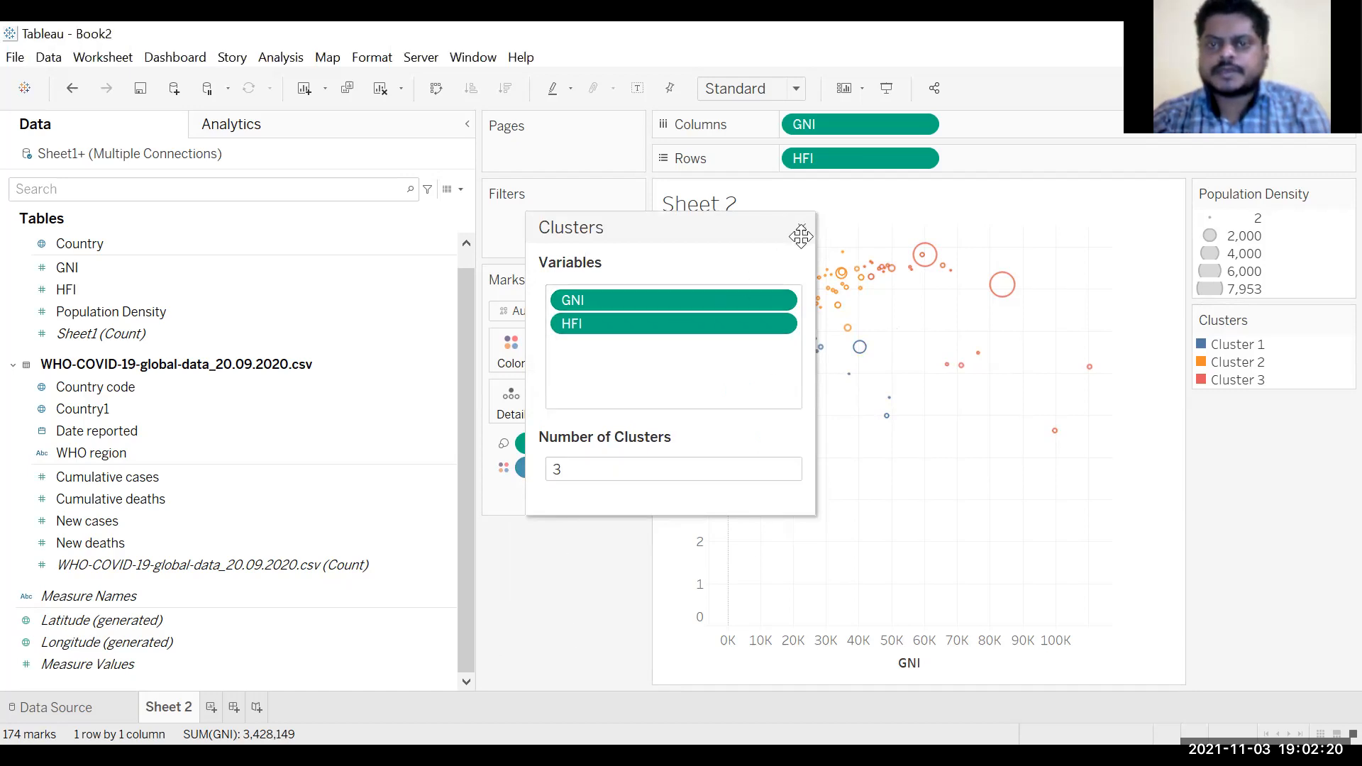
left_click(982, 664)
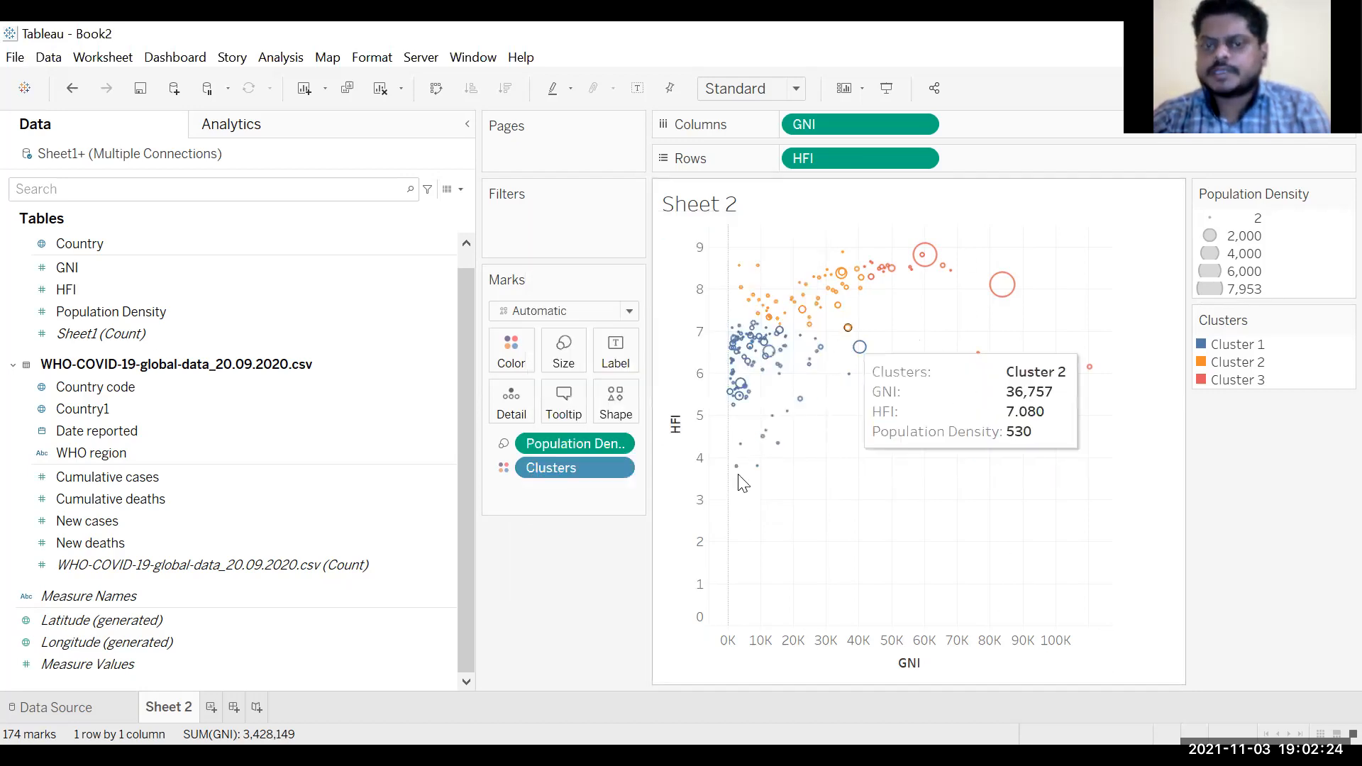
Add Population Density back to the variables of the scatter plot's clusters.
left_click(607, 465)
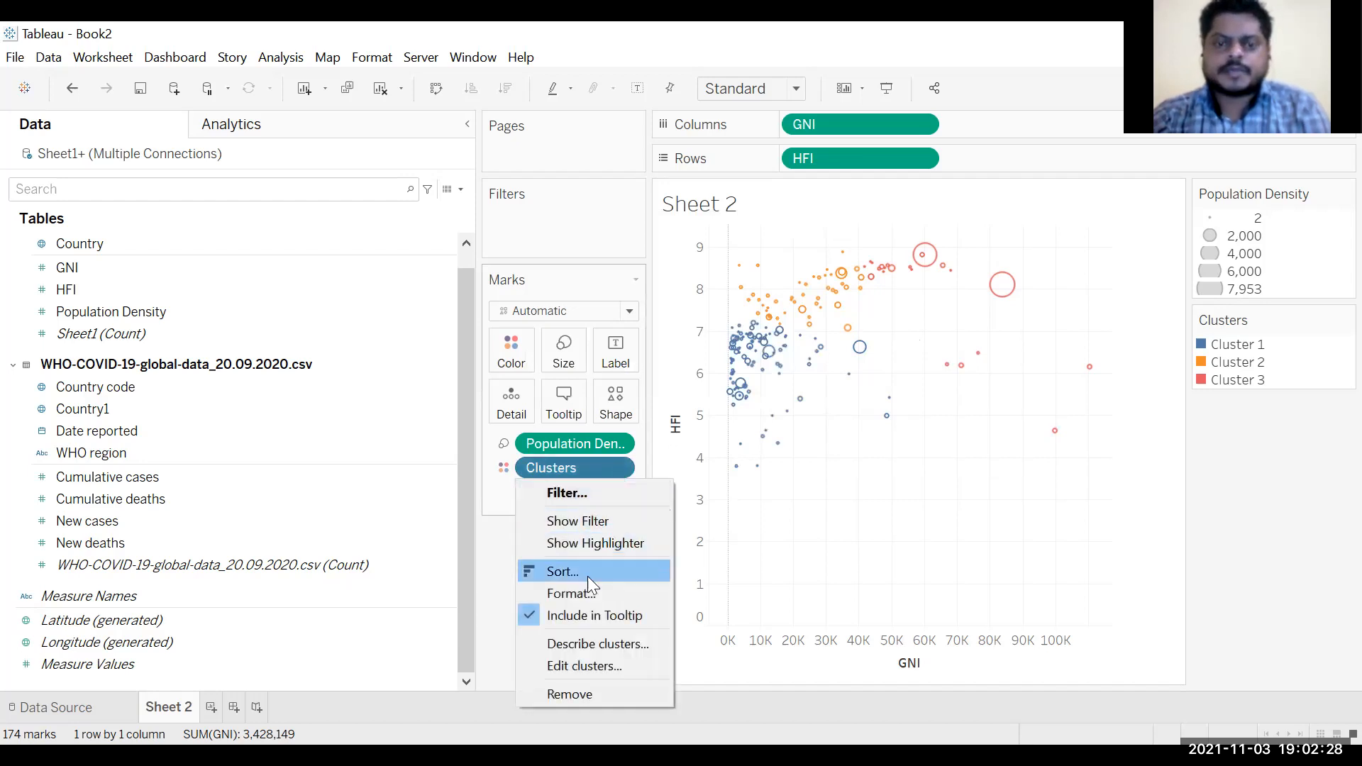
left_click(597, 662)
left_click(426, 462)
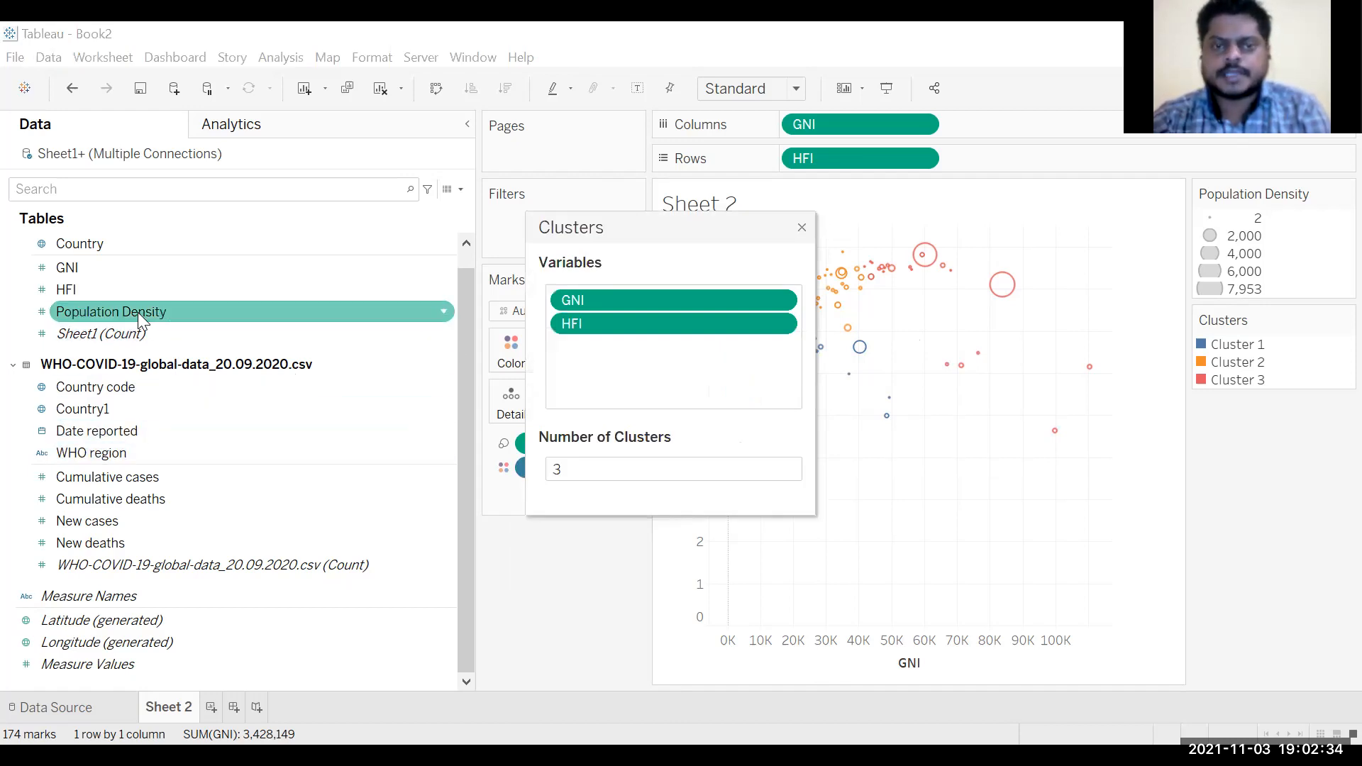
left_click_drag(556, 350, 648, 352)
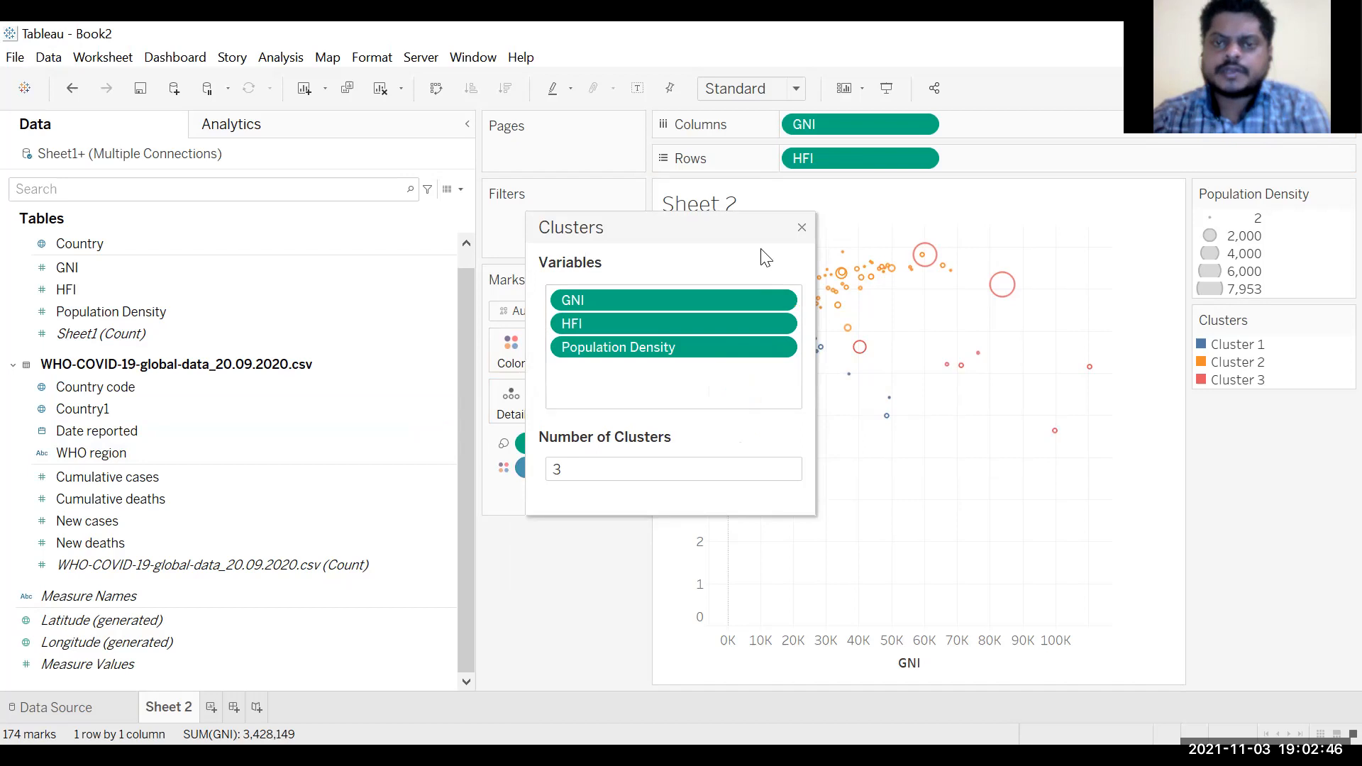
left_click(802, 232)
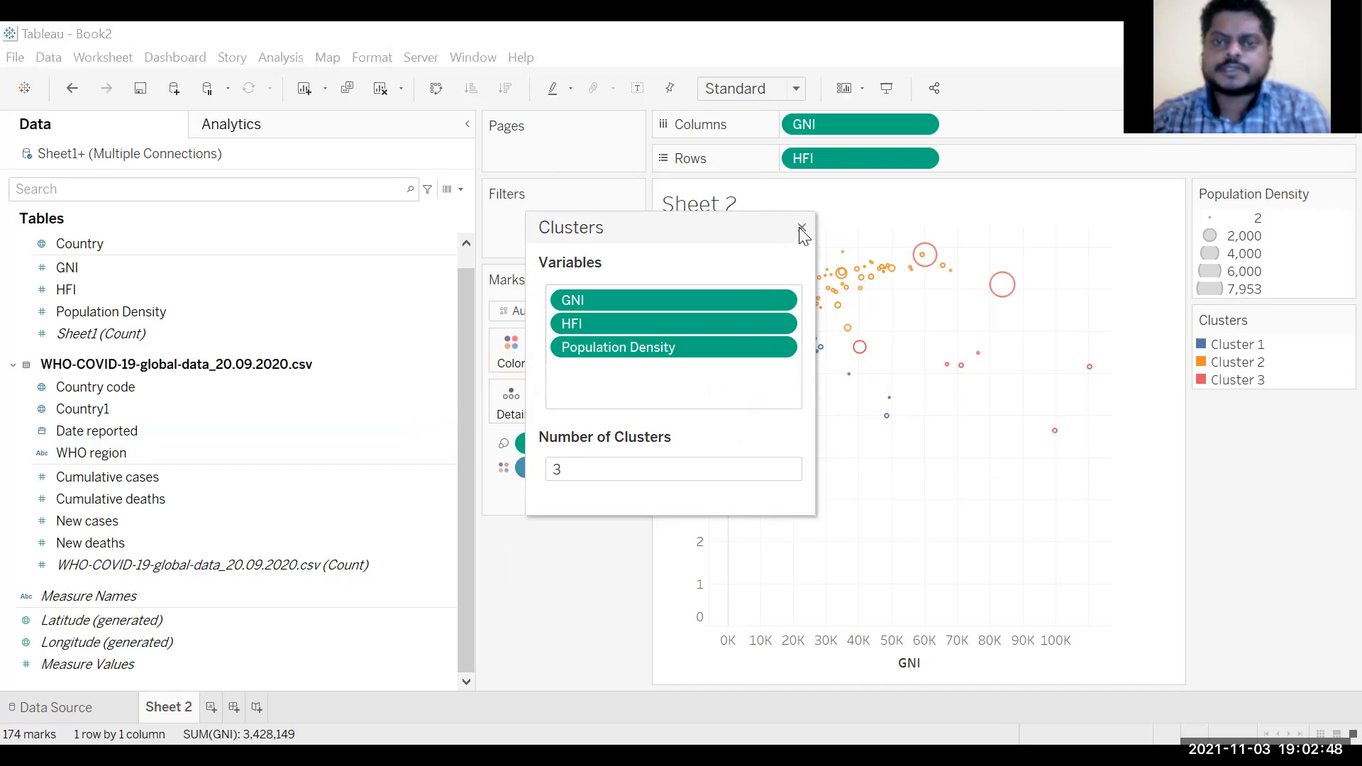
left_click(803, 234)
Examine the clusters' description, including the analysis of variance, summary diagnostics and cluster centers.
right_click(591, 464)
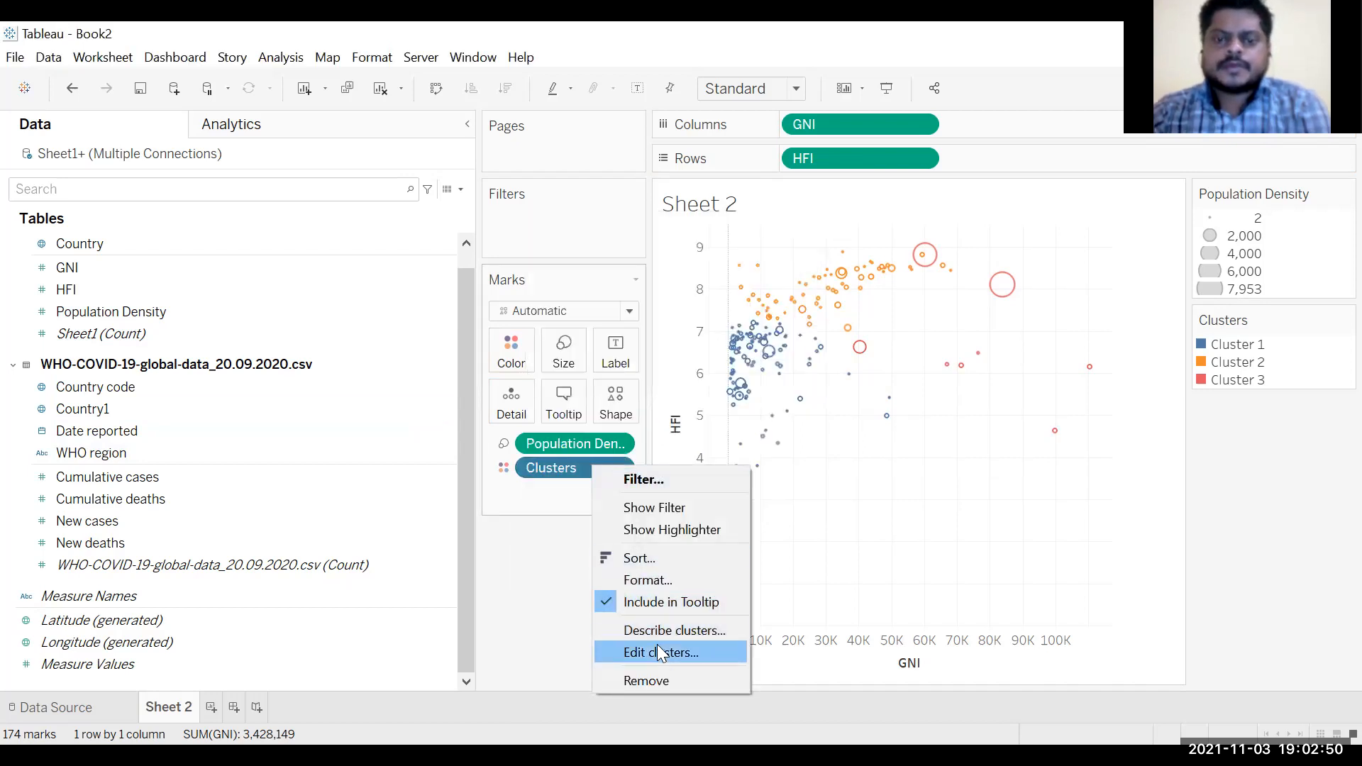
left_click(667, 627)
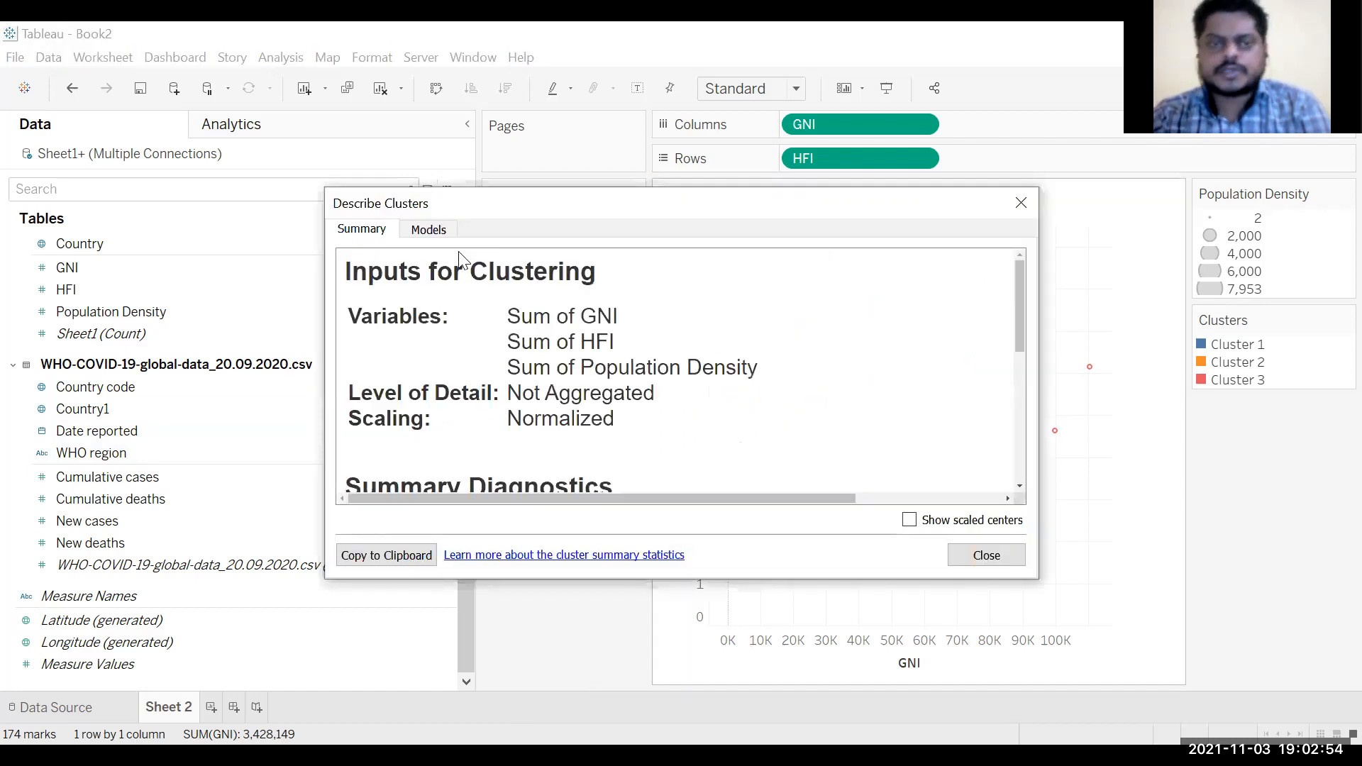
left_click(439, 229)
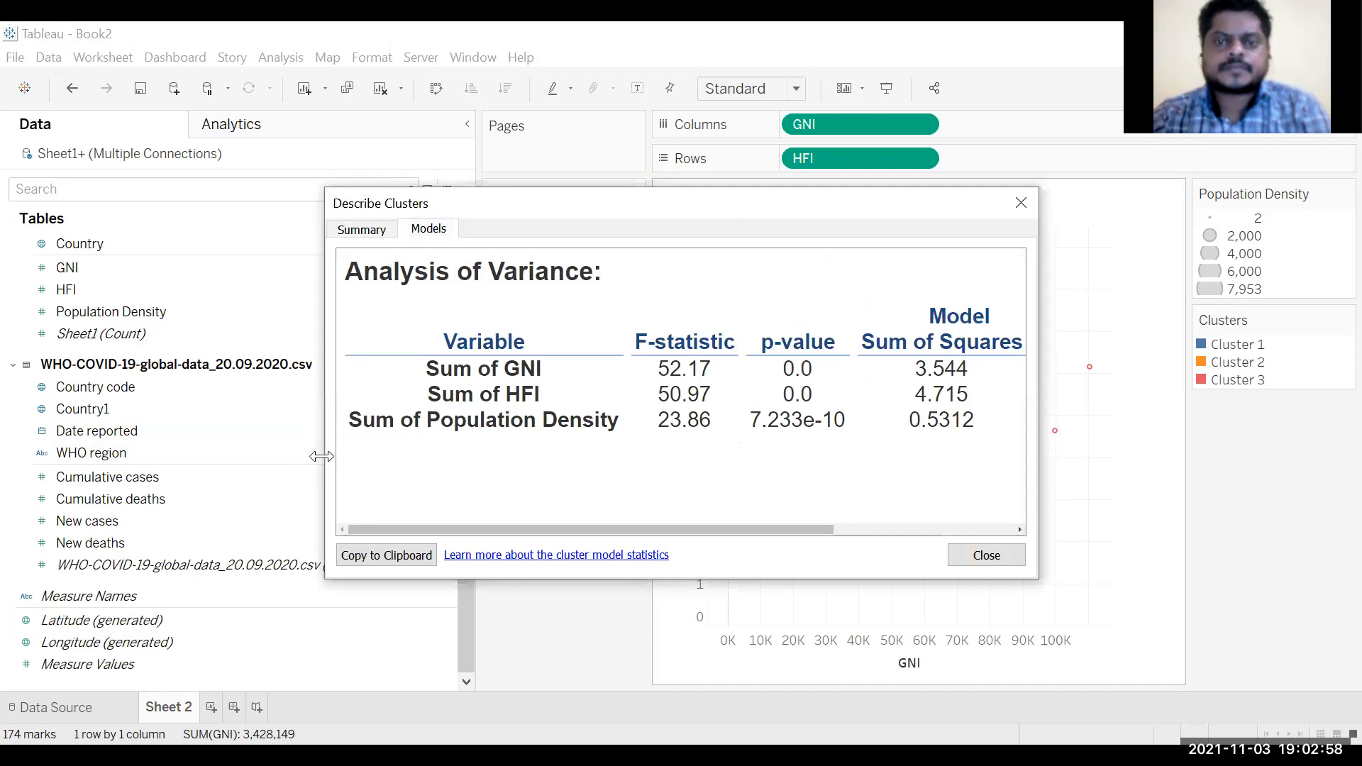
left_click_drag(321, 456, 35, 457)
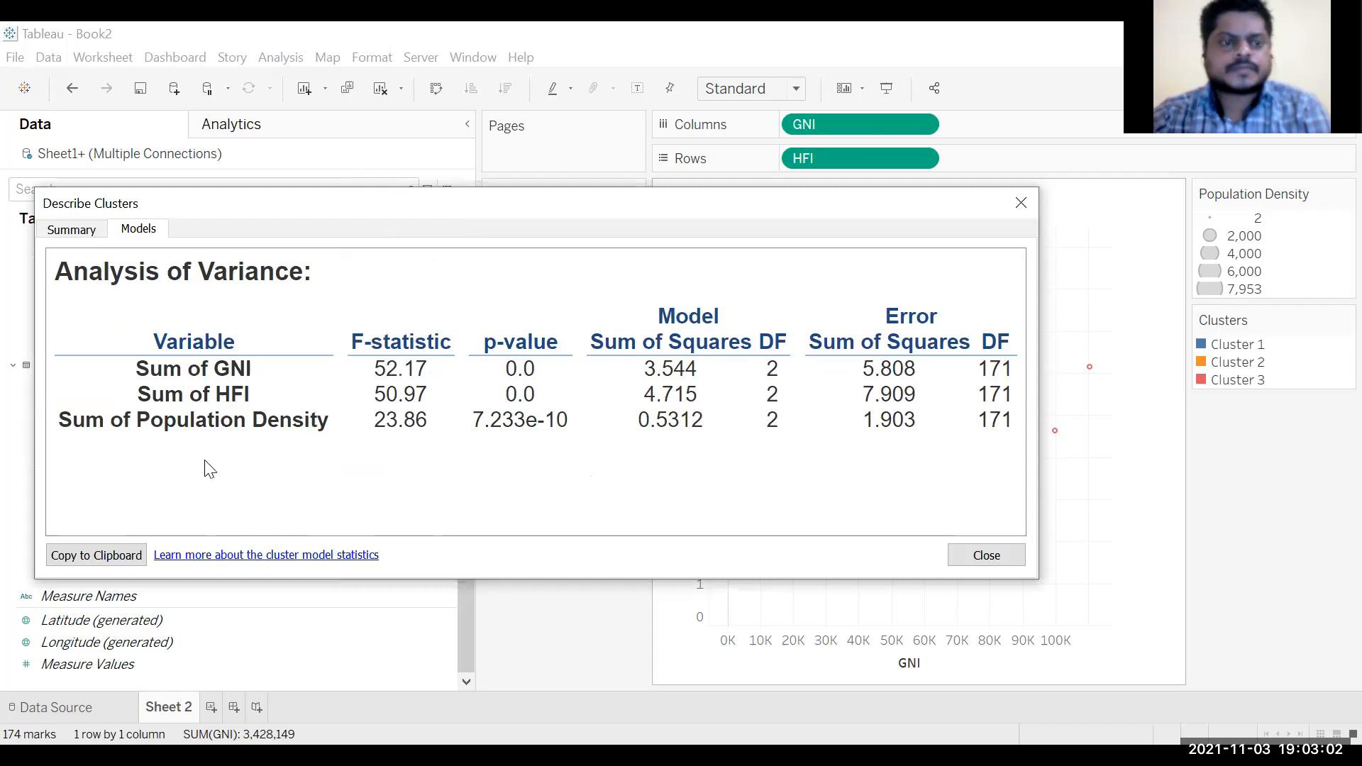
left_click(81, 232)
scroll(456, 365, "down", 5)
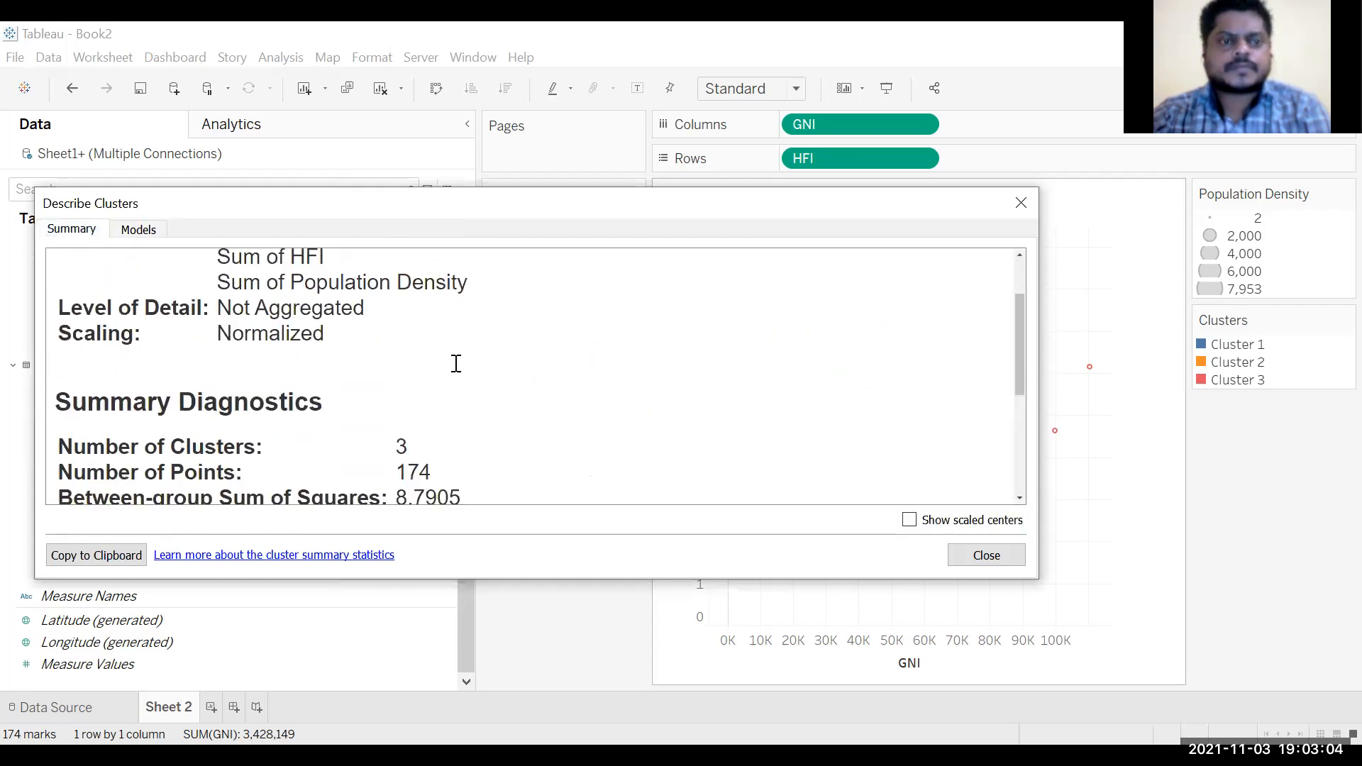
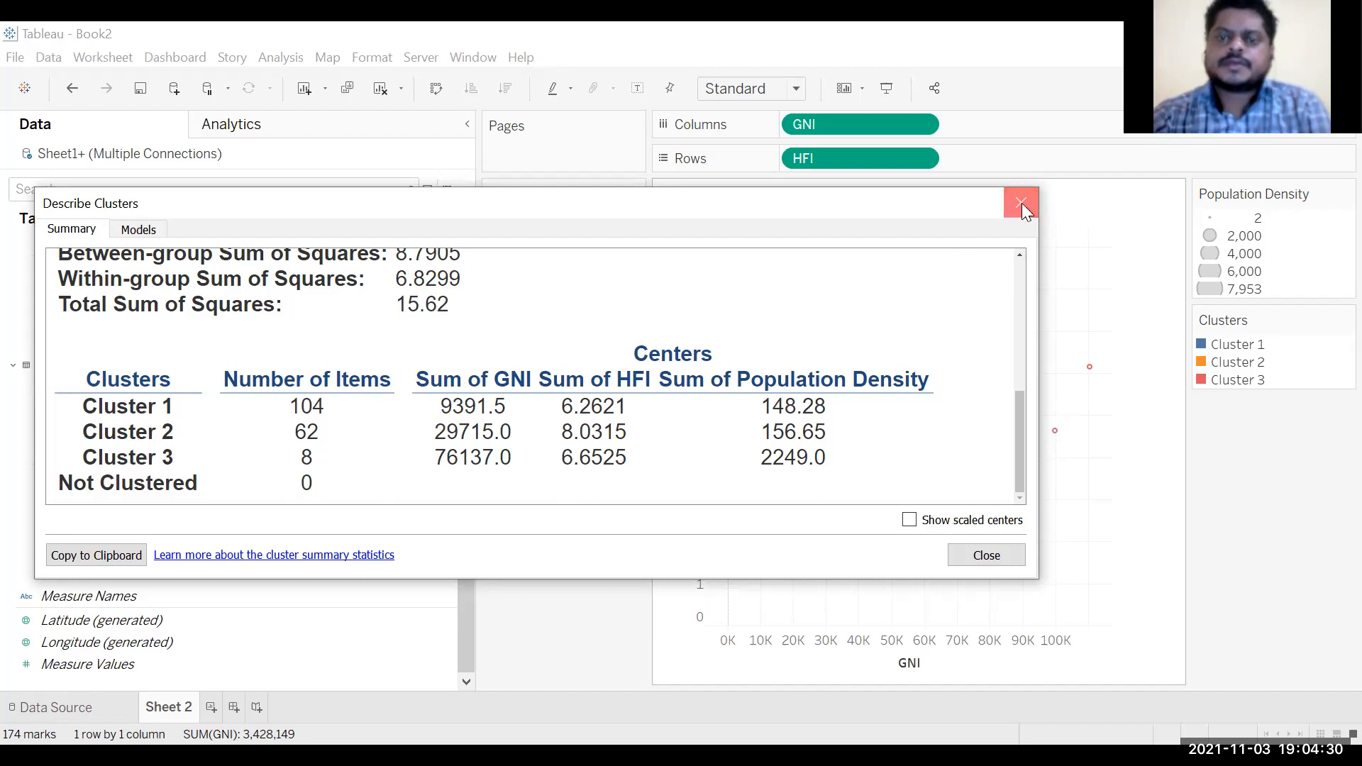
left_click(1021, 203)
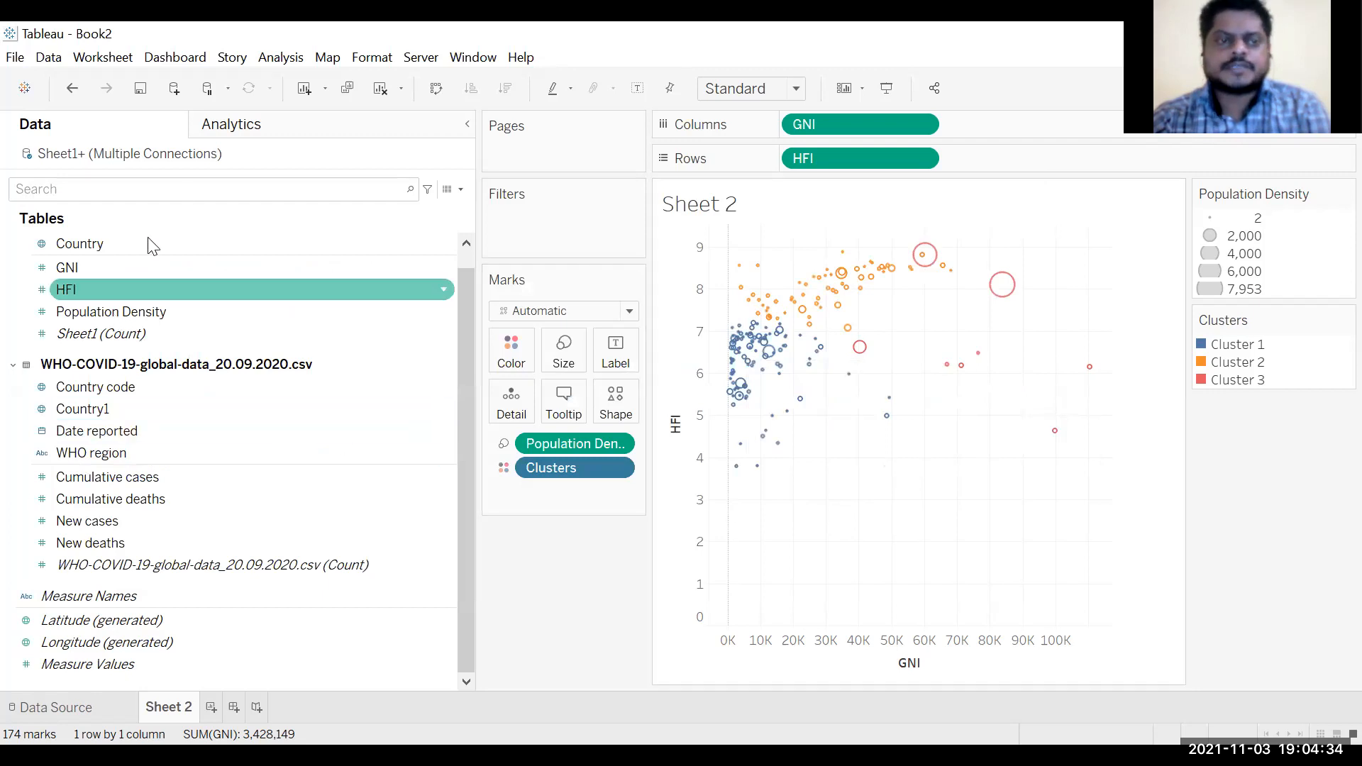
left_click(234, 129)
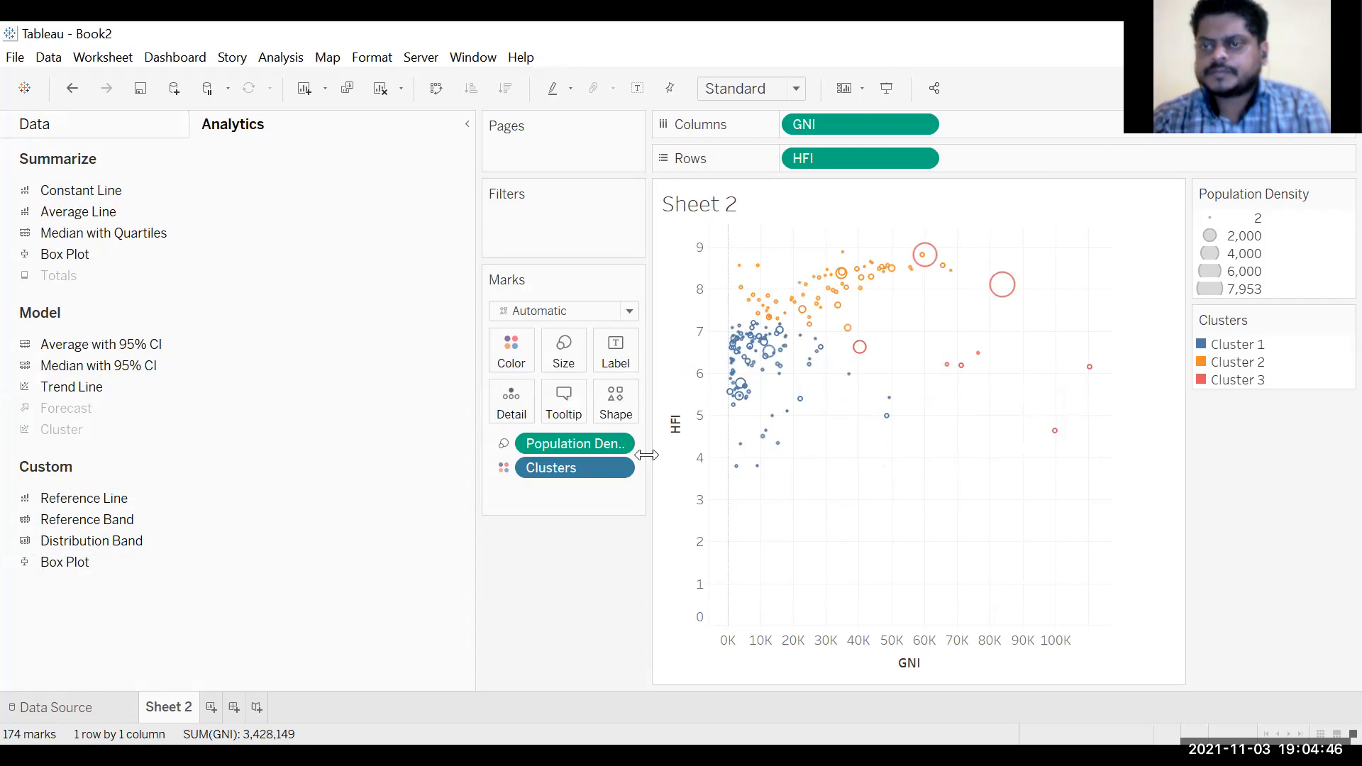
right_click(609, 473)
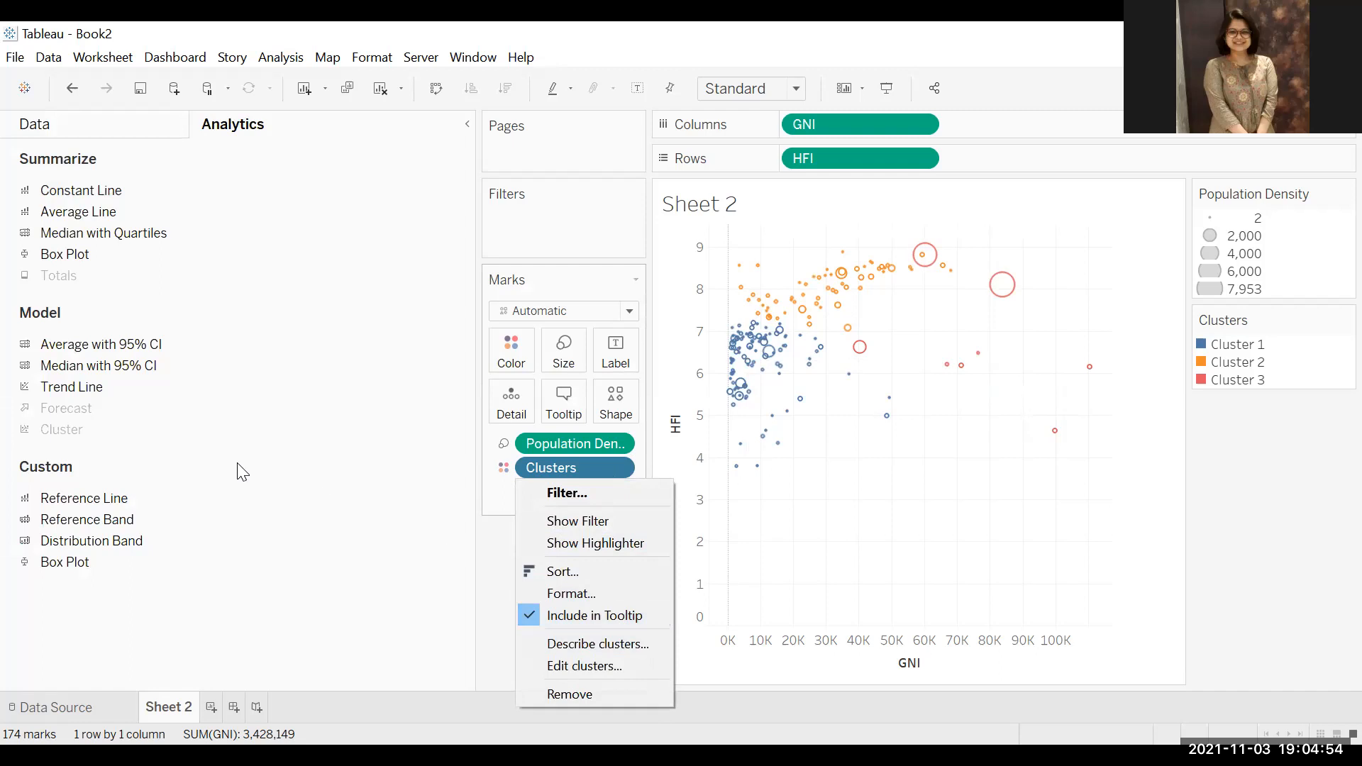
left_click(544, 471)
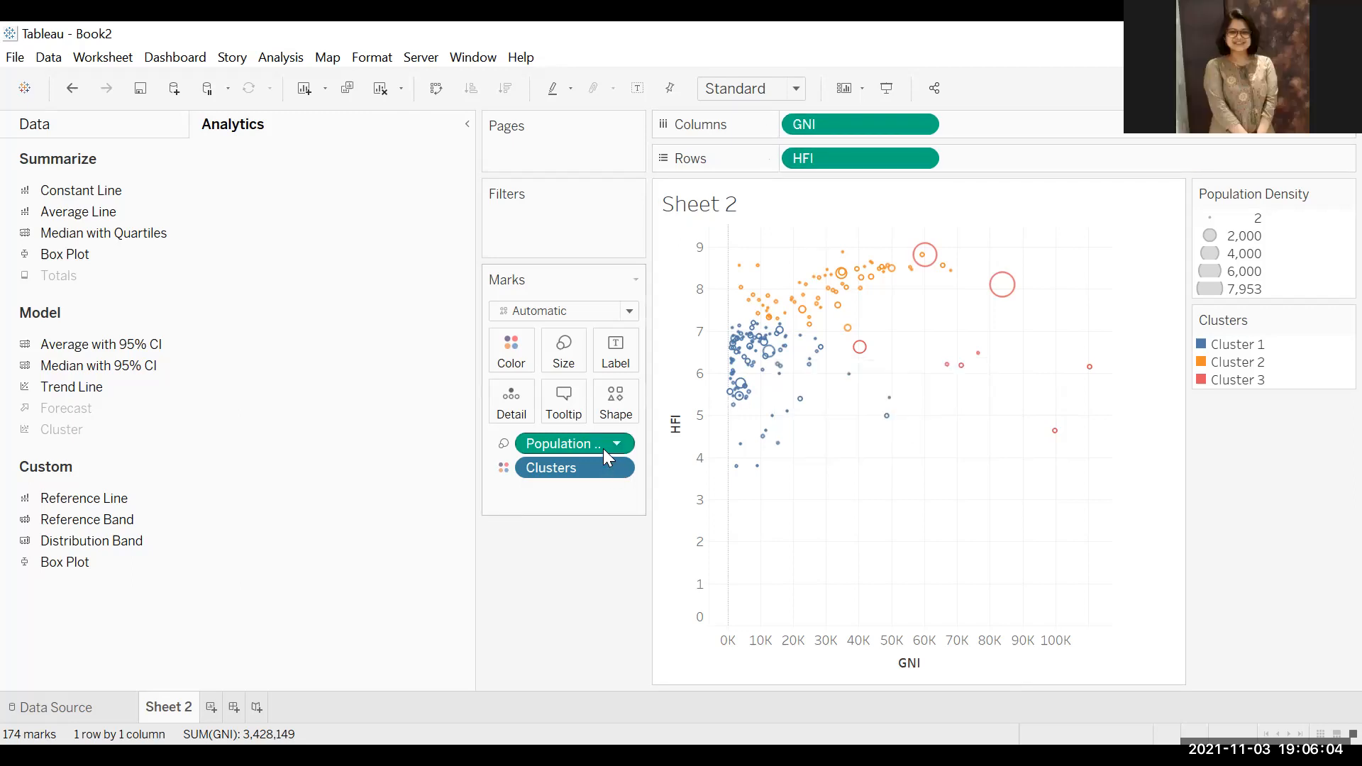
Examine the aggregation and the discrete or continuous options of the GNI and HFI fields on the shelves.
right_click(930, 128)
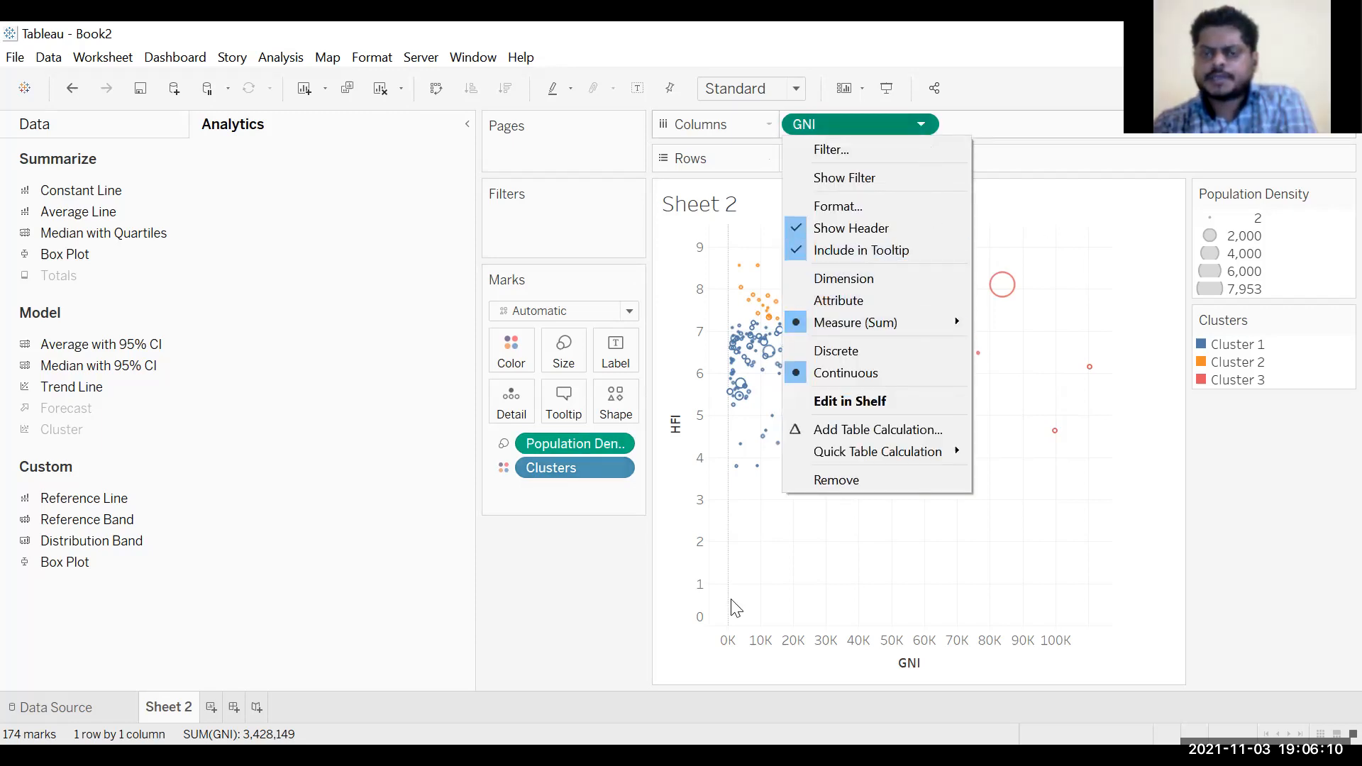
left_click(793, 448)
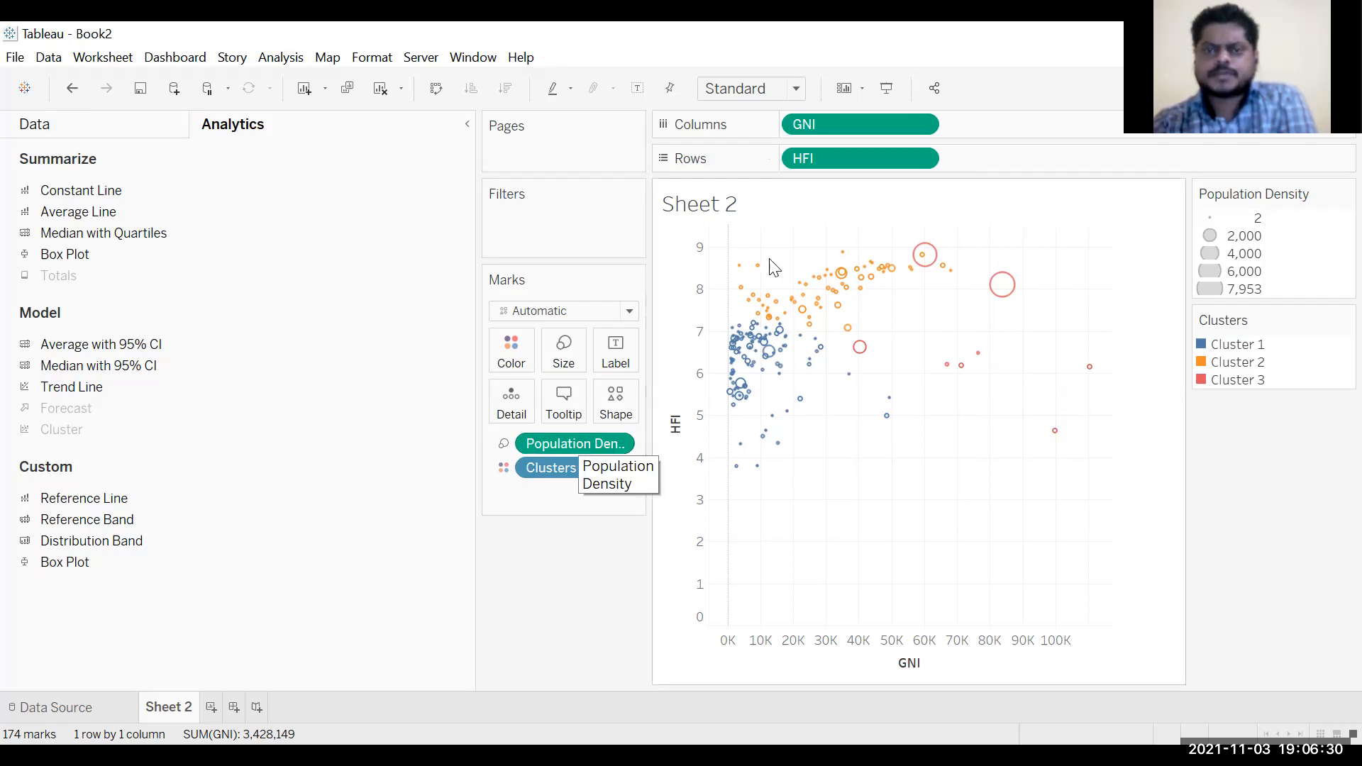
left_click(920, 124)
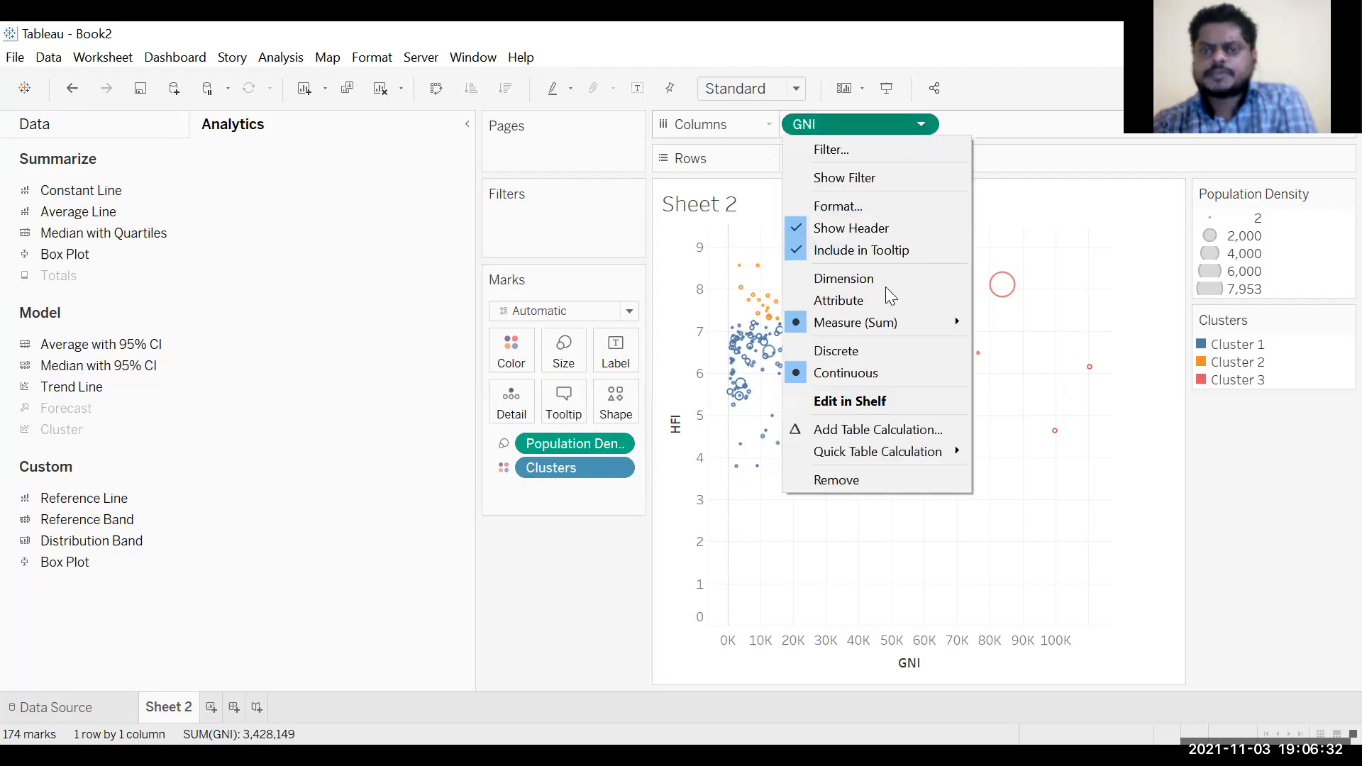
mouse_move(867, 330)
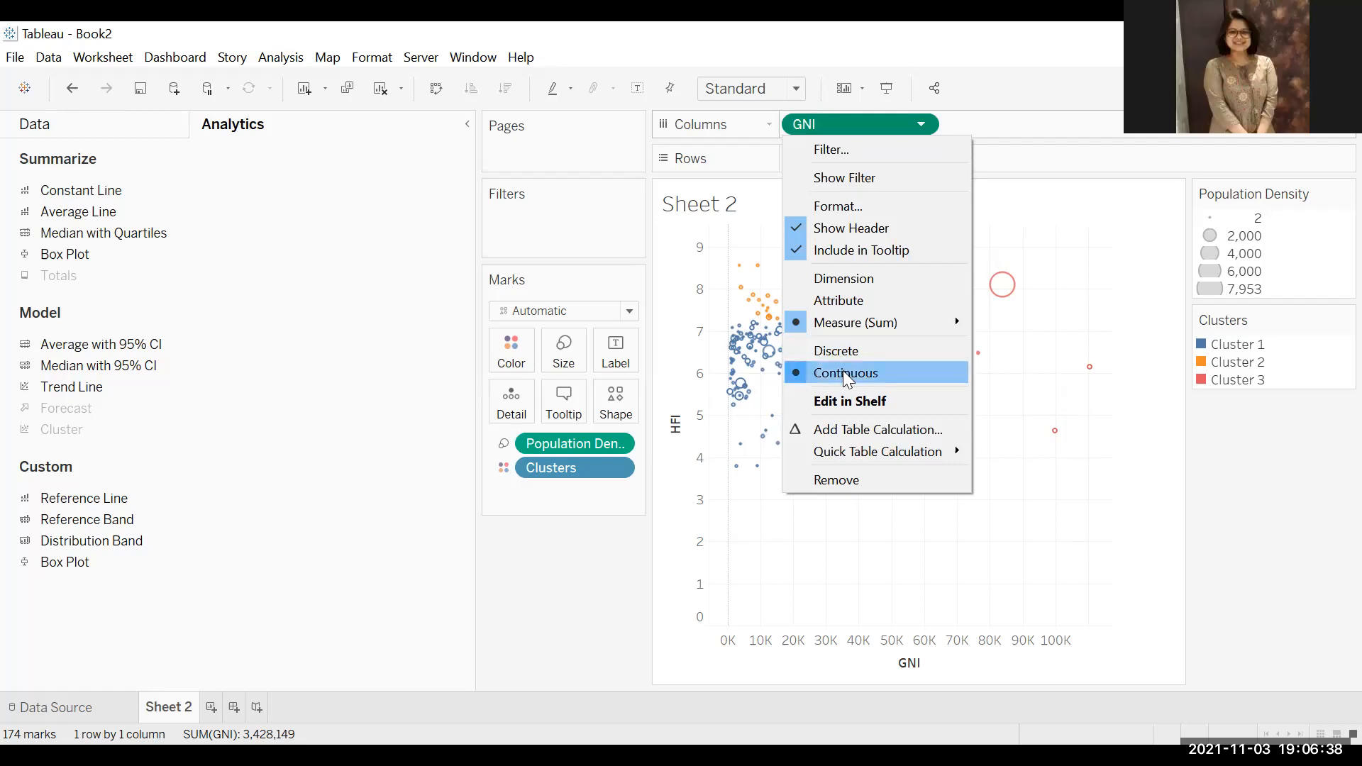
mouse_move(863, 325)
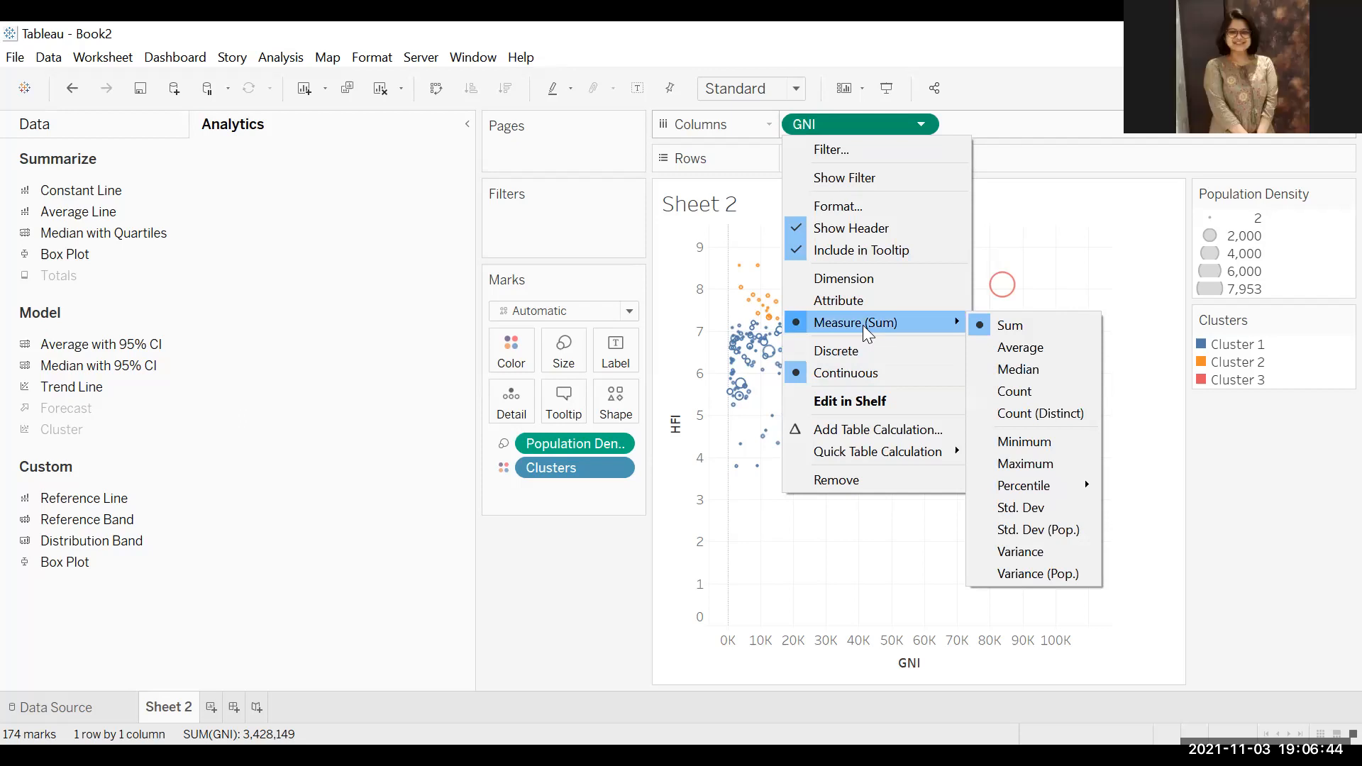
left_click(561, 580)
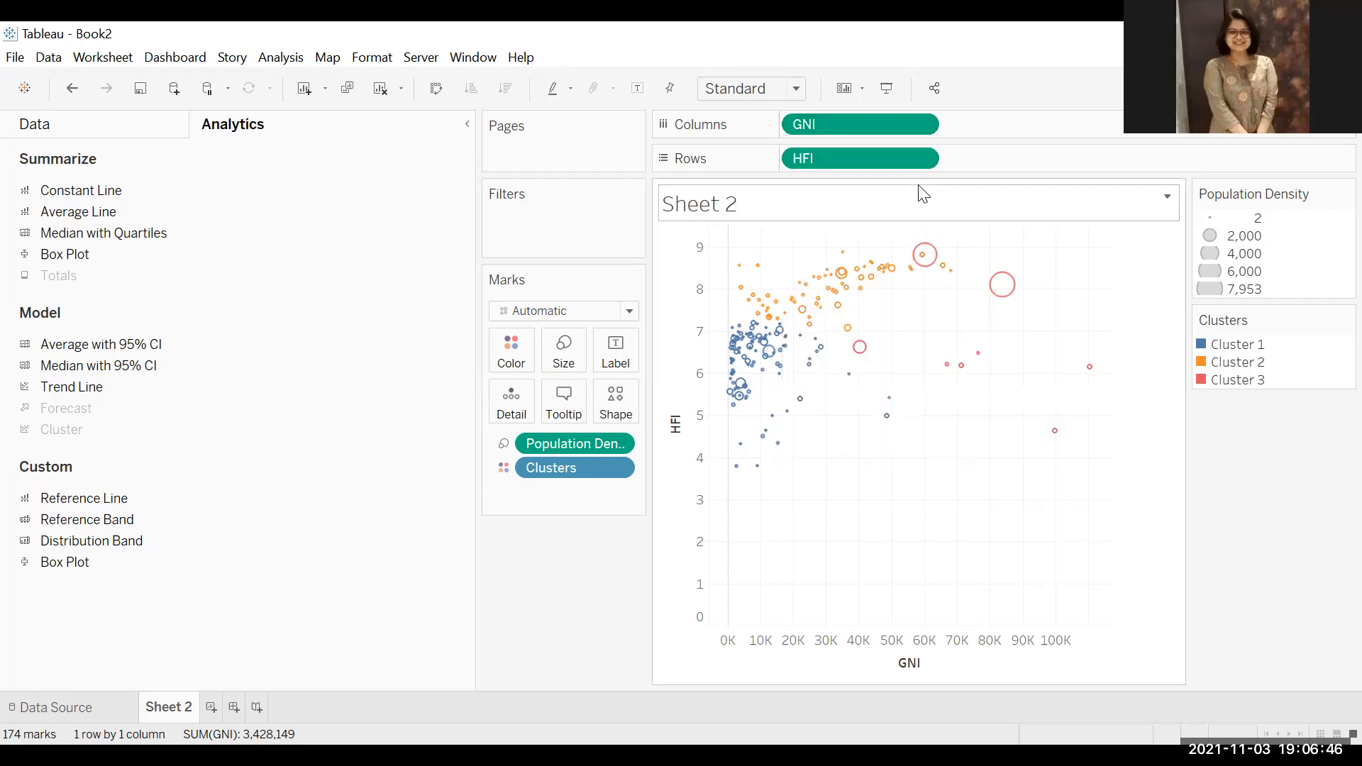
left_click(923, 159)
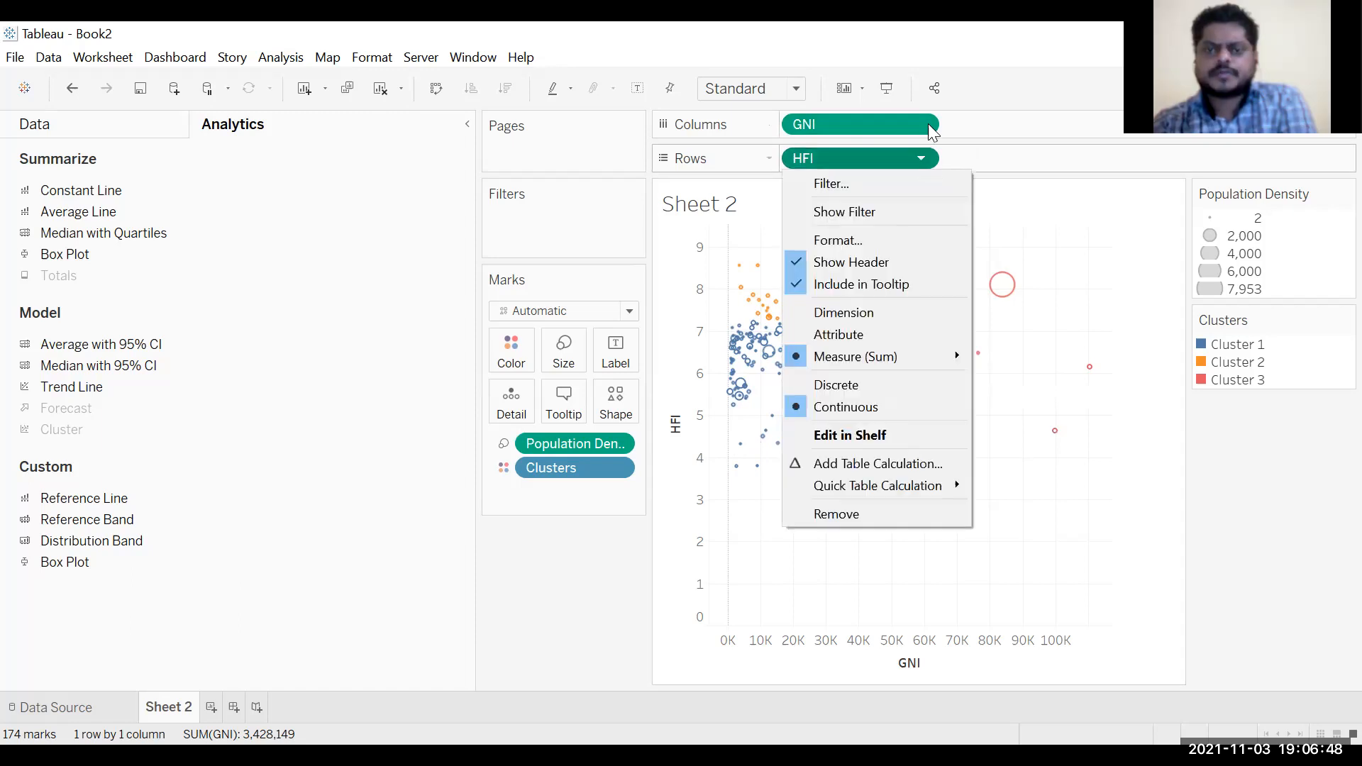
left_click(929, 127)
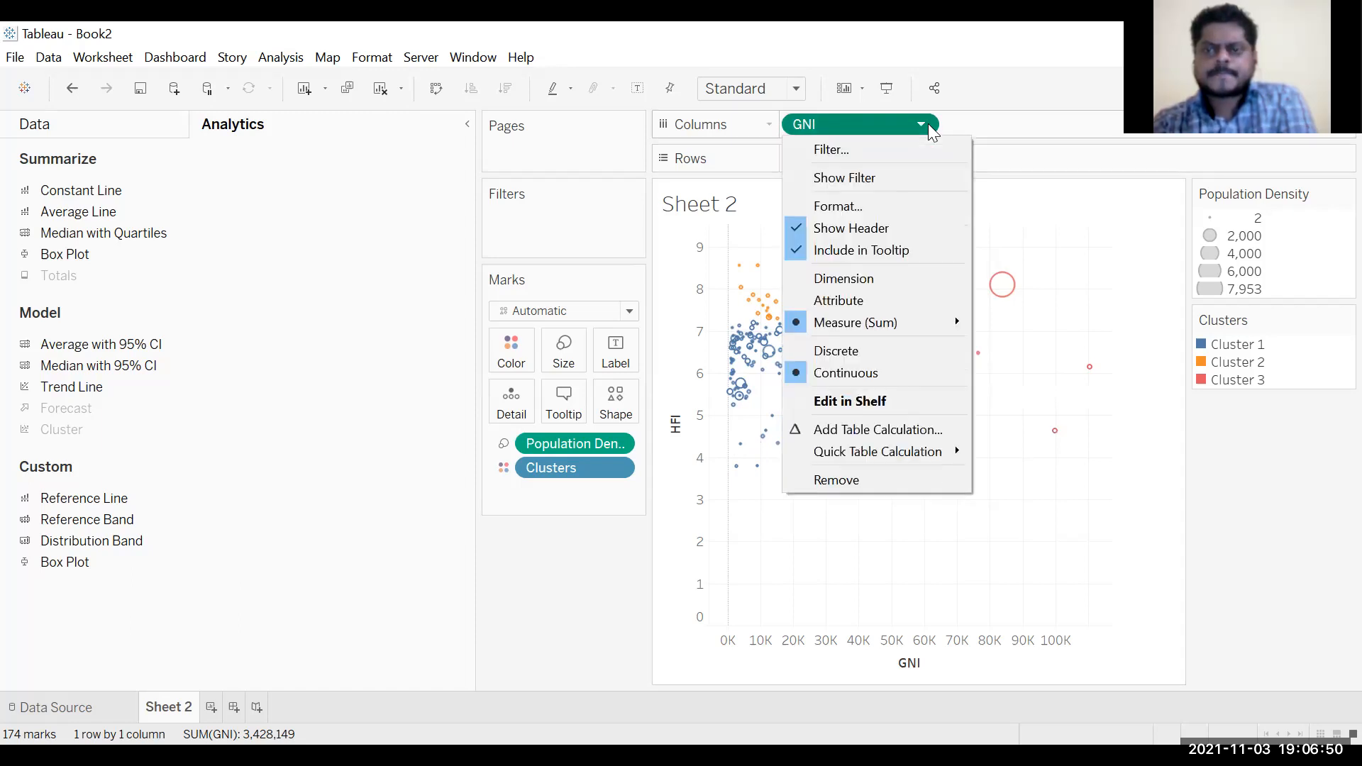
left_click(582, 584)
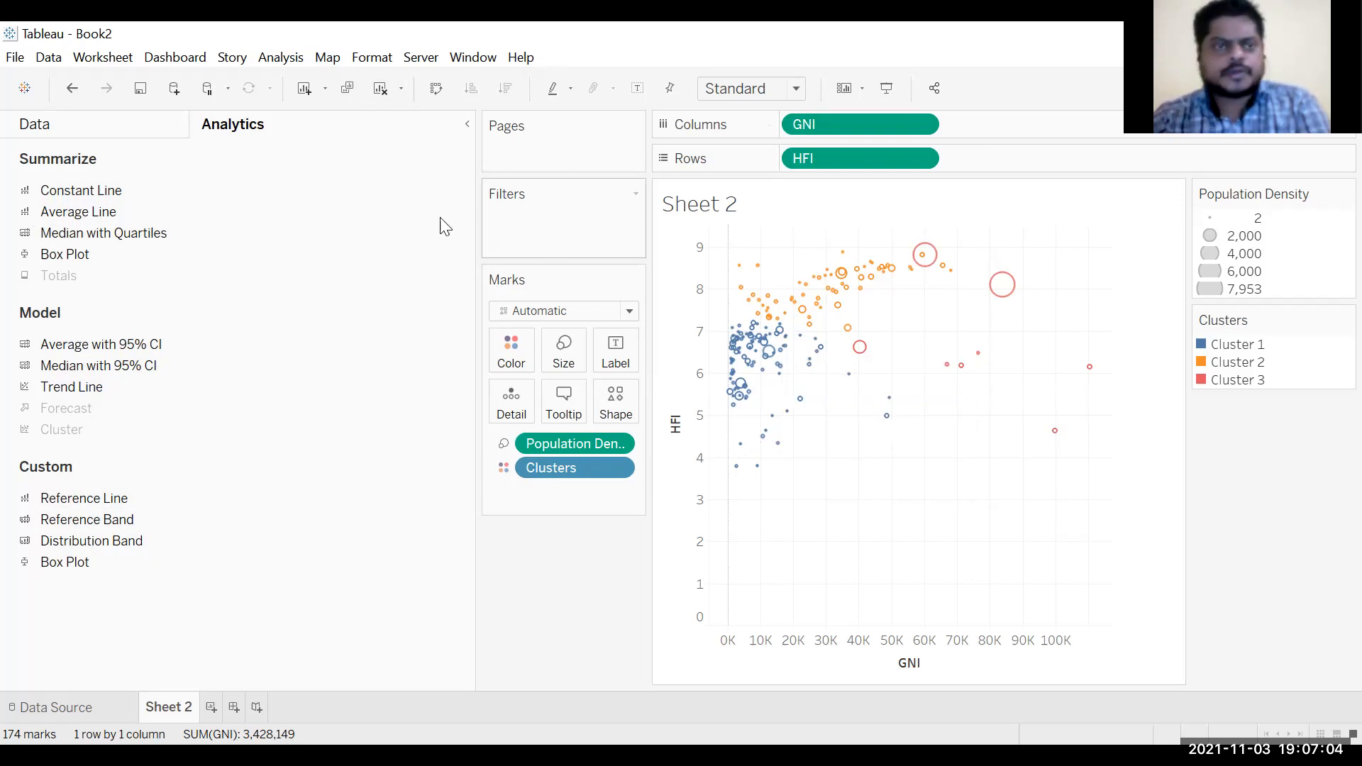
Create a new worksheet and place Date reported on the columns as a continuous day-level date.
left_click(137, 136)
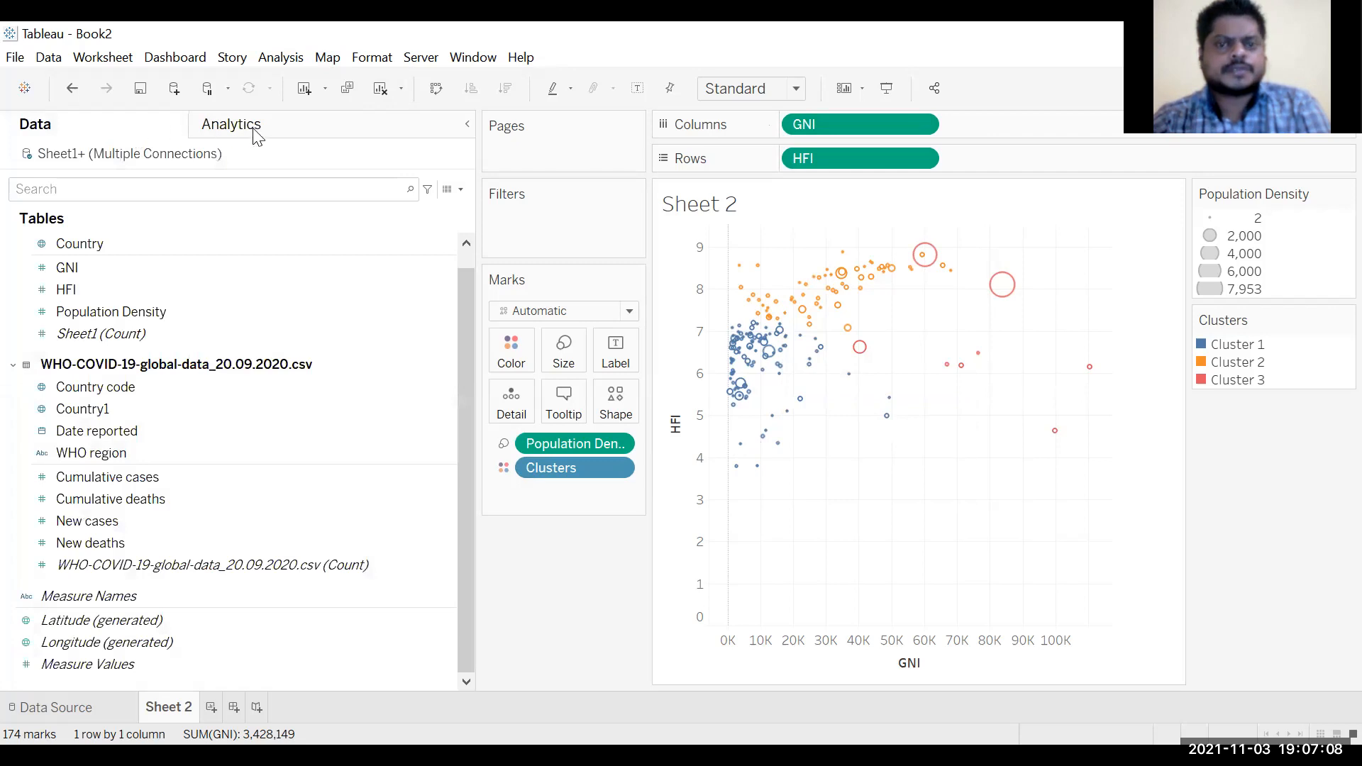
left_click(211, 707)
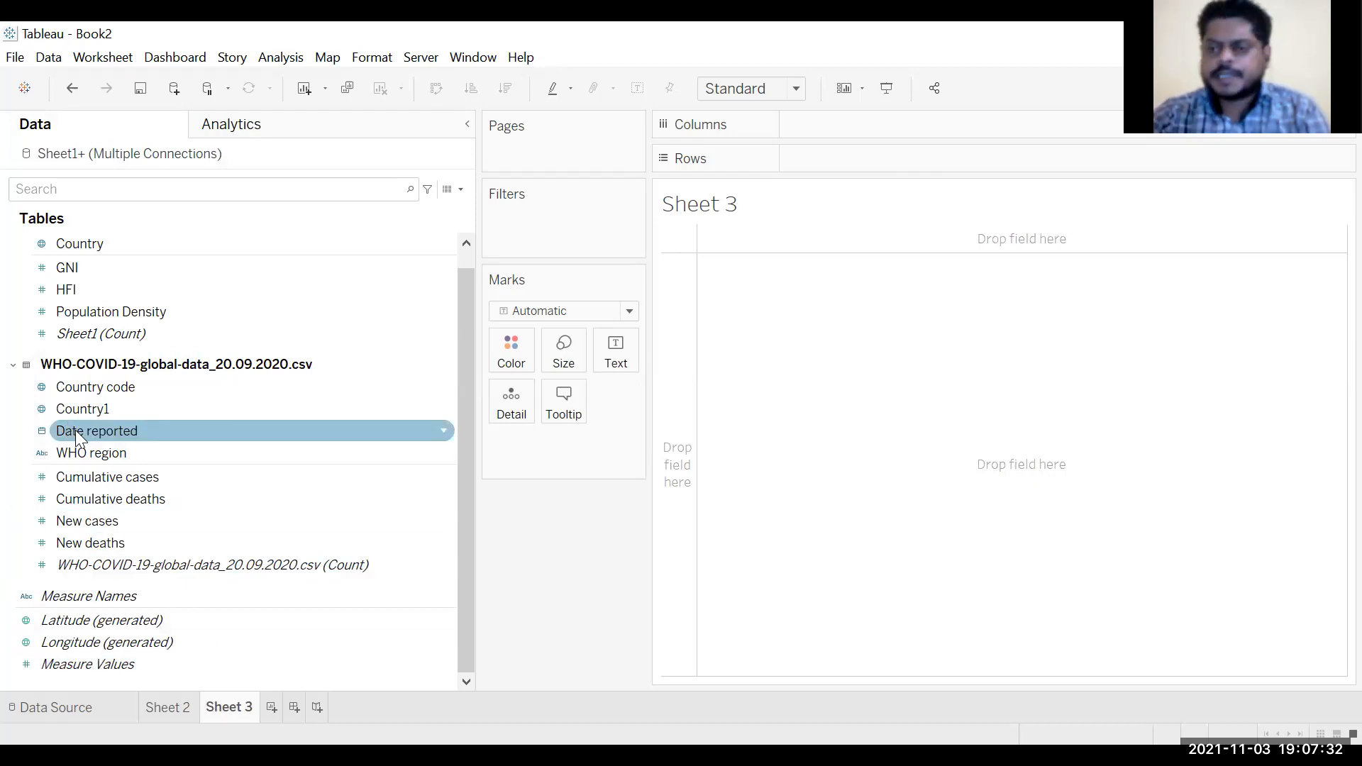
left_click_drag(75, 431, 769, 210)
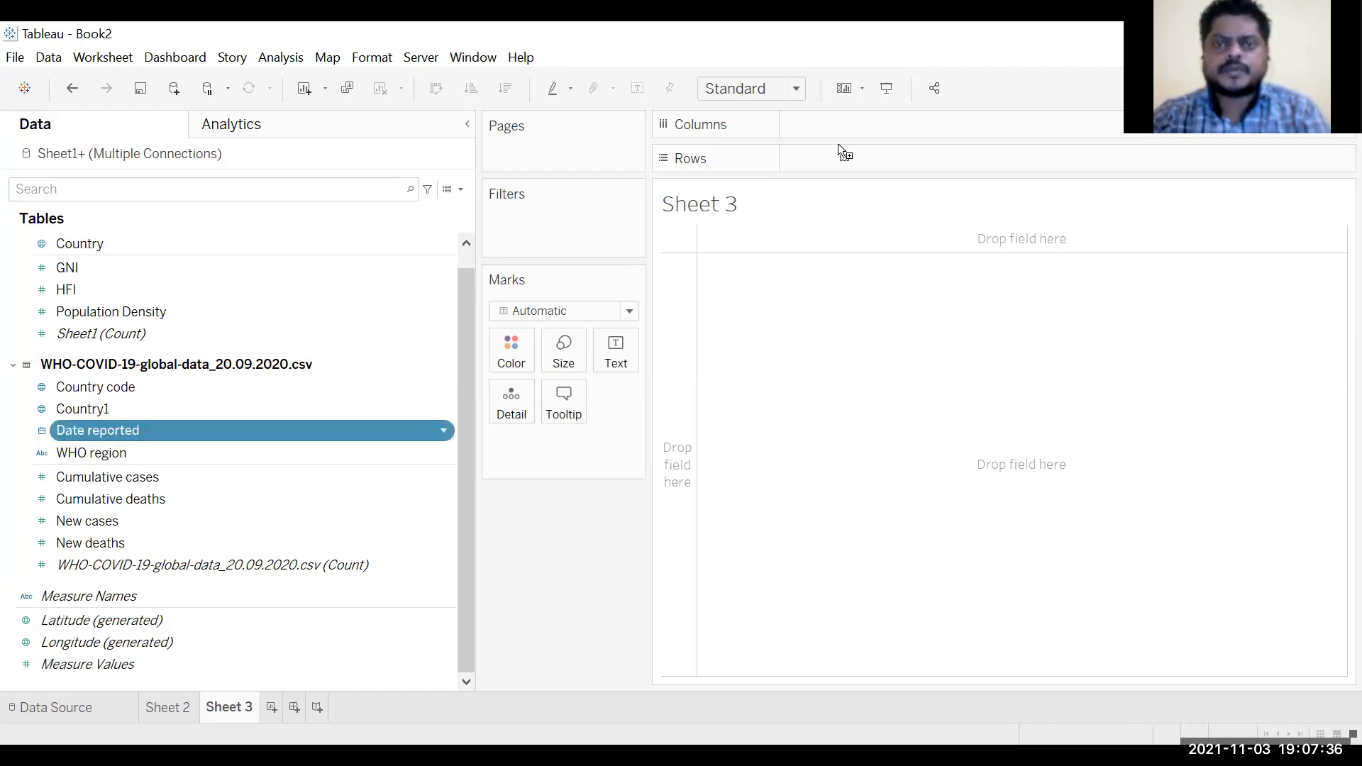
left_click_drag(846, 132, 847, 132)
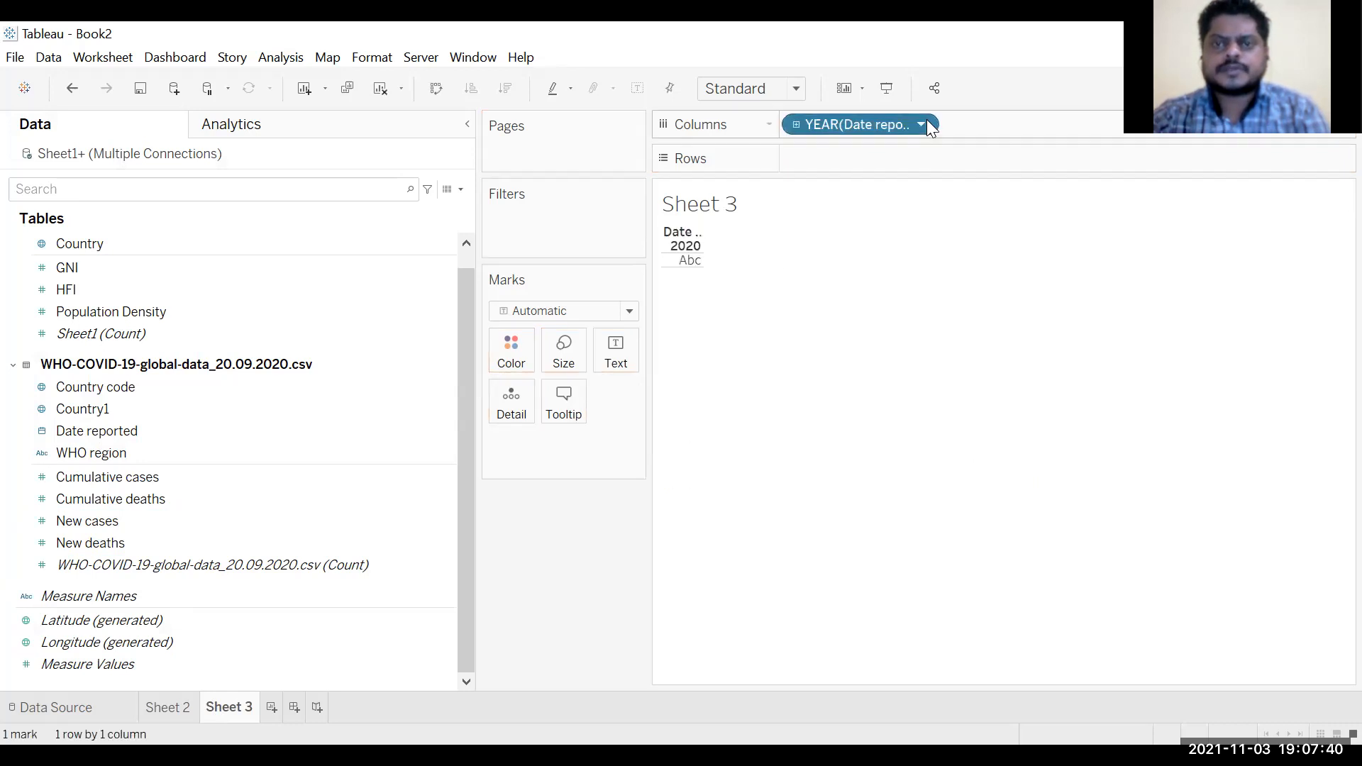
left_click(926, 123)
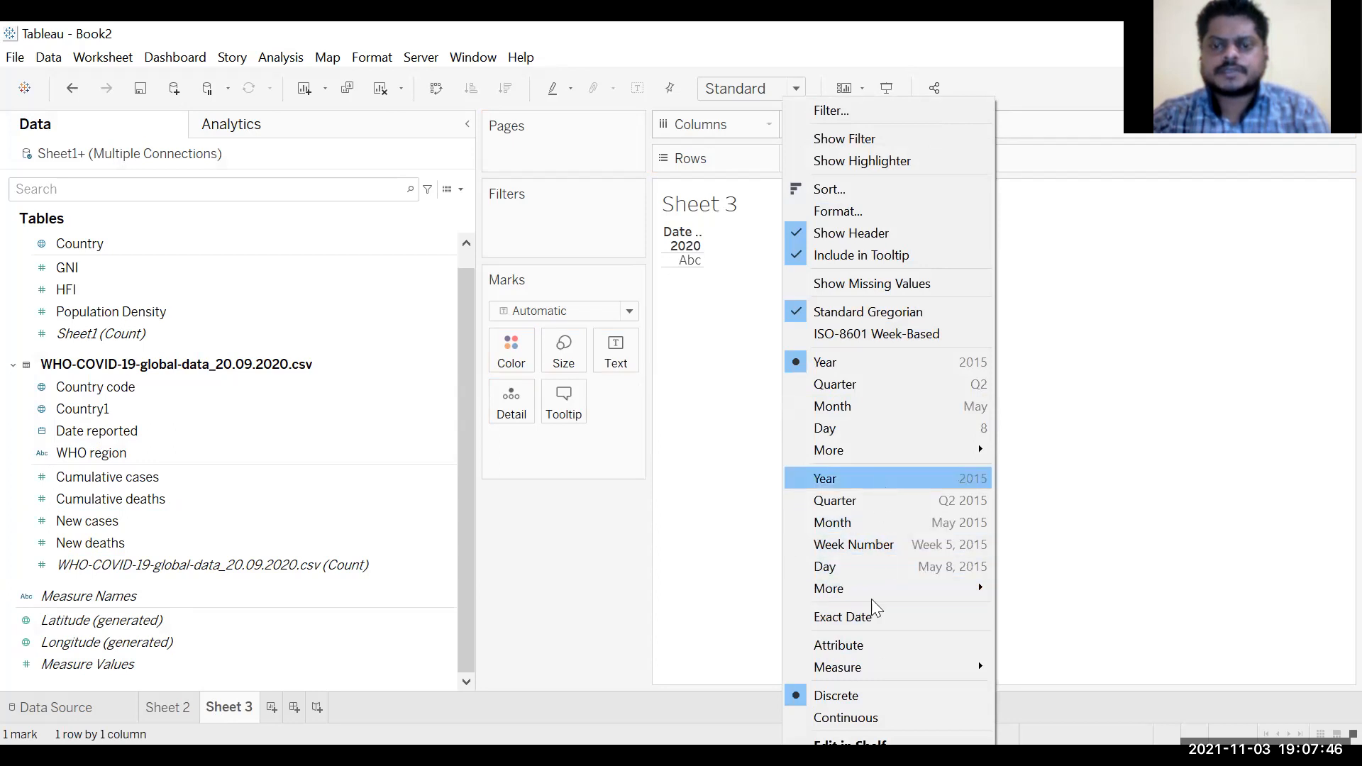
left_click(809, 572)
Plot Cumulative deaths on the rows against the daily reporting date.
left_click(222, 451)
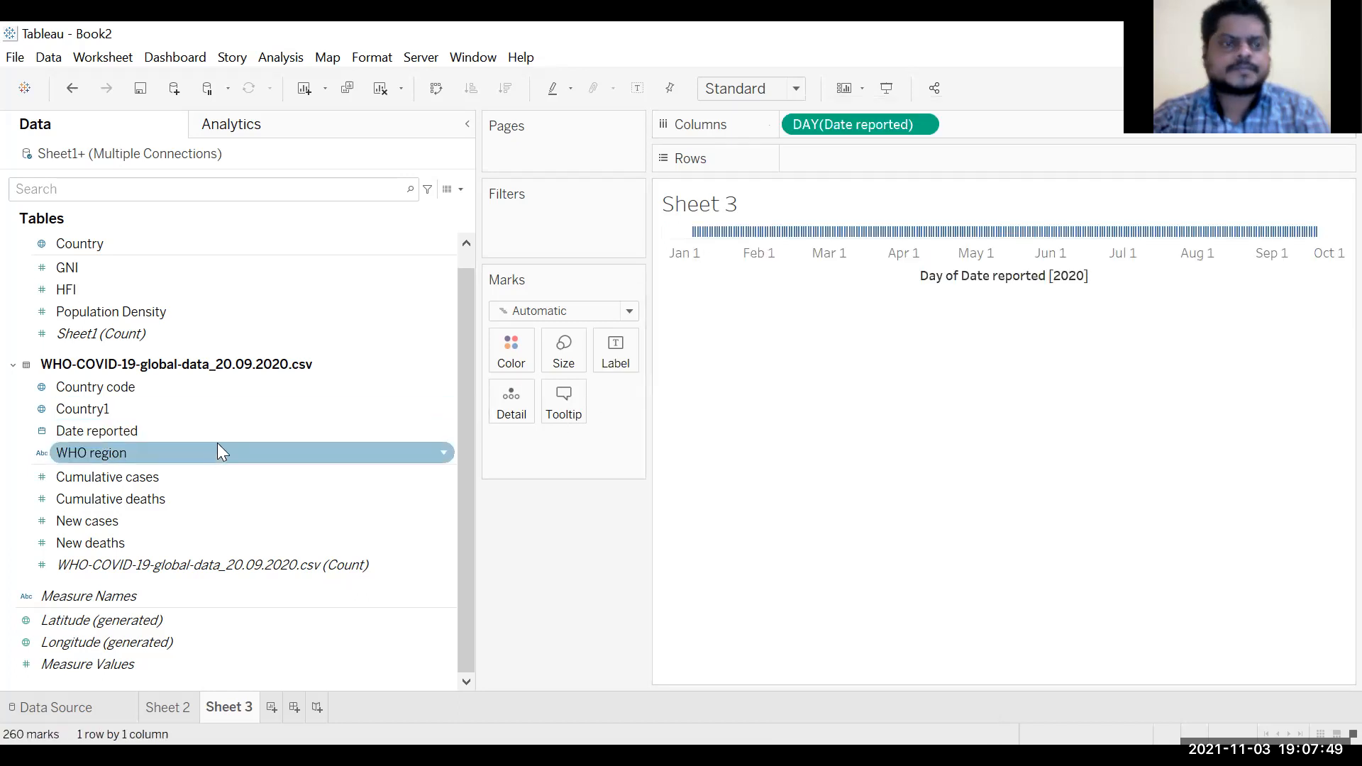
left_click(114, 496)
left_click_drag(738, 168, 756, 163)
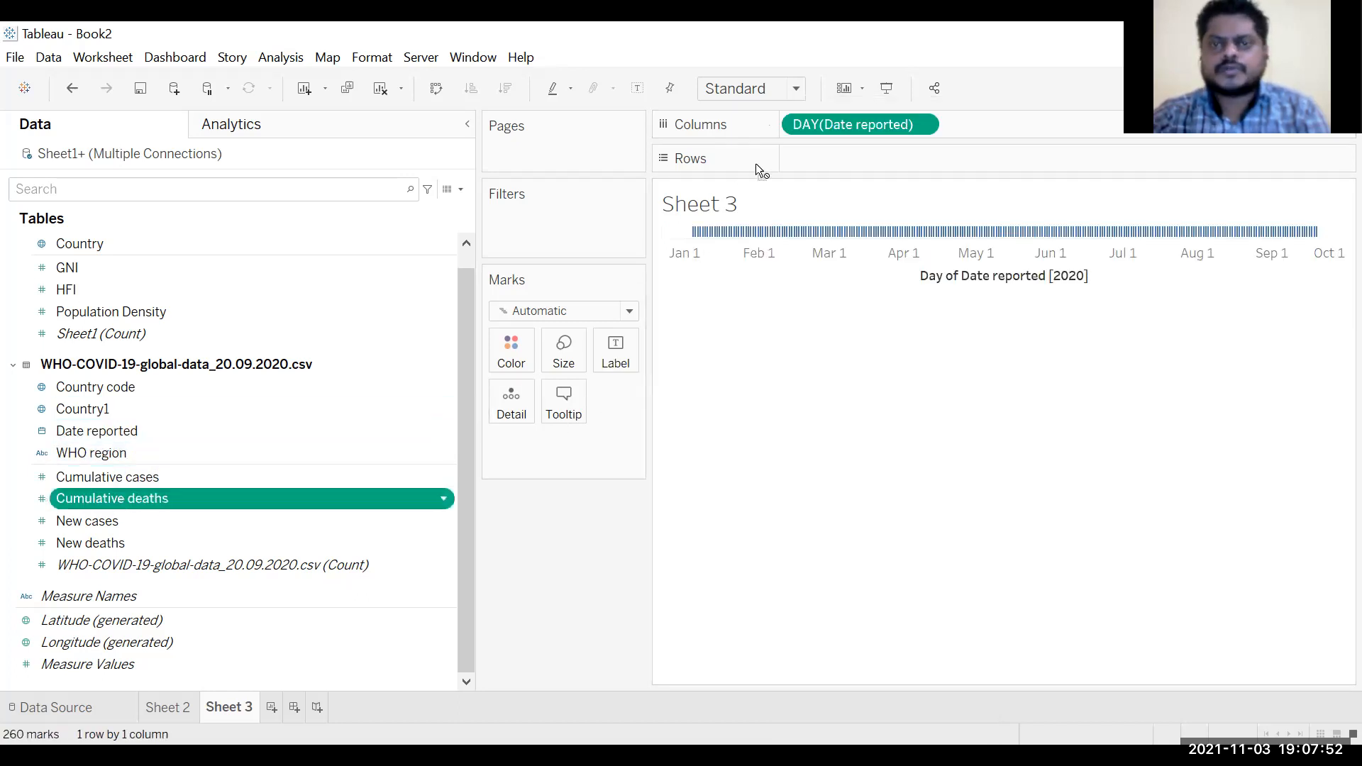
left_click_drag(838, 153, 839, 158)
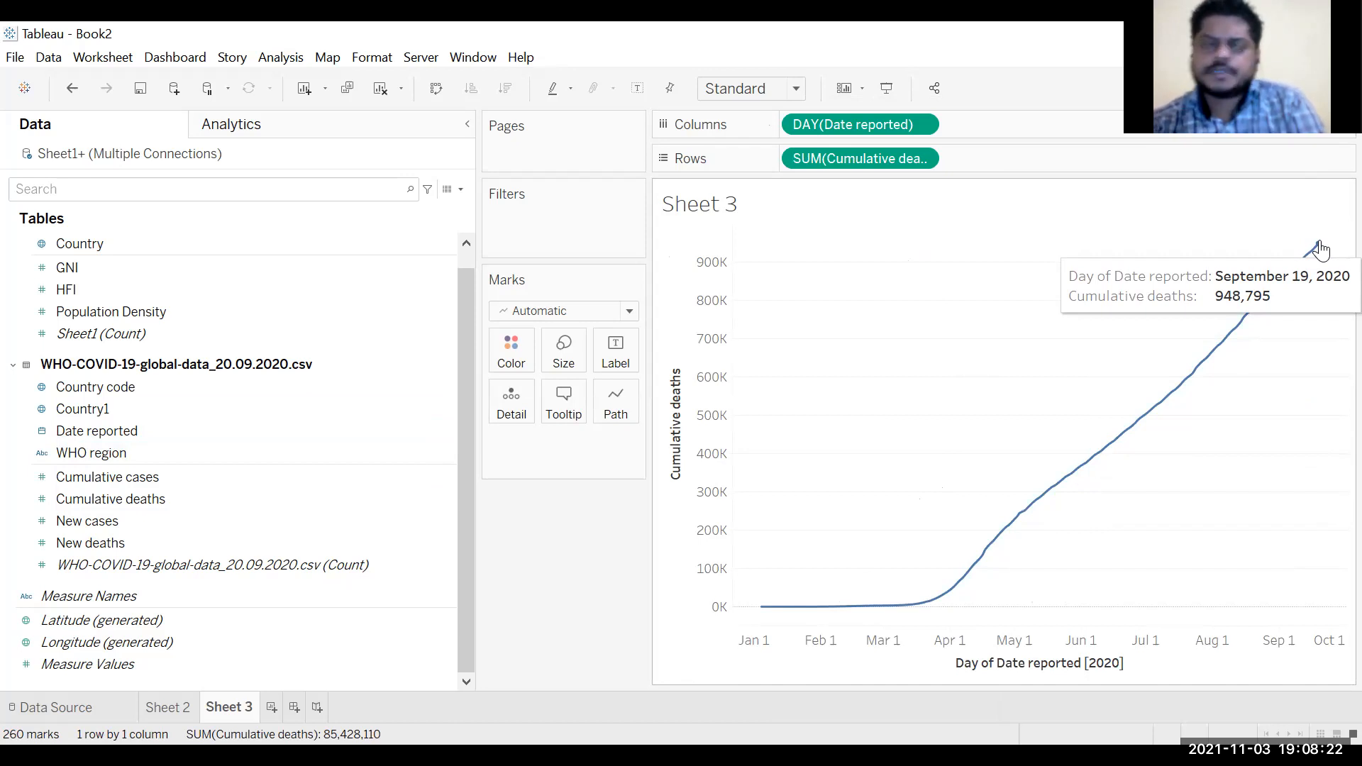
Add a forecast to the cumulative deaths line and inspect its actual and estimated points.
left_click(242, 131)
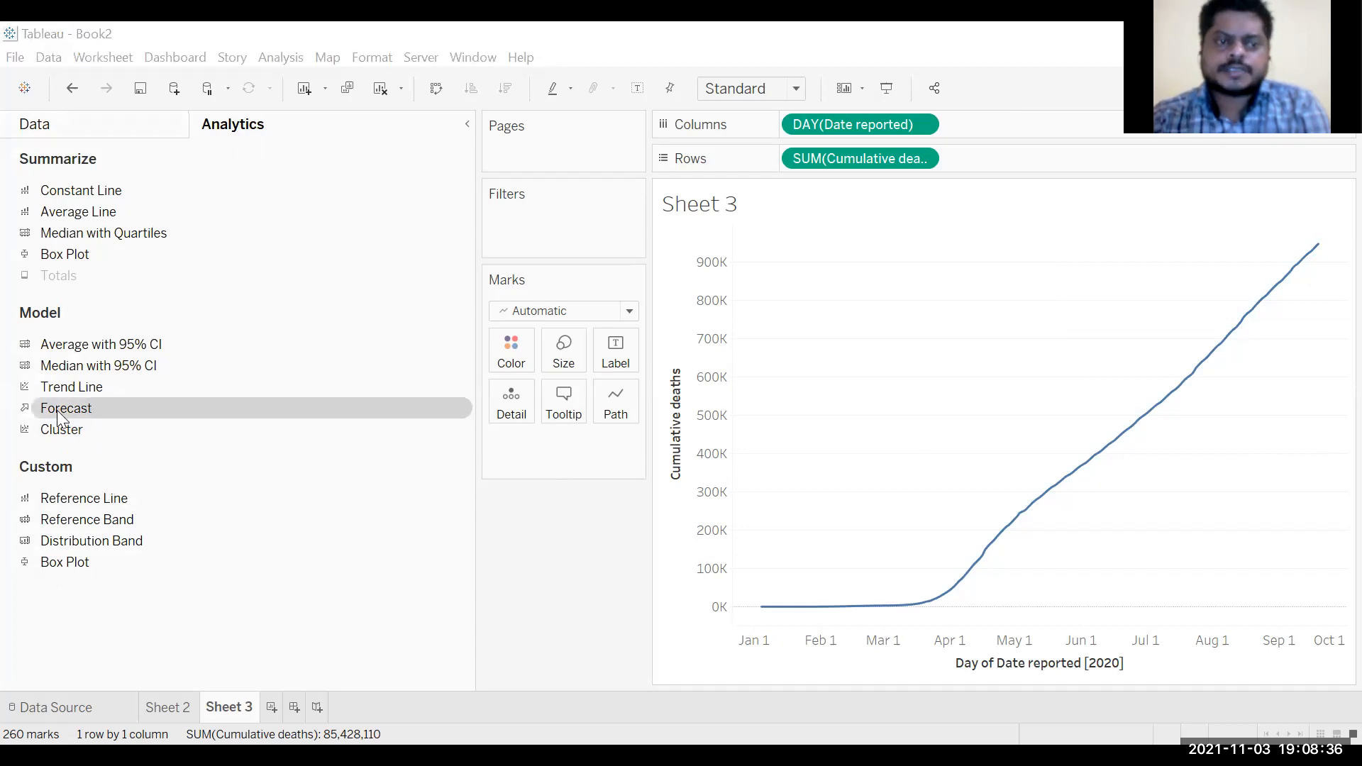
left_click_drag(62, 419, 768, 276)
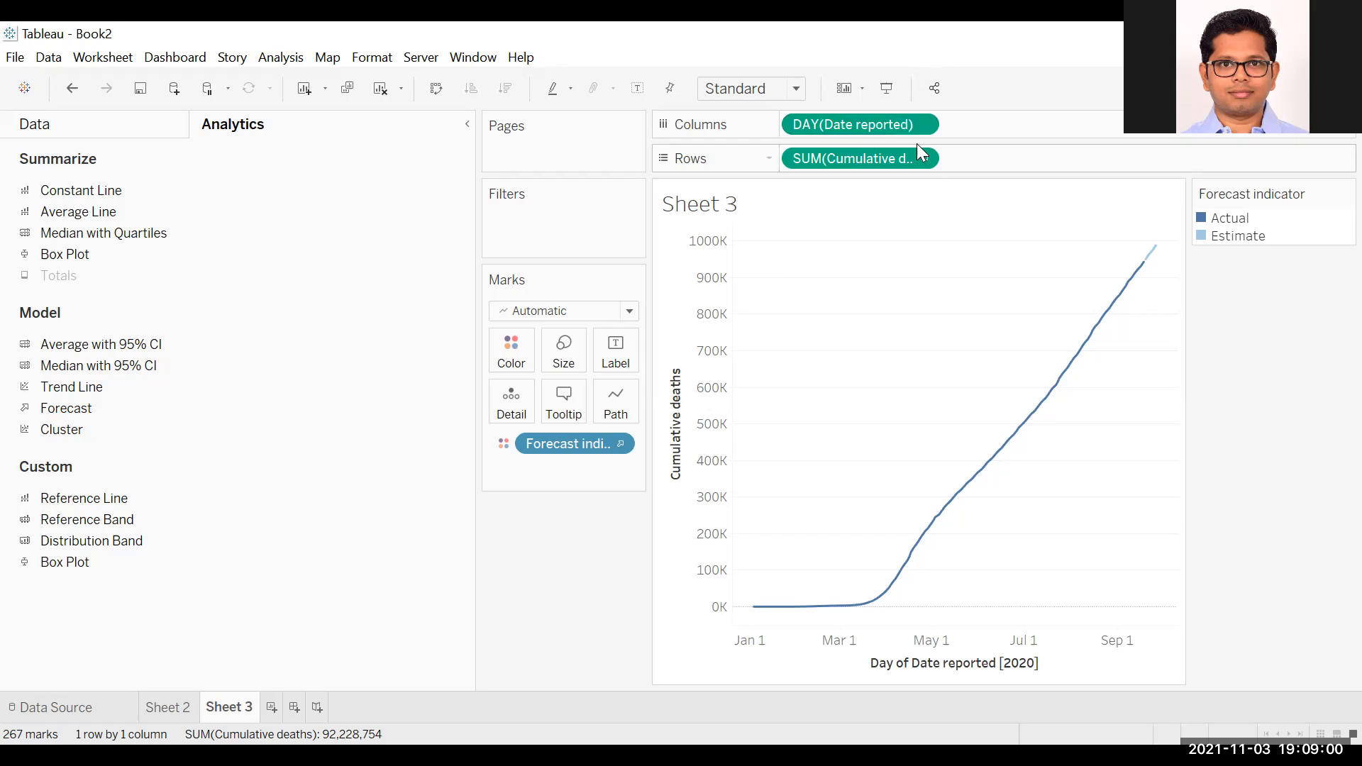
left_click(925, 124)
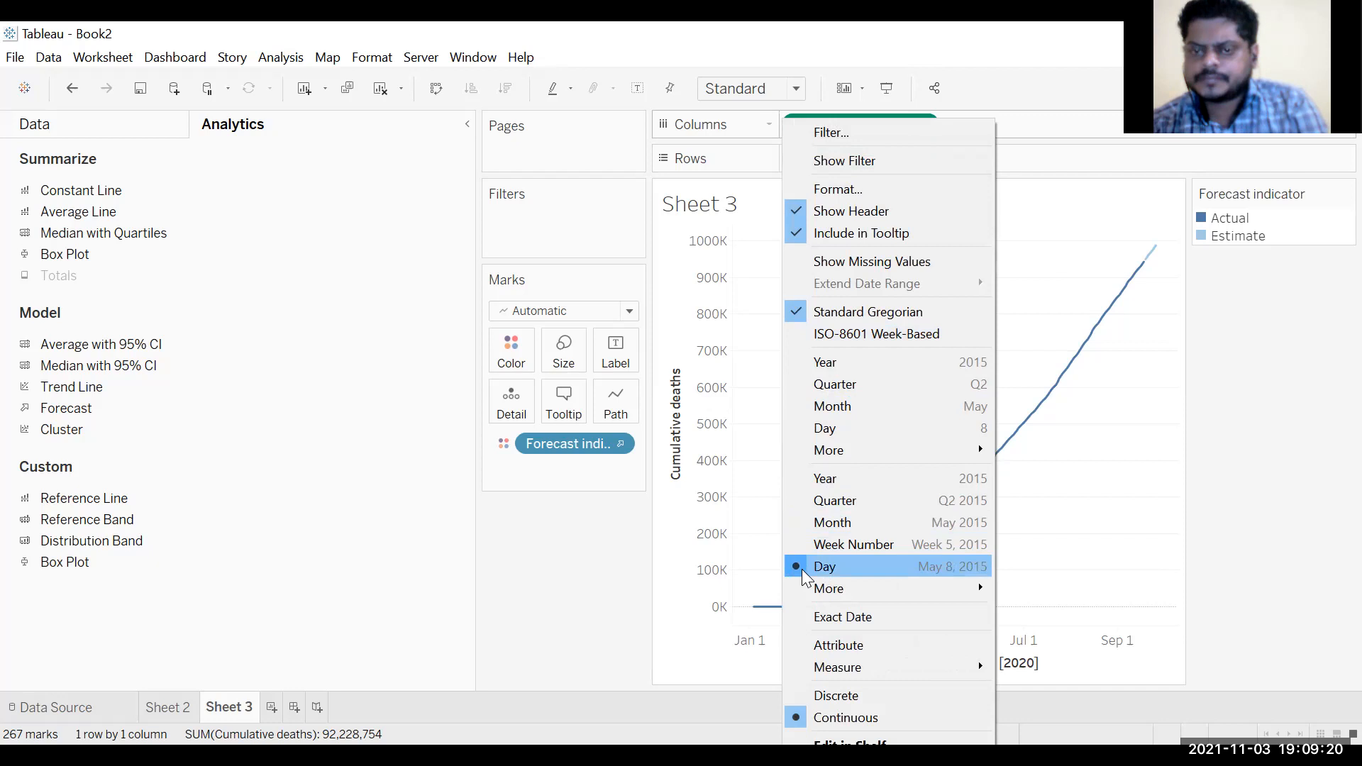
left_click(489, 528)
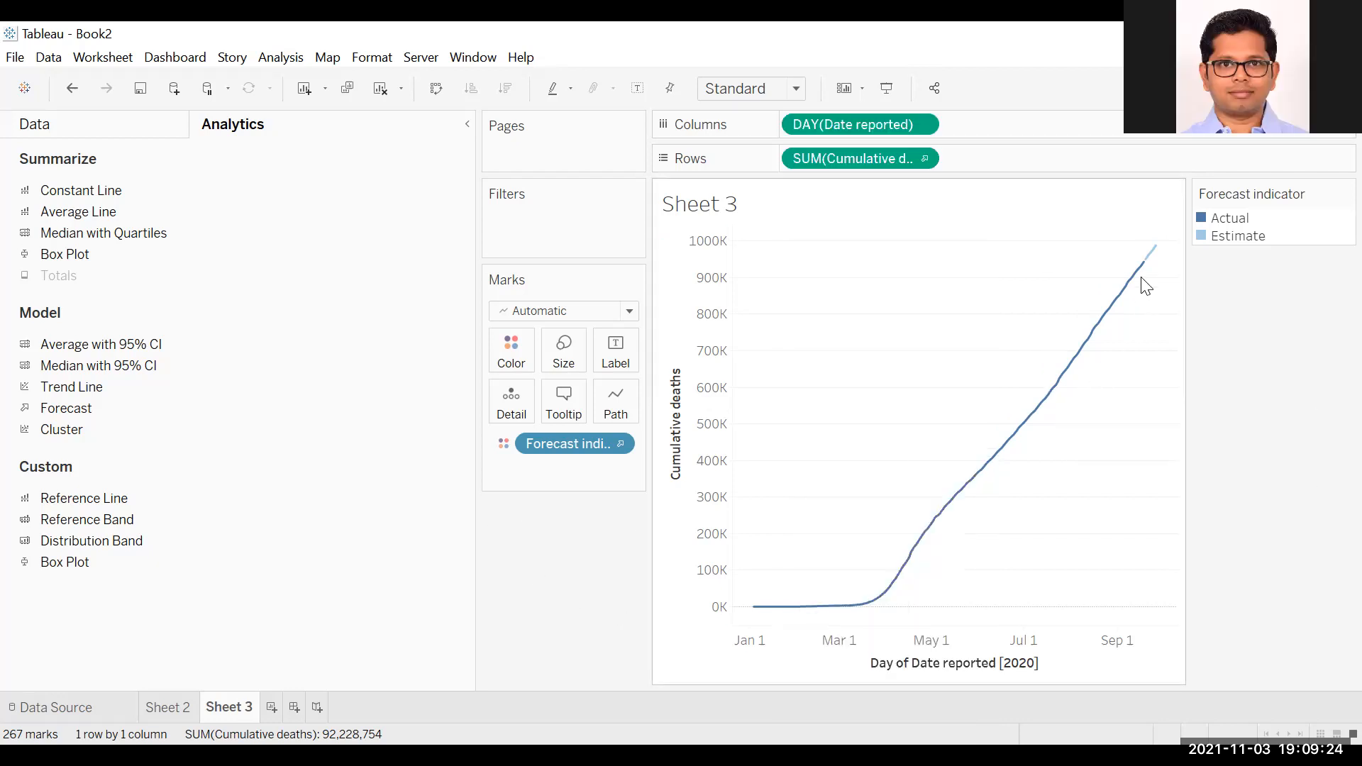
mouse_move(1062, 401)
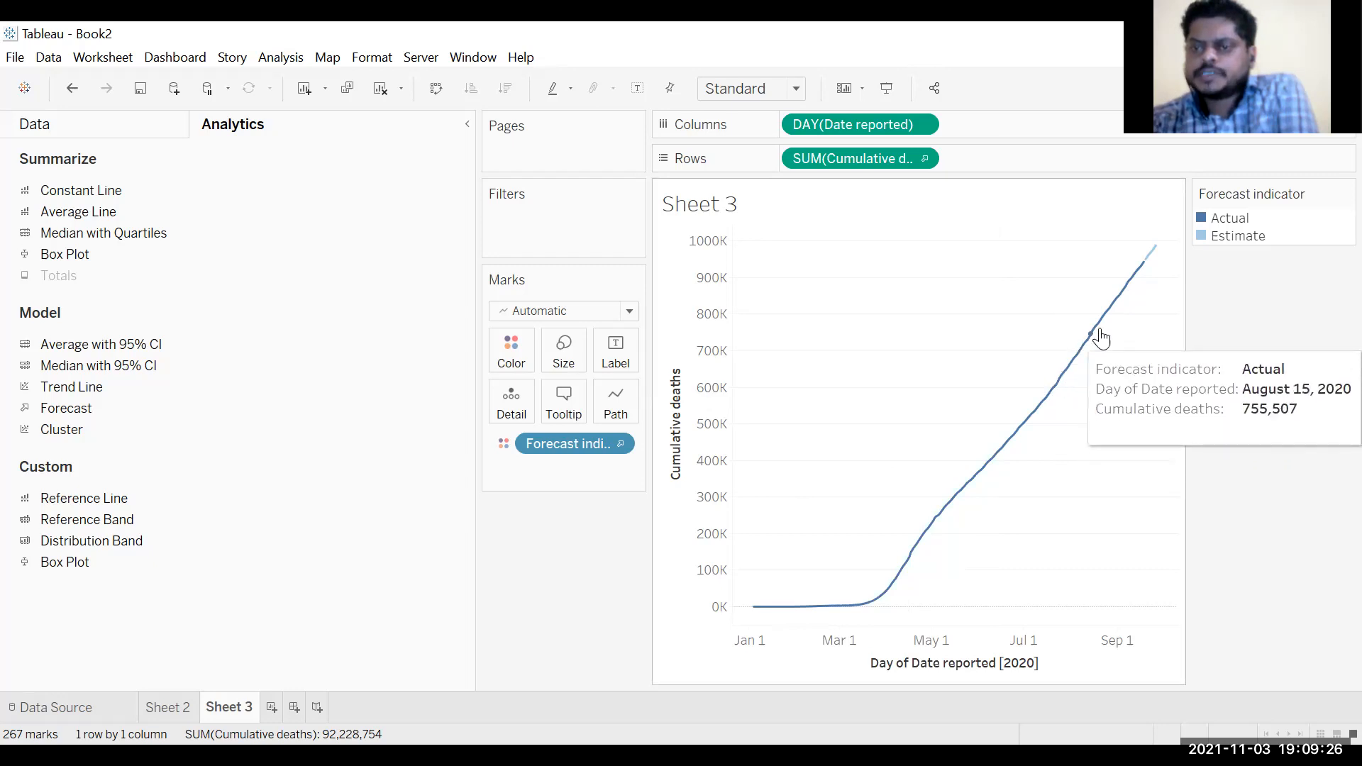
mouse_move(1151, 268)
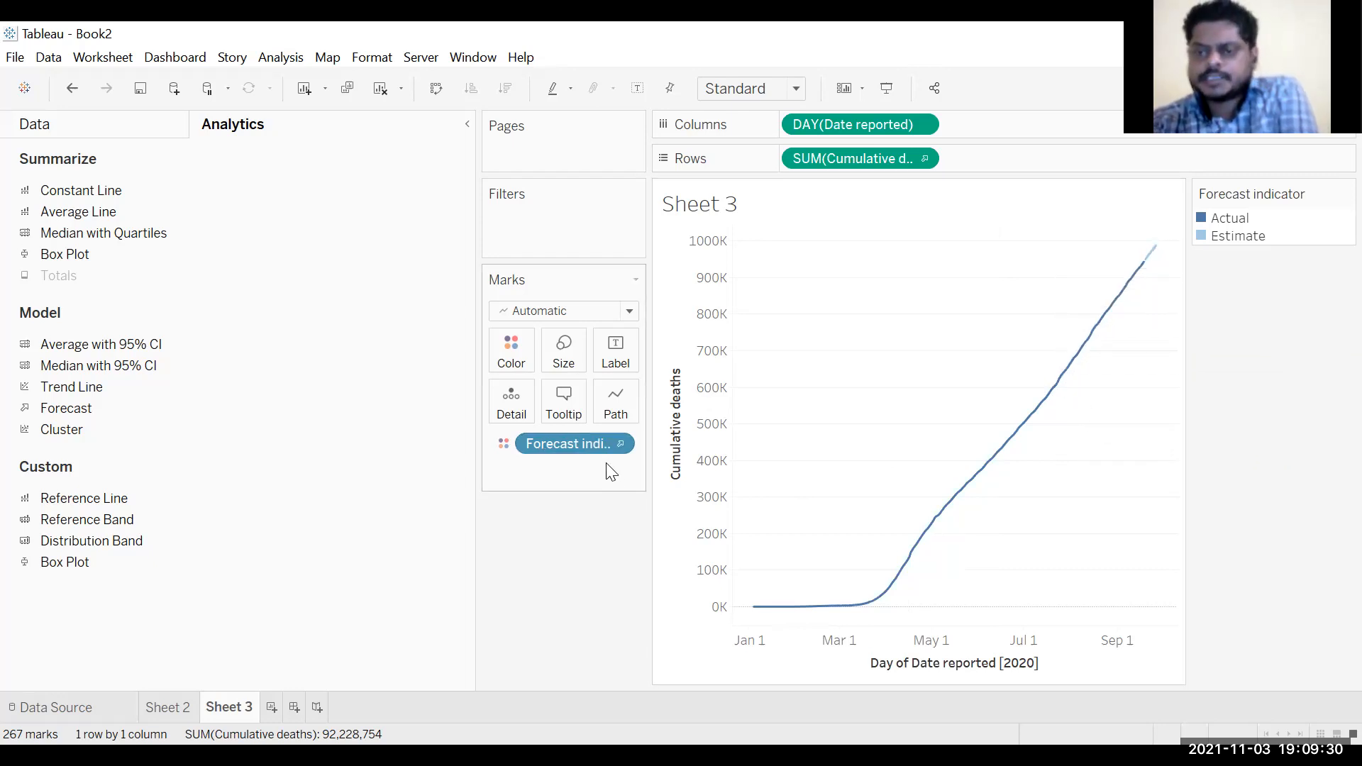
left_click(618, 445)
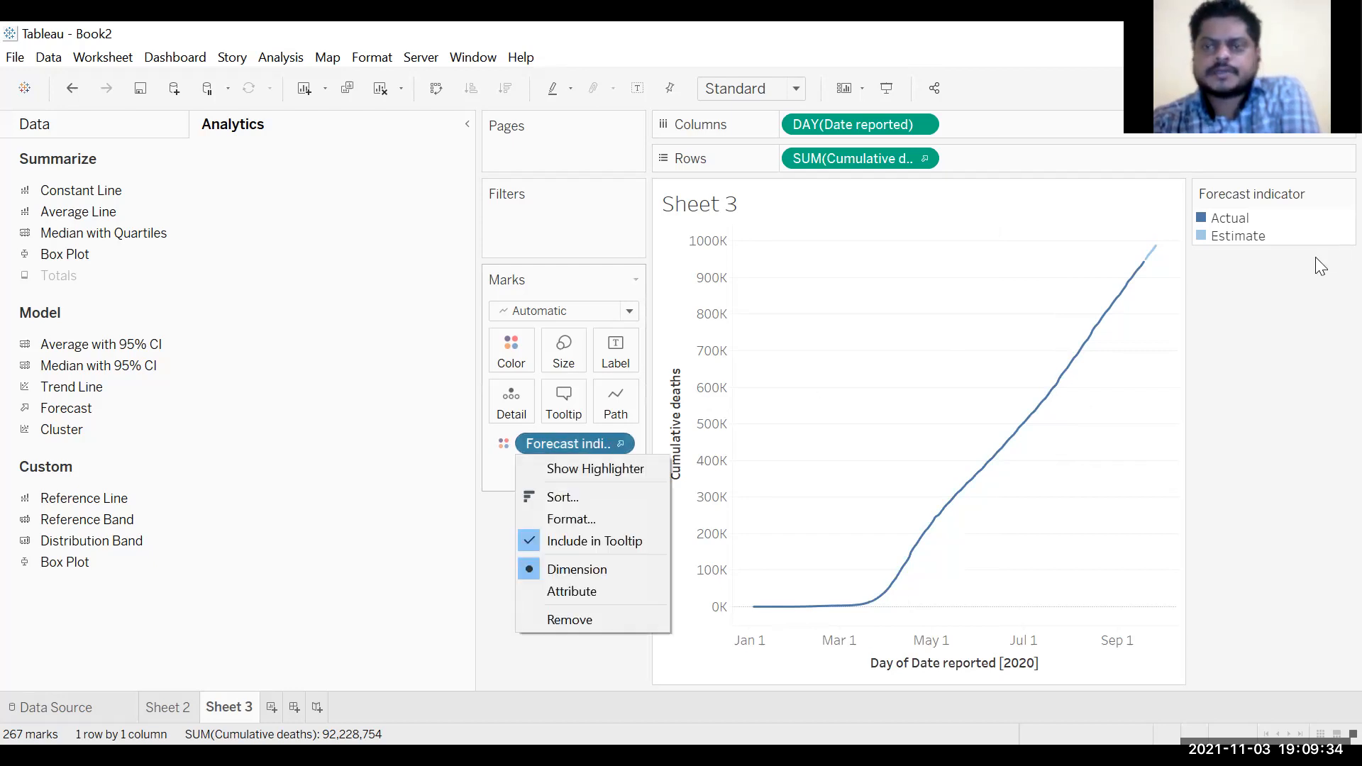
left_click(1149, 259)
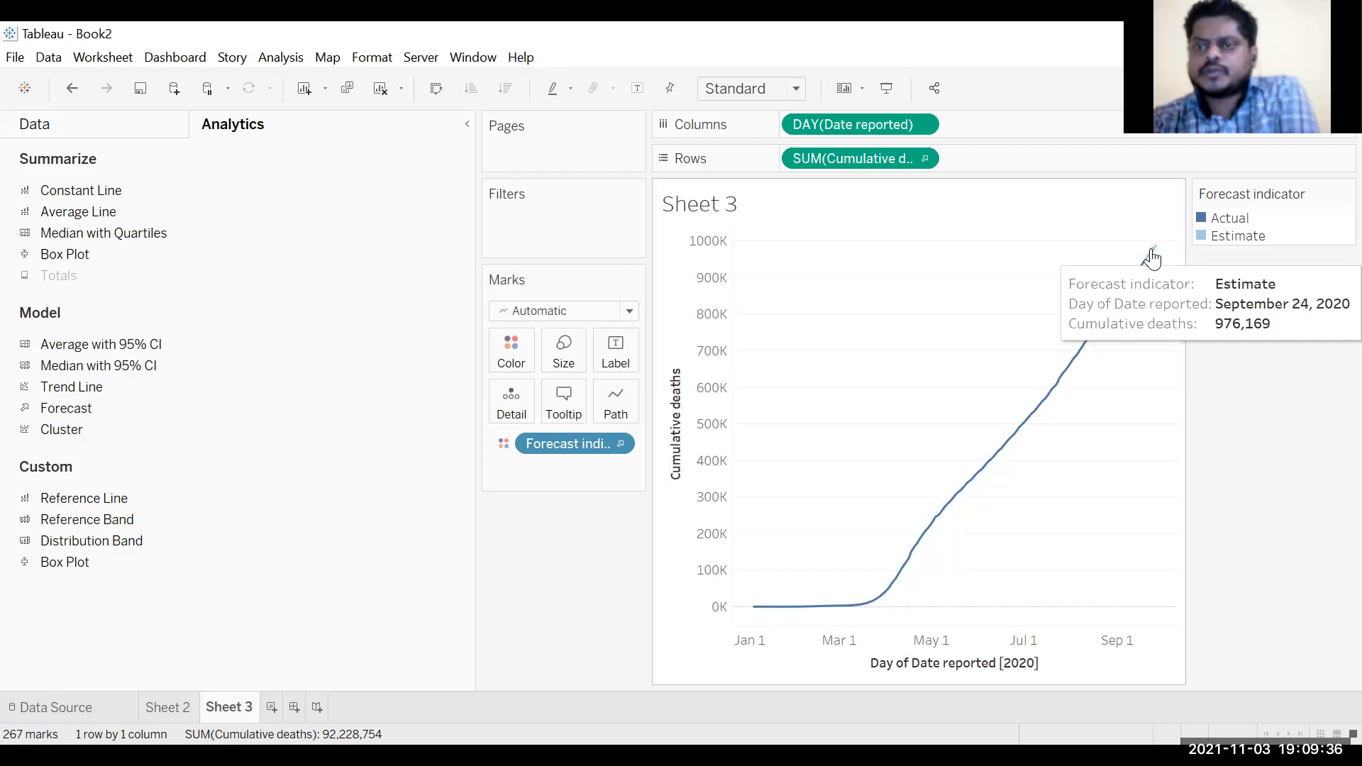
Open the forecast options for the cumulative deaths line and set the forecast length to run until 1 month.
right_click(1153, 252)
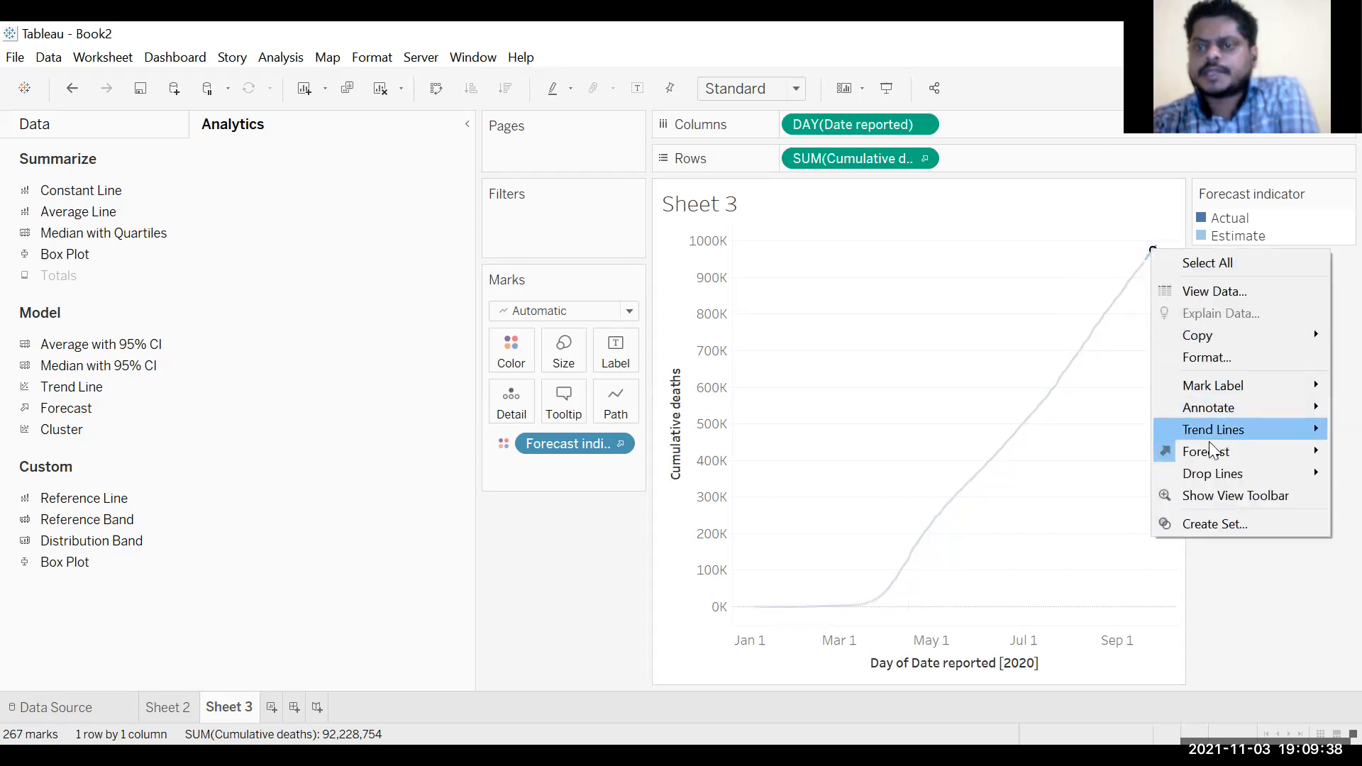
mouse_move(1179, 455)
key("Right")
key("Down")
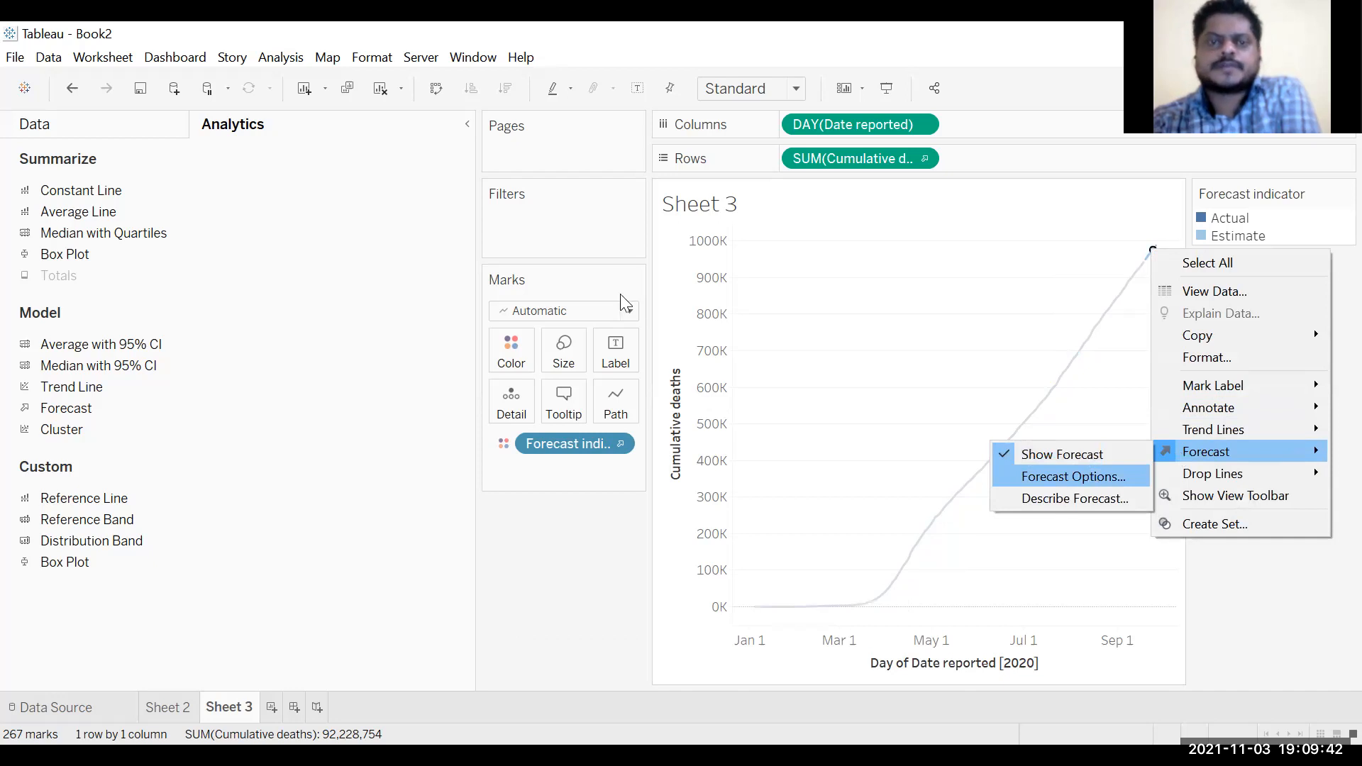
key("Return")
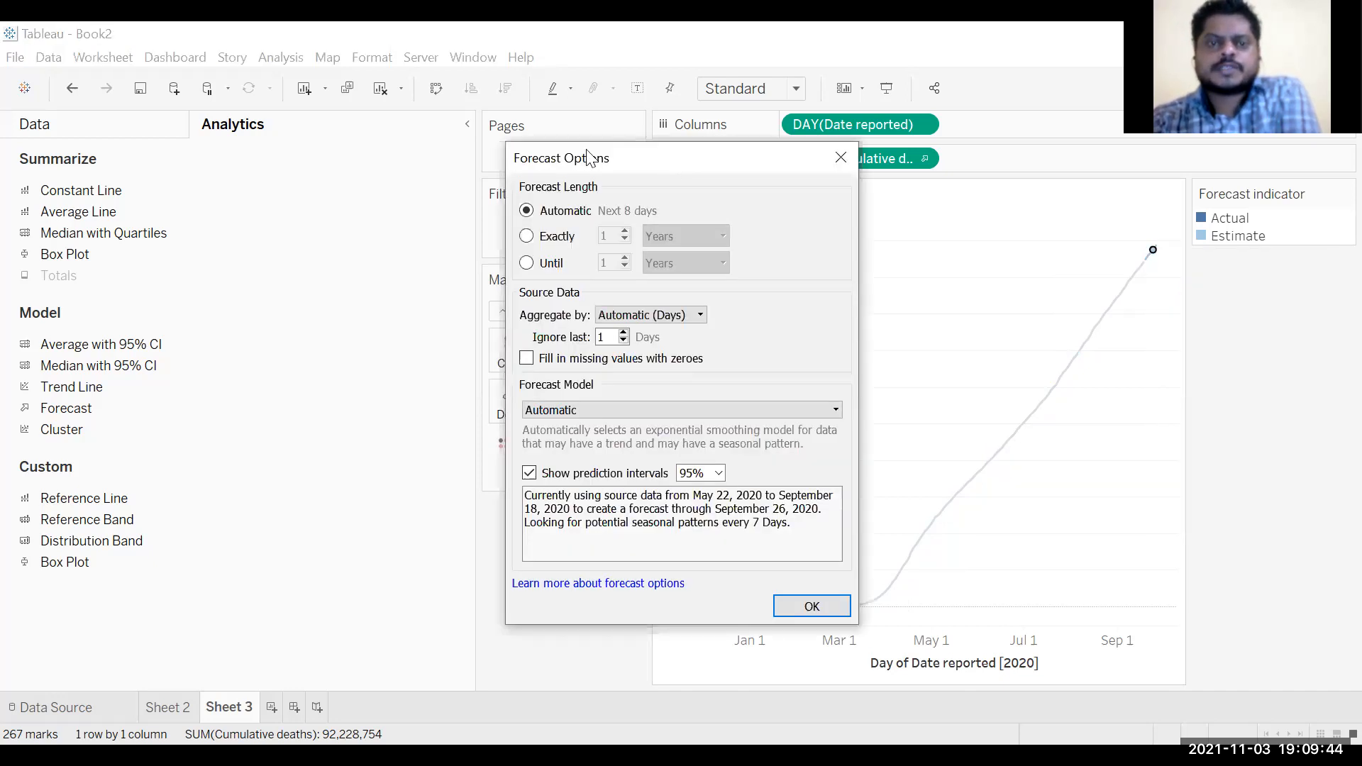
left_click_drag(556, 159, 483, 154)
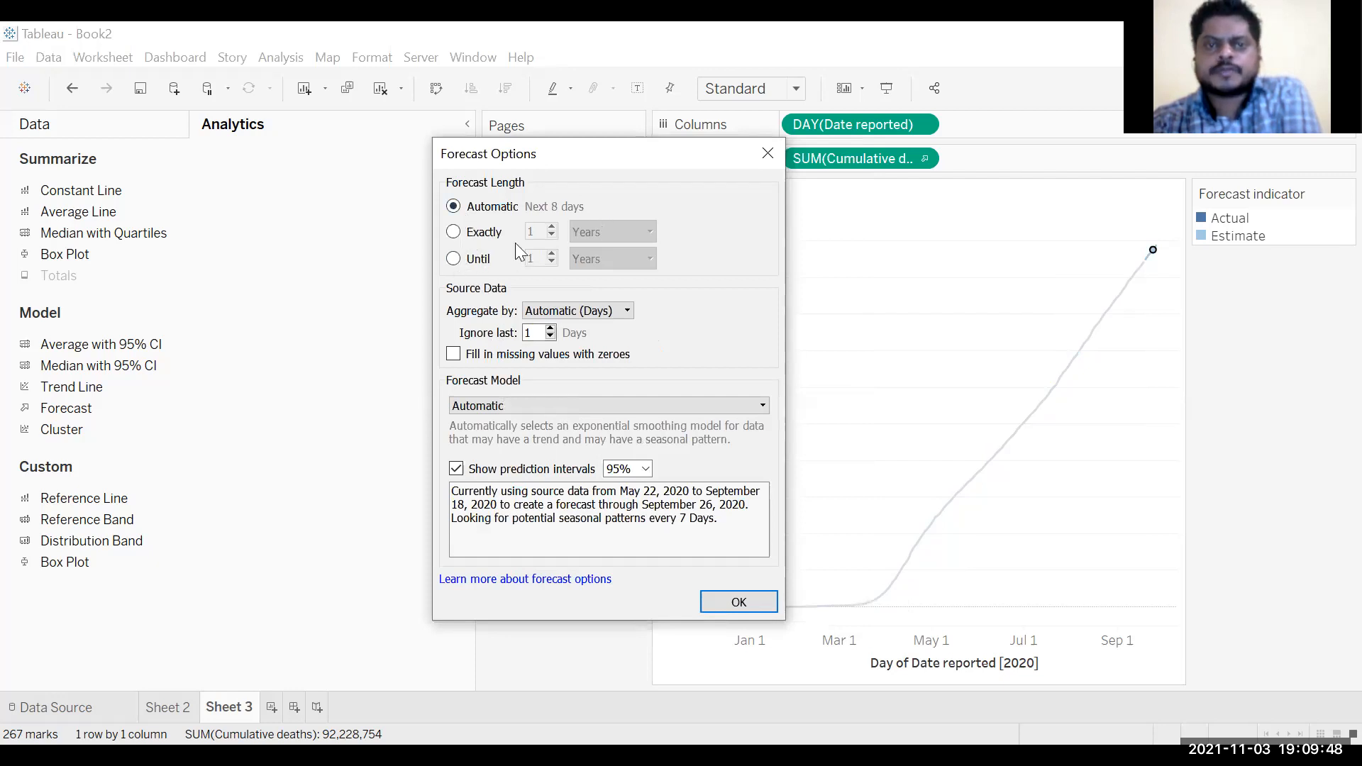
left_click(454, 260)
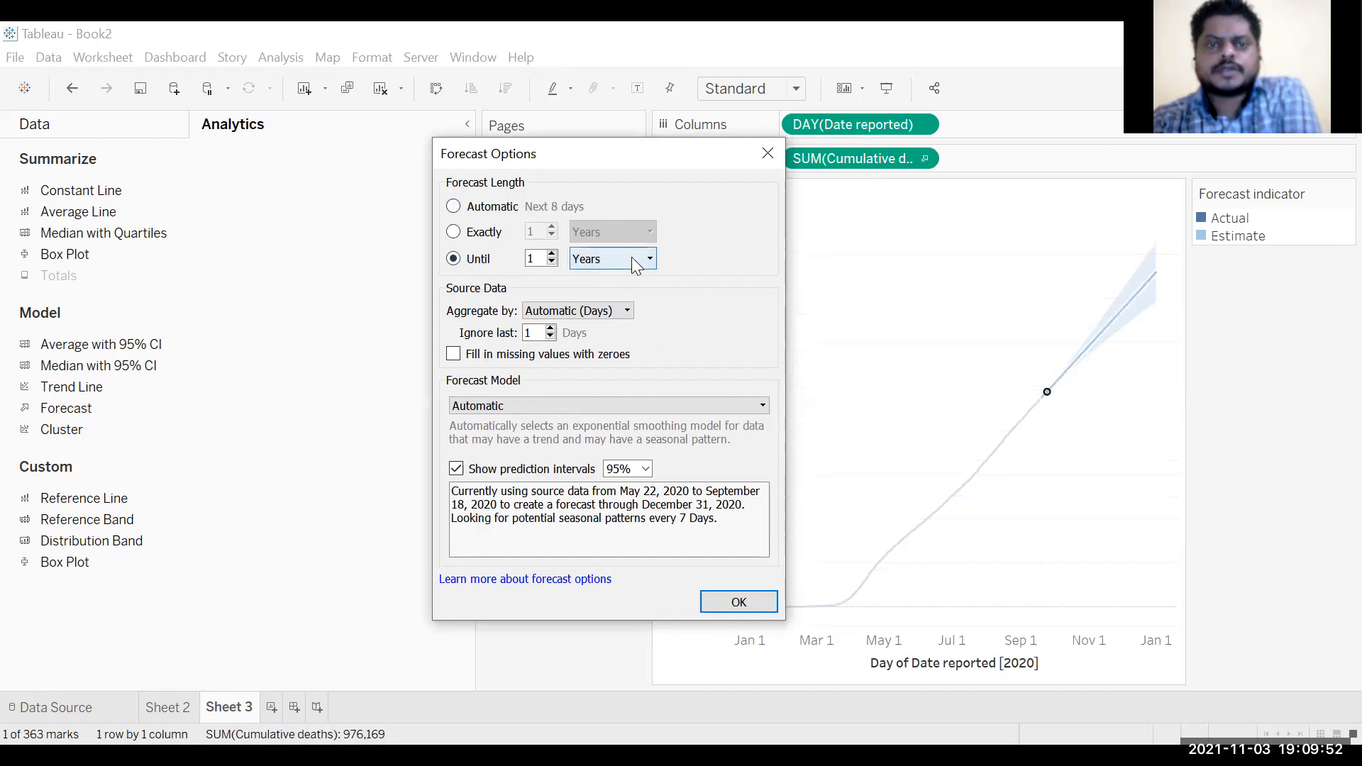
left_click(620, 260)
left_click(620, 304)
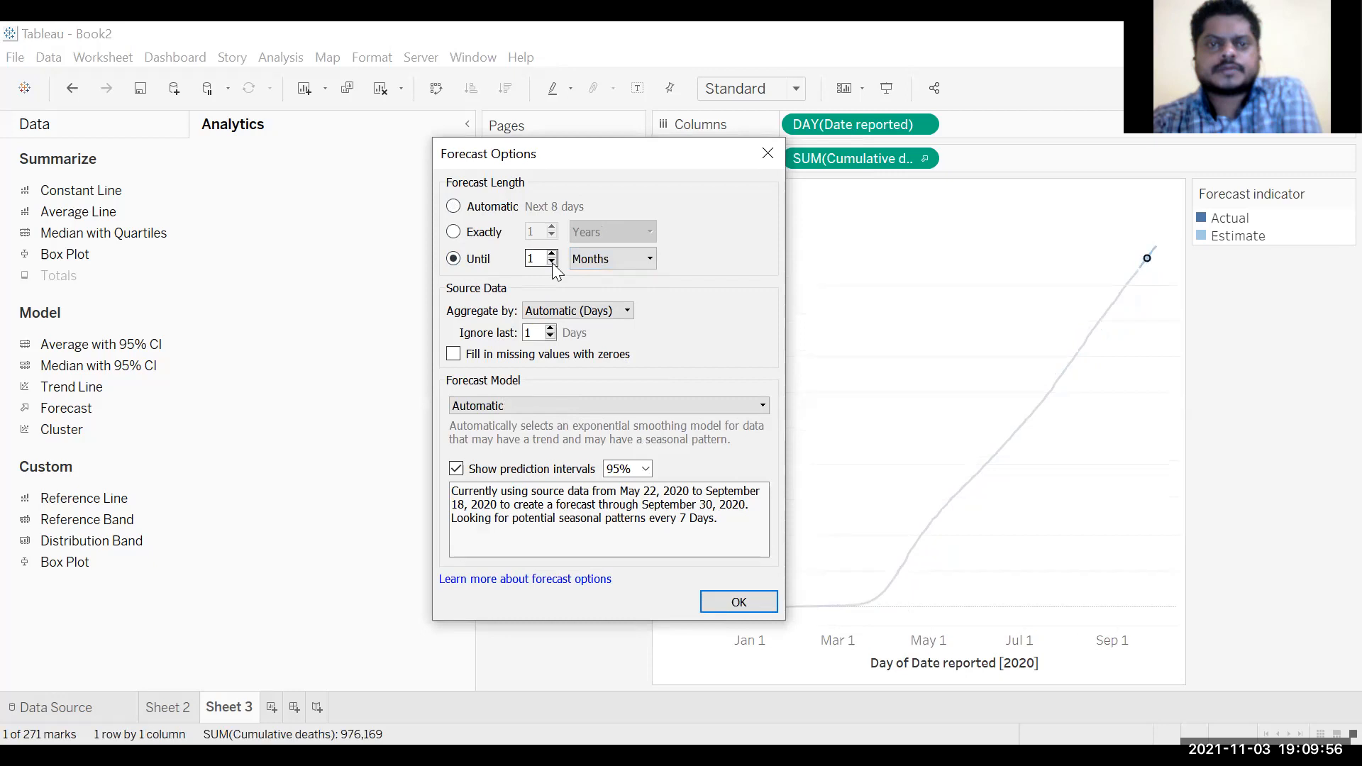
Set the forecast length to run until 30 days and apply the forecast options.
left_click(647, 259)
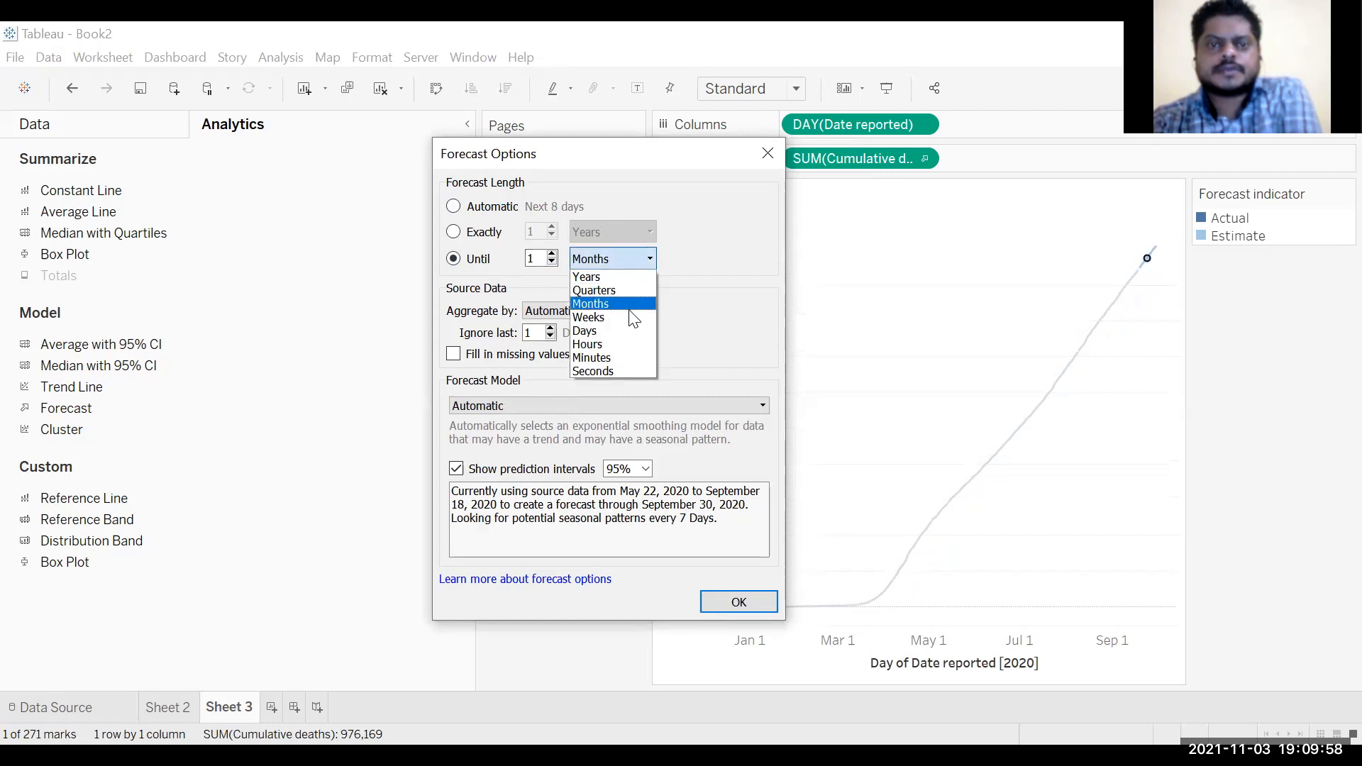
left_click(628, 331)
double_click(529, 260)
type("30")
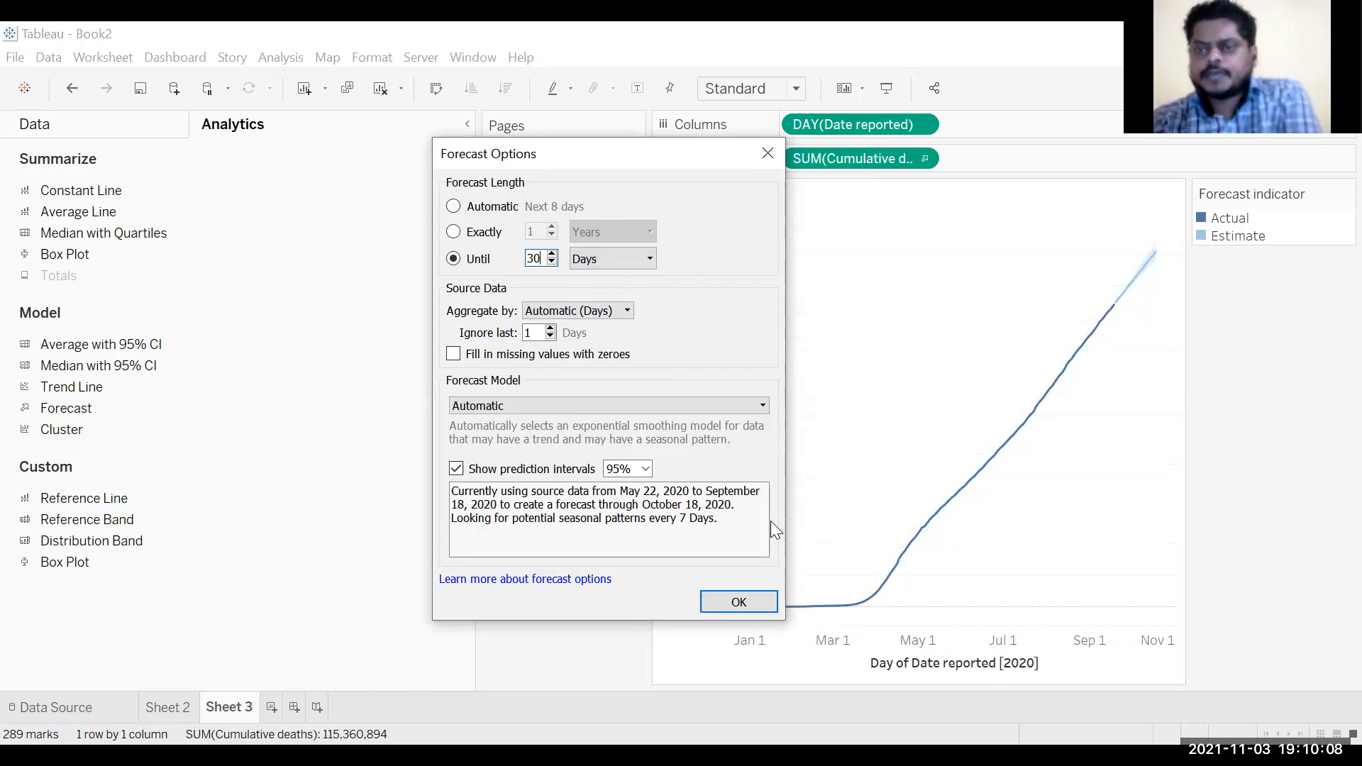
left_click(742, 604)
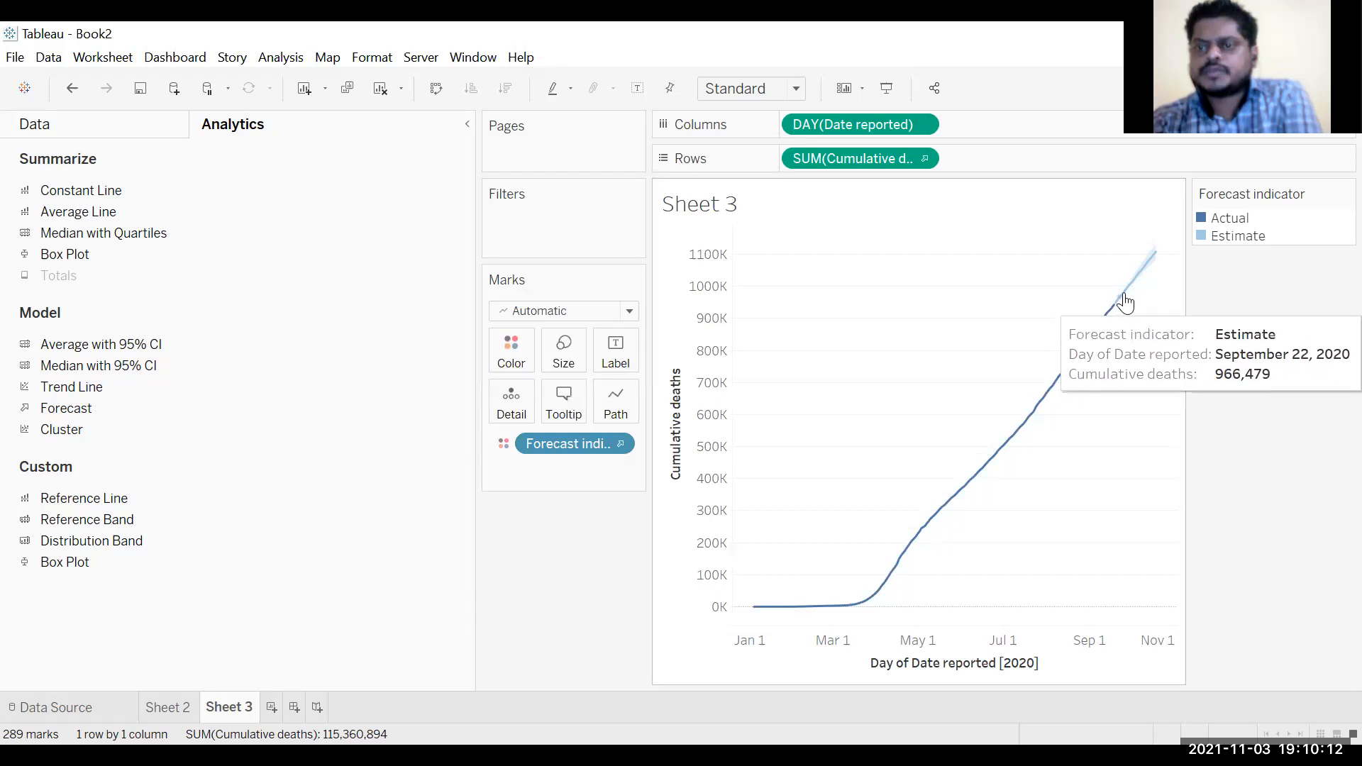
Inspect the end of the extended forecast and set its forecast model to Automatic without seasonality.
left_click(1155, 255)
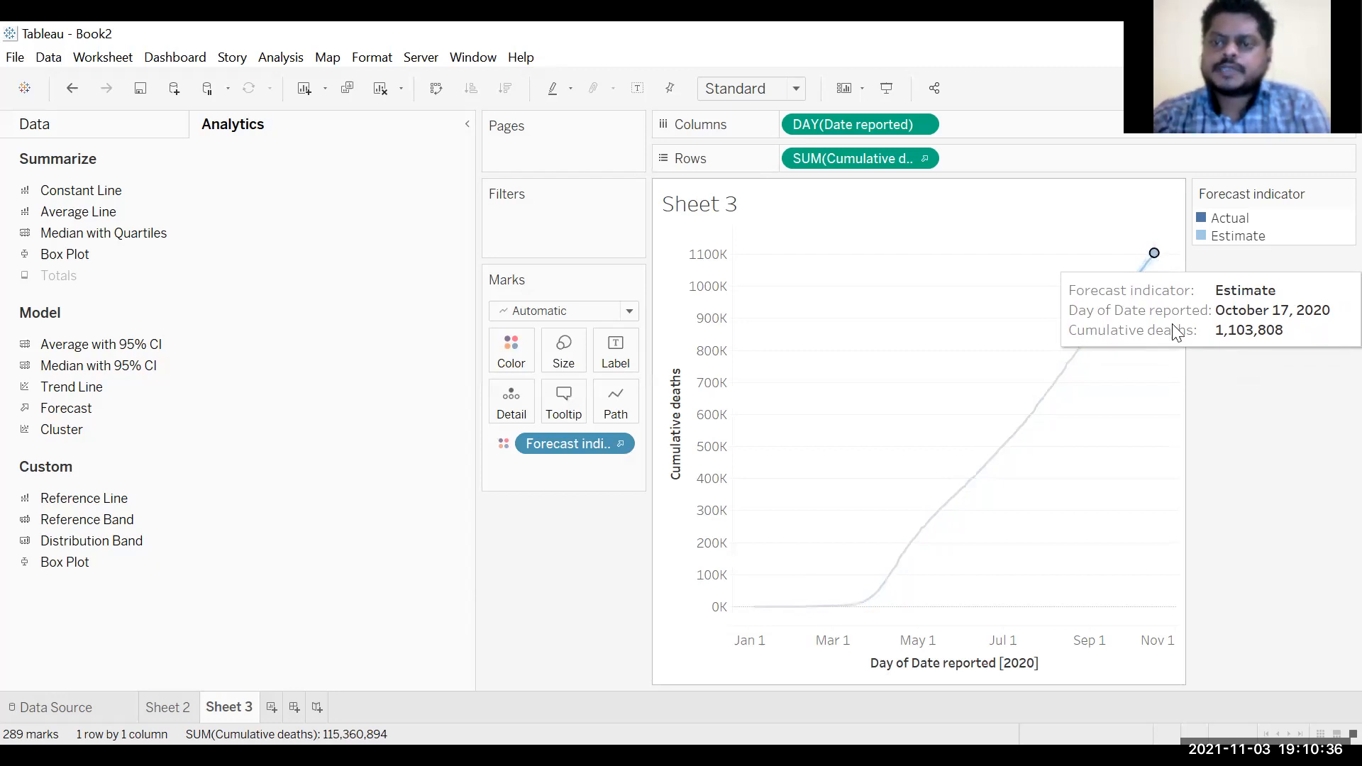
right_click(1158, 257)
mouse_move(1232, 440)
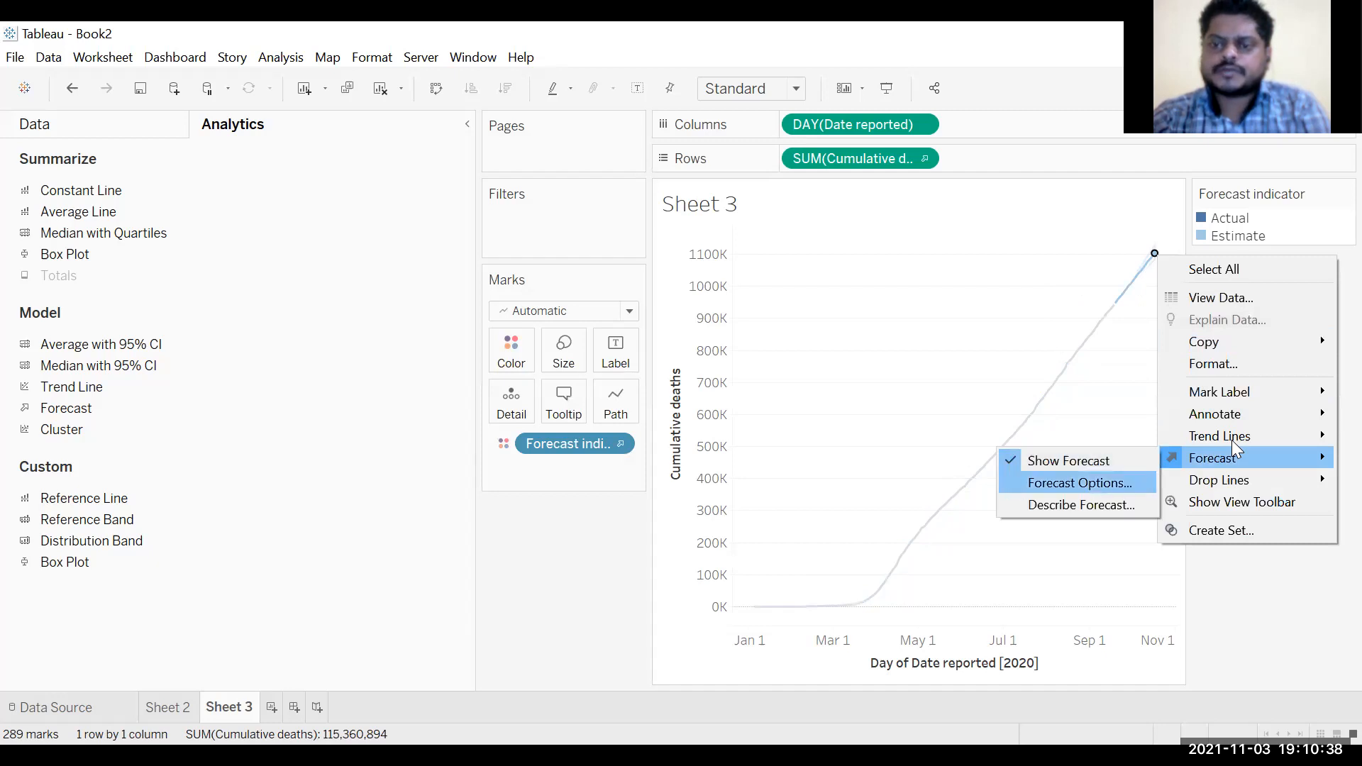
key("Return")
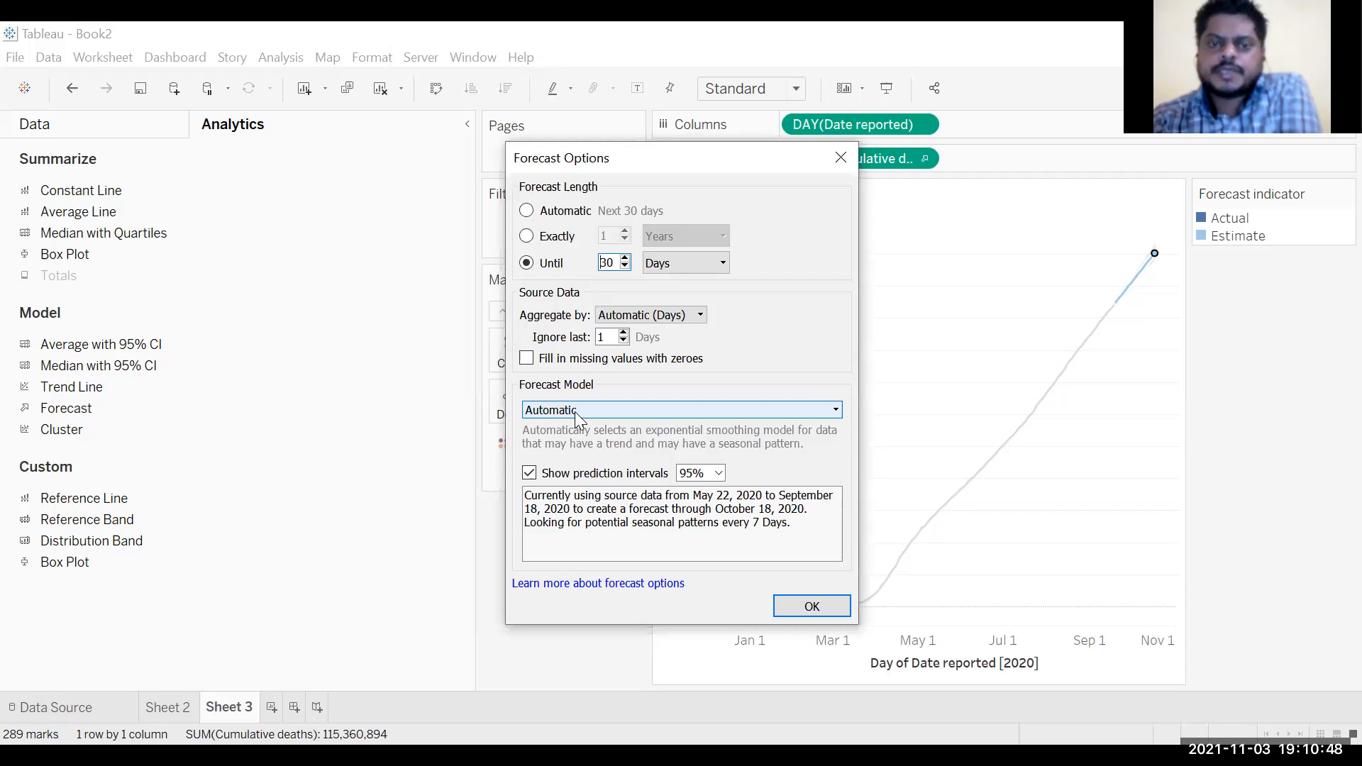
left_click(575, 412)
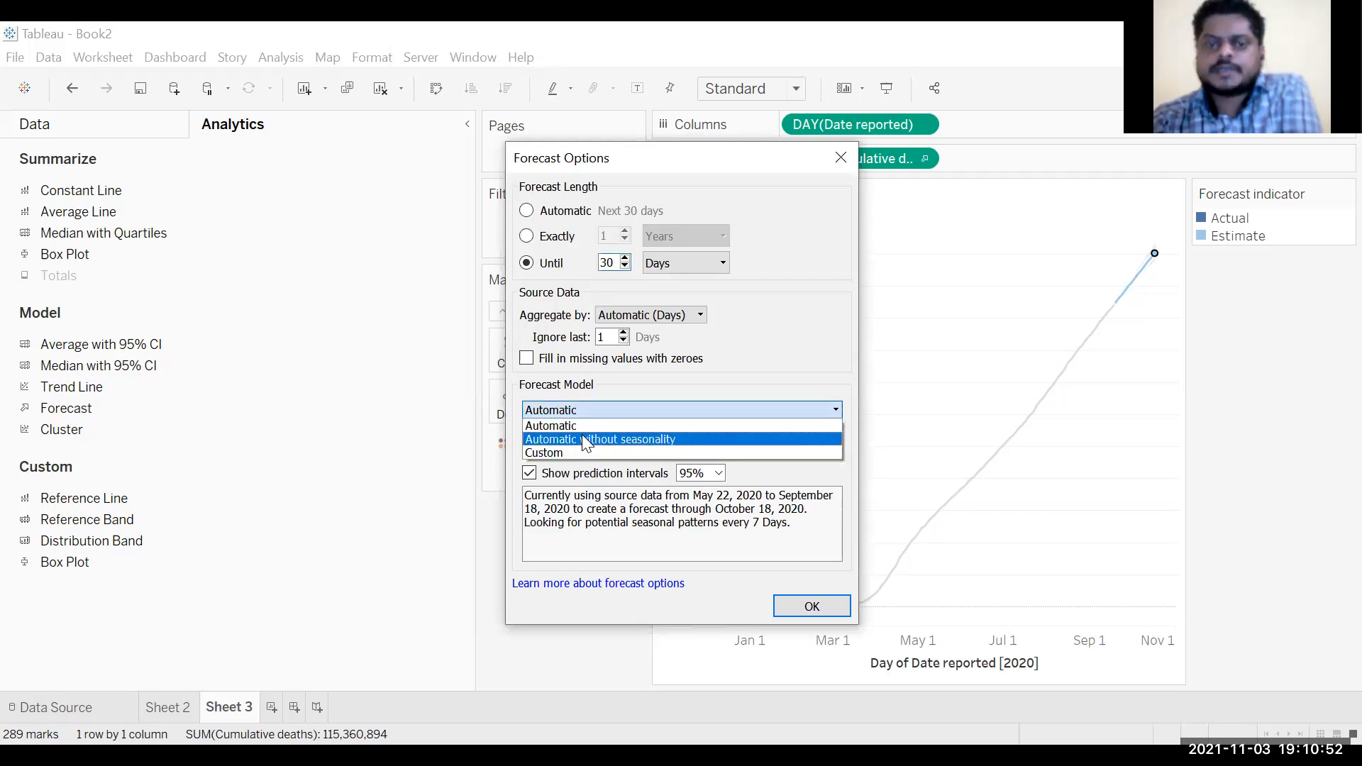
left_click(582, 434)
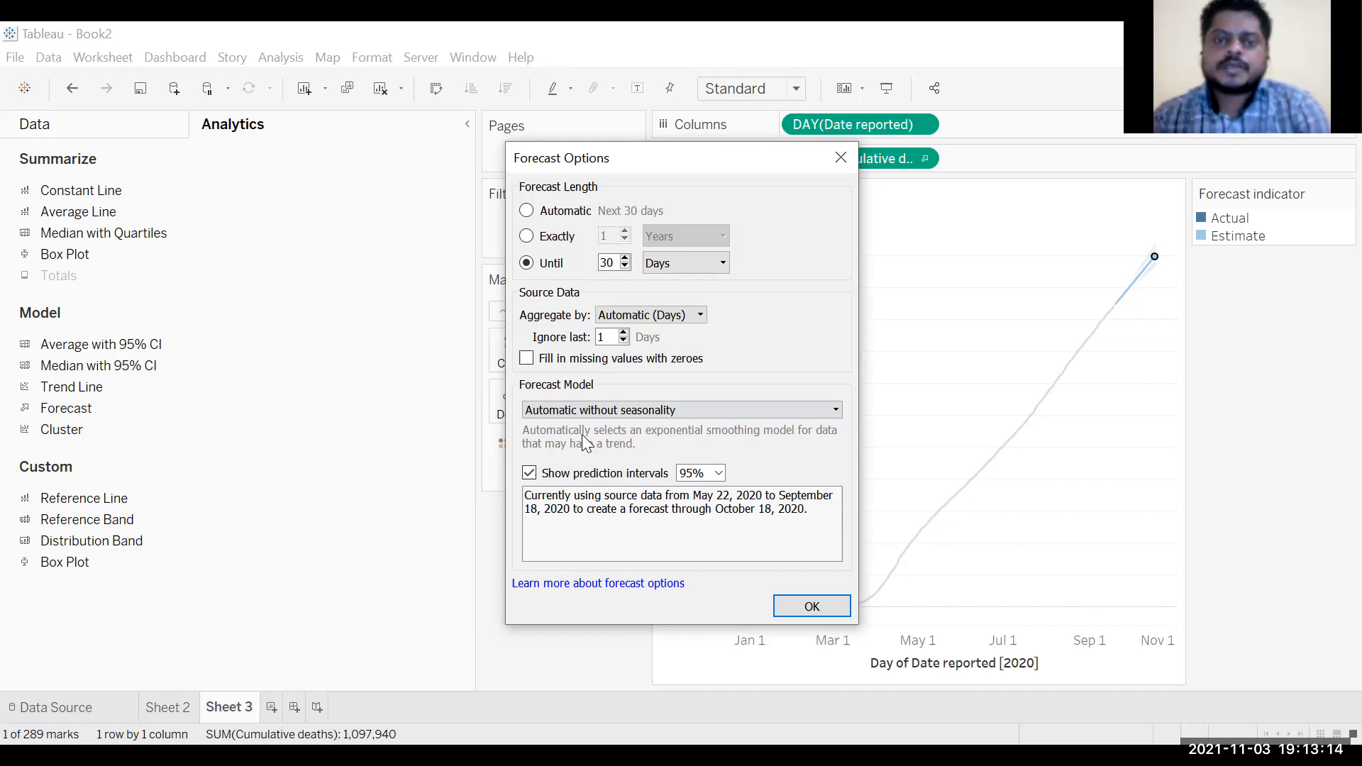
Set the forecast model to Custom and review its Trend and Season choices, keeping Season at None.
left_click(670, 418)
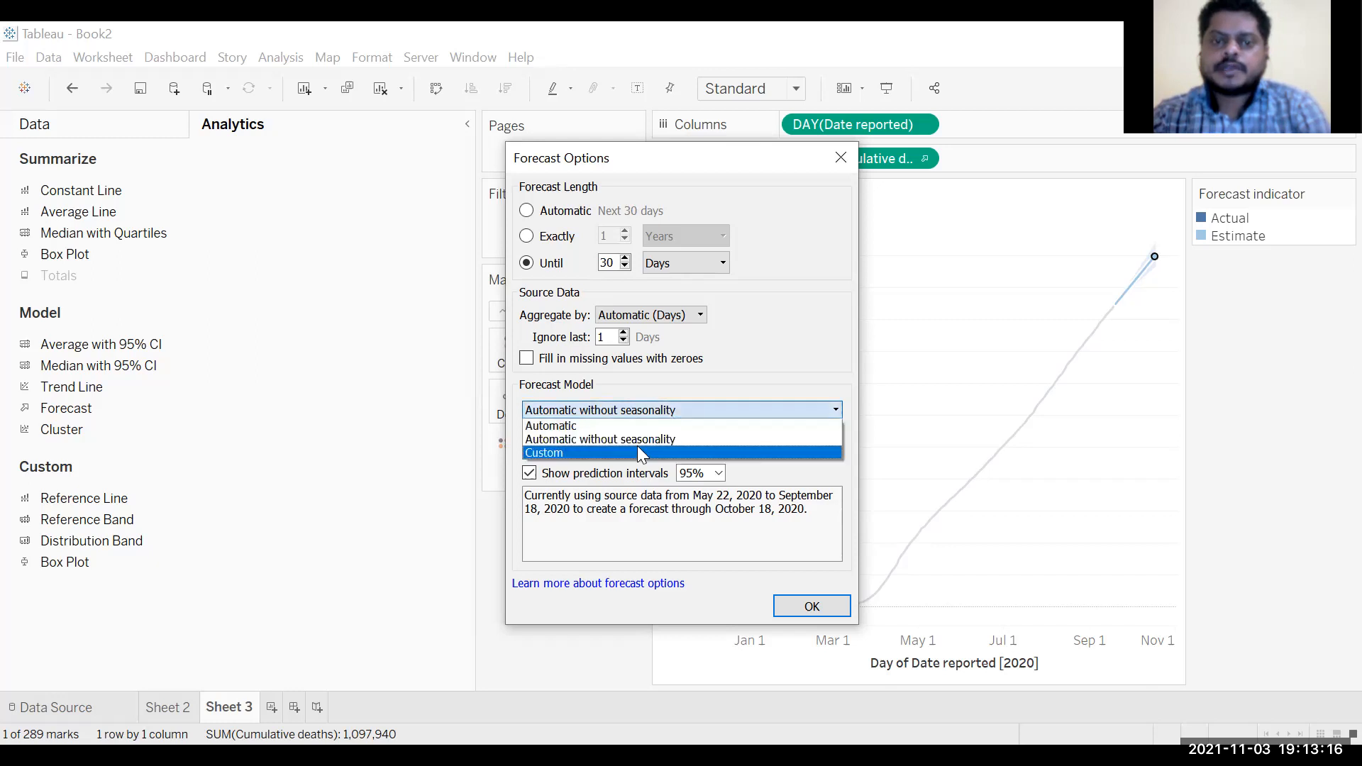
left_click(637, 447)
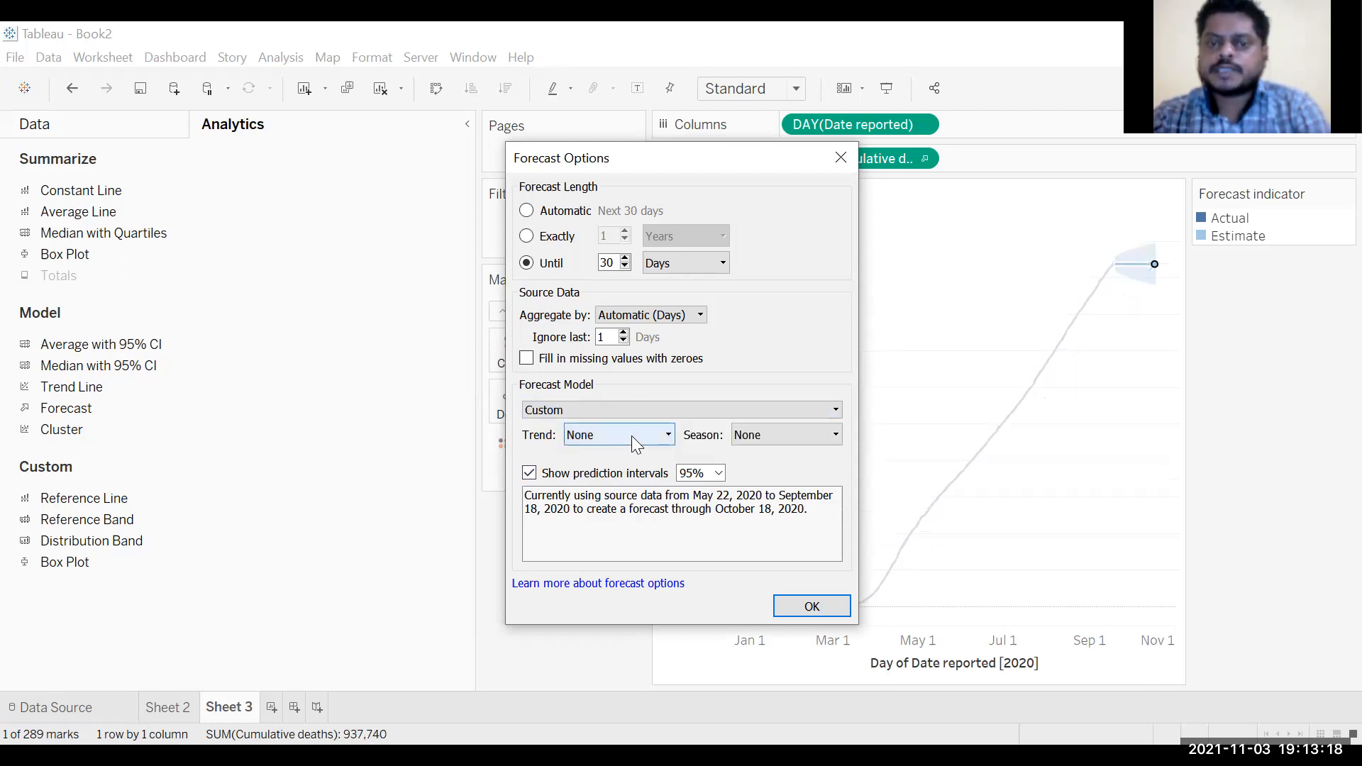
left_click(631, 436)
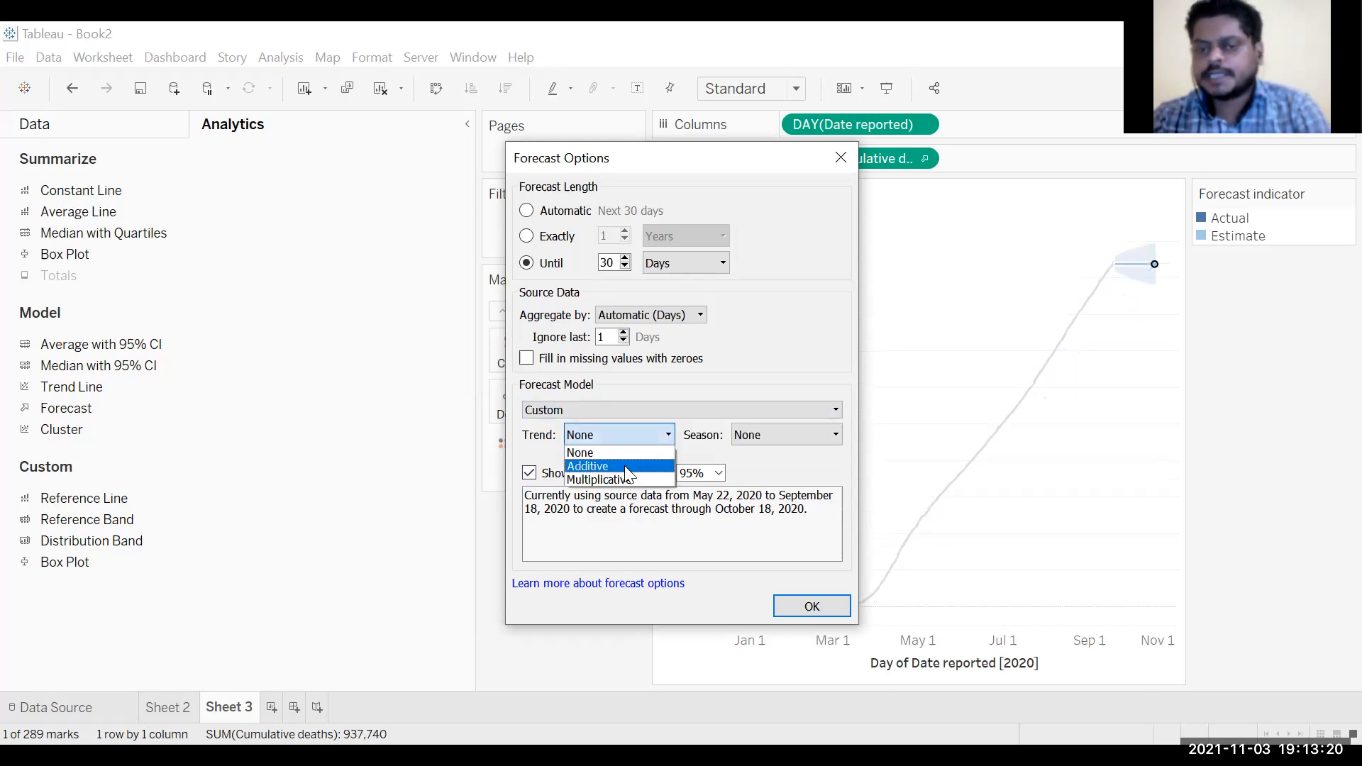
left_click(745, 435)
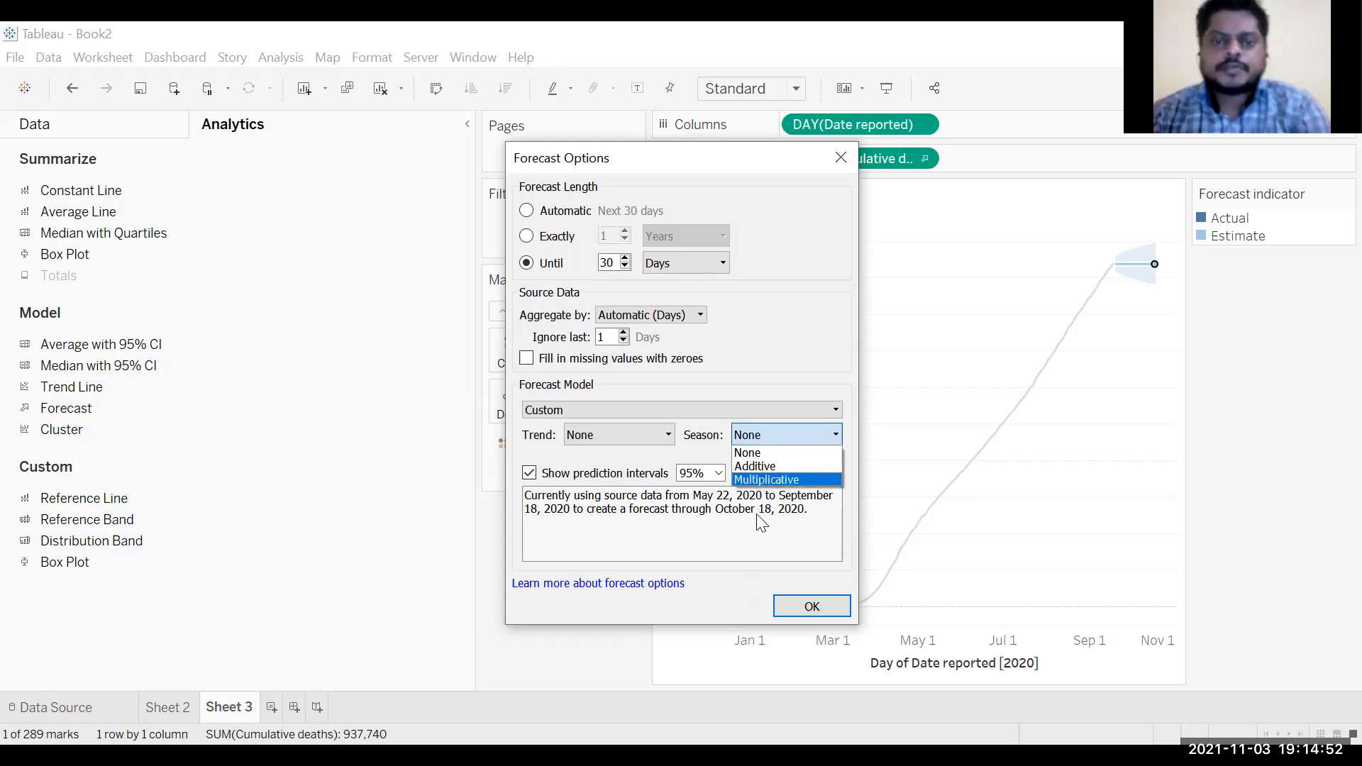
left_click(736, 448)
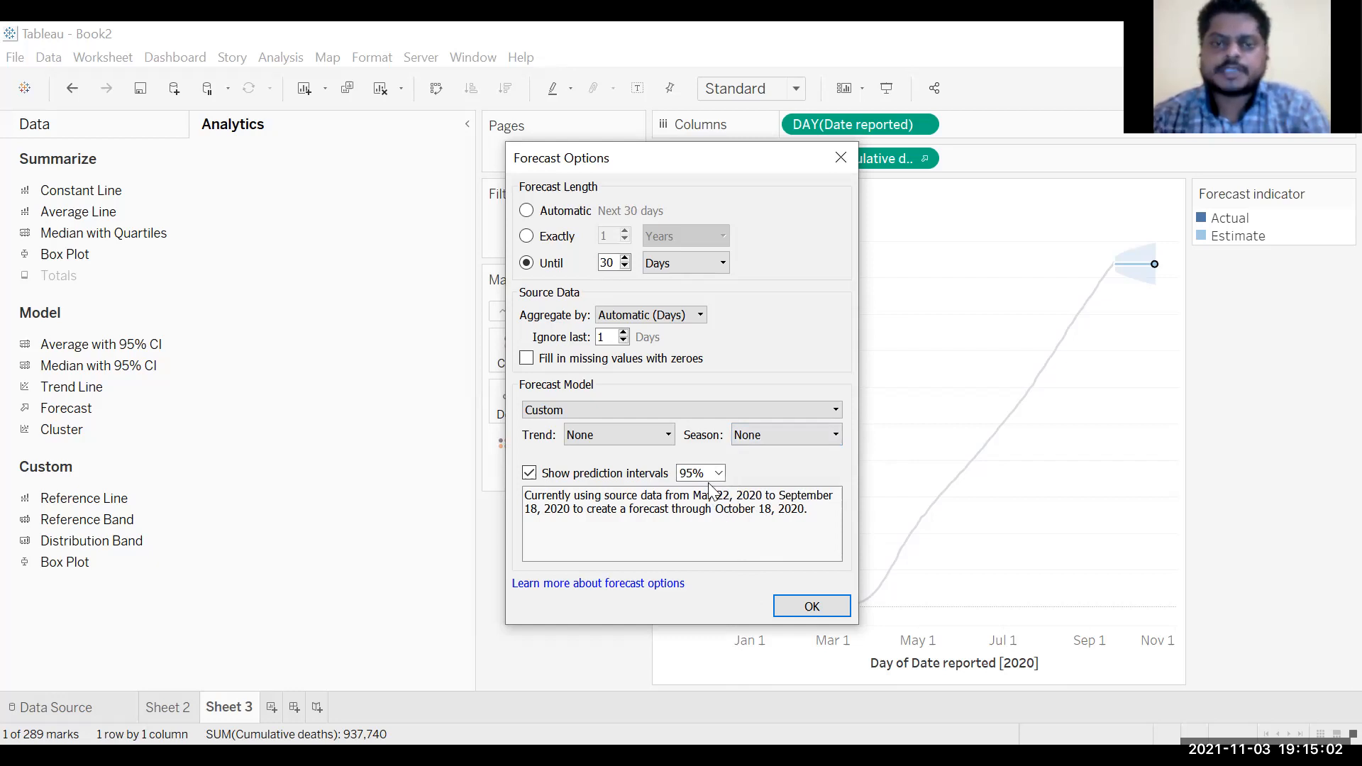
Set the forecast model to Automatic and apply the forecast options.
left_click(668, 411)
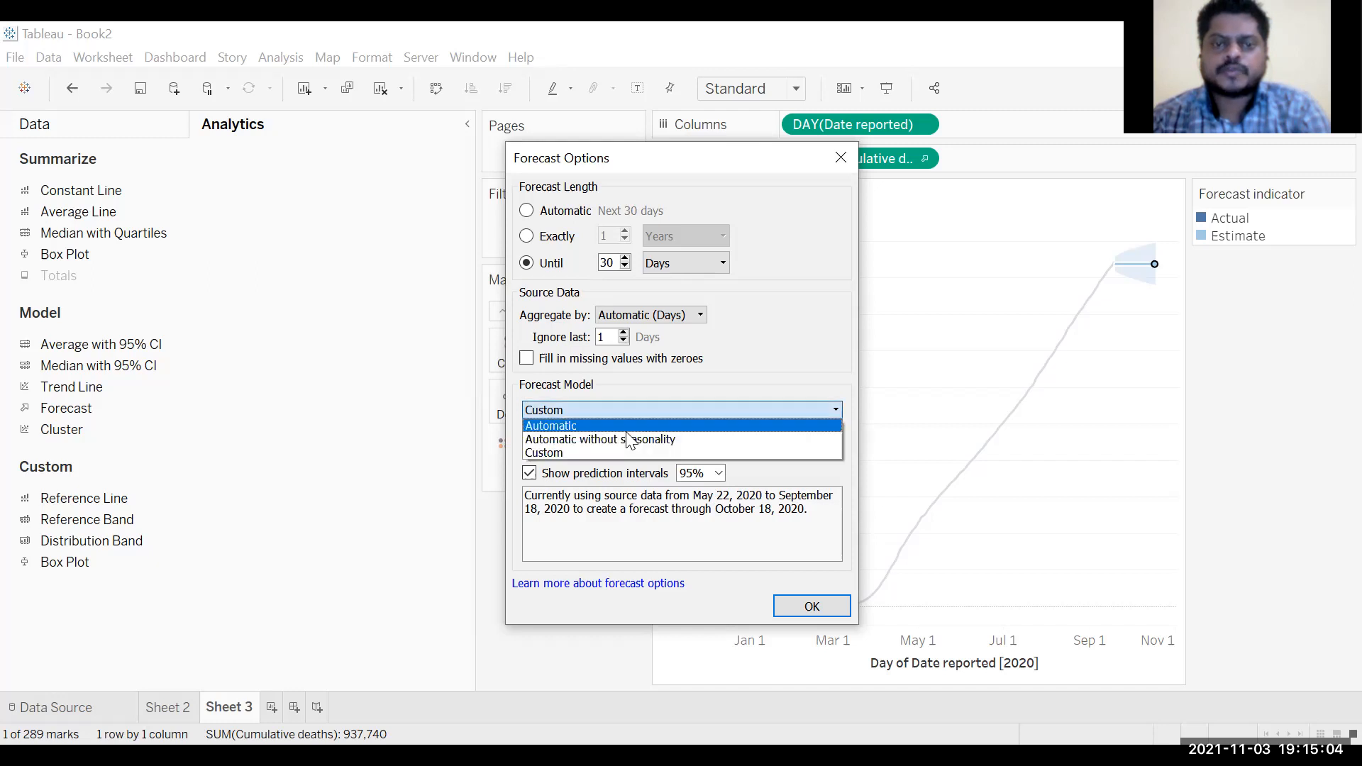
left_click(780, 423)
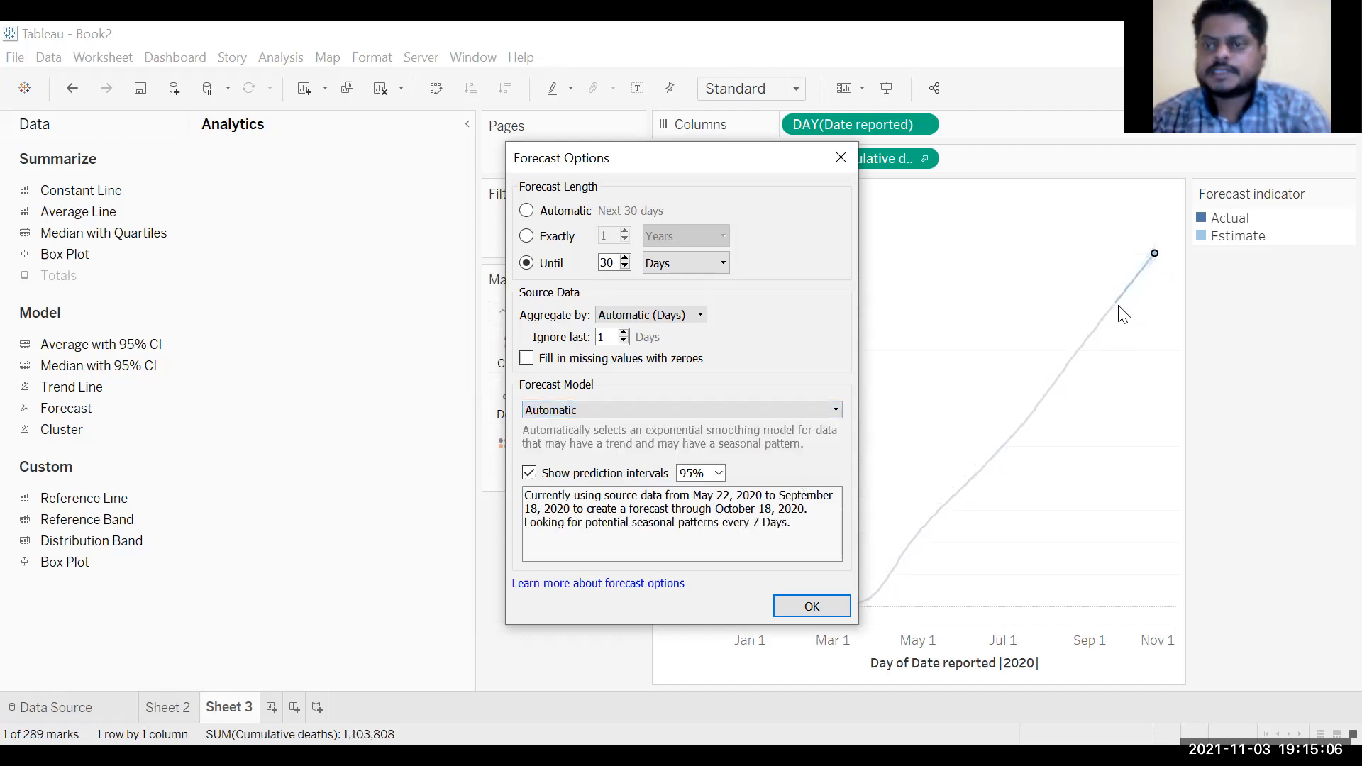
left_click(816, 607)
Open the forecast description for the cumulative deaths line and review its options summary, model quality metrics and smoothing coefficients.
right_click(1139, 276)
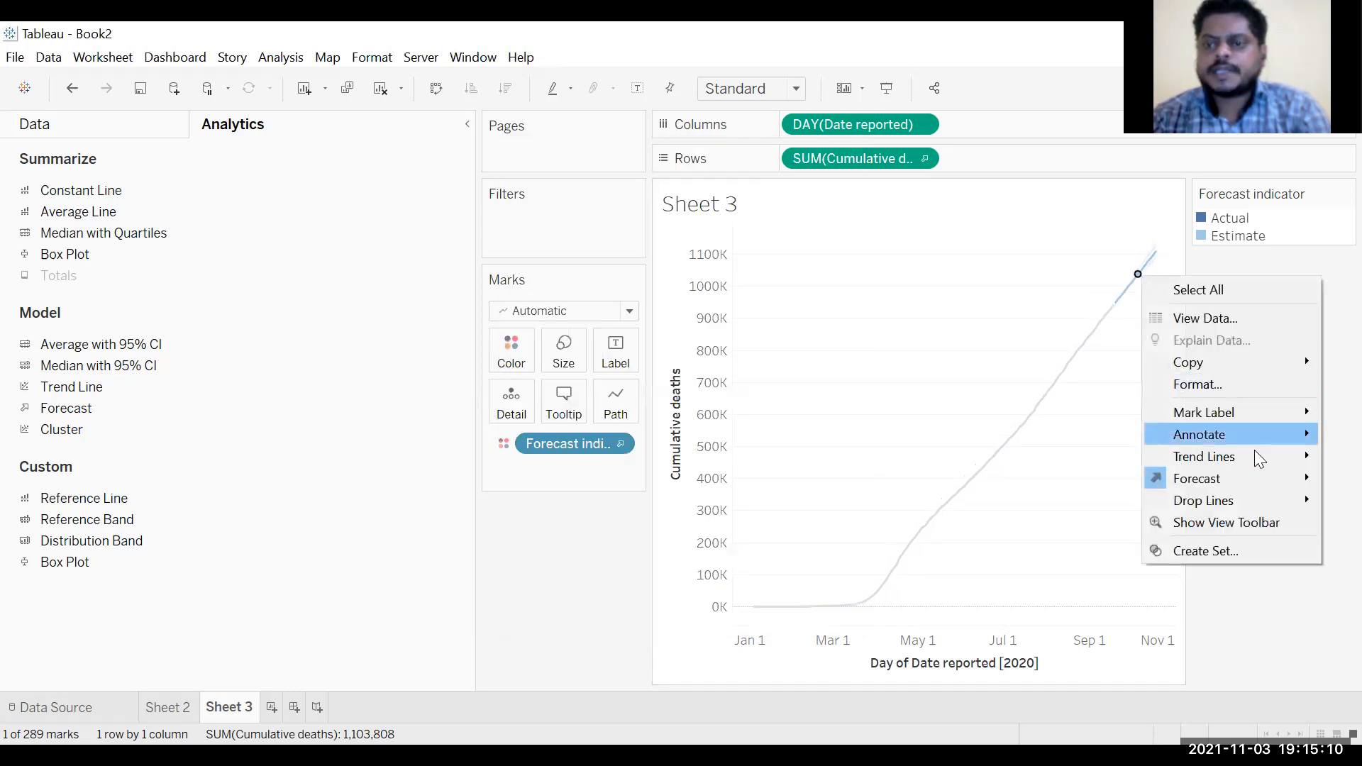
mouse_move(1206, 478)
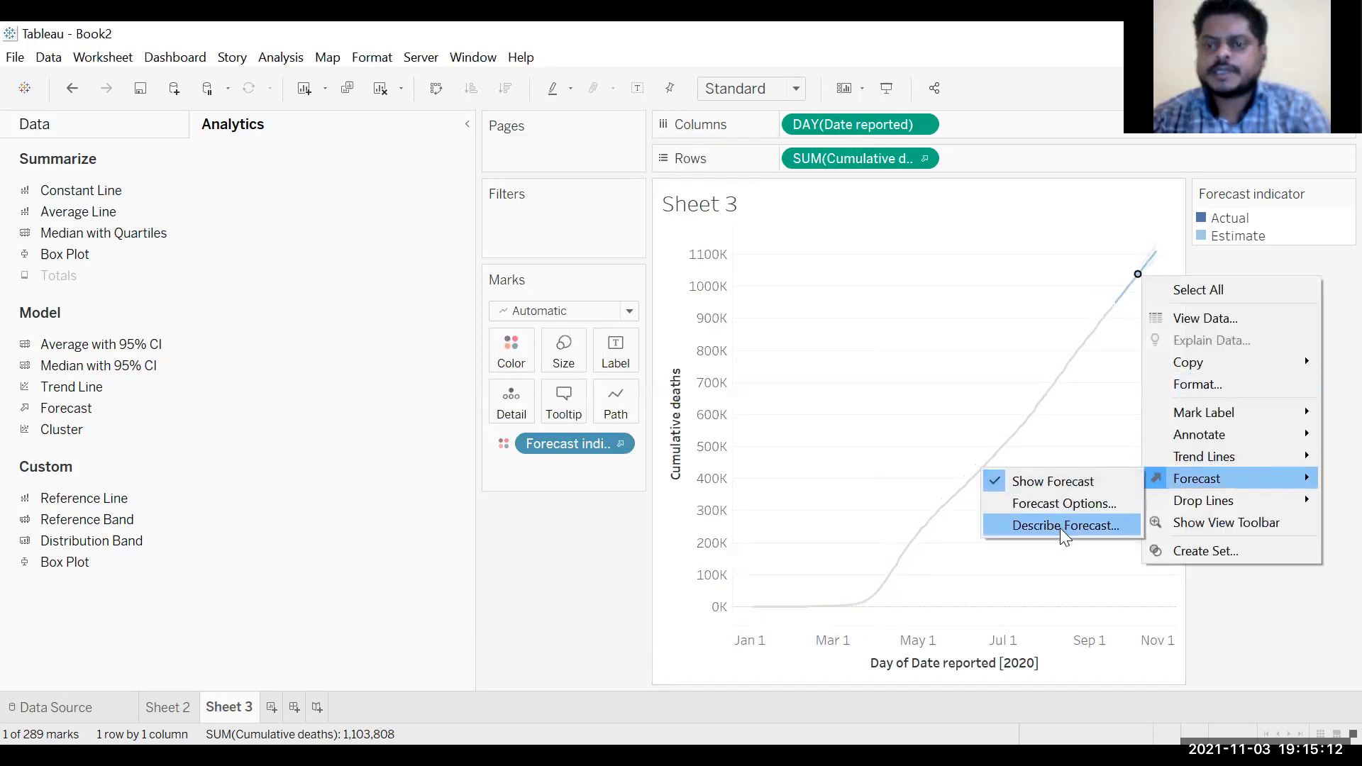
key("Return")
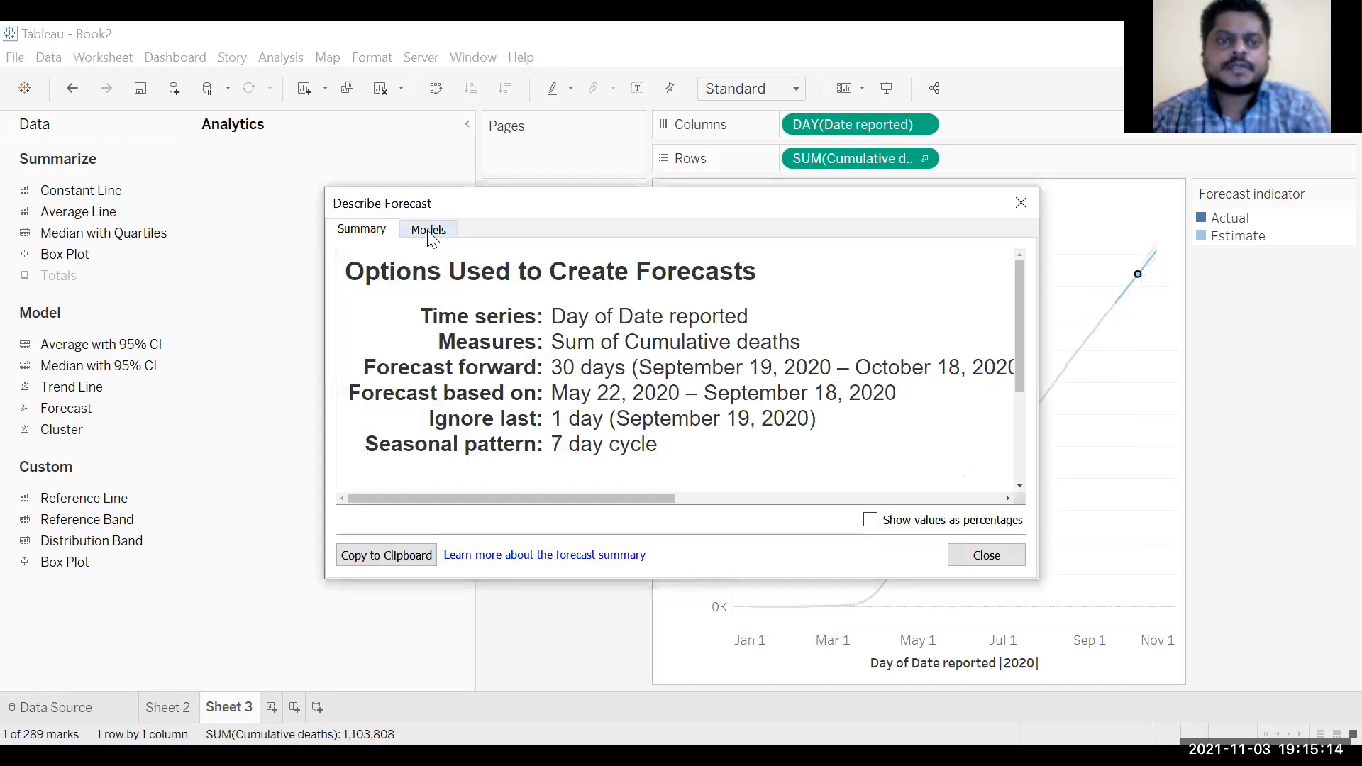
left_click_drag(478, 498, 394, 465)
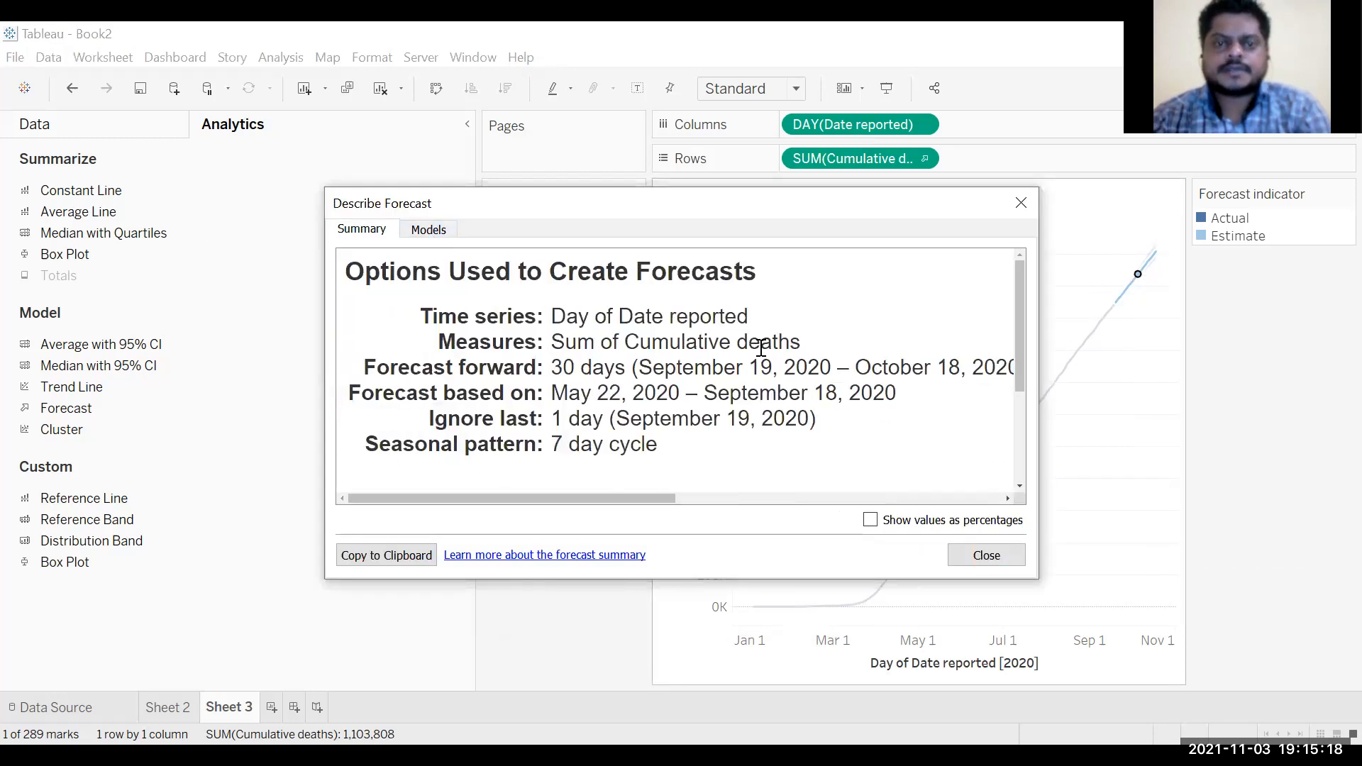
scroll(753, 348, "down", 3)
scroll(565, 380, "up", 3)
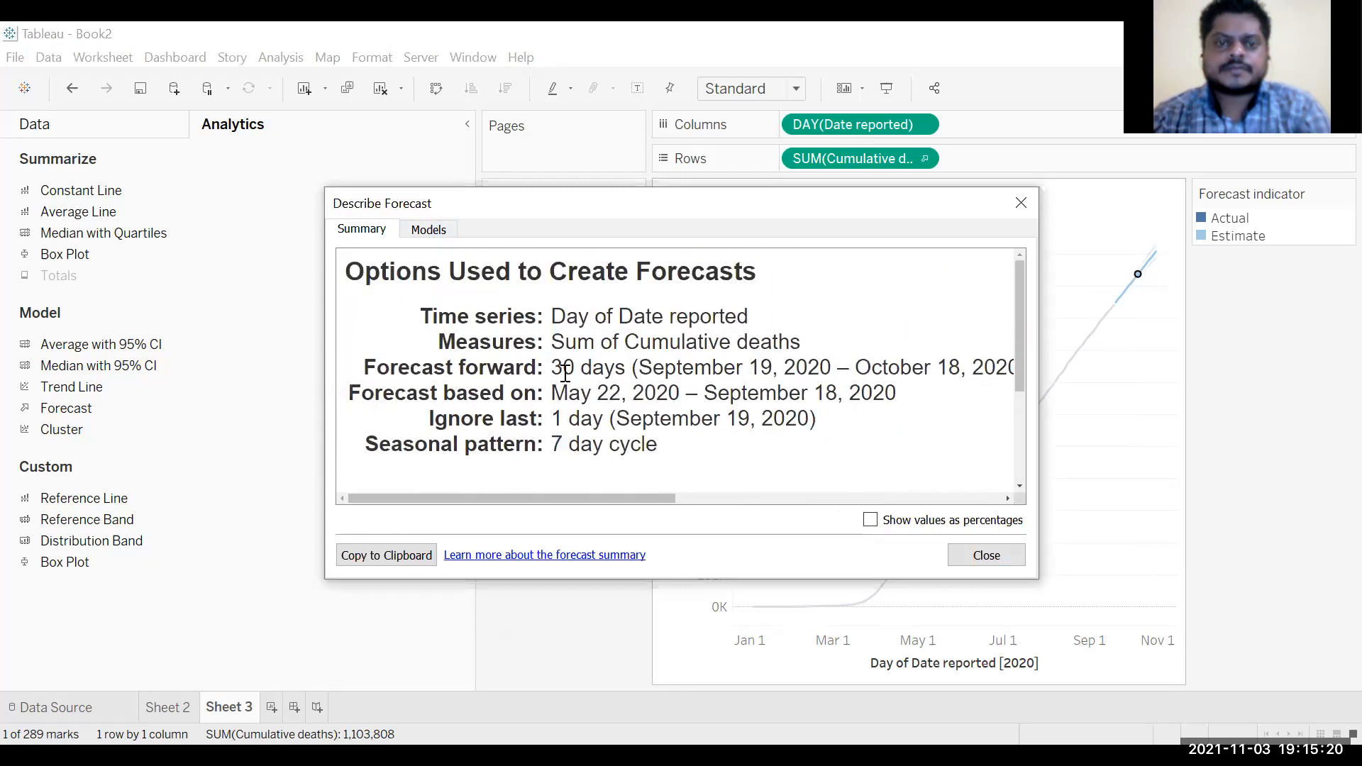
left_click(428, 229)
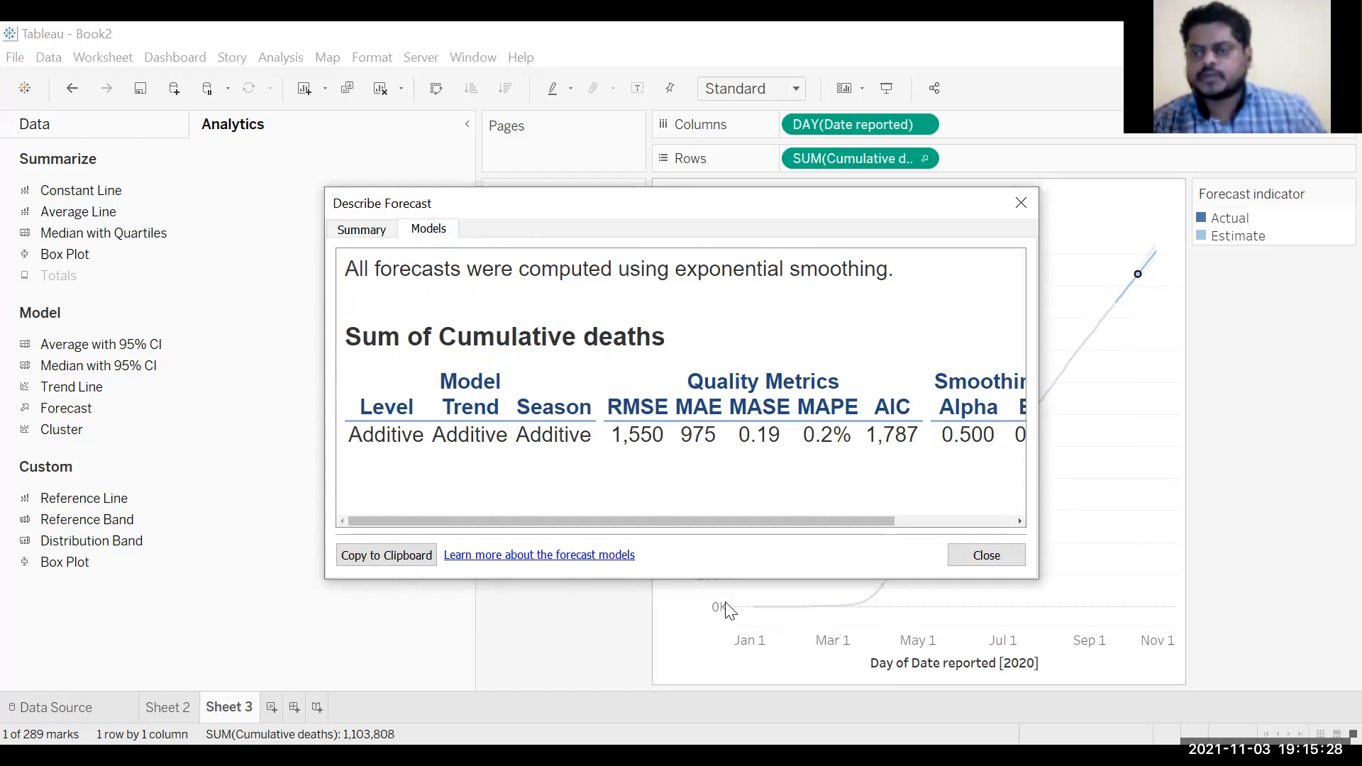
left_click_drag(693, 521, 851, 520)
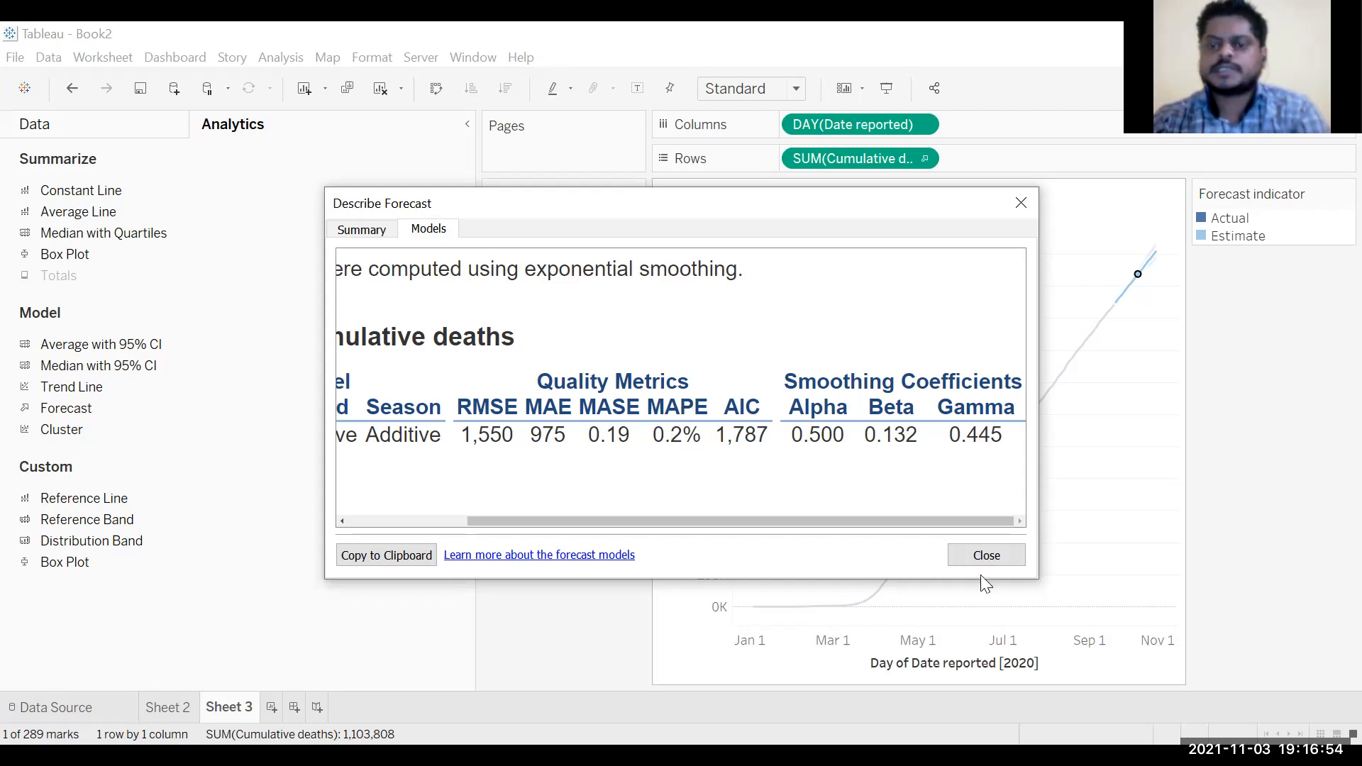
left_click(997, 552)
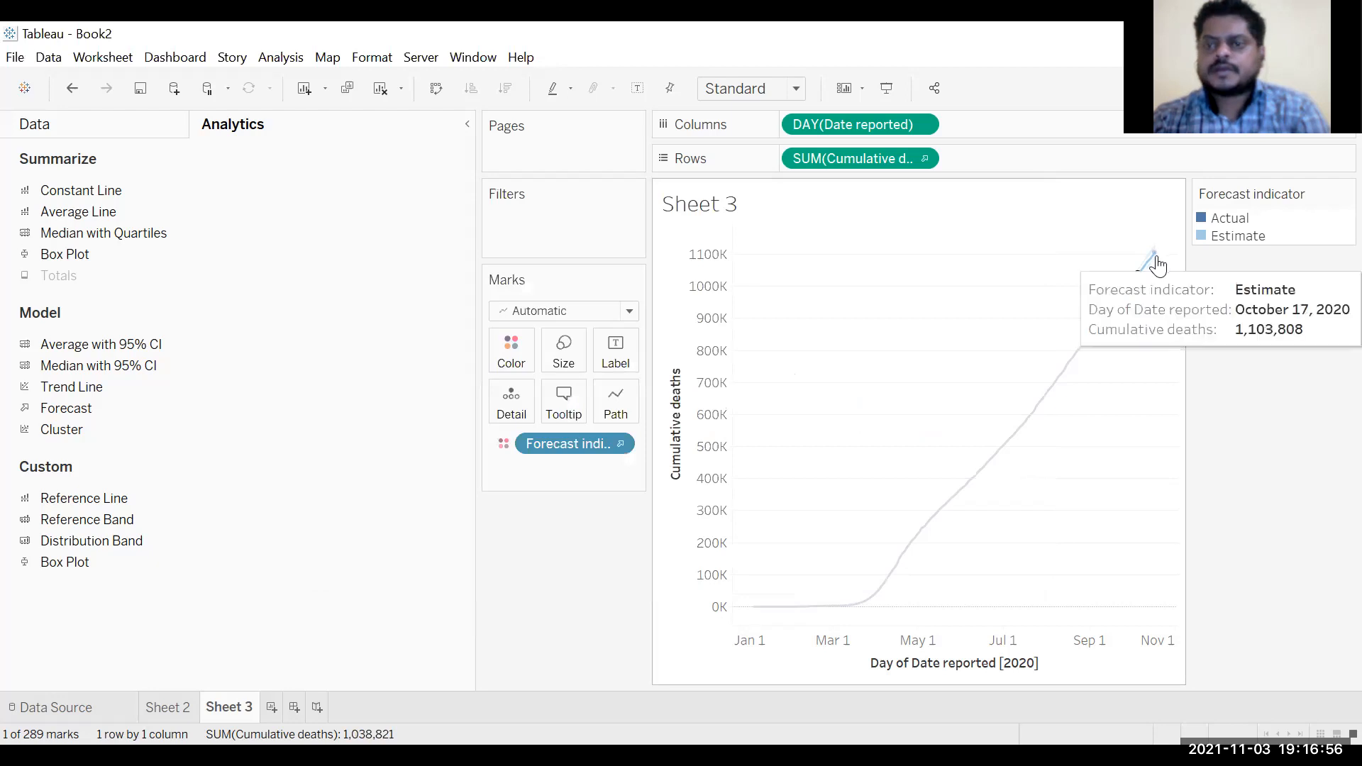
Reopen the forecast options, set the forecast model to Automatic without seasonality and apply it.
right_click(1141, 274)
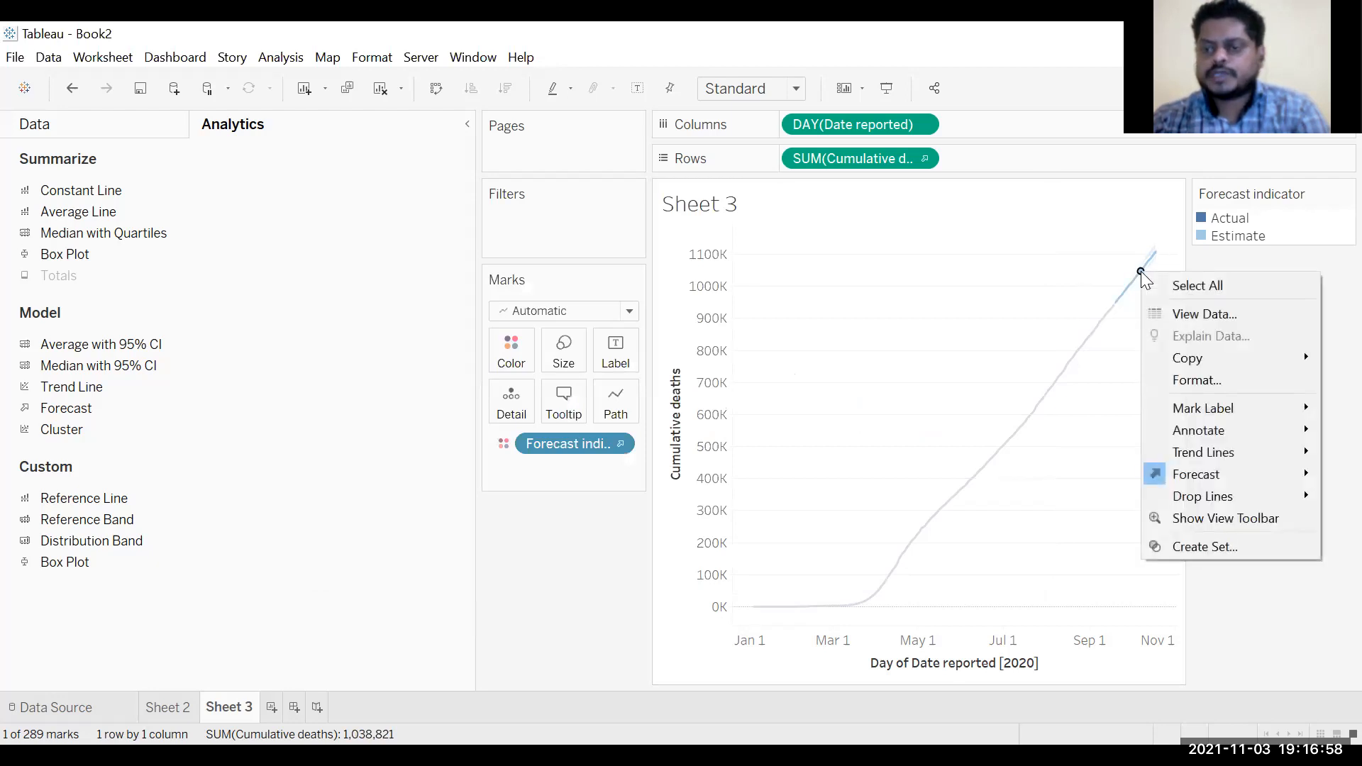
mouse_move(1178, 474)
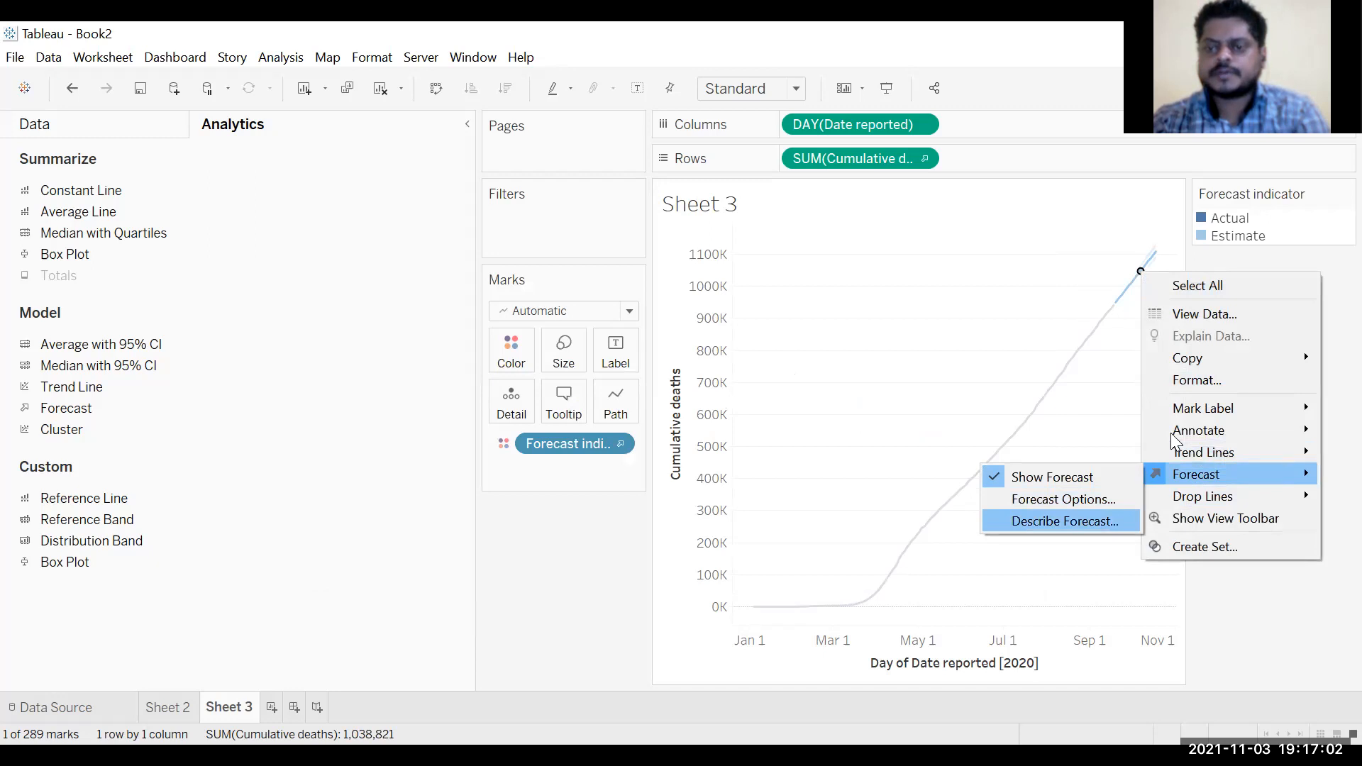
key("Return")
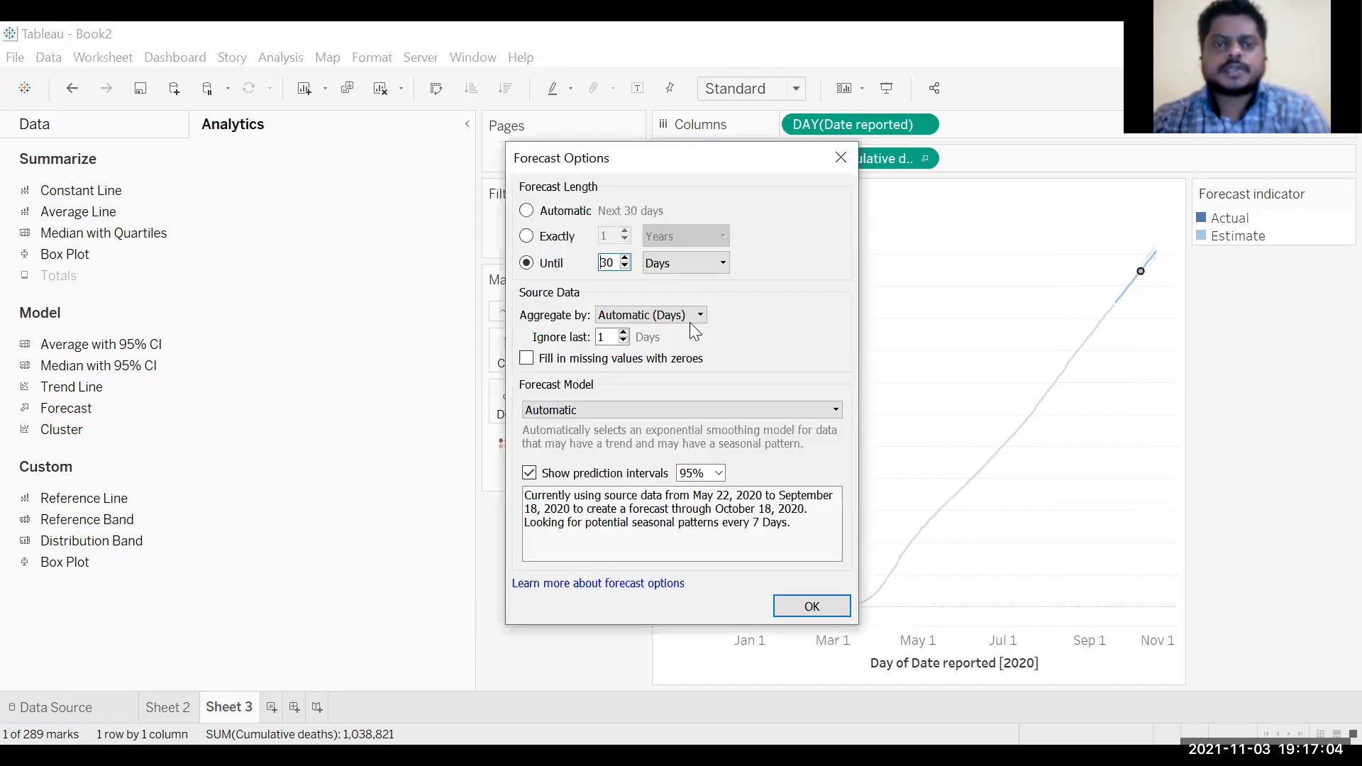
left_click(710, 413)
left_click(694, 441)
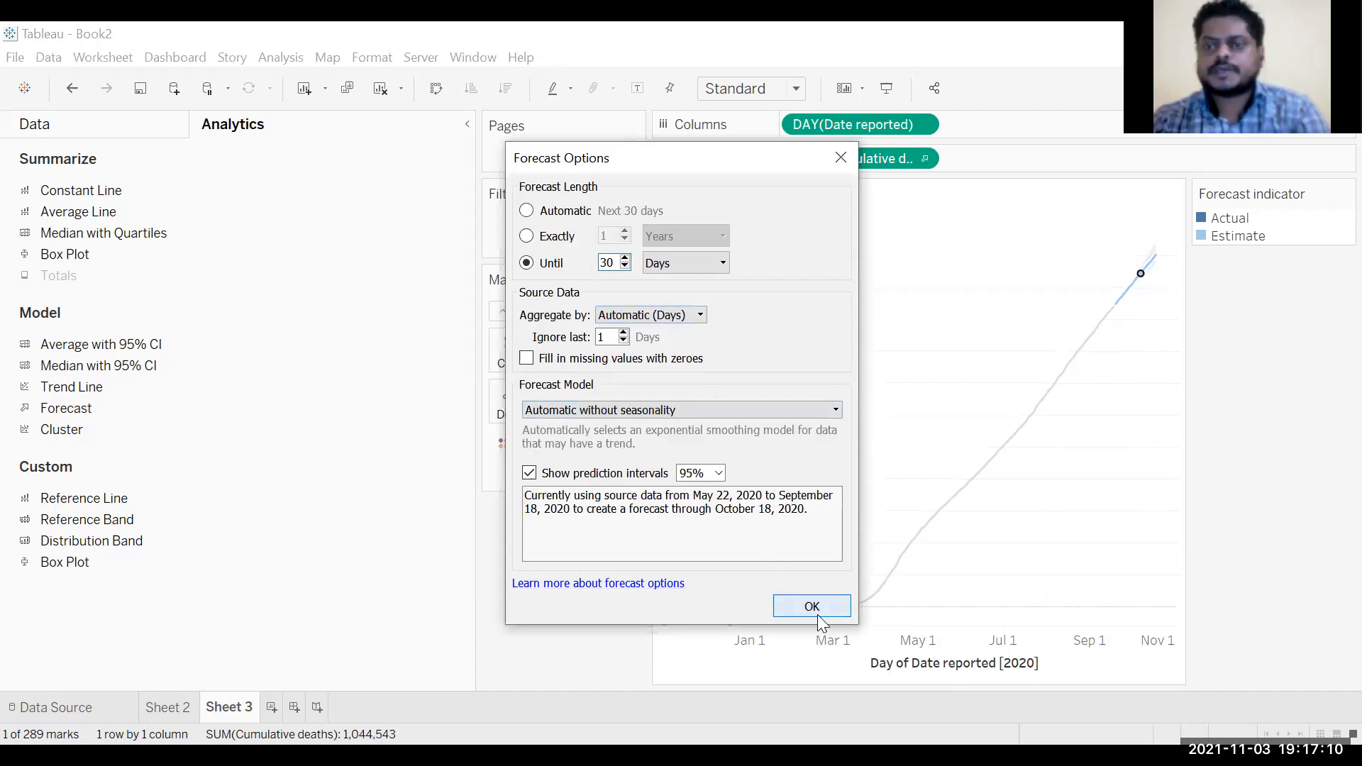
left_click(811, 607)
Review the forecast description for the model without seasonality, examining its quality metrics and smoothing coefficients, and close it.
right_click(1140, 274)
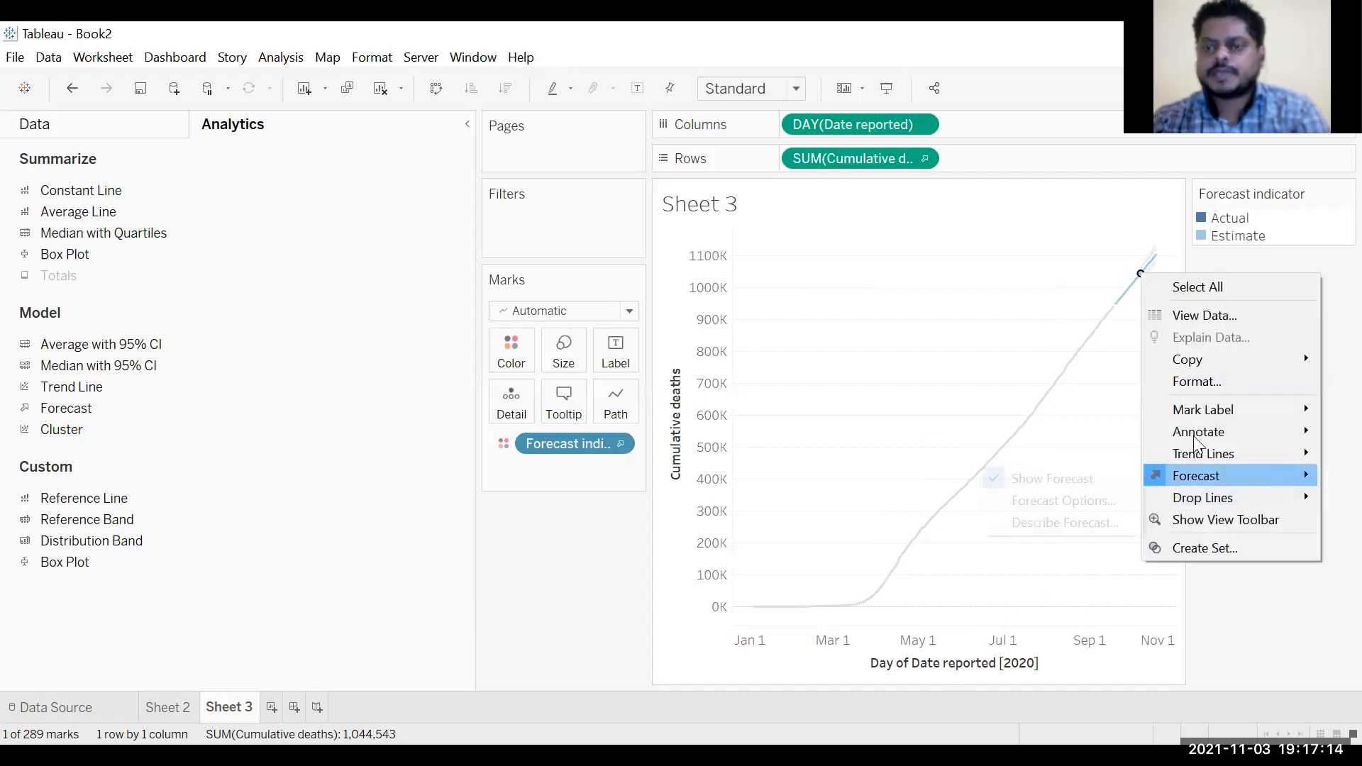
left_click(1066, 523)
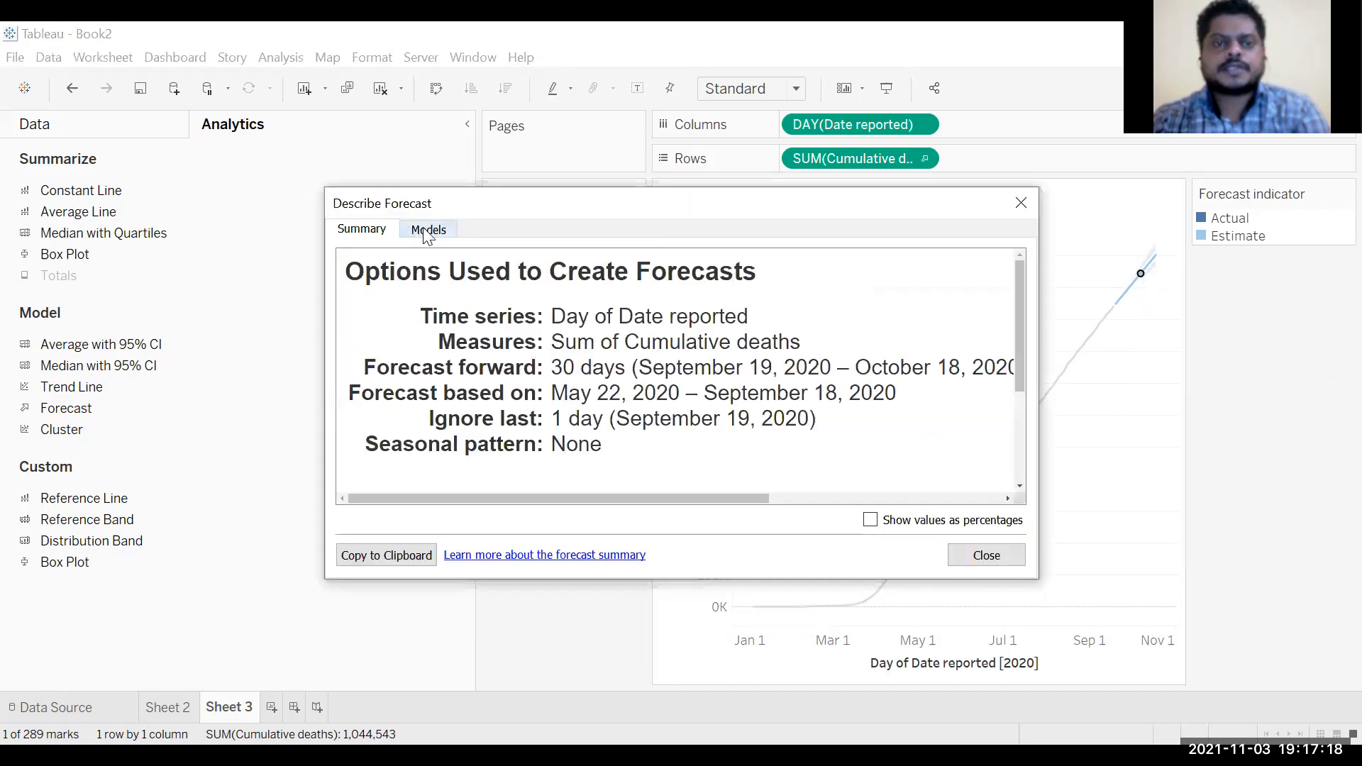
left_click(424, 229)
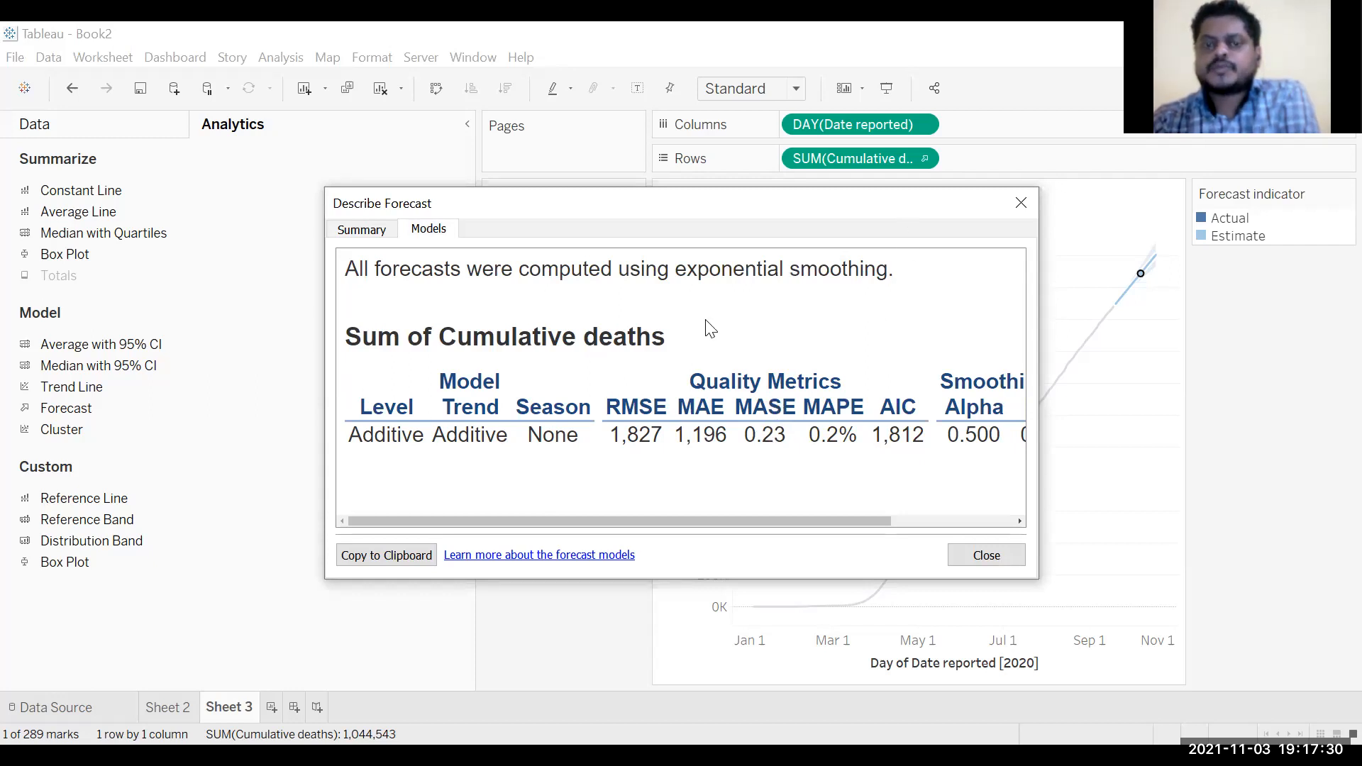
left_click_drag(900, 209, 781, 215)
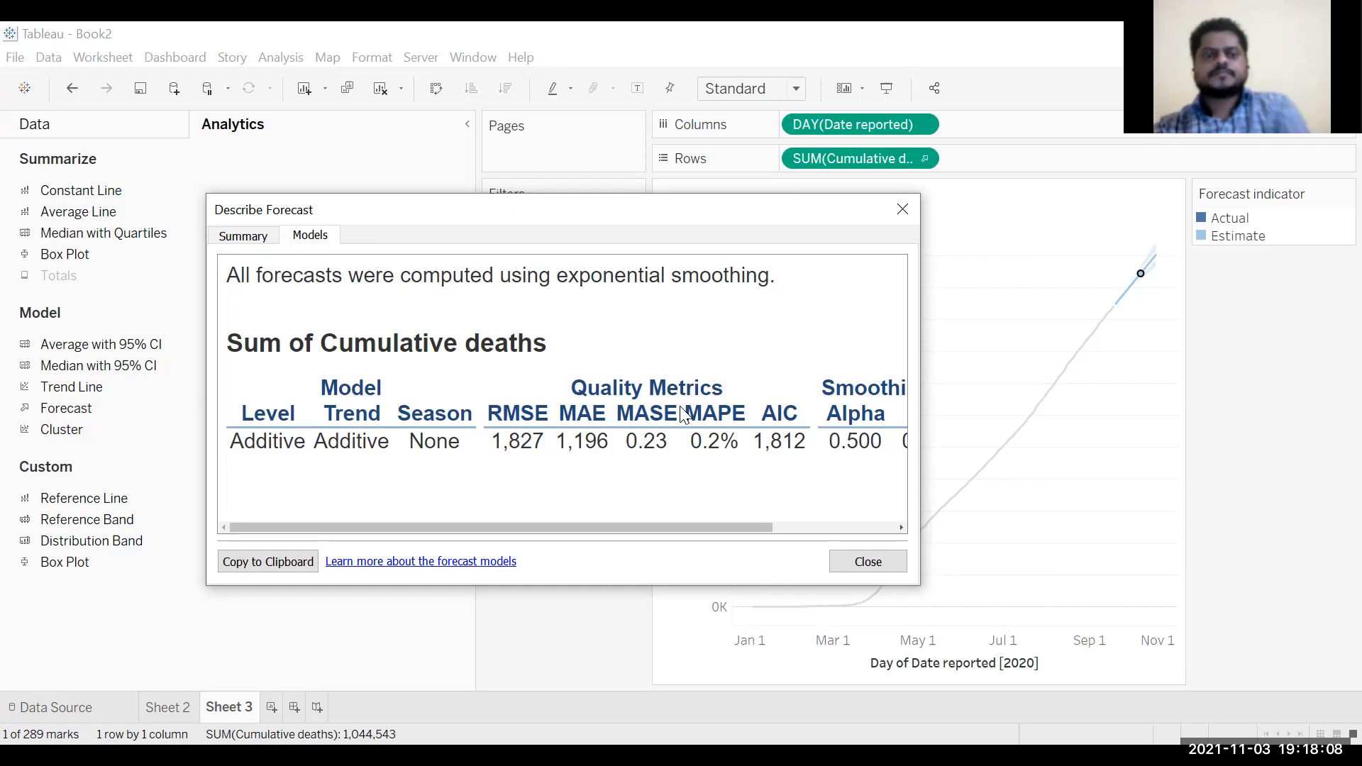
left_click_drag(535, 525, 639, 510)
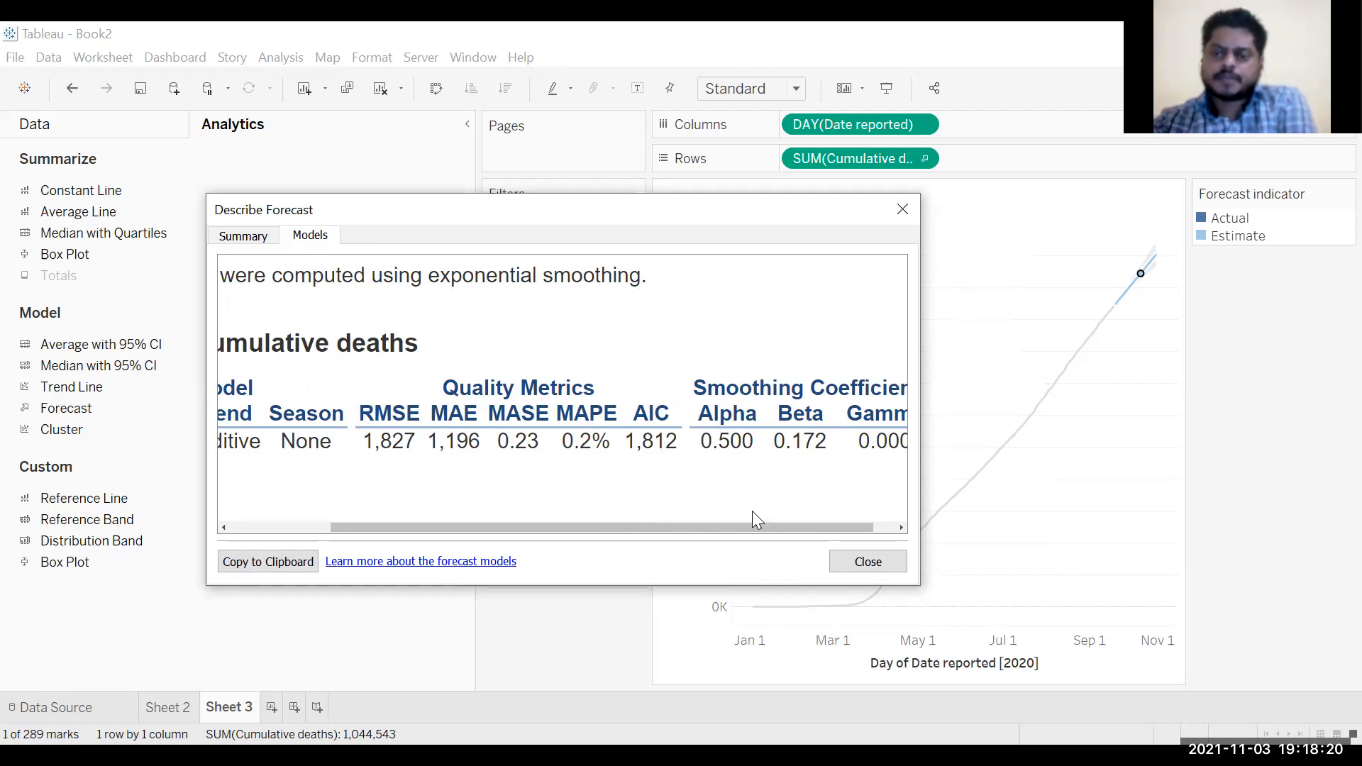
left_click_drag(756, 528, 625, 526)
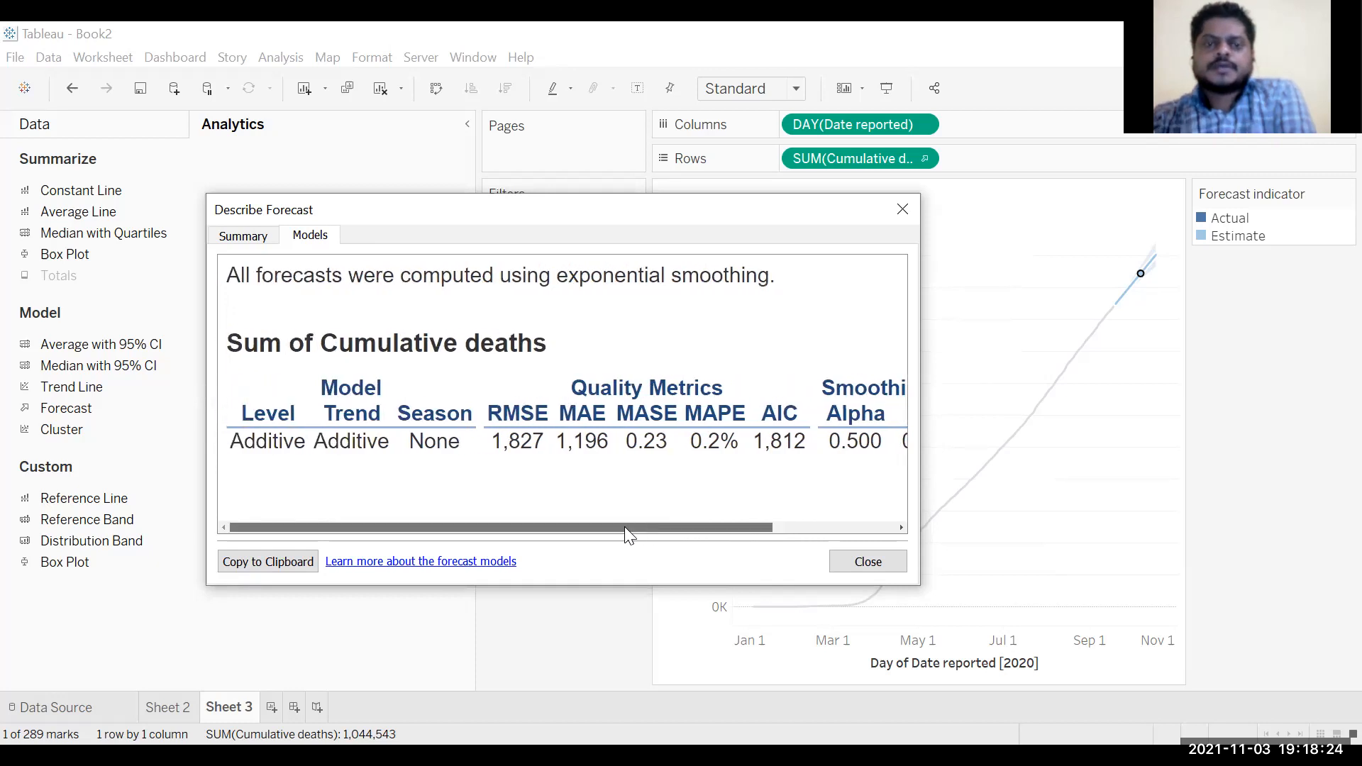
left_click(899, 210)
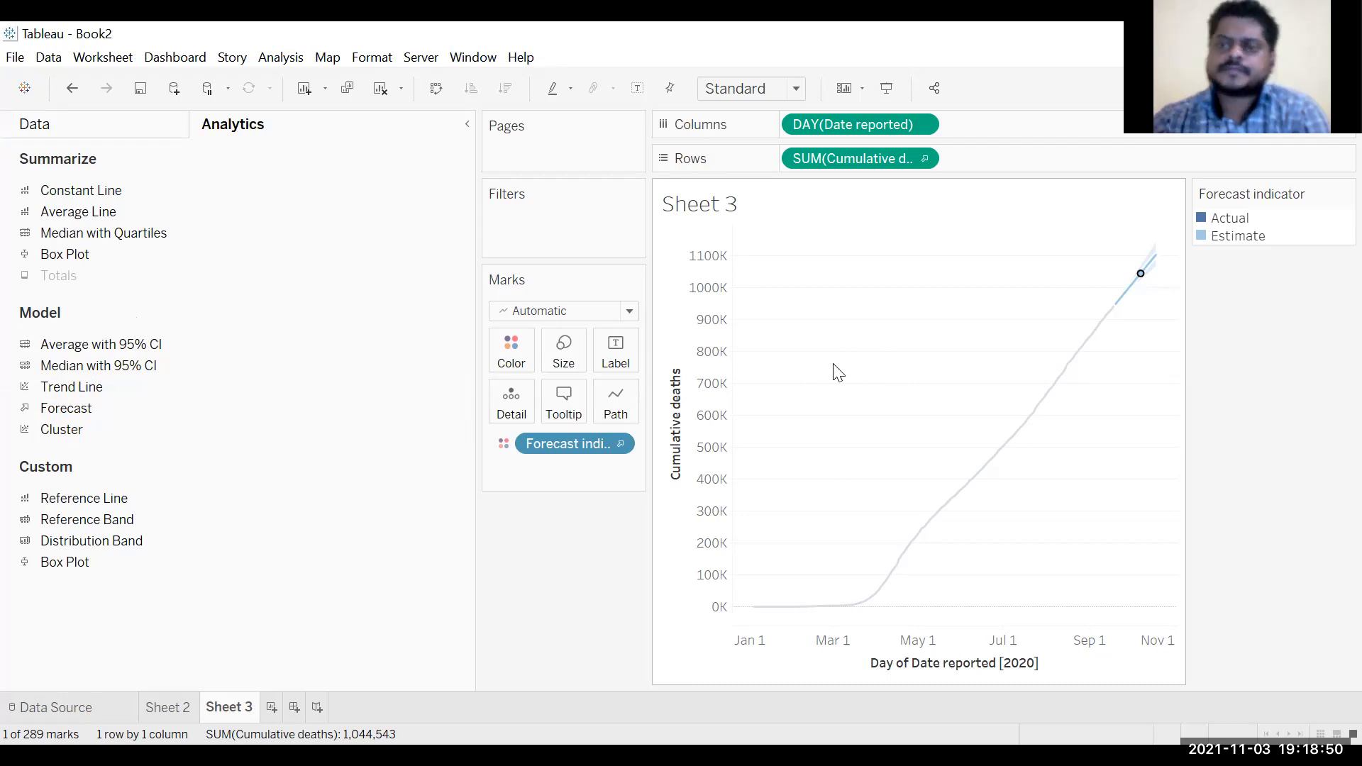
mouse_move(1155, 272)
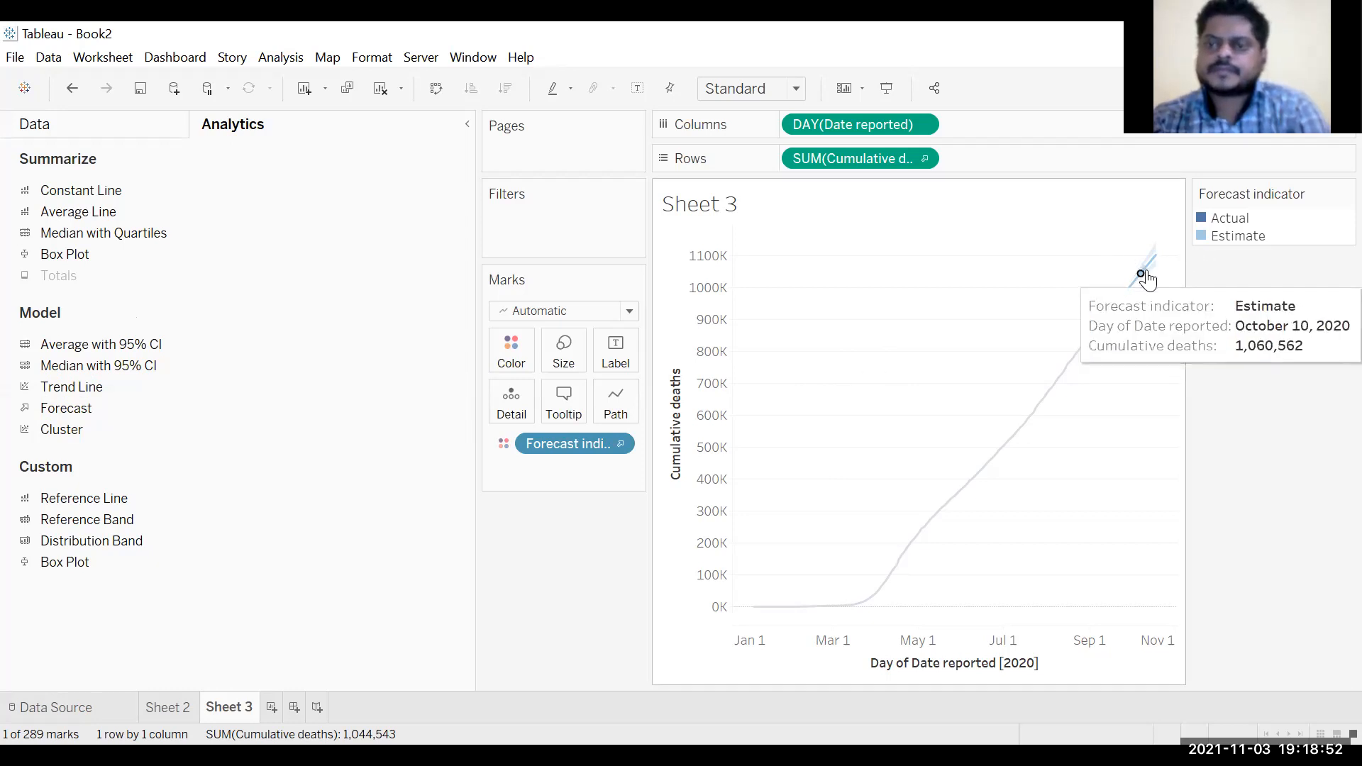